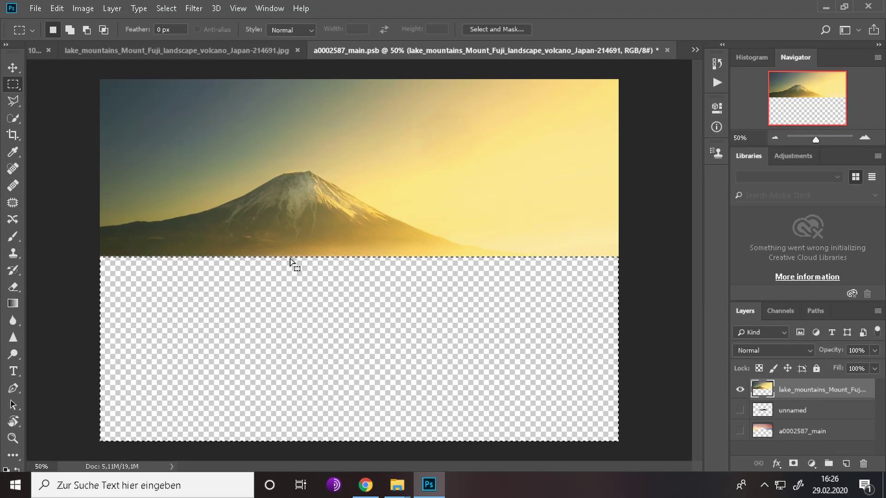
# - Drag a rectangular marquee over the sky at the top right of the Fuji photo
pyautogui.moveTo(284, 140); pyautogui.dragTo(628, 60)
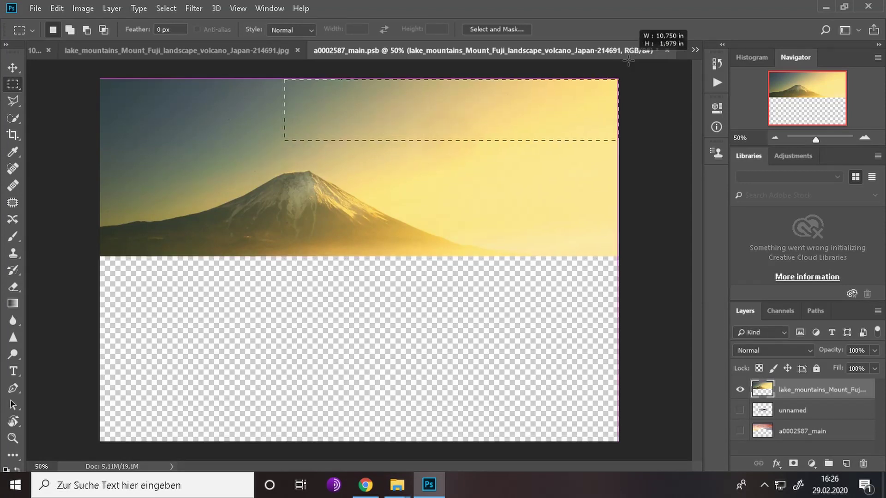
# - Delete successive rectangular patches of sky around the mountain with the marquee
pyautogui.press('Delete')
pyautogui.moveTo(407, 142); pyautogui.dragTo(690, 202)
pyautogui.press('Delete')
pyautogui.moveTo(493, 203)
pyautogui.mouseDown()
pyautogui.moveTo(648, 235)
pyautogui.moveTo(410, 81)
pyautogui.mouseUp()
pyautogui.press('Delete')
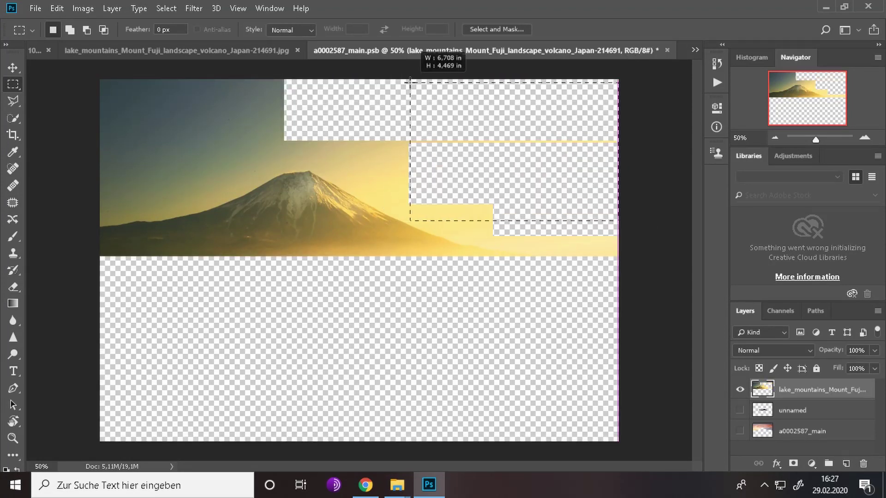
pyautogui.press('Delete')
pyautogui.moveTo(99, 79); pyautogui.dragTo(223, 178)
pyautogui.press('Delete')
pyautogui.moveTo(196, 79); pyautogui.dragTo(438, 165)
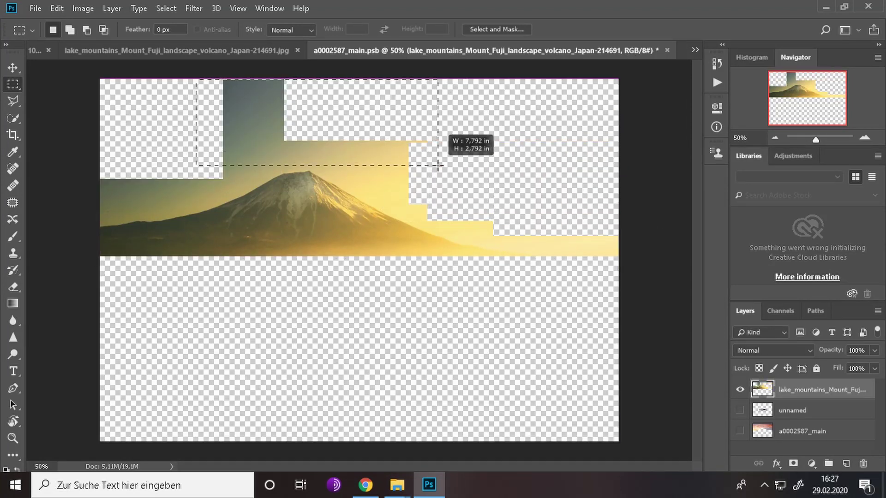
pyautogui.press('Delete')
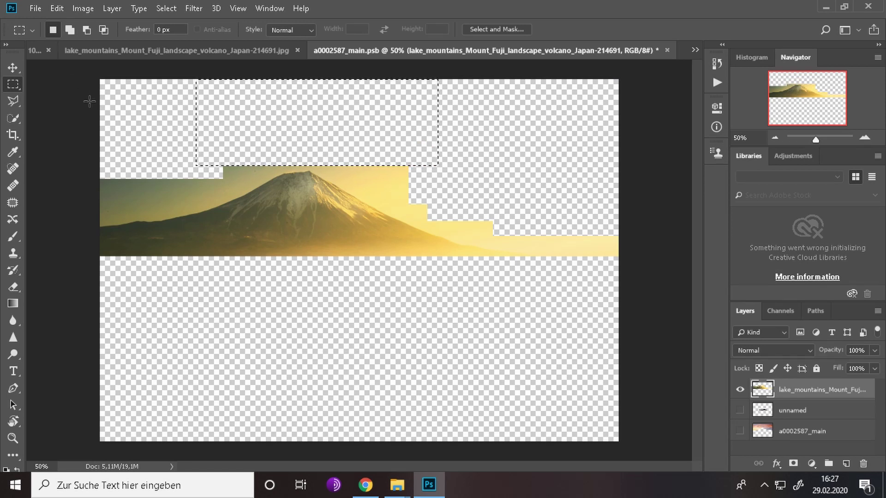
# - Quick-select and delete the yellow sky left and right of the peak
pyautogui.press('w')
pyautogui.moveTo(115, 185); pyautogui.dragTo(268, 178)
pyautogui.press('Delete')
pyautogui.click(360, 182)
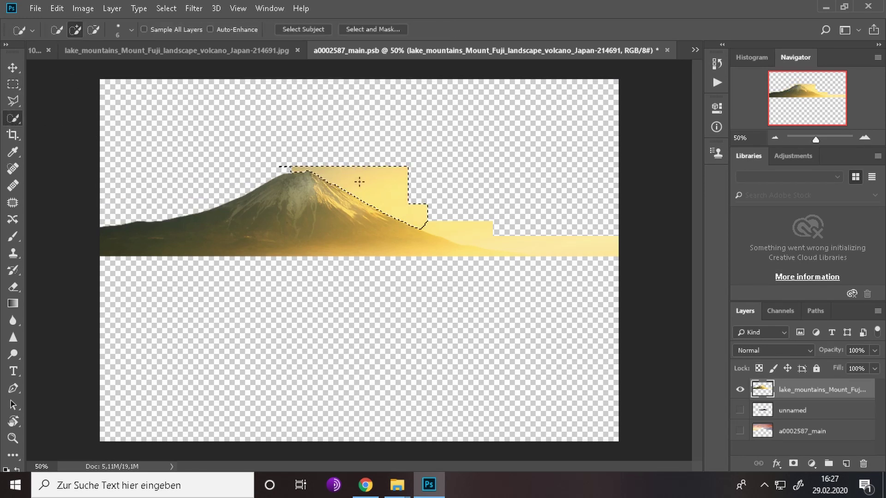
pyautogui.press('Delete')
pyautogui.moveTo(451, 229); pyautogui.dragTo(524, 242)
pyautogui.press('Delete')
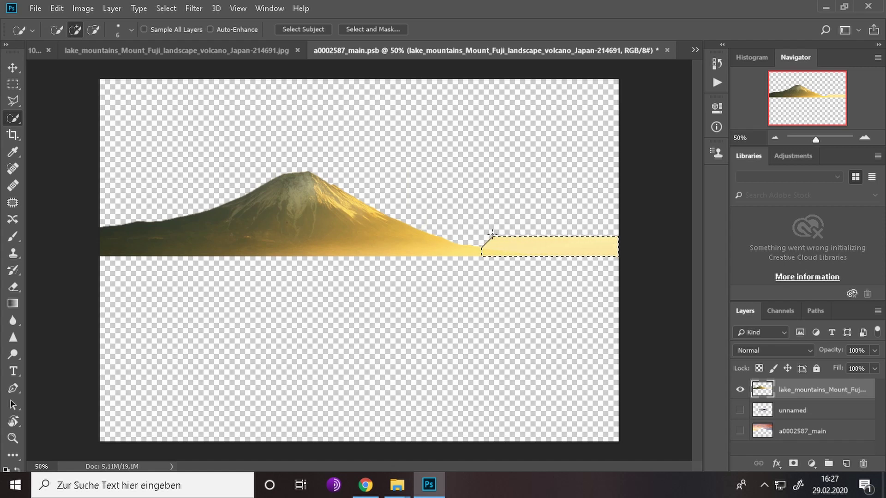
# - Zoom to 100% and delete the lower yellow strip, excluding the mountain's foot
pyautogui.hotkey('ctrl', '+')
pyautogui.hotkey('ctrl', '+')
pyautogui.moveTo(397, 466); pyautogui.dragTo(535, 466)
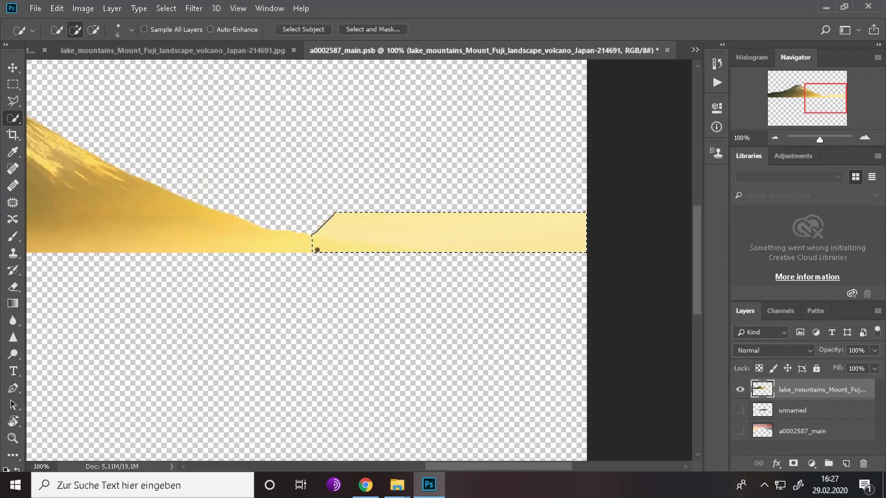
pyautogui.keyDown('alt'); pyautogui.moveTo(317, 250); pyautogui.dragTo(451, 247); pyautogui.keyUp('alt')
pyautogui.press('Delete')
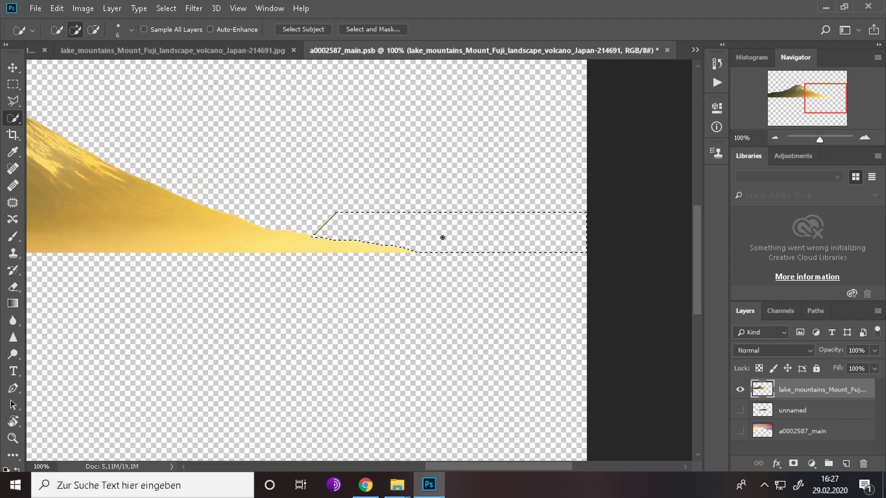
# - Deselect, zoom out, and show the unnamed and a0002587_main layers
pyautogui.hotkey('ctrl', 'd')
pyautogui.click(775, 138)
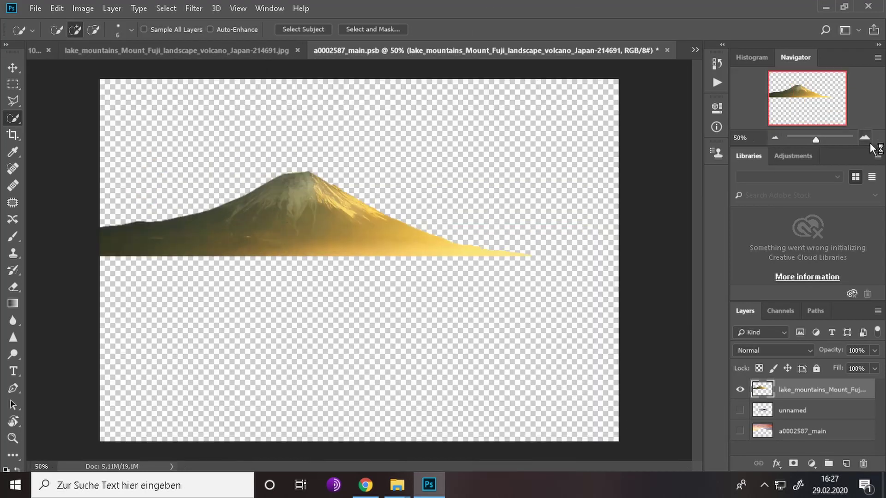
pyautogui.click(740, 410)
pyautogui.click(740, 431)
# - Move the unnamed layer above lake_mountains in the Layers panel
pyautogui.moveTo(791, 412); pyautogui.dragTo(793, 386)
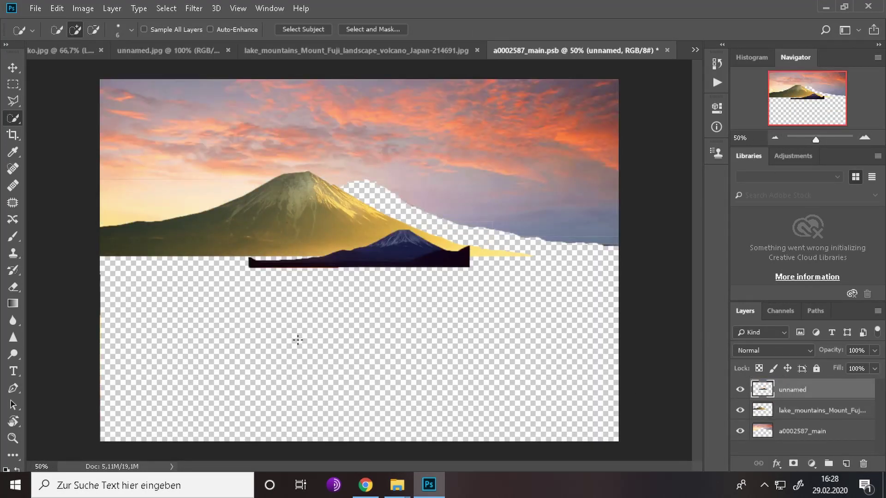
pyautogui.click(795, 416)
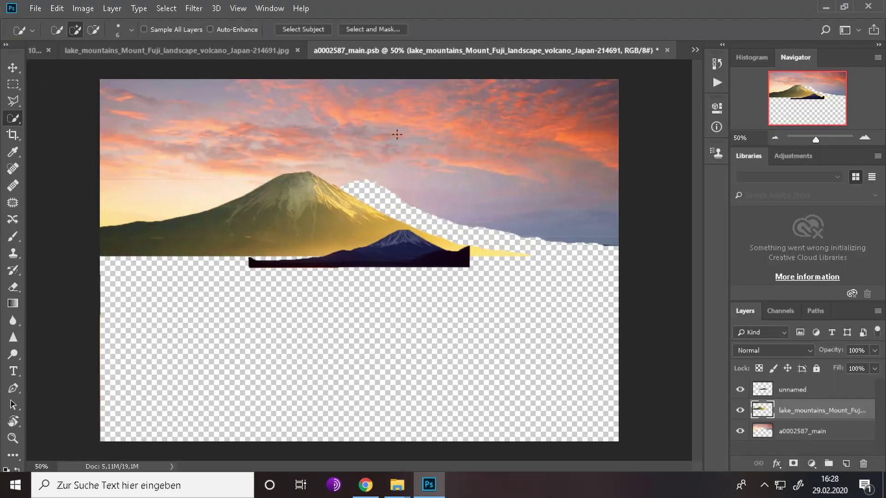
pyautogui.click(789, 432)
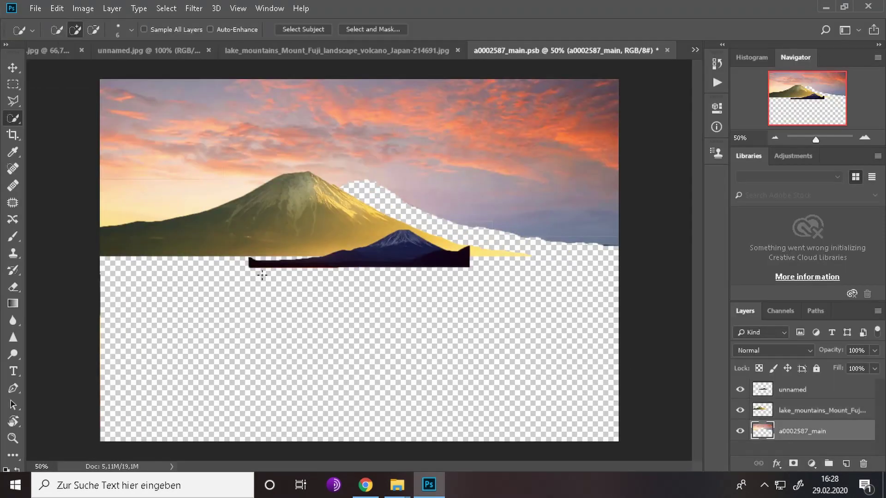
pyautogui.click(91, 8)
pyautogui.moveTo(102, 42)
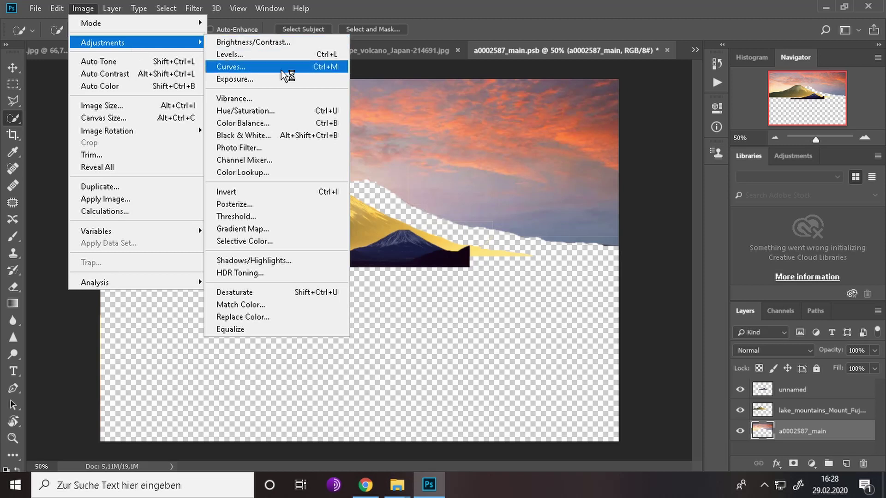
pyautogui.click(415, 151)
# - Apply Color Balance to lake_mountains, shifting midtones toward blue and slightly magenta
pyautogui.click(791, 407)
pyautogui.click(93, 6)
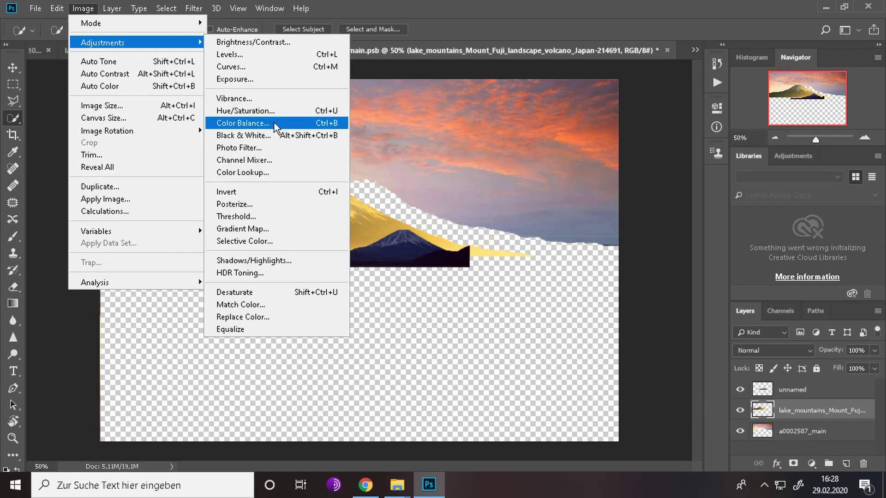
pyautogui.click(274, 122)
pyautogui.moveTo(607, 246); pyautogui.dragTo(654, 244)
pyautogui.moveTo(600, 226); pyautogui.dragTo(590, 226)
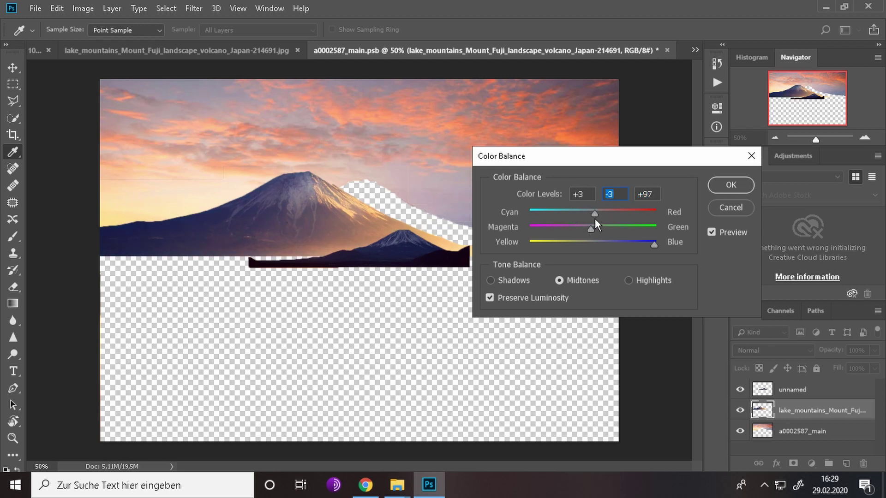
pyautogui.press('Return')
# - Apply Color Balance to the unnamed silhouette, warming midtones toward red
pyautogui.press('w')
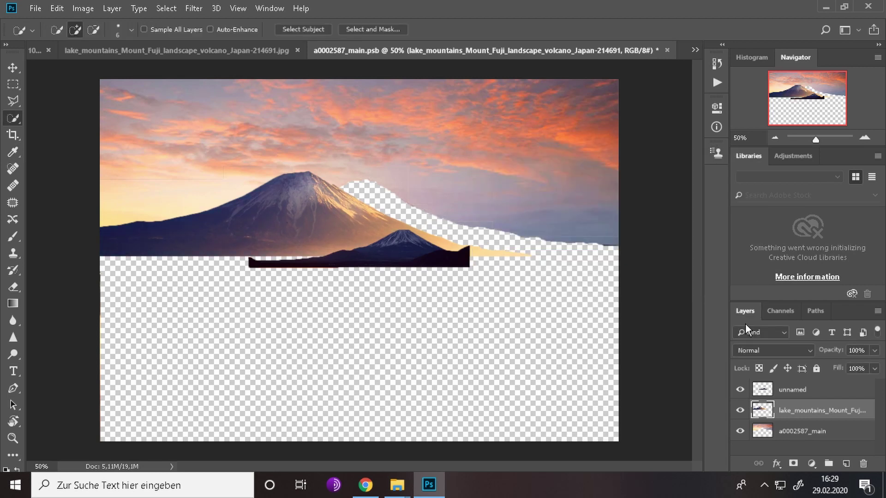
pyautogui.click(781, 311)
pyautogui.click(744, 311)
pyautogui.click(793, 390)
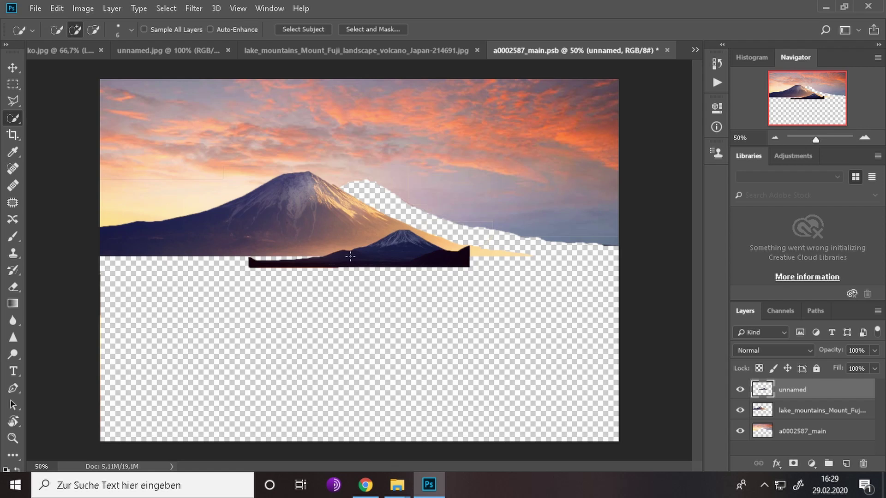
pyautogui.click(83, 9)
pyautogui.click(281, 122)
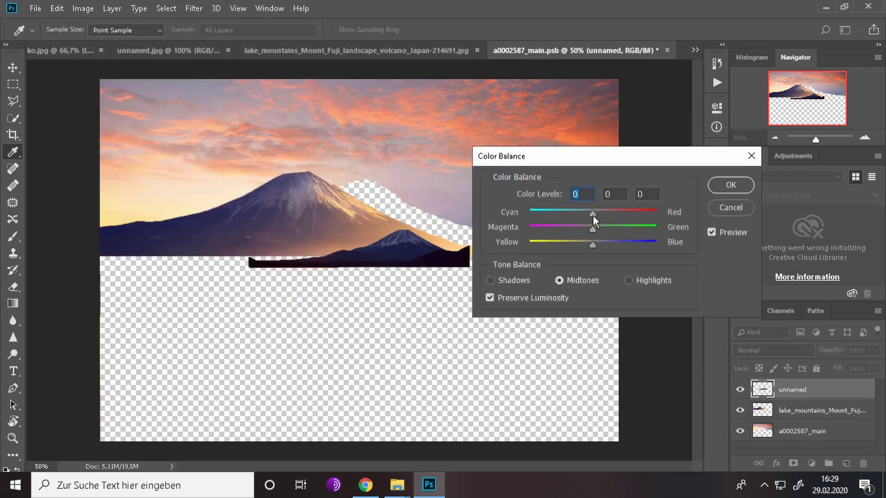
pyautogui.moveTo(594, 215)
pyautogui.mouseDown()
pyautogui.moveTo(615, 215)
pyautogui.moveTo(608, 229)
pyautogui.moveTo(542, 248)
pyautogui.mouseUp()
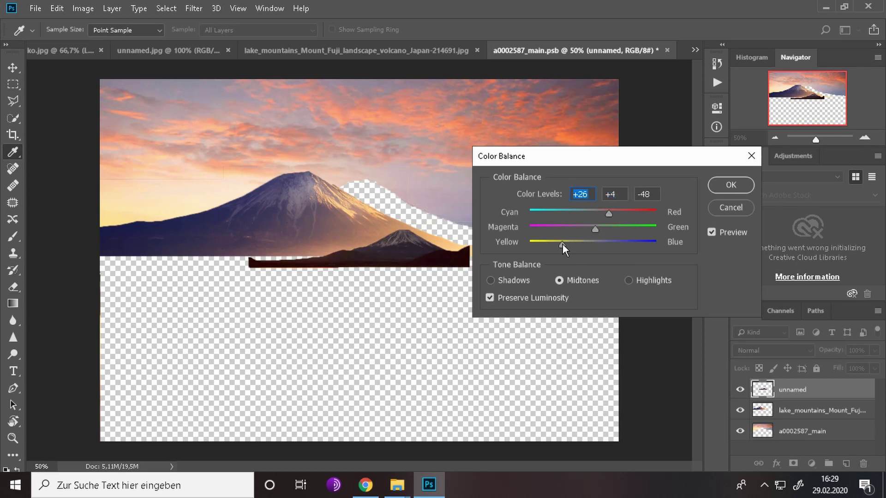
pyautogui.click(731, 185)
pyautogui.press('w')
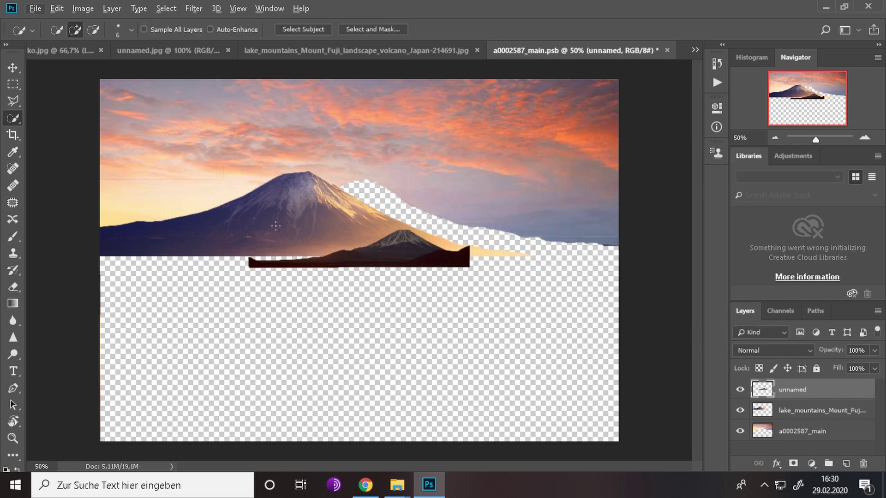
# - Move the silhouette up onto the mountain and crop the canvas bottom upward
pyautogui.press('v')
pyautogui.moveTo(538, 306); pyautogui.dragTo(459, 249)
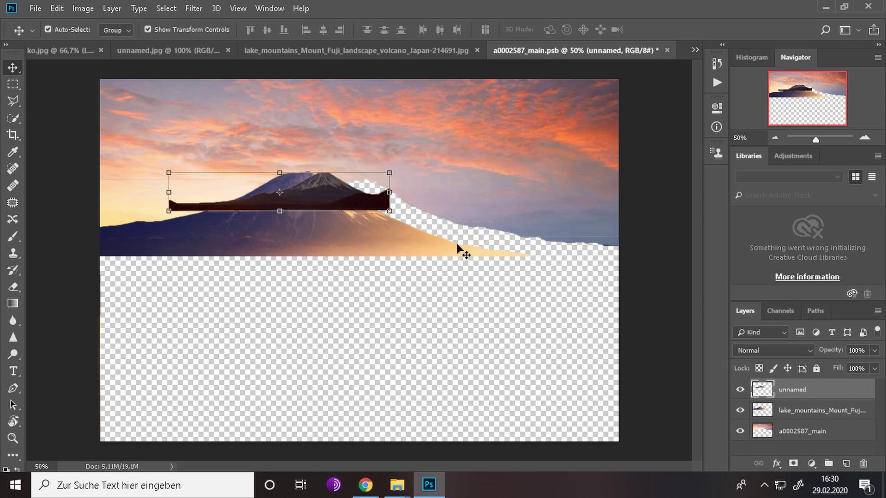
pyautogui.press('c')
pyautogui.moveTo(359, 441)
pyautogui.mouseDown()
pyautogui.moveTo(358, 359)
pyautogui.moveTo(358, 401)
pyautogui.mouseUp()
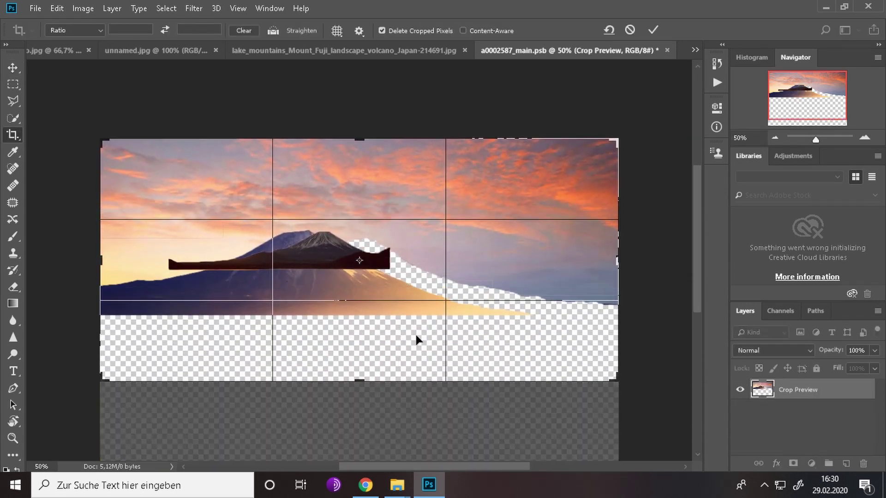
pyautogui.press('Return')
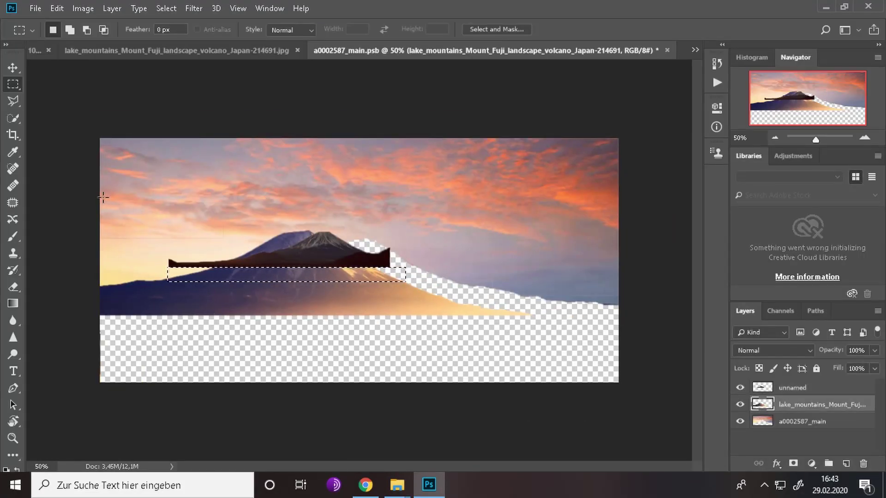
# - Shift the mountain selection left and move the unnamed dark strip down and right
pyautogui.moveTo(100, 200); pyautogui.dragTo(546, 349)
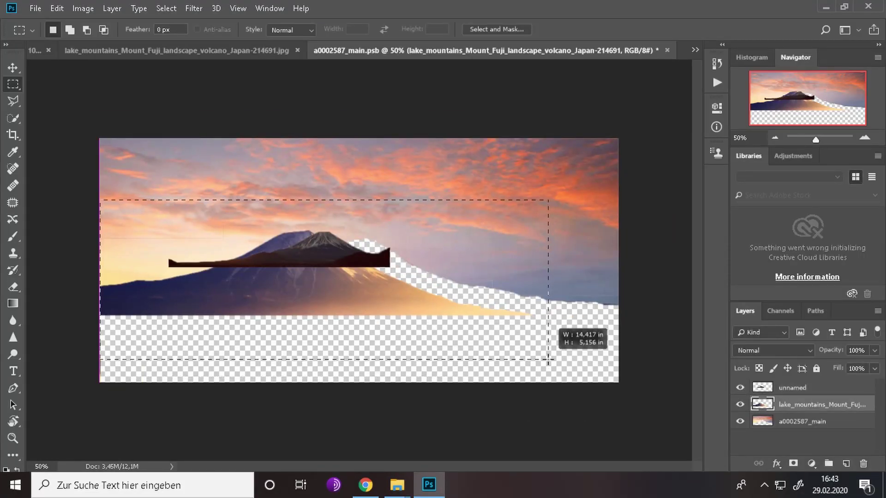
pyautogui.press('w')
pyautogui.press('v')
pyautogui.moveTo(343, 287)
pyautogui.mouseDown()
pyautogui.moveTo(295, 281)
pyautogui.moveTo(311, 281)
pyautogui.mouseUp()
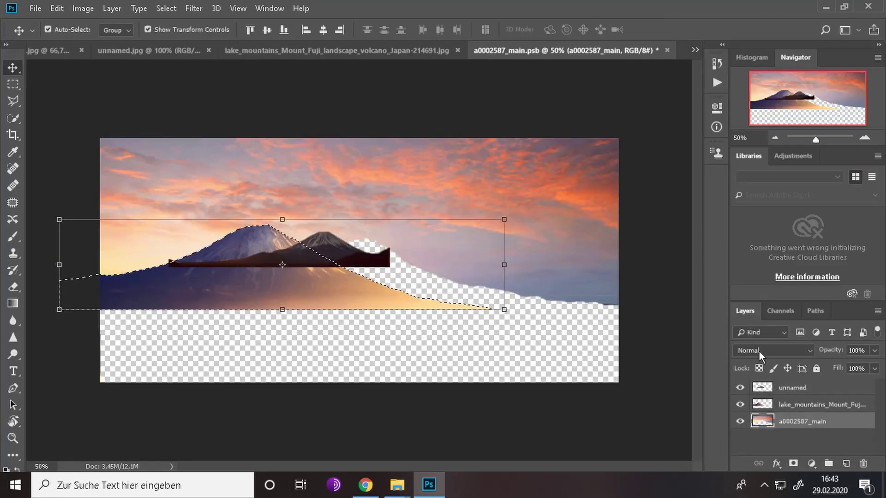
pyautogui.click(740, 388)
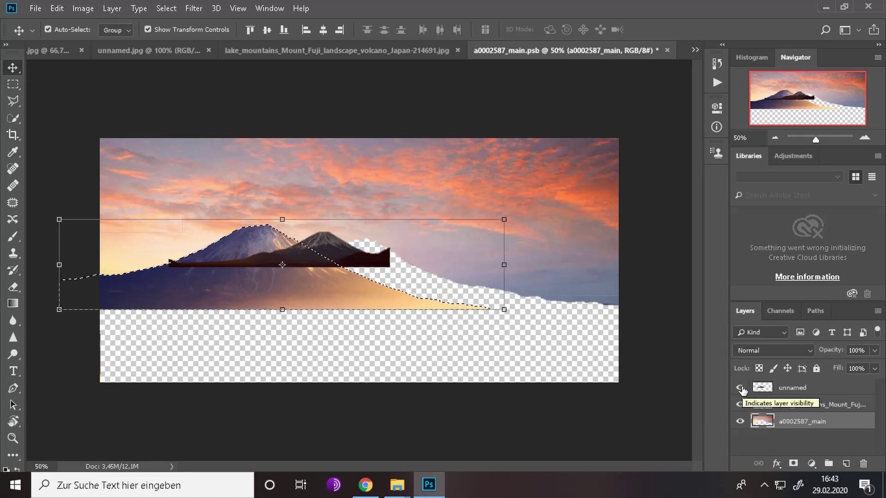
pyautogui.rightClick(306, 294)
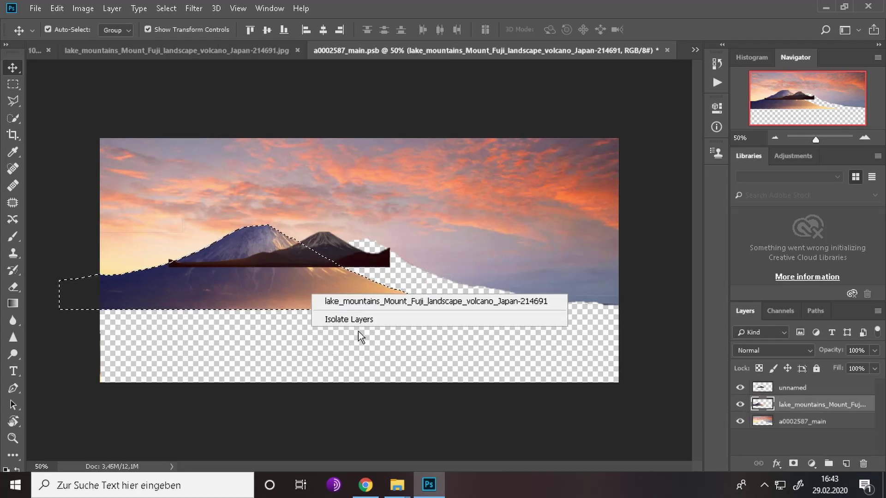
pyautogui.click(342, 243)
pyautogui.moveTo(342, 244); pyautogui.dragTo(423, 286)
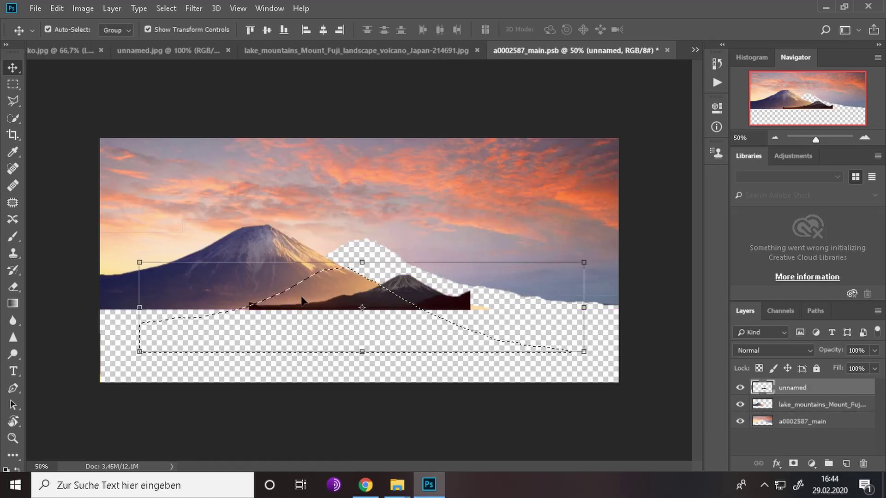
# - Clear the old selection and marquee the strip of small dark hills
pyautogui.rightClick(530, 207)
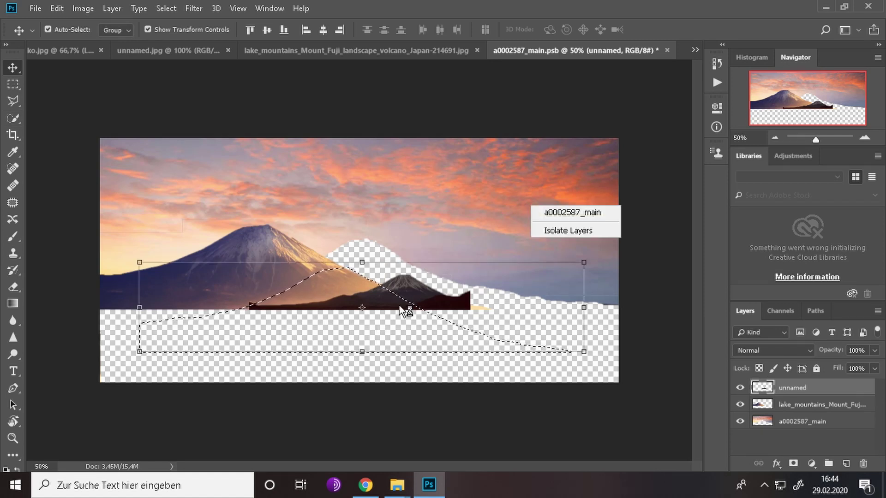
pyautogui.click(13, 84)
pyautogui.rightClick(552, 335)
pyautogui.click(572, 93)
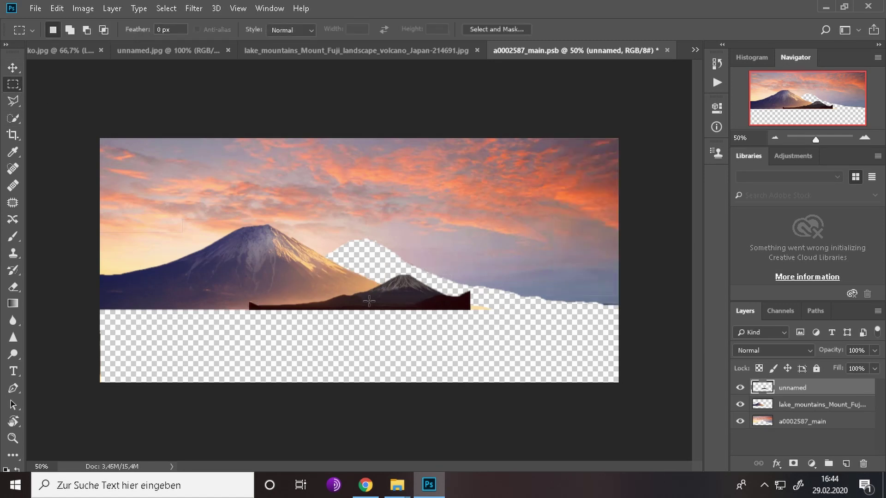
pyautogui.moveTo(227, 234); pyautogui.dragTo(553, 343)
# - Flip the selected hills horizontally, move them left and stretch them wider
pyautogui.hotkey('ctrl', 't')
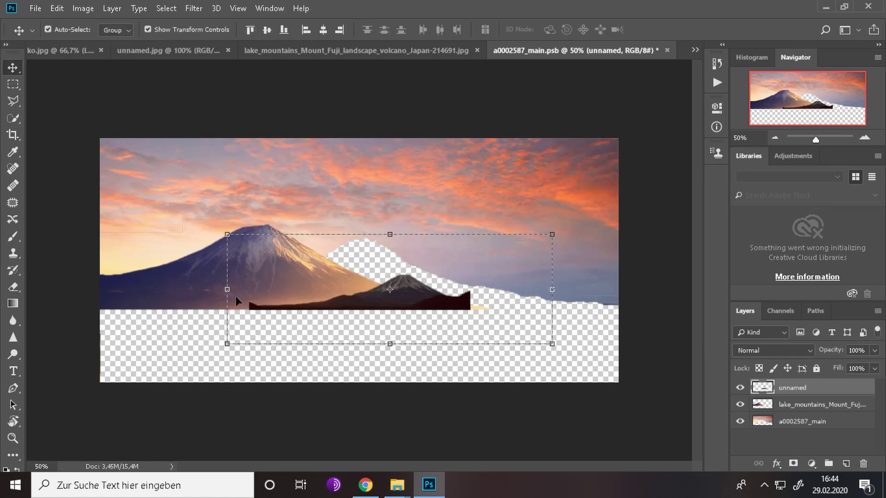
pyautogui.moveTo(227, 290); pyautogui.dragTo(709, 287)
pyautogui.moveTo(646, 300)
pyautogui.mouseDown()
pyautogui.moveTo(470, 323)
pyautogui.moveTo(156, 328)
pyautogui.mouseUp()
pyautogui.moveTo(255, 286); pyautogui.dragTo(336, 286)
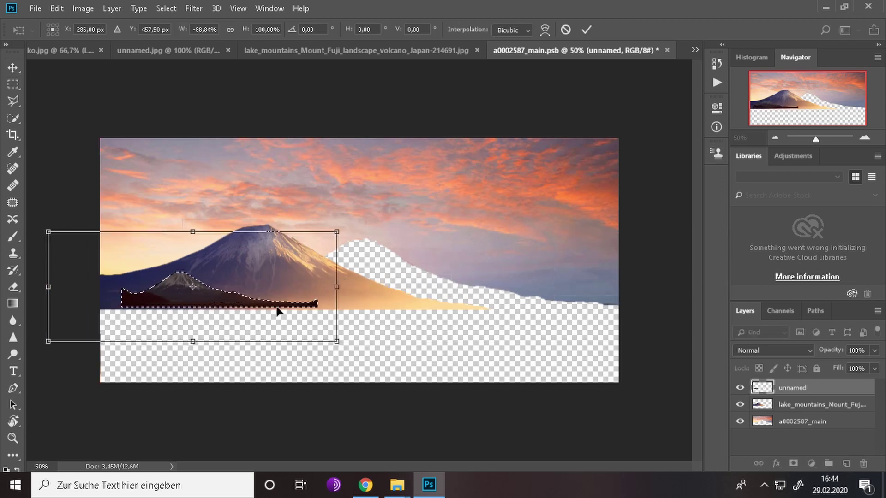
pyautogui.moveTo(276, 310)
pyautogui.mouseDown()
pyautogui.moveTo(254, 311)
pyautogui.moveTo(285, 320)
pyautogui.mouseUp()
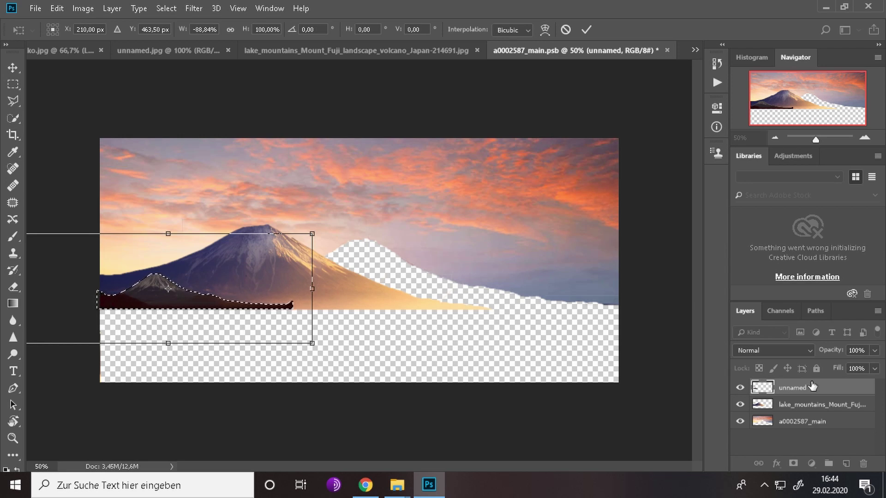
pyautogui.click(585, 30)
# - Duplicate the hills to Layer 1, shift the copy right, and flatten it to 78% height
pyautogui.hotkey('ctrl', 'j')
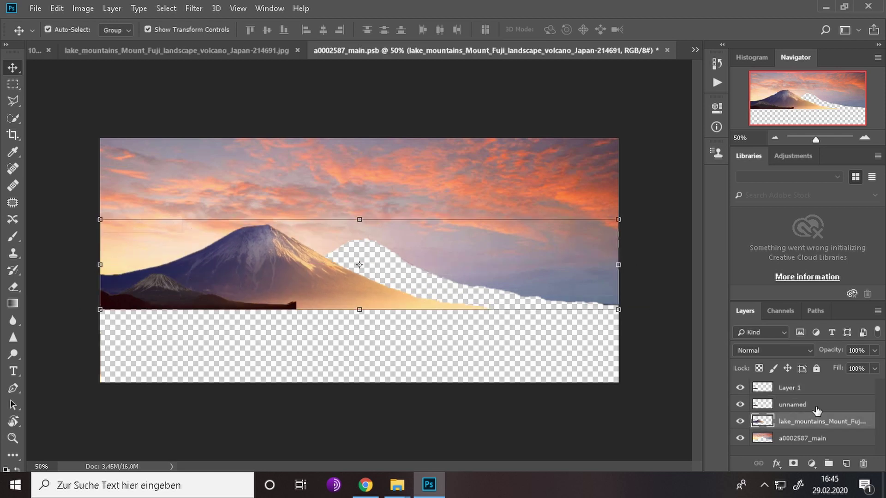
pyautogui.click(790, 405)
pyautogui.moveTo(172, 298)
pyautogui.mouseDown()
pyautogui.moveTo(312, 298)
pyautogui.moveTo(285, 298)
pyautogui.mouseUp()
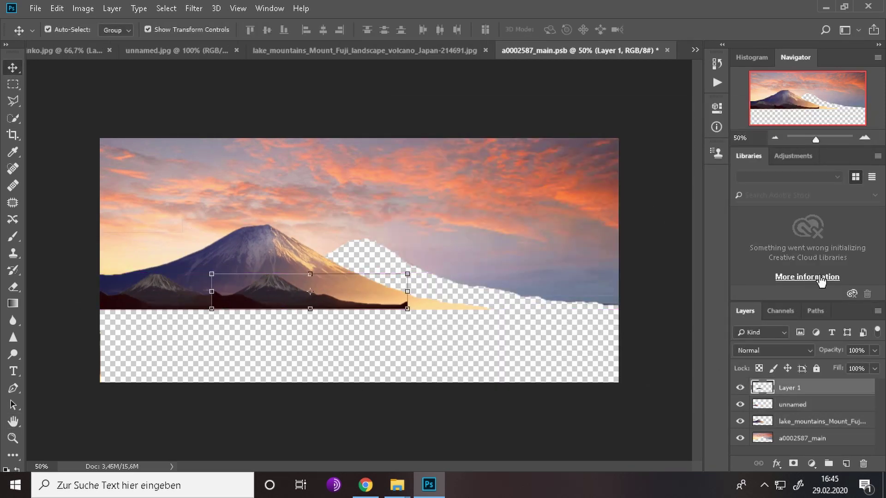
pyautogui.hotkey('ctrl', '+')
pyautogui.hotkey('ctrl', '+')
pyautogui.moveTo(523, 287); pyautogui.dragTo(523, 302)
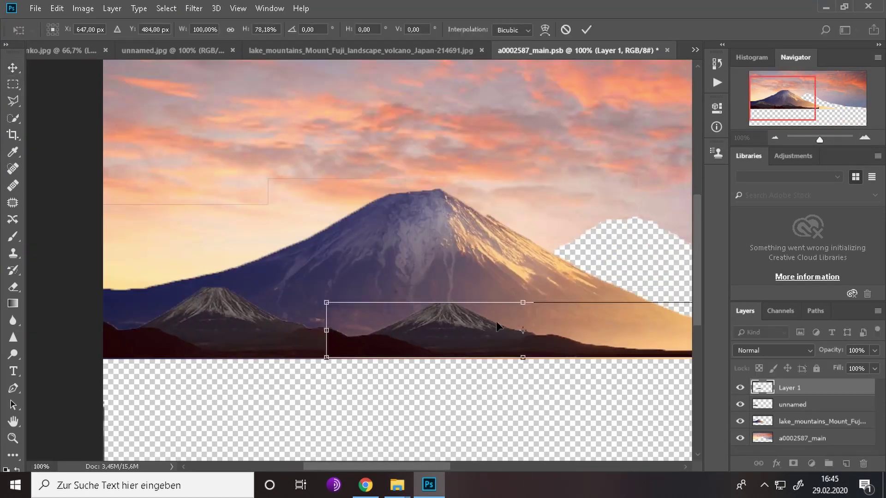
pyautogui.press('v')
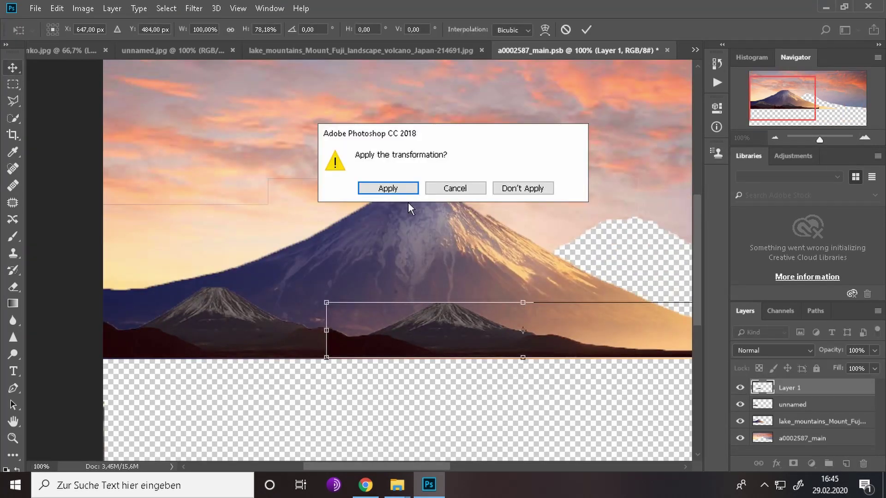
pyautogui.click(388, 188)
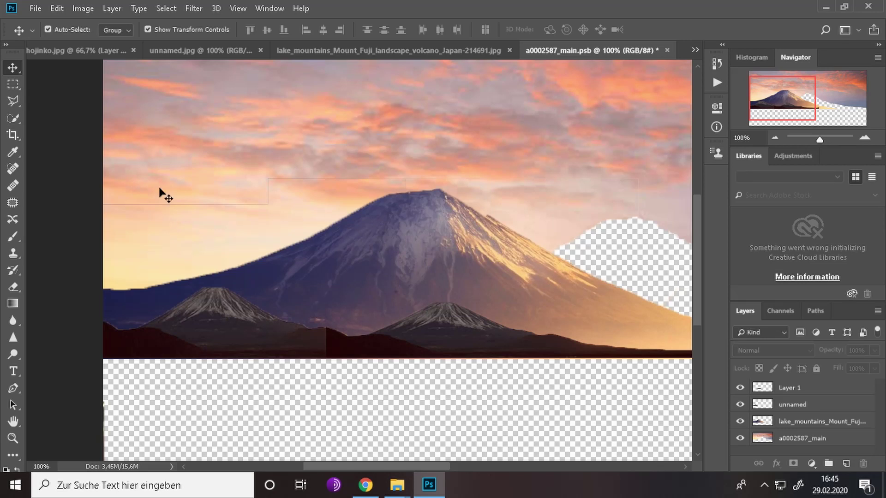
# - Paint dark colour over the hill seam on the unnamed layer, undoing spill below the horizon
pyautogui.press('i')
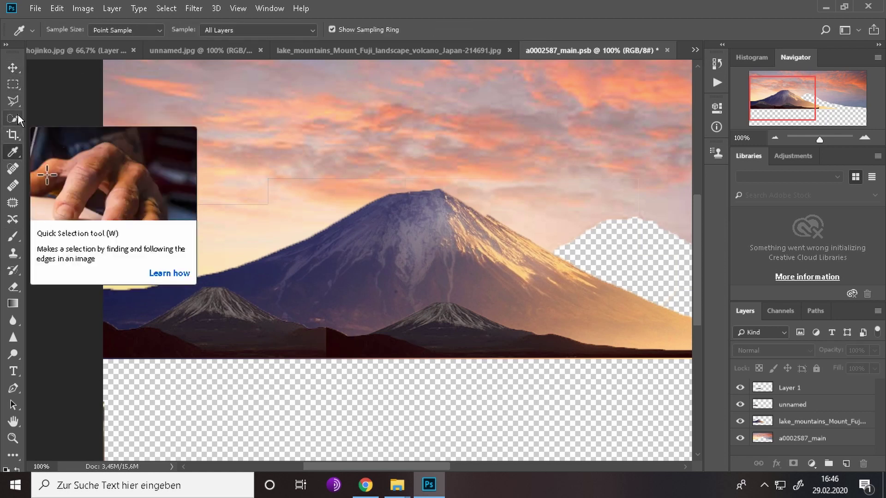
pyautogui.click(12, 235)
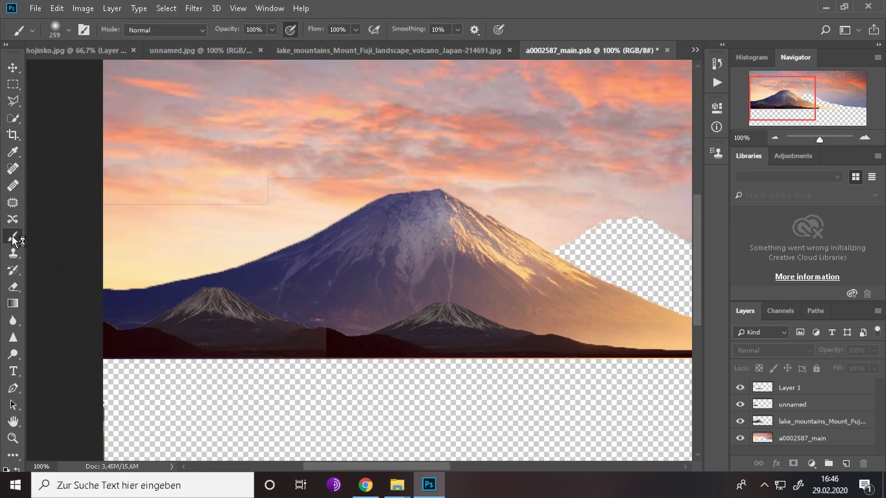
pyautogui.click(292, 340)
pyautogui.click(414, 187)
pyautogui.click(803, 405)
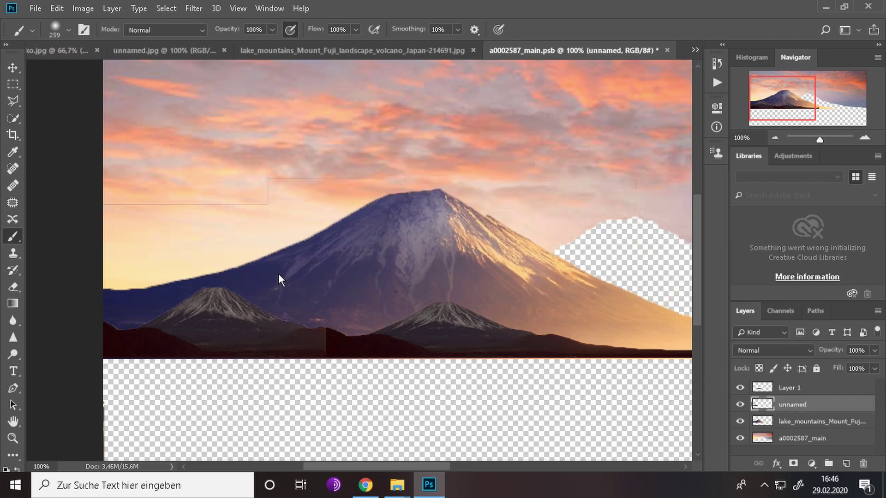
pyautogui.click(68, 30)
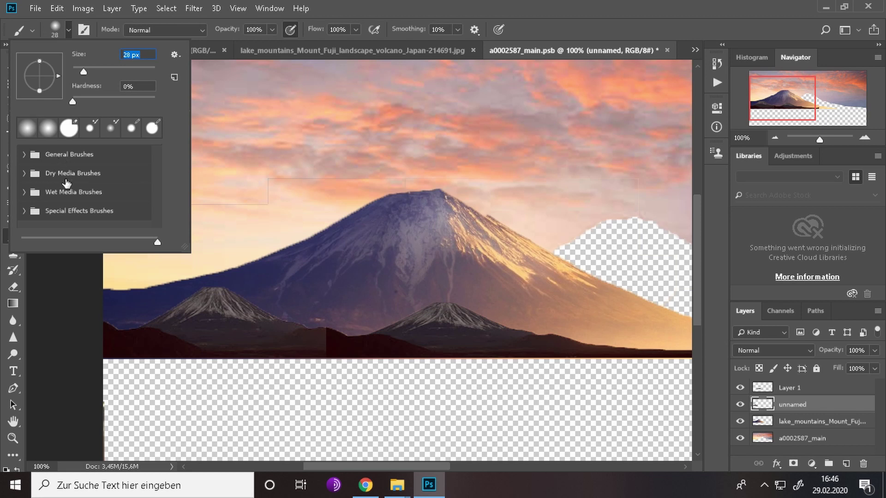
pyautogui.press('Return')
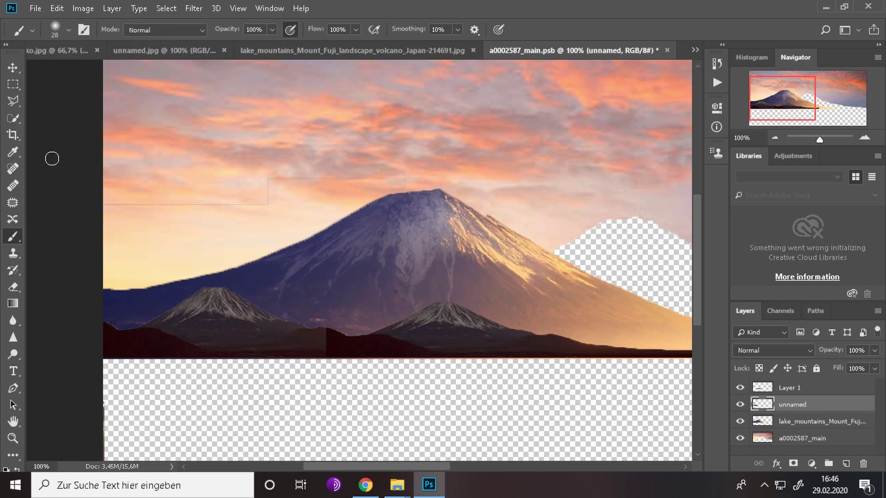
pyautogui.moveTo(334, 345)
pyautogui.mouseDown()
pyautogui.moveTo(326, 336)
pyautogui.moveTo(313, 348)
pyautogui.moveTo(335, 368)
pyautogui.mouseUp()
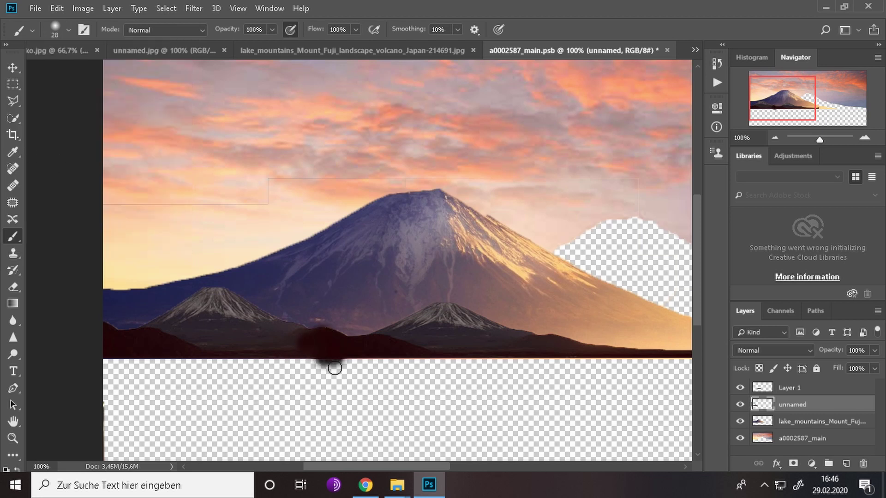
pyautogui.hotkey('ctrl', 'z')
# - Sample the dark hill colour and pick the KYLE Bonus Chunky Charcoal brush at 69 px
pyautogui.press('i')
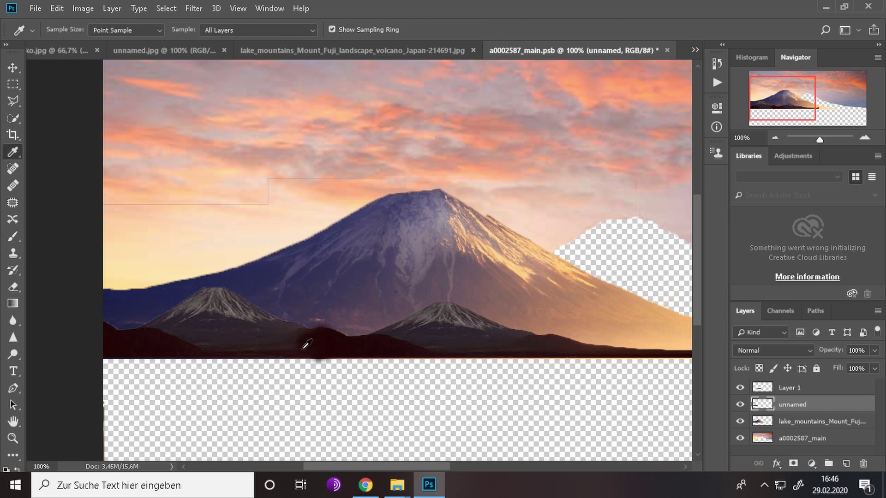
pyautogui.press('b')
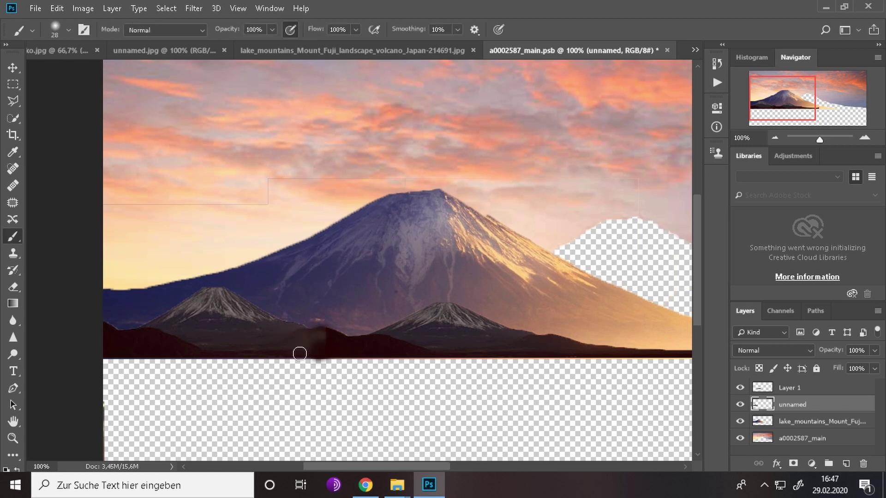
pyautogui.press('i')
pyautogui.press('b')
pyautogui.click(68, 30)
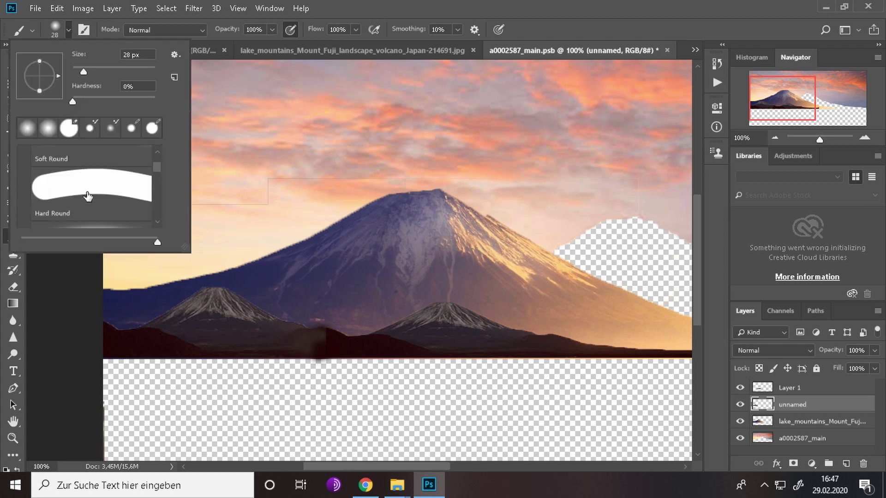
pyautogui.scroll(-3, 87, 197)
pyautogui.scroll(-3, 87, 200)
pyautogui.click(24, 181)
pyautogui.scroll(-3, 66, 211)
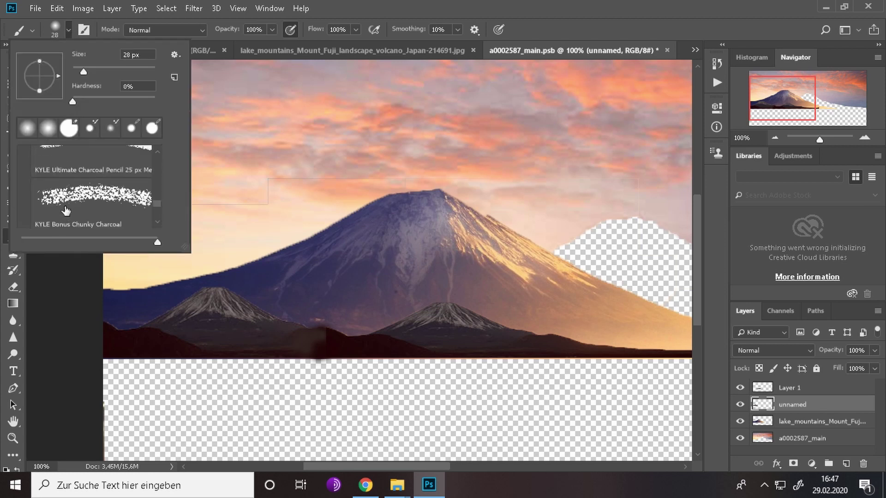
pyautogui.doubleClick(66, 211)
pyautogui.click(68, 29)
pyautogui.write('69')
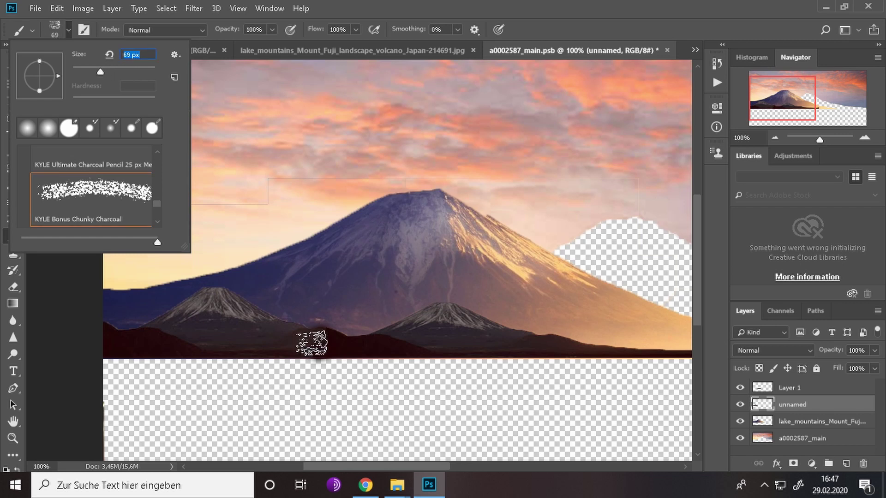
pyautogui.press('Return')
# - Shrink the charcoal brush to 47 px and paint charcoal speckles over the hill seam
pyautogui.keyDown('alt'); pyautogui.scroll(2, 317, 339); pyautogui.keyUp('alt')
pyautogui.keyDown('alt'); pyautogui.scroll(2, 316, 330); pyautogui.keyUp('alt')
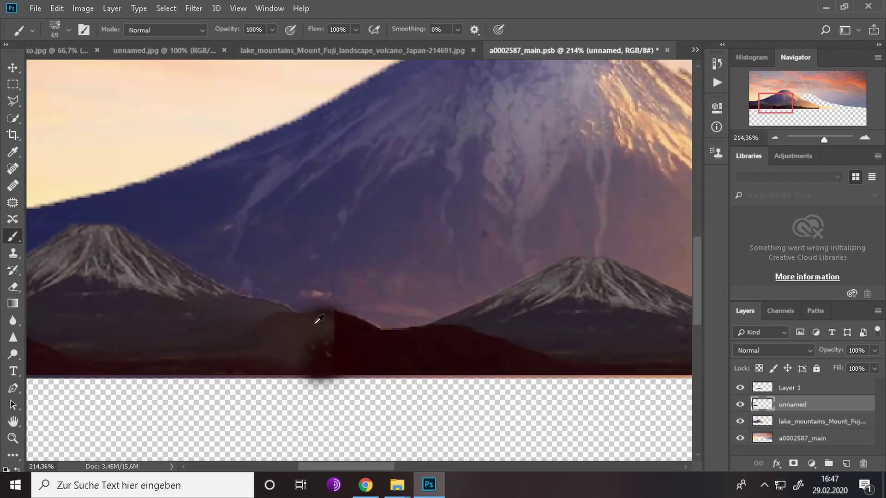
pyautogui.click(69, 30)
pyautogui.moveTo(94, 71); pyautogui.dragTo(92, 72)
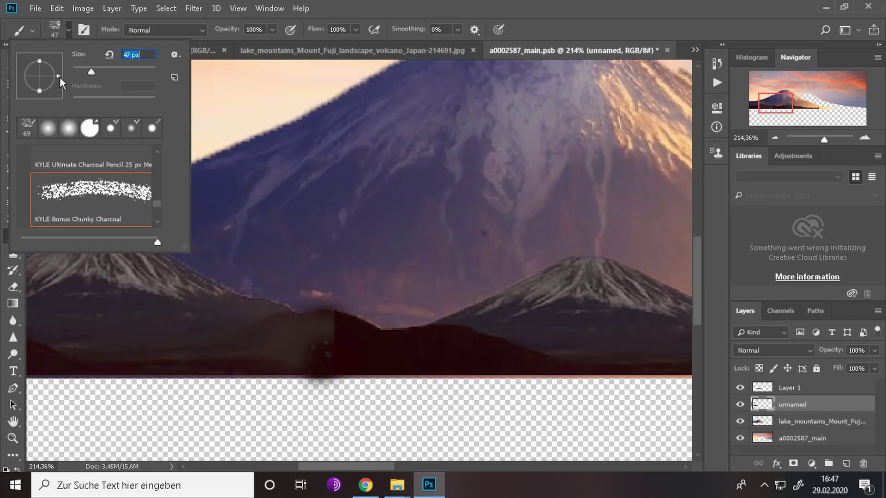
pyautogui.click(295, 322)
pyautogui.moveTo(277, 328)
pyautogui.mouseDown()
pyautogui.moveTo(264, 331)
pyautogui.moveTo(286, 364)
pyautogui.mouseUp()
# - Resample the hill colour, blend the speckles, then switch to a soft round brush
pyautogui.press('i')
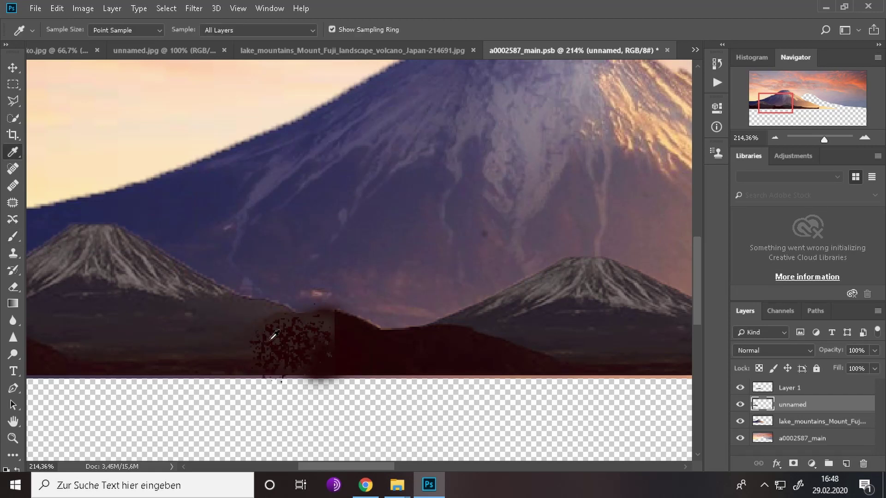
pyautogui.press('b')
pyautogui.moveTo(254, 326)
pyautogui.mouseDown()
pyautogui.moveTo(267, 340)
pyautogui.moveTo(277, 317)
pyautogui.mouseUp()
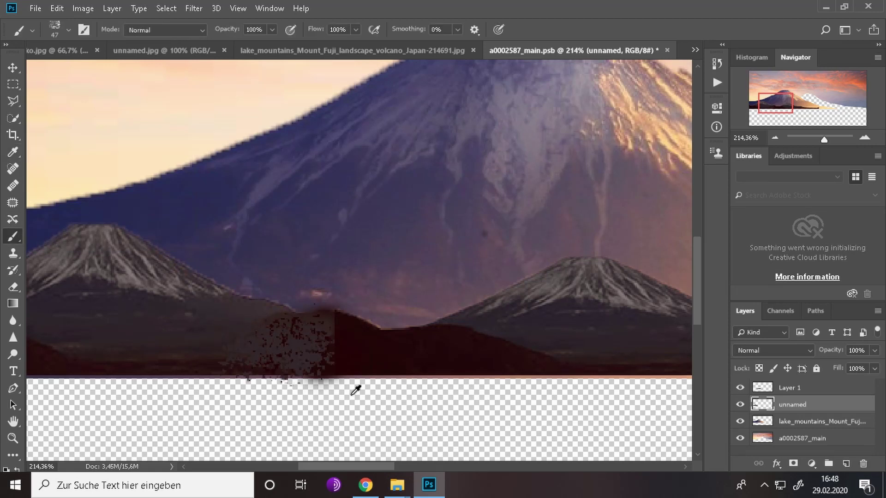
pyautogui.click(775, 137)
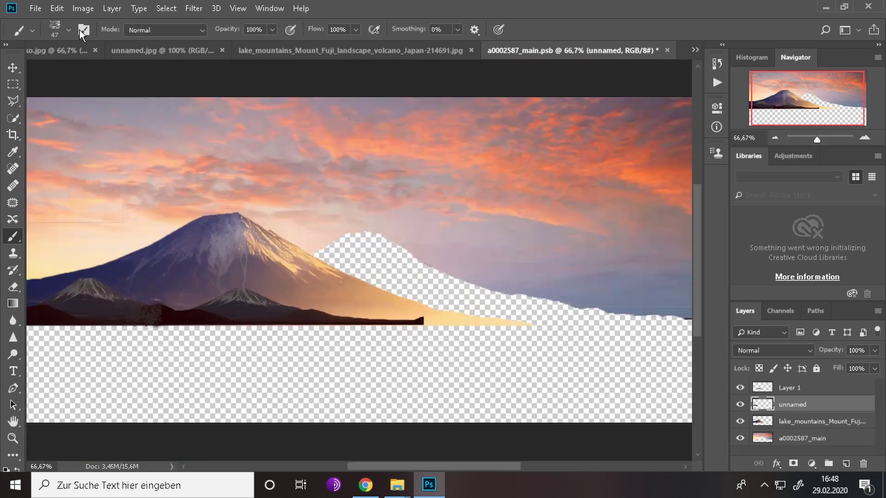
pyautogui.click(60, 28)
pyautogui.scroll(1, 203, 322)
pyautogui.click(152, 277)
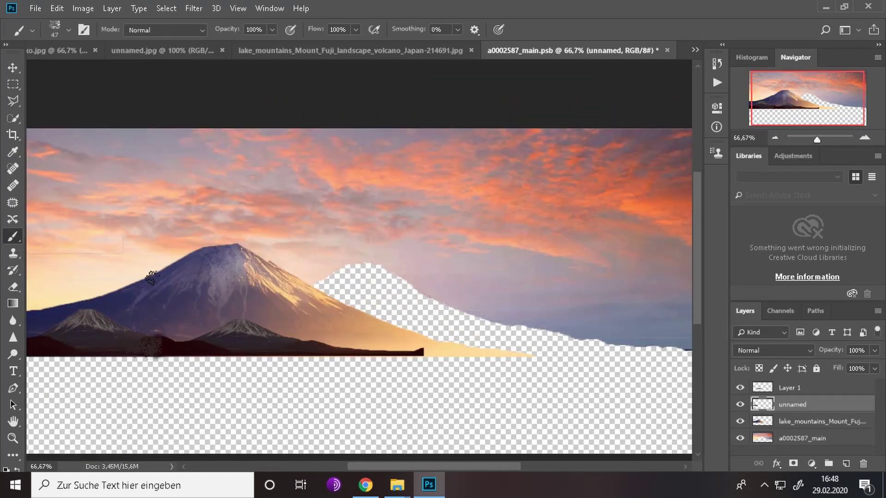
pyautogui.click(67, 28)
pyautogui.doubleClick(70, 131)
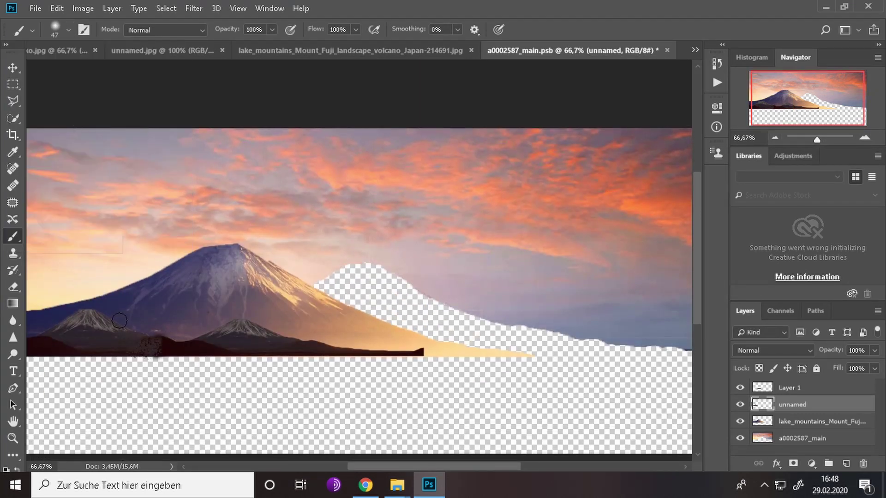
# - Paint dark maroon along the horizon and a broad stroke leftward below it
pyautogui.keyDown('alt'); pyautogui.click(170, 348); pyautogui.keyUp('alt')
pyautogui.moveTo(159, 350); pyautogui.dragTo(121, 361)
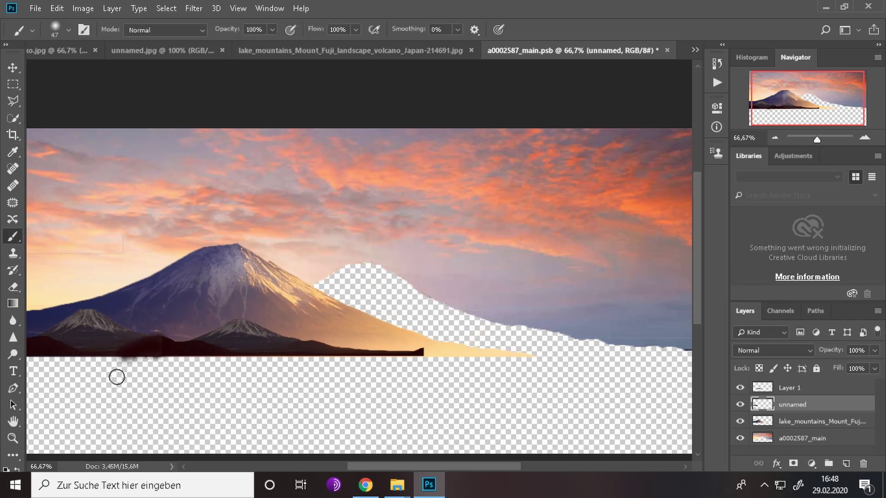
pyautogui.click(864, 137)
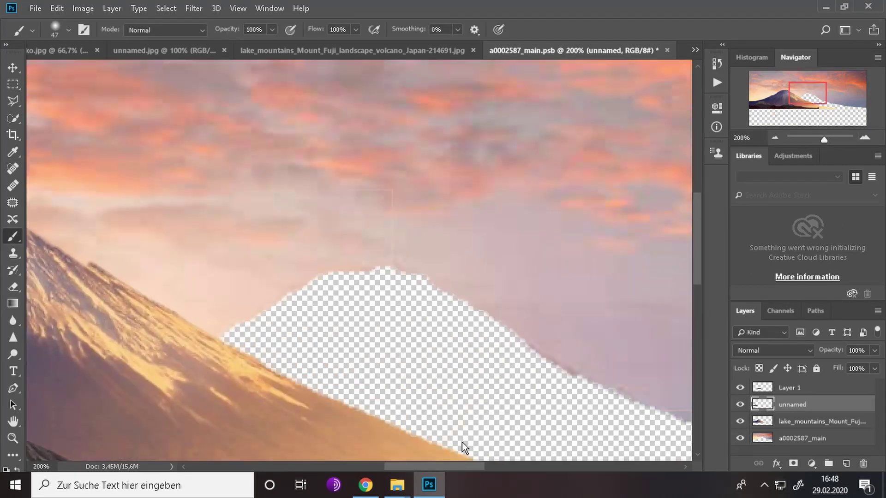
pyautogui.hscroll(-10, 568, 306)
pyautogui.scroll(-3, 400, 298)
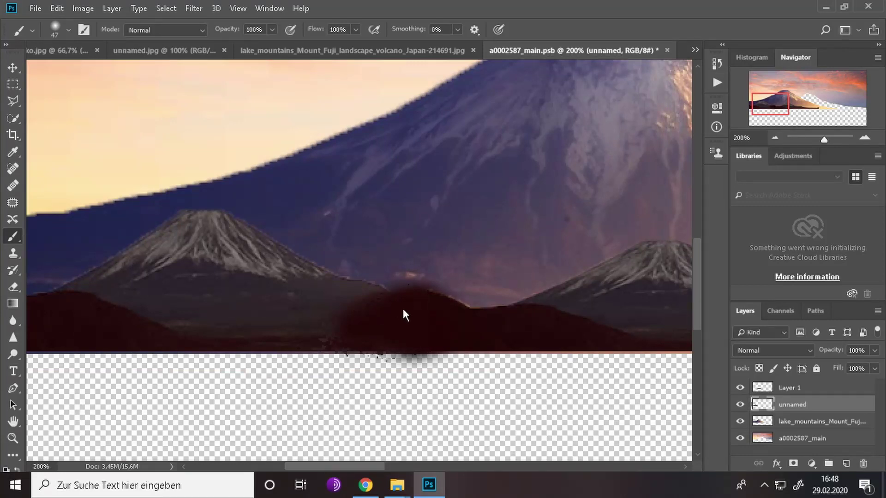
pyautogui.click(68, 30)
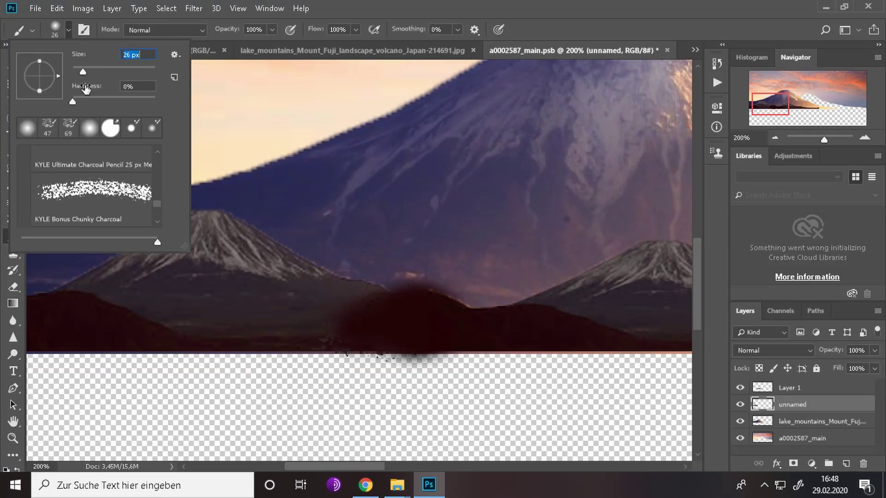
pyautogui.moveTo(370, 317); pyautogui.dragTo(202, 372)
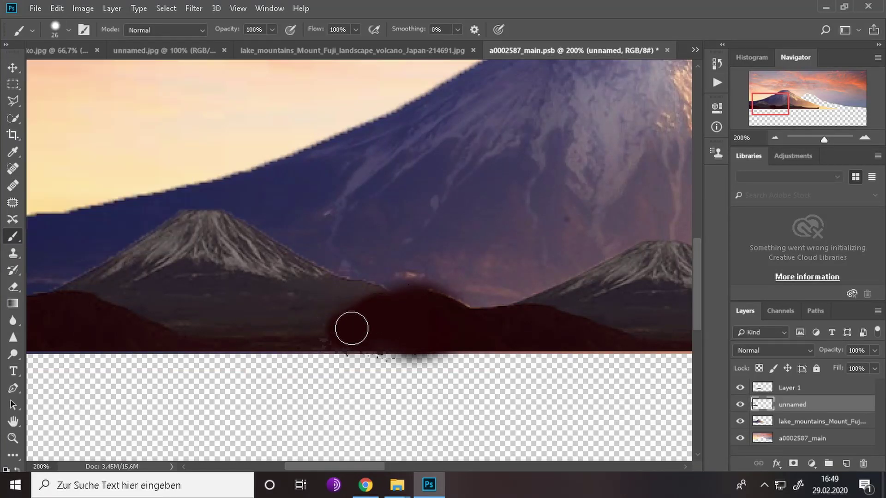
# - Resample colours from the scene and set the brush to 4 px
pyautogui.press('m')
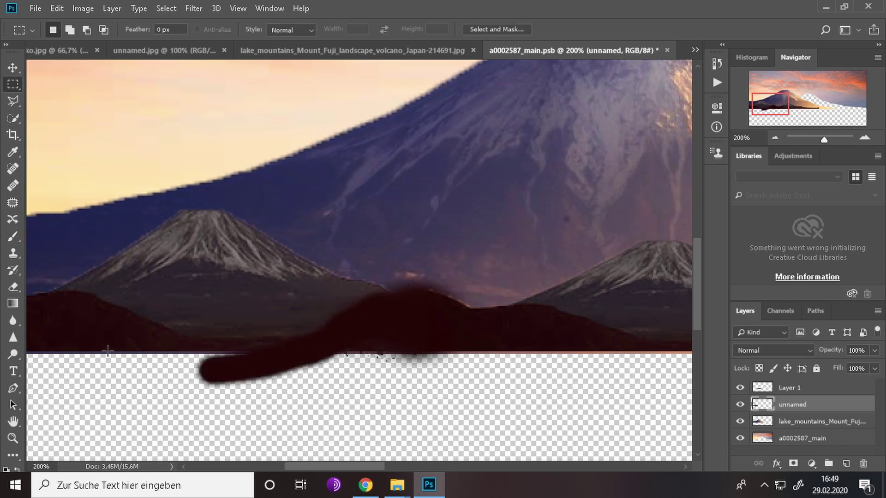
pyautogui.scroll(-1, 700, 316)
pyautogui.press('i')
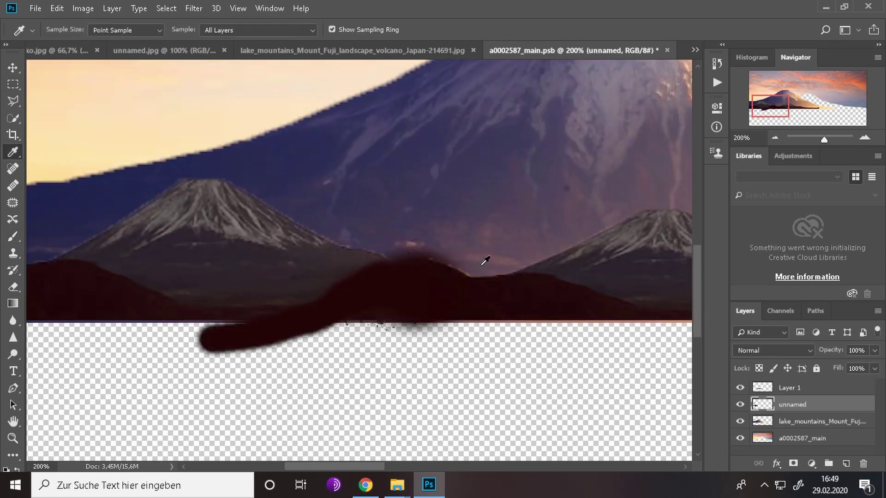
pyautogui.press('b')
pyautogui.click(68, 30)
pyautogui.scroll(-1, 418, 212)
pyautogui.press('Return')
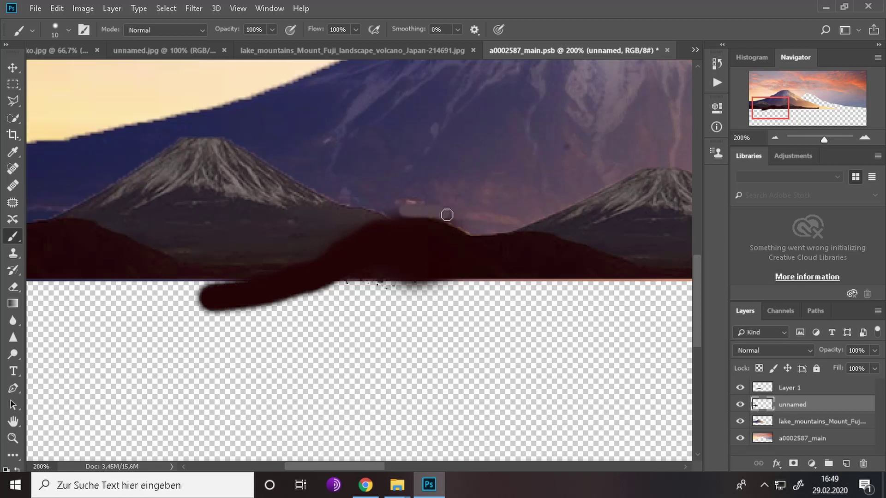
pyautogui.scroll(1, 480, 283)
pyautogui.press('i')
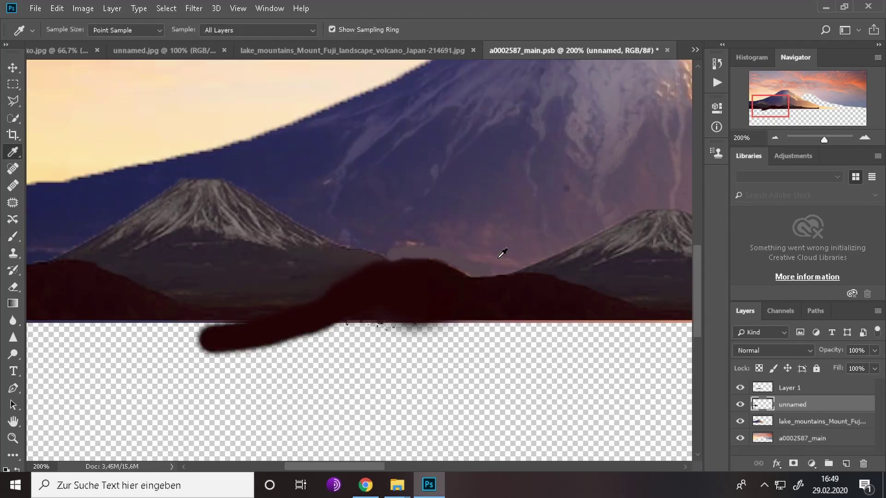
pyautogui.press('b')
pyautogui.click(64, 30)
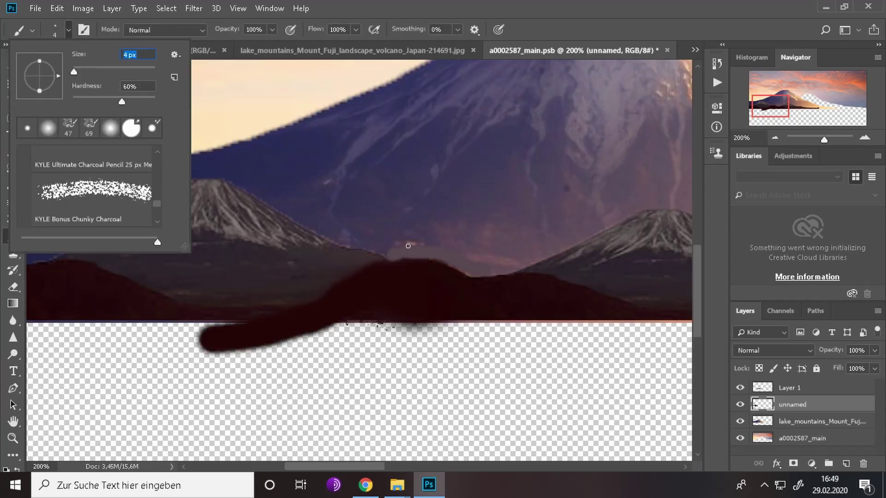
pyautogui.press('Return')
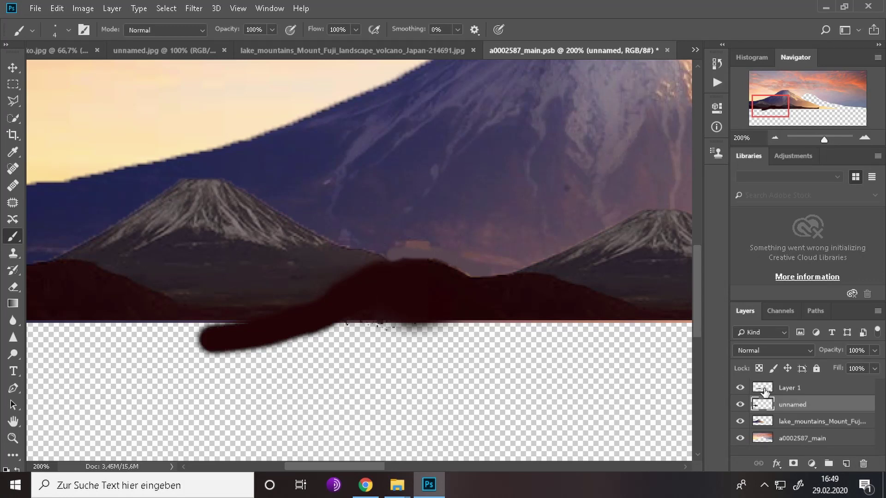
# - Sample a canvas colour, check tool presets, then zoom out and back to 100%
pyautogui.keyDown('alt'); pyautogui.click(381, 277); pyautogui.keyUp('alt')
pyautogui.click(32, 30)
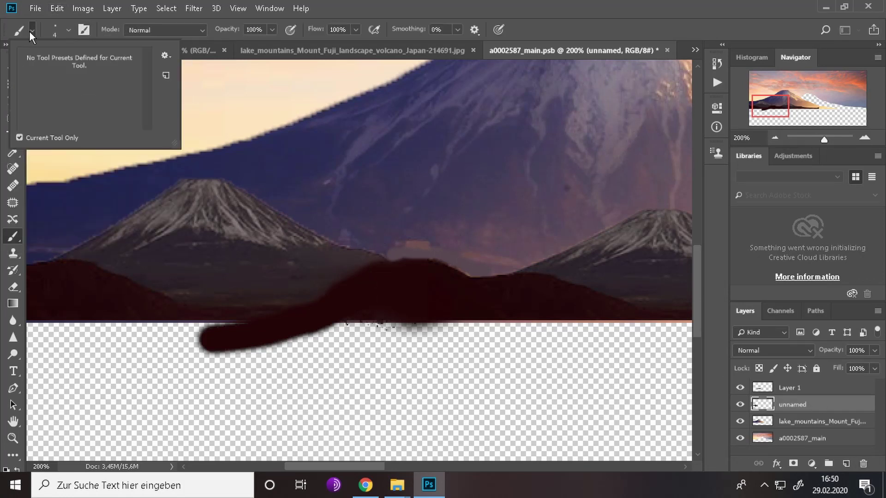
pyautogui.click(68, 31)
pyautogui.press('Return')
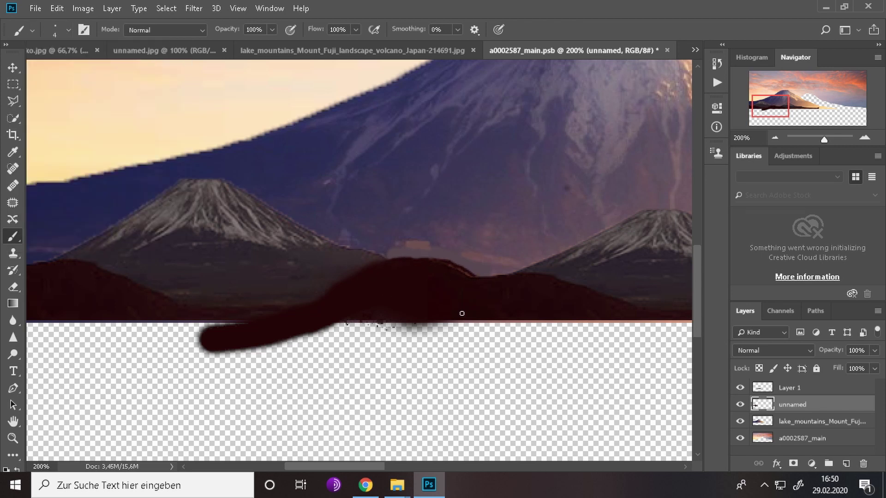
pyautogui.scroll(-2, 473, 339)
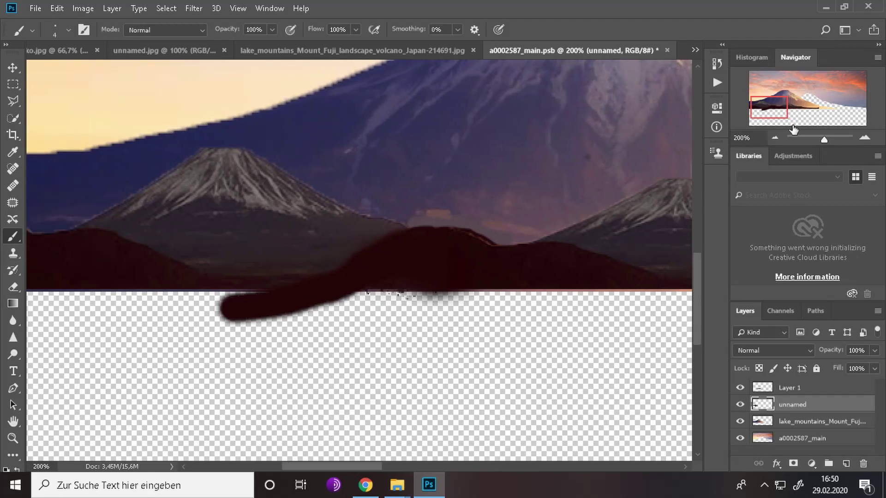
pyautogui.hotkey('ctrl', '-')
pyautogui.hotkey('ctrl', '-')
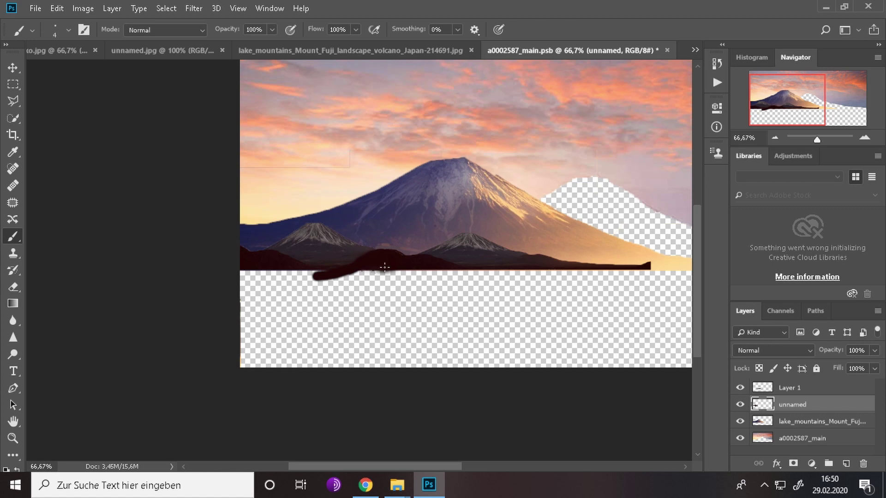
pyautogui.hotkey('ctrl', '+')
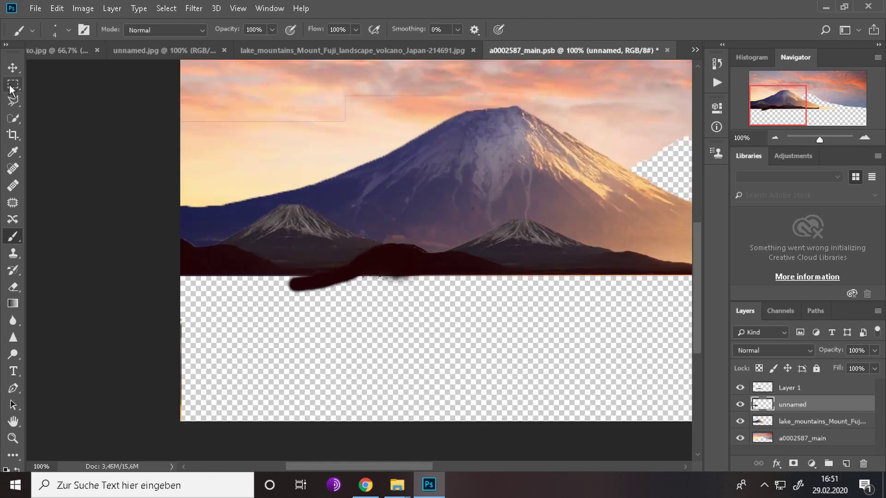
# - Marquee-select the band just below the horizon and activate the a0002587_main layer
pyautogui.press('m')
pyautogui.moveTo(180, 276); pyautogui.dragTo(485, 329)
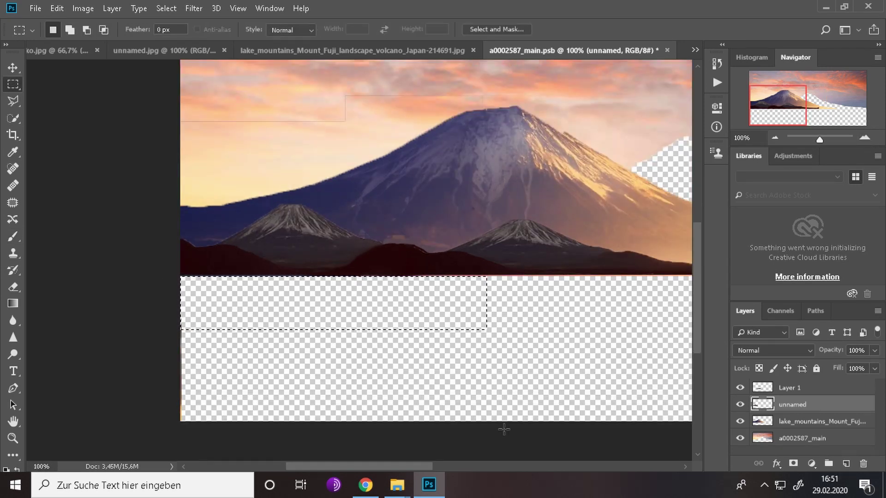
pyautogui.moveTo(425, 310)
pyautogui.mouseDown()
pyautogui.moveTo(344, 331)
pyautogui.moveTo(221, 323)
pyautogui.moveTo(217, 395)
pyautogui.mouseUp()
pyautogui.click(784, 438)
pyautogui.moveTo(180, 347); pyautogui.dragTo(457, 316)
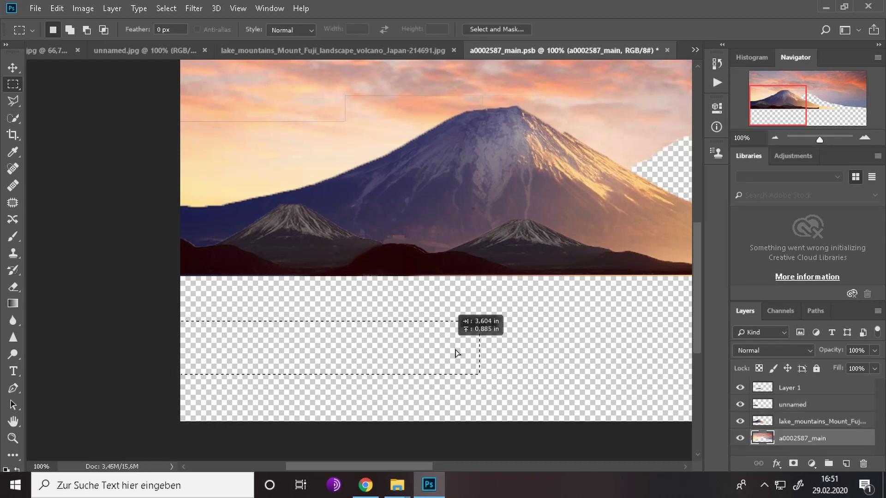
# - Zoom the view out to 50% to see the whole image
pyautogui.scroll(5, 345, 209)
pyautogui.scroll(-2, 509, 317)
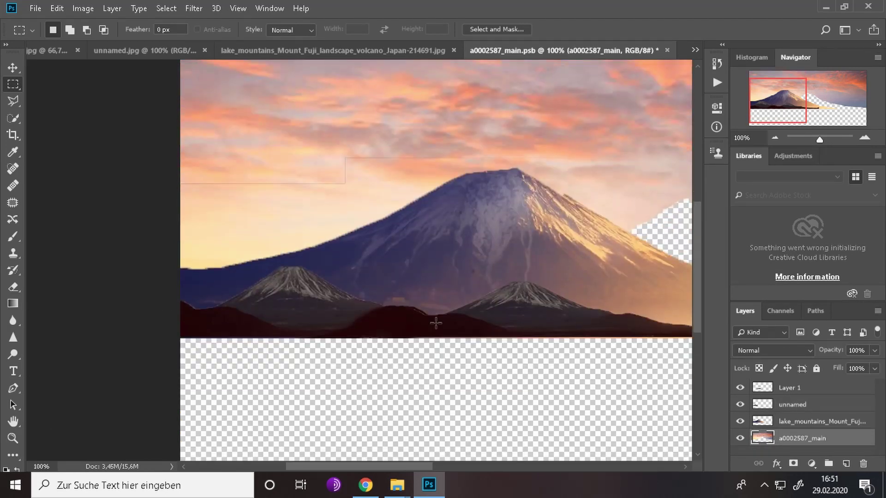
pyautogui.scroll(7, 435, 323)
pyautogui.scroll(-1, 610, 383)
pyautogui.scroll(-4, 611, 383)
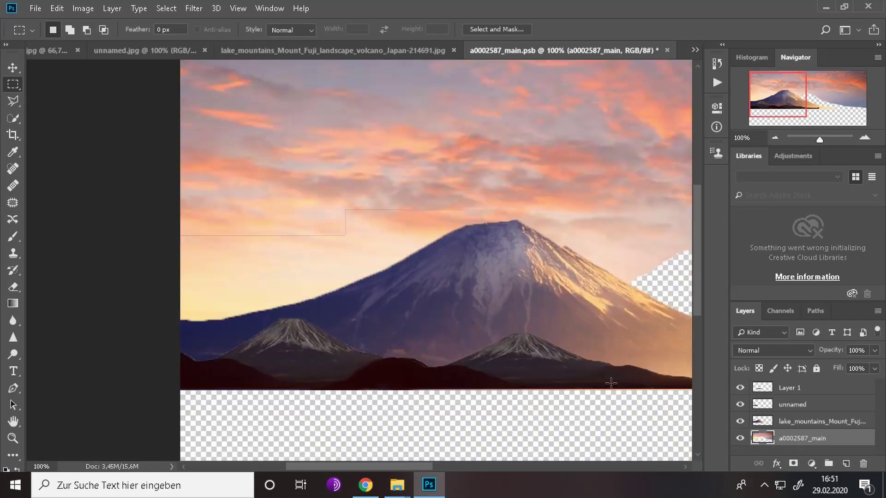
pyautogui.click(775, 137)
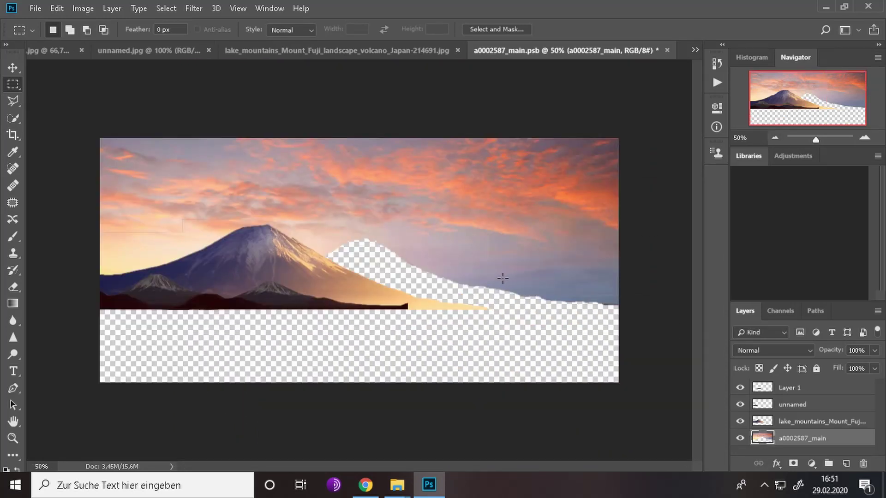
# - Select all and flip the a0002587_main sky layer horizontally with a free transform
pyautogui.hotkey('ctrl', 'a')
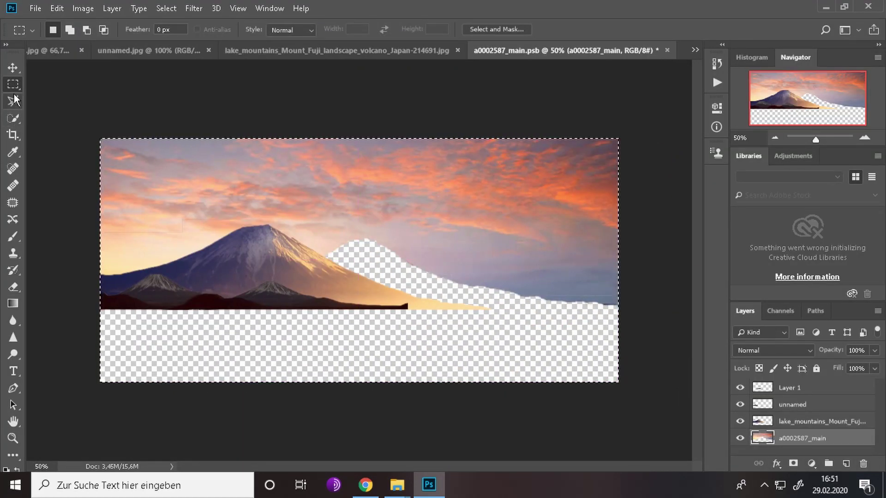
pyautogui.click(13, 68)
pyautogui.moveTo(104, 262); pyautogui.dragTo(618, 291)
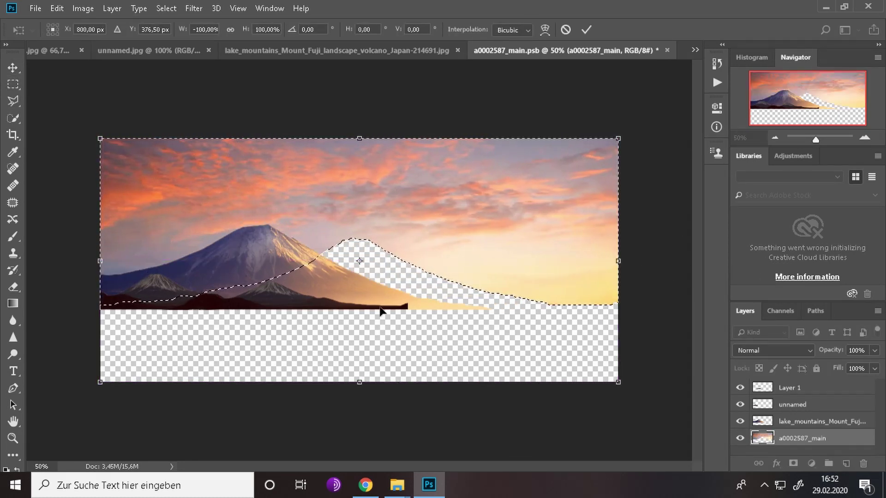
pyautogui.press('Return')
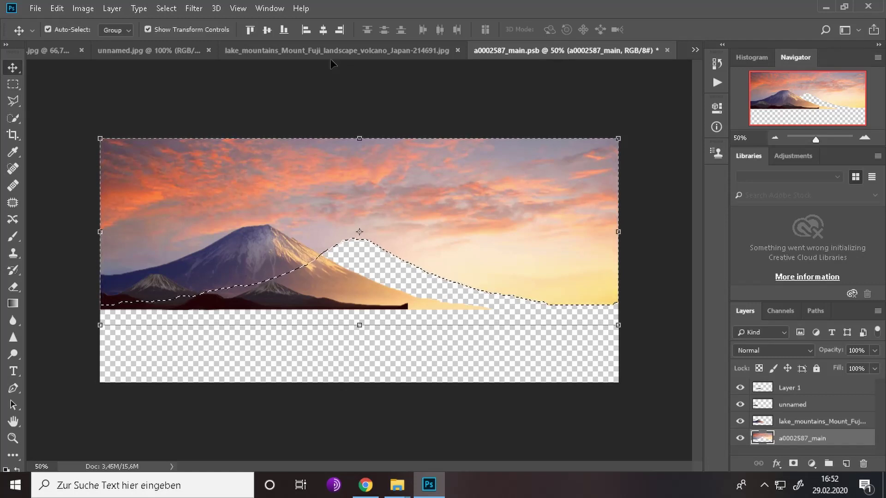
# - Look through the Edit menu and Patch tool options, then deselect the canvas
pyautogui.click(83, 9)
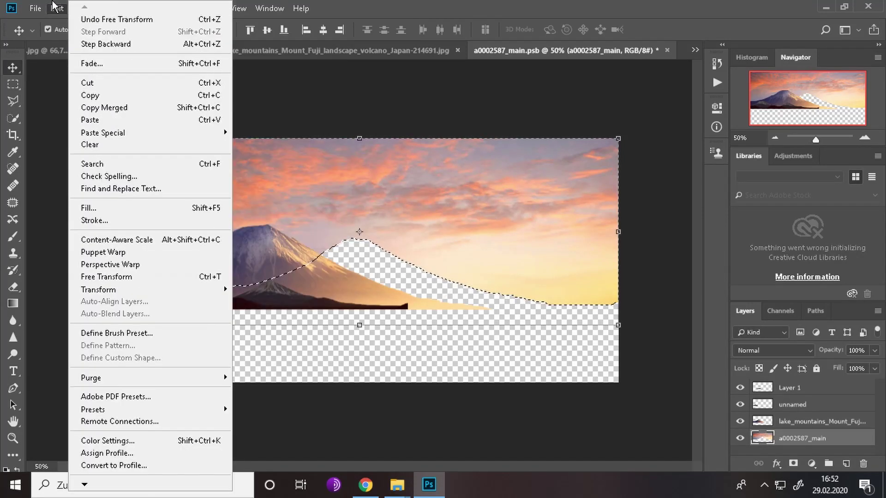
pyautogui.moveTo(57, 9)
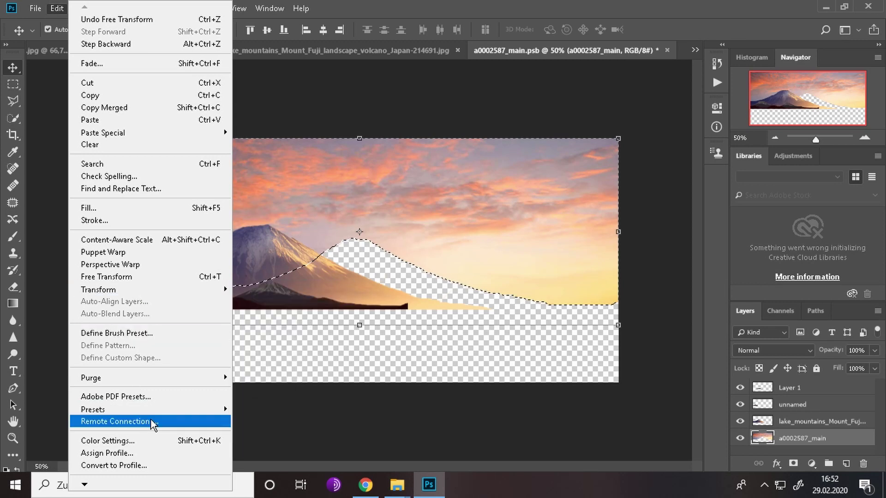
pyautogui.click(339, 86)
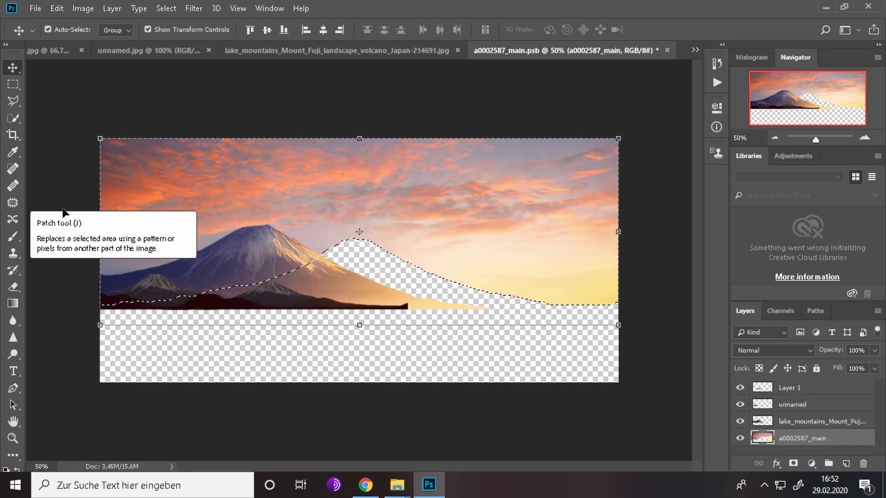
pyautogui.click(13, 203)
pyautogui.rightClick(475, 200)
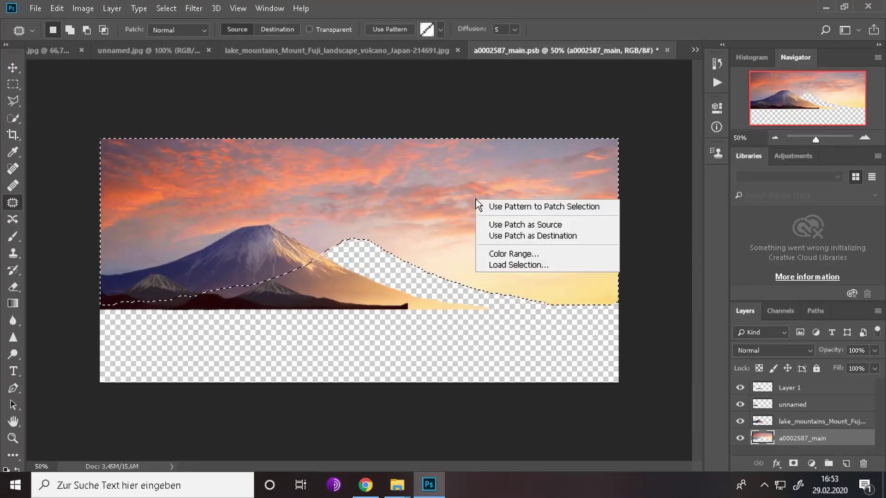
pyautogui.press('Escape')
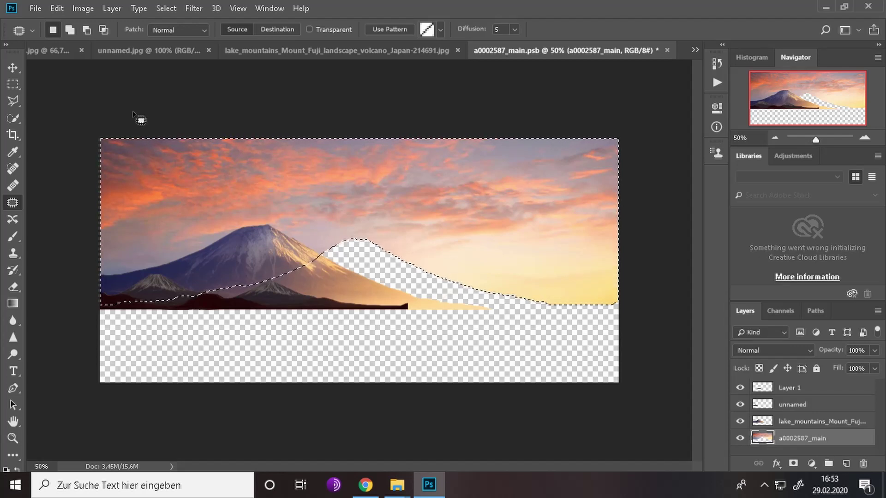
pyautogui.press('m')
pyautogui.hotkey('ctrl', 'd')
pyautogui.click(798, 394)
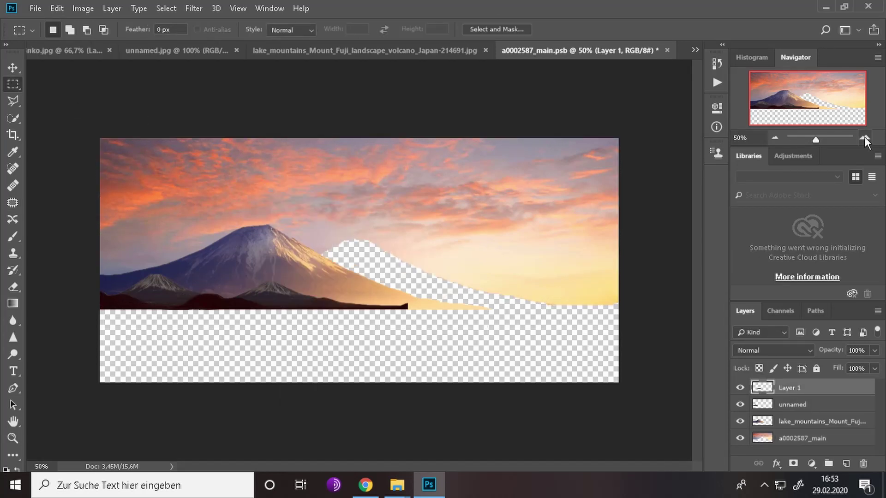
pyautogui.hotkey('ctrl', '+')
pyautogui.hotkey('ctrl', '+')
pyautogui.hotkey('ctrl', '+')
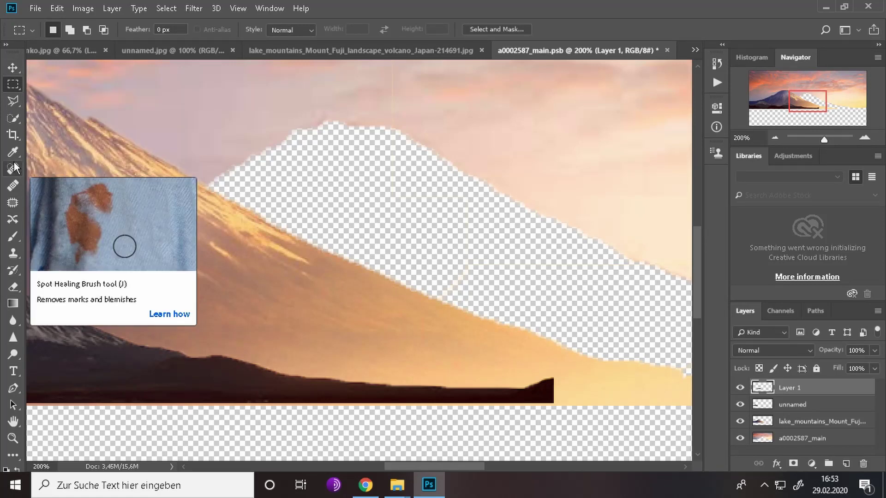
pyautogui.click(15, 163)
pyautogui.click(68, 29)
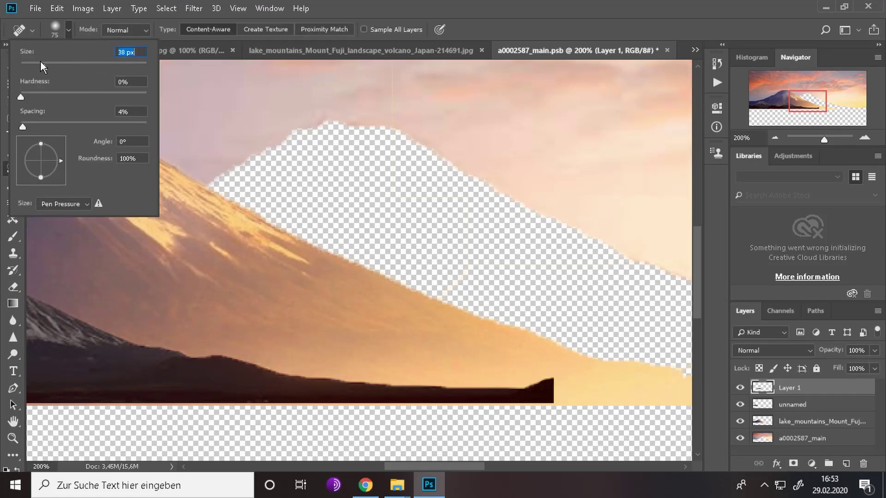
pyautogui.keyDown('alt'); pyautogui.click(371, 320); pyautogui.keyUp('alt')
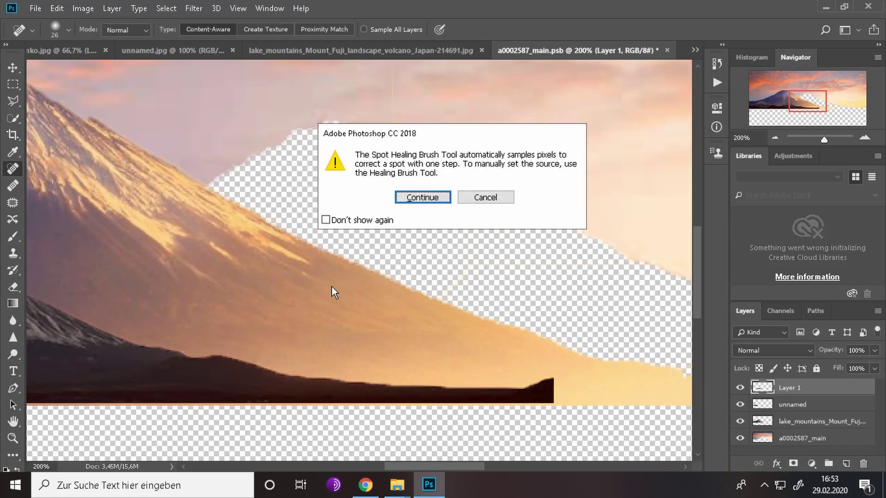
pyautogui.click(422, 198)
pyautogui.moveTo(341, 387); pyautogui.dragTo(544, 376)
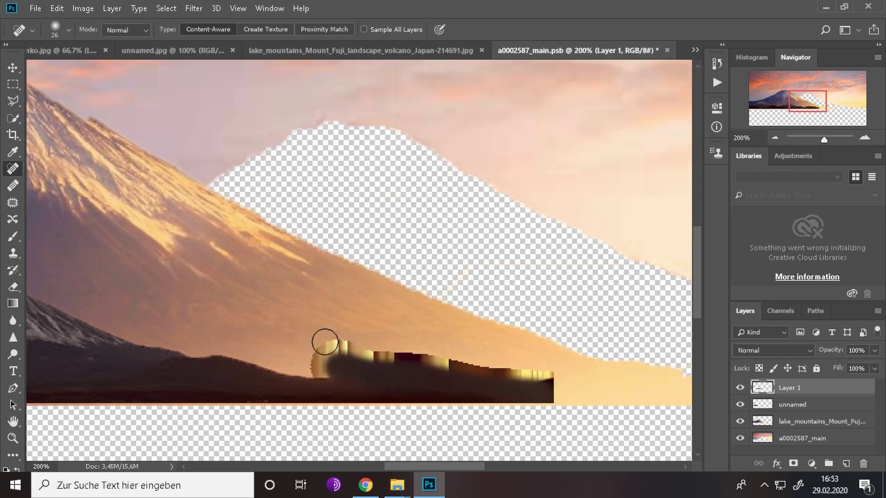
pyautogui.moveTo(324, 342); pyautogui.dragTo(551, 372)
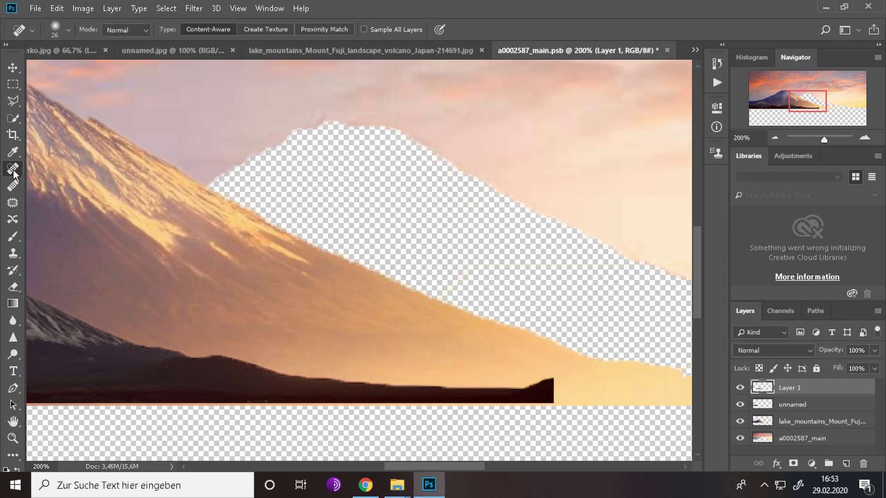
pyautogui.click(13, 185)
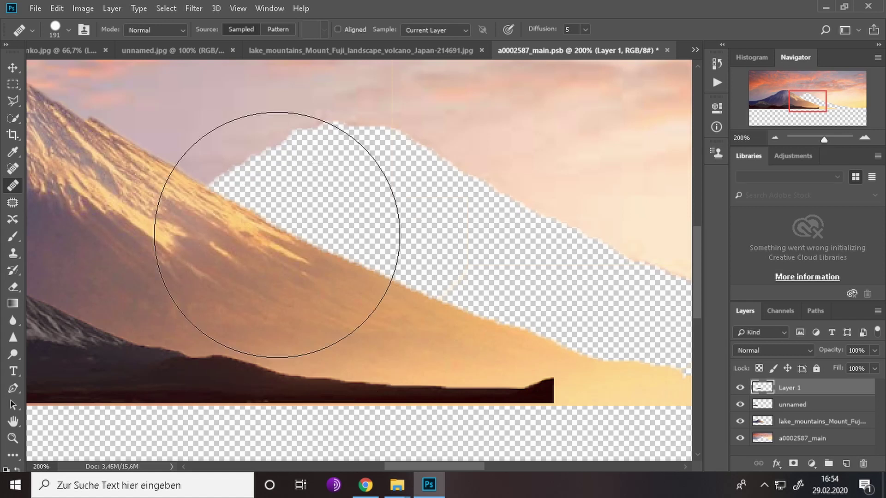
pyautogui.click(69, 29)
pyautogui.moveTo(112, 67); pyautogui.dragTo(78, 67)
pyautogui.click(316, 306)
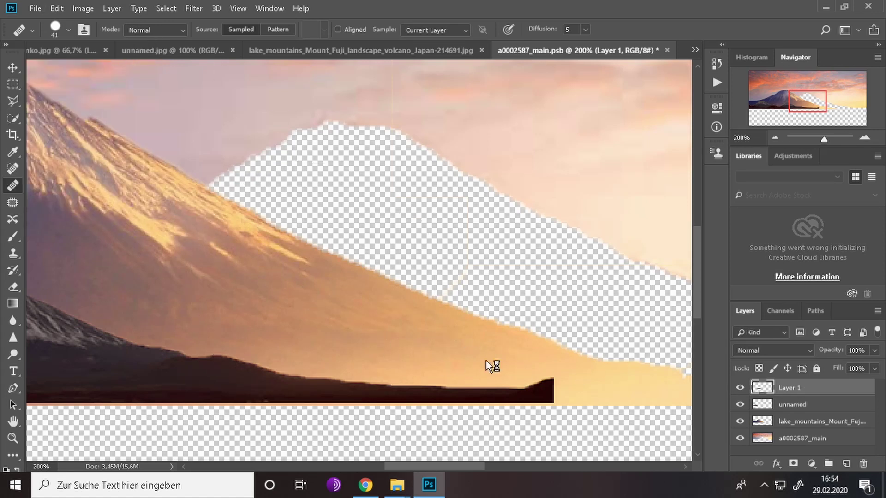
pyautogui.click(784, 436)
pyautogui.hotkey('alt', '.')
# - Polygonal-lasso the dark block on Layer 1, delete it, and deselect
pyautogui.scroll(-1, 406, 316)
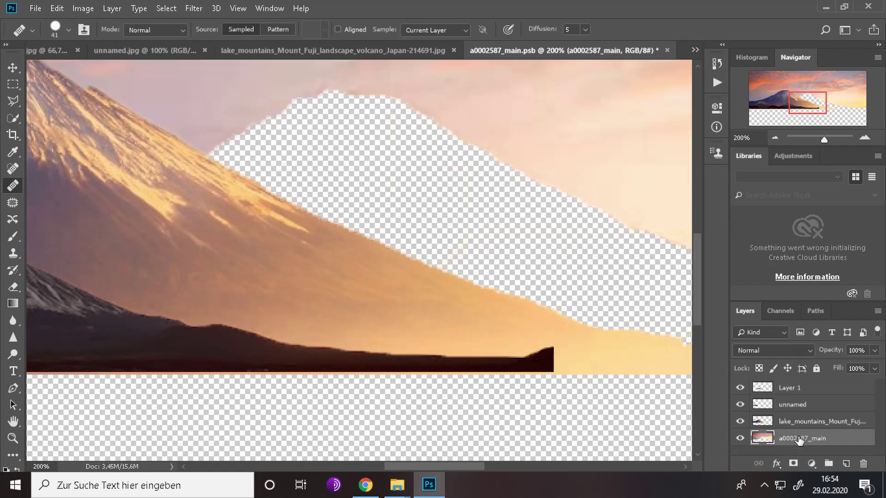
pyautogui.moveTo(789, 438)
pyautogui.mouseDown()
pyautogui.moveTo(802, 406)
pyautogui.moveTo(802, 440)
pyautogui.mouseUp()
pyautogui.click(13, 100)
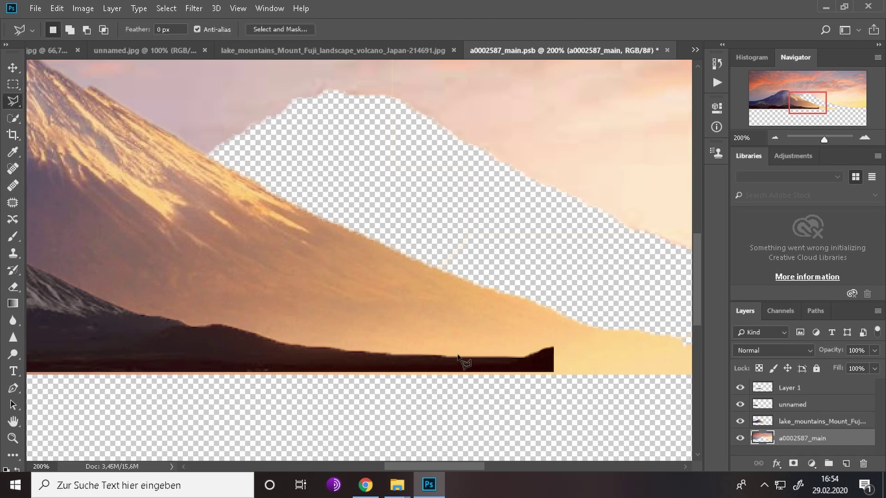
pyautogui.click(344, 349)
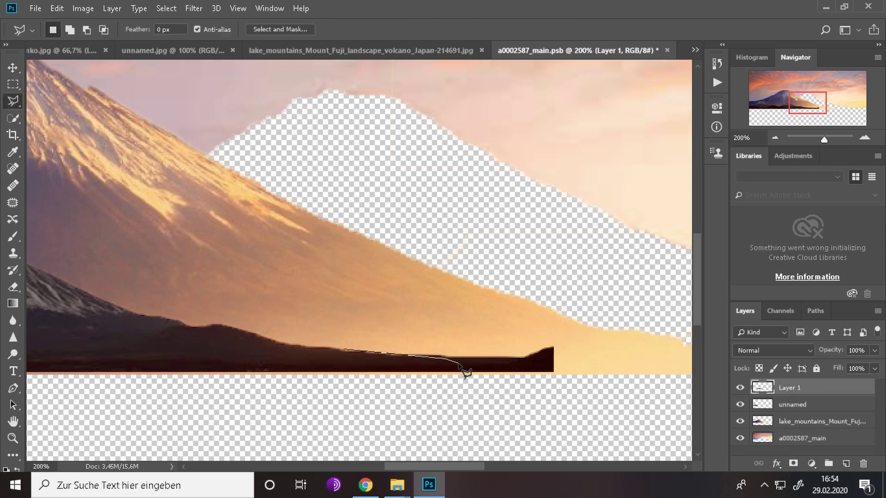
pyautogui.click(346, 351)
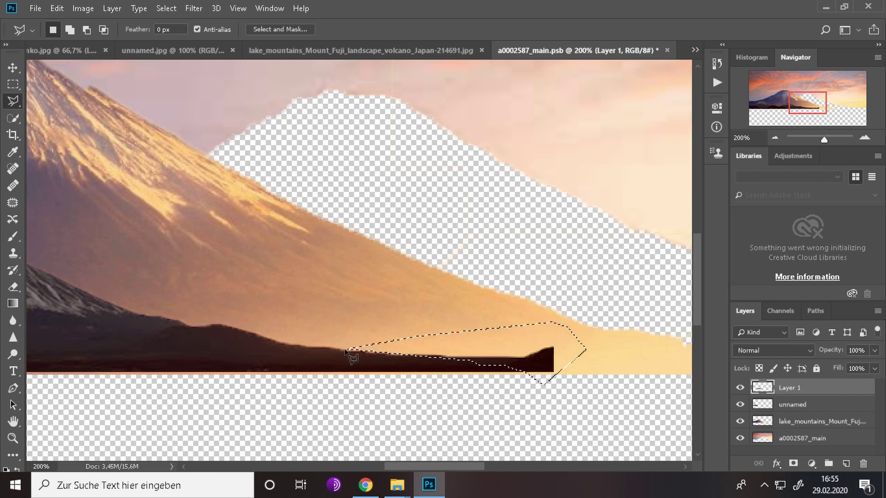
pyautogui.press('Delete')
pyautogui.rightClick(496, 124)
pyautogui.click(531, 141)
# - Move Layer 1 slightly down so it sits on the horizon
pyautogui.press('v')
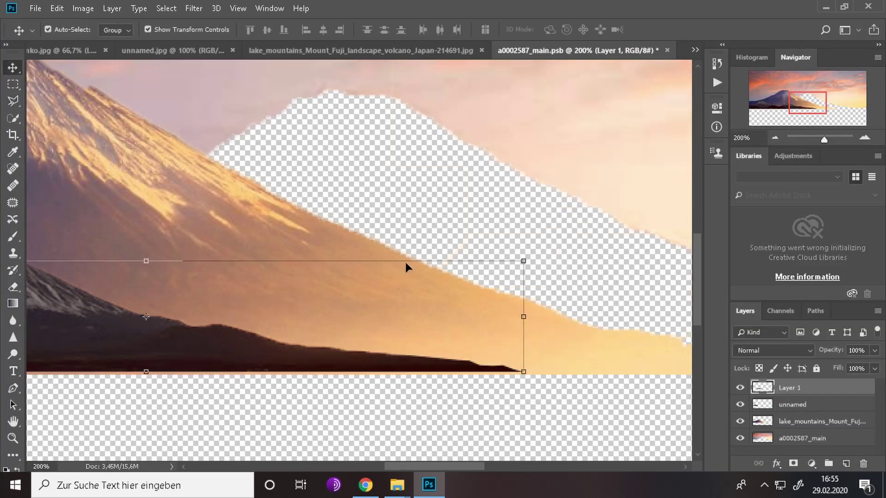
pyautogui.scroll(-1, 405, 260)
pyautogui.moveTo(375, 308); pyautogui.dragTo(475, 309)
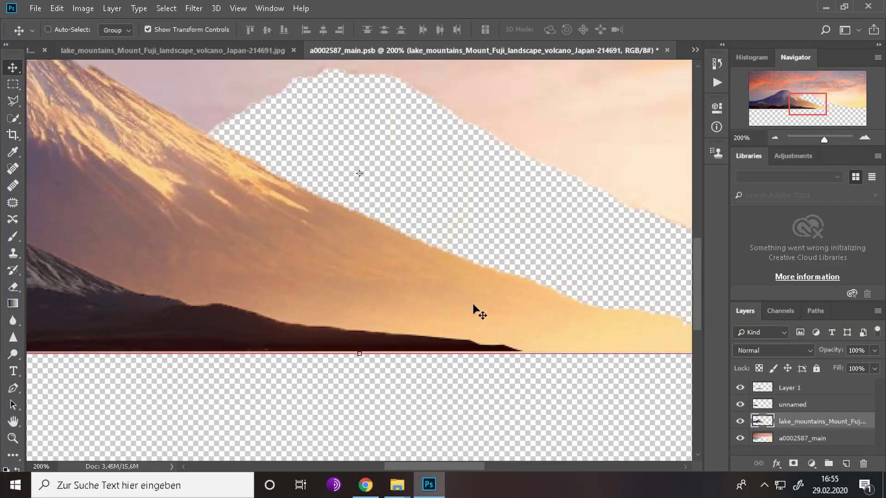
pyautogui.keyDown('ctrl'); pyautogui.click(324, 322); pyautogui.keyUp('ctrl')
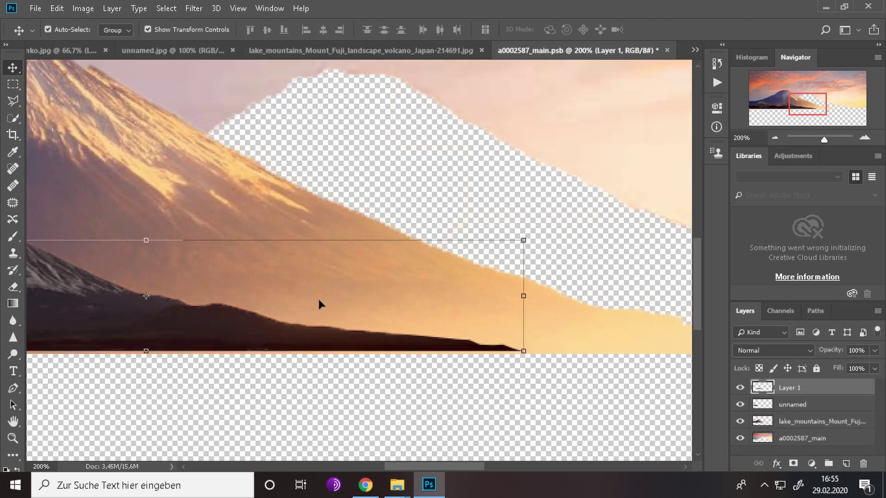
pyautogui.moveTo(319, 305); pyautogui.dragTo(322, 307)
pyautogui.keyDown('ctrl'); pyautogui.hscroll(-5, 450, 341); pyautogui.keyUp('ctrl')
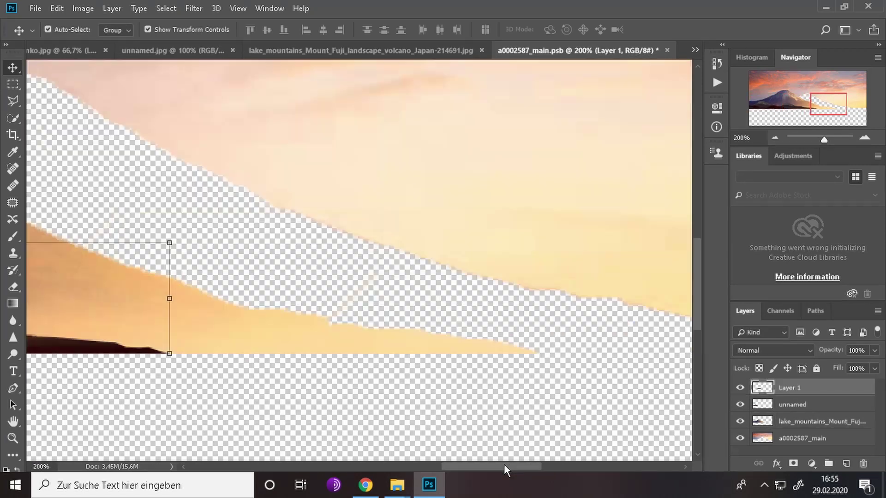
pyautogui.moveTo(367, 464); pyautogui.dragTo(574, 465)
# - Lasso and delete the stray sliver below the right sky edge, deselect, and zoom out
pyautogui.press('l')
pyautogui.click(475, 323)
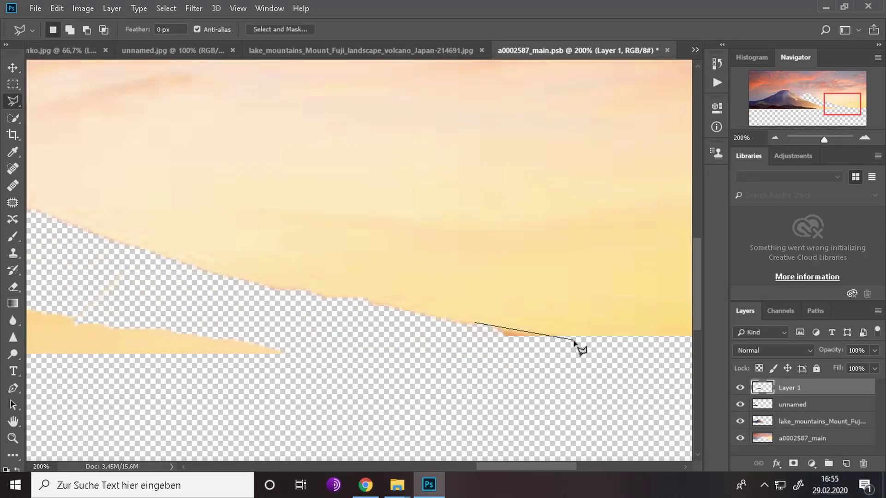
pyautogui.click(573, 340)
pyautogui.click(555, 358)
pyautogui.click(476, 358)
pyautogui.click(475, 323)
pyautogui.hotkey('alt', ',')
pyautogui.hotkey('ctrl', 'd')
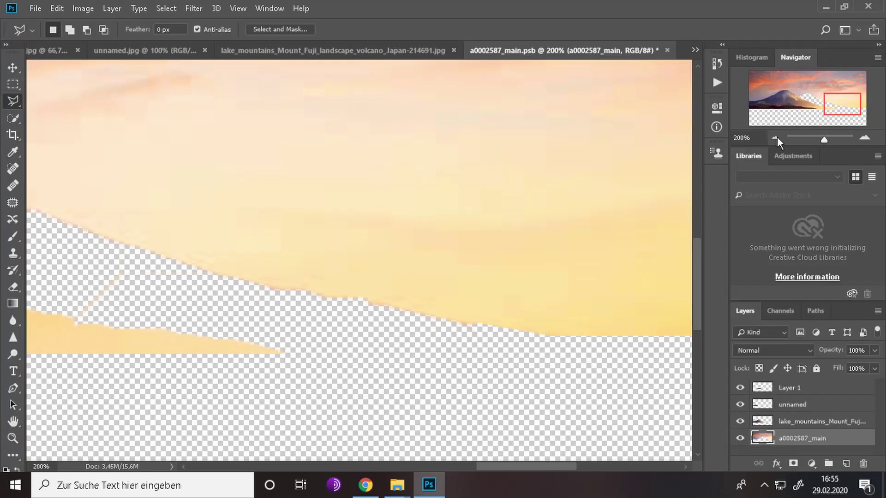
pyautogui.click(775, 138)
pyautogui.click(775, 138)
pyautogui.click(774, 138)
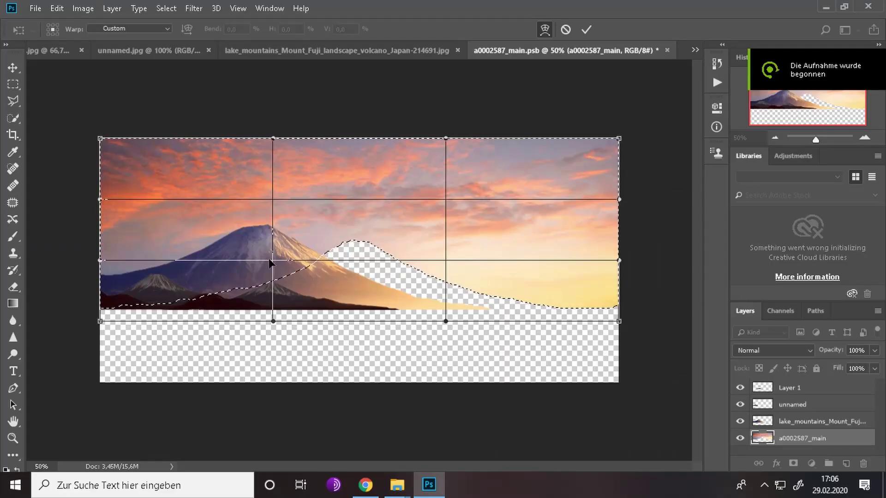
# - Drag the warp mesh over the gap behind Fuji, stretch the lower corners, and commit
pyautogui.moveTo(448, 261); pyautogui.dragTo(425, 293)
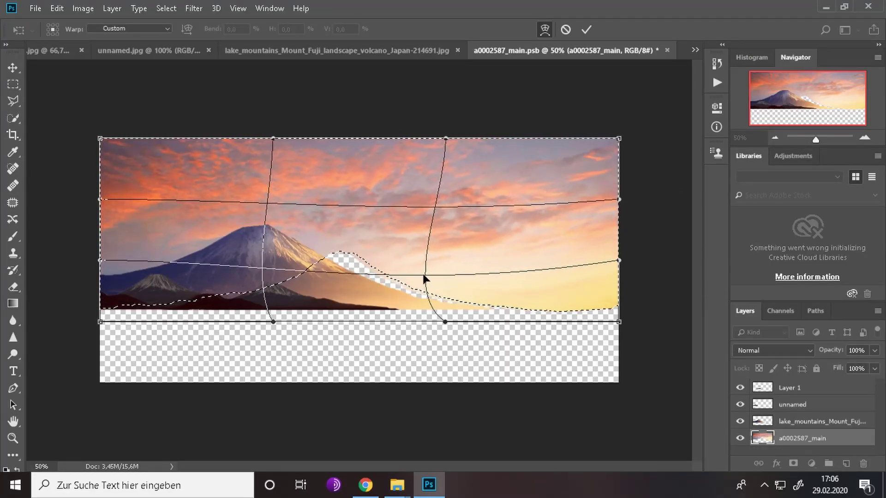
pyautogui.moveTo(425, 281); pyautogui.dragTo(346, 277)
pyautogui.moveTo(272, 319); pyautogui.dragTo(226, 318)
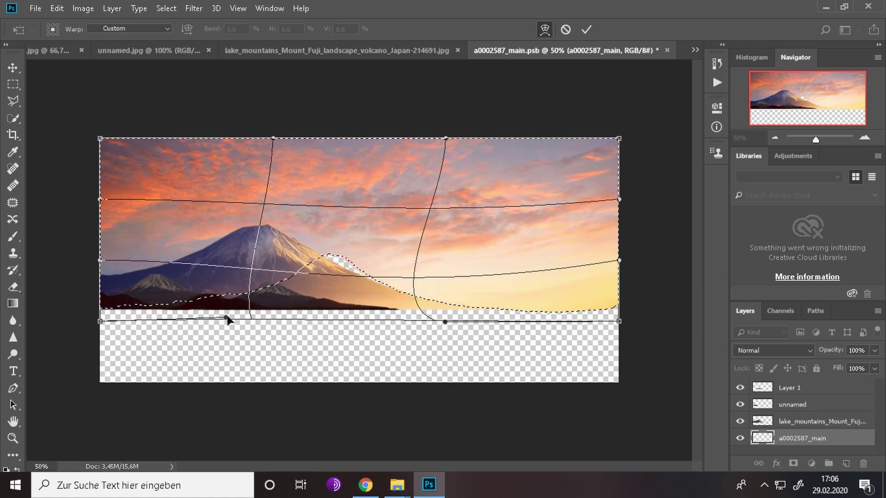
pyautogui.moveTo(255, 202); pyautogui.dragTo(247, 277)
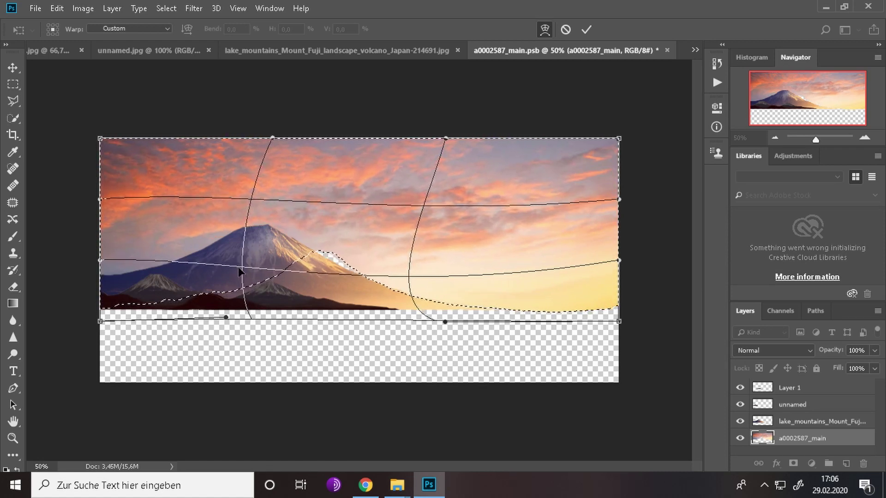
pyautogui.moveTo(444, 296); pyautogui.dragTo(436, 325)
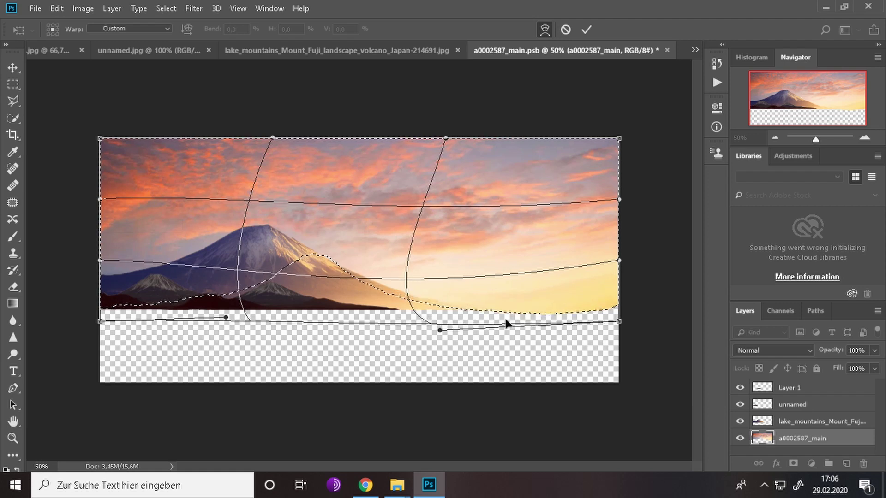
pyautogui.moveTo(618, 322); pyautogui.dragTo(621, 333)
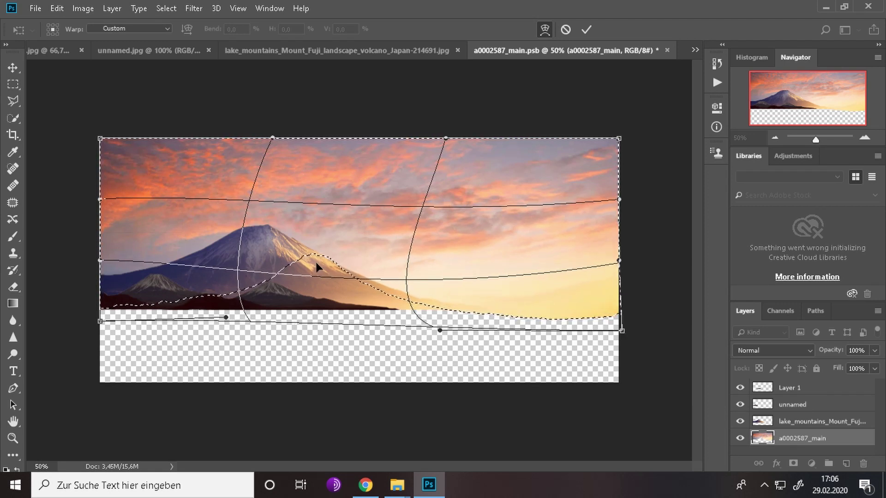
pyautogui.click(586, 30)
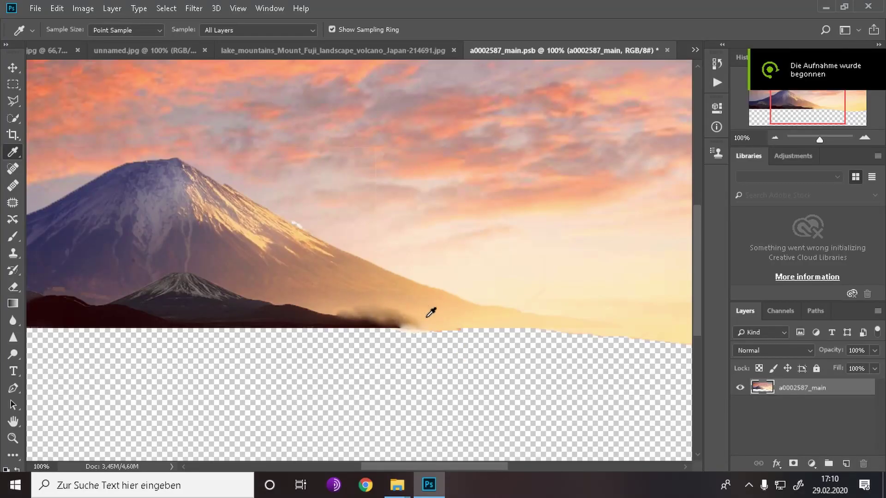
# - Paint over the dark smudge with colours Alt-sampled along the horizon
pyautogui.press('b')
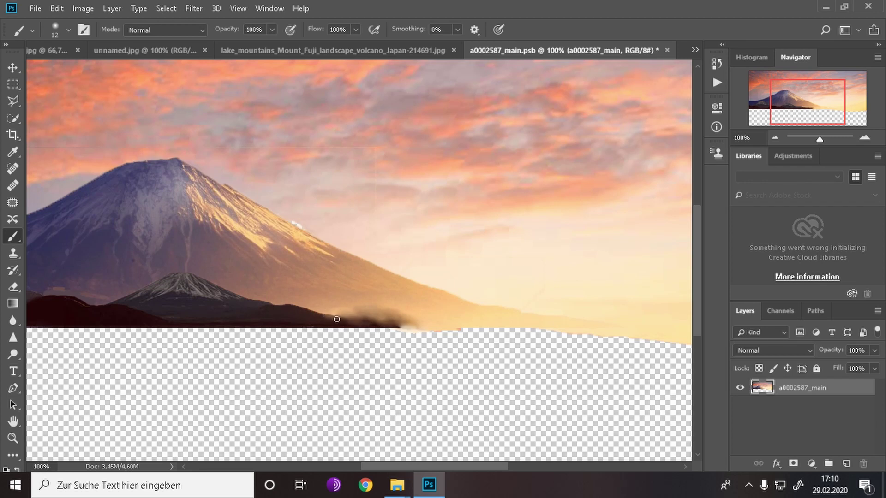
pyautogui.keyDown('alt'); pyautogui.click(309, 303); pyautogui.keyUp('alt')
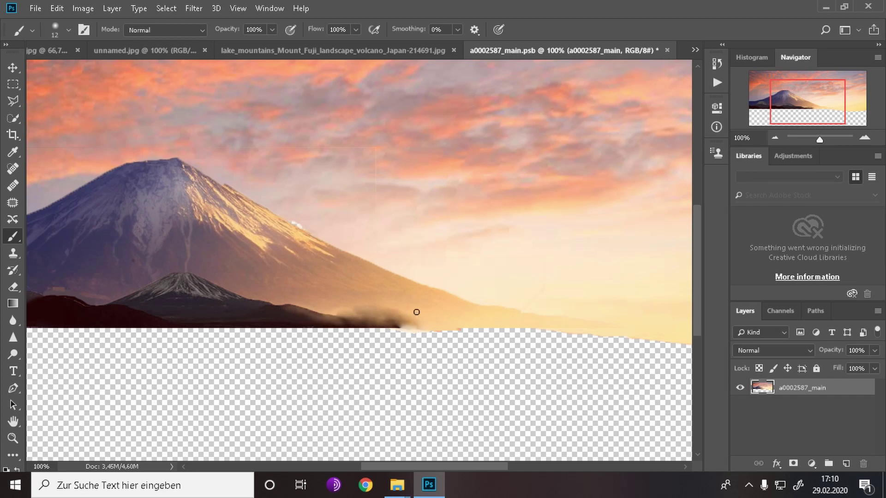
pyautogui.keyDown('alt'); pyautogui.click(395, 306); pyautogui.keyUp('alt')
pyautogui.keyDown('alt'); pyautogui.click(369, 318); pyautogui.keyUp('alt')
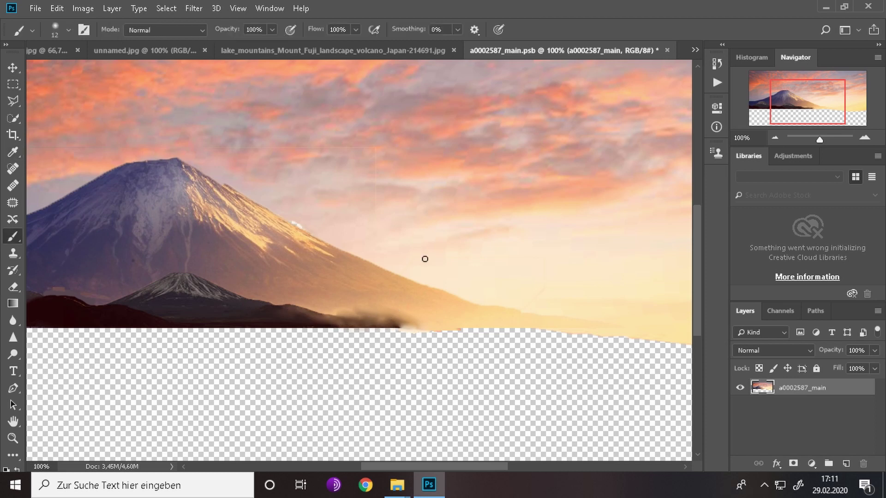
pyautogui.press('alt')
pyautogui.keyDown('alt'); pyautogui.click(455, 317); pyautogui.keyUp('alt')
pyautogui.press('c')
pyautogui.press('b')
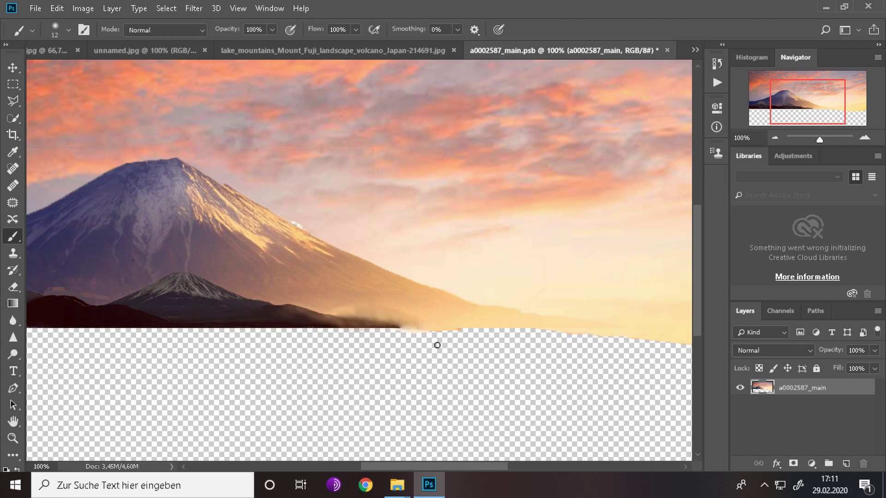
# - Zoom out to 50% in the Navigator to view the whole image
pyautogui.scroll(-1, 566, 372)
pyautogui.scroll(-1, 565, 372)
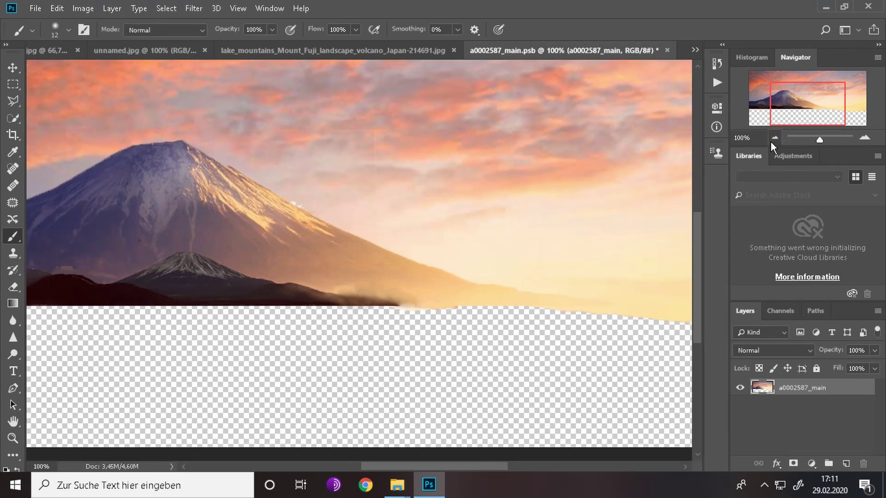
pyautogui.click(774, 139)
pyautogui.click(774, 139)
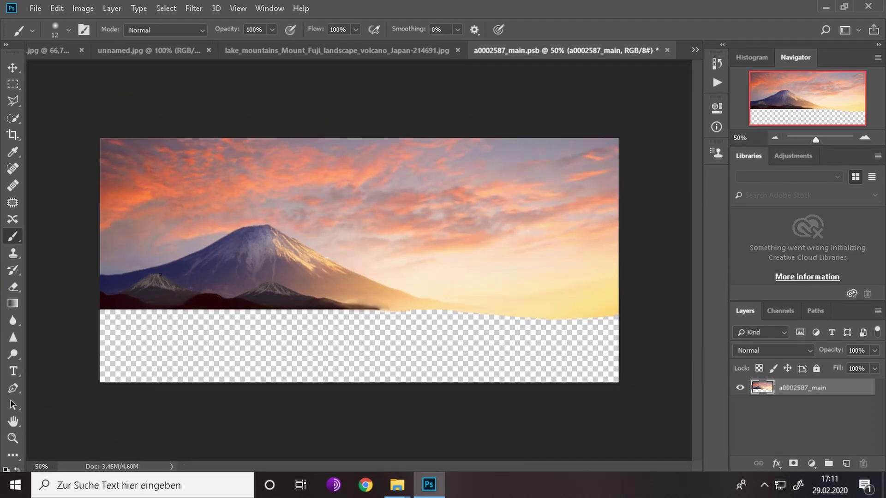
pyautogui.click(13, 134)
pyautogui.moveTo(359, 382)
pyautogui.mouseDown()
pyautogui.moveTo(361, 358)
pyautogui.moveTo(365, 375)
pyautogui.mouseUp()
pyautogui.press('Return')
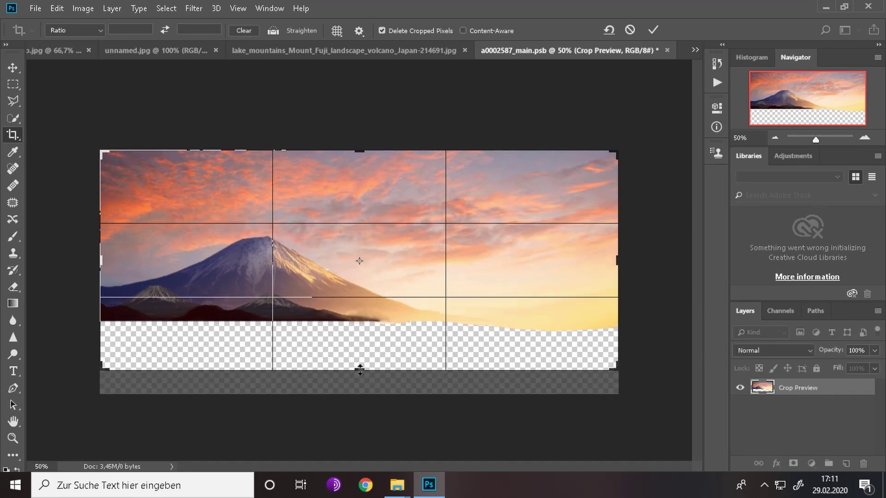
pyautogui.press('m')
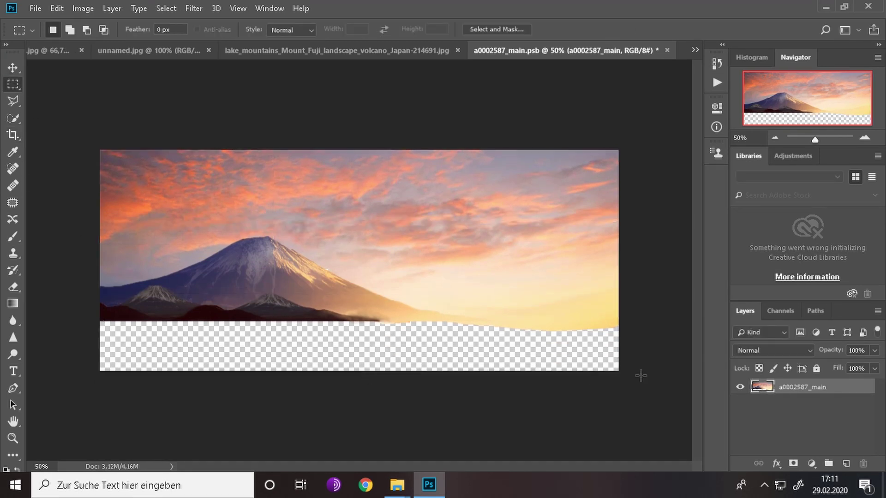
pyautogui.click(864, 137)
pyautogui.moveTo(370, 468); pyautogui.dragTo(343, 468)
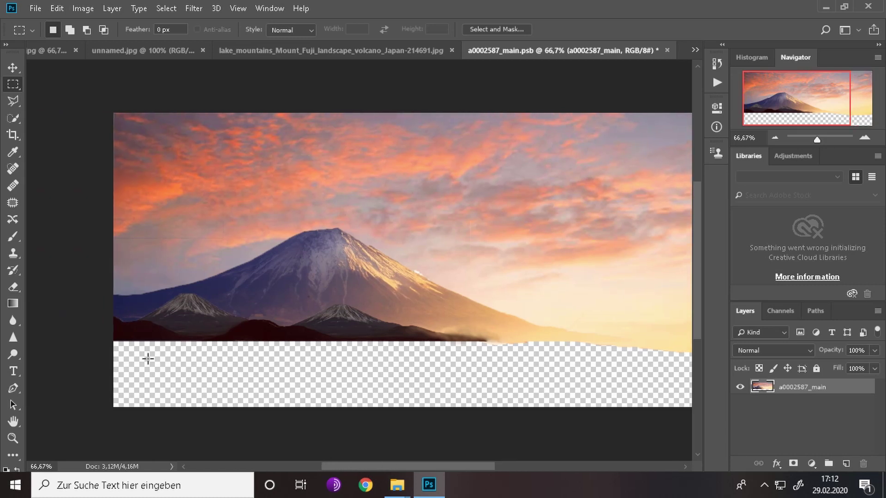
pyautogui.moveTo(112, 340); pyautogui.dragTo(507, 396)
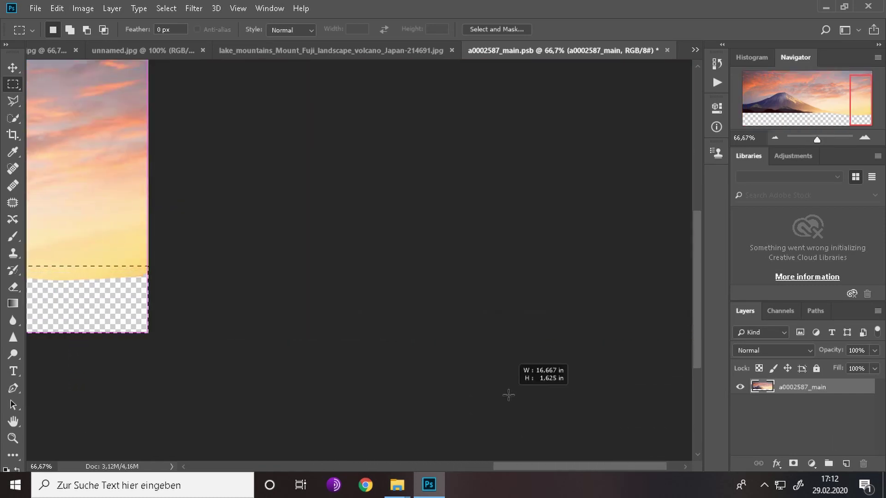
pyautogui.moveTo(509, 467); pyautogui.dragTo(366, 466)
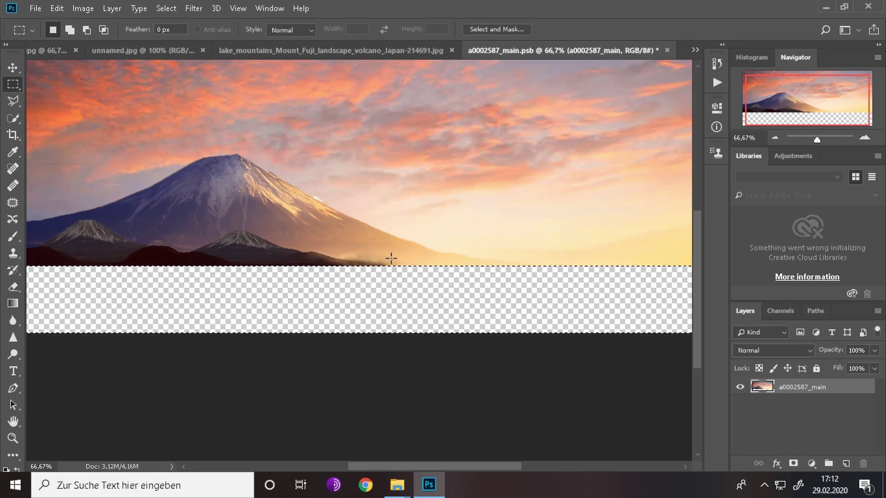
pyautogui.press('i')
pyautogui.press('b')
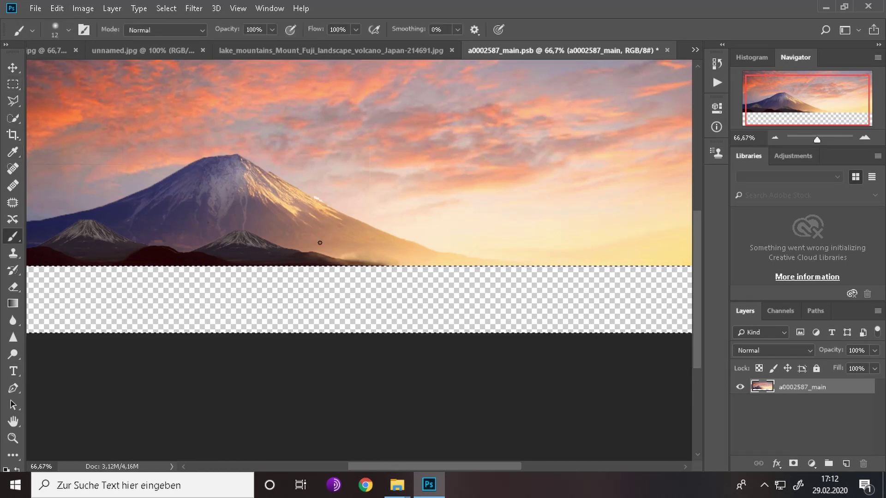
pyautogui.press('m')
pyautogui.rightClick(384, 155)
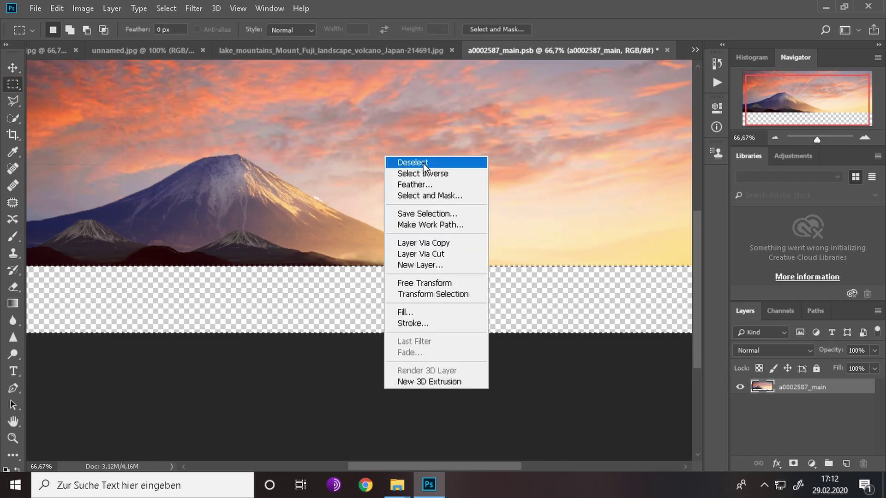
pyautogui.click(423, 161)
pyautogui.keyDown('alt'); pyautogui.scroll(2, 539, 222); pyautogui.keyUp('alt')
# - Sample a haze colour from the slope and paint light haze over the dark ridge
pyautogui.keyDown('alt'); pyautogui.scroll(3, 539, 222); pyautogui.keyUp('alt')
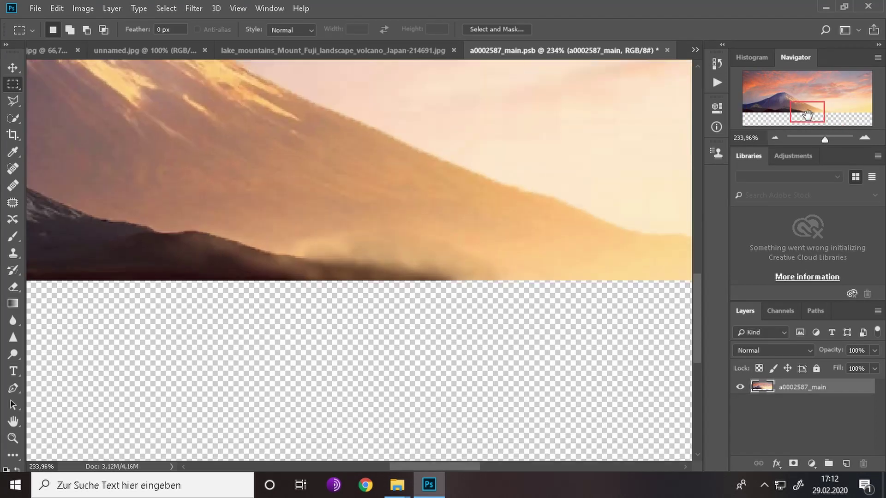
pyautogui.keyDown('alt'); pyautogui.scroll(-1, 539, 222); pyautogui.keyUp('alt')
pyautogui.keyDown('alt'); pyautogui.scroll(1, 539, 222); pyautogui.keyUp('alt')
pyautogui.moveTo(803, 112); pyautogui.dragTo(768, 108)
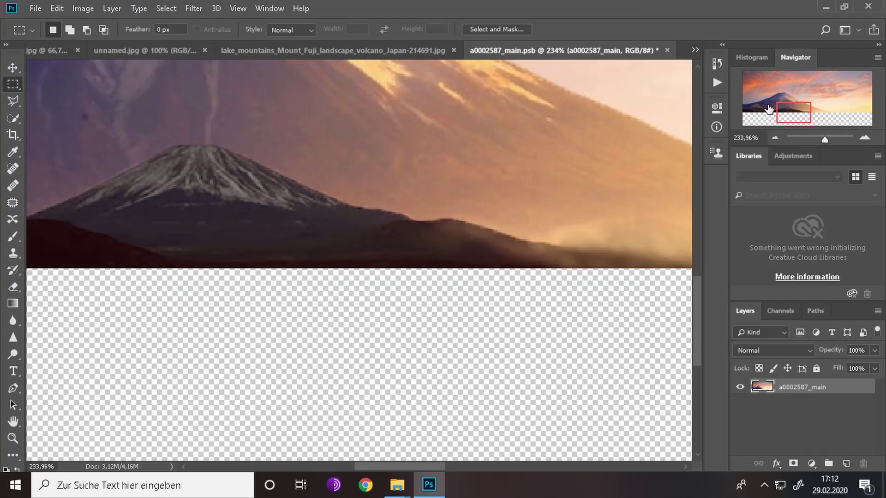
pyautogui.press('i')
pyautogui.click(377, 205)
pyautogui.press('b')
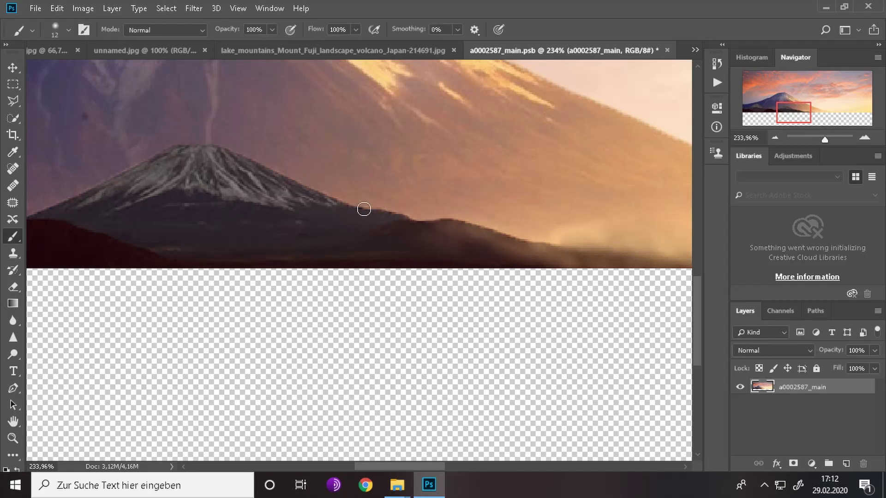
pyautogui.moveTo(368, 224)
pyautogui.mouseDown()
pyautogui.moveTo(328, 222)
pyautogui.moveTo(340, 246)
pyautogui.mouseUp()
# - Resample haze colours from the ridge to keep painting
pyautogui.press('i')
pyautogui.click(356, 218)
pyautogui.press('b')
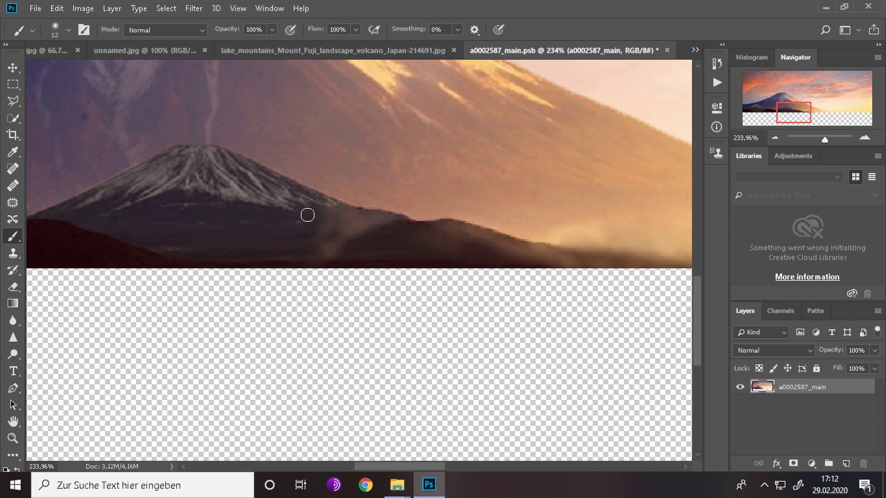
pyautogui.keyDown('alt'); pyautogui.click(291, 233); pyautogui.keyUp('alt')
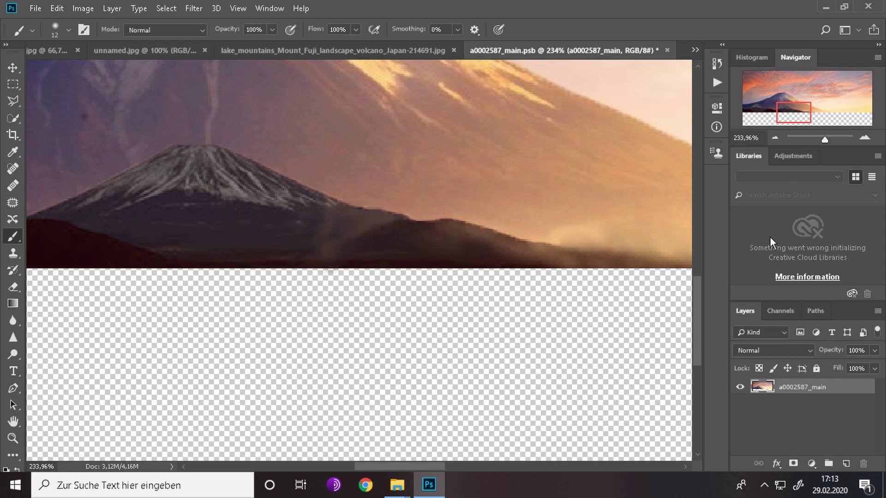
# - Zoom to 100%, set the brush size to 18, and sample a mountain-slope colour
pyautogui.click(775, 137)
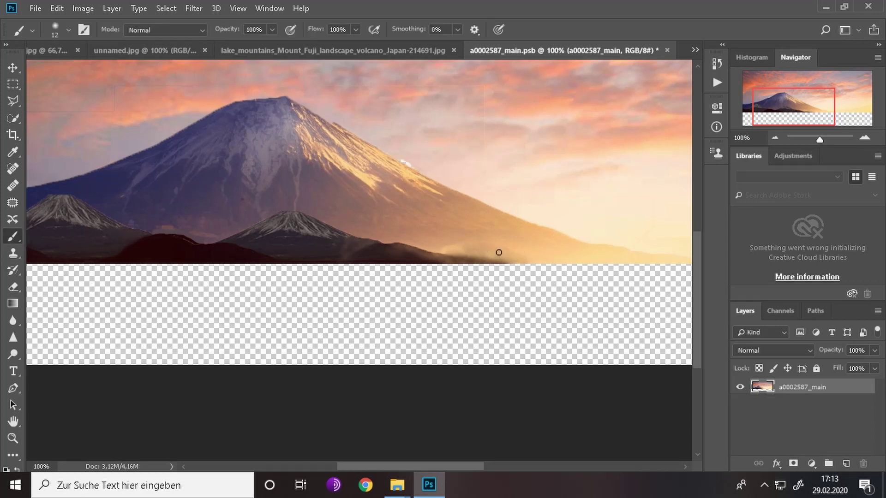
pyautogui.click(68, 30)
pyautogui.click(557, 258)
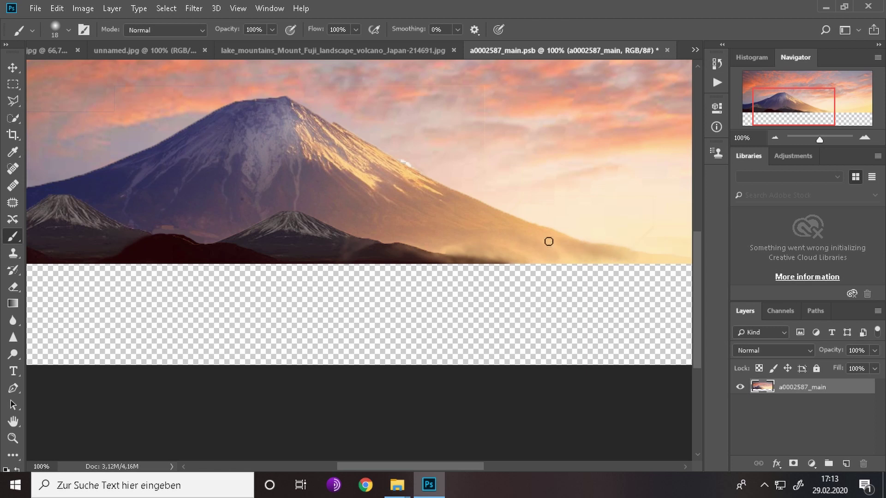
pyautogui.keyDown('alt'); pyautogui.click(436, 215); pyautogui.keyUp('alt')
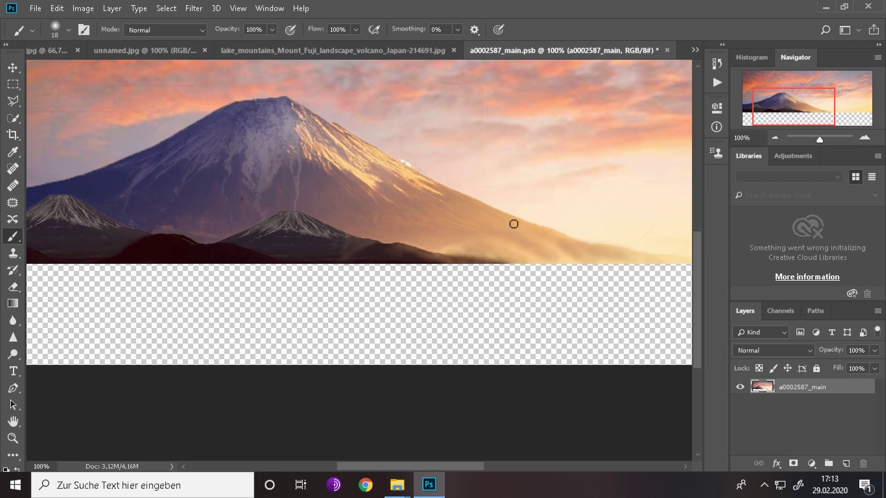
pyautogui.press('i')
pyautogui.moveTo(467, 468); pyautogui.dragTo(498, 468)
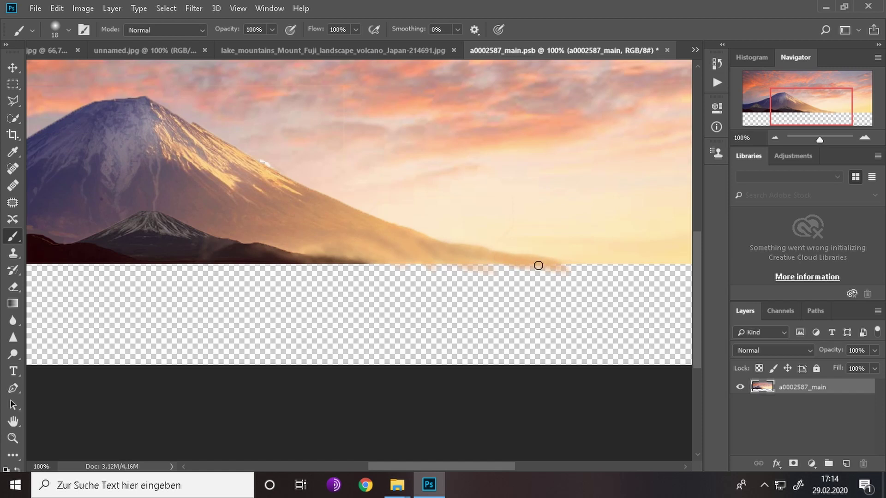
# - Zoom in to 300%, delete the peach haze below the horizon, then zoom back out
pyautogui.keyDown('alt'); pyautogui.scroll(1, 475, 264); pyautogui.keyUp('alt')
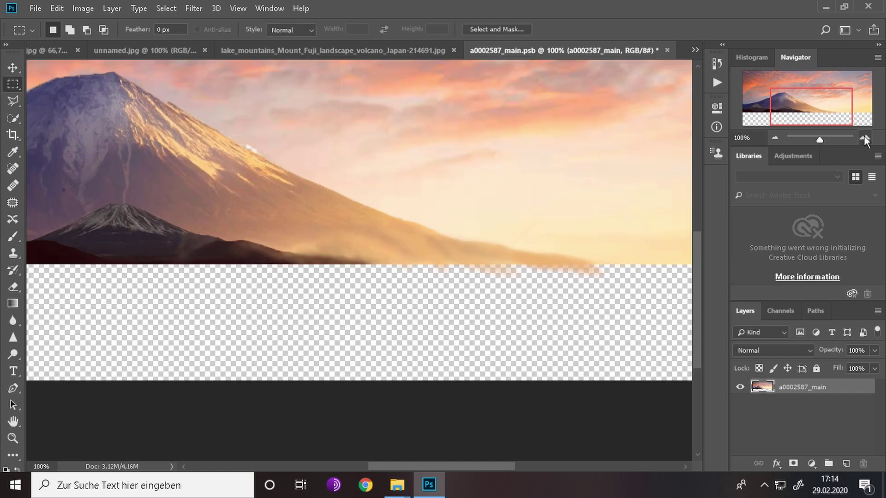
pyautogui.keyDown('alt'); pyautogui.scroll(1, 508, 258); pyautogui.keyUp('alt')
pyautogui.keyDown('alt'); pyautogui.scroll(1, 544, 256); pyautogui.keyUp('alt')
pyautogui.keyDown('alt'); pyautogui.scroll(1, 580, 276); pyautogui.keyUp('alt')
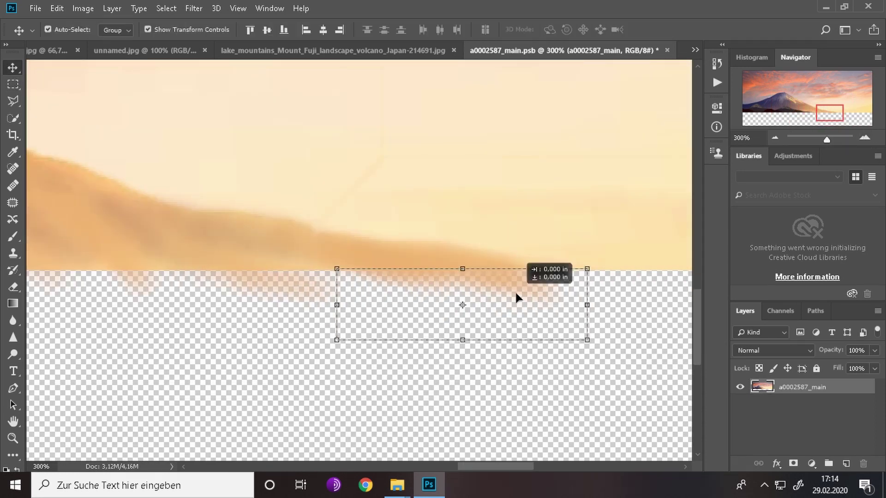
pyautogui.press('Delete')
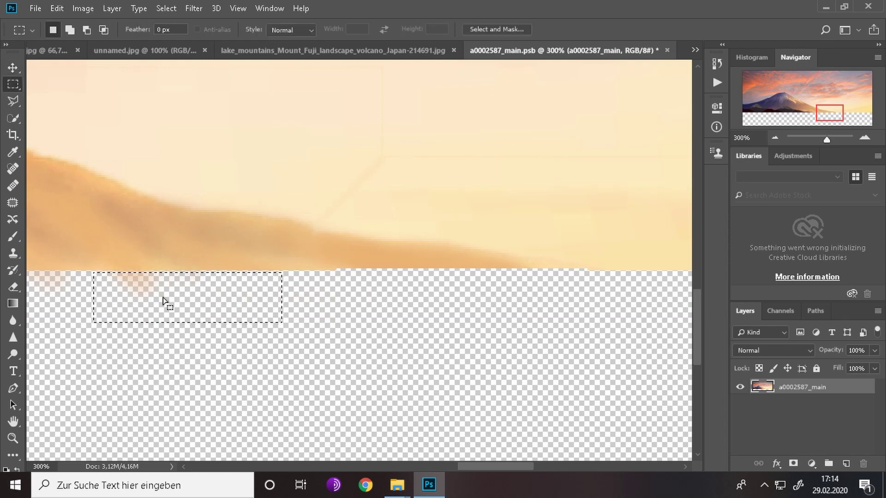
pyautogui.click(775, 138)
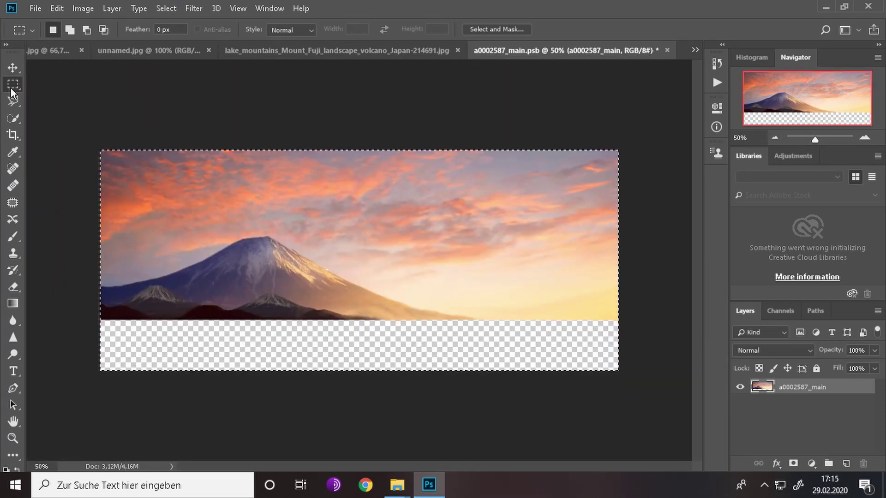
# - Stretch the layer down over the empty strip, then crop the bottom edge to the horizon
pyautogui.click(14, 75)
pyautogui.moveTo(360, 372); pyautogui.dragTo(372, 391)
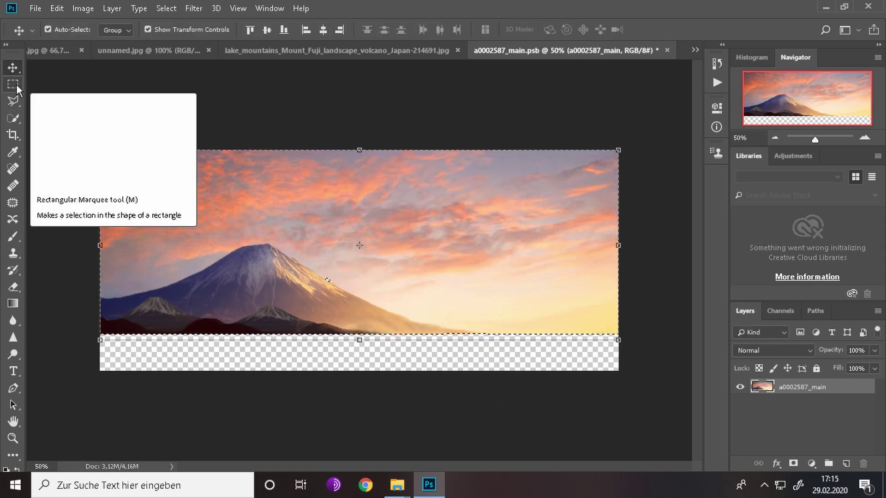
pyautogui.click(13, 134)
pyautogui.moveTo(361, 339); pyautogui.dragTo(362, 335)
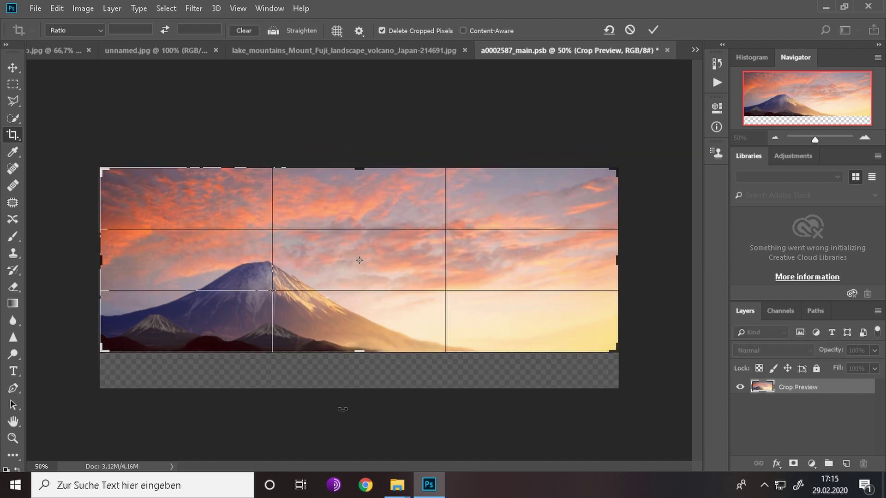
pyautogui.press('Return')
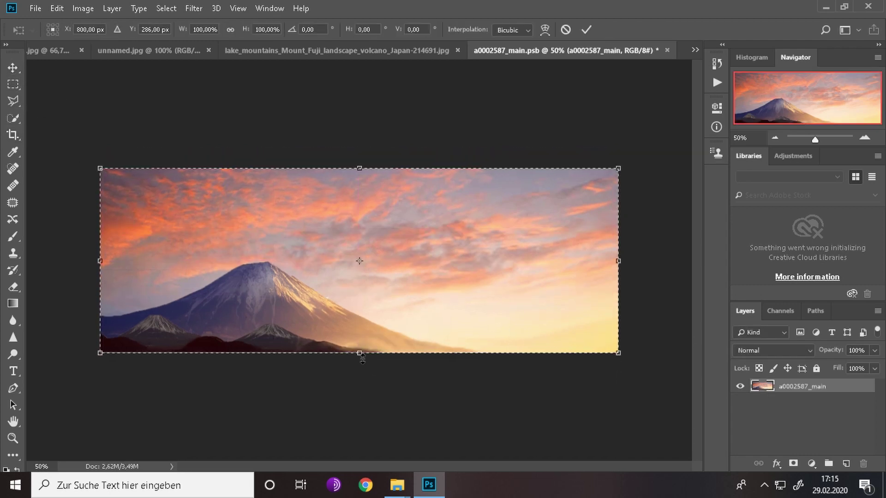
pyautogui.moveTo(363, 359); pyautogui.dragTo(363, 359)
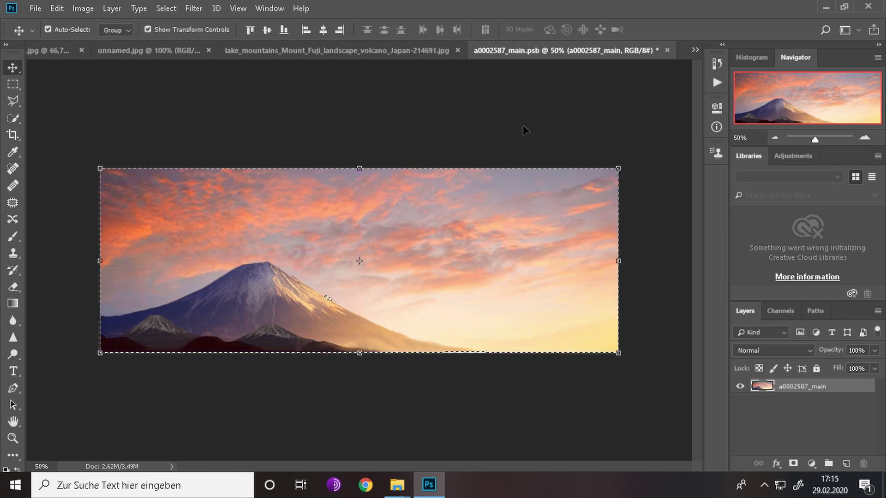
pyautogui.press('Tab')
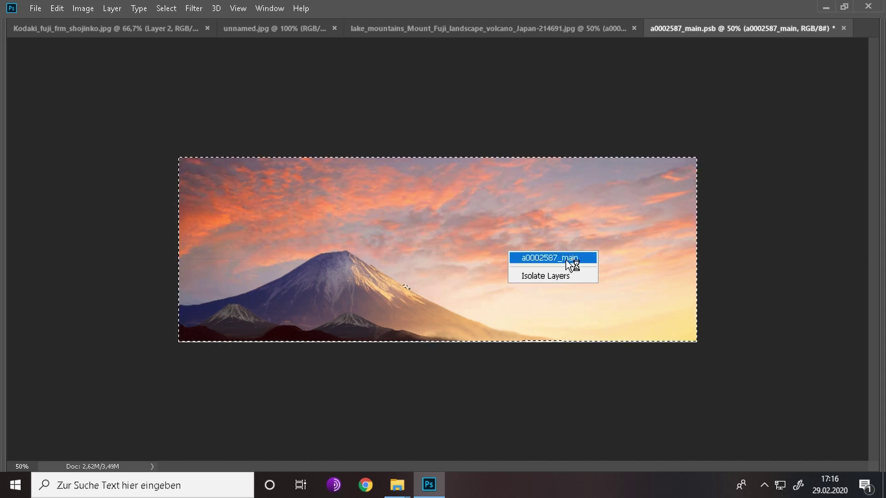
pyautogui.press('Tab')
pyautogui.click(13, 84)
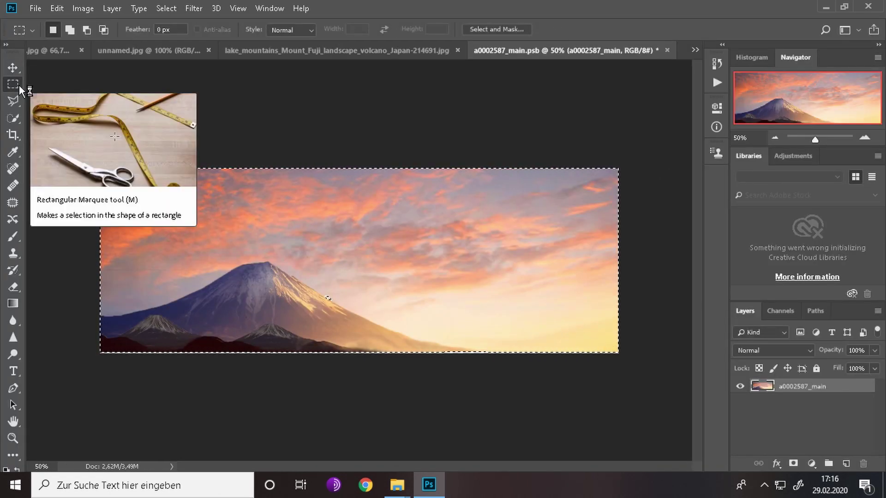
pyautogui.rightClick(309, 33)
pyautogui.rightClick(446, 56)
# - Choose Deselect from the right-click menu to drop the selection
pyautogui.click(430, 75)
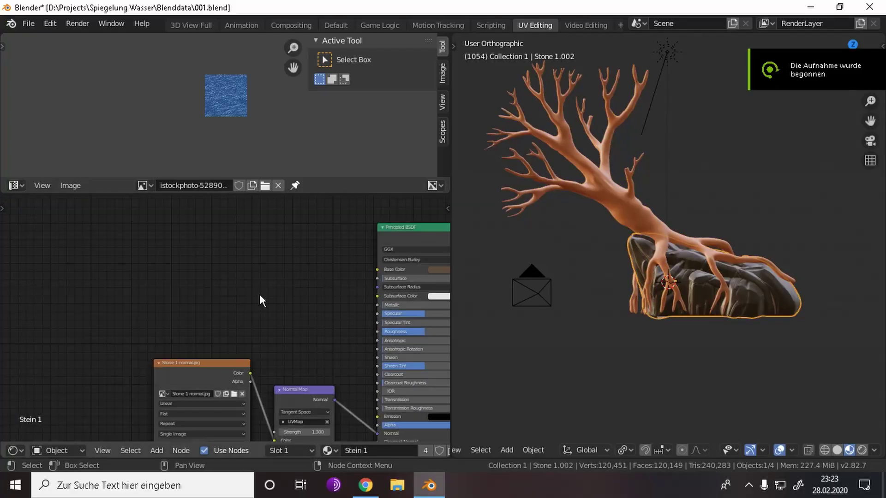
# - Add an Image Texture node to the Stein 1 material and show 1.bmp in the Image Editor
pyautogui.hotkey('shift', 'a')
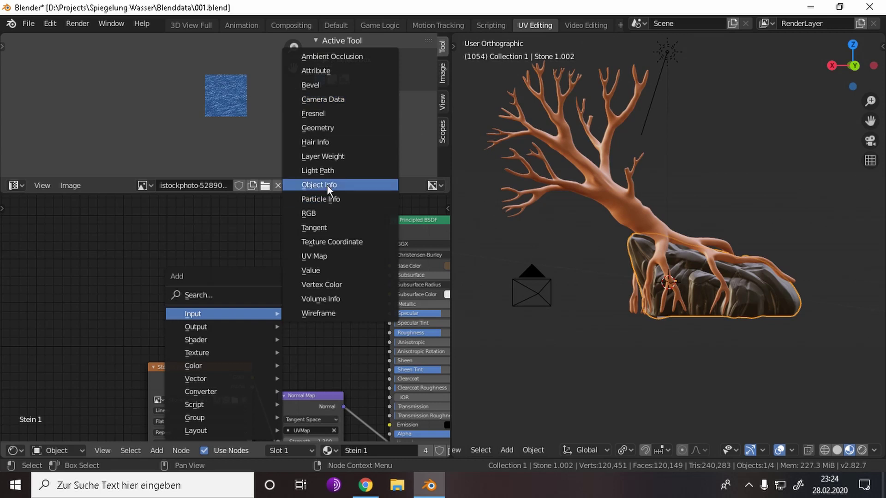
pyautogui.click(337, 234)
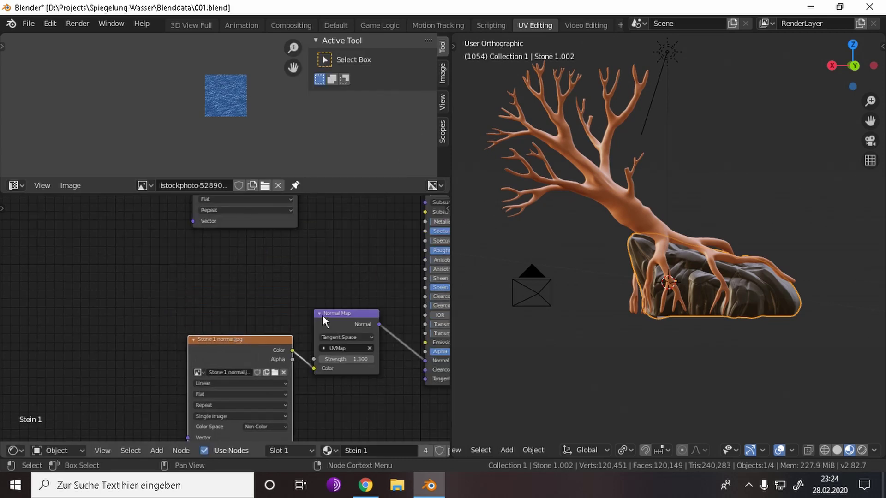
pyautogui.scroll(-3, 262, 305)
pyautogui.scroll(3, 245, 123)
pyautogui.click(142, 185)
pyautogui.click(170, 217)
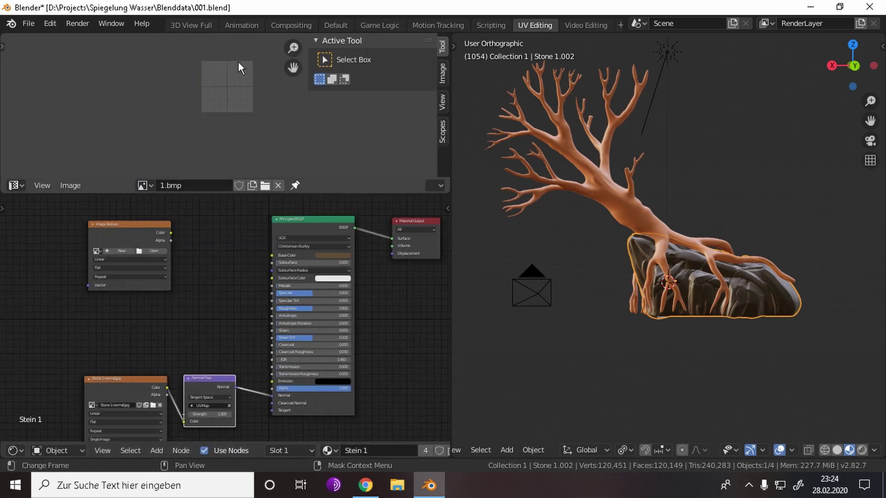
# - Save the scene, then load Bark 1_Dif.jpg from the Wood textures into the image node
pyautogui.hotkey('ctrl', 's')
pyautogui.click(120, 253)
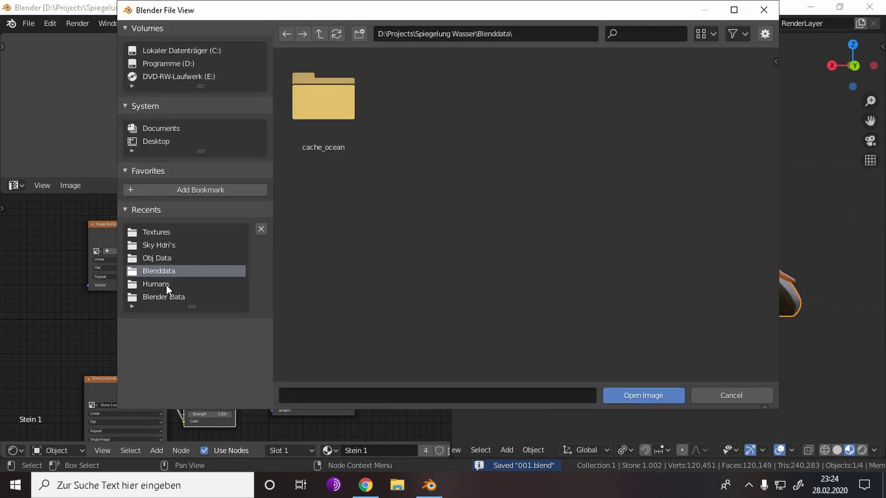
pyautogui.click(191, 63)
pyautogui.scroll(-2, 374, 292)
pyautogui.click(327, 310)
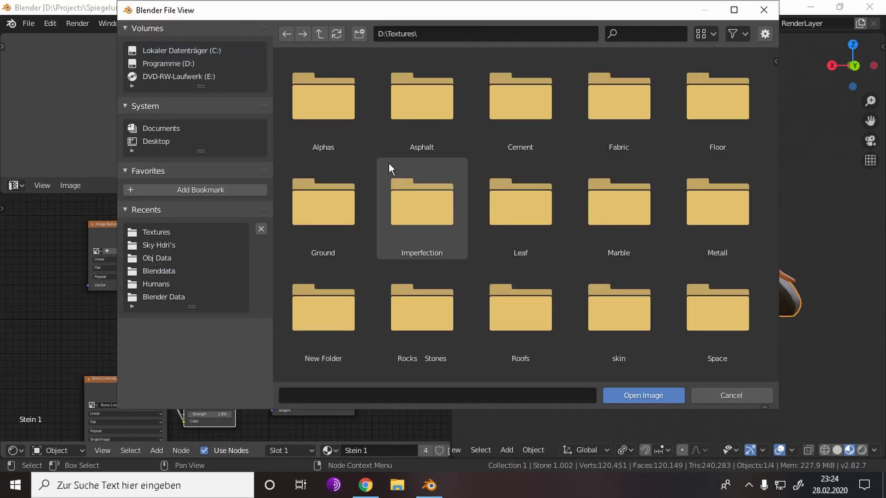
pyautogui.doubleClick(511, 225)
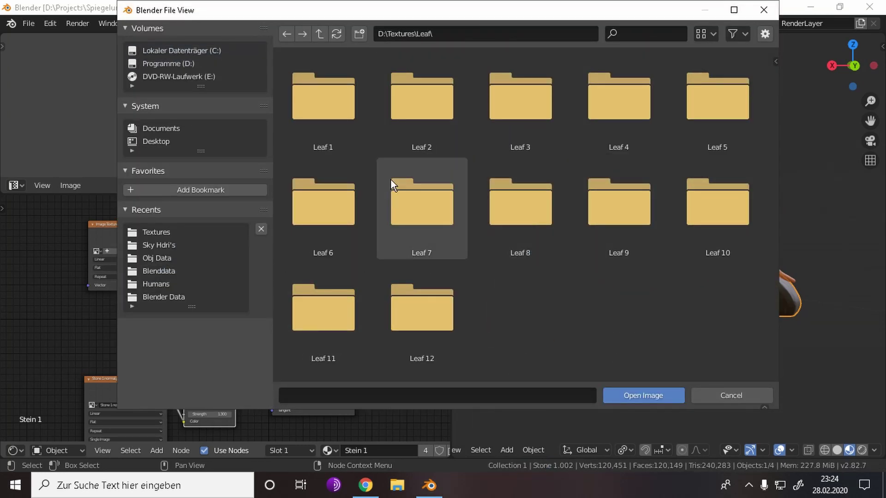
pyautogui.press('BackSpace')
pyautogui.scroll(-3, 547, 319)
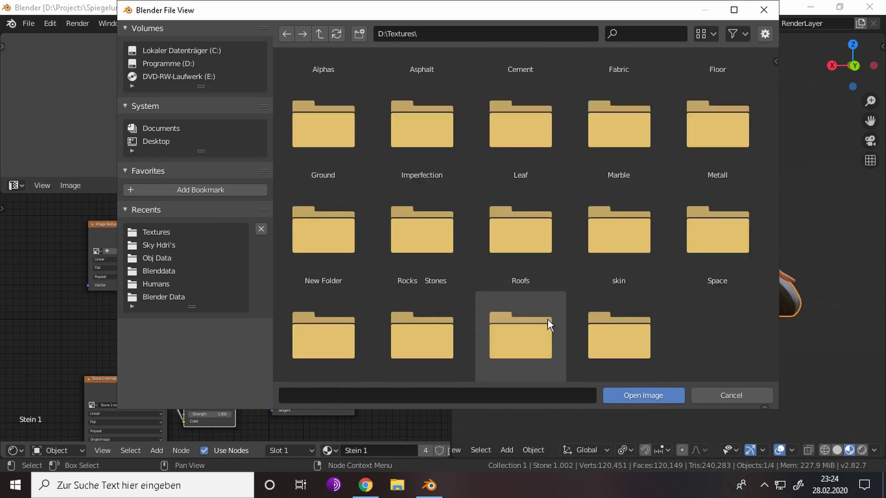
pyautogui.doubleClick(619, 320)
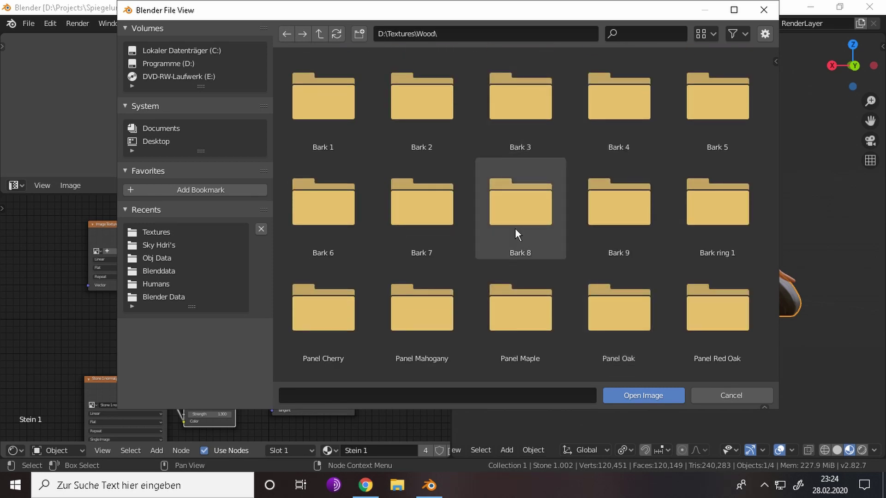
pyautogui.doubleClick(524, 211)
pyautogui.press('BackSpace')
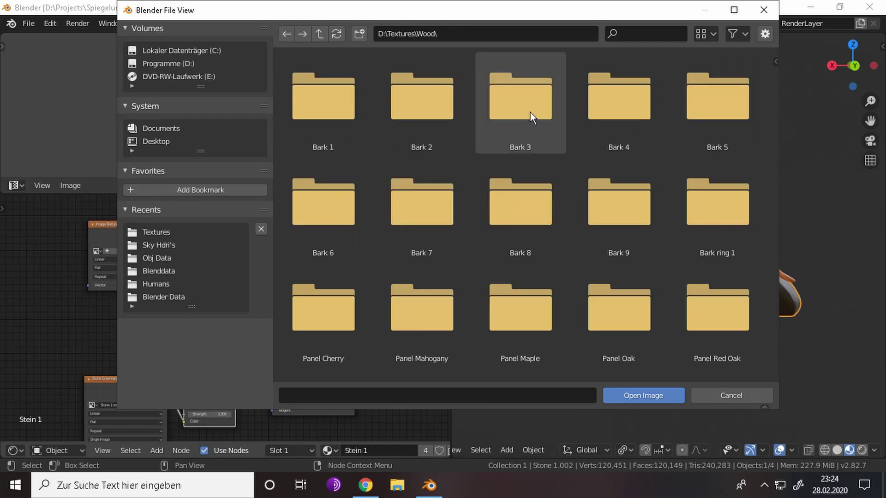
pyautogui.doubleClick(530, 112)
pyautogui.click(286, 36)
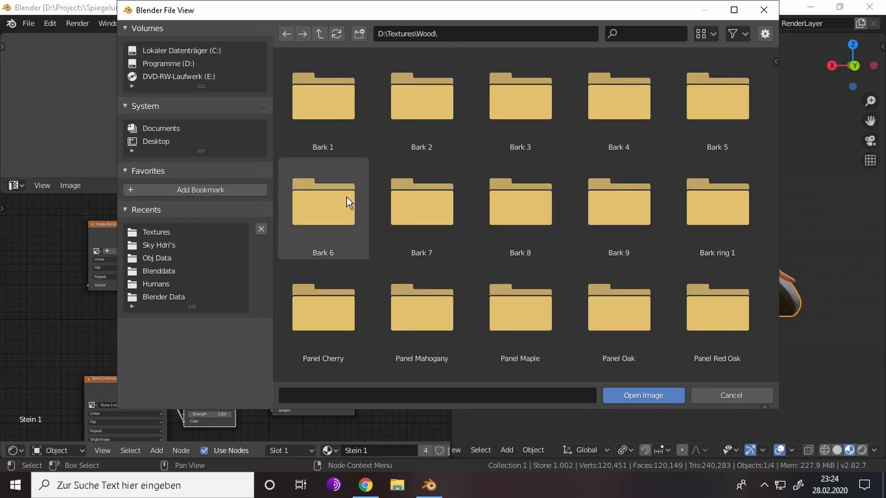
pyautogui.doubleClick(346, 197)
pyautogui.click(293, 37)
pyautogui.click(690, 113)
pyautogui.doubleClick(322, 99)
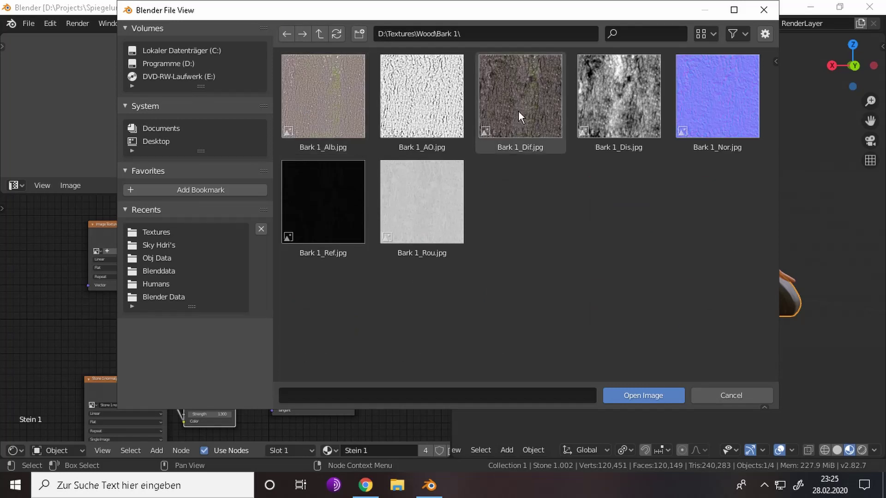
pyautogui.doubleClick(518, 111)
# - Browse to D:\Textures, bookmark it as a favourite, and open the Rocks Stones folder
pyautogui.scroll(4, 594, 282)
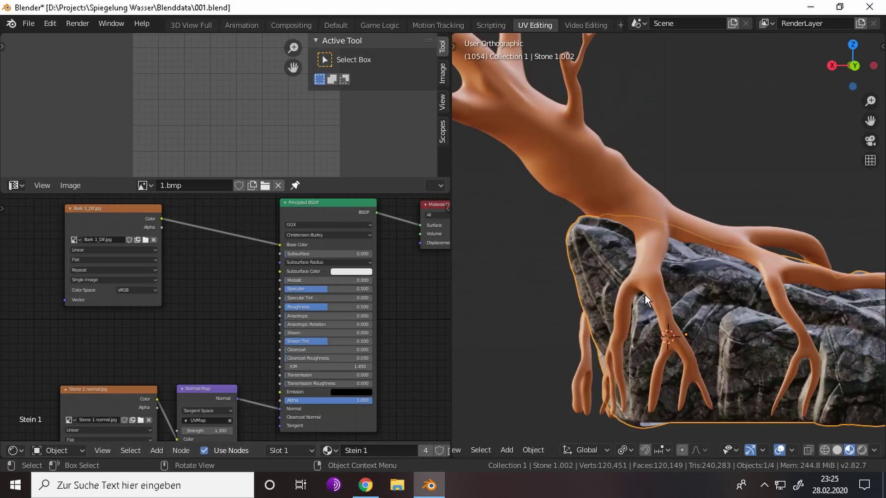
pyautogui.moveTo(672, 275)
pyautogui.mouseDown(button='middle')
pyautogui.moveTo(588, 302)
pyautogui.moveTo(643, 293)
pyautogui.mouseUp(button='middle')
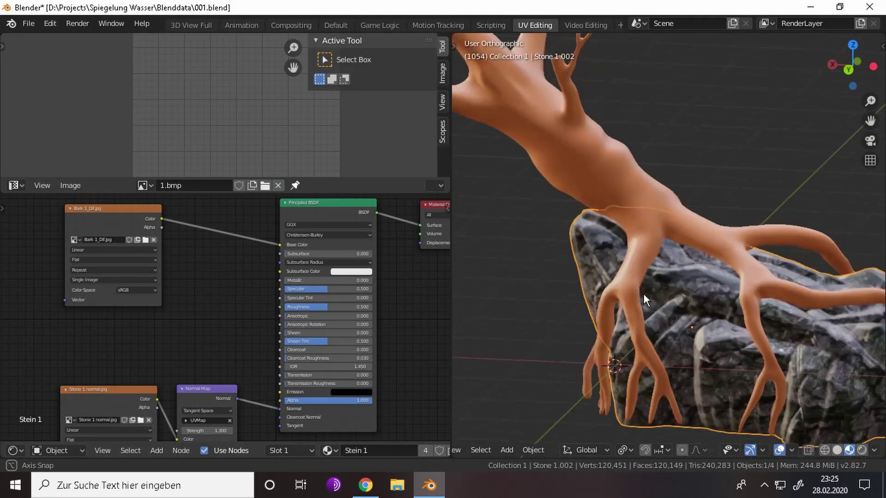
pyautogui.scroll(2, 231, 301)
pyautogui.click(206, 269)
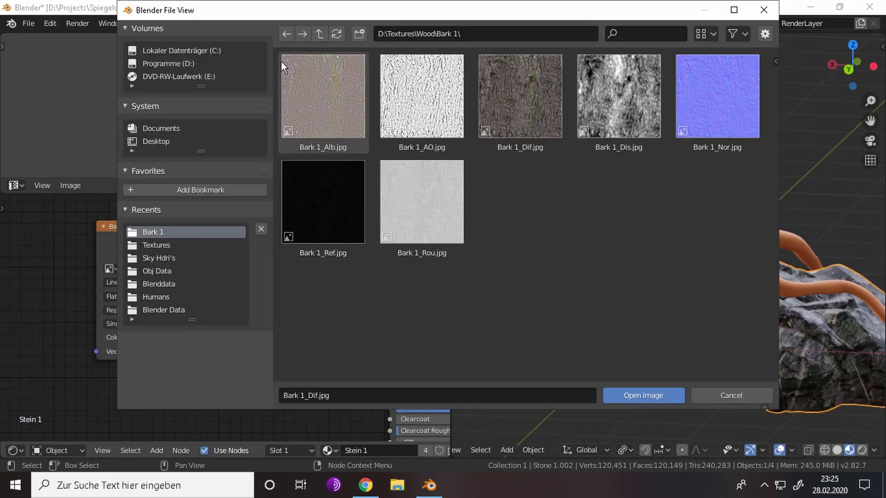
pyautogui.click(168, 245)
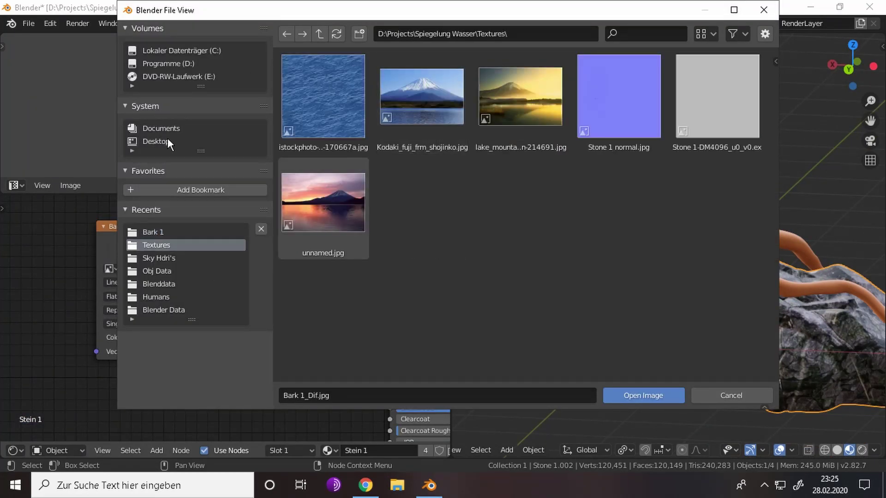
pyautogui.click(167, 63)
pyautogui.click(360, 318)
pyautogui.click(144, 189)
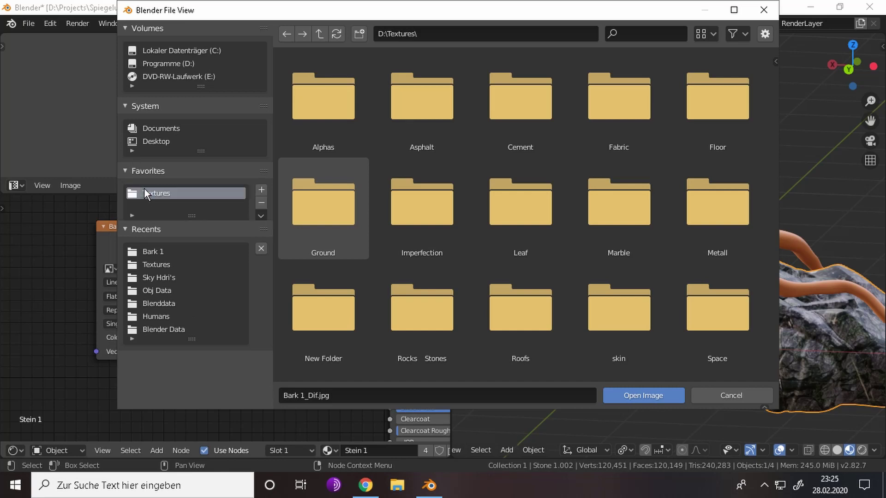
pyautogui.scroll(-3, 596, 266)
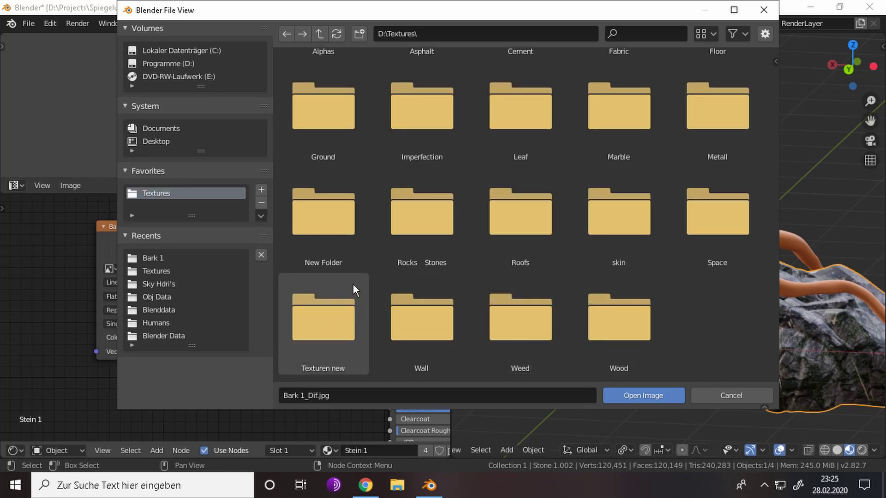
pyautogui.scroll(3, 353, 283)
pyautogui.click(424, 322)
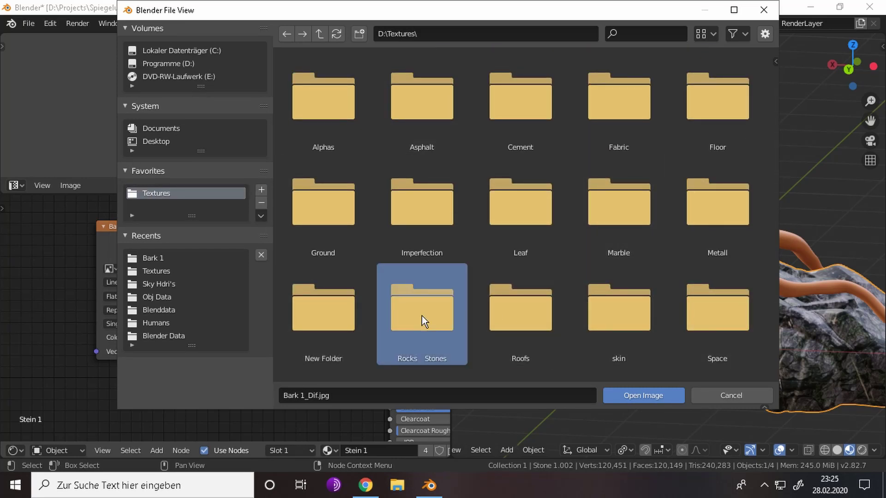
pyautogui.doubleClick(422, 315)
# - Look through the rock texture folders, then load rock1 alb.jpg from rock 1
pyautogui.doubleClick(322, 97)
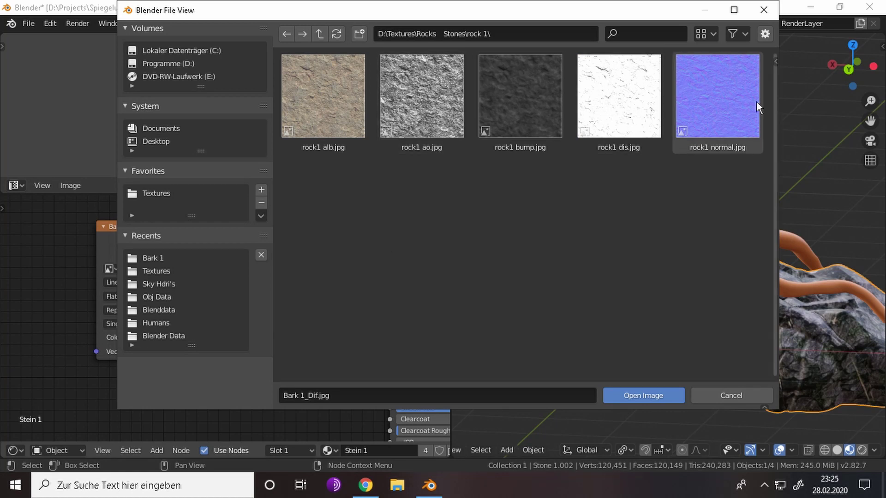
pyautogui.press('BackSpace')
pyautogui.doubleClick(395, 131)
pyautogui.press('BackSpace')
pyautogui.doubleClick(507, 109)
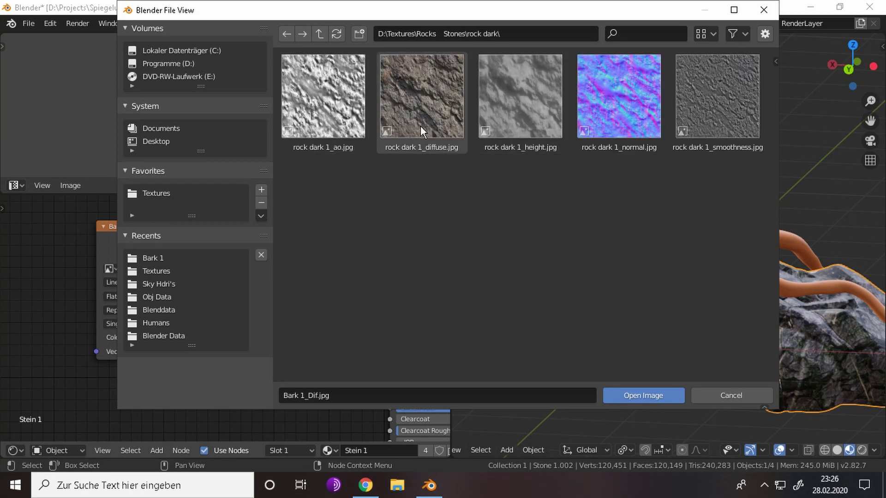
pyautogui.click(287, 34)
pyautogui.doubleClick(635, 100)
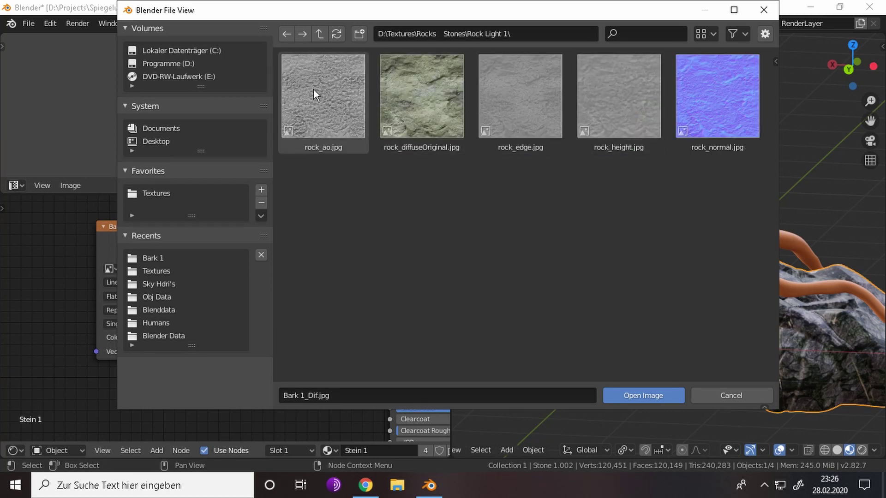
pyautogui.click(283, 32)
pyautogui.doubleClick(717, 99)
pyautogui.click(287, 34)
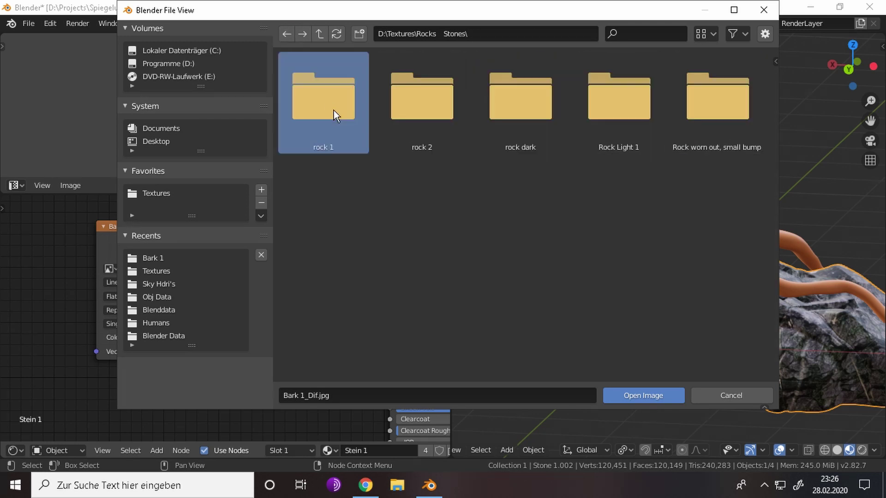
pyautogui.doubleClick(328, 112)
pyautogui.scroll(-3, 323, 270)
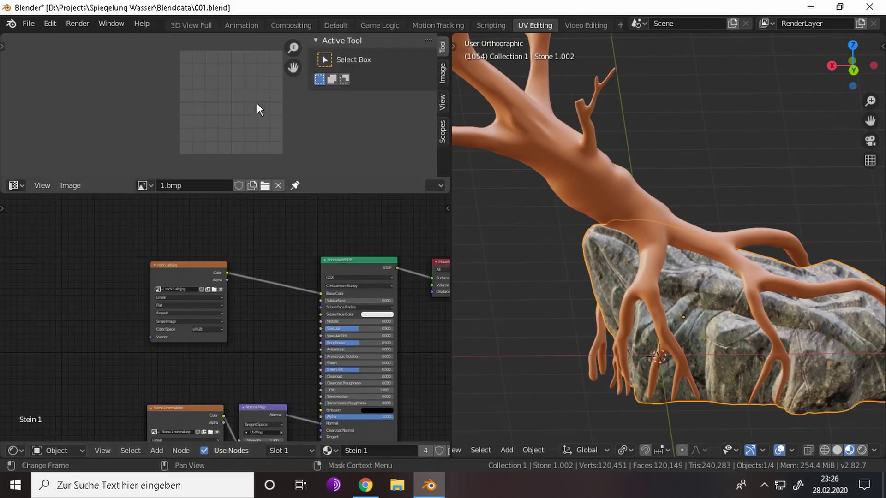
# - Move the rock texture node right and try Attribute and Texture Coordinate nodes, cancelling each
pyautogui.press('Tab')
pyautogui.press('Tab')
pyautogui.moveTo(232, 269); pyautogui.dragTo(332, 277)
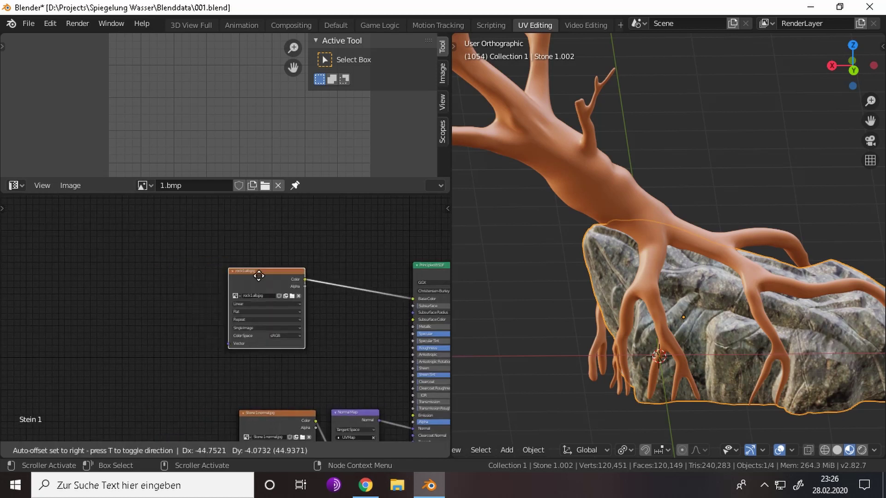
pyautogui.hotkey('shift', 'a')
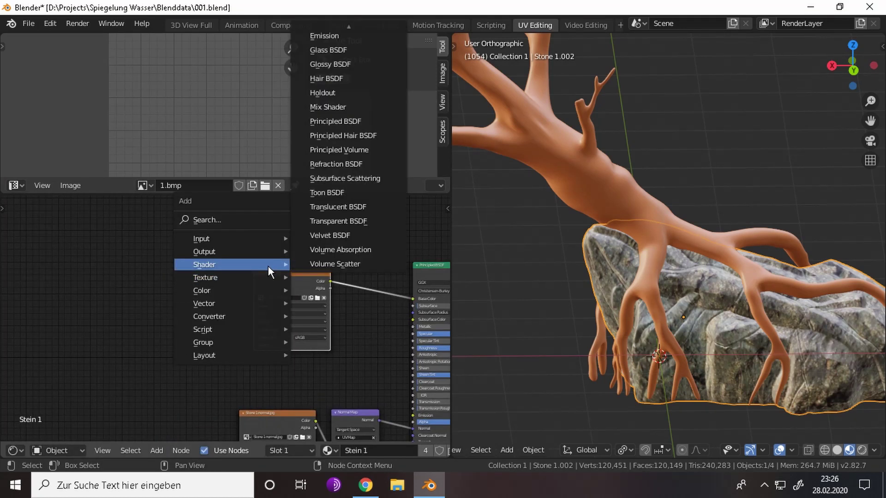
pyautogui.moveTo(208, 238)
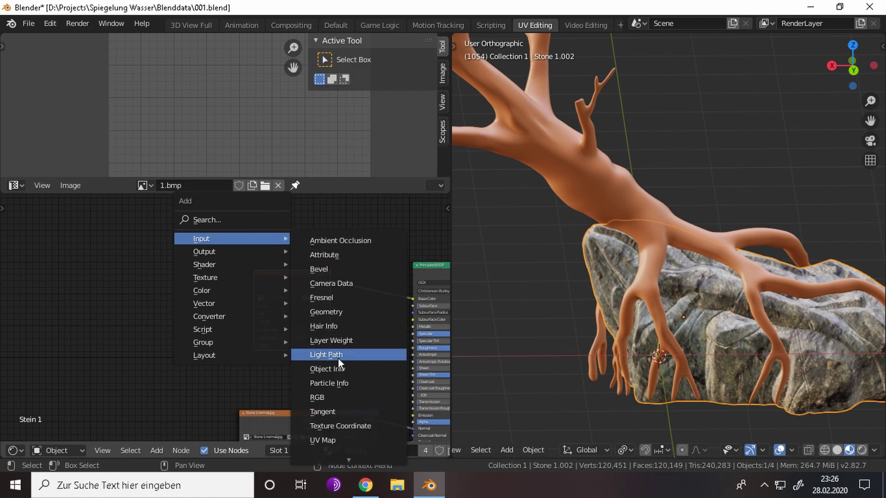
pyautogui.scroll(-2, 355, 364)
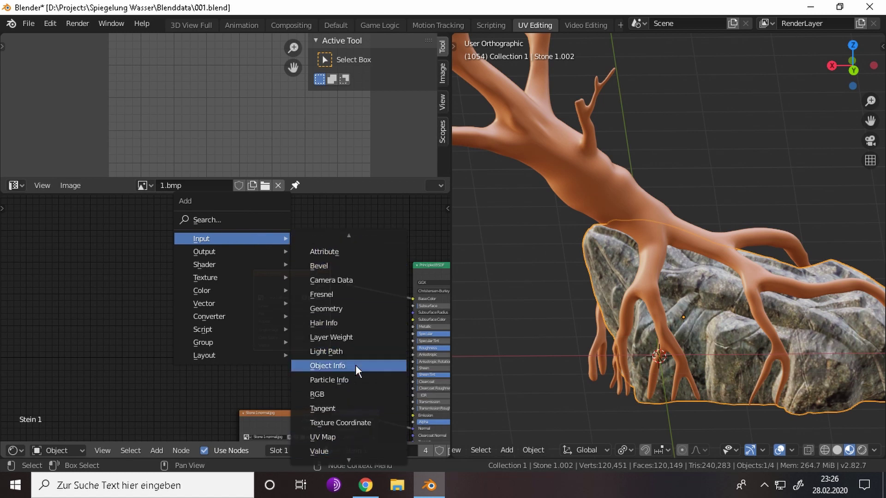
pyautogui.scroll(-4, 355, 364)
pyautogui.scroll(-6, 355, 365)
pyautogui.click(343, 255)
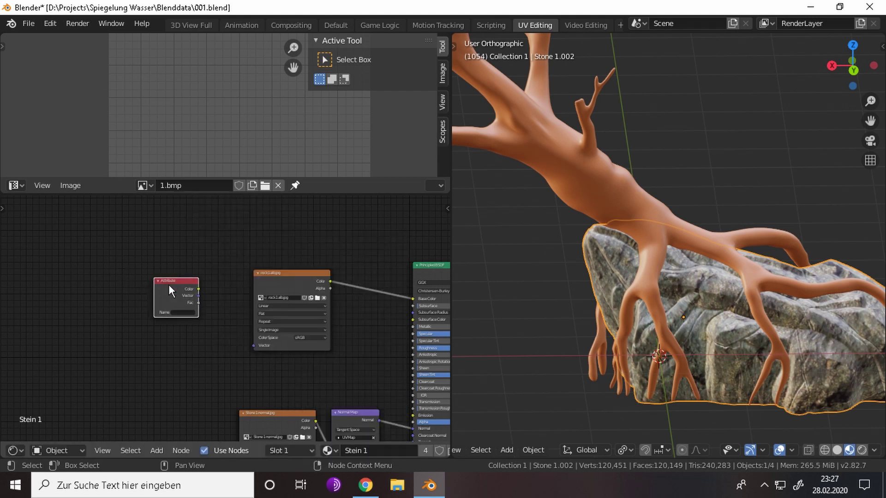
pyautogui.rightClick(169, 287)
pyautogui.hotkey('shift', 'a')
pyautogui.click(265, 255)
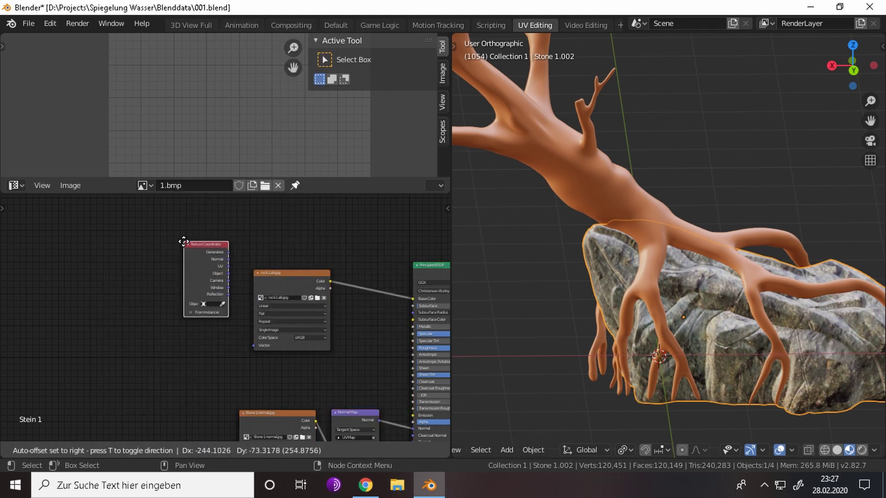
pyautogui.rightClick(193, 294)
pyautogui.hotkey('shift', 'a')
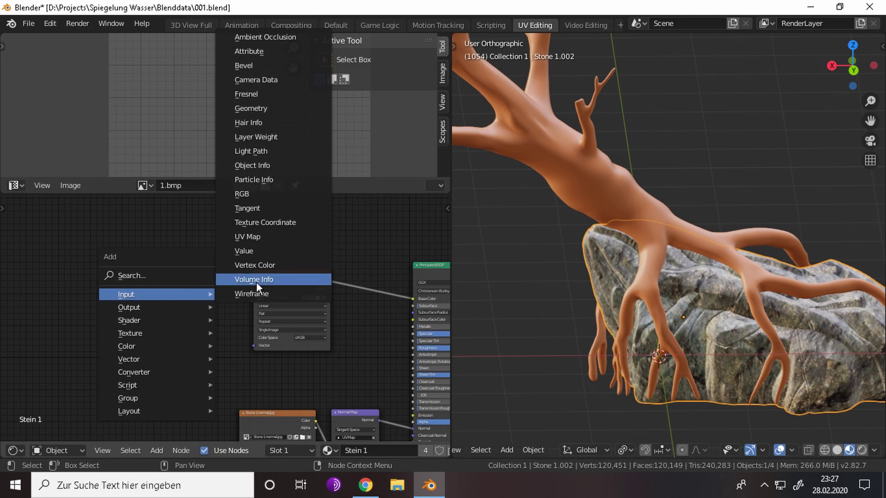
pyautogui.click(256, 279)
pyautogui.rightClick(199, 278)
pyautogui.hotkey('shift', 'a')
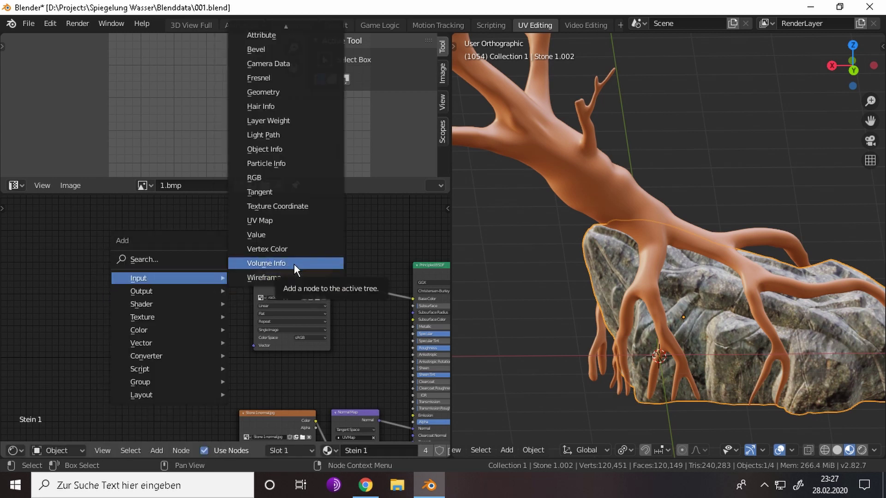
pyautogui.scroll(3, 296, 50)
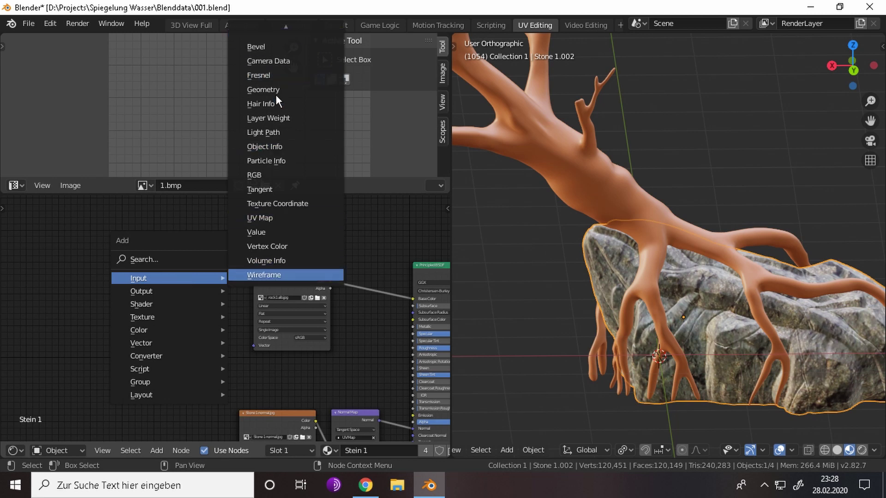
# - Discard an Object Info node, then place a UV Map input node and pick its UV map
pyautogui.click(281, 144)
pyautogui.press('Escape')
pyautogui.hotkey('shift', 'a')
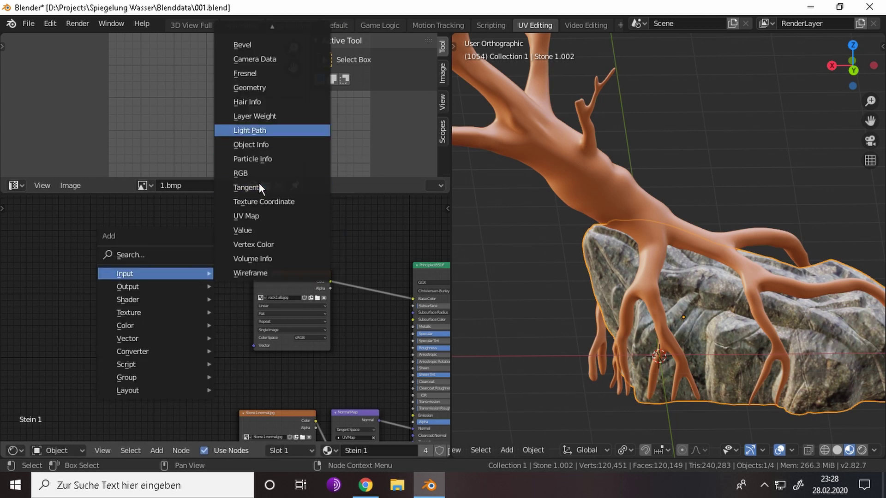
pyautogui.scroll(5, 258, 183)
pyautogui.scroll(-4, 259, 183)
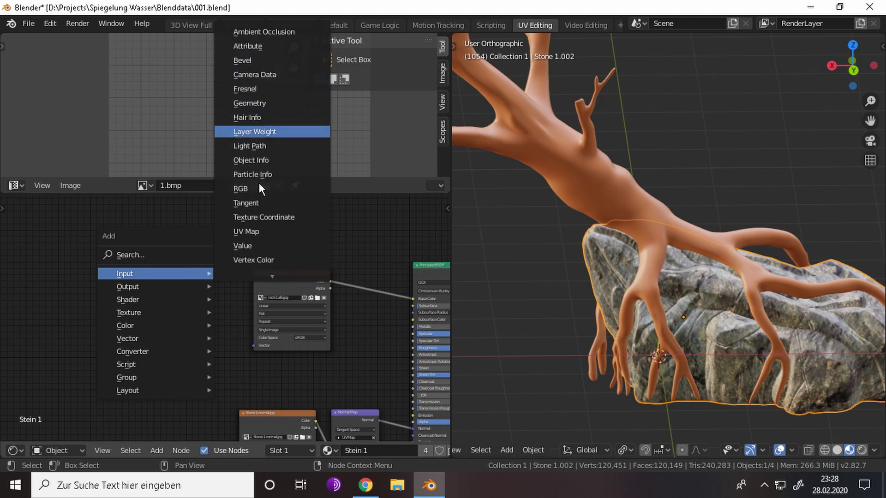
pyautogui.scroll(-4, 258, 183)
pyautogui.scroll(-4, 259, 182)
pyautogui.scroll(-3, 259, 182)
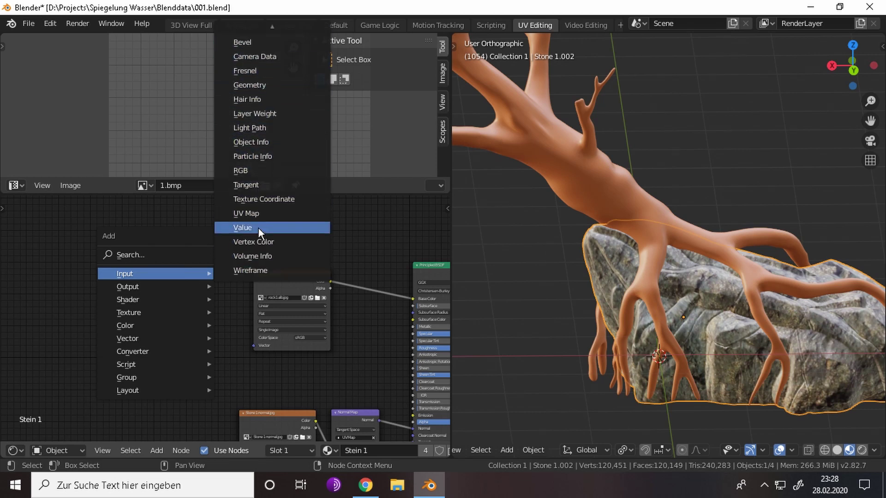
pyautogui.click(264, 213)
pyautogui.click(159, 264)
pyautogui.click(184, 289)
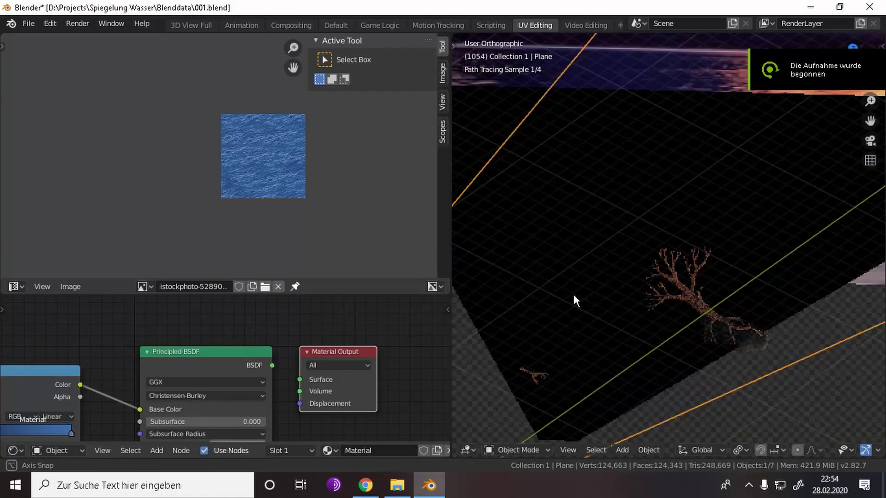
# - Enlarge the water plane in Edit Mode and unwrap all its faces' UVs
pyautogui.press('Tab')
pyautogui.press('s')
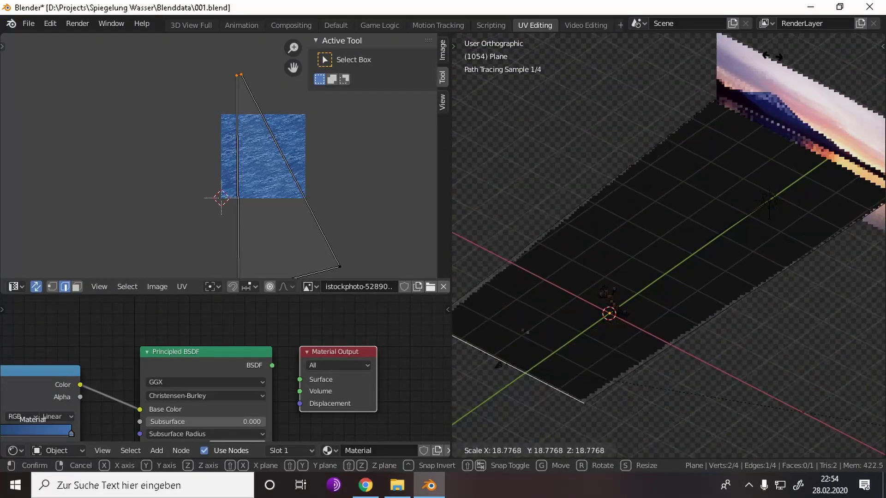
pyautogui.press('Return')
pyautogui.press('KP_0')
pyautogui.press('s')
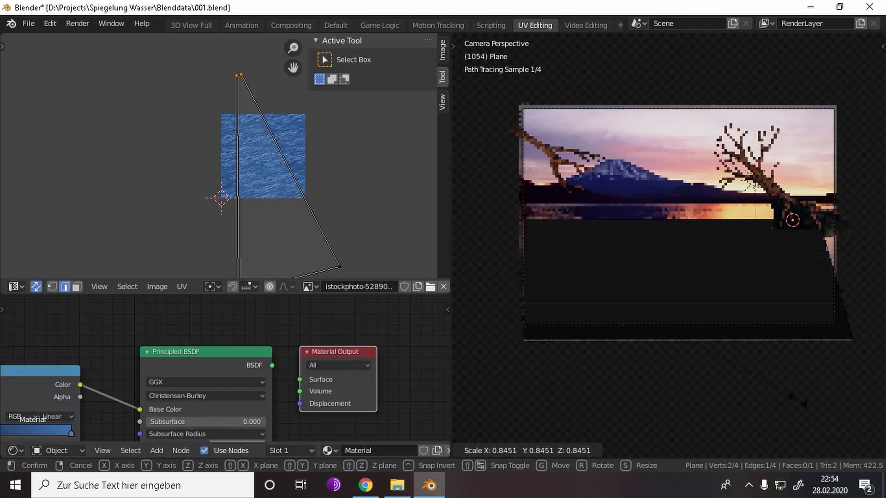
pyautogui.click(360, 257)
pyautogui.press('a')
pyautogui.press('u')
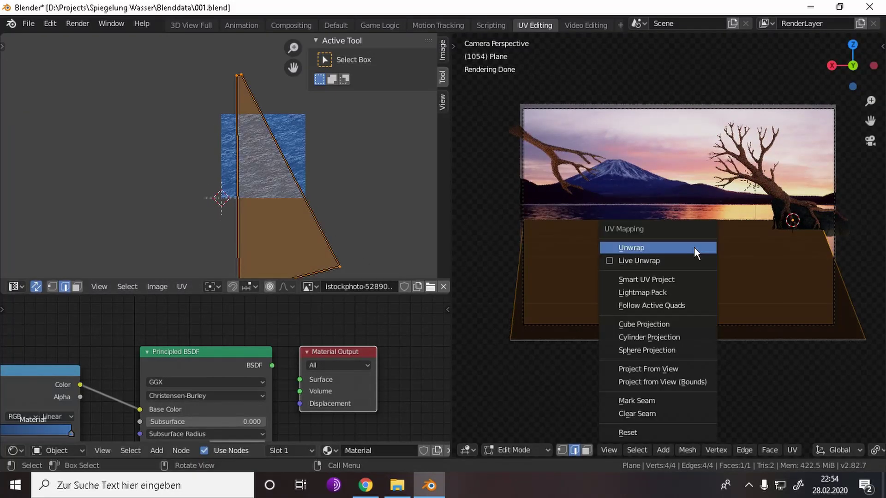
pyautogui.click(696, 251)
# - Load the water photo into the plane's Image Texture node
pyautogui.scroll(4, 285, 203)
pyautogui.scroll(-2, 217, 140)
pyautogui.scroll(-2, 302, 360)
pyautogui.moveTo(276, 296); pyautogui.dragTo(277, 185)
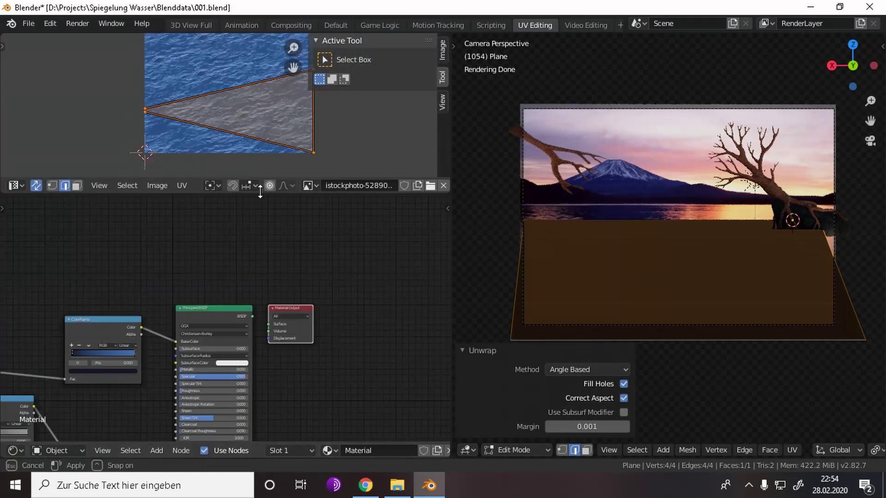
pyautogui.click(267, 311)
pyautogui.doubleClick(322, 107)
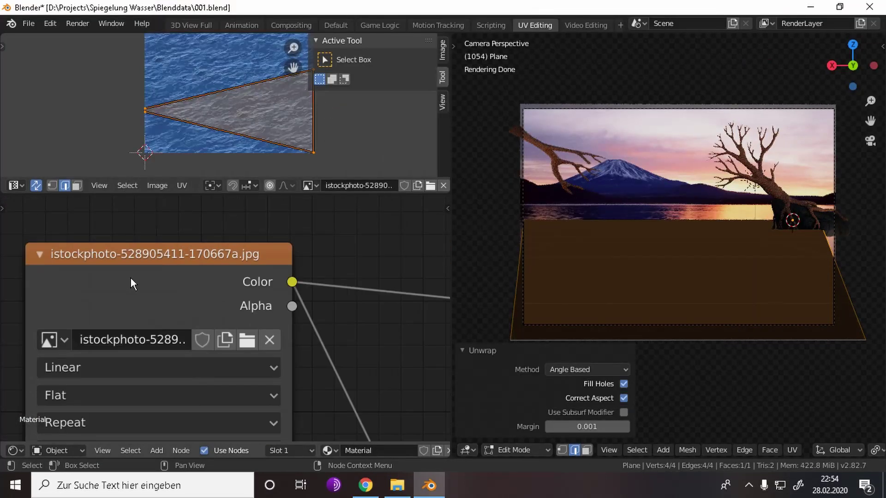
# - Route the water image through a ColorRamp into the Principled BSDF and preview the material
pyautogui.scroll(-3, 130, 278)
pyautogui.scroll(3, 323, 317)
pyautogui.moveTo(348, 352); pyautogui.dragTo(353, 394)
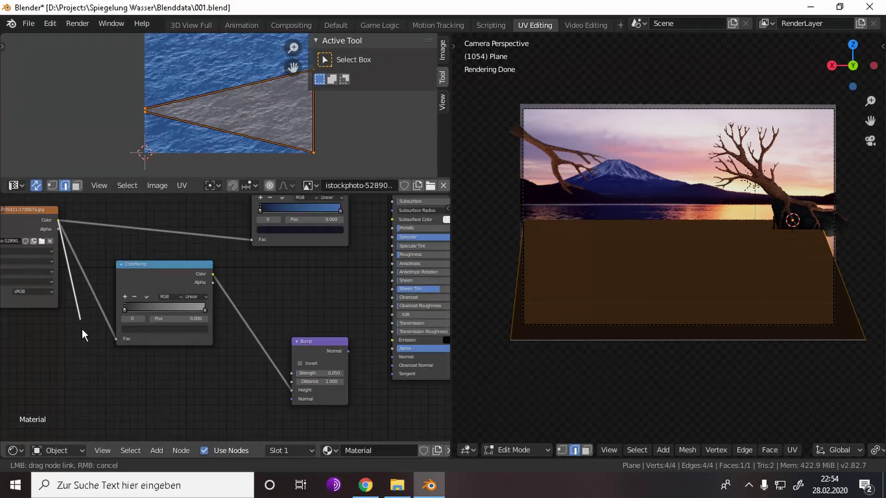
pyautogui.moveTo(81, 329); pyautogui.dragTo(115, 339)
pyautogui.moveTo(115, 339); pyautogui.dragTo(42, 334, button='middle')
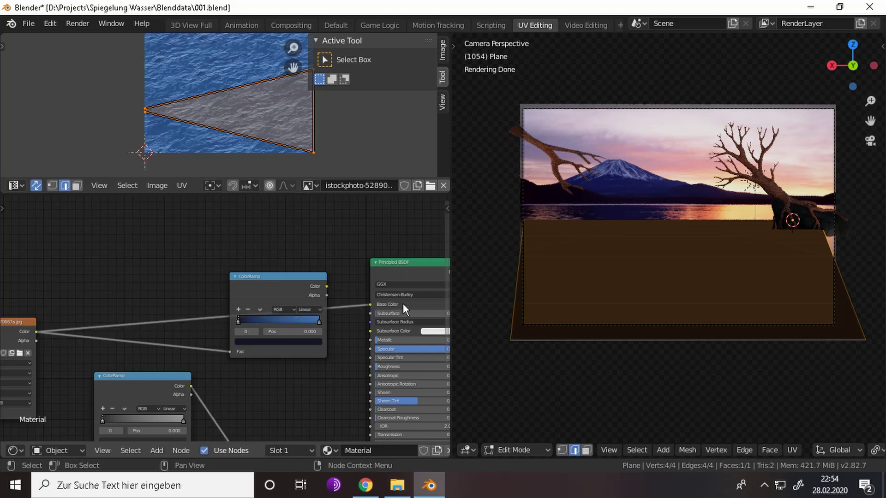
pyautogui.moveTo(403, 303); pyautogui.dragTo(141, 349, button='middle')
pyautogui.moveTo(226, 326); pyautogui.dragTo(225, 327)
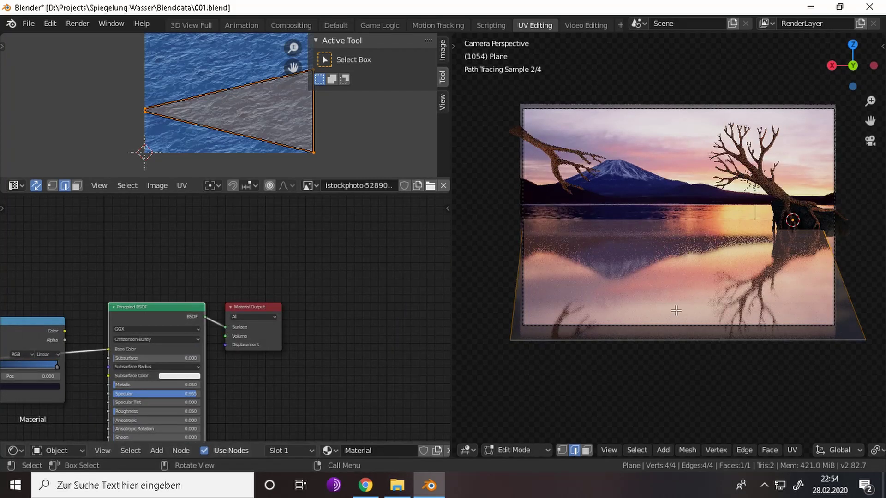
pyautogui.scroll(-3, 766, 454)
pyautogui.click(831, 447)
# - Move the ColorRamp lower and reconnect it so the plane turns blue
pyautogui.moveTo(739, 277); pyautogui.dragTo(664, 217, button='middle')
pyautogui.scroll(-4, 225, 104)
pyautogui.moveTo(92, 323); pyautogui.dragTo(282, 318, button='middle')
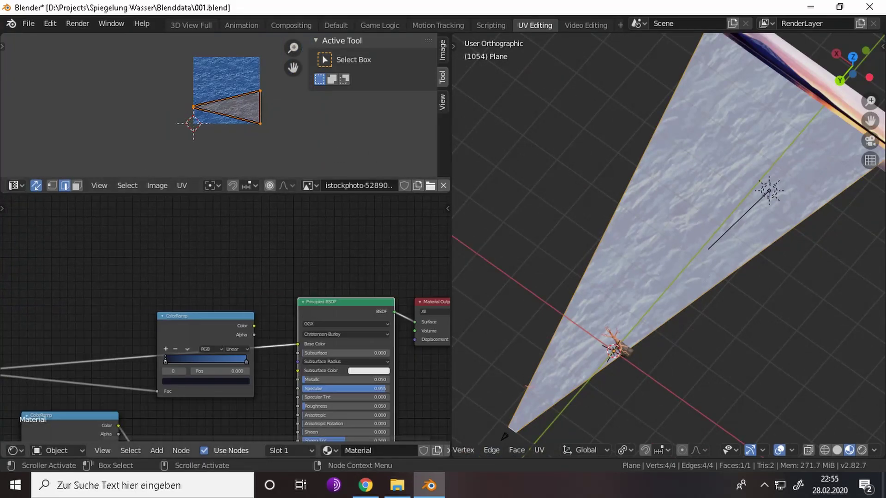
pyautogui.moveTo(209, 325); pyautogui.dragTo(219, 384)
pyautogui.click(219, 384)
pyautogui.scroll(-3, 148, 344)
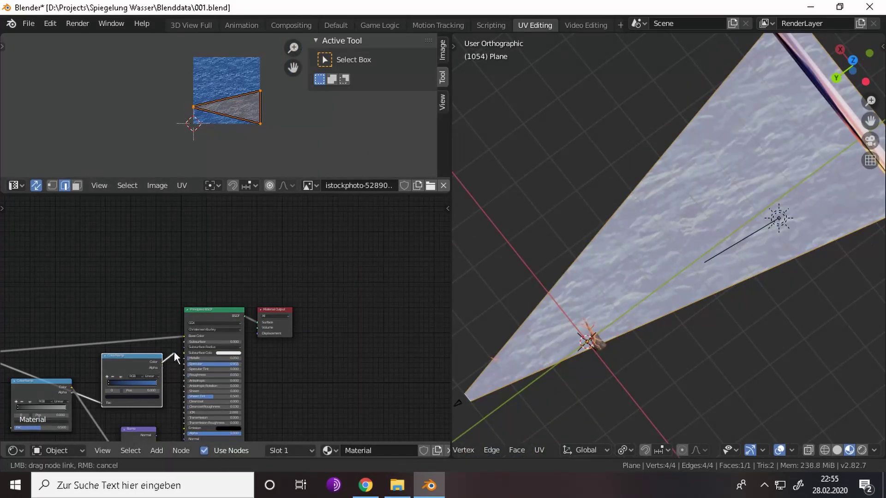
pyautogui.moveTo(176, 357); pyautogui.dragTo(185, 341)
pyautogui.scroll(3, 339, 302)
pyautogui.scroll(3, 292, 367)
# - Set the ramp stop colours from black to a dark blue and a lighter blue
pyautogui.click(323, 380)
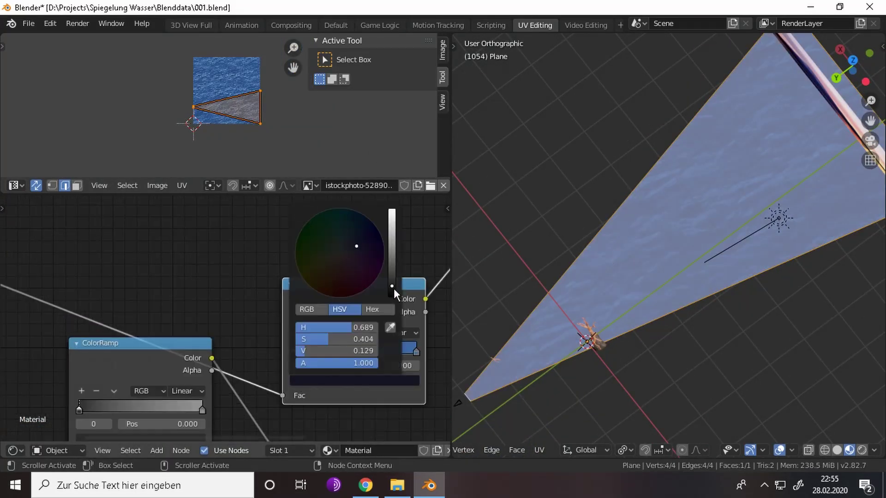
pyautogui.moveTo(394, 289); pyautogui.dragTo(385, 353)
pyautogui.click(319, 381)
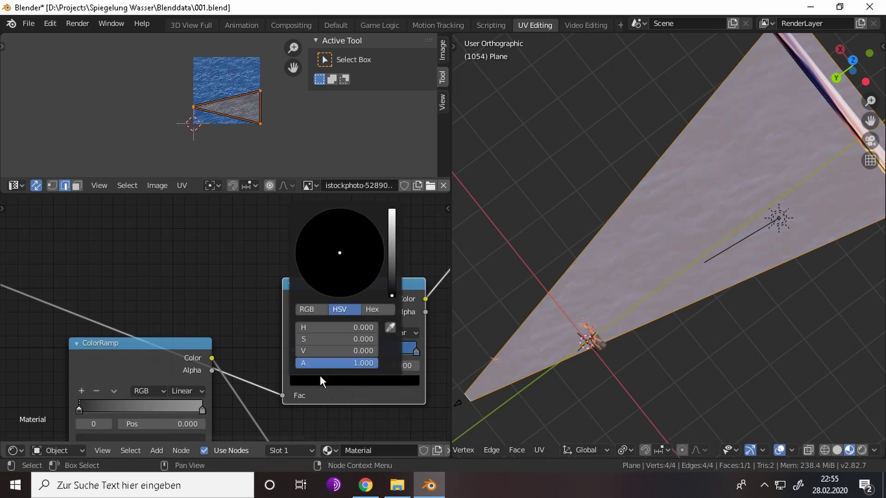
pyautogui.moveTo(392, 295); pyautogui.dragTo(391, 290)
pyautogui.click(347, 383)
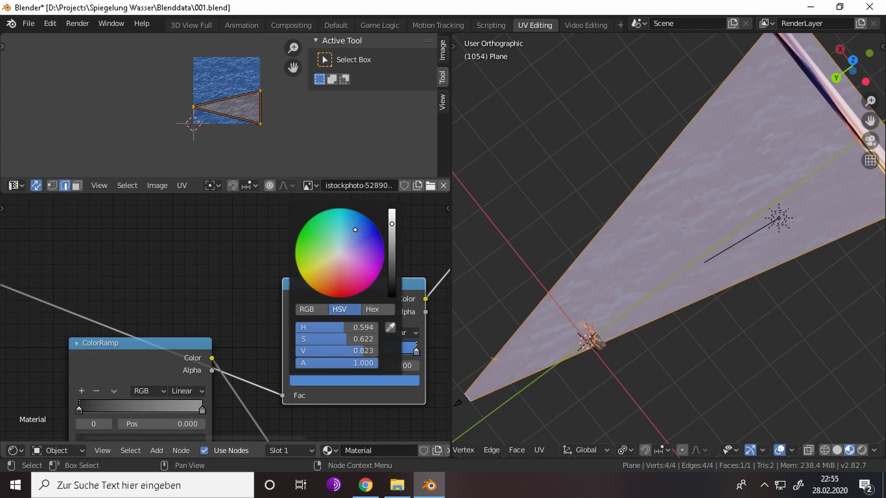
pyautogui.moveTo(392, 224)
pyautogui.mouseDown()
pyautogui.moveTo(391, 215)
pyautogui.moveTo(392, 225)
pyautogui.mouseUp()
pyautogui.scroll(-3, 118, 296)
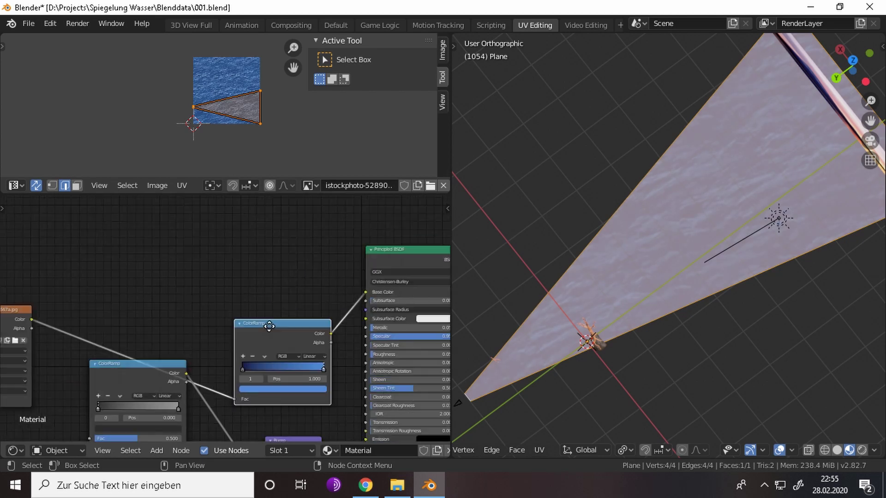
pyautogui.moveTo(297, 343)
pyautogui.mouseDown(button='middle')
pyautogui.moveTo(113, 343)
pyautogui.moveTo(141, 357)
pyautogui.mouseUp(button='middle')
pyautogui.scroll(4, 225, 105)
# - Rotate the plane's UVs about 73.5° and begin scaling them
pyautogui.press('r')
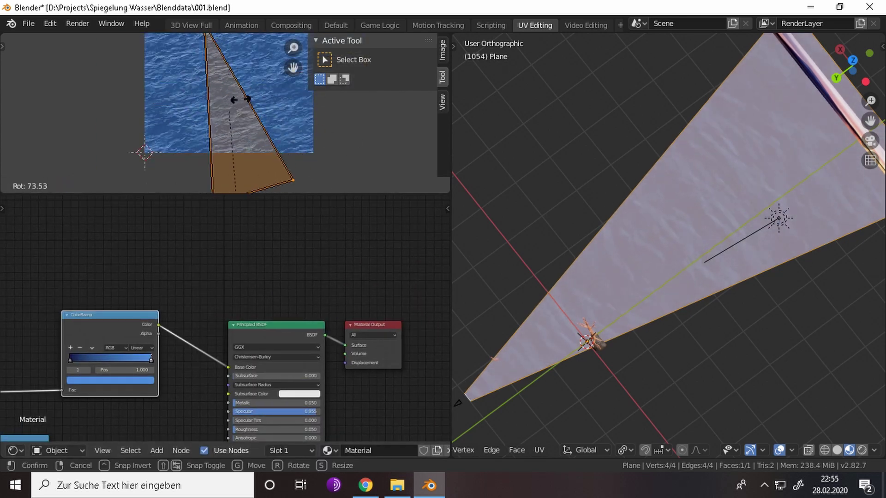
pyautogui.click(243, 117)
pyautogui.scroll(-5, 242, 117)
pyautogui.press('s')
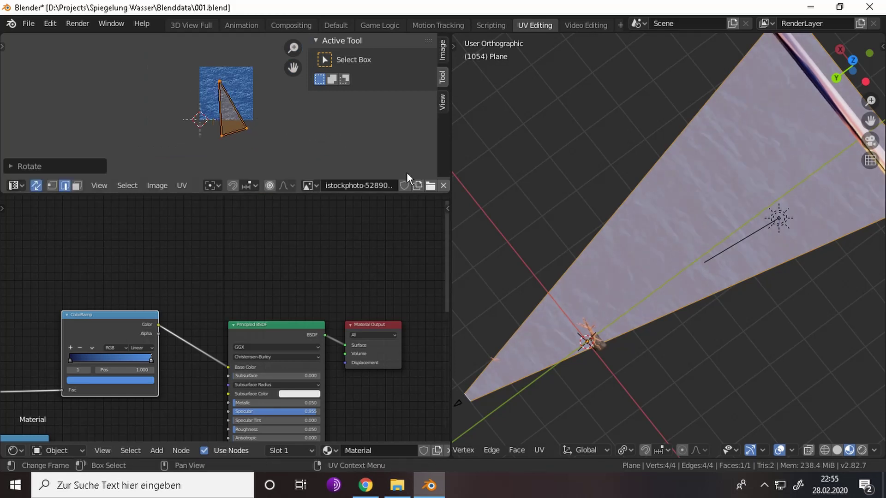
pyautogui.write('2.5')
# - Apply the UV scaling, return to Object Mode and show all the material's nodes
pyautogui.click(406, 173)
pyautogui.moveTo(725, 276)
pyautogui.mouseDown(button='middle')
pyautogui.moveTo(767, 251)
pyautogui.moveTo(743, 273)
pyautogui.moveTo(648, 242)
pyautogui.mouseUp(button='middle')
pyautogui.press('Tab')
pyautogui.press('Home')
pyautogui.scroll(2, 159, 289)
# - Link the lower ColorRamp into Bump Height and Bump Normal into the Principled BSDF
pyautogui.moveTo(159, 289); pyautogui.dragTo(263, 407)
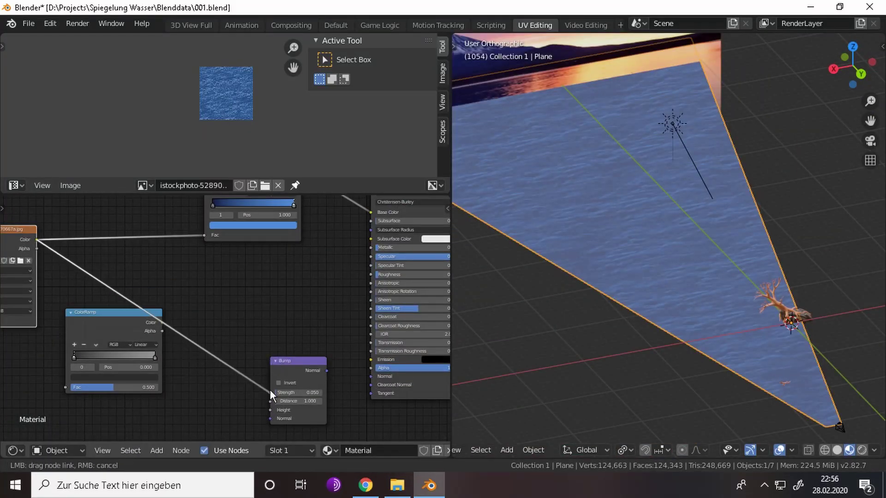
pyautogui.moveTo(269, 409); pyautogui.dragTo(270, 410)
pyautogui.moveTo(292, 370); pyautogui.dragTo(334, 375)
pyautogui.moveTo(519, 330)
pyautogui.mouseDown(button='middle')
pyautogui.moveTo(658, 357)
pyautogui.moveTo(646, 372)
pyautogui.moveTo(668, 279)
pyautogui.mouseUp(button='middle')
# - Flip the water plane's normals in Edit Mode
pyautogui.press('Tab')
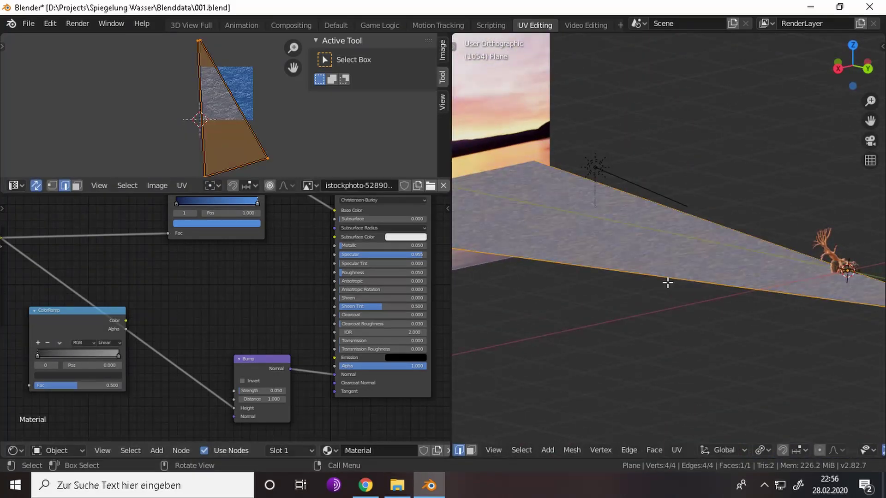
pyautogui.hotkey('alt', 'n')
pyautogui.click(595, 256)
pyautogui.press('Tab')
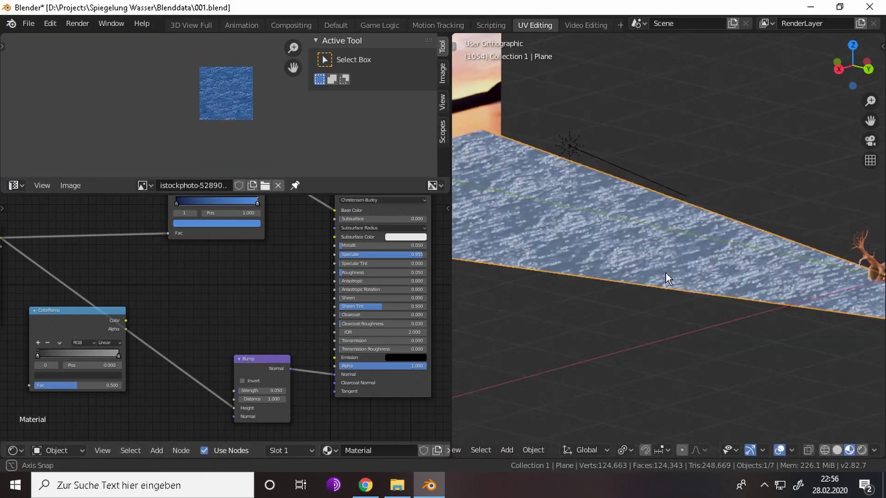
pyautogui.moveTo(665, 272)
pyautogui.mouseDown(button='middle')
pyautogui.moveTo(672, 232)
pyautogui.moveTo(671, 300)
pyautogui.mouseUp(button='middle')
# - Undo an accidental face fill, select an edge and change the plane's normals again
pyautogui.press('Tab')
pyautogui.press('u')
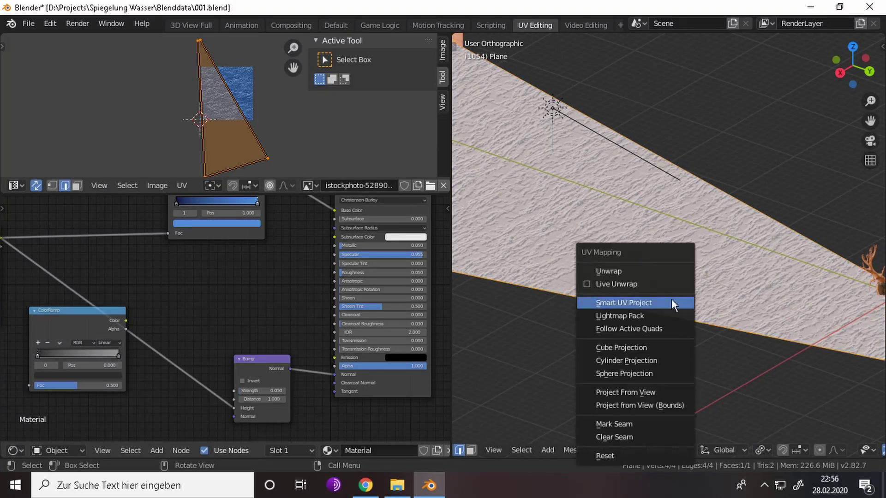
pyautogui.press('Escape')
pyautogui.hotkey('alt', 'f')
pyautogui.hotkey('ctrl', 'z')
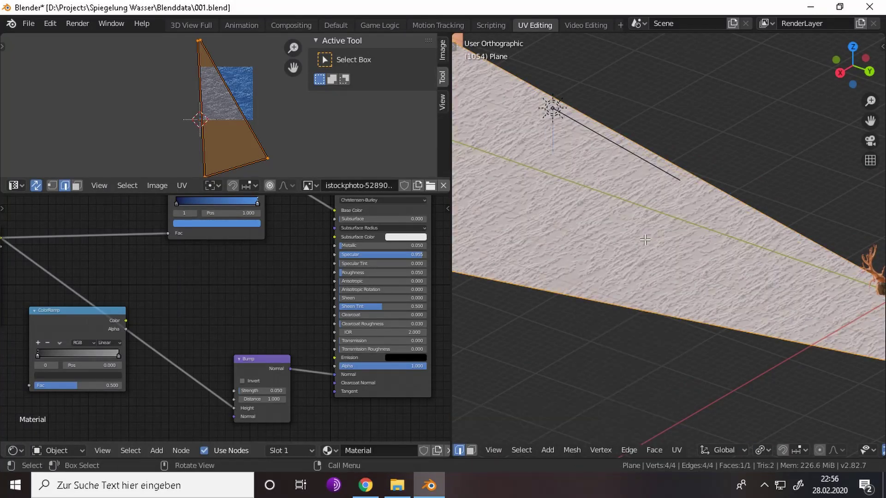
pyautogui.scroll(-5, 644, 239)
pyautogui.click(629, 250)
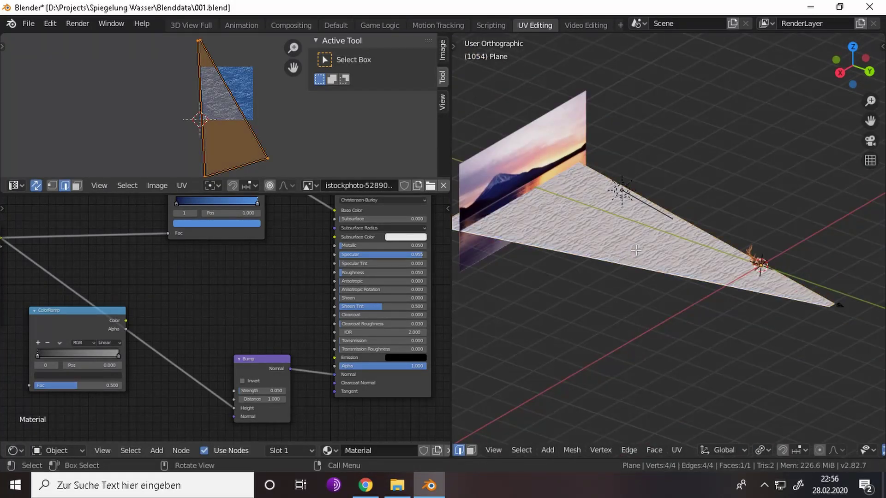
pyautogui.hotkey('alt', 'n')
pyautogui.click(635, 249)
# - Return the plane to Object Mode and set the water's Bump Strength to 0.050
pyautogui.moveTo(635, 249)
pyautogui.mouseDown(button='middle')
pyautogui.moveTo(615, 250)
pyautogui.moveTo(677, 350)
pyautogui.mouseUp(button='middle')
pyautogui.press('Tab')
pyautogui.scroll(3, 682, 271)
pyautogui.scroll(2, 682, 271)
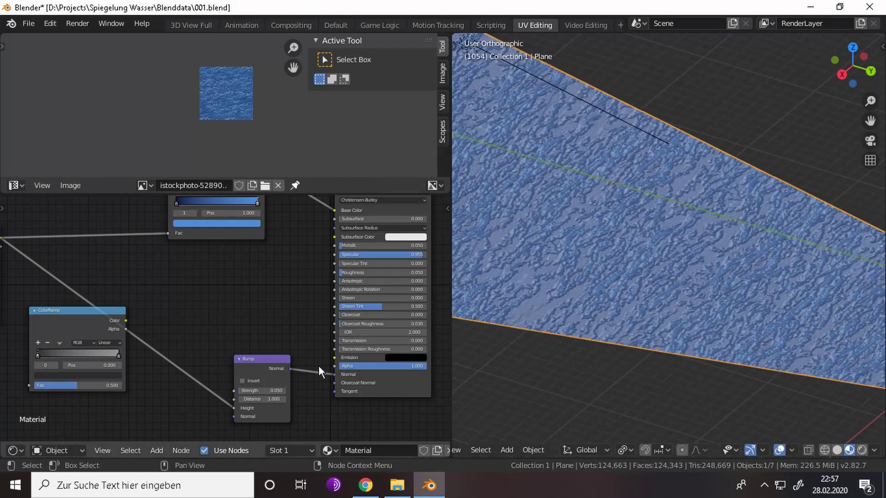
pyautogui.scroll(2, 318, 367)
pyautogui.moveTo(361, 410); pyautogui.dragTo(361, 407)
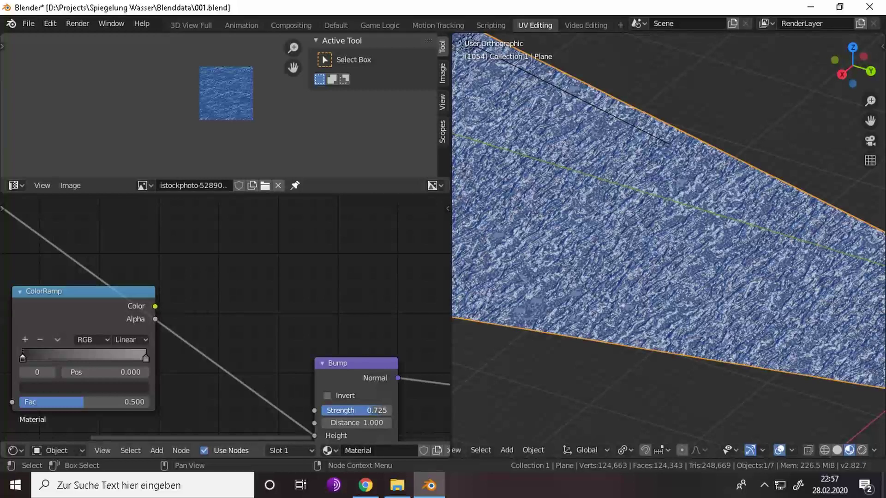
pyautogui.click(362, 408)
pyautogui.write('0.050')
pyautogui.press('Return')
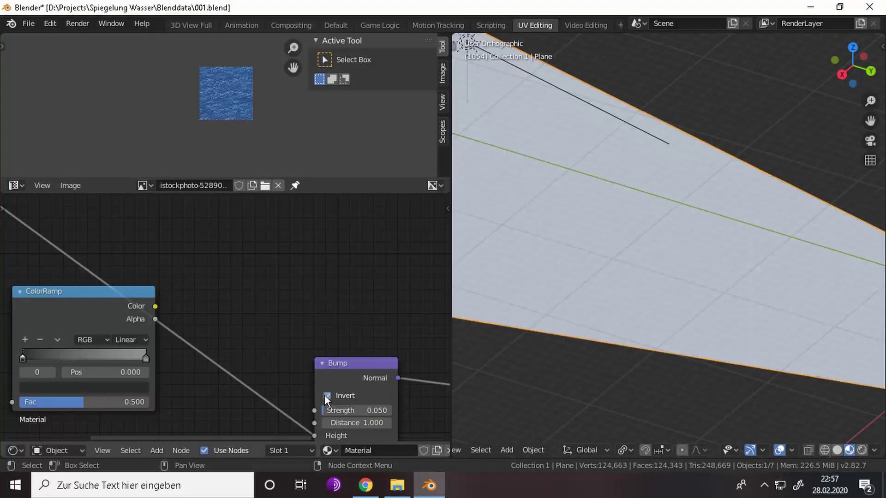
# - Connect the ColorRamp Color to Bump Height and feed the water texture into its Fac
pyautogui.scroll(-1, 220, 357)
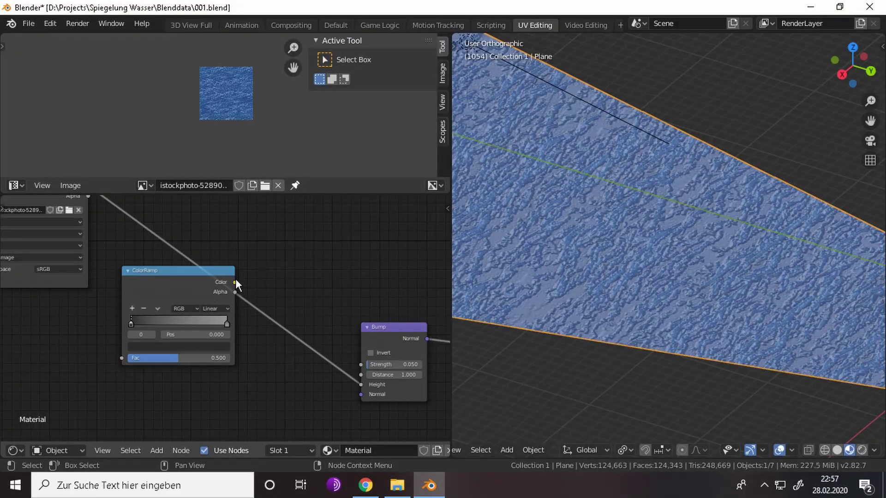
pyautogui.moveTo(361, 384); pyautogui.dragTo(361, 384)
pyautogui.scroll(-1, 222, 295)
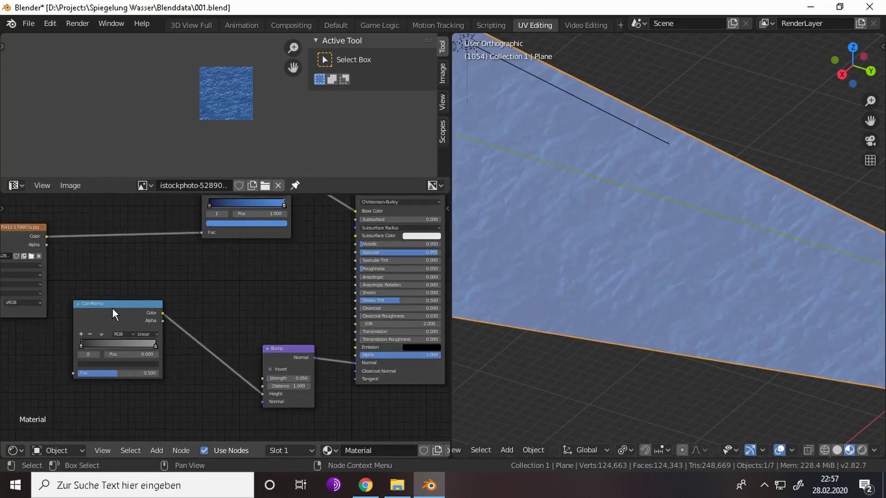
pyautogui.moveTo(157, 308); pyautogui.dragTo(198, 309)
pyautogui.moveTo(113, 374); pyautogui.dragTo(47, 236)
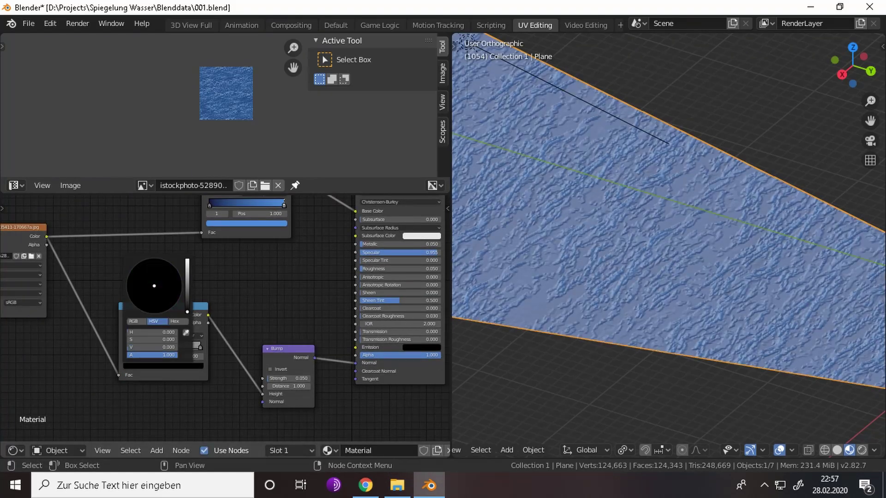
# - Lighten the ColorRamp's colour stops, then view the scene through the camera
pyautogui.moveTo(186, 304); pyautogui.dragTo(187, 276)
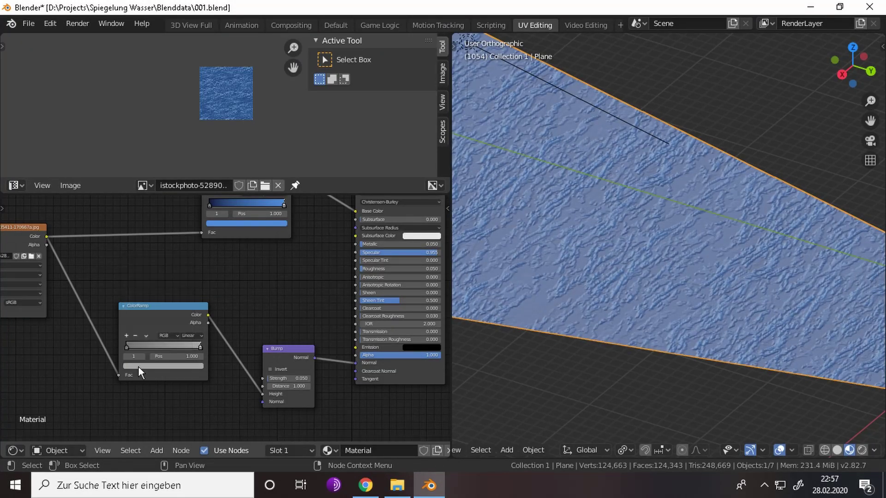
pyautogui.click(124, 365)
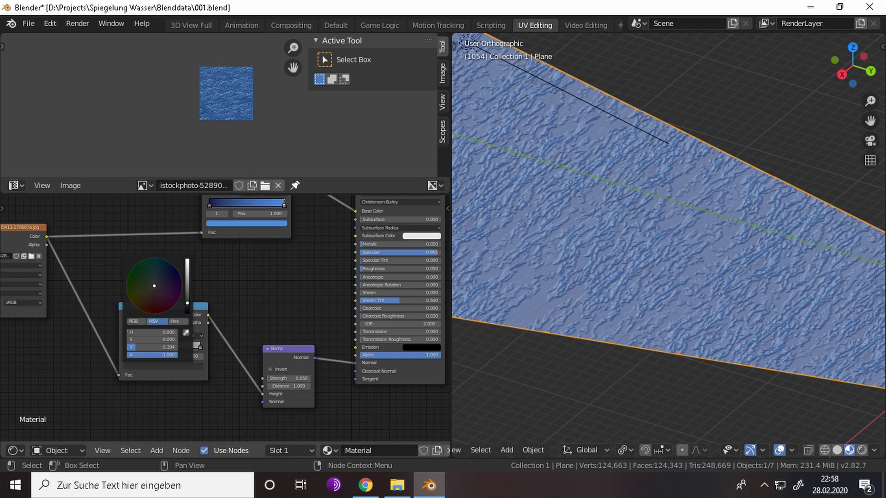
pyautogui.moveTo(153, 347); pyautogui.dragTo(142, 355)
pyautogui.click(142, 355)
pyautogui.click(148, 366)
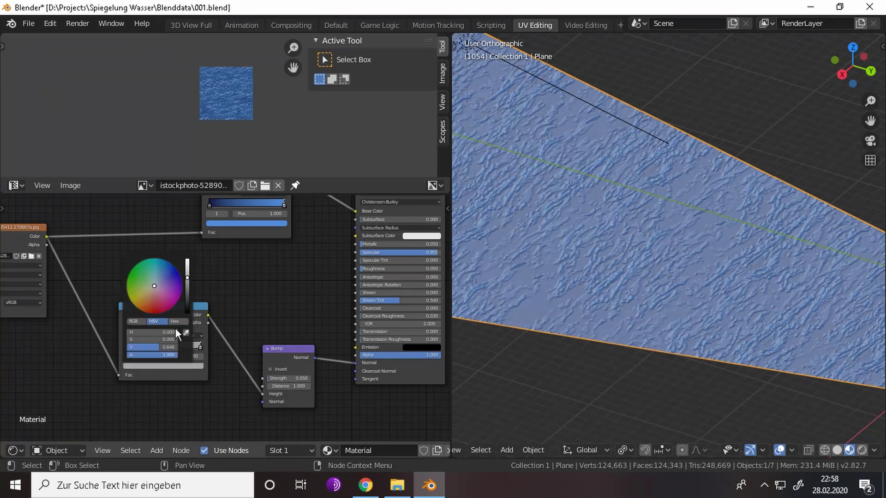
pyautogui.press('KP_0')
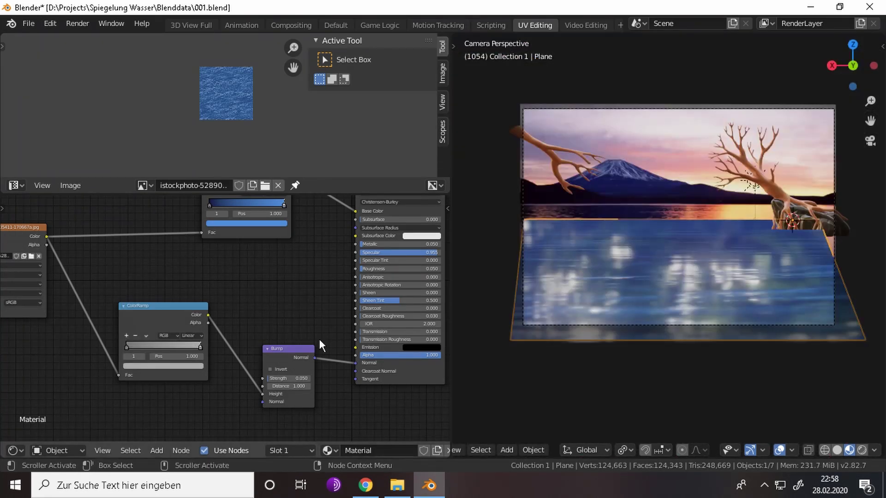
# - Raise the Principled BSDF Sheen Tint to 0.755 and view the deselected scene in Rendered shading
pyautogui.scroll(2, 319, 337)
pyautogui.moveTo(318, 337); pyautogui.dragTo(124, 322, button='middle')
pyautogui.click(270, 344)
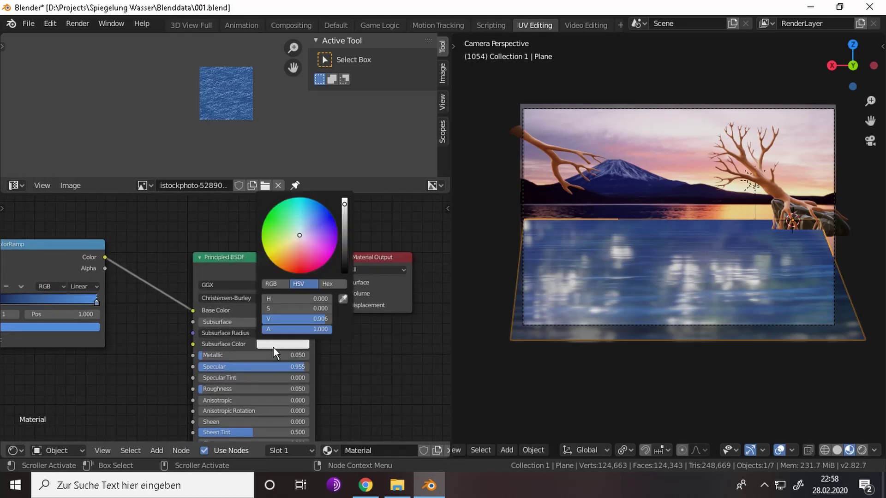
pyautogui.moveTo(90, 360); pyautogui.dragTo(170, 262, button='middle')
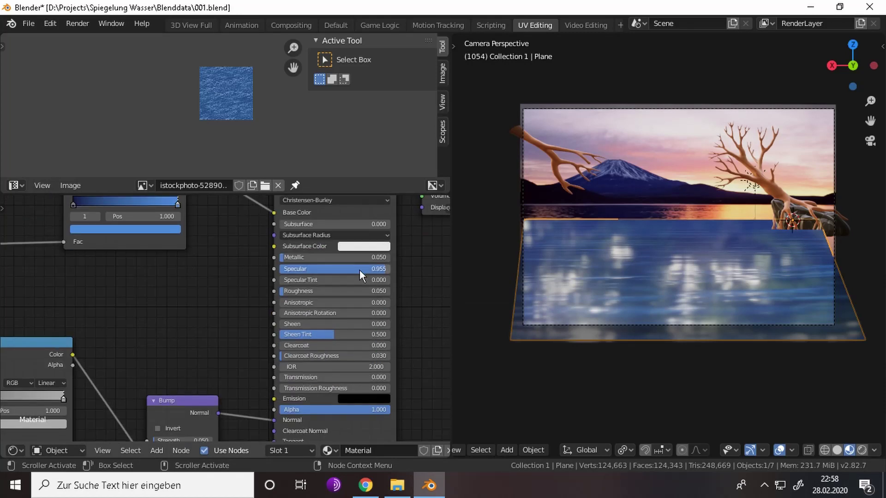
pyautogui.moveTo(340, 339); pyautogui.dragTo(368, 339)
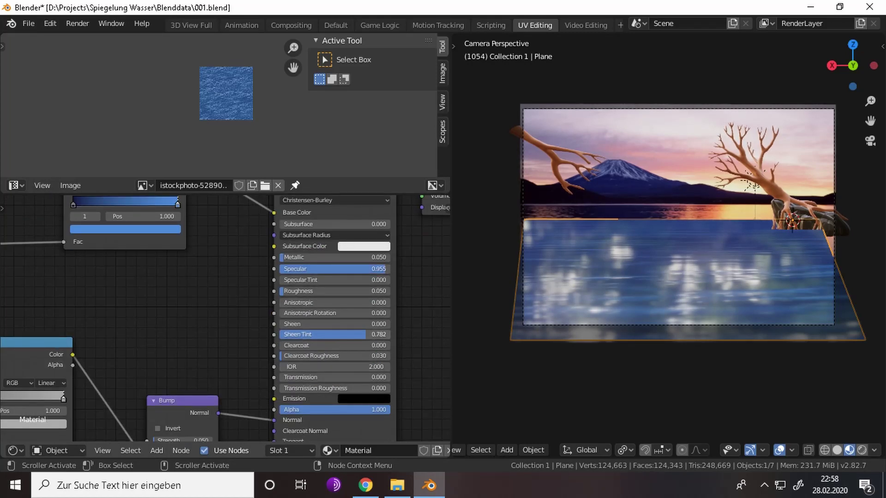
pyautogui.click(861, 451)
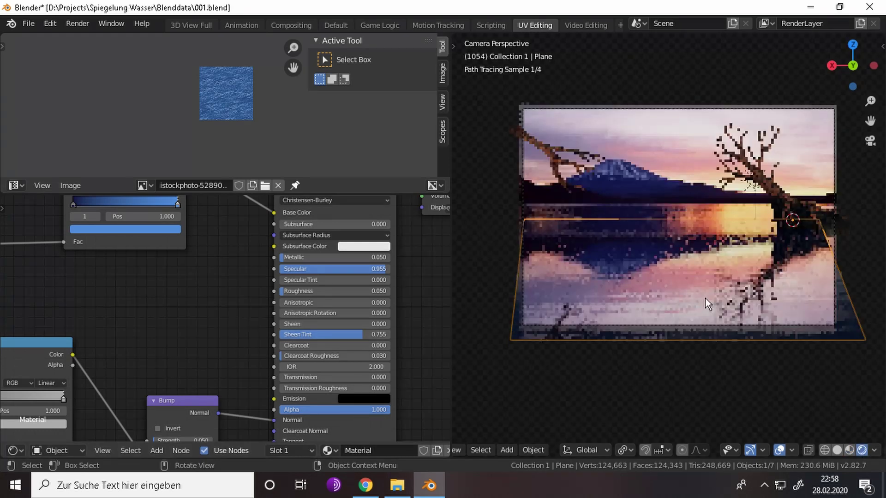
pyautogui.click(707, 380)
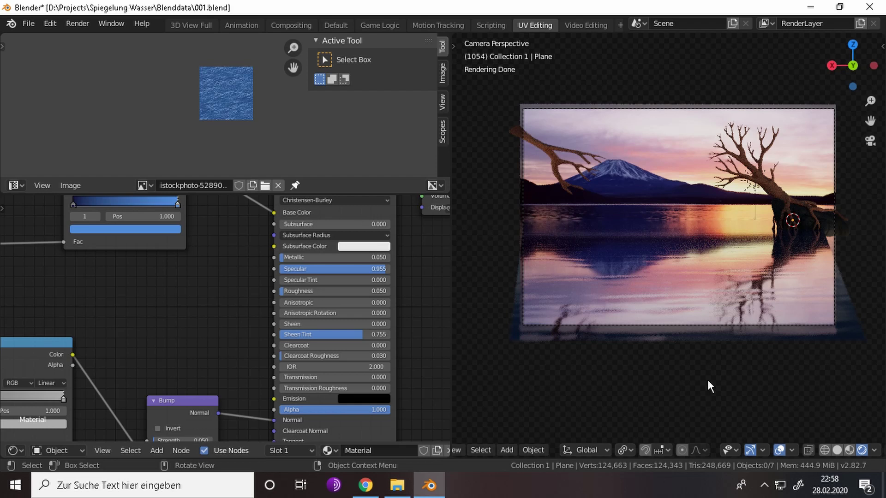
# - Lower the left tree branch along Z and place a duplicate of it higher up
pyautogui.click(563, 141)
pyautogui.press('g')
pyautogui.press('z')
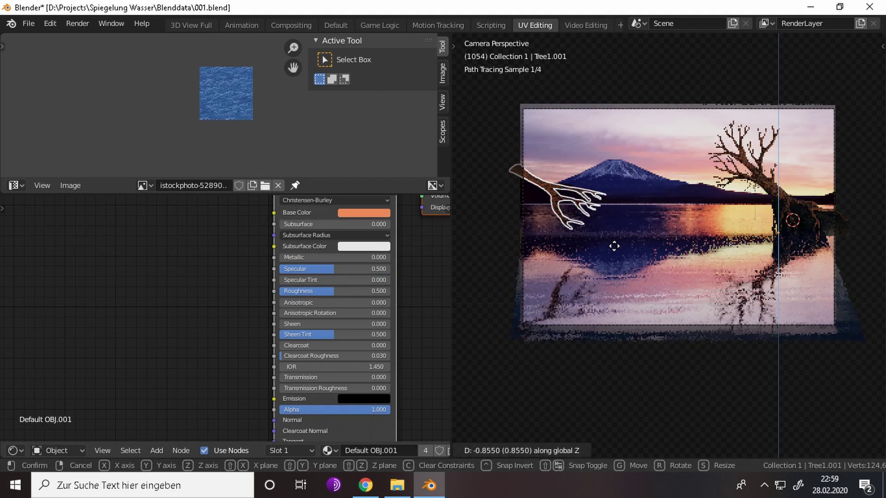
pyautogui.click(614, 245)
pyautogui.hotkey('shift', 'd')
pyautogui.click(608, 223)
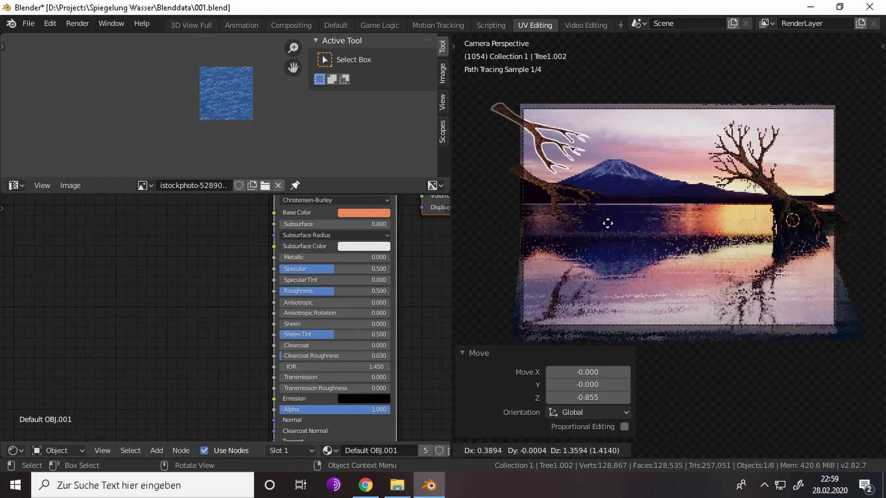
pyautogui.scroll(5, 559, 253)
pyautogui.moveTo(559, 252); pyautogui.dragTo(737, 309, button='middle')
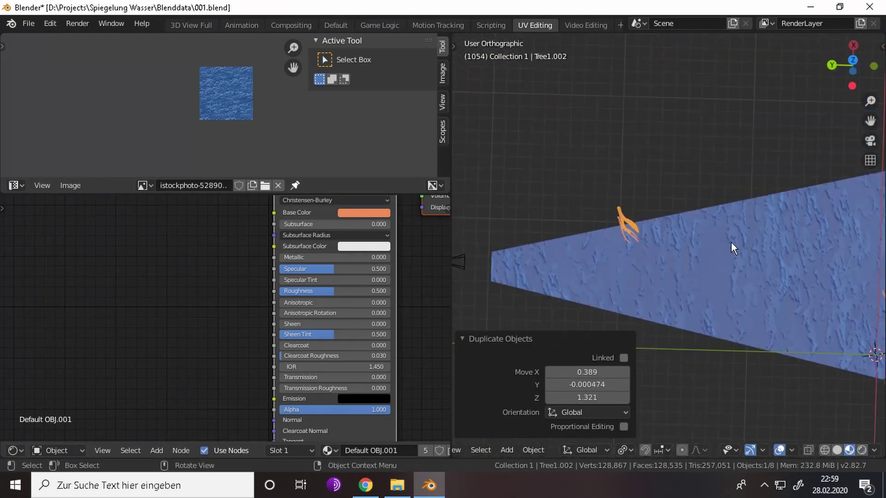
# - Rotate the branch copy and apply all transforms to it
pyautogui.press('Tab')
pyautogui.press('r')
pyautogui.click(716, 241)
pyautogui.press('Tab')
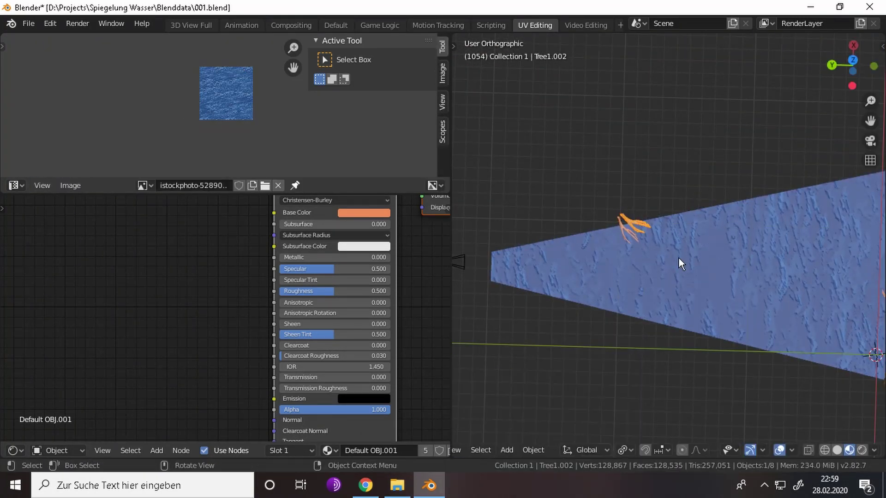
pyautogui.moveTo(679, 258); pyautogui.dragTo(625, 251, button='middle')
pyautogui.hotkey('ctrl', 'a')
pyautogui.click(625, 251)
# - Set both tree branches' origins to Center of Mass (Surface)
pyautogui.click(577, 239)
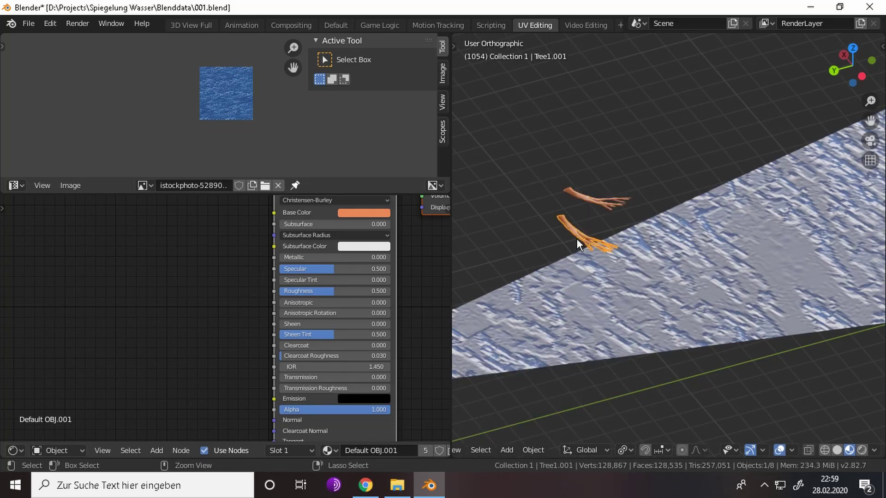
pyautogui.click(624, 449)
pyautogui.click(534, 450)
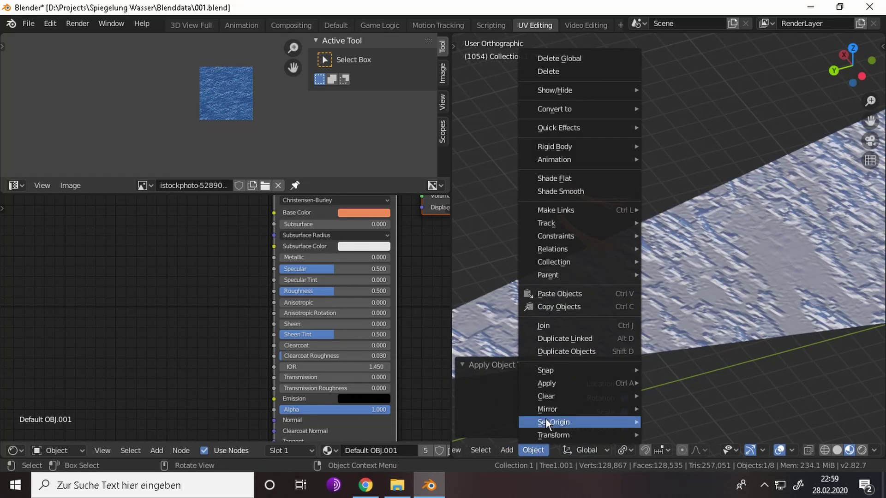
pyautogui.click(709, 402)
pyautogui.click(599, 198)
pyautogui.click(534, 450)
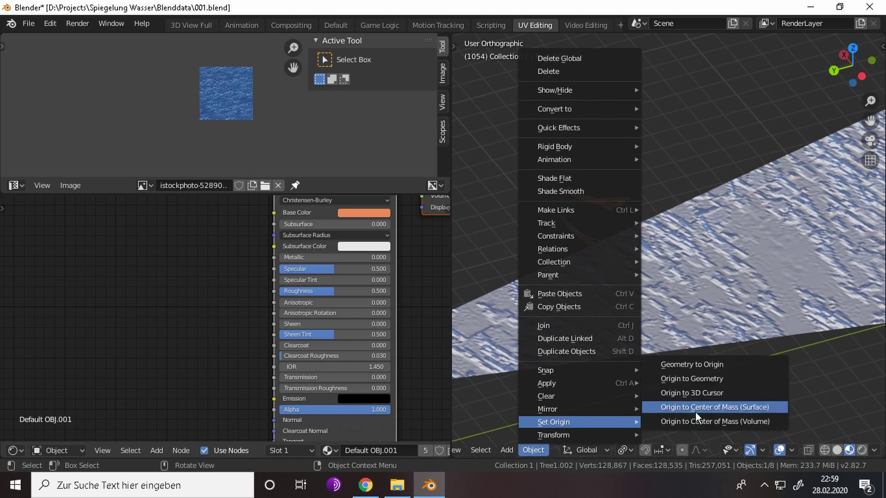
pyautogui.click(701, 406)
# - Apply all transforms to the water plane
pyautogui.scroll(5, 665, 265)
pyautogui.click(665, 265)
pyautogui.moveTo(665, 265); pyautogui.dragTo(600, 286, button='middle')
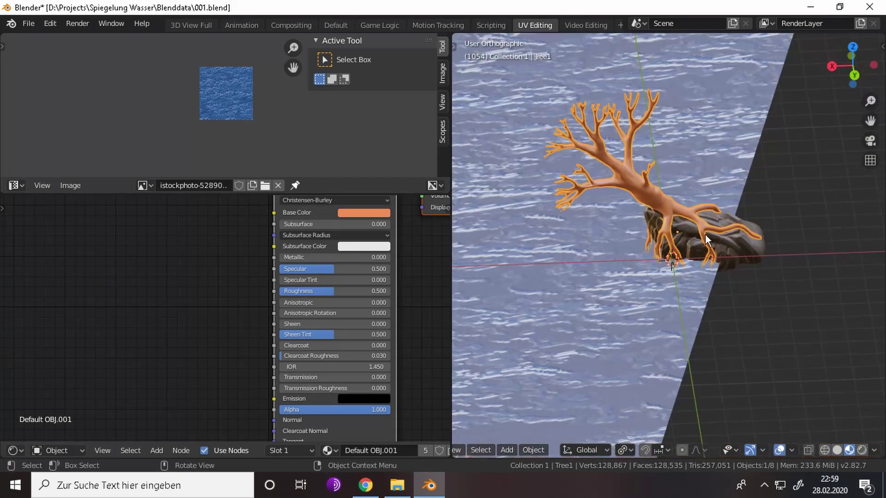
pyautogui.click(533, 449)
pyautogui.click(600, 300)
pyautogui.moveTo(666, 288)
pyautogui.mouseDown(button='middle')
pyautogui.moveTo(621, 295)
pyautogui.moveTo(685, 281)
pyautogui.moveTo(612, 286)
pyautogui.mouseUp(button='middle')
pyautogui.scroll(-4, 613, 286)
pyautogui.hotkey('ctrl', 'a')
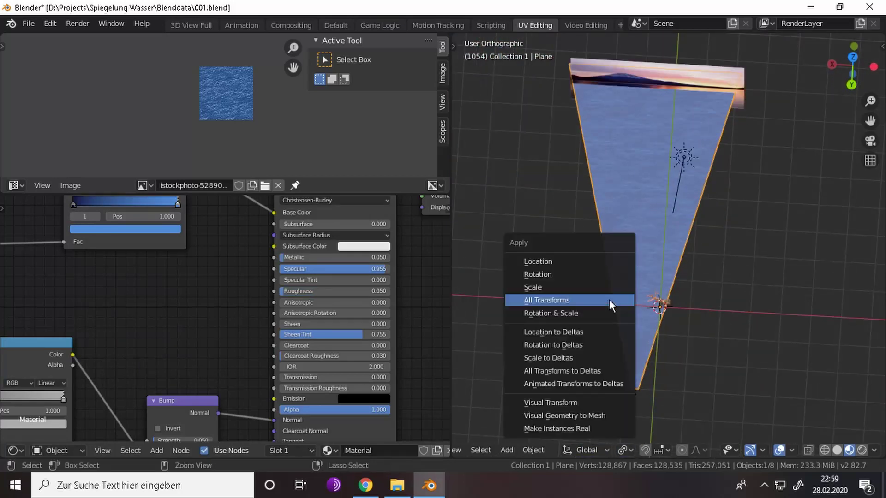
pyautogui.click(609, 300)
# - Apply rotation and scale to the mountain backdrop and recentre backdrop and water plane origins on surface mass
pyautogui.click(688, 77)
pyautogui.hotkey('ctrl', 'a')
pyautogui.click(684, 100)
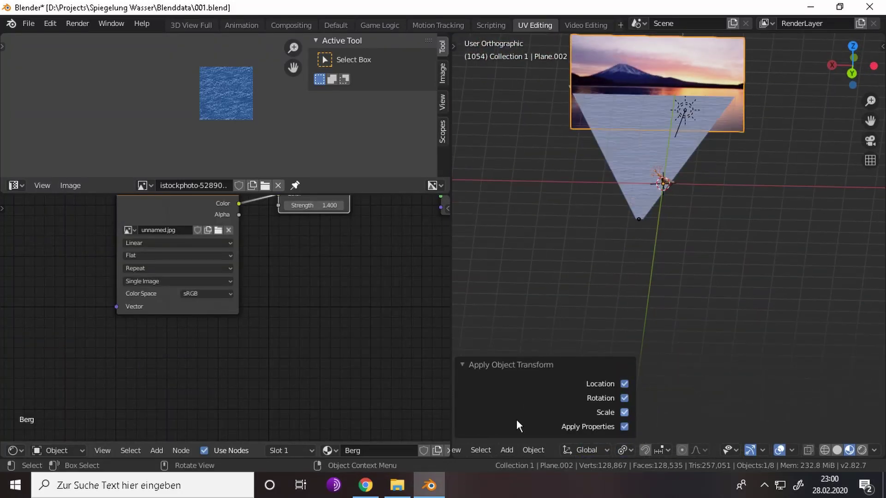
pyautogui.click(533, 450)
pyautogui.click(711, 408)
pyautogui.click(643, 161)
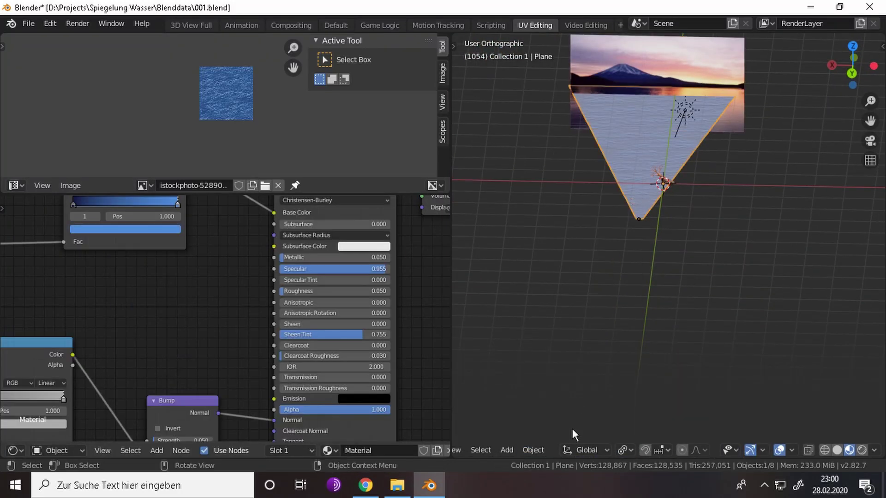
pyautogui.click(533, 450)
pyautogui.click(692, 407)
pyautogui.moveTo(650, 261); pyautogui.dragTo(738, 146, button='middle')
pyautogui.click(737, 145)
# - In the rendered camera view, nudge the upper tree branch to a new position
pyautogui.press('KP_0')
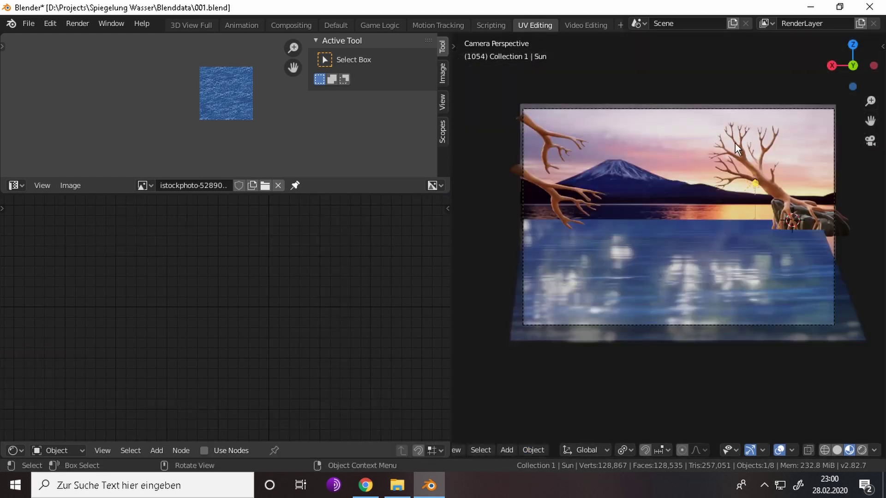
pyautogui.click(862, 449)
pyautogui.click(568, 147)
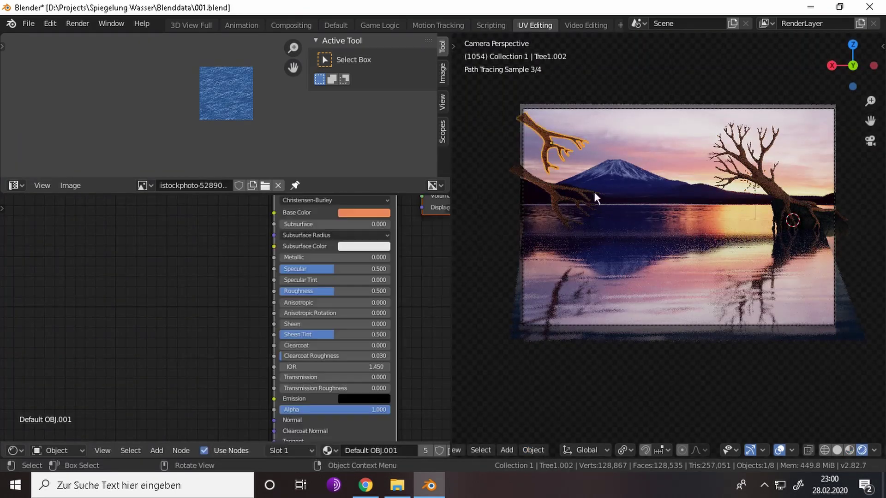
pyautogui.press('g')
pyautogui.click(595, 200)
pyautogui.click(548, 186)
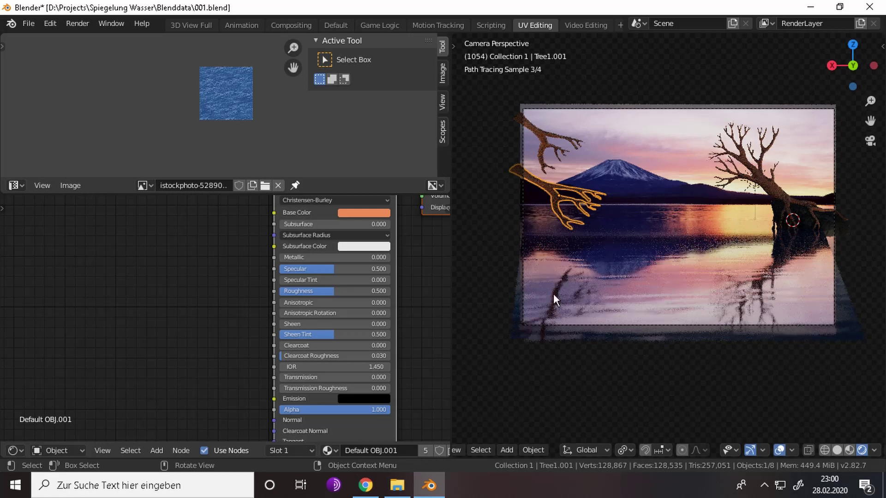
# - Lower the water plane's Bump Strength to 0.040
pyautogui.click(770, 339)
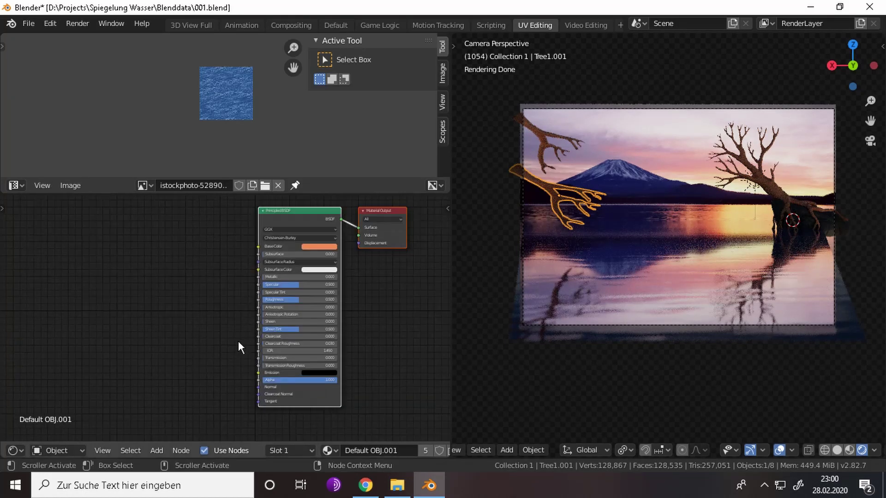
pyautogui.scroll(3, 238, 341)
pyautogui.scroll(2, 212, 392)
pyautogui.moveTo(319, 372); pyautogui.dragTo(309, 372)
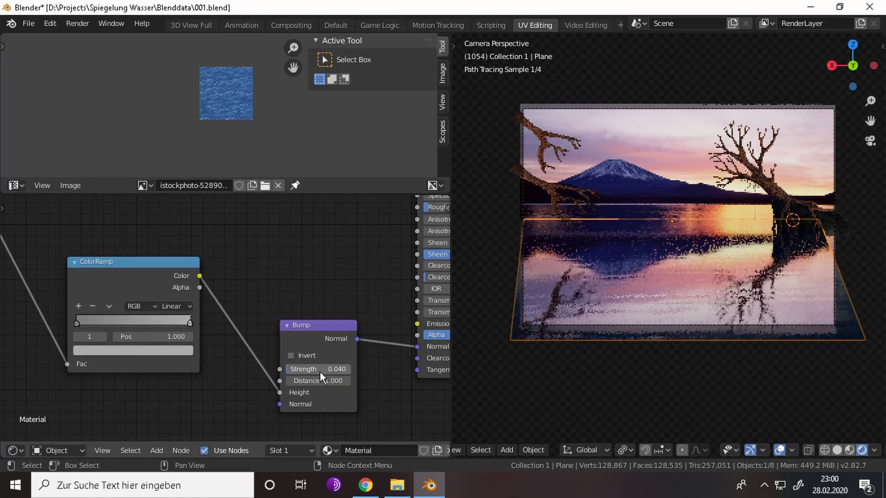
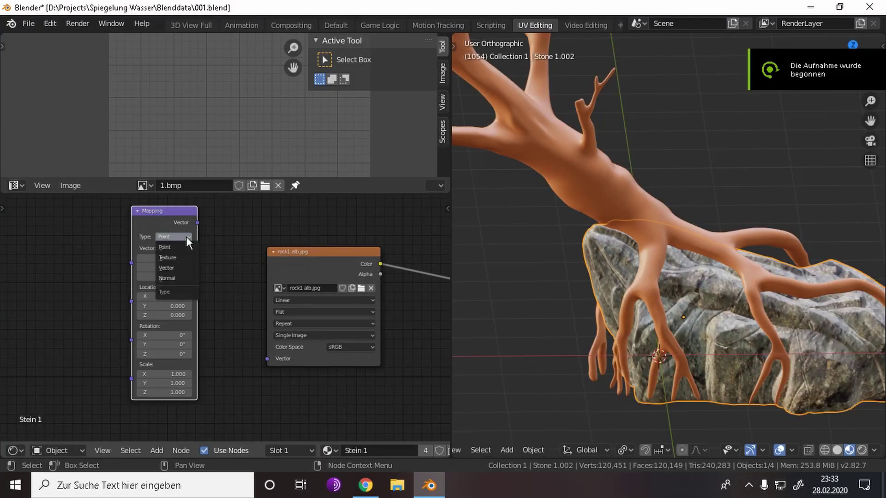
# - Try the Texture mapping type on the Mapping node, then keep it at Point
pyautogui.click(167, 258)
pyautogui.moveTo(197, 223); pyautogui.dragTo(267, 358)
pyautogui.scroll(5, 675, 359)
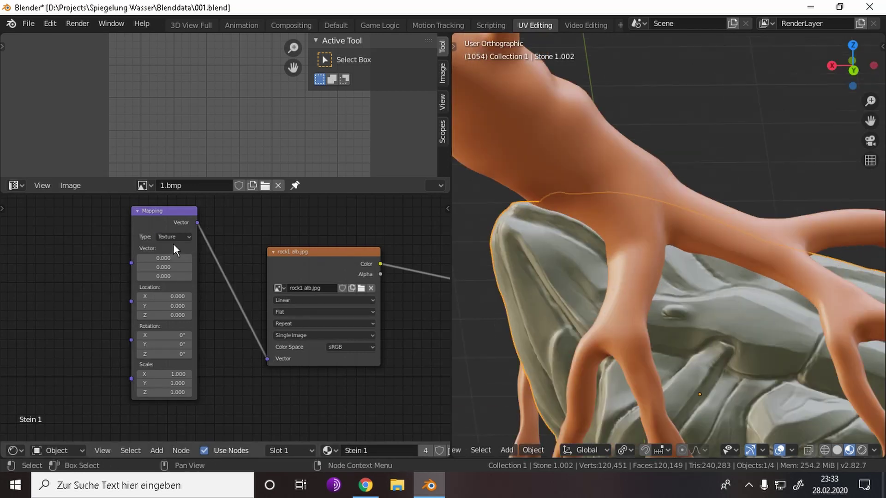
pyautogui.click(174, 240)
pyautogui.moveTo(220, 288); pyautogui.dragTo(133, 297, button='middle')
pyautogui.click(87, 246)
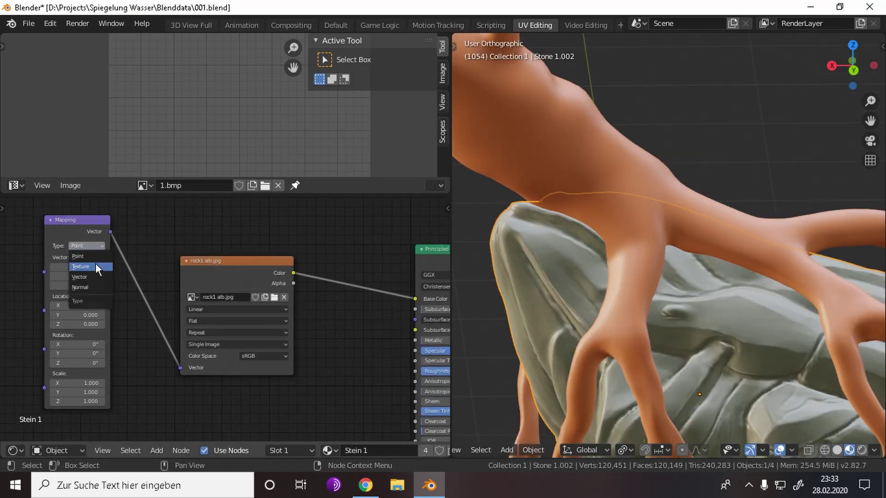
pyautogui.moveTo(231, 261); pyautogui.dragTo(236, 249)
pyautogui.moveTo(139, 269); pyautogui.dragTo(204, 283, button='middle')
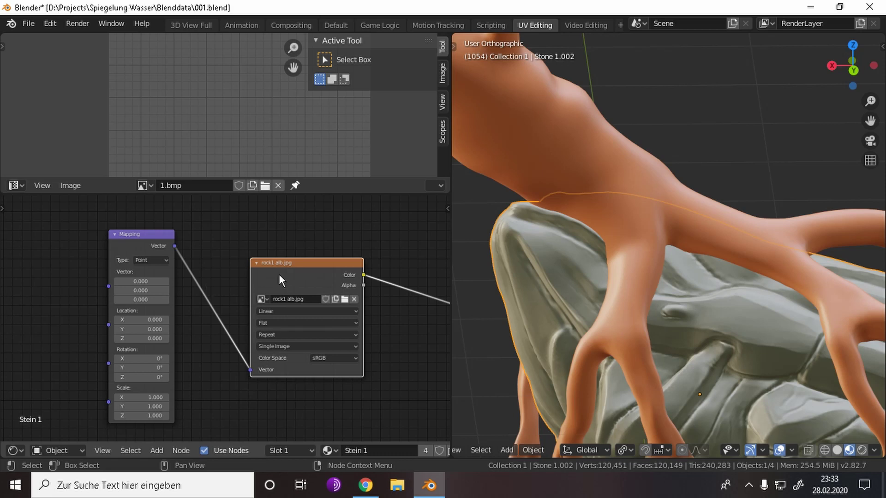
# - Try a 0.900 X scale on the Mapping node, then revert it to 1.000
pyautogui.moveTo(364, 275); pyautogui.dragTo(300, 294)
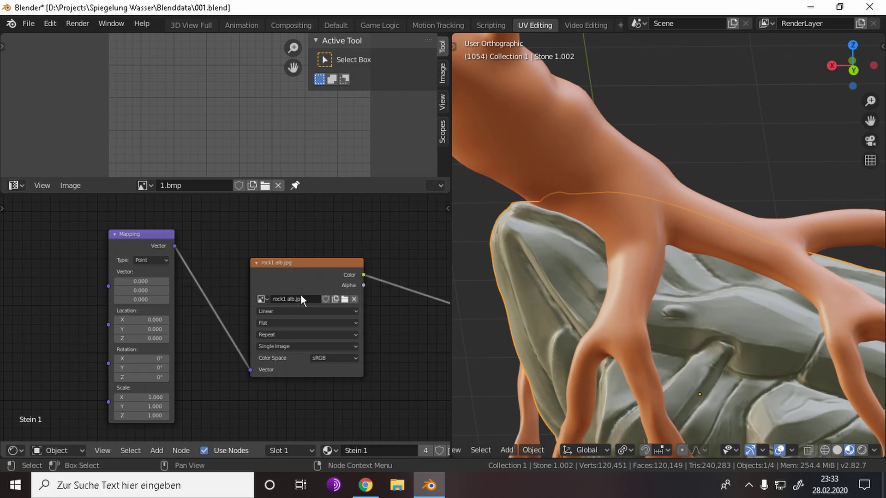
pyautogui.moveTo(300, 294); pyautogui.dragTo(190, 298, button='middle')
pyautogui.scroll(1, 127, 381)
pyautogui.moveTo(126, 381); pyautogui.dragTo(239, 377, button='middle')
pyautogui.scroll(-2, 222, 319)
pyautogui.moveTo(157, 378); pyautogui.dragTo(151, 378)
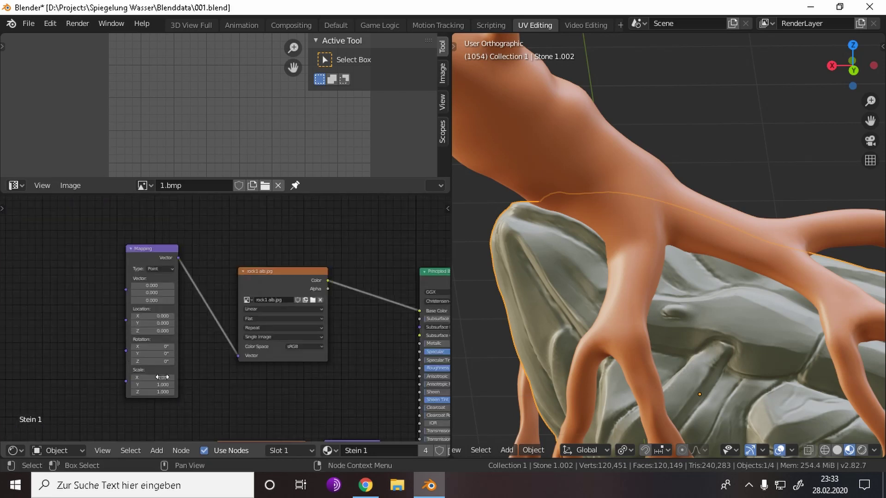
pyautogui.hotkey('ctrl', 'z')
# - Cycle the image source through Generated, Tiled and Image Sequence, ending on Single Image with sRGB
pyautogui.scroll(1, 243, 364)
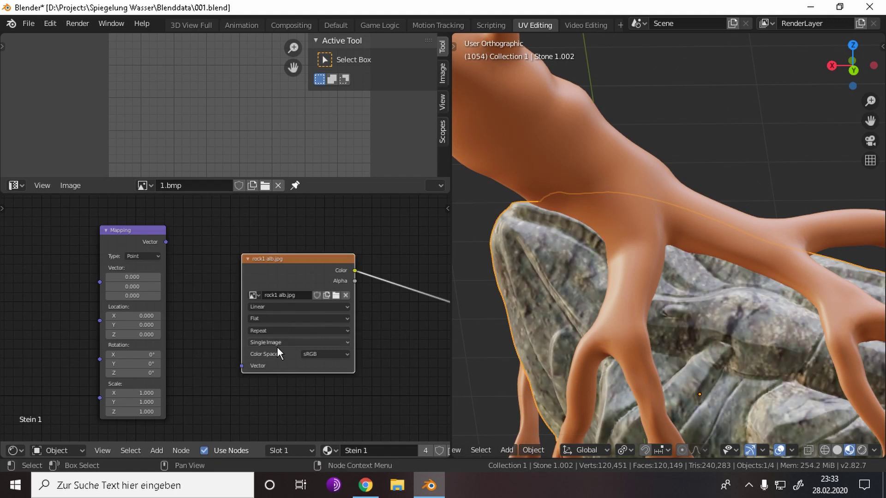
pyautogui.scroll(1, 277, 347)
pyautogui.click(280, 348)
pyautogui.click(281, 400)
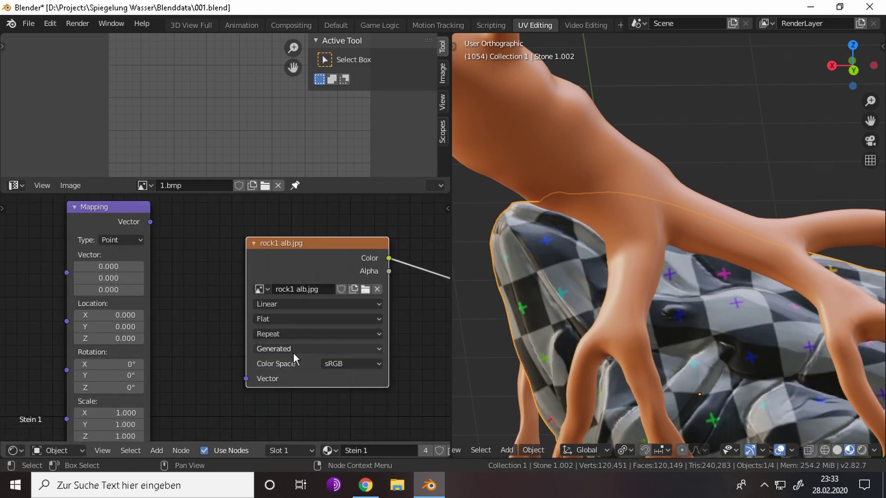
pyautogui.click(292, 352)
pyautogui.click(283, 412)
pyautogui.click(297, 345)
pyautogui.click(298, 364)
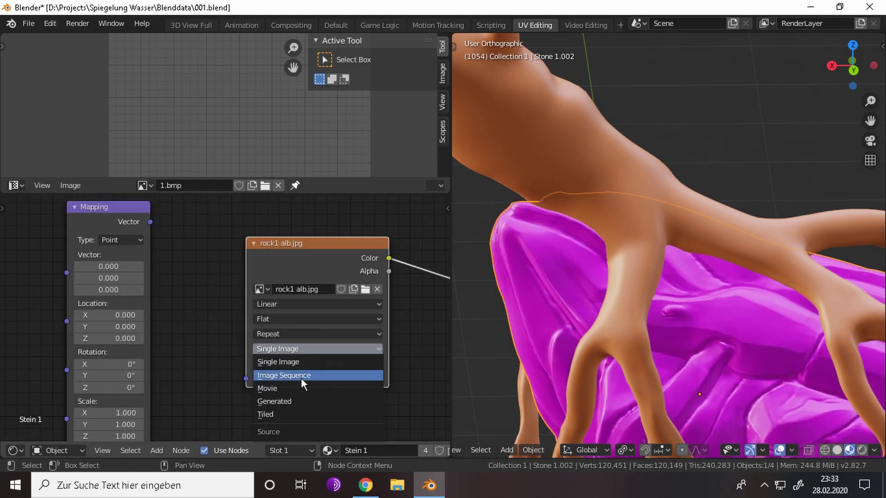
pyautogui.click(300, 376)
pyautogui.click(336, 352)
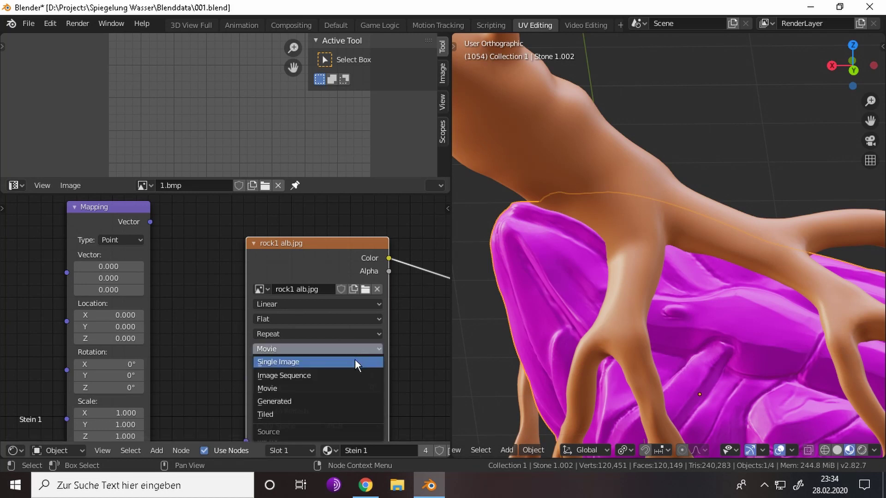
pyautogui.click(335, 366)
# - Cut the rock image's Color link to Base Color and bring up the Add node menu
pyautogui.scroll(2, 128, 227)
pyautogui.scroll(-3, 186, 340)
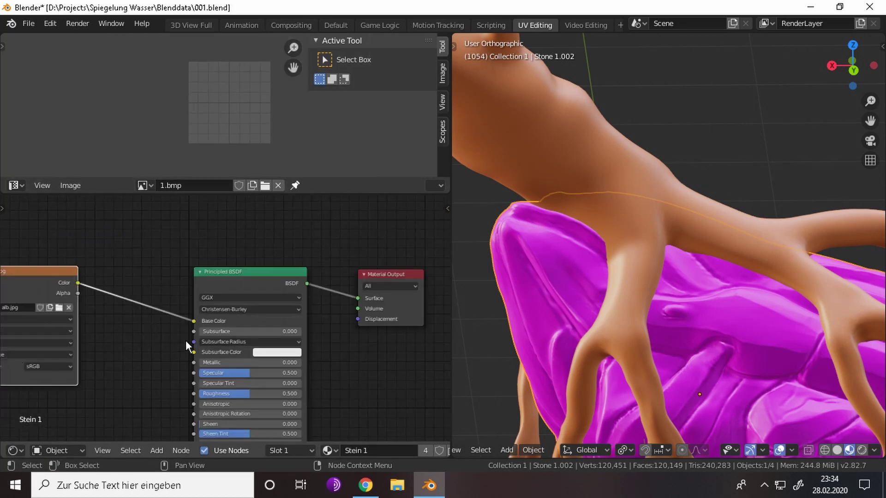
pyautogui.moveTo(194, 322); pyautogui.dragTo(161, 341)
pyautogui.keyDown('ctrl'); pyautogui.hscroll(-3, 160, 341); pyautogui.keyUp('ctrl')
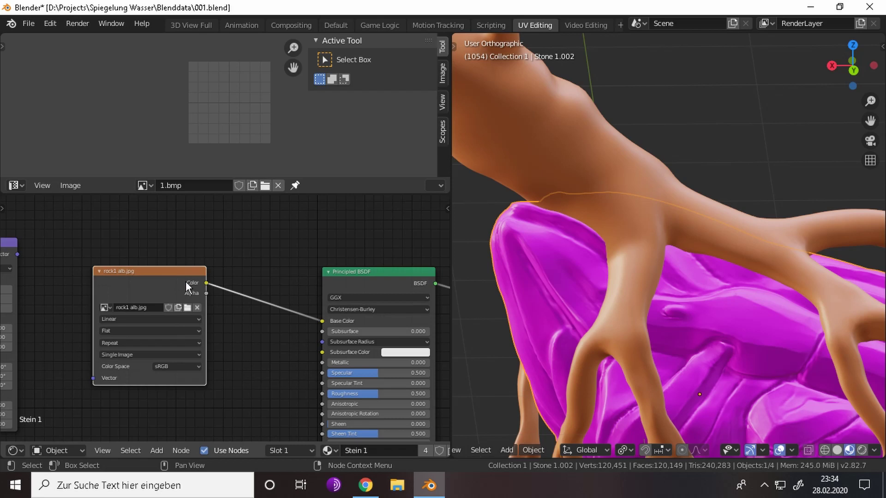
pyautogui.hotkey('shift', 'a')
pyautogui.moveTo(123, 256)
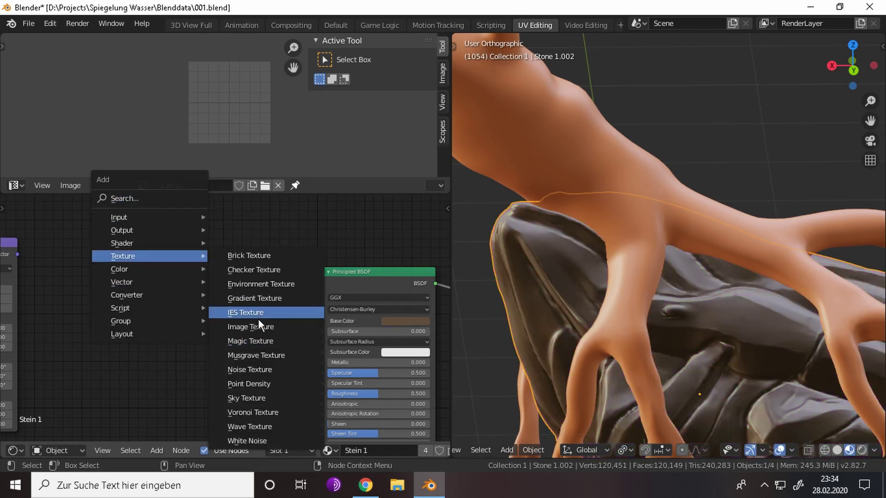
# - Add an Image Texture node loaded with rock1 alb.jpg from the rock 1 folder
pyautogui.click(260, 326)
pyautogui.click(284, 312)
pyautogui.click(246, 334)
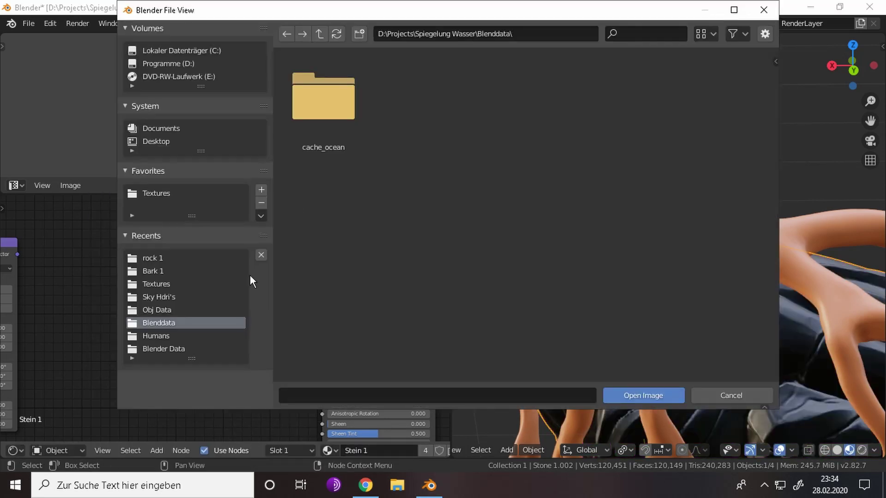
pyautogui.click(163, 259)
pyautogui.doubleClick(335, 124)
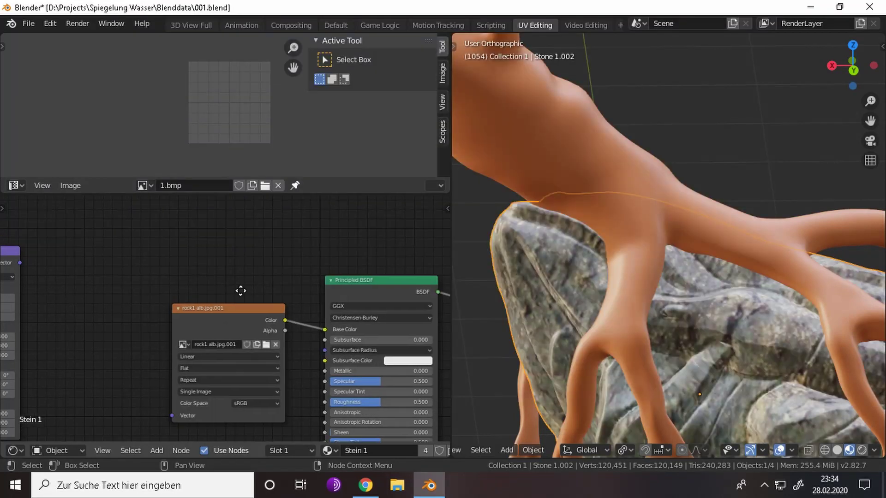
pyautogui.moveTo(235, 281); pyautogui.dragTo(243, 303, button='middle')
# - Scale up the stone's UV layout
pyautogui.press('s')
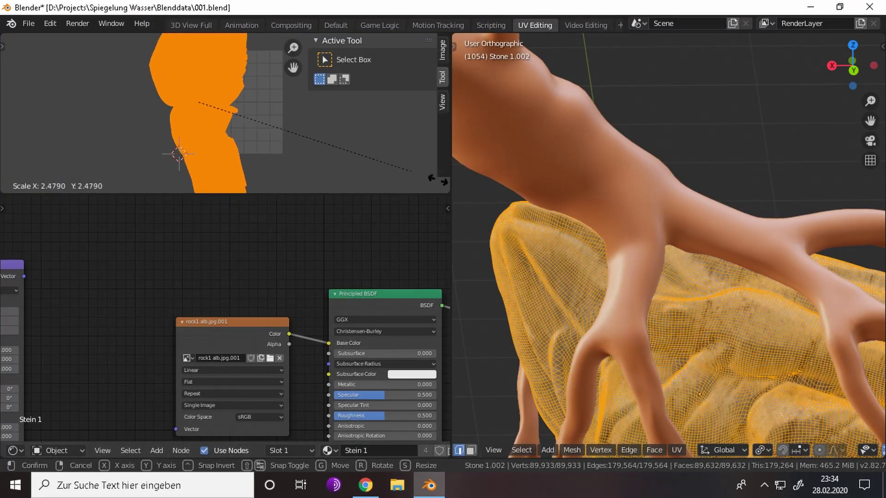
pyautogui.press('Return')
pyautogui.scroll(-4, 690, 316)
pyautogui.scroll(2, 308, 141)
pyautogui.scroll(-2, 45, 281)
pyautogui.scroll(2, 303, 122)
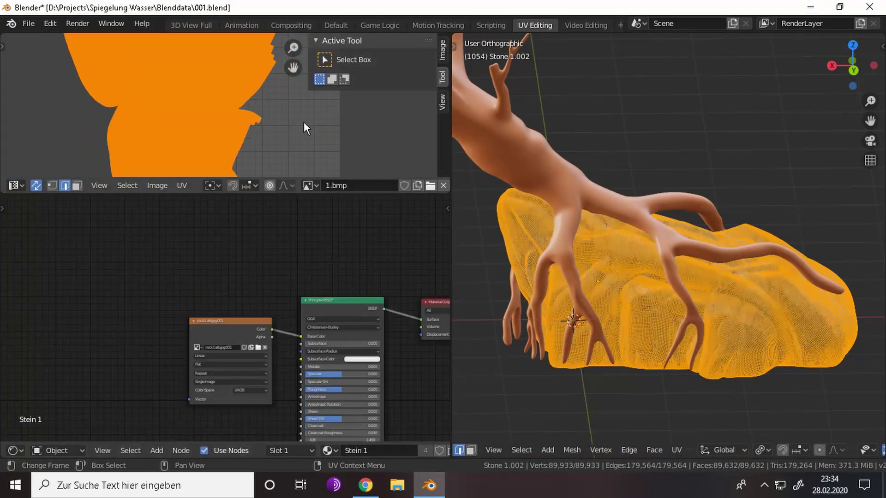
pyautogui.press('s')
pyautogui.press('Return')
# - Toggle the stone between Edit and Object Mode, finishing in Object Mode
pyautogui.press('Tab')
pyautogui.scroll(3, 616, 289)
pyautogui.scroll(2, 274, 348)
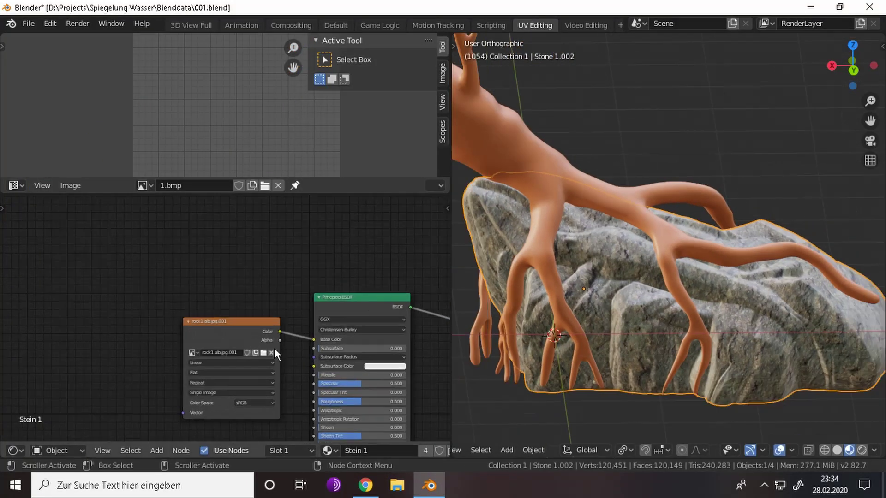
pyautogui.press('Tab')
pyautogui.scroll(-3, 323, 138)
pyautogui.press('Tab')
pyautogui.scroll(3, 646, 277)
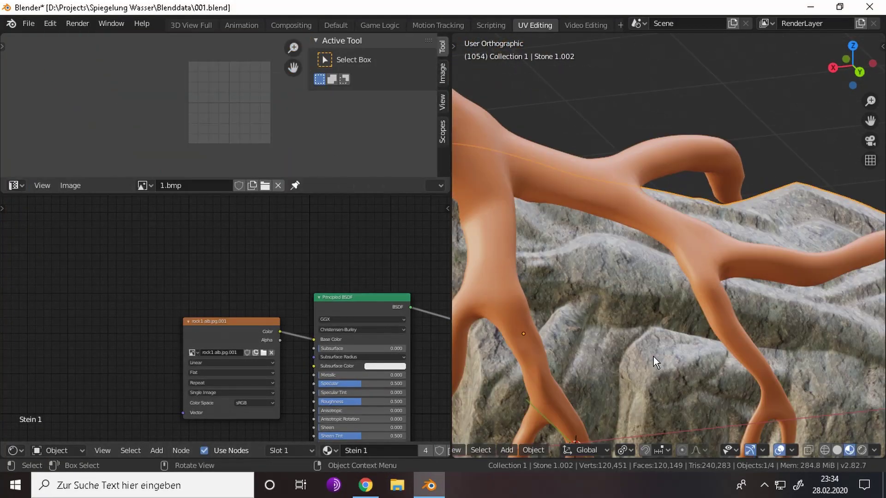
pyautogui.moveTo(322, 415); pyautogui.dragTo(386, 366, button='middle')
# - Set the Normal Map node's strength to 3
pyautogui.scroll(3, 387, 365)
pyautogui.click(391, 354)
pyautogui.write('2.0')
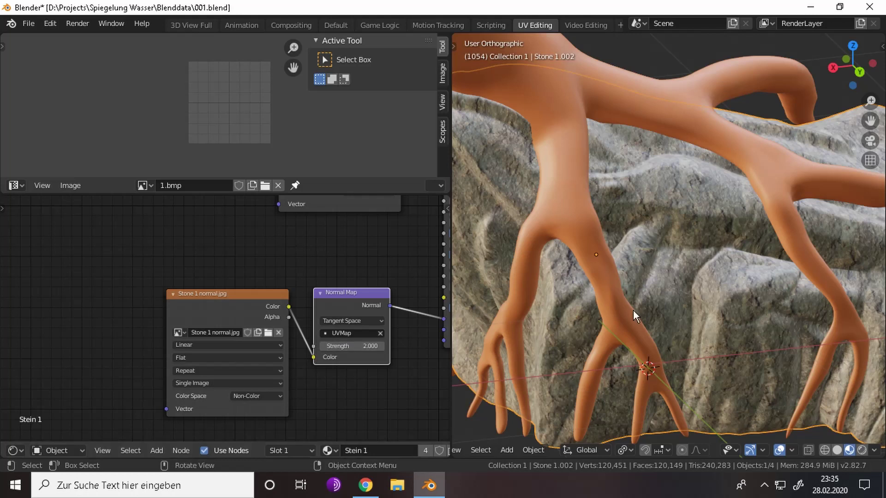
pyautogui.scroll(-4, 633, 310)
pyautogui.press('BackSpace')
pyautogui.press('BackSpace')
pyautogui.press('BackSpace')
pyautogui.write('3')
pyautogui.press('Return')
# - Rearrange the image nodes beside the shader
pyautogui.scroll(-2, 168, 360)
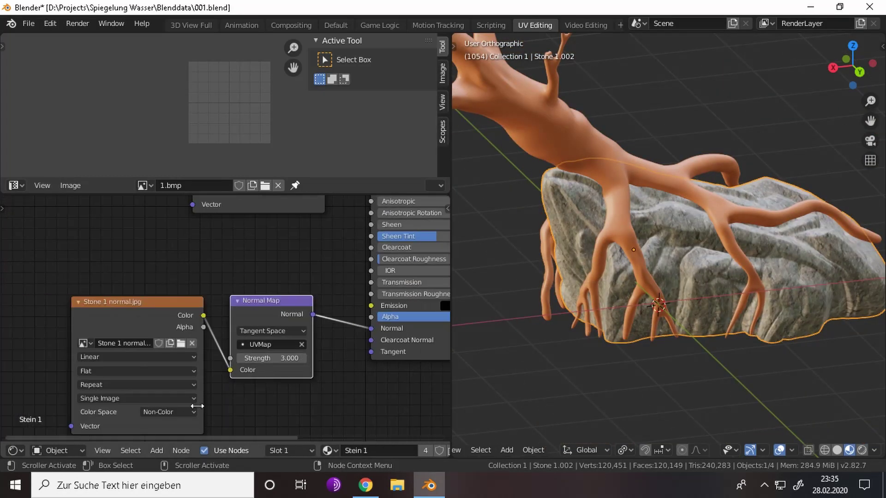
pyautogui.scroll(-2, 210, 297)
pyautogui.moveTo(97, 203); pyautogui.dragTo(97, 272)
pyautogui.scroll(-2, 231, 313)
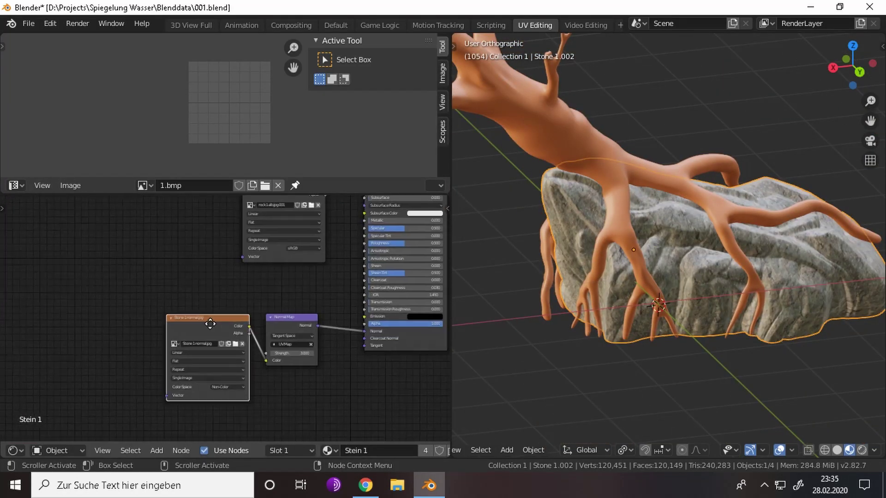
pyautogui.scroll(1, 282, 320)
pyautogui.hotkey('shift', 'a')
# - Shrink the stone's UV layout to about 0.575 scale in Edit Mode
pyautogui.press('Tab')
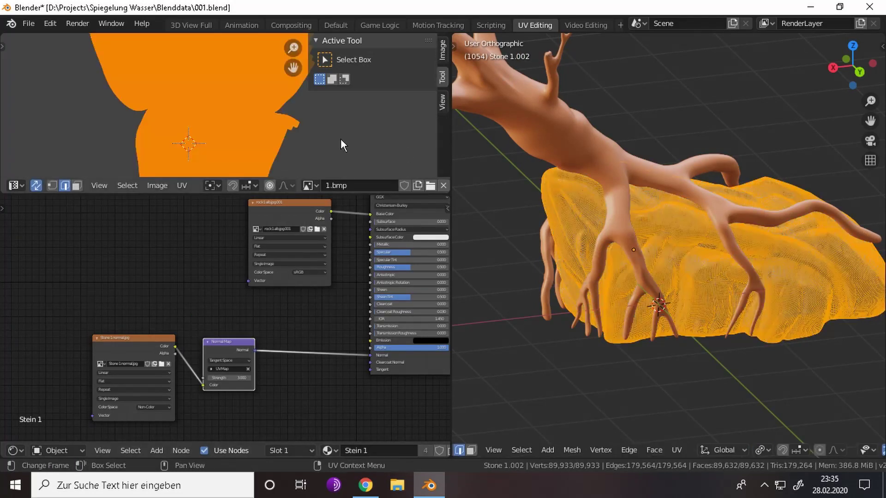
pyautogui.press('s')
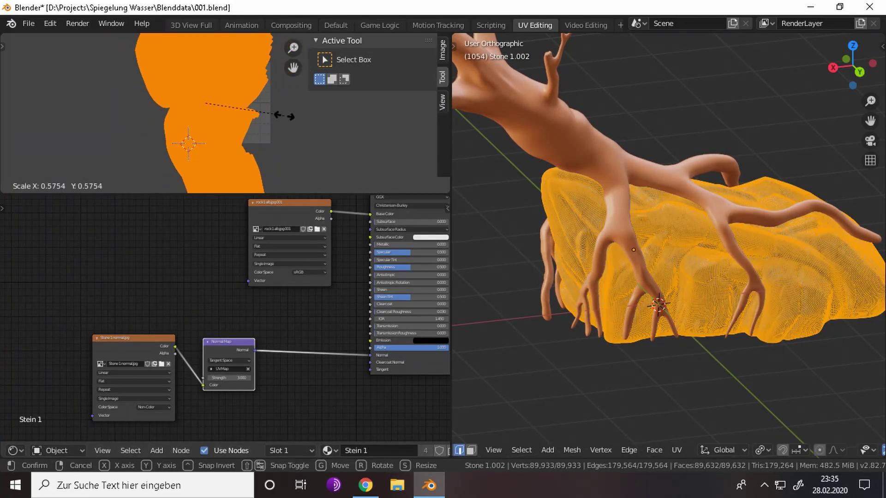
pyautogui.click(281, 115)
pyautogui.press('Tab')
# - Move the texture nodes to the left and bring up the Add node menu
pyautogui.scroll(2, 608, 253)
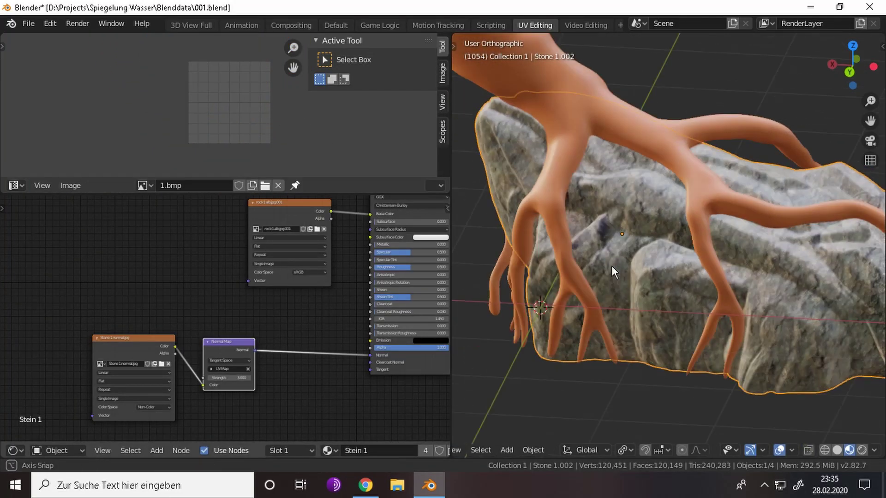
pyautogui.scroll(2, 300, 239)
pyautogui.press('g')
pyautogui.click(27, 308)
pyautogui.hotkey('shift', 'a')
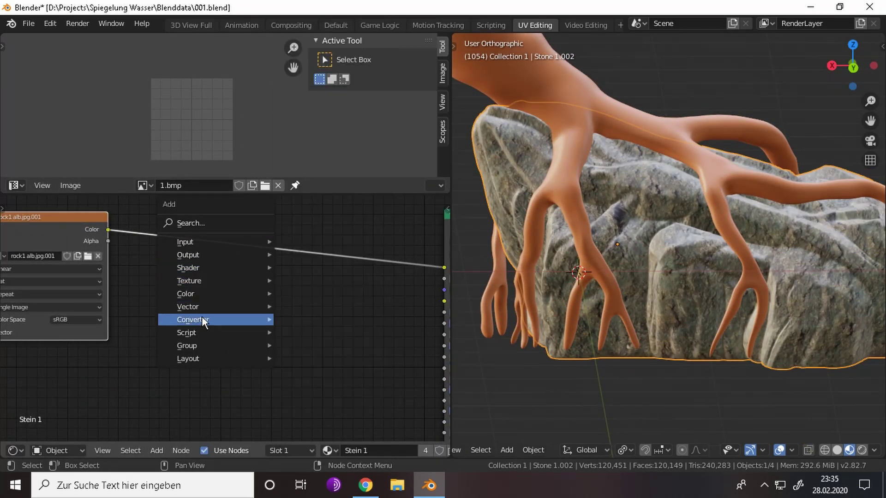
# - Add a ColorRamp node and detach the link from its Fac input
pyautogui.click(326, 147)
pyautogui.click(232, 217)
pyautogui.scroll(2, 300, 328)
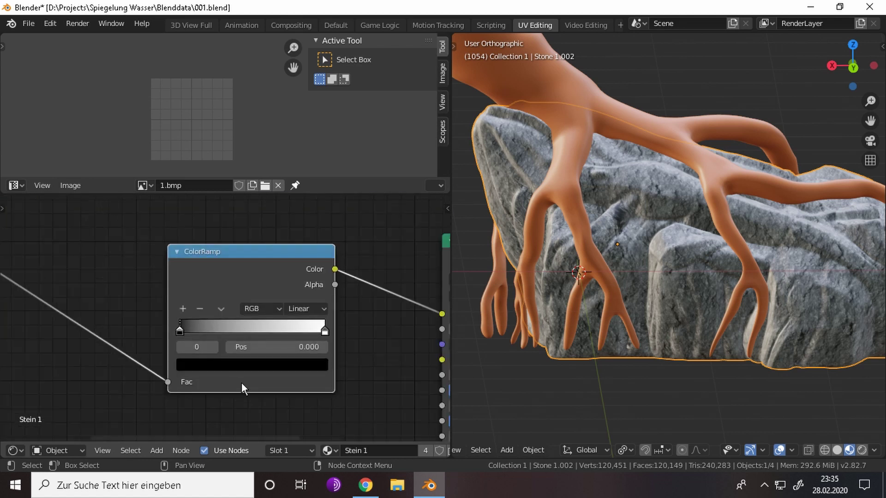
pyautogui.moveTo(167, 381); pyautogui.dragTo(424, 331)
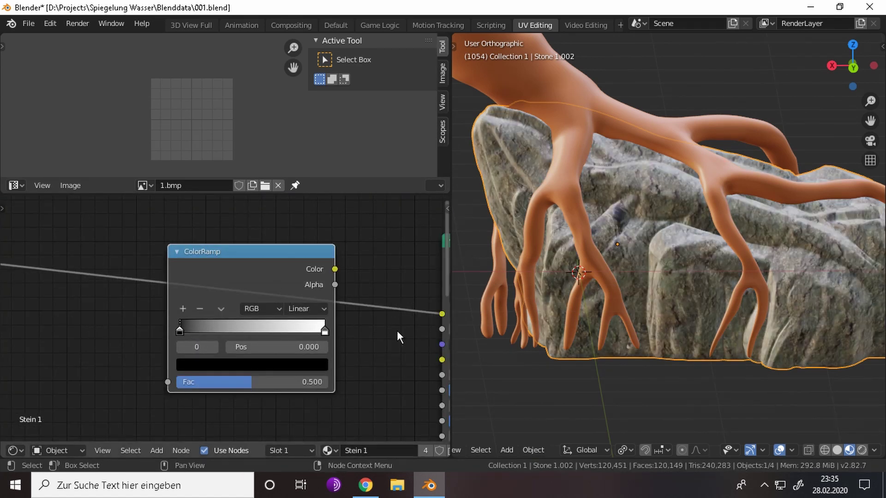
pyautogui.scroll(-2, 397, 330)
# - Insert an RGB Curves node on the colour link and bow its red curve upward
pyautogui.hotkey('shift', 'a')
pyautogui.moveTo(107, 279)
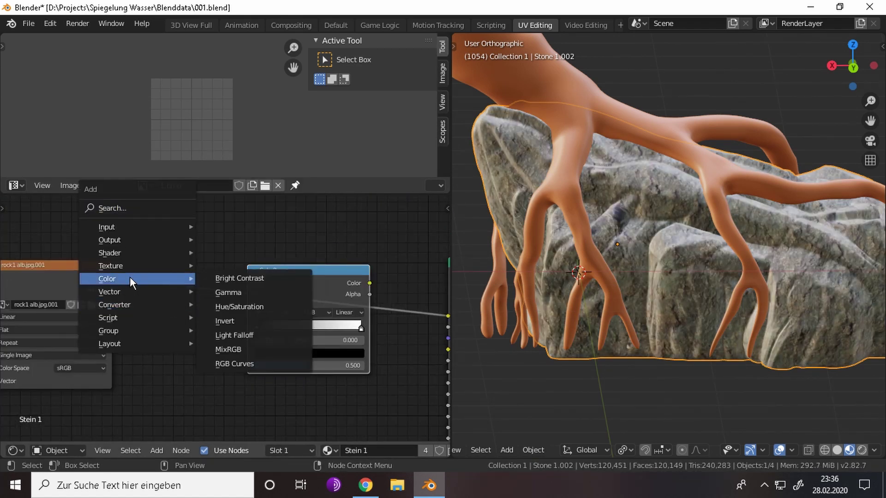
pyautogui.click(260, 362)
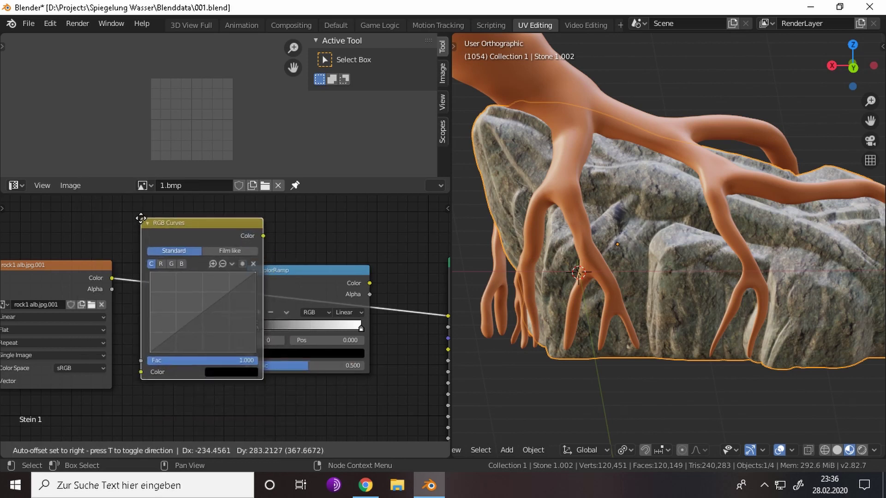
pyautogui.click(152, 218)
pyautogui.moveTo(203, 321)
pyautogui.mouseDown()
pyautogui.moveTo(207, 289)
pyautogui.moveTo(225, 297)
pyautogui.moveTo(227, 313)
pyautogui.mouseUp()
# - Try adding a point on the blue curve, then undo it
pyautogui.click(187, 265)
pyautogui.click(193, 264)
pyautogui.click(179, 340)
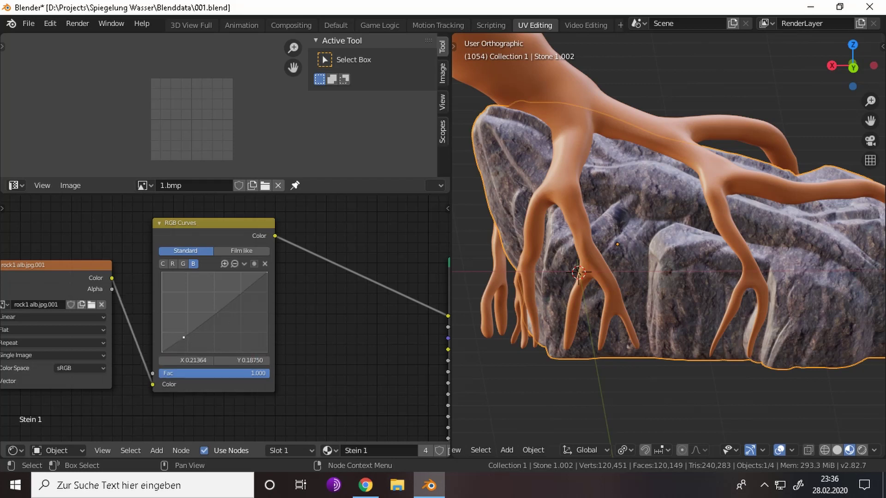
pyautogui.moveTo(179, 340); pyautogui.dragTo(176, 338)
pyautogui.hotkey('ctrl', 'z')
# - Lower the C curve's top end to about 0.84 and set the curves to Film like
pyautogui.moveTo(267, 273); pyautogui.dragTo(269, 287)
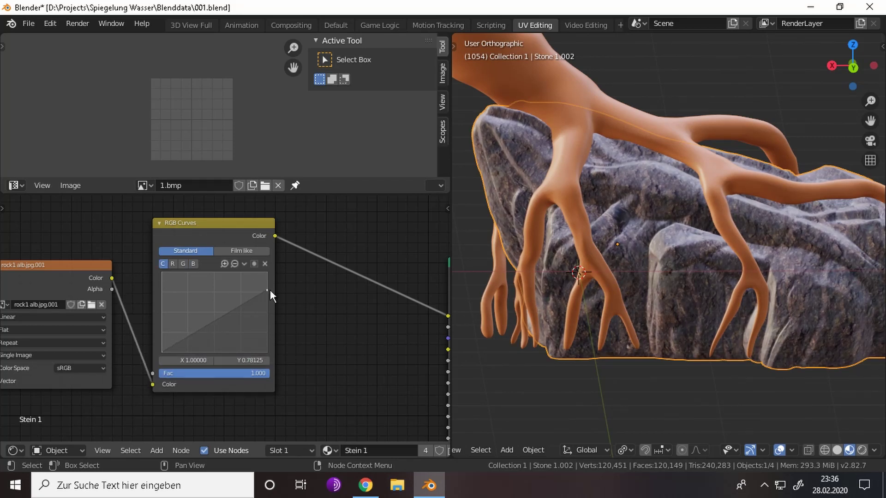
pyautogui.moveTo(636, 295)
pyautogui.mouseDown(button='middle')
pyautogui.moveTo(694, 320)
pyautogui.moveTo(743, 301)
pyautogui.mouseUp(button='middle')
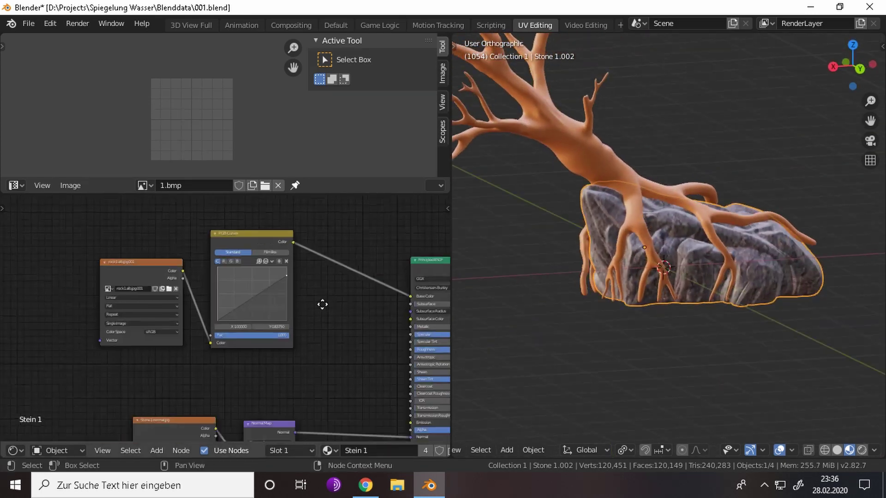
pyautogui.moveTo(263, 318); pyautogui.dragTo(369, 277, button='middle')
pyautogui.click(349, 221)
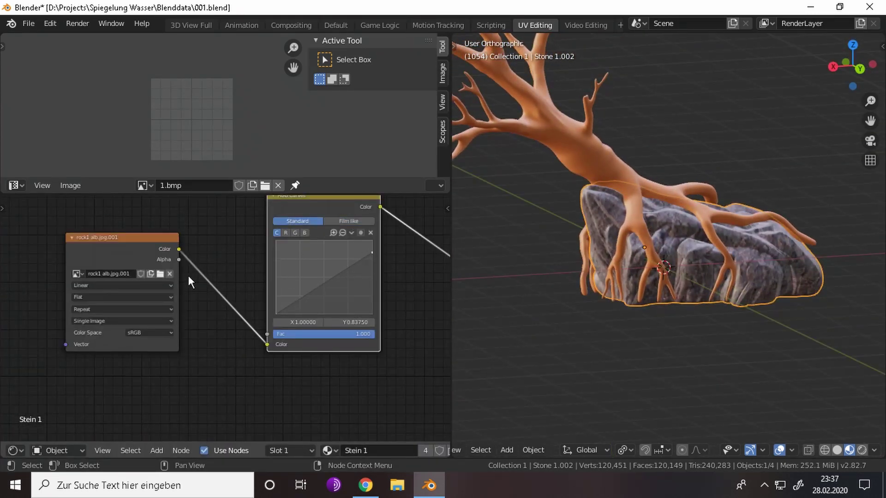
# - Add a point to the blue curve and move it to the middle
pyautogui.scroll(4, 541, 272)
pyautogui.click(305, 232)
pyautogui.click(297, 303)
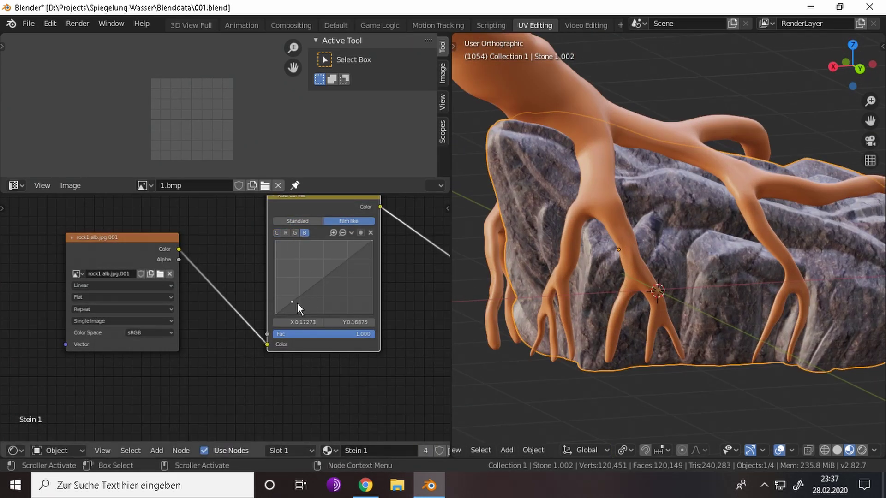
pyautogui.click(293, 303)
pyautogui.moveTo(293, 303); pyautogui.dragTo(327, 277)
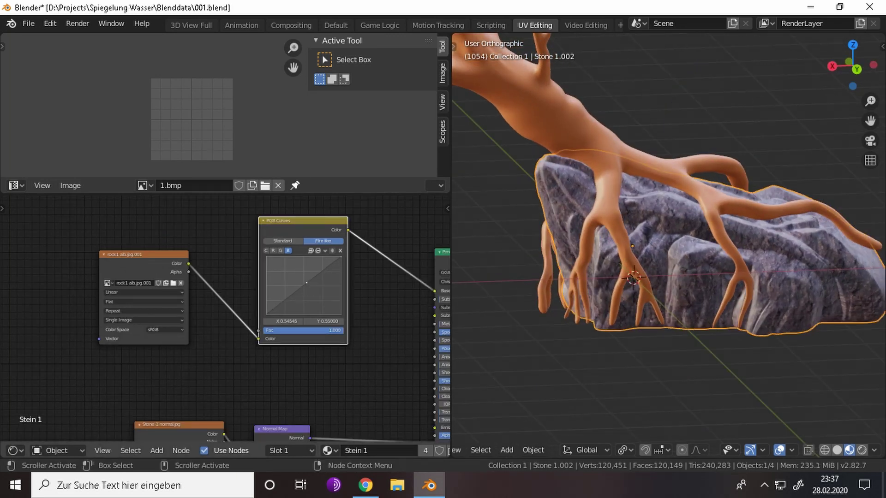
# - Delete and restore the RGB Curves node, then bend the blue curve upward with a second point
pyautogui.rightClick(306, 284)
pyautogui.click(296, 304)
pyautogui.hotkey('ctrl', 'z')
pyautogui.scroll(2, 337, 288)
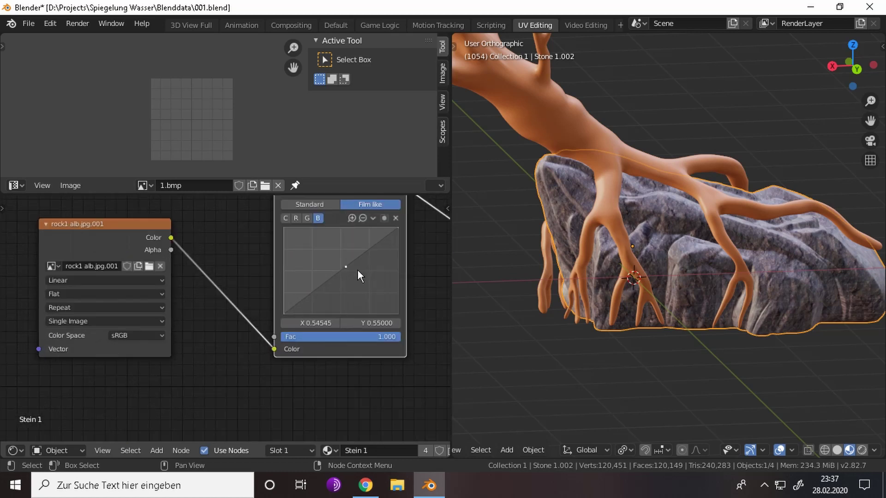
pyautogui.moveTo(358, 272); pyautogui.dragTo(379, 237)
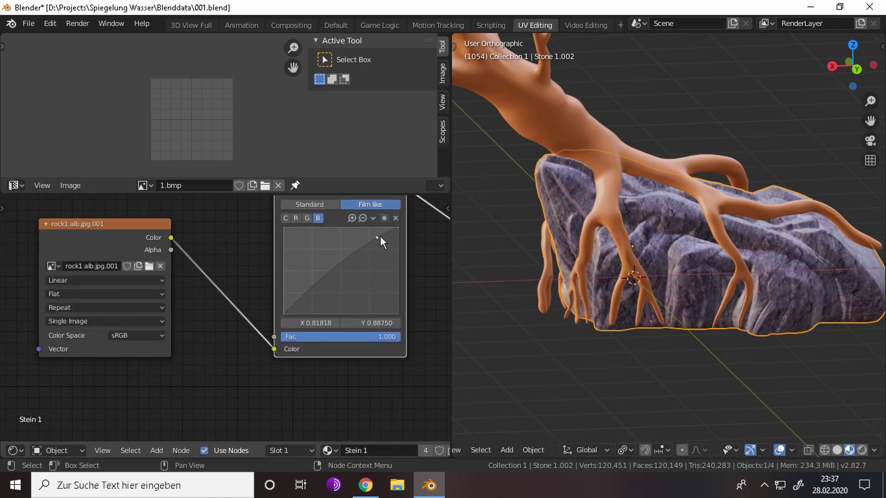
pyautogui.click(321, 281)
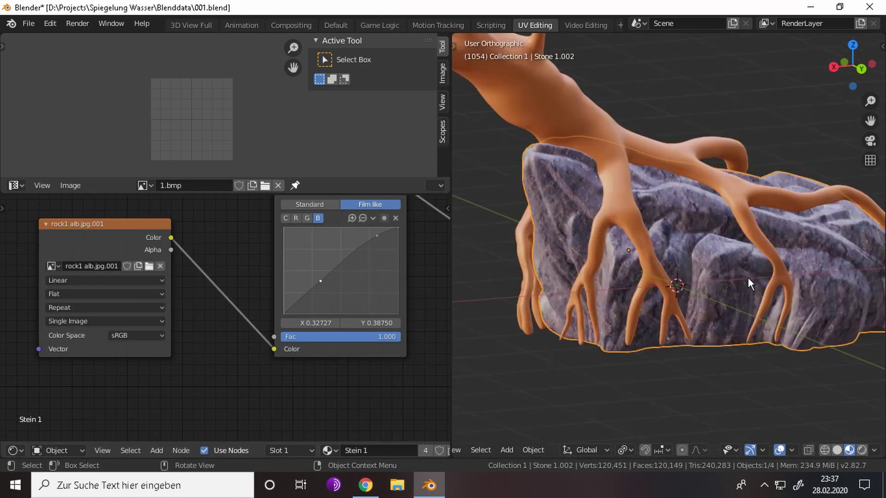
pyautogui.scroll(-3, 248, 353)
pyautogui.scroll(-2, 247, 288)
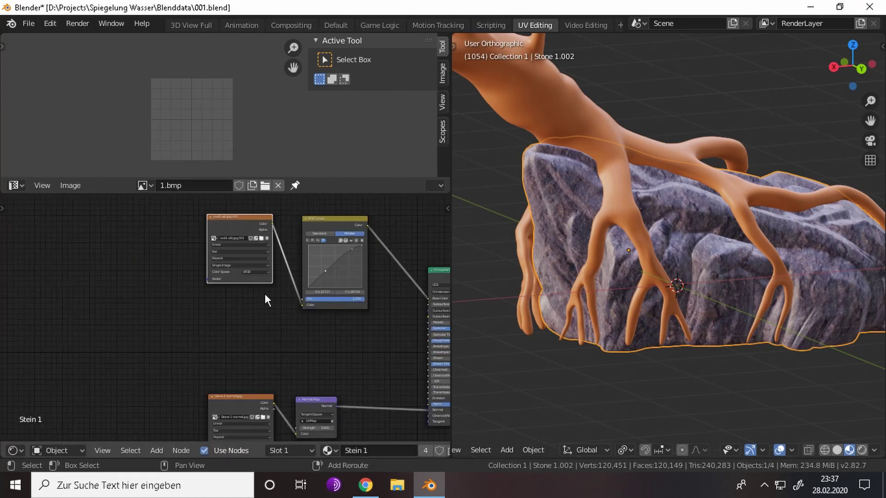
# - Duplicate the rock image node and load rock1 ao.jpg into the copy
pyautogui.hotkey('shift', 'd')
pyautogui.click(266, 379)
pyautogui.scroll(2, 277, 332)
pyautogui.click(281, 325)
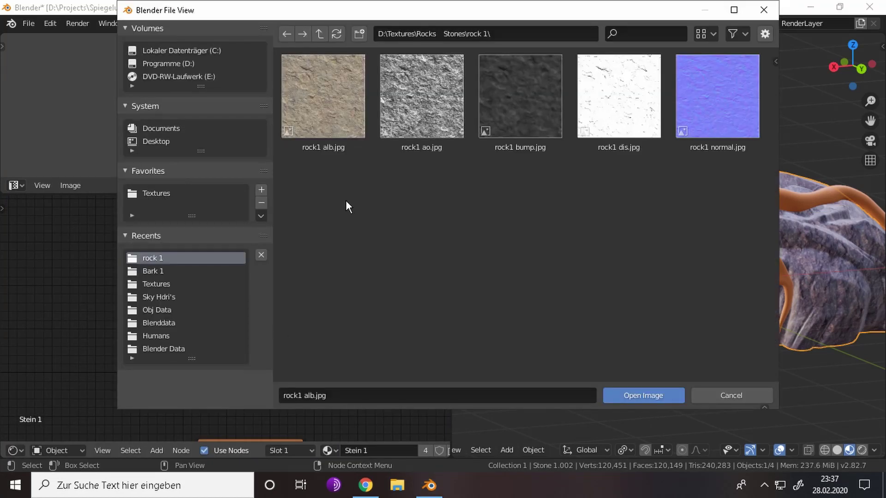
pyautogui.doubleClick(427, 124)
pyautogui.scroll(2, 306, 333)
# - Move the RGB Curves node aside and add a Mix Shader found by searching 'mix'
pyautogui.moveTo(232, 249); pyautogui.dragTo(153, 203)
pyautogui.hotkey('shift', 'a')
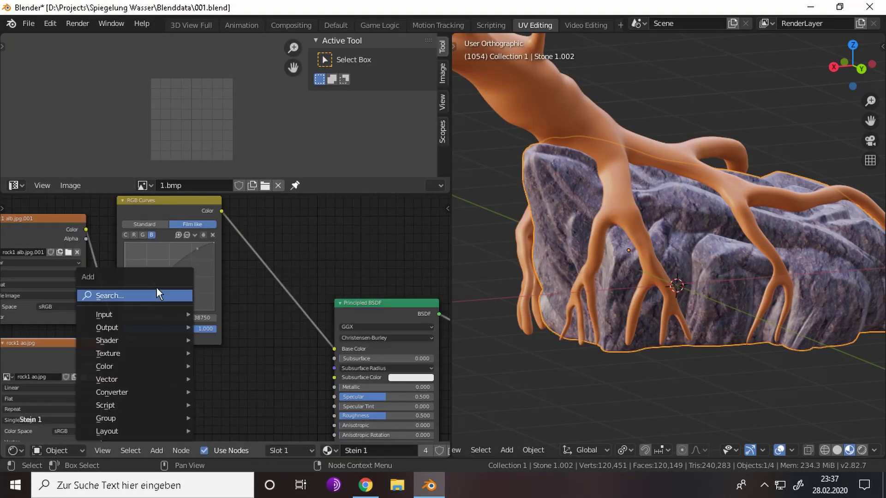
pyautogui.click(156, 295)
pyautogui.write('mix')
pyautogui.press('Return')
# - Drop the Mix Shader on the curves link at factor 0.9 and wire rock1 ao into it
pyautogui.click(269, 326)
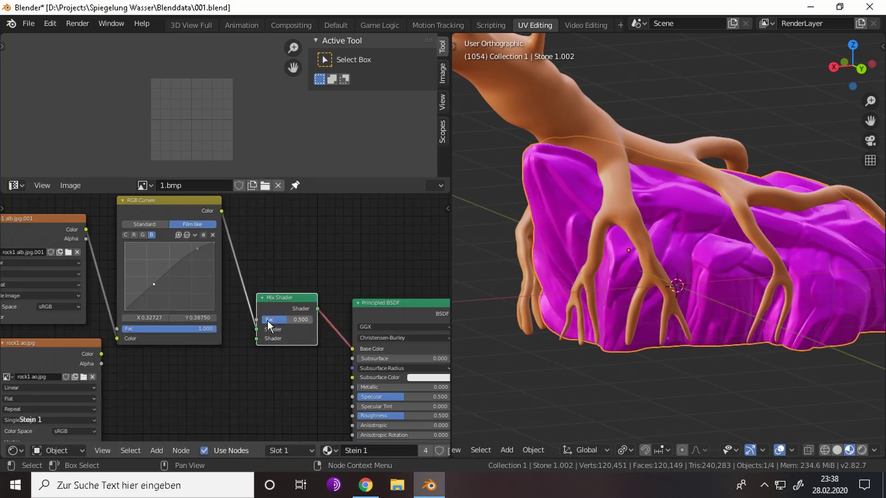
pyautogui.doubleClick(277, 320)
pyautogui.write('0.9')
pyautogui.press('Return')
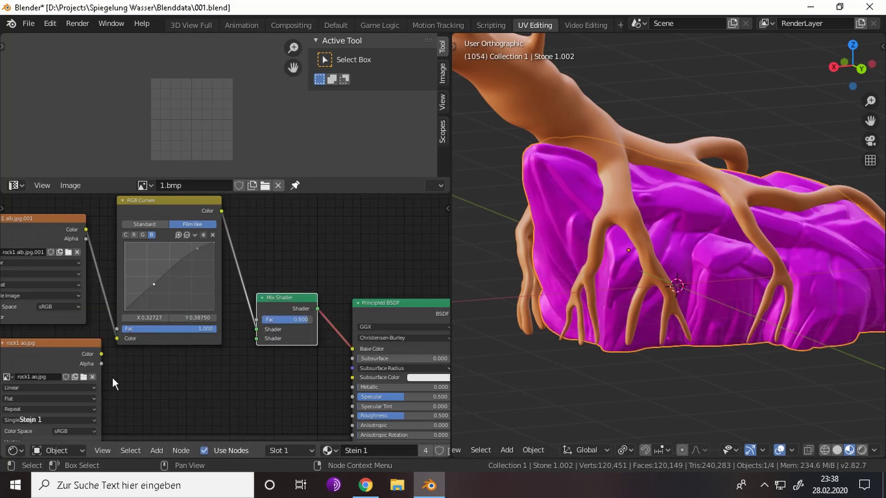
pyautogui.moveTo(101, 354); pyautogui.dragTo(256, 339)
pyautogui.moveTo(352, 349); pyautogui.dragTo(340, 353)
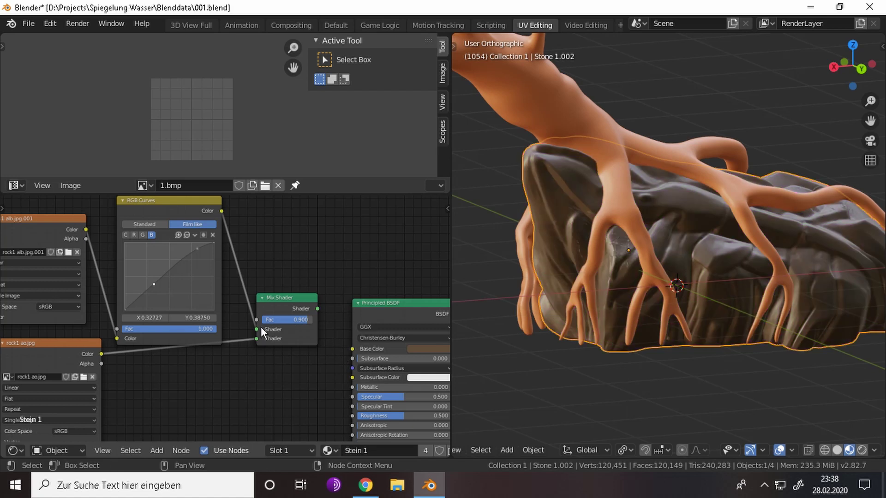
pyautogui.moveTo(256, 320); pyautogui.dragTo(352, 349)
pyautogui.moveTo(271, 299); pyautogui.dragTo(254, 343)
# - Rearrange the RGB Curves and Mix Shader nodes, then delete the Mix Shader
pyautogui.moveTo(167, 339)
pyautogui.mouseDown(button='middle')
pyautogui.moveTo(176, 358)
pyautogui.moveTo(206, 358)
pyautogui.mouseUp(button='middle')
pyautogui.moveTo(296, 340); pyautogui.dragTo(125, 351)
pyautogui.moveTo(184, 199); pyautogui.dragTo(279, 211)
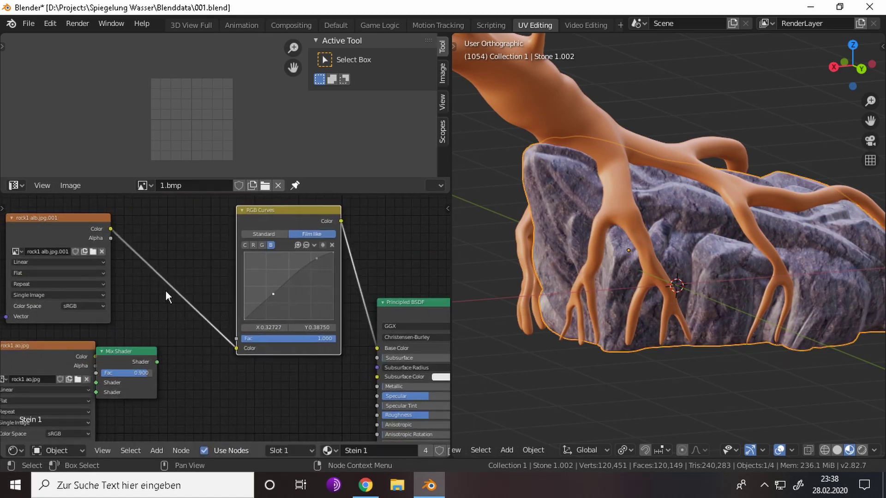
pyautogui.moveTo(157, 361); pyautogui.dragTo(236, 347)
pyautogui.moveTo(131, 353); pyautogui.dragTo(184, 311)
pyautogui.moveTo(111, 228); pyautogui.dragTo(148, 343)
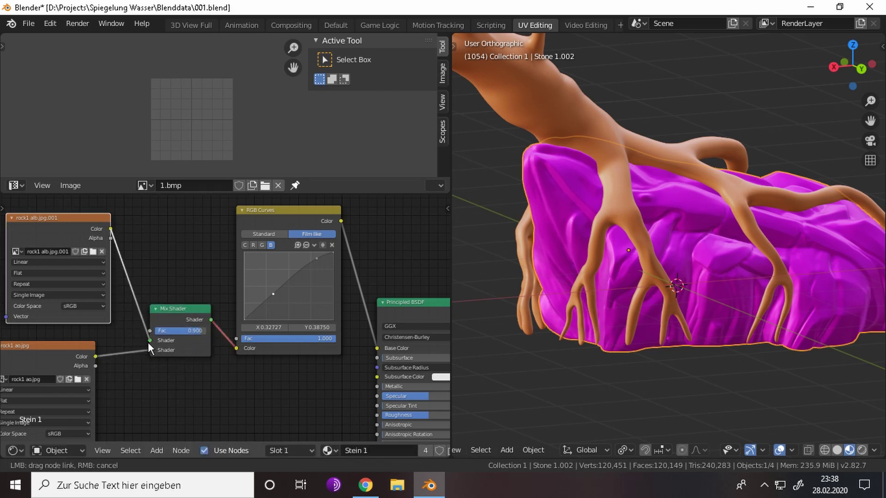
pyautogui.click(184, 306)
pyautogui.hotkey('ctrl', 'x')
# - Add a MixRGB node on the Base Color link, fed by the rock1 ao colour
pyautogui.moveTo(95, 357); pyautogui.dragTo(253, 372)
pyautogui.hotkey('shift', 'a')
pyautogui.write('mix')
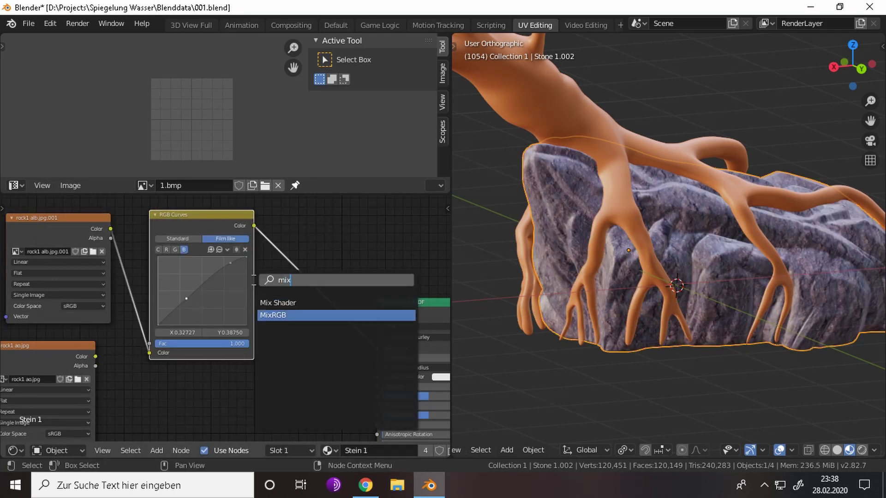
pyautogui.press('Return')
pyautogui.click(295, 278)
pyautogui.moveTo(95, 356); pyautogui.dragTo(296, 347)
# - Collapse RGB Curves, bring rock1 ao.jpg into view, and lower the Mix factor to 0.208
pyautogui.scroll(1, 376, 334)
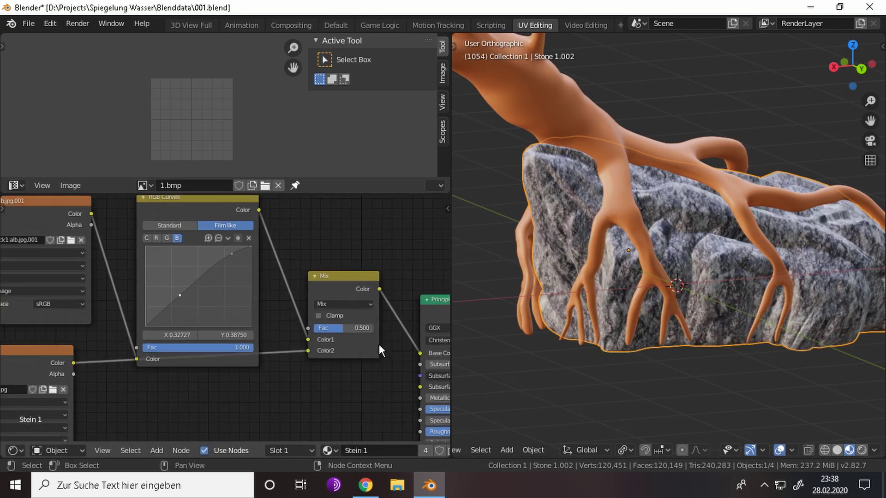
pyautogui.moveTo(217, 227); pyautogui.dragTo(215, 216)
pyautogui.press('h')
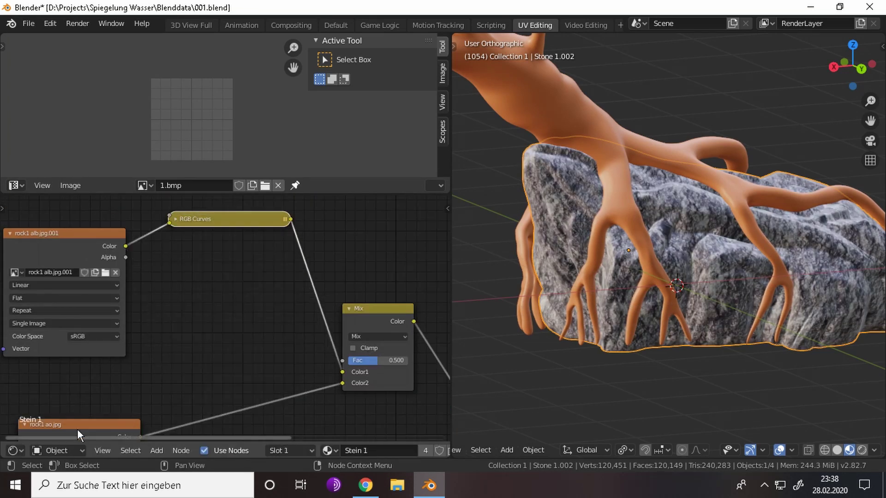
pyautogui.moveTo(77, 429); pyautogui.dragTo(72, 378)
pyautogui.moveTo(383, 361); pyautogui.dragTo(364, 360)
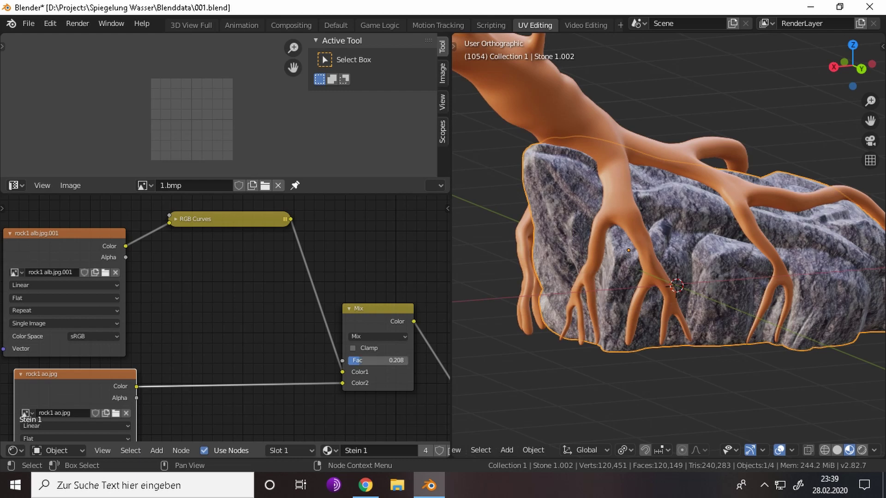
# - Set the Mix node factor to 0.15
pyautogui.click(369, 336)
pyautogui.moveTo(359, 361); pyautogui.dragTo(387, 360)
pyautogui.click(378, 361)
pyautogui.write('0.15')
pyautogui.press('Return')
# - Collapse and arrange the image texture, Mix and RGB Curves nodes
pyautogui.scroll(-3, 276, 290)
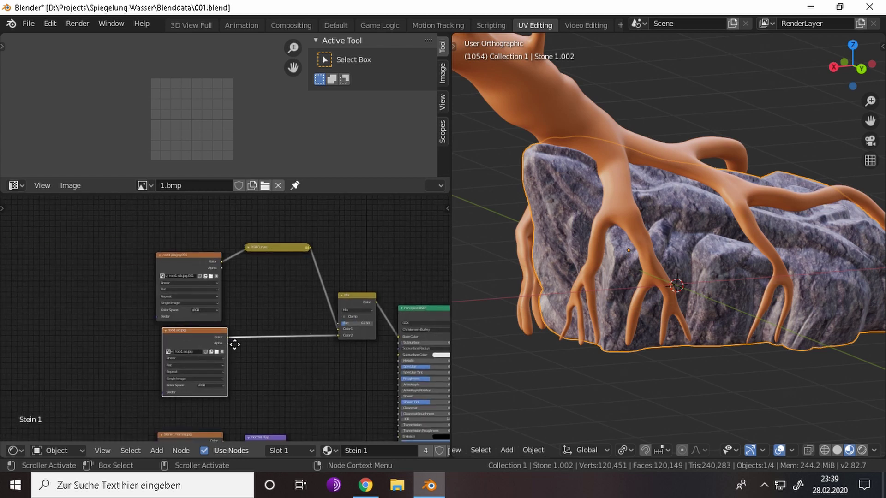
pyautogui.moveTo(234, 344); pyautogui.dragTo(248, 327)
pyautogui.click(179, 313)
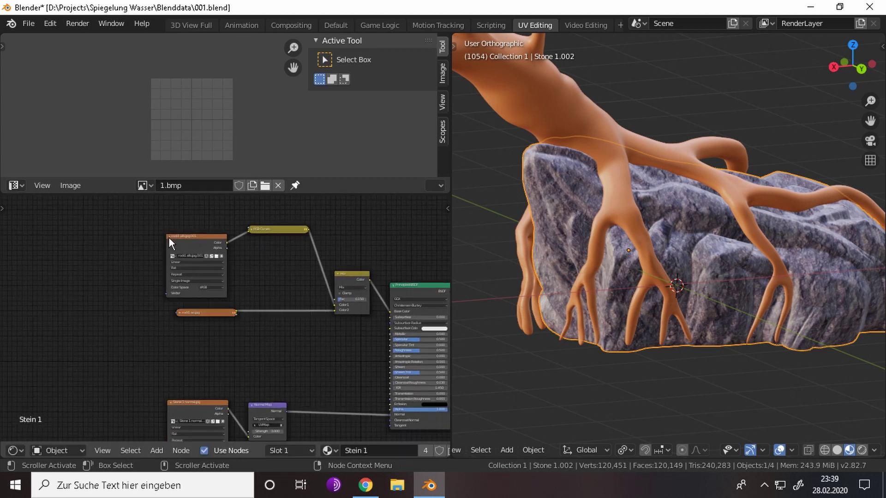
pyautogui.click(169, 237)
pyautogui.moveTo(273, 232); pyautogui.dragTo(287, 267)
pyautogui.moveTo(203, 310); pyautogui.dragTo(219, 286)
pyautogui.click(337, 273)
pyautogui.keyDown('shift'); pyautogui.scroll(-5, 277, 258); pyautogui.keyUp('shift')
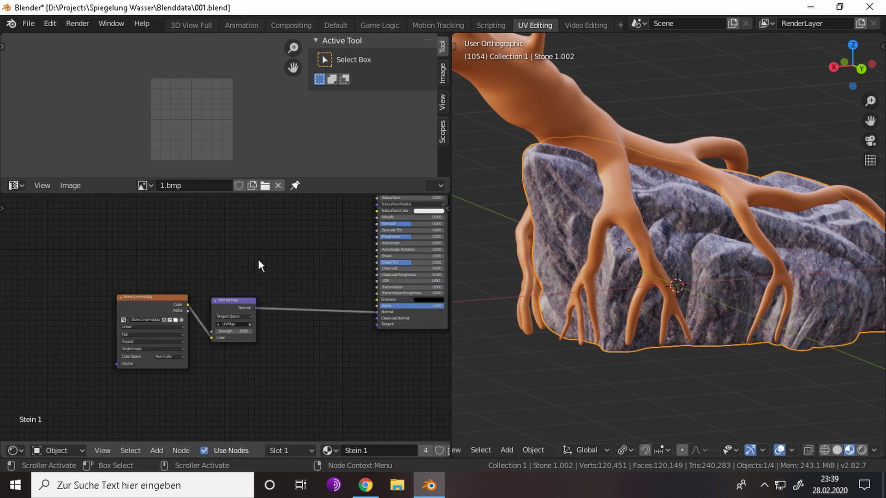
pyautogui.hotkey('shift', 'a')
pyautogui.keyDown('shift'); pyautogui.scroll(5, 277, 323); pyautogui.keyUp('shift')
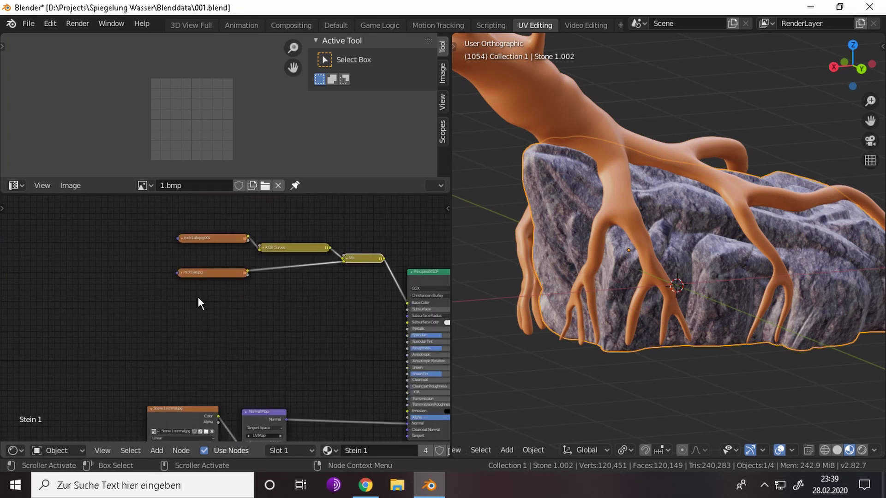
# - Duplicate the rock1 ao image node and place the copy near the Principled BSDF
pyautogui.click(181, 272)
pyautogui.scroll(3, 231, 323)
pyautogui.hotkey('shift', 'd')
pyautogui.click(386, 423)
pyautogui.click(153, 247)
pyautogui.scroll(-2, 156, 258)
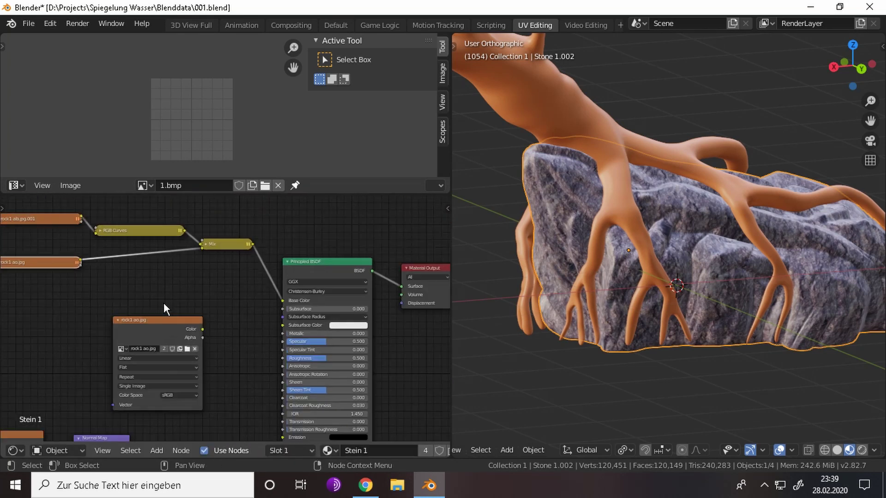
pyautogui.moveTo(164, 303)
pyautogui.mouseDown(button='middle')
pyautogui.moveTo(172, 268)
pyautogui.moveTo(266, 295)
pyautogui.mouseUp(button='middle')
pyautogui.moveTo(258, 318); pyautogui.dragTo(134, 285)
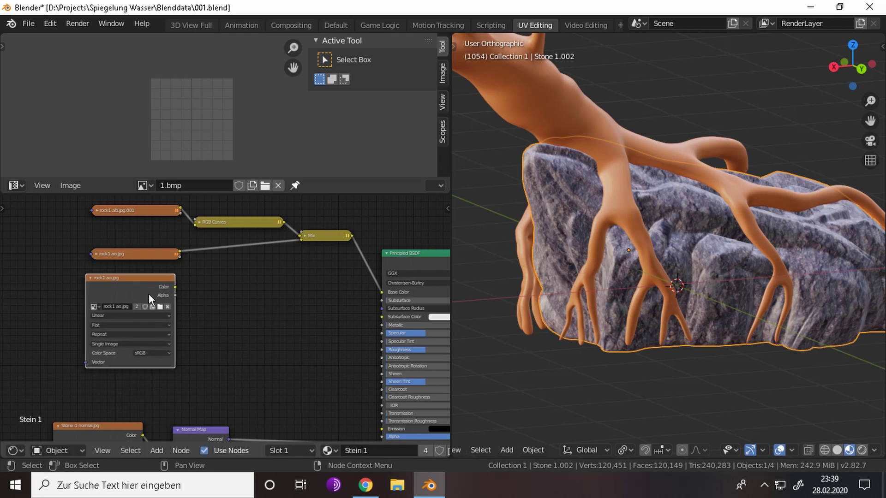
# - Load rock1 bump.jpg into the copied node and set its colour space to Non-Color
pyautogui.click(161, 306)
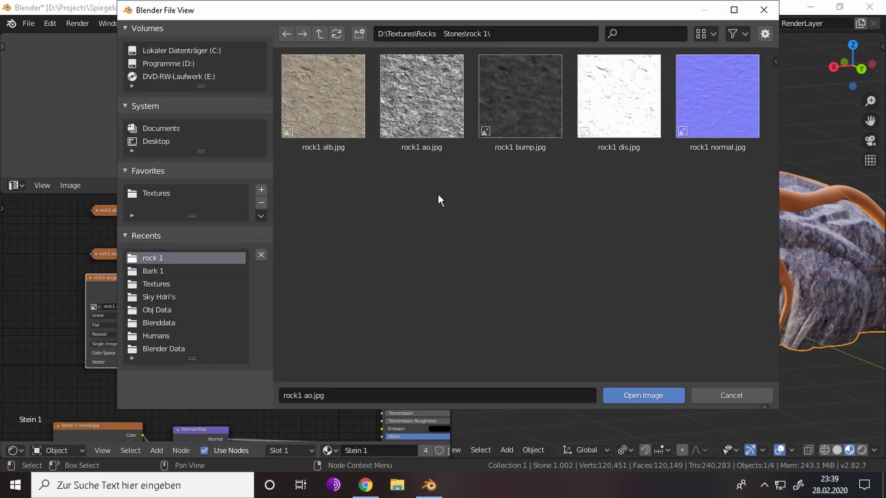
pyautogui.doubleClick(526, 121)
pyautogui.click(267, 327)
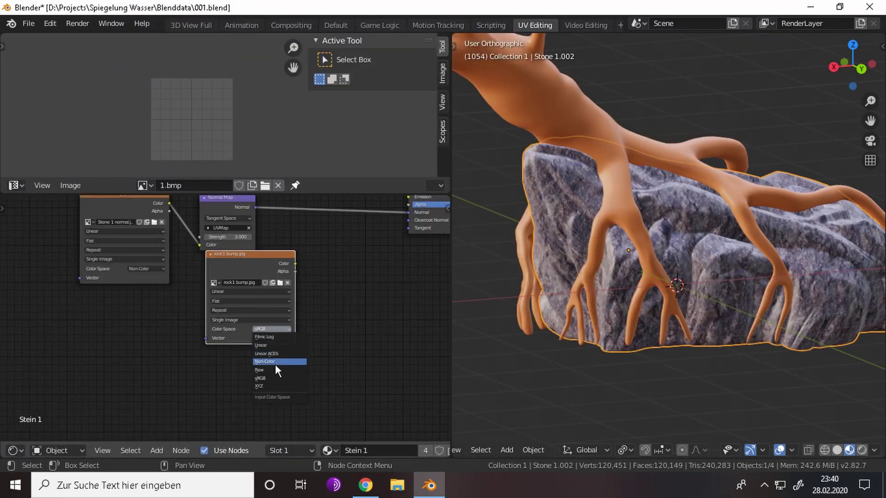
pyautogui.click(275, 362)
# - Add a Bump node on the Normal link and connect the normal image to the Normal Map
pyautogui.moveTo(299, 250); pyautogui.dragTo(208, 323, button='middle')
pyautogui.hotkey('shift', 'a')
pyautogui.click(209, 316)
pyautogui.write('bump')
pyautogui.press('Return')
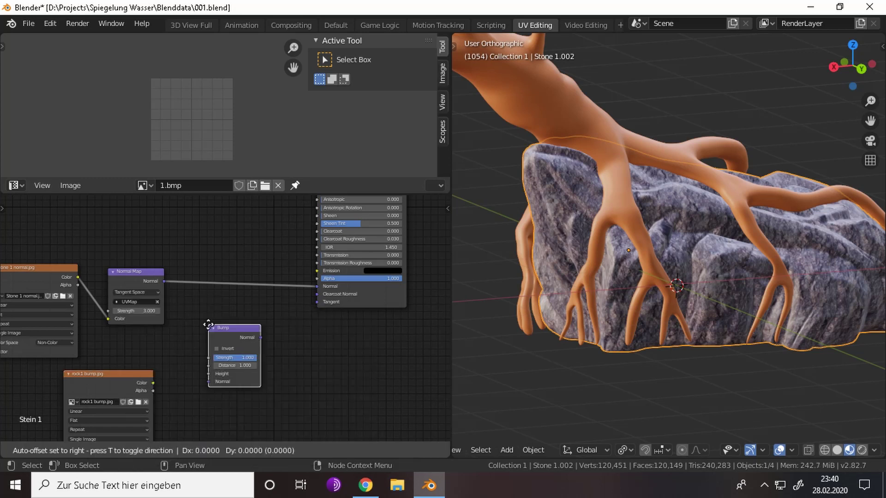
pyautogui.click(243, 332)
pyautogui.scroll(2, 243, 331)
pyautogui.moveTo(202, 297); pyautogui.dragTo(200, 368, button='middle')
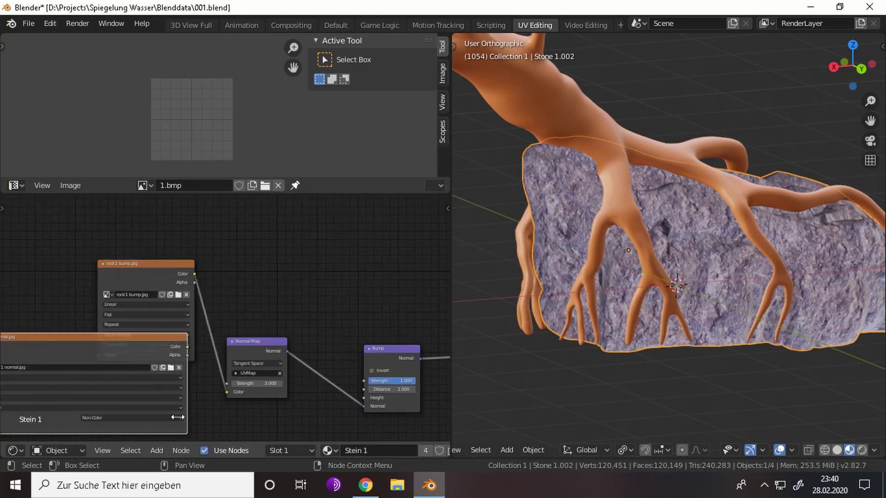
# - Link the rock1 bump.jpg colour into the Bump node's Height and tidy the nodes
pyautogui.moveTo(51, 347); pyautogui.dragTo(227, 392)
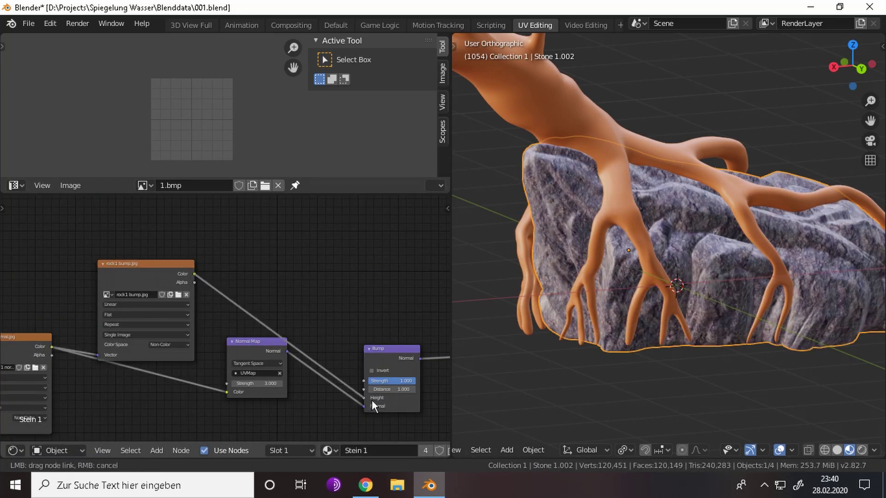
pyautogui.moveTo(371, 400); pyautogui.dragTo(372, 401)
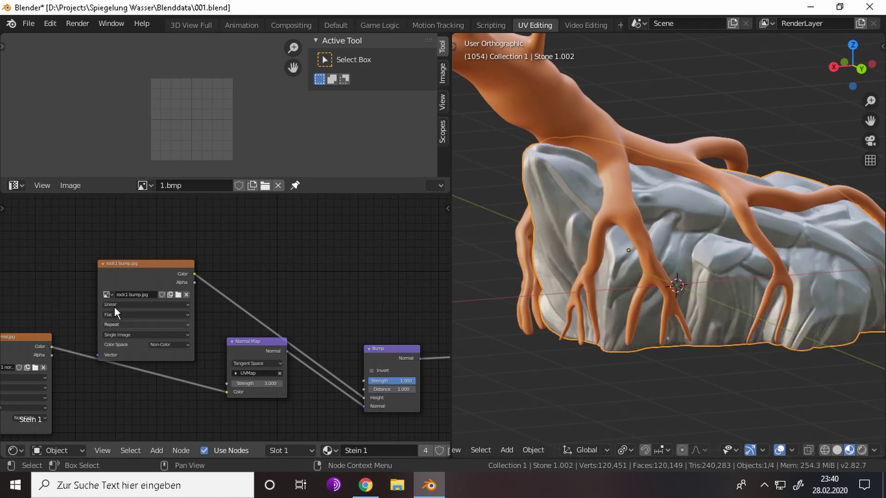
pyautogui.moveTo(156, 348); pyautogui.dragTo(214, 306)
pyautogui.scroll(2, 215, 306)
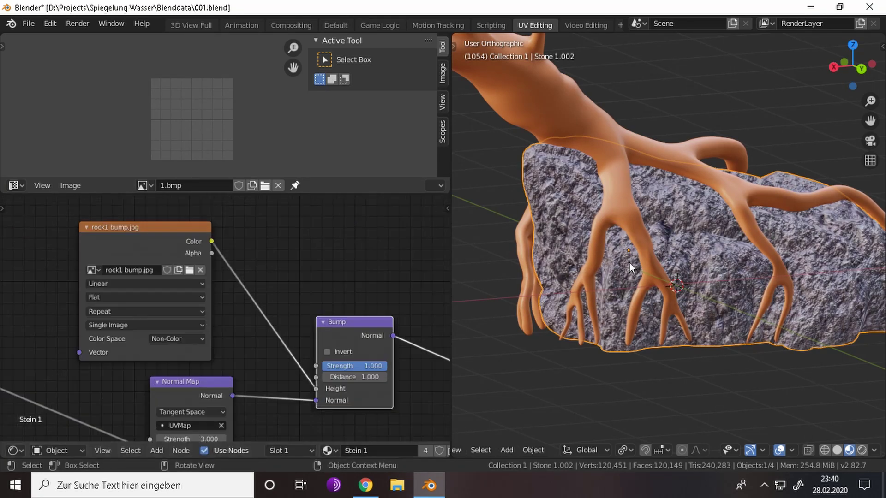
# - Scale up the stone's UVs in Edit Mode
pyautogui.press('Tab')
pyautogui.press('Tab')
pyautogui.press('Tab')
pyautogui.press('s')
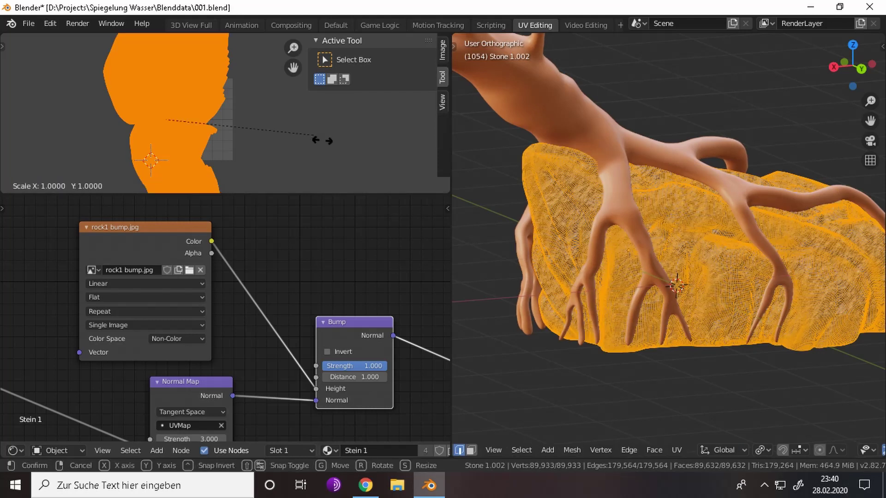
pyautogui.click(338, 145)
pyautogui.press('Tab')
pyautogui.scroll(1, 279, 345)
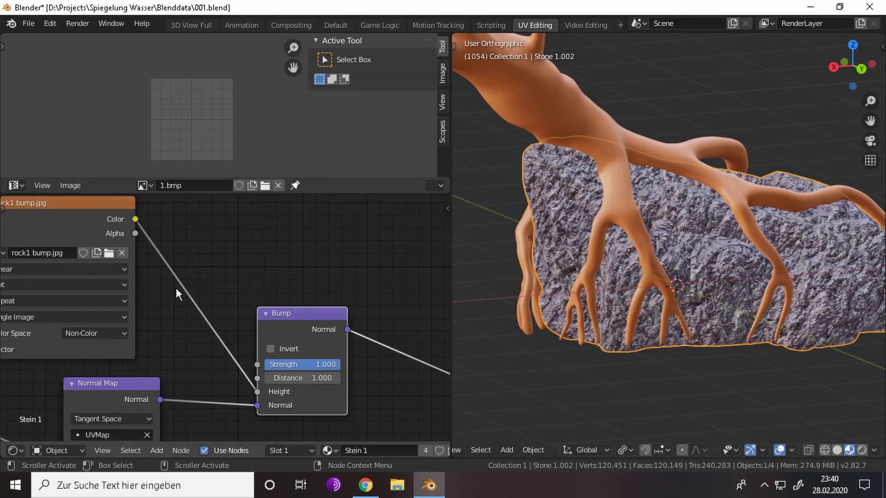
pyautogui.scroll(-2, 175, 288)
pyautogui.hotkey('shift', 'a')
pyautogui.click(283, 286)
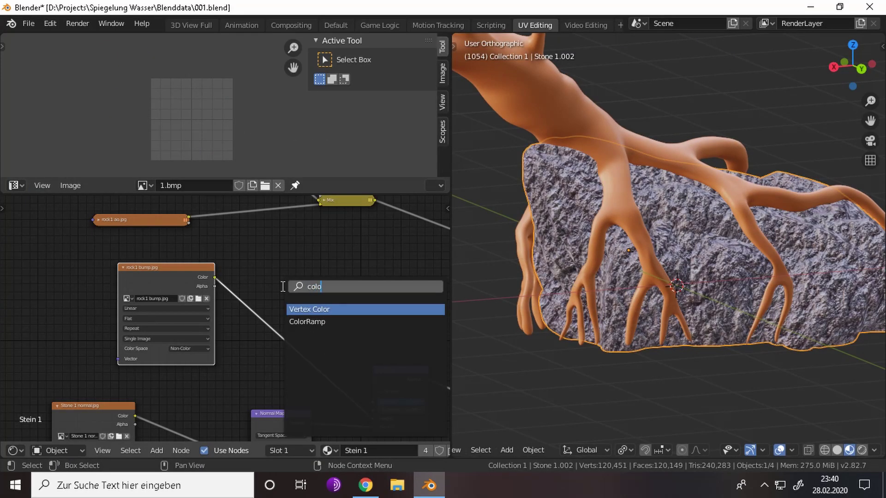
# - Insert a ColorRamp on the bump link and darken its active stop colour
pyautogui.click(307, 322)
pyautogui.scroll(3, 314, 341)
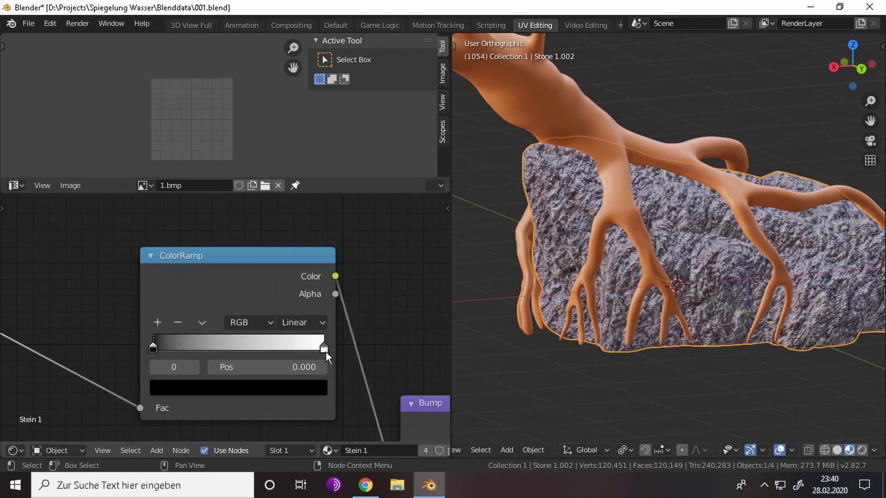
pyautogui.click(287, 389)
pyautogui.moveTo(240, 300); pyautogui.dragTo(294, 317)
pyautogui.click(342, 406)
pyautogui.moveTo(295, 365); pyautogui.dragTo(258, 364)
pyautogui.click(248, 407)
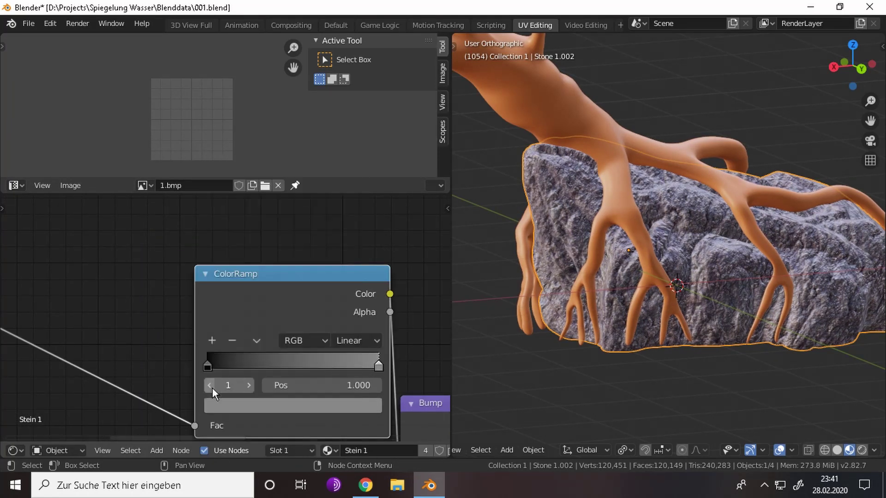
# - Set the ColorRamp's left stop colour brightness to 0.600
pyautogui.click(210, 385)
pyautogui.click(240, 406)
pyautogui.click(344, 227)
pyautogui.click(242, 405)
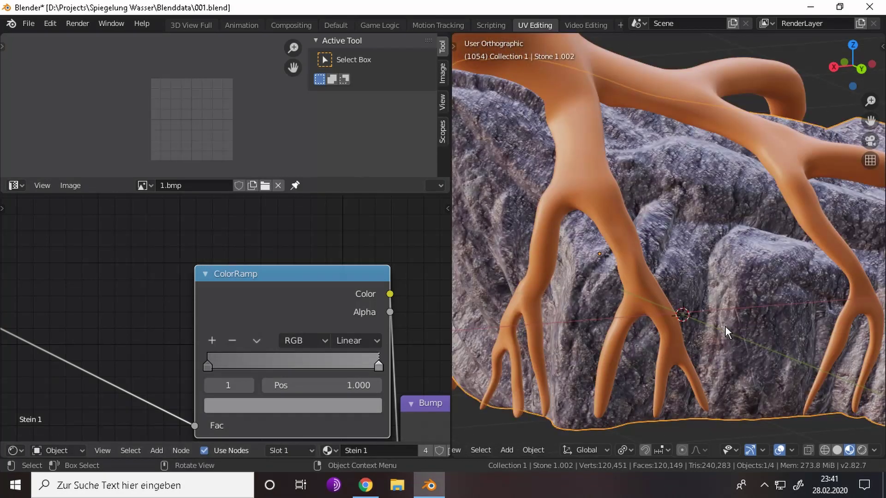
pyautogui.scroll(5, 669, 245)
pyautogui.click(353, 405)
pyautogui.moveTo(345, 220); pyautogui.dragTo(344, 219)
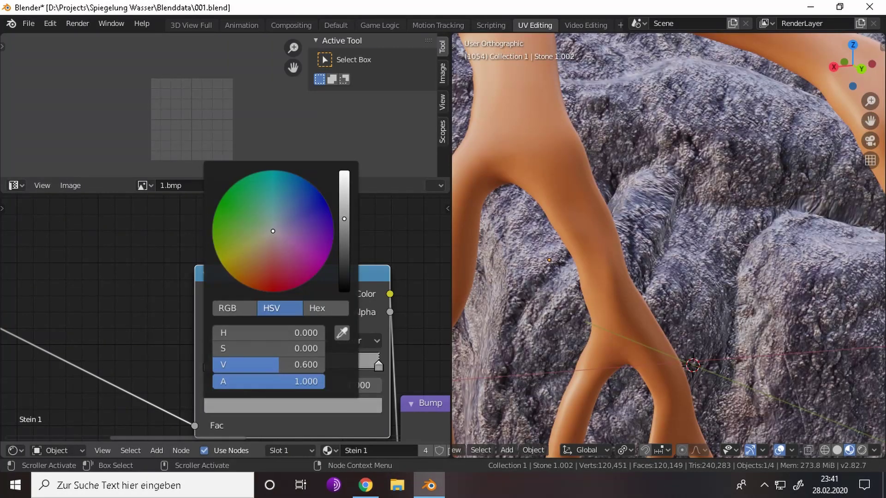
pyautogui.click(248, 407)
pyautogui.scroll(-3, 322, 314)
# - Set the Bump strength to 0.5 and brighten a ramp stop to about 0.731
pyautogui.click(325, 295)
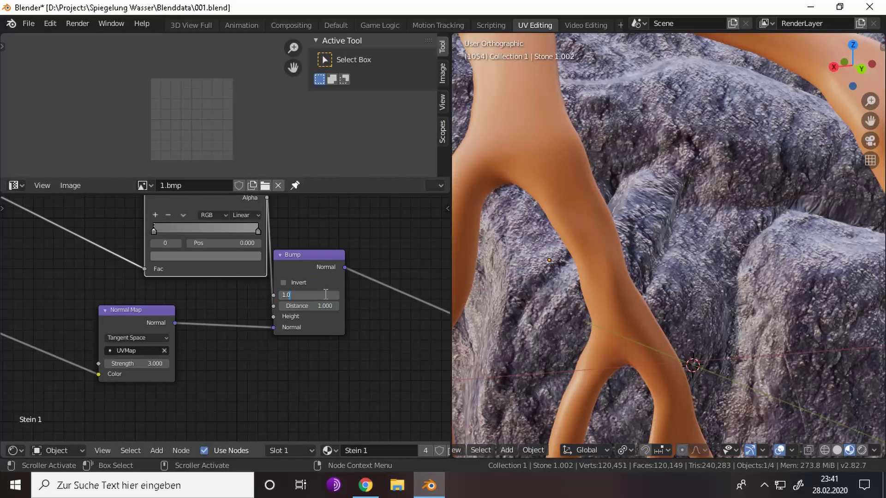
pyautogui.write('0.500')
pyautogui.press('Return')
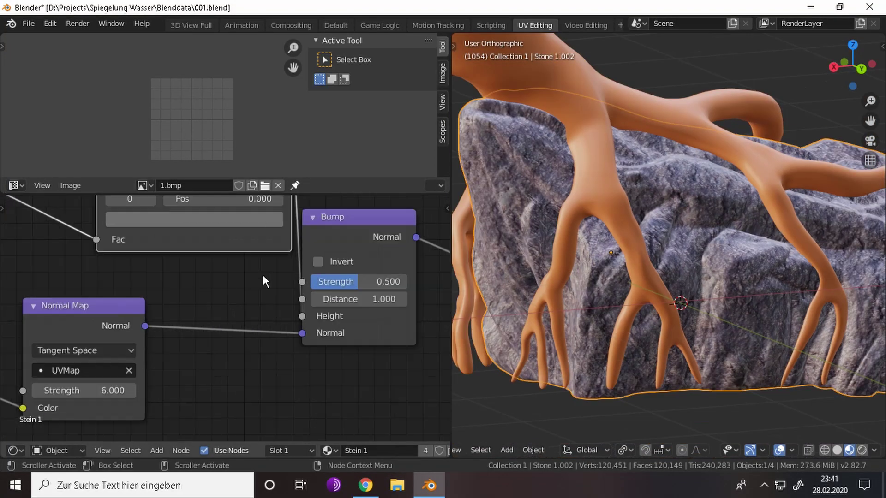
pyautogui.scroll(3, 262, 275)
pyautogui.click(267, 302)
pyautogui.moveTo(231, 308)
pyautogui.mouseDown()
pyautogui.moveTo(203, 308)
pyautogui.moveTo(259, 308)
pyautogui.moveTo(198, 307)
pyautogui.mouseUp()
pyautogui.click(257, 349)
# - Darken the other ramp stop, check the right stop, and confirm the Bump strength
pyautogui.click(228, 349)
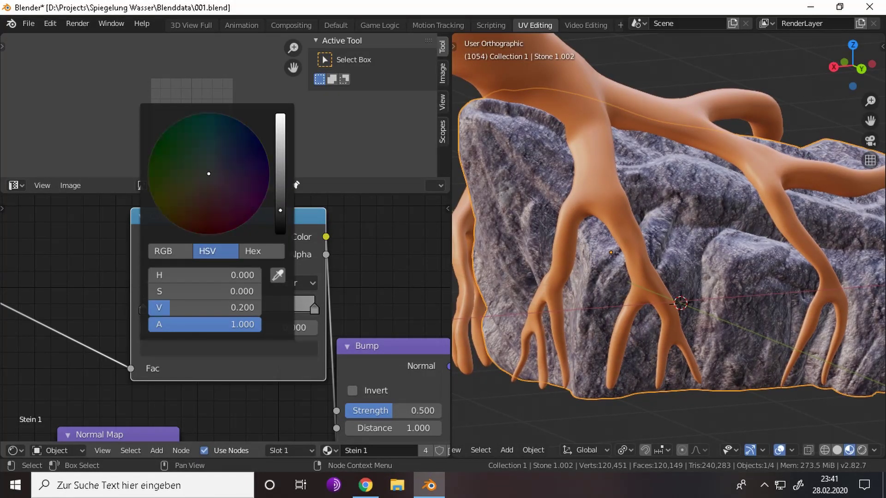
pyautogui.click(314, 308)
pyautogui.click(228, 349)
pyautogui.moveTo(646, 230); pyautogui.dragTo(600, 231, button='middle')
pyautogui.scroll(-1, 403, 410)
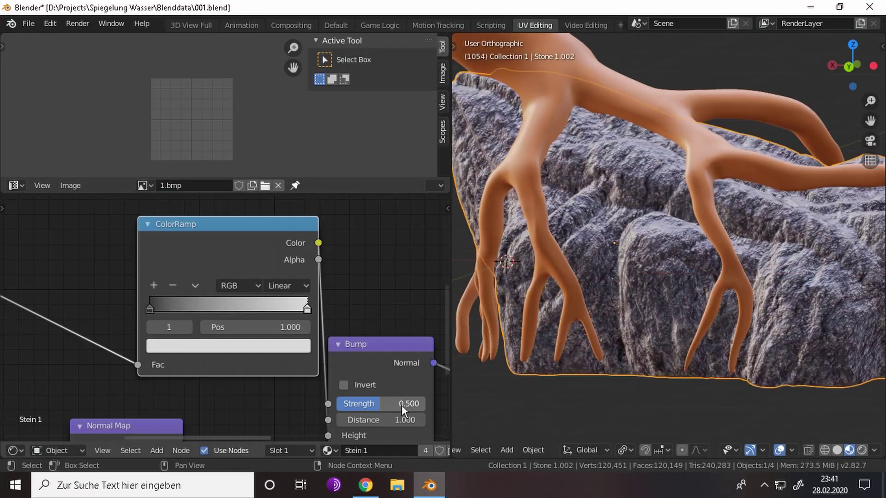
pyautogui.click(381, 404)
pyautogui.write('0.6')
pyautogui.press('Return')
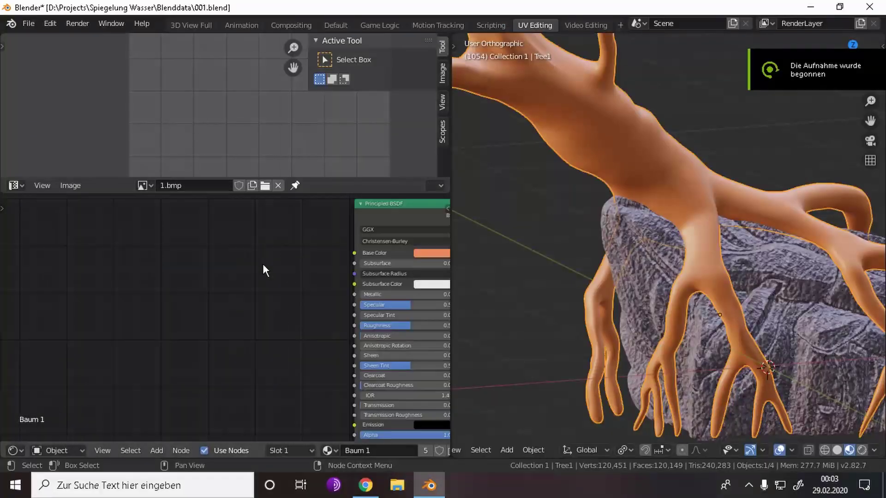
# - Add an Image Texture node linked to the tree material's Base Color
pyautogui.hotkey('shift', 'a')
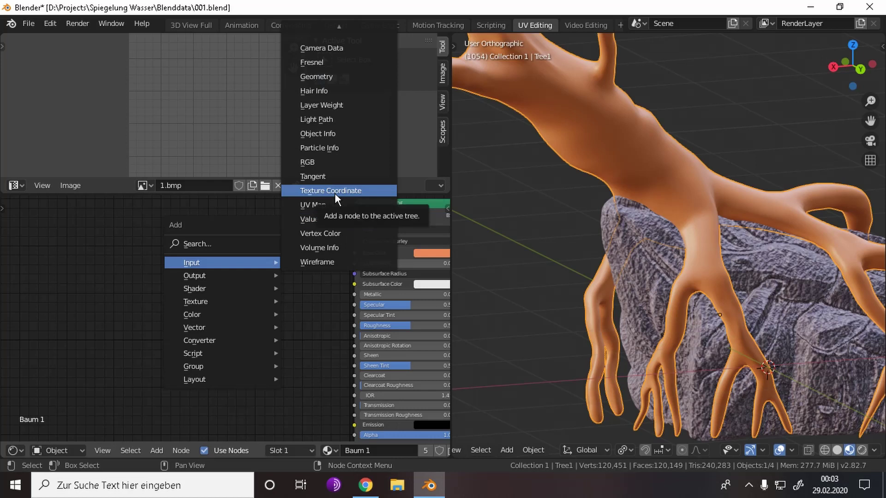
pyautogui.moveTo(221, 301)
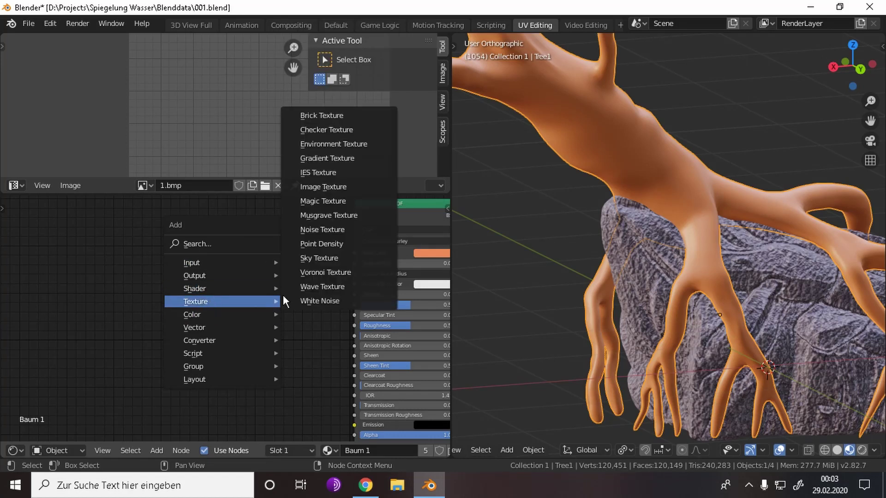
pyautogui.click(331, 191)
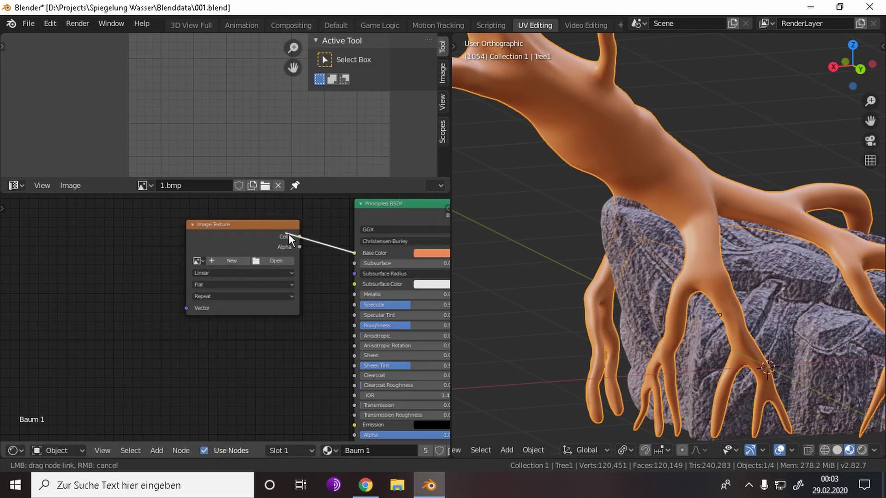
pyautogui.moveTo(288, 234); pyautogui.dragTo(290, 235)
pyautogui.click(265, 260)
# - Load Bark 6_Alb.jpg from Textures\Wood\Bark 6 into the image texture
pyautogui.click(190, 273)
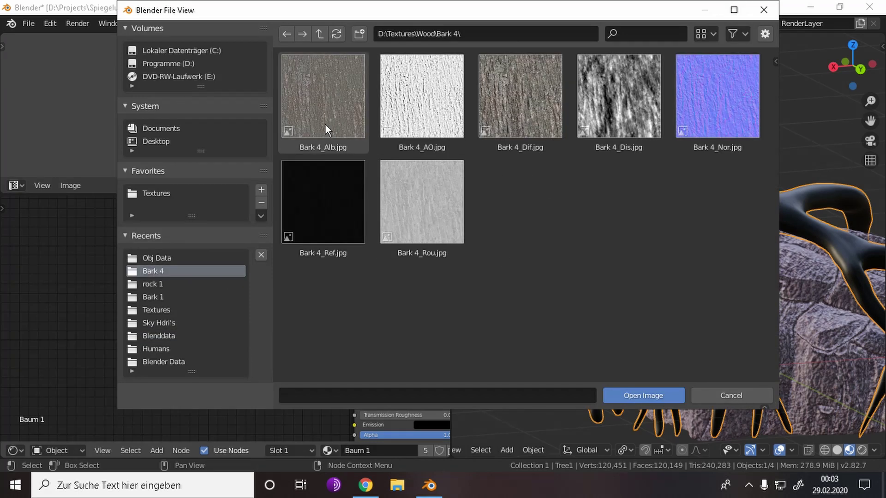
pyautogui.click(289, 34)
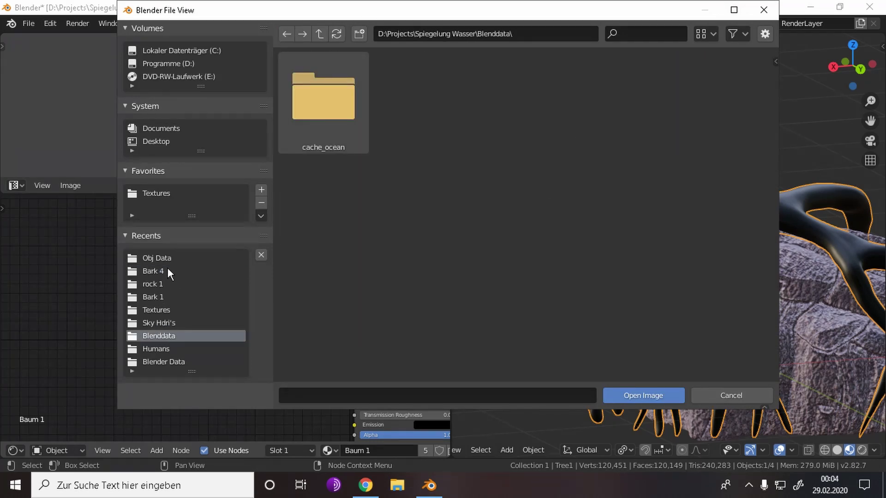
pyautogui.click(156, 309)
pyautogui.scroll(-3, 382, 320)
pyautogui.click(583, 312)
pyautogui.click(321, 119)
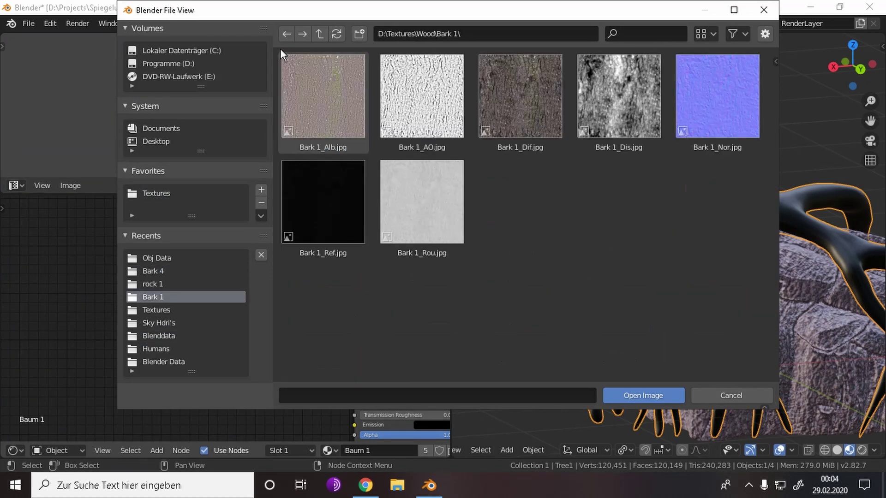
pyautogui.click(287, 33)
pyautogui.click(620, 94)
pyautogui.click(287, 35)
pyautogui.click(322, 194)
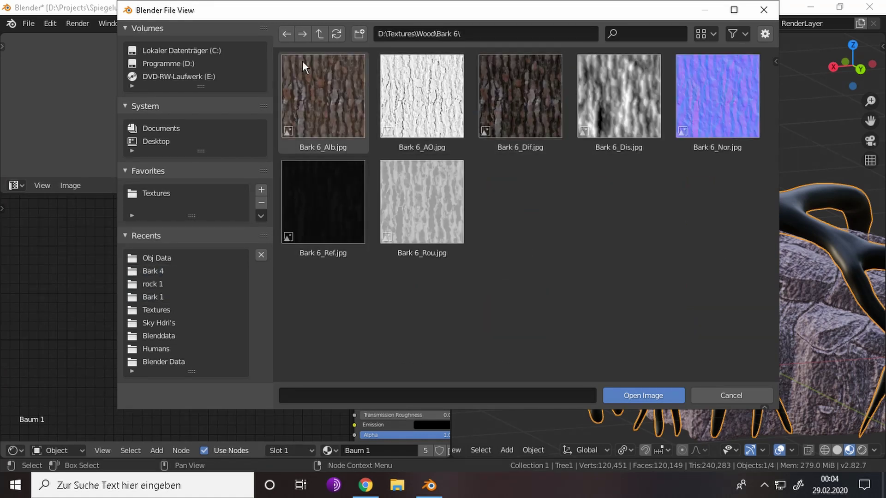
pyautogui.click(287, 34)
pyautogui.click(322, 203)
pyautogui.click(332, 102)
pyautogui.doubleClick(331, 102)
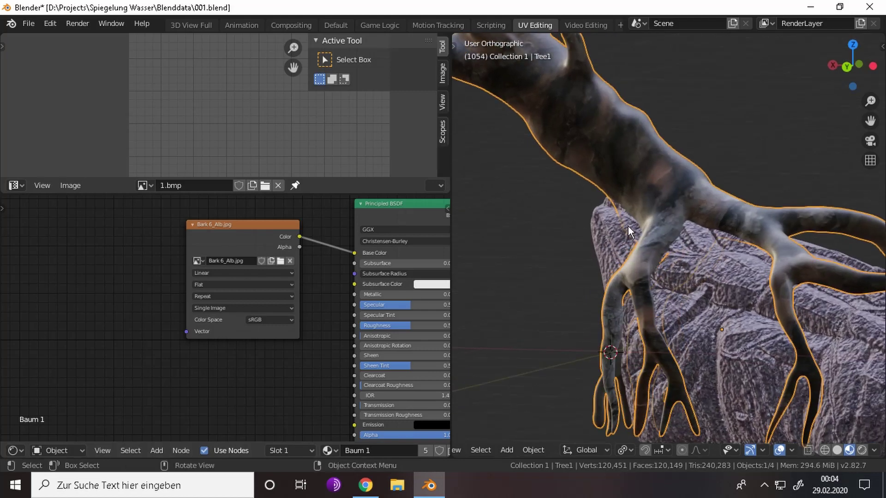
# - Scale up the tree's UVs in Edit Mode and return to Object Mode
pyautogui.press('a')
pyautogui.press('s')
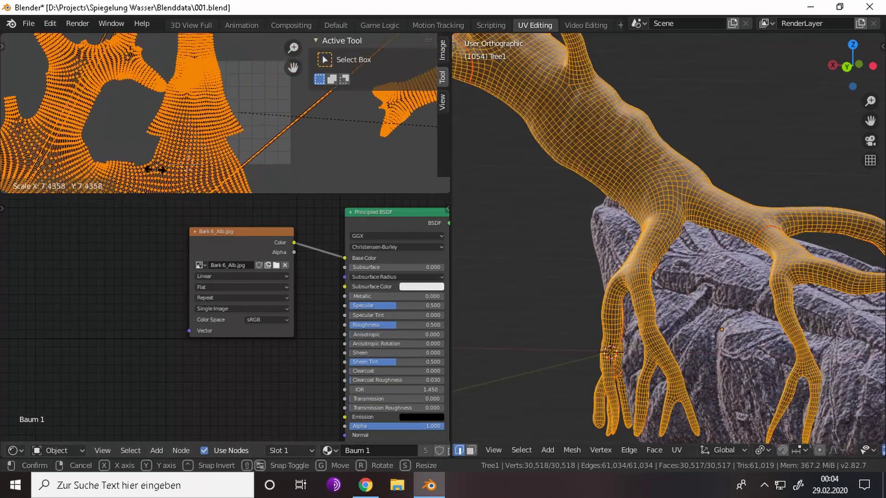
pyautogui.click(374, 161)
pyautogui.scroll(3, 374, 160)
pyautogui.press('Tab')
# - Select a connected part of the tree with L and rotate its UVs
pyautogui.press('Tab')
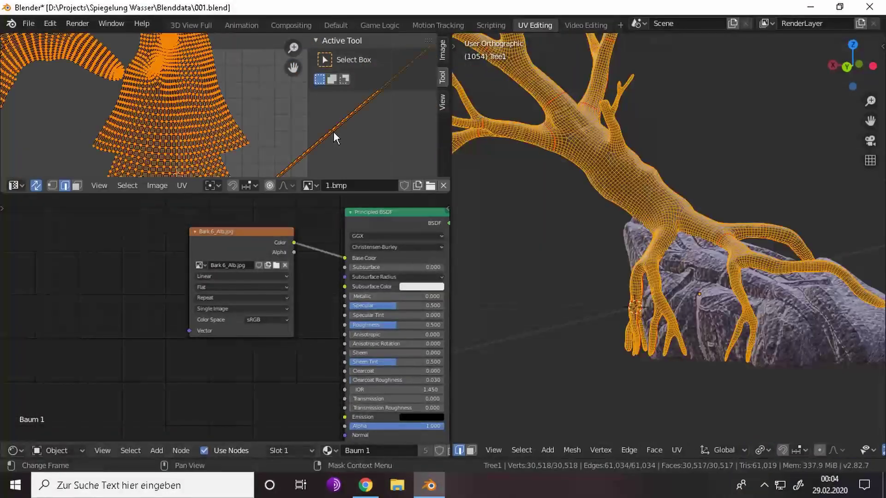
pyautogui.press('Tab')
pyautogui.press('Tab')
pyautogui.press('Tab')
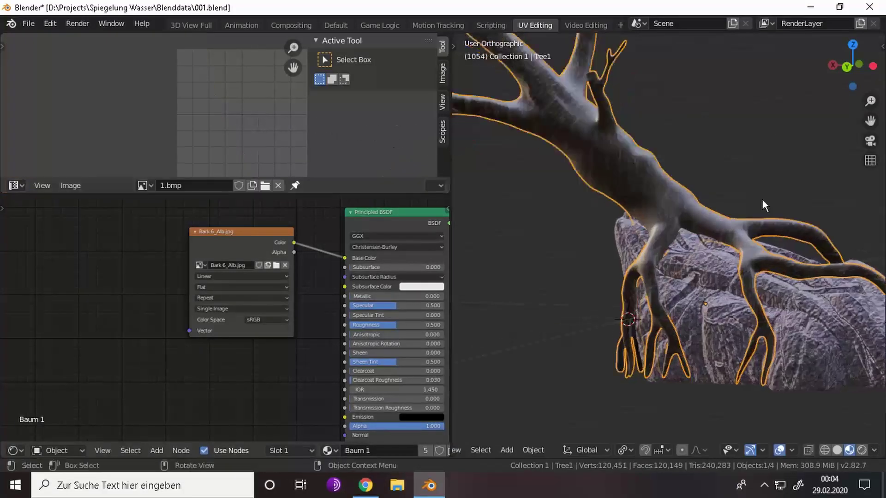
pyautogui.scroll(3, 762, 198)
pyautogui.press('Tab')
# - Toggle the tree in and out of Edit Mode, dismissing a stray Add menu
pyautogui.press('Tab')
pyautogui.press('Tab')
pyautogui.hotkey('alt', 'a')
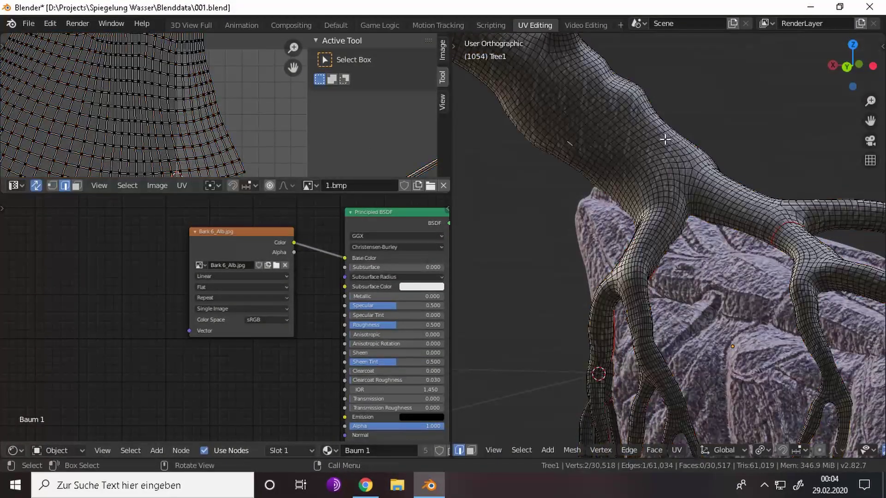
pyautogui.scroll(-3, 658, 140)
pyautogui.press('l')
pyautogui.press('r')
pyautogui.click(327, 122)
pyautogui.press('Tab')
pyautogui.scroll(3, 589, 206)
pyautogui.press('Tab')
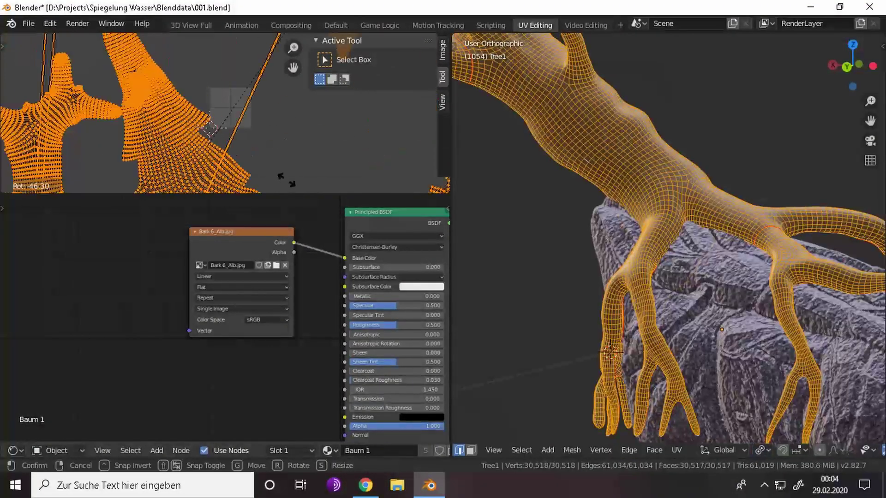
pyautogui.press('Tab')
pyautogui.scroll(-4, 644, 328)
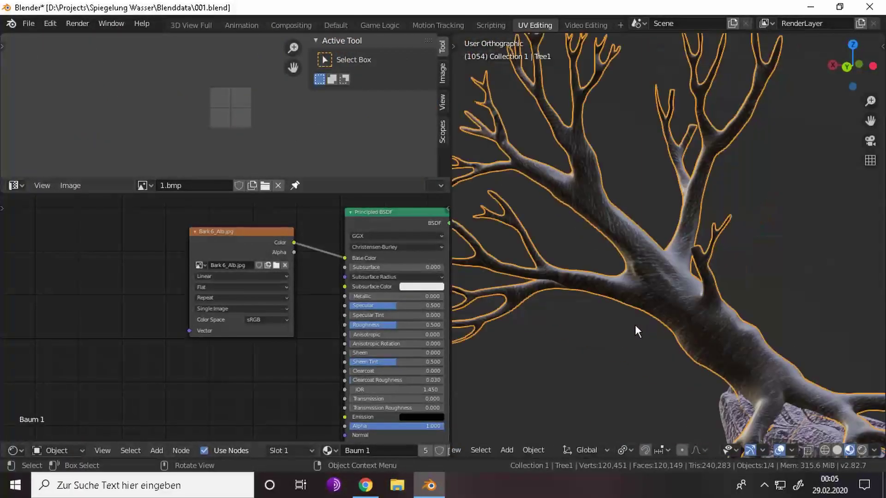
pyautogui.scroll(2, 266, 271)
pyautogui.scroll(-2, 247, 303)
pyautogui.hotkey('shift', 'a')
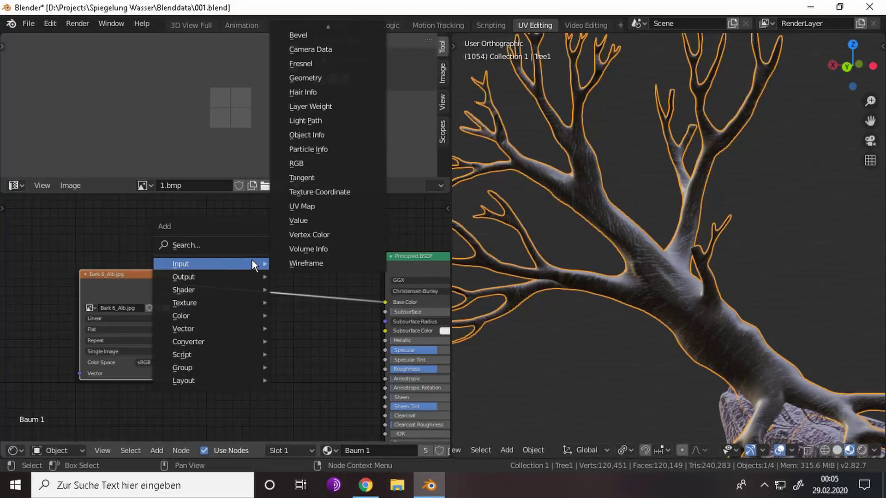
pyautogui.press('Escape')
pyautogui.press('Tab')
pyautogui.press('Tab')
pyautogui.press('Tab')
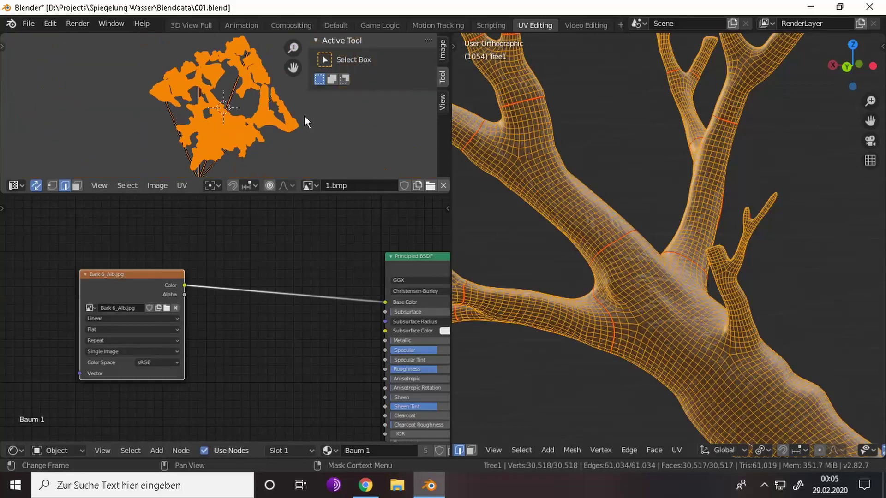
# - Select the next branch section limited by seams and rotate its UV island
pyautogui.click(579, 240)
pyautogui.hotkey('ctrl', 'l')
pyautogui.click(567, 400)
pyautogui.scroll(4, 242, 104)
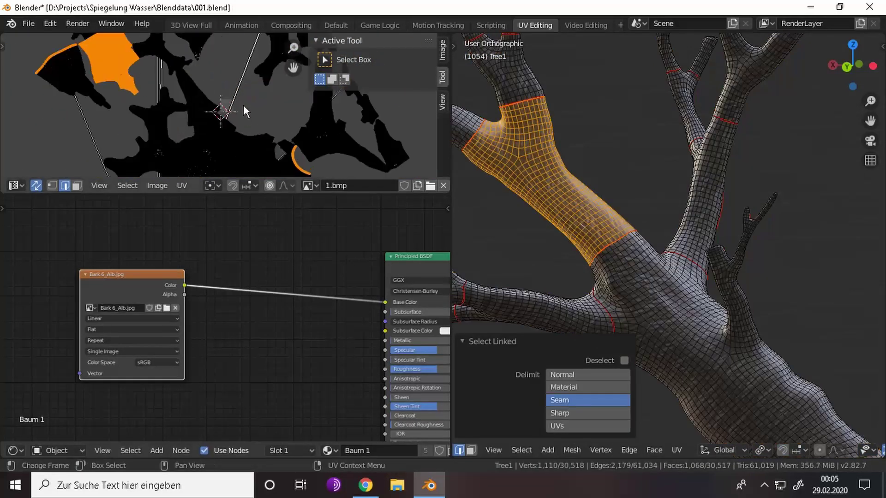
pyautogui.press('r')
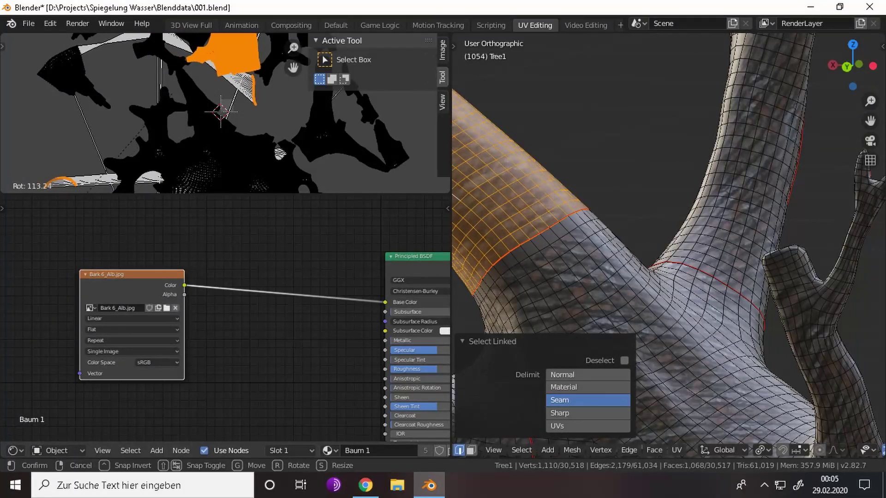
pyautogui.click(158, 128)
# - Select an edge loop on the trunk, then return to Object Mode and view the whole tree
pyautogui.press('Tab')
pyautogui.press('Tab')
pyautogui.click(564, 231)
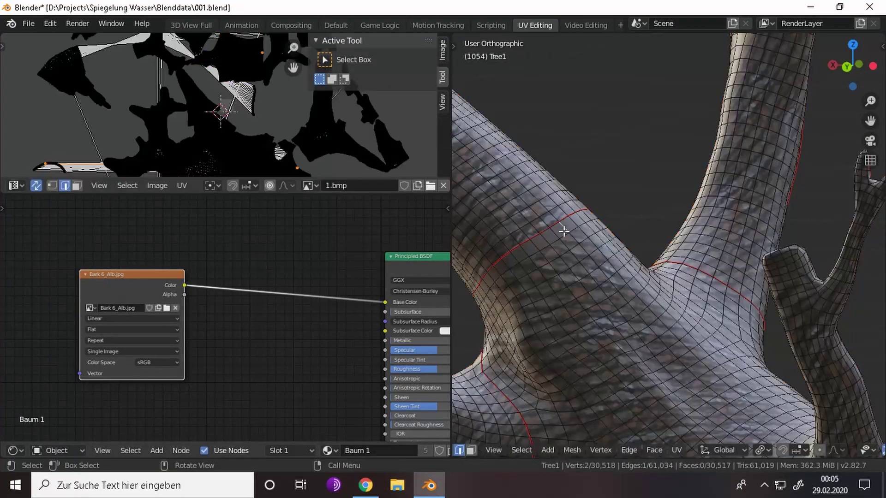
pyautogui.keyDown('alt'); pyautogui.click(519, 252); pyautogui.keyUp('alt')
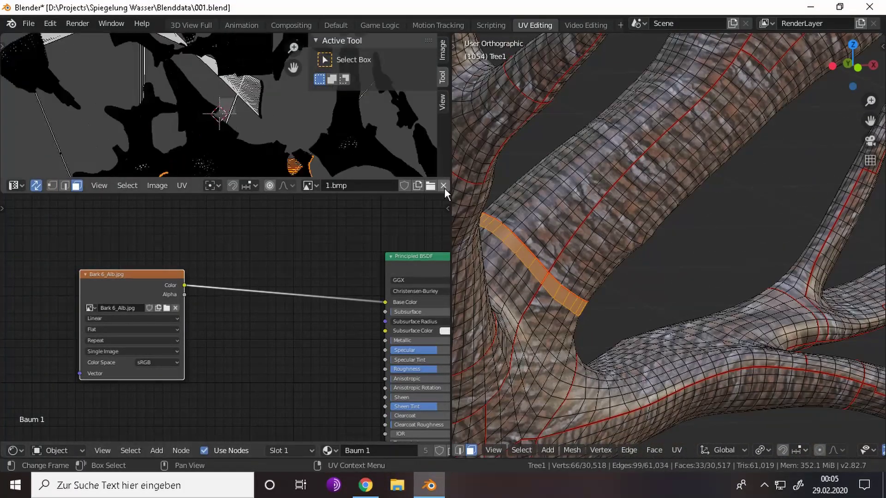
pyautogui.press('Tab')
pyautogui.moveTo(461, 199)
pyautogui.mouseDown(button='middle')
pyautogui.moveTo(594, 270)
pyautogui.moveTo(706, 292)
pyautogui.mouseUp(button='middle')
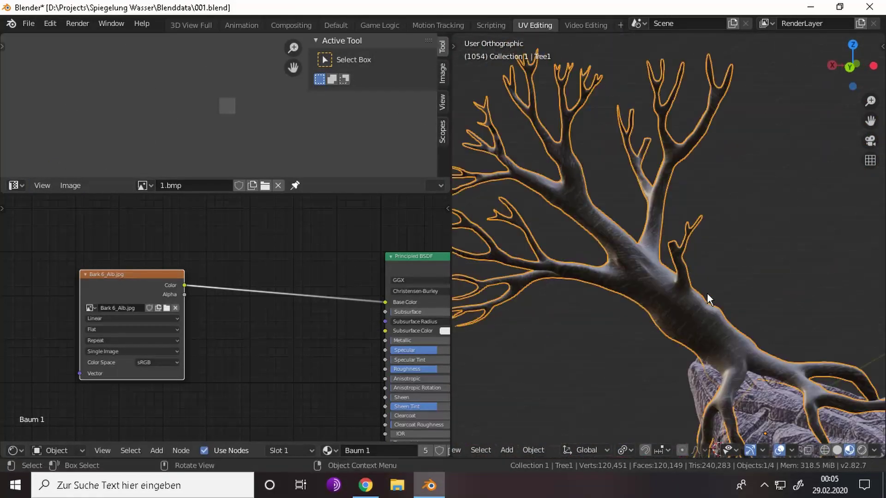
pyautogui.keyDown('ctrl'); pyautogui.hscroll(-2, 245, 329); pyautogui.keyUp('ctrl')
# - Duplicate the Bark 6_Alb image node and load Bark 6_AO.jpg into the copy
pyautogui.scroll(-2, 222, 323)
pyautogui.click(190, 297)
pyautogui.hotkey('shift', 'd')
pyautogui.click(263, 372)
pyautogui.scroll(2, 277, 295)
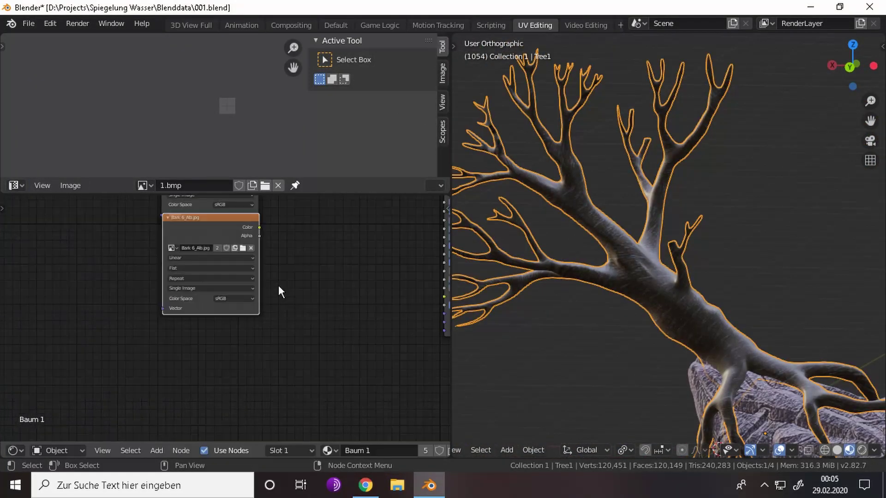
pyautogui.keyDown('shift'); pyautogui.scroll(3, 295, 221); pyautogui.keyUp('shift')
pyautogui.scroll(2, 300, 195)
pyautogui.click(274, 366)
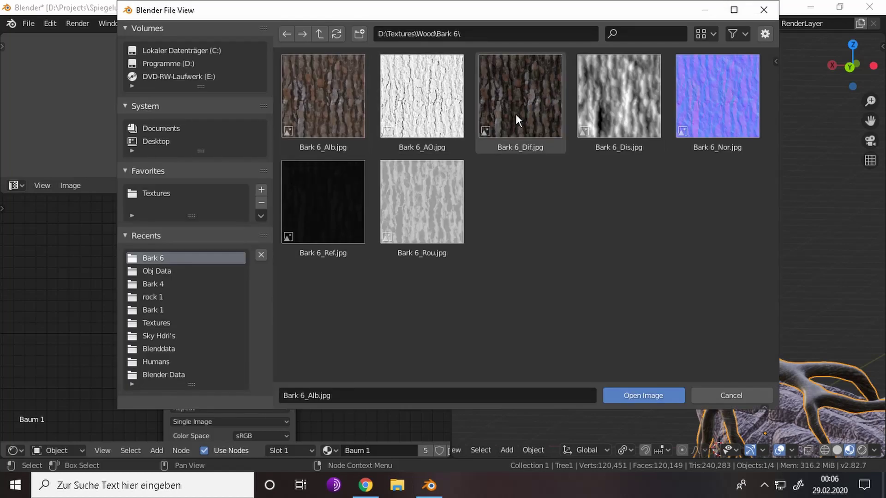
pyautogui.doubleClick(419, 106)
# - Add a MixRGB node and drop it onto the albedo colour link
pyautogui.keyDown('ctrl'); pyautogui.hscroll(4, 323, 243); pyautogui.keyUp('ctrl')
pyautogui.hotkey('shift', 'a')
pyautogui.click(283, 237)
pyautogui.write('mix')
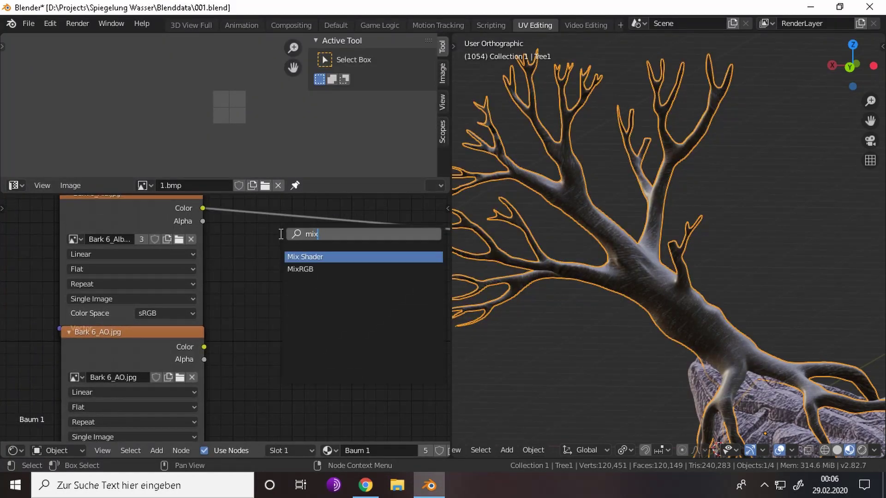
pyautogui.press('Return')
pyautogui.click(314, 369)
pyautogui.hotkey('shift', 'a')
pyautogui.click(277, 318)
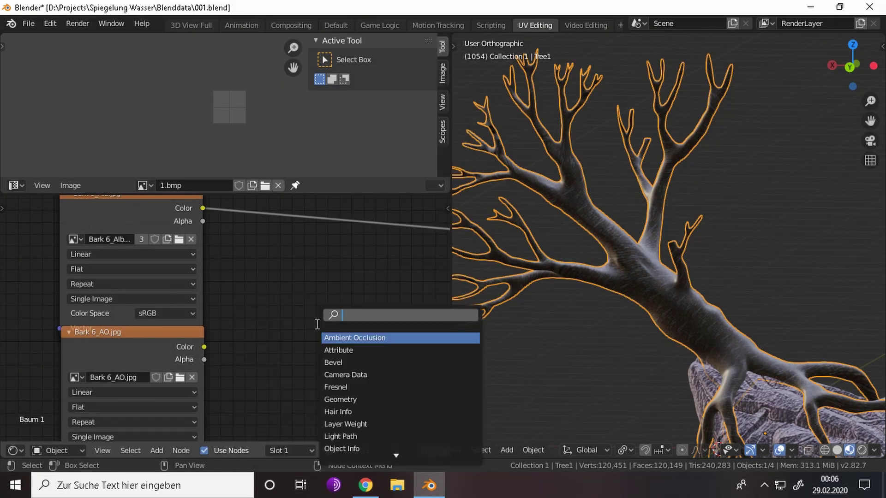
pyautogui.write('mix')
pyautogui.press('Return')
pyautogui.click(383, 249)
pyautogui.moveTo(387, 273); pyautogui.dragTo(367, 273)
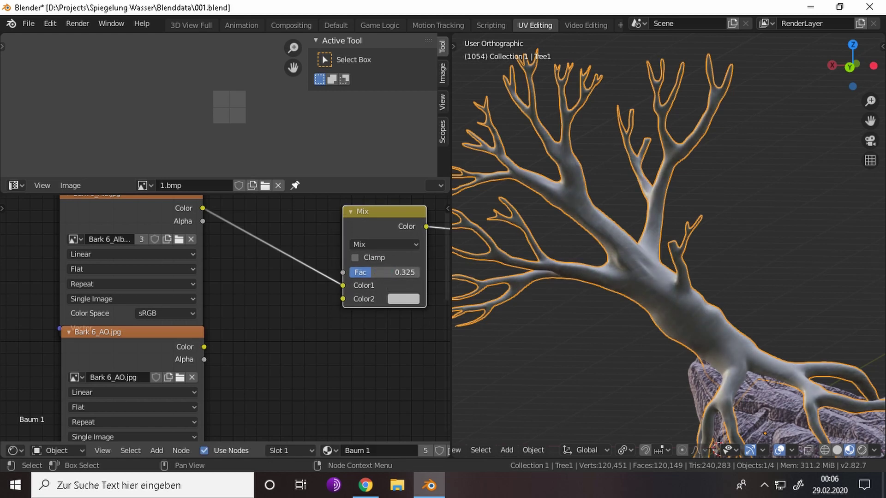
pyautogui.click(367, 274)
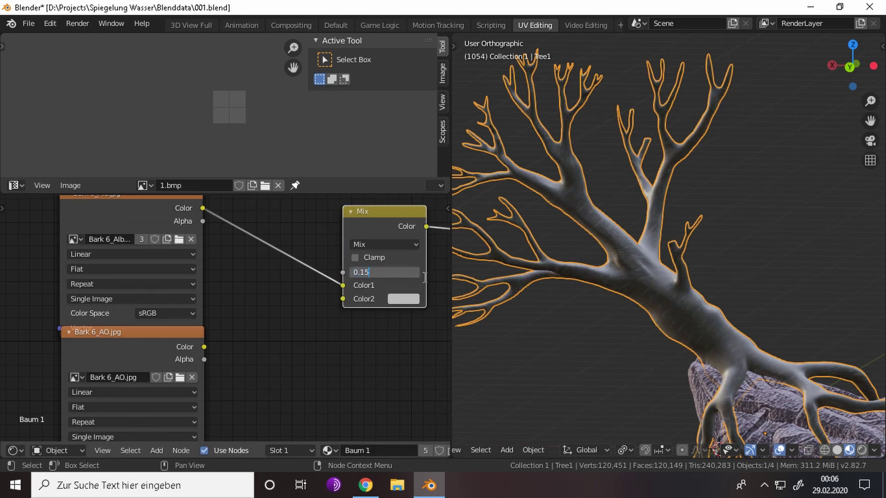
# - Feed AO into Color2 and set the mix to Multiply at factor 0.25 with Clamp on
pyautogui.moveTo(340, 299); pyautogui.dragTo(342, 299)
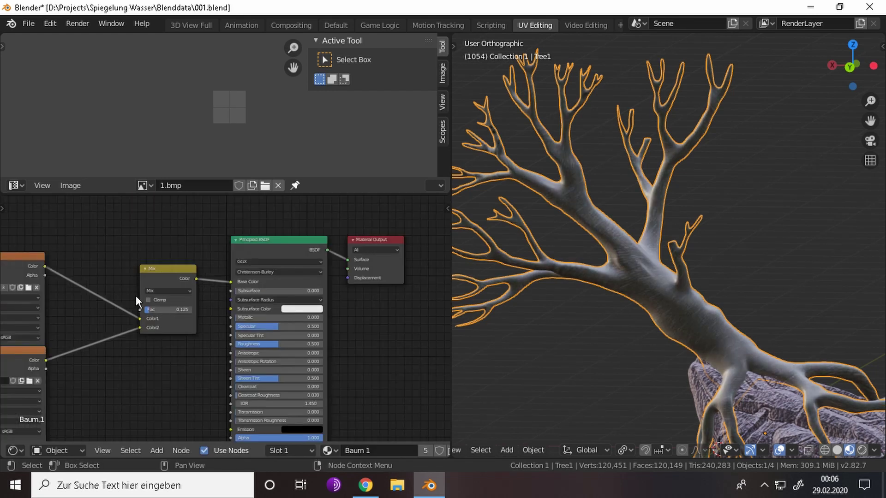
pyautogui.keyDown('ctrl'); pyautogui.hscroll(-3, 231, 314); pyautogui.keyUp('ctrl')
pyautogui.click(367, 301)
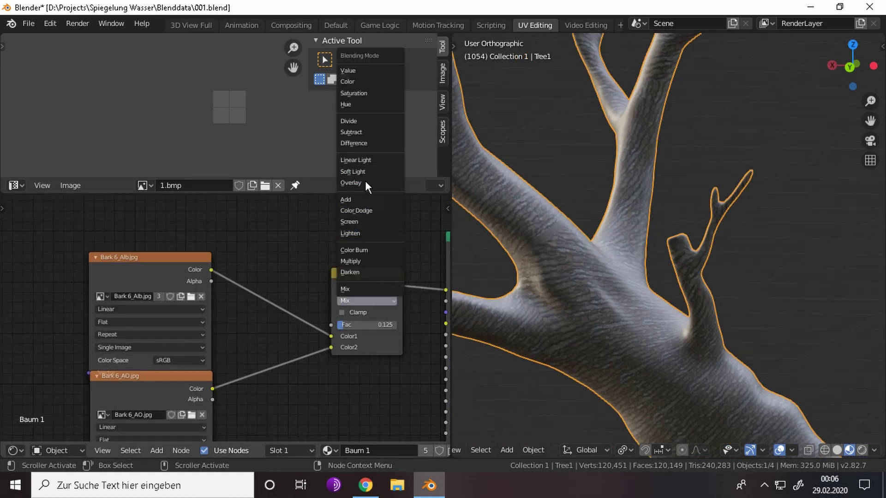
pyautogui.click(369, 200)
pyautogui.moveTo(331, 336)
pyautogui.mouseDown()
pyautogui.moveTo(330, 346)
pyautogui.moveTo(333, 336)
pyautogui.mouseUp()
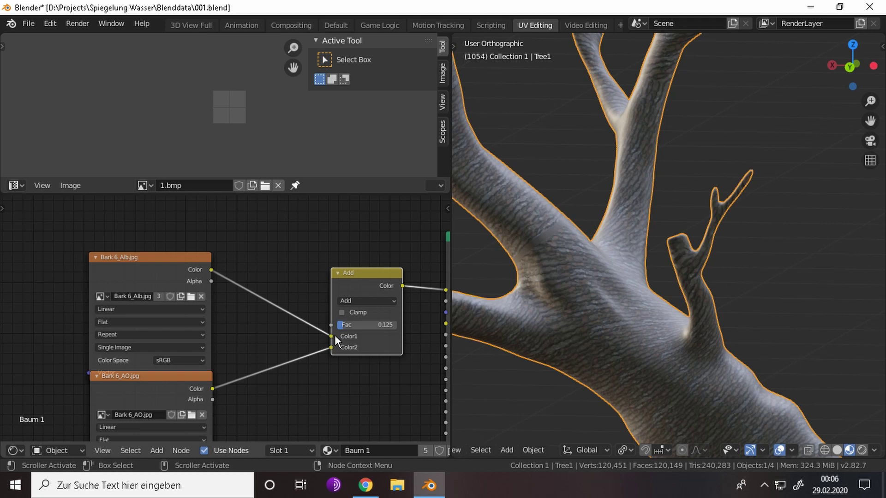
pyautogui.click(354, 301)
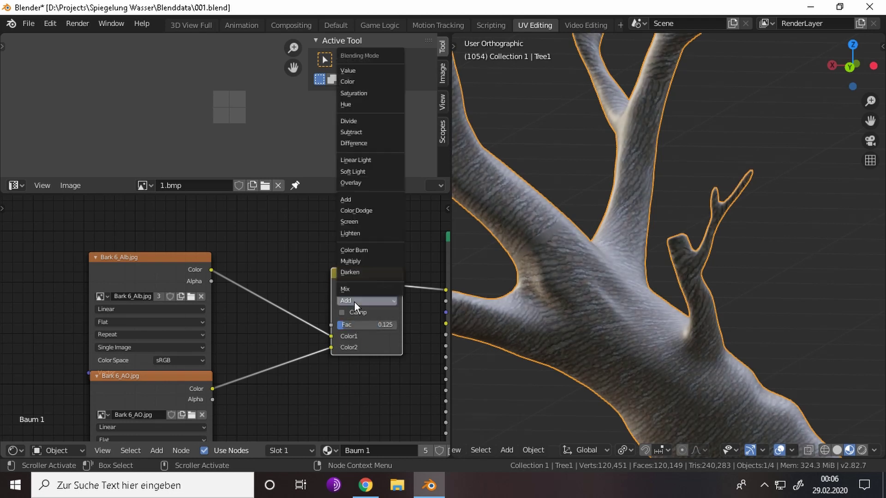
pyautogui.click(369, 261)
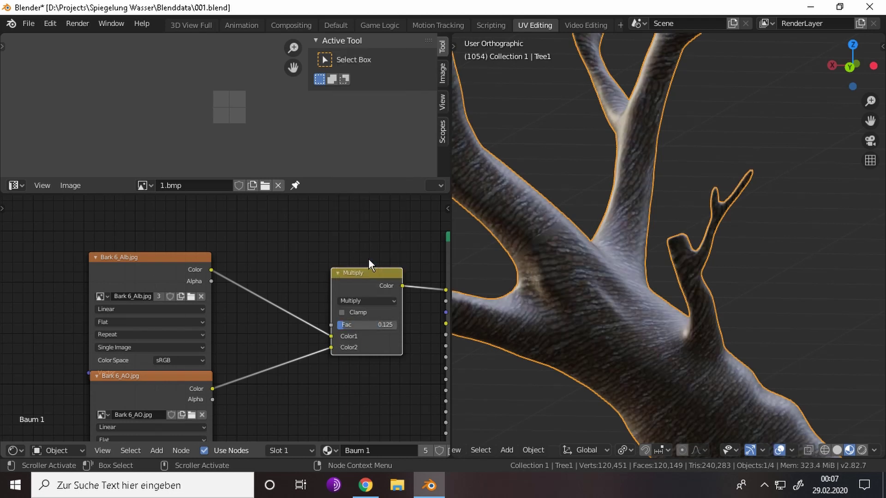
pyautogui.moveTo(355, 325)
pyautogui.mouseDown()
pyautogui.moveTo(374, 324)
pyautogui.moveTo(364, 325)
pyautogui.mouseUp()
pyautogui.scroll(-2, 402, 325)
pyautogui.moveTo(599, 250); pyautogui.dragTo(691, 339, button='middle')
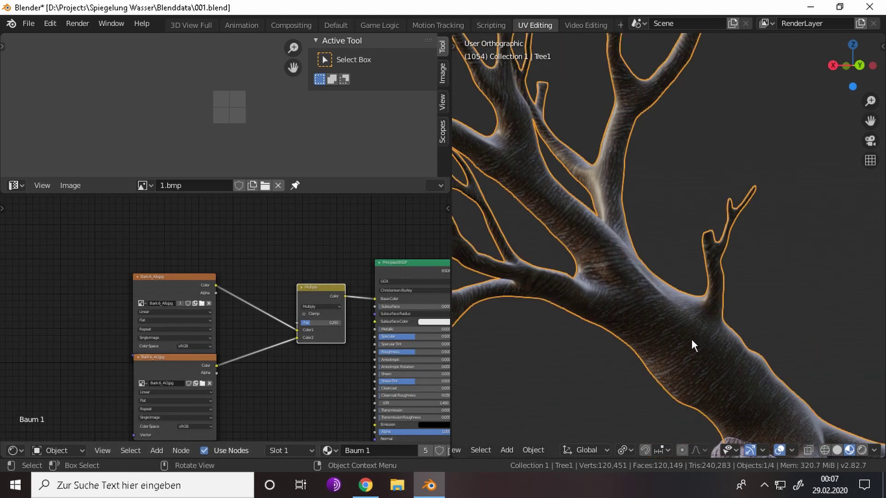
pyautogui.scroll(1, 331, 323)
pyautogui.click(327, 312)
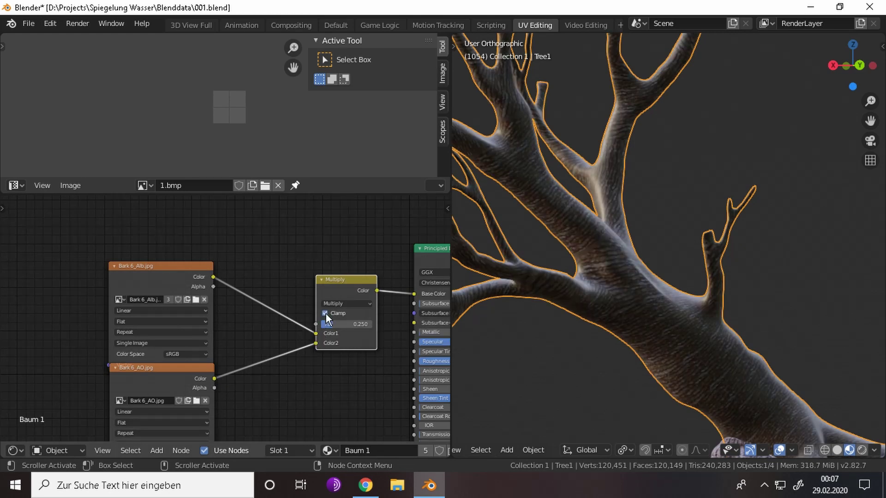
# - Collapse the bark texture and Multiply nodes and browse the Bark 6 texture folder
pyautogui.click(114, 266)
pyautogui.click(114, 367)
pyautogui.click(321, 280)
pyautogui.scroll(-2, 280, 301)
pyautogui.moveTo(280, 301); pyautogui.dragTo(252, 297, button='middle')
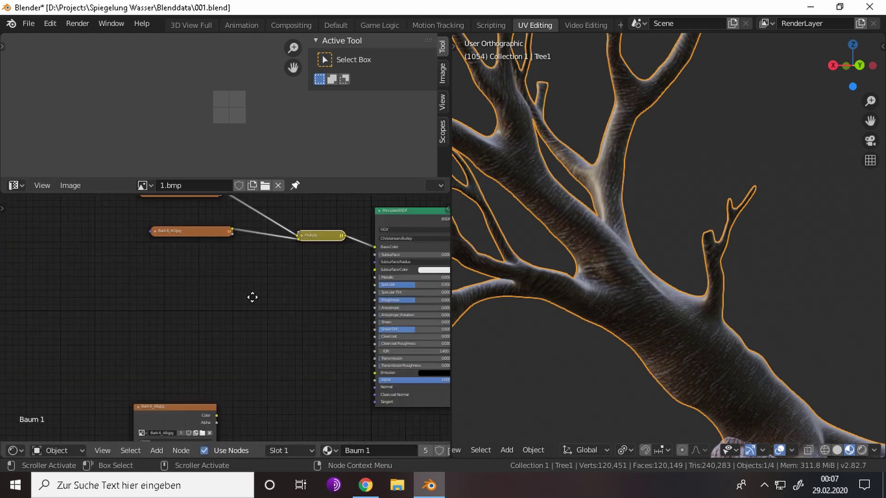
pyautogui.scroll(2, 222, 301)
pyautogui.click(262, 369)
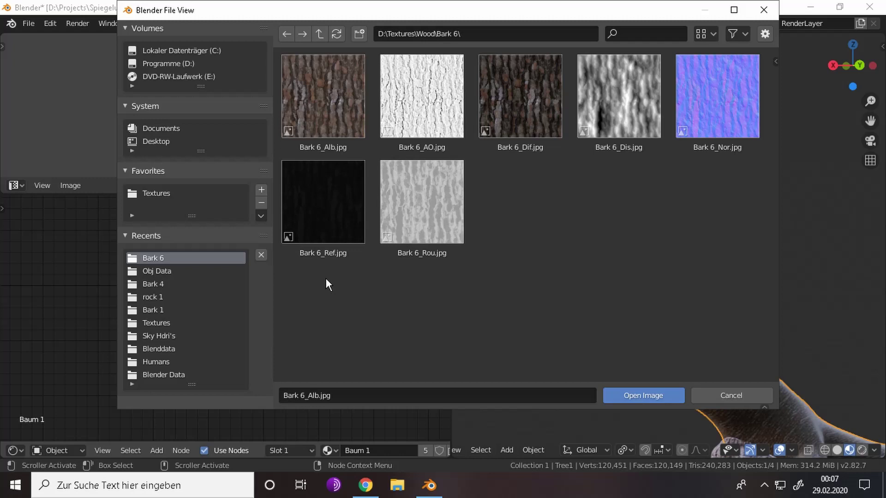
# - Load Bark 6_Nor.jpg into the image node with Non-Color colour space
pyautogui.doubleClick(706, 137)
pyautogui.click(281, 367)
pyautogui.click(230, 395)
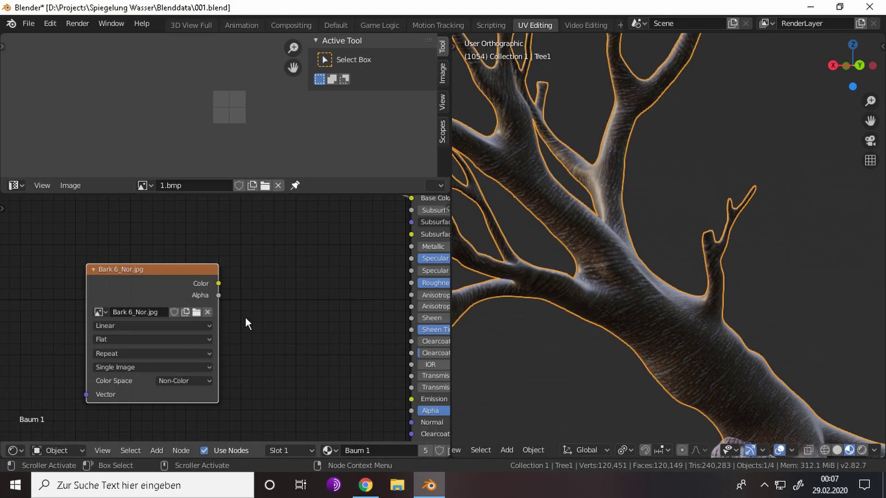
pyautogui.scroll(-2, 245, 322)
# - Add a Bump node and connect its output to the material's Normal
pyautogui.hotkey('shift', 'a')
pyautogui.click(245, 322)
pyautogui.write('bump')
pyautogui.press('Return')
pyautogui.click(314, 386)
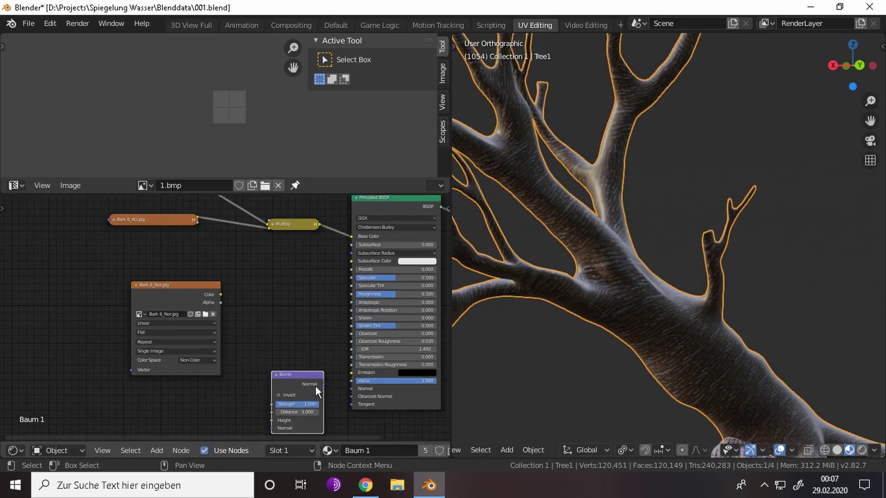
pyautogui.moveTo(322, 384); pyautogui.dragTo(351, 388)
pyautogui.scroll(3, 283, 373)
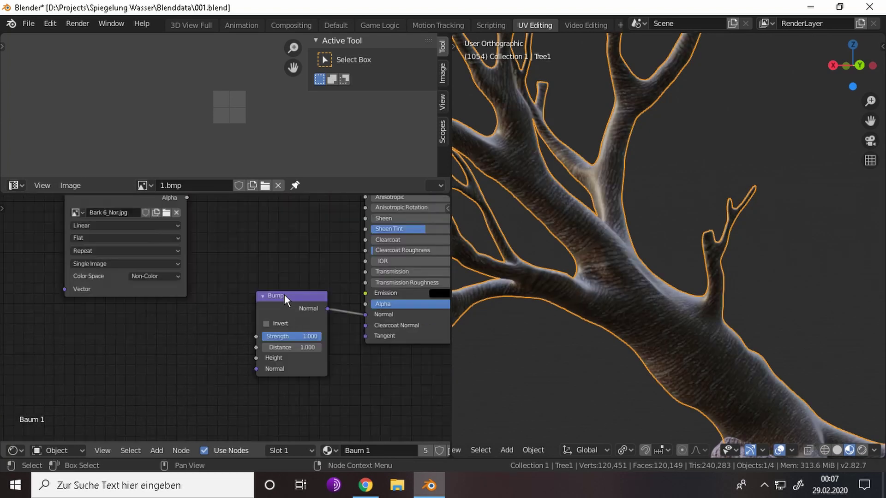
# - Link the Bark 6_Nor colour into the Bump node and move Bark 6_Alb above it
pyautogui.moveTo(646, 323); pyautogui.dragTo(678, 352, button='middle')
pyautogui.scroll(5, 632, 278)
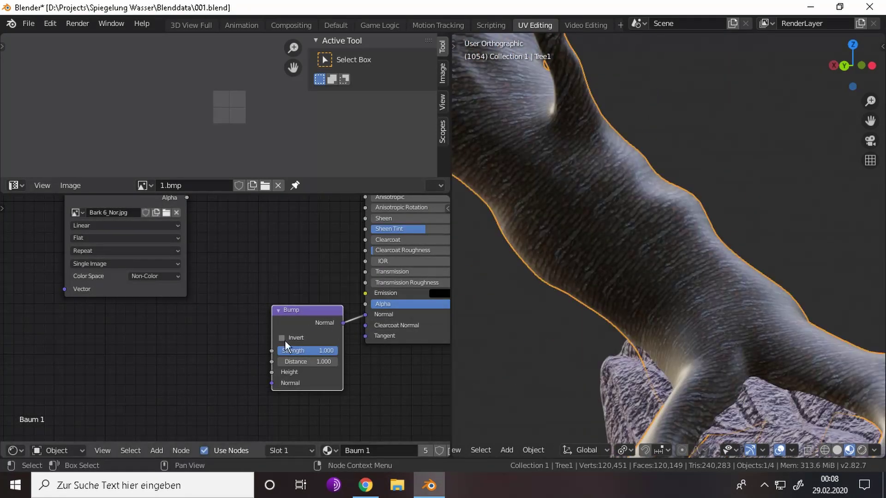
pyautogui.moveTo(284, 340); pyautogui.dragTo(311, 394, button='middle')
pyautogui.moveTo(301, 422); pyautogui.dragTo(303, 435)
pyautogui.scroll(-2, 251, 226)
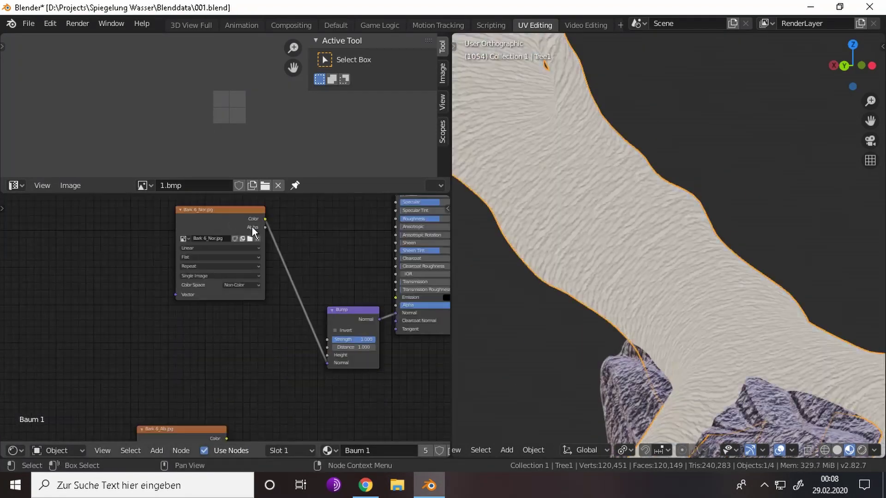
pyautogui.moveTo(262, 329)
pyautogui.mouseDown(button='middle')
pyautogui.moveTo(363, 361)
pyautogui.moveTo(305, 272)
pyautogui.mouseUp(button='middle')
pyautogui.moveTo(194, 381); pyautogui.dragTo(175, 240)
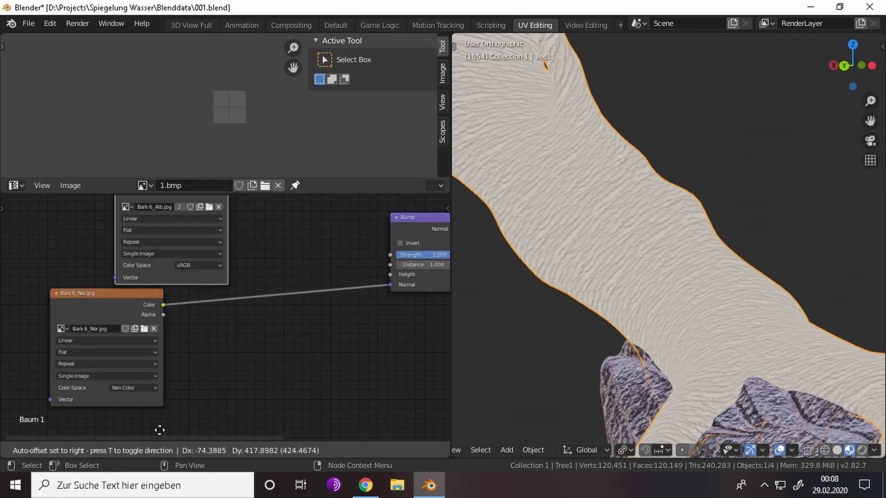
pyautogui.moveTo(258, 323); pyautogui.dragTo(288, 377, button='middle')
pyautogui.scroll(-2, 288, 376)
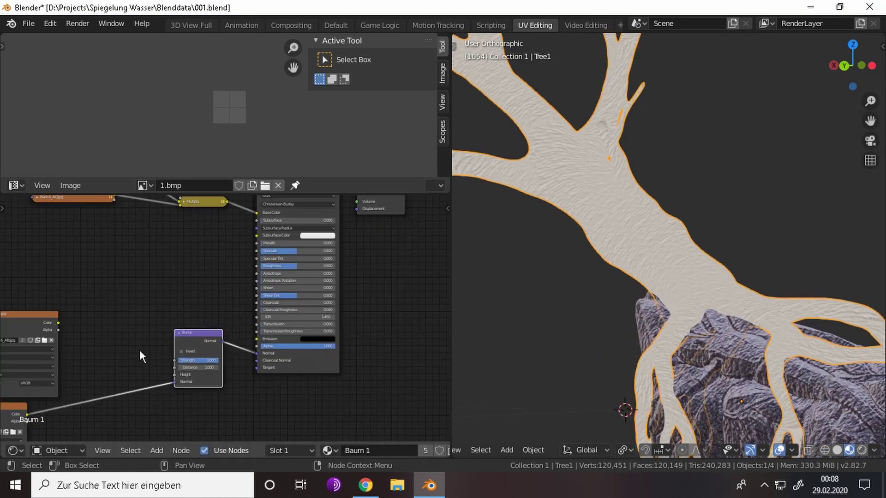
pyautogui.moveTo(139, 349); pyautogui.dragTo(296, 344, button='middle')
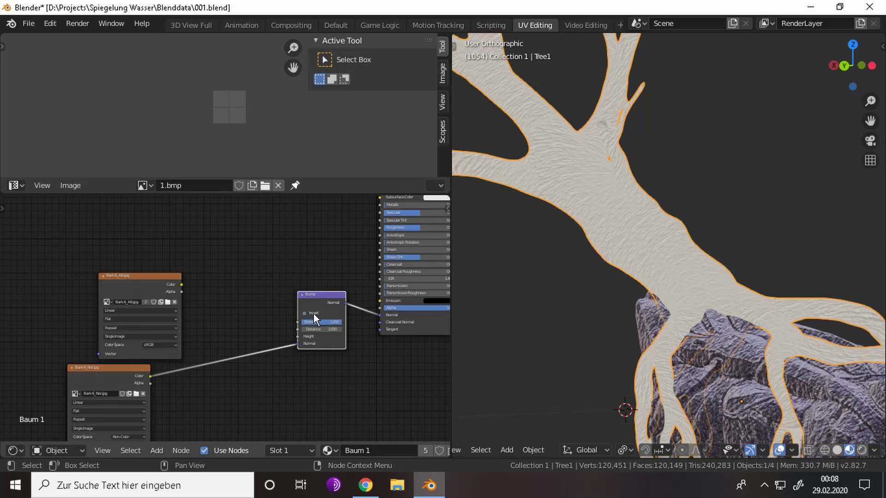
pyautogui.moveTo(367, 332); pyautogui.dragTo(318, 357, button='middle')
pyautogui.scroll(2, 198, 325)
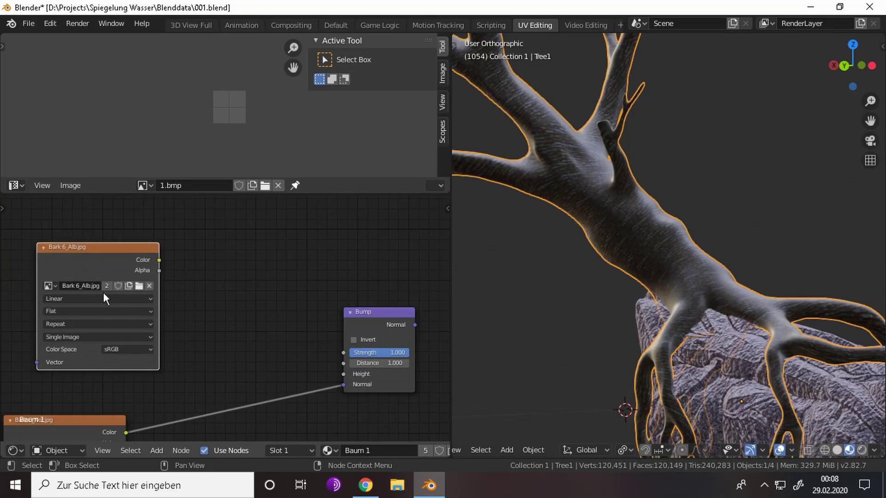
pyautogui.moveTo(104, 292); pyautogui.dragTo(218, 271, button='middle')
# - Load Bark 6_Dis.jpg into an image node and wire the bump result into the shader normal
pyautogui.click(195, 256)
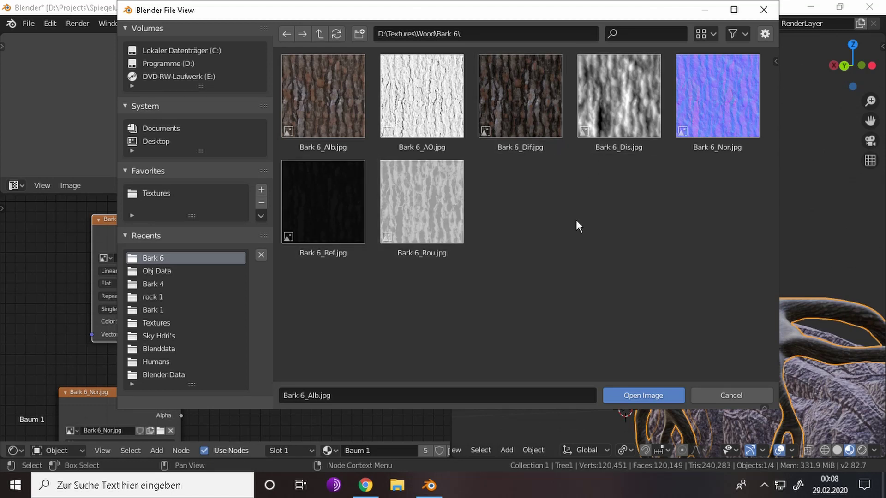
pyautogui.doubleClick(627, 112)
pyautogui.scroll(-2, 260, 271)
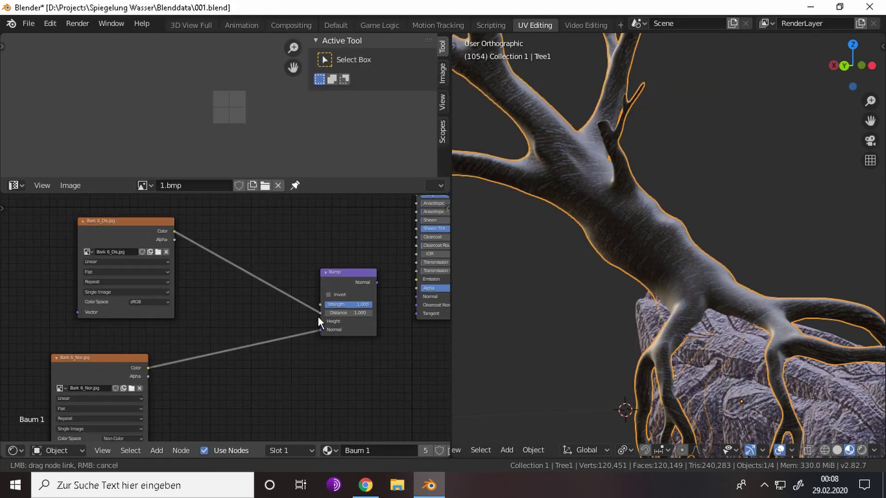
pyautogui.moveTo(377, 283); pyautogui.dragTo(417, 296)
pyautogui.scroll(1, 331, 363)
# - Delete the Bump node and the Bark 6_Dis image node
pyautogui.hotkey('shift', 'a')
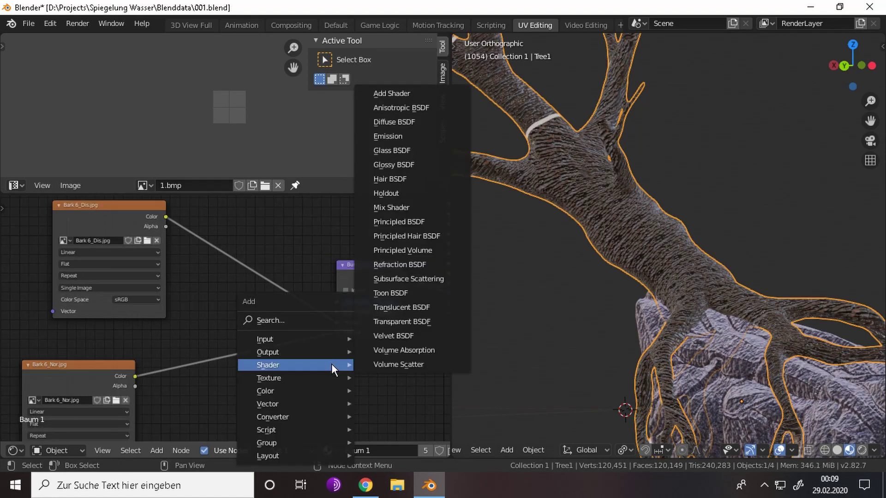
pyautogui.press('Escape')
pyautogui.click(375, 264)
pyautogui.press('Delete')
pyautogui.click(110, 206)
pyautogui.press('Delete')
# - Add a Normal Map node fed by Bark 6_Nor colour, driving the shader Normal
pyautogui.hotkey('shift', 'a')
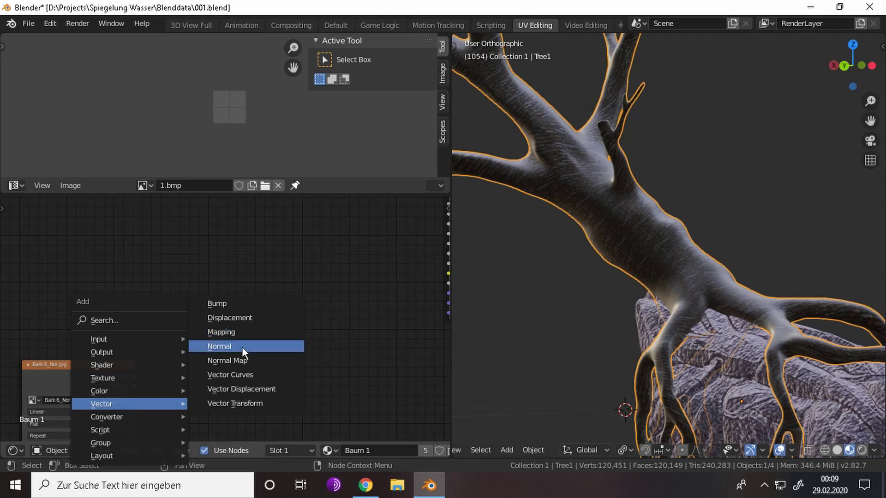
pyautogui.click(242, 360)
pyautogui.click(198, 358)
pyautogui.moveTo(211, 313); pyautogui.dragTo(262, 311)
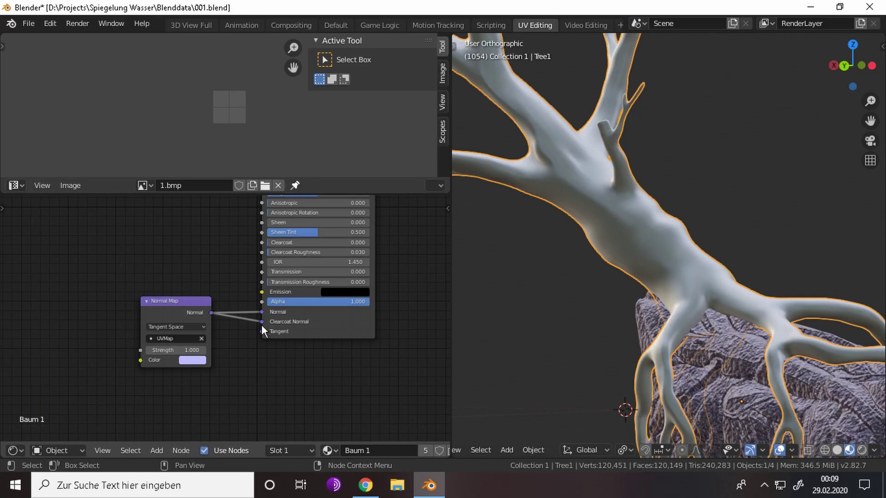
pyautogui.scroll(-2, 261, 325)
pyautogui.moveTo(100, 339); pyautogui.dragTo(332, 310)
pyautogui.scroll(5, 666, 318)
pyautogui.scroll(2, 281, 318)
pyautogui.moveTo(669, 323); pyautogui.dragTo(713, 327, button='middle')
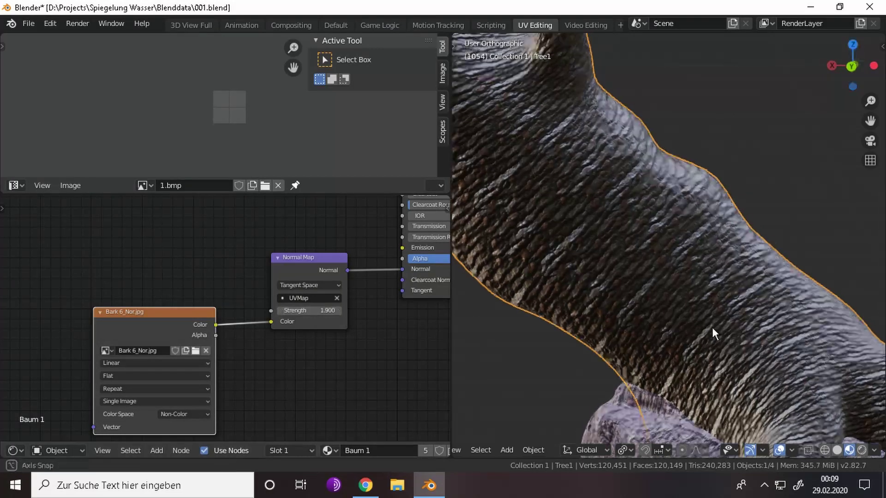
pyautogui.moveTo(92, 277); pyautogui.dragTo(215, 309, button='middle')
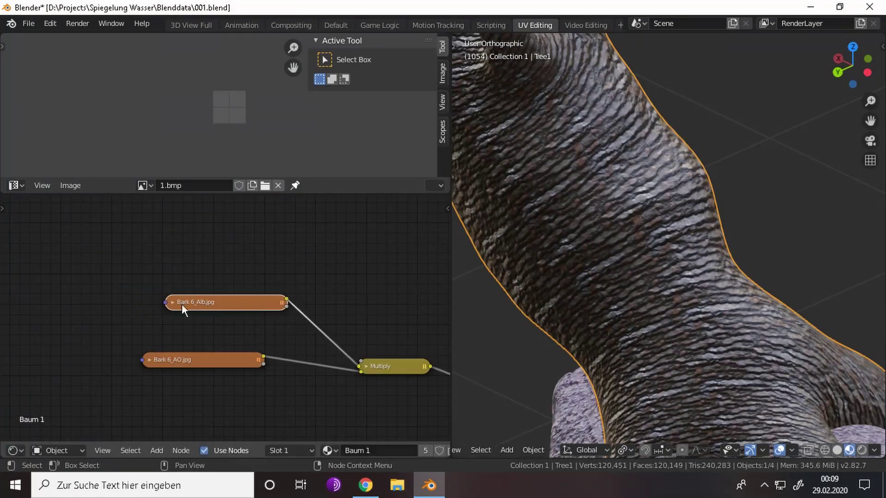
# - Expand and raise the Bark 6_Alb node, and expand the Multiply node
pyautogui.press('h')
pyautogui.moveTo(243, 311); pyautogui.dragTo(217, 220)
pyautogui.scroll(-4, 619, 263)
pyautogui.scroll(1, 269, 282)
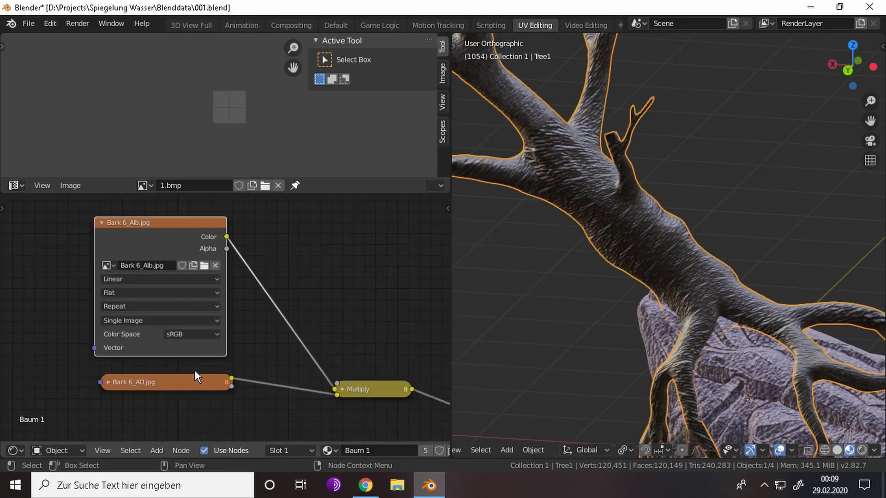
pyautogui.click(345, 390)
pyautogui.click(355, 314)
pyautogui.click(370, 343)
# - Insert a ColorRamp between Bark 6_Alb and Multiply with a dark reddish-brown dark stop
pyautogui.hotkey('shift', 'a')
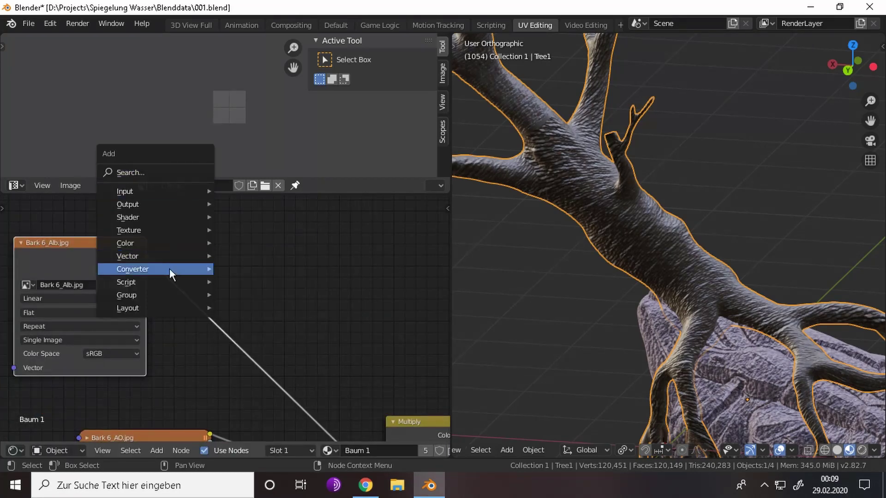
pyautogui.click(273, 118)
pyautogui.click(259, 300)
pyautogui.scroll(4, 225, 253)
pyautogui.click(314, 309)
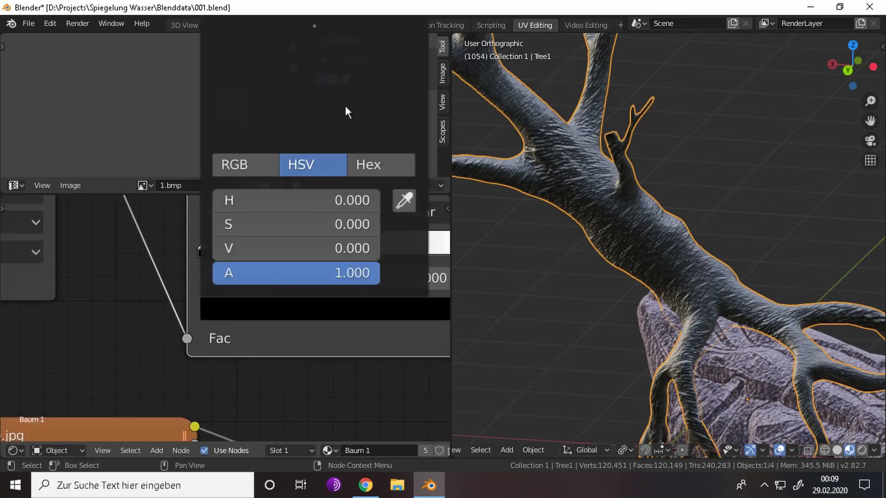
pyautogui.scroll(-2, 263, 354)
pyautogui.scroll(-3, 258, 332)
pyautogui.click(248, 313)
pyautogui.click(292, 236)
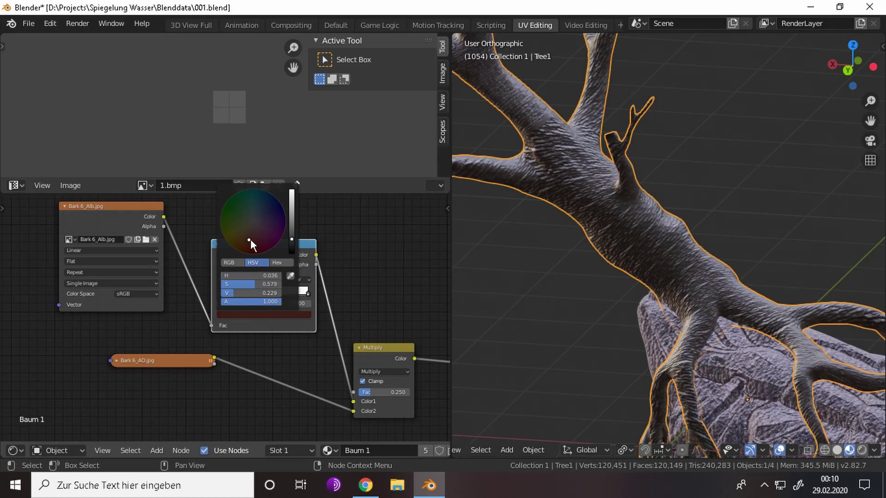
# - Review the ramp stop colours while orbiting to show the whole tree on the rock
pyautogui.click(247, 315)
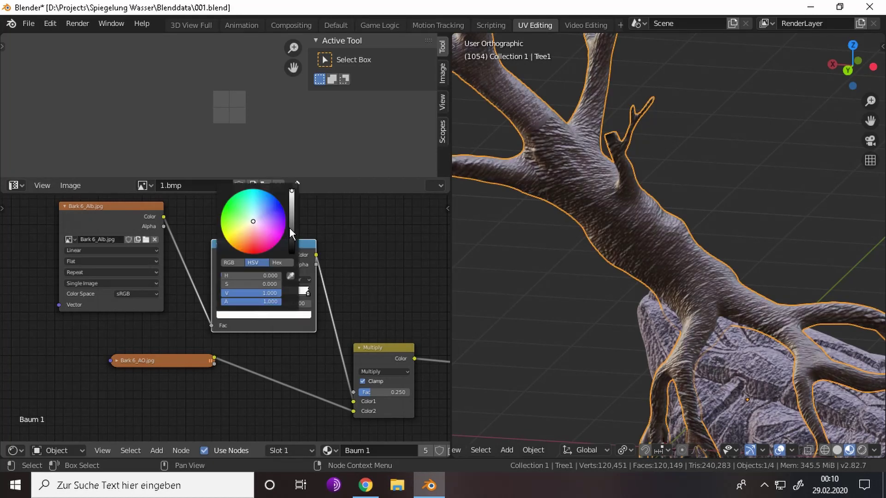
pyautogui.moveTo(504, 217); pyautogui.dragTo(637, 237, button='middle')
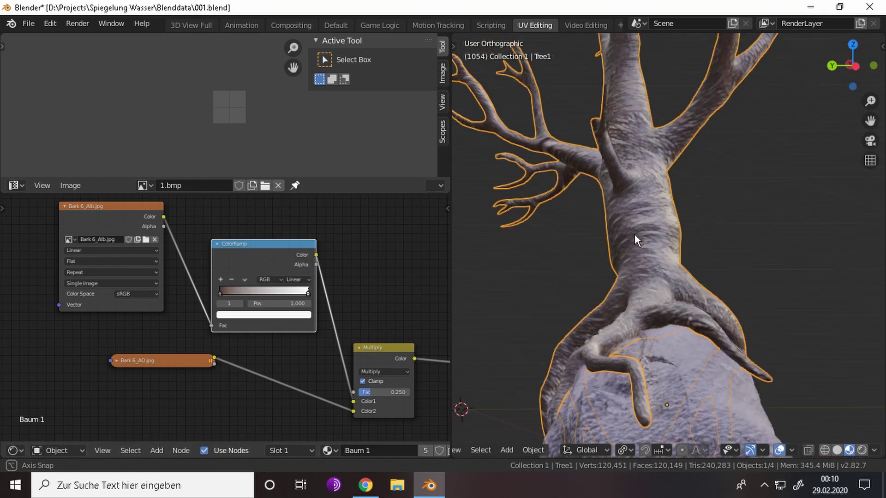
pyautogui.click(227, 314)
pyautogui.scroll(-5, 671, 293)
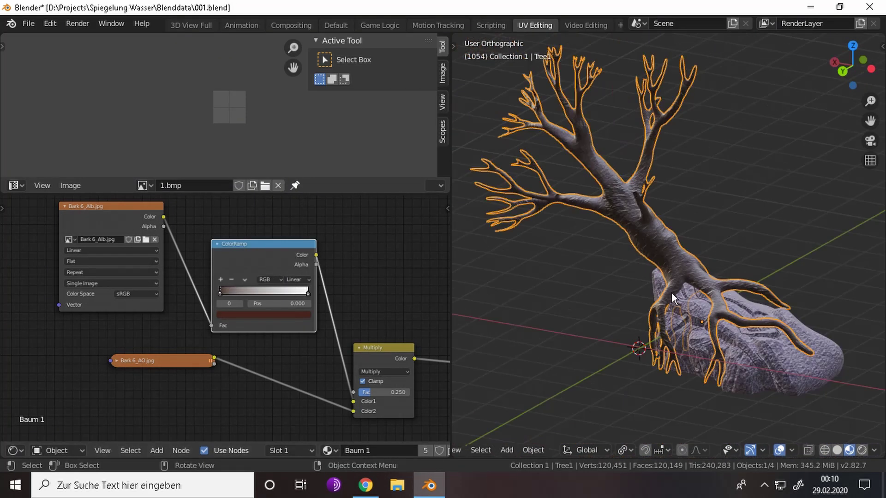
pyautogui.moveTo(671, 293); pyautogui.dragTo(710, 294, button='middle')
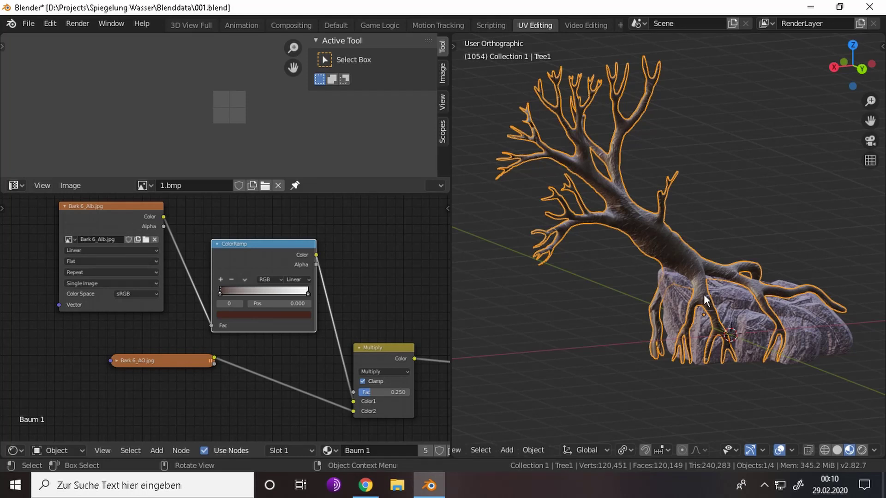
pyautogui.moveTo(351, 277)
pyautogui.mouseDown(button='middle')
pyautogui.moveTo(243, 273)
pyautogui.moveTo(337, 279)
pyautogui.moveTo(211, 345)
pyautogui.moveTo(277, 286)
pyautogui.mouseUp(button='middle')
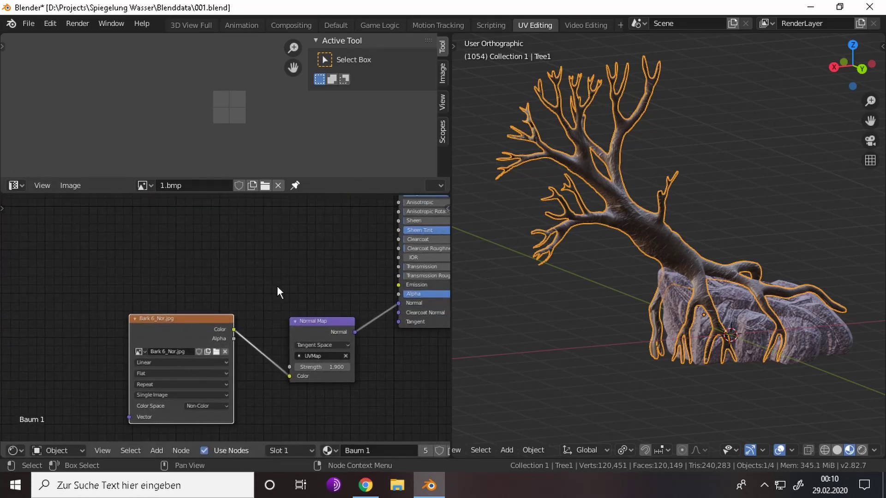
# - Duplicate the bark image node and load Bark 6_Rou.jpg into the copy
pyautogui.hotkey('shift', 'd')
pyautogui.click(226, 220)
pyautogui.doubleClick(424, 227)
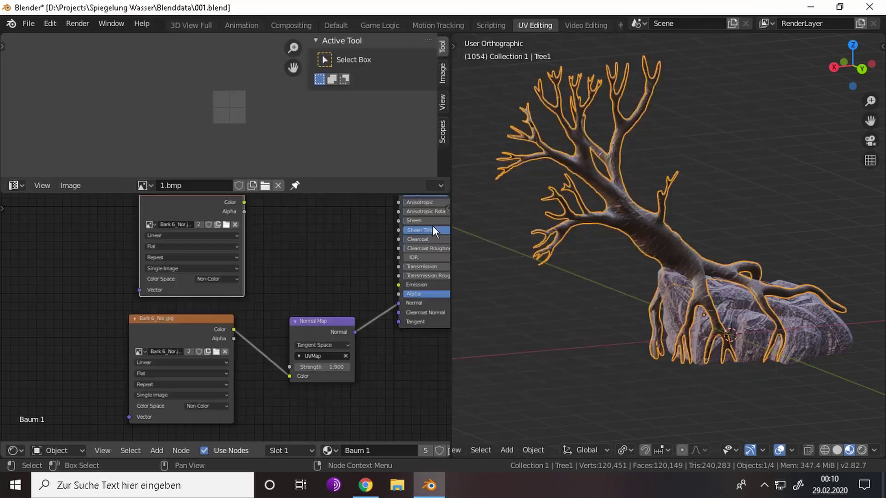
pyautogui.moveTo(267, 203); pyautogui.dragTo(242, 298, button='middle')
# - Add an Invert node and link the roughness image colour to Roughness
pyautogui.hotkey('shift', 'a')
pyautogui.click(230, 201)
pyautogui.write('invert')
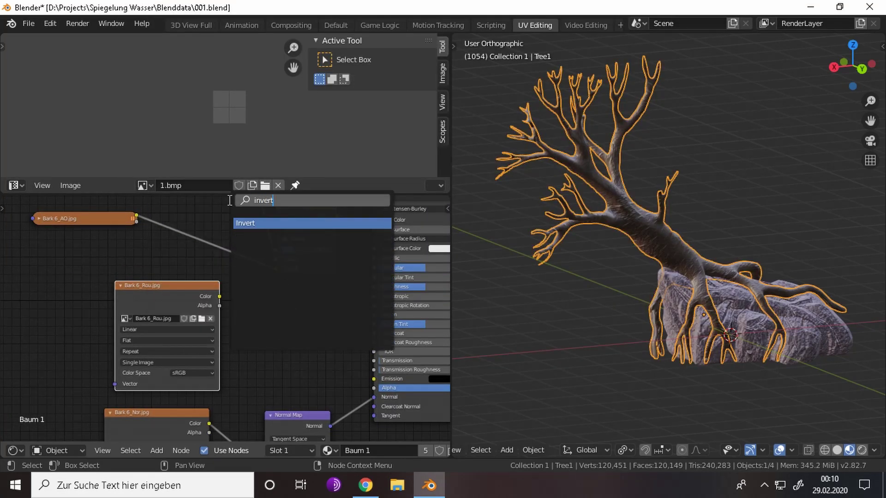
pyautogui.press('Return')
pyautogui.moveTo(381, 283); pyautogui.dragTo(381, 286)
pyautogui.click(194, 373)
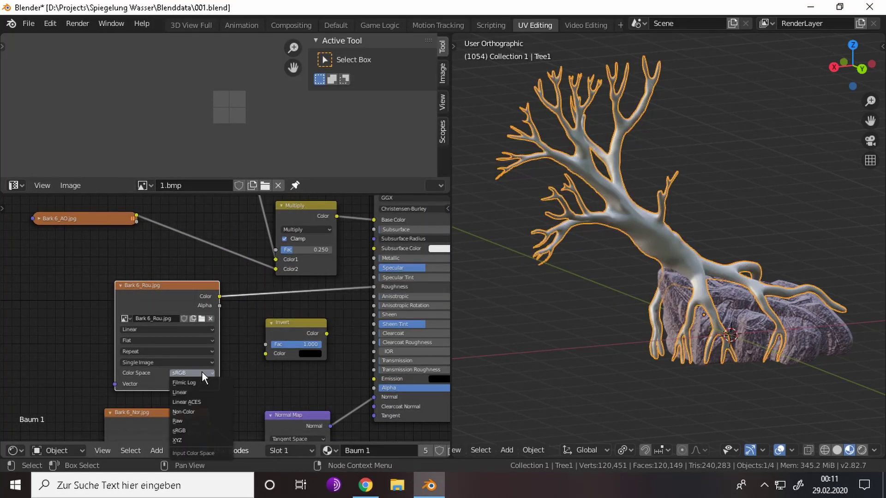
# - Set the roughness image to Non-Color and feed its colour into the Invert node
pyautogui.click(226, 398)
pyautogui.moveTo(260, 315); pyautogui.dragTo(207, 351, button='middle')
pyautogui.moveTo(257, 248); pyautogui.dragTo(251, 204)
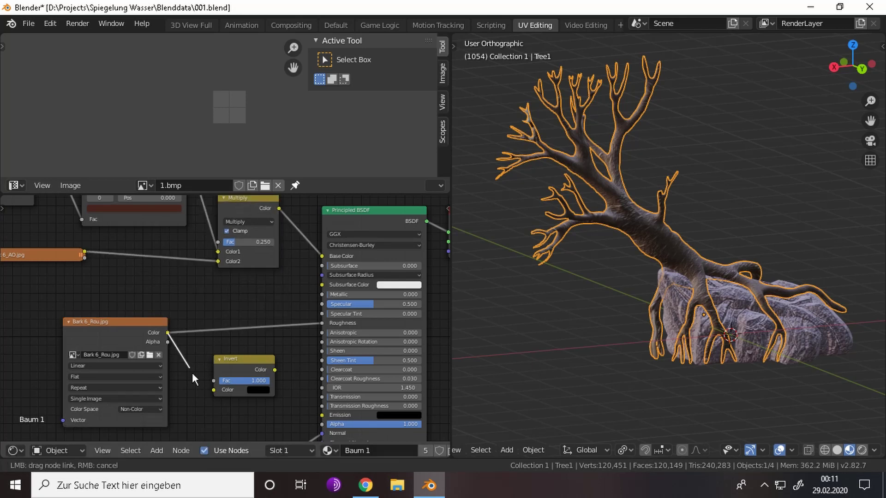
pyautogui.moveTo(305, 320); pyautogui.dragTo(322, 304)
pyautogui.moveTo(243, 361); pyautogui.dragTo(231, 285)
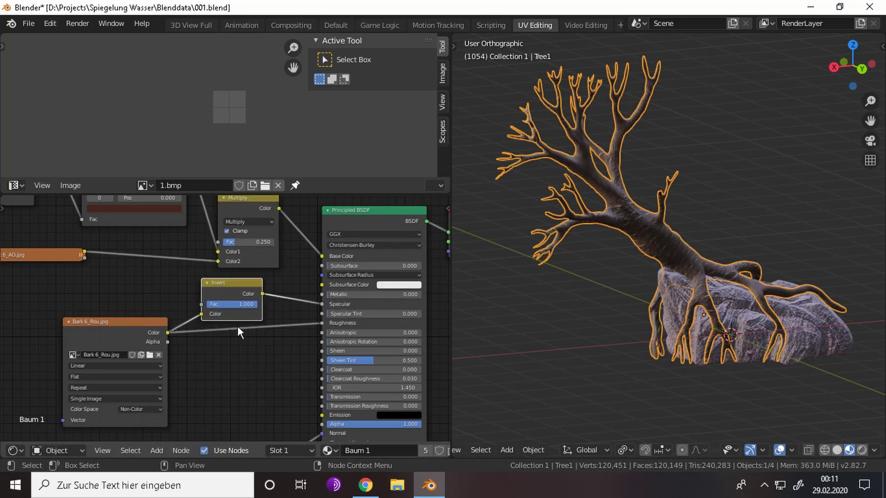
# - Connect the Invert node's output to the shader's Specular input
pyautogui.moveTo(330, 303); pyautogui.dragTo(78, 318, button='middle')
pyautogui.scroll(3, 686, 300)
pyautogui.scroll(3, 678, 312)
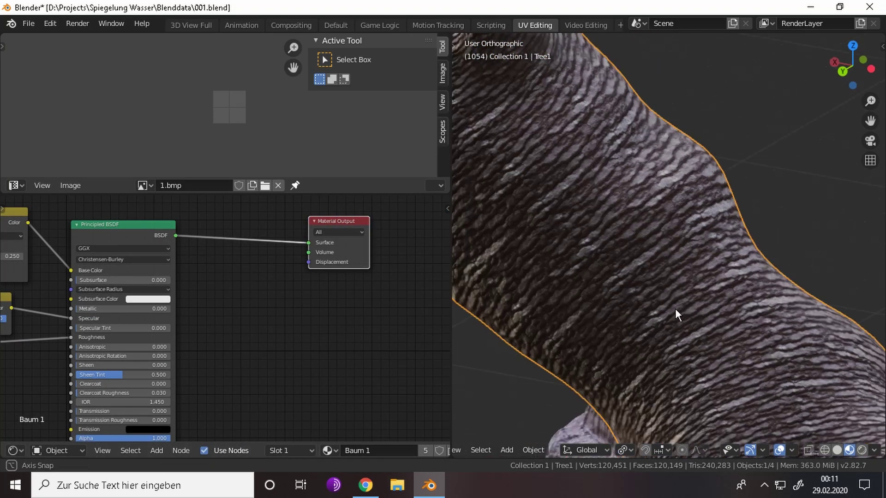
pyautogui.scroll(3, 692, 292)
pyautogui.scroll(-3, 692, 292)
pyautogui.scroll(-3, 336, 291)
pyautogui.scroll(-1, 295, 313)
pyautogui.scroll(-1, 201, 247)
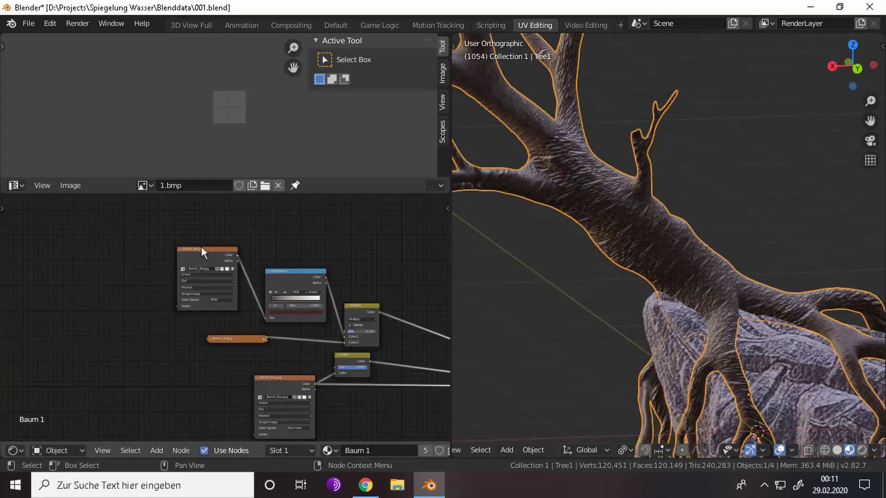
pyautogui.scroll(2, 192, 295)
pyautogui.scroll(2, 192, 295)
pyautogui.scroll(1, 265, 289)
pyautogui.scroll(3, 647, 291)
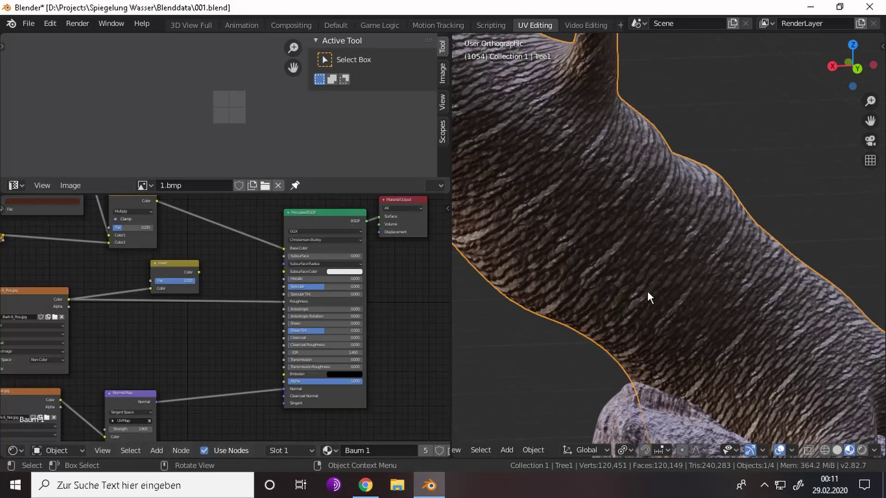
pyautogui.scroll(2, 544, 256)
pyautogui.moveTo(286, 288); pyautogui.dragTo(284, 287)
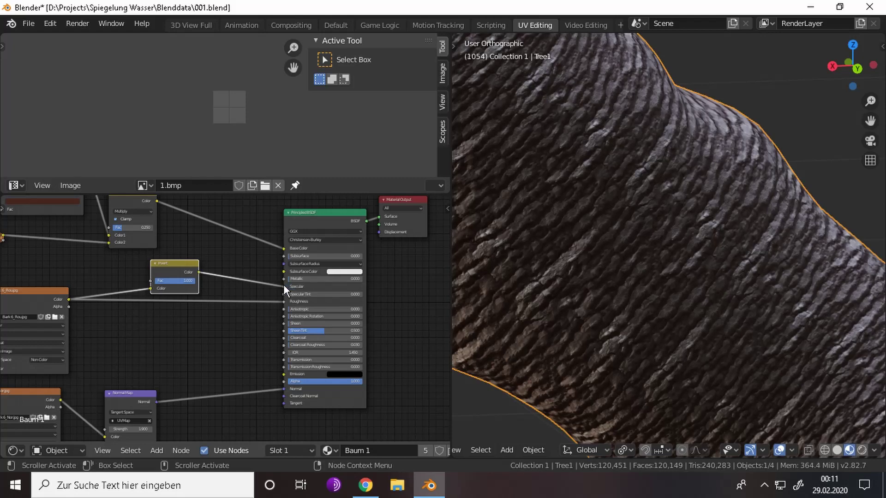
pyautogui.scroll(-5, 774, 220)
# - Orbit around the tree and rock, then look through the scene camera
pyautogui.moveTo(774, 220); pyautogui.dragTo(573, 359, button='middle')
pyautogui.press('KP_0')
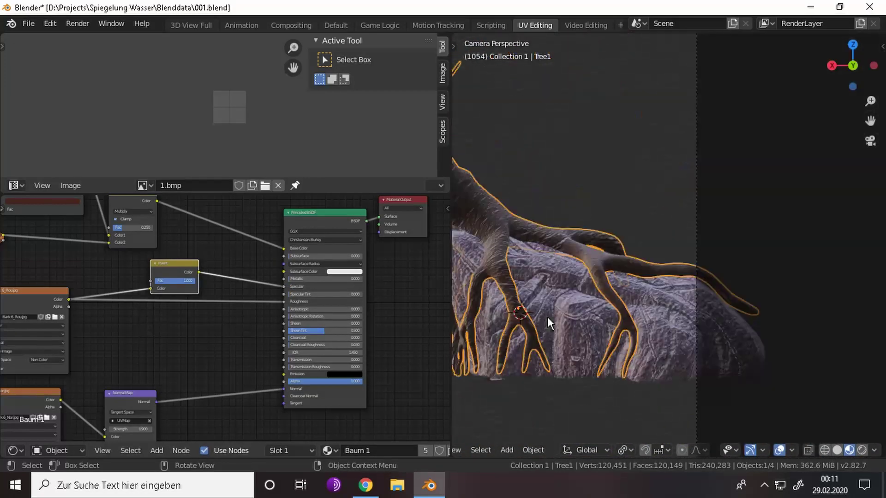
pyautogui.scroll(-3, 558, 300)
pyautogui.scroll(4, 571, 280)
pyautogui.scroll(3, 554, 296)
pyautogui.scroll(-3, 614, 240)
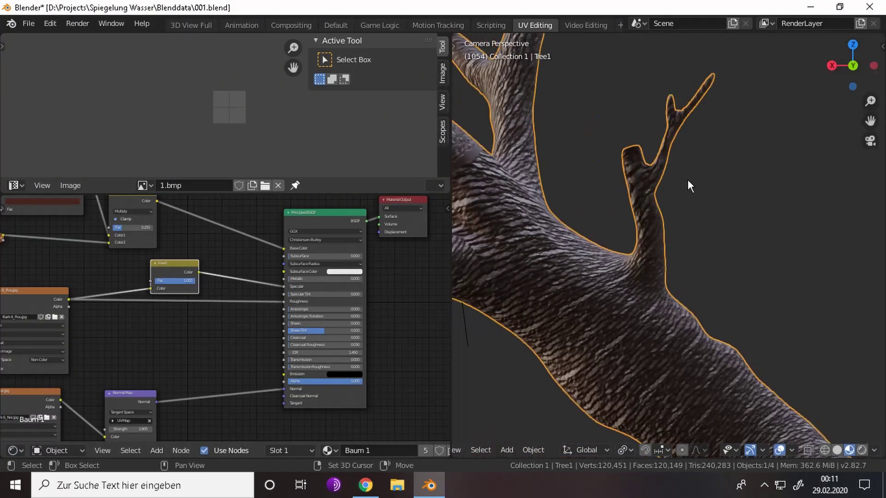
pyautogui.scroll(-3, 687, 179)
# - Give the subsurface an orange colour and set Subsurface to 0.05
pyautogui.scroll(-2, 292, 318)
pyautogui.scroll(5, 325, 312)
pyautogui.click(326, 311)
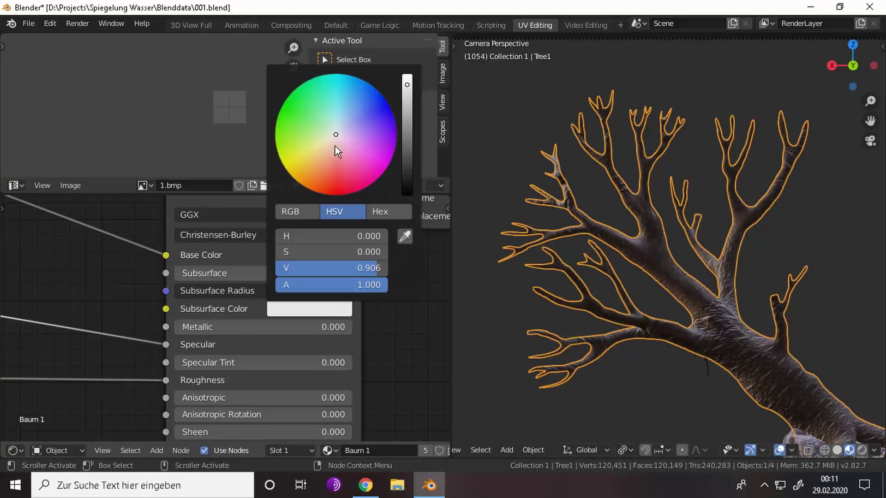
pyautogui.moveTo(335, 146); pyautogui.dragTo(355, 132)
pyautogui.click(351, 273)
pyautogui.write('0.05')
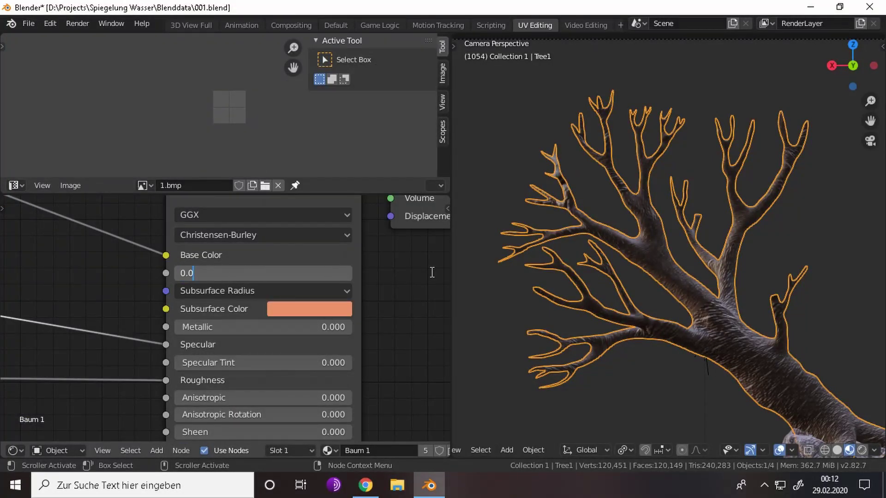
pyautogui.press('Return')
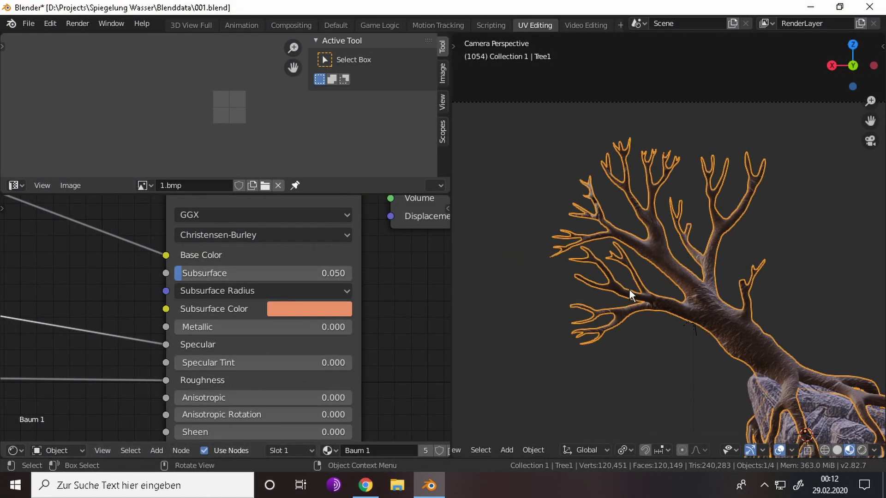
# - Adjust the subsurface colour and change the Subsurface amount to 0.07
pyautogui.click(322, 290)
pyautogui.press('KP_0')
pyautogui.press('KP_0')
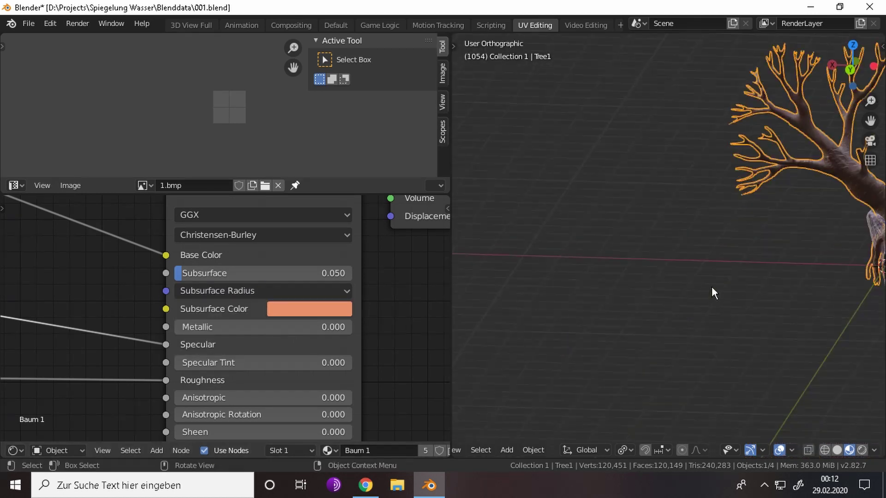
pyautogui.click(323, 309)
pyautogui.scroll(-2, 357, 231)
pyautogui.scroll(-3, 341, 231)
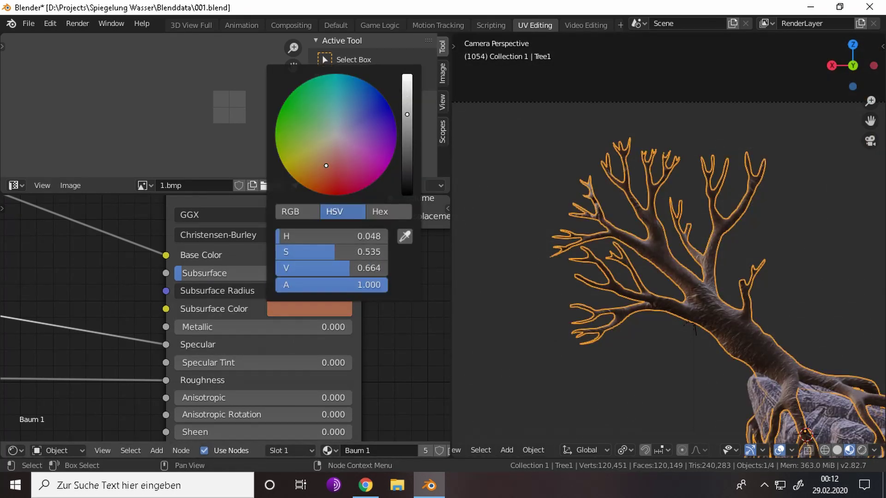
pyautogui.scroll(3, 341, 231)
pyautogui.scroll(-1, 341, 230)
pyautogui.scroll(-1, 341, 231)
pyautogui.click(317, 274)
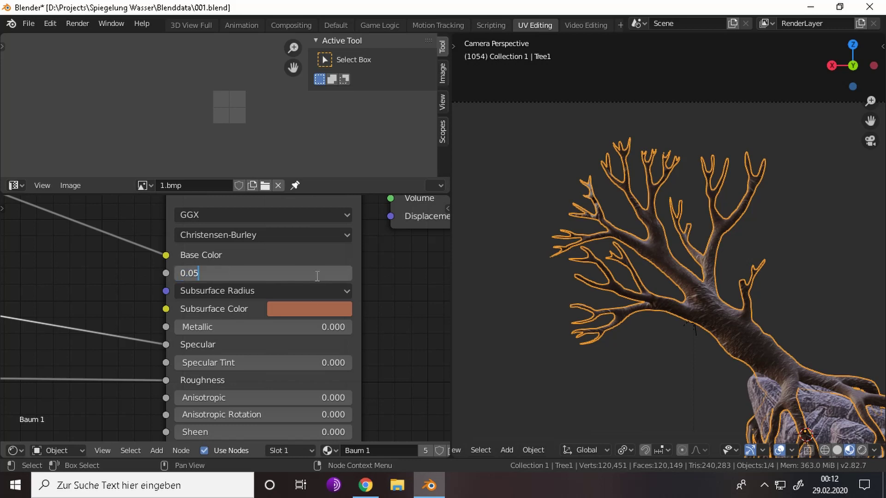
pyautogui.write('7')
pyautogui.press('Return')
# - Darken the subsurface colour slightly by lowering its value
pyautogui.click(309, 309)
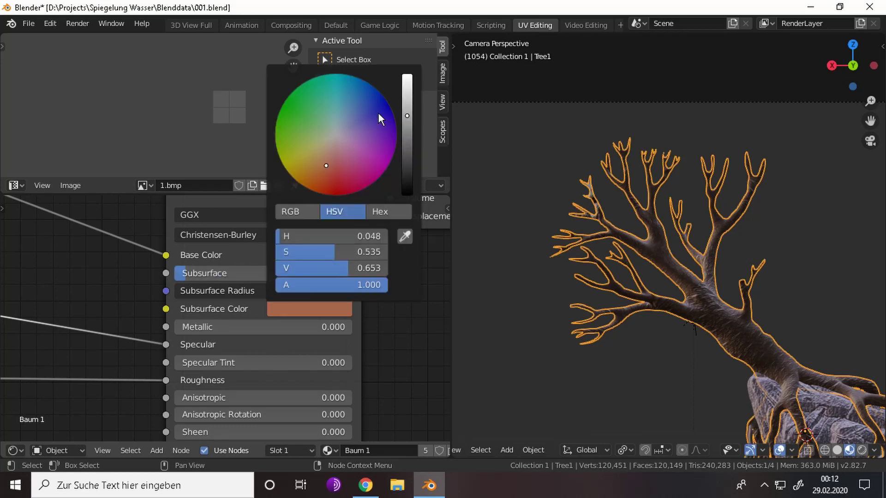
pyautogui.scroll(1, 380, 119)
pyautogui.scroll(-1, 379, 118)
pyautogui.scroll(-5, 292, 317)
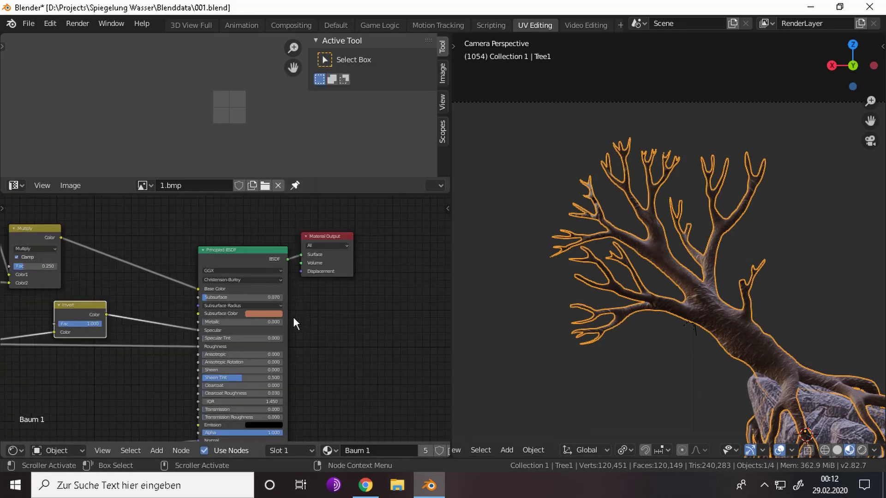
pyautogui.scroll(3, 293, 317)
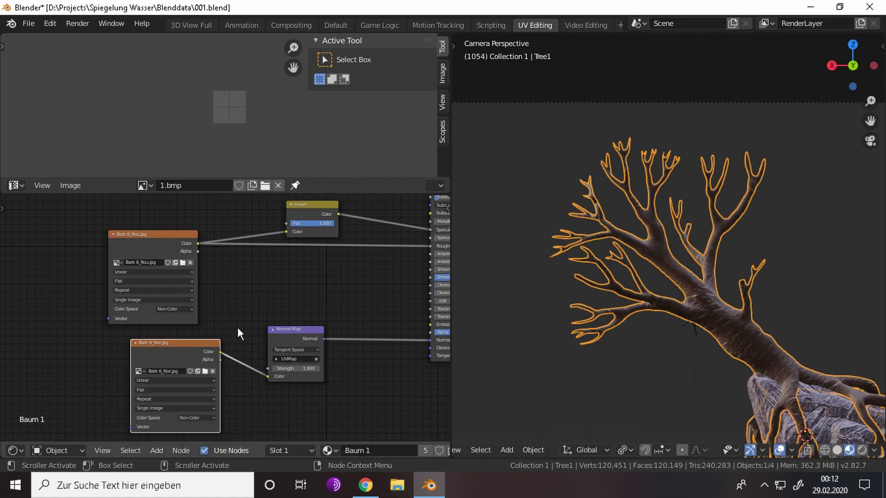
pyautogui.click(205, 372)
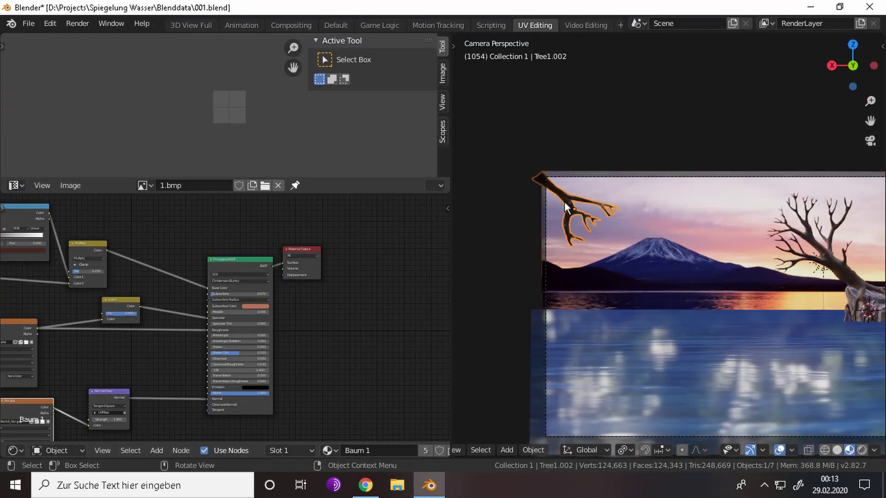
# - In Edit Mode on Tree1.002, rescale the branch's UV islands
pyautogui.scroll(8, 565, 207)
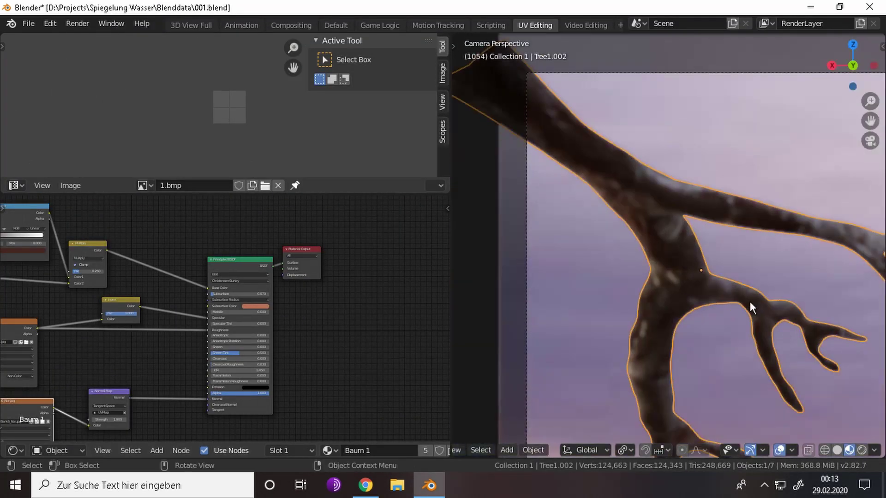
pyautogui.press('Tab')
pyautogui.press('s')
pyautogui.click(347, 131)
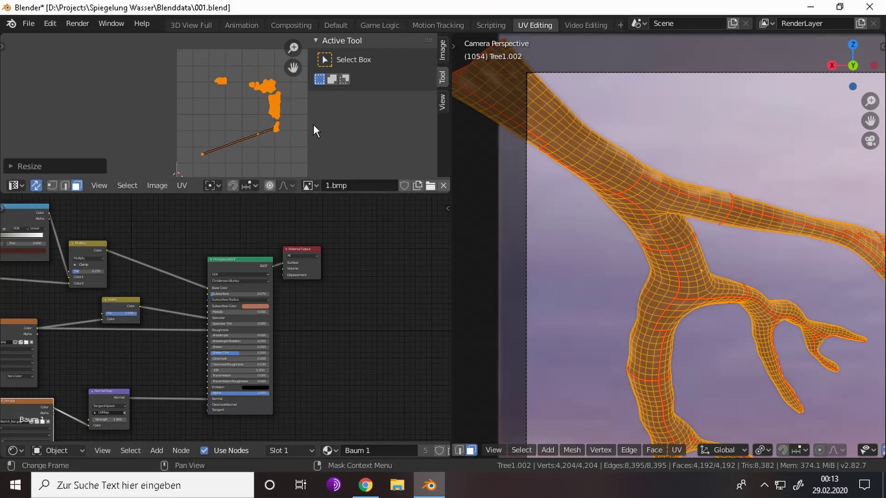
pyautogui.press('s')
pyautogui.click(437, 161)
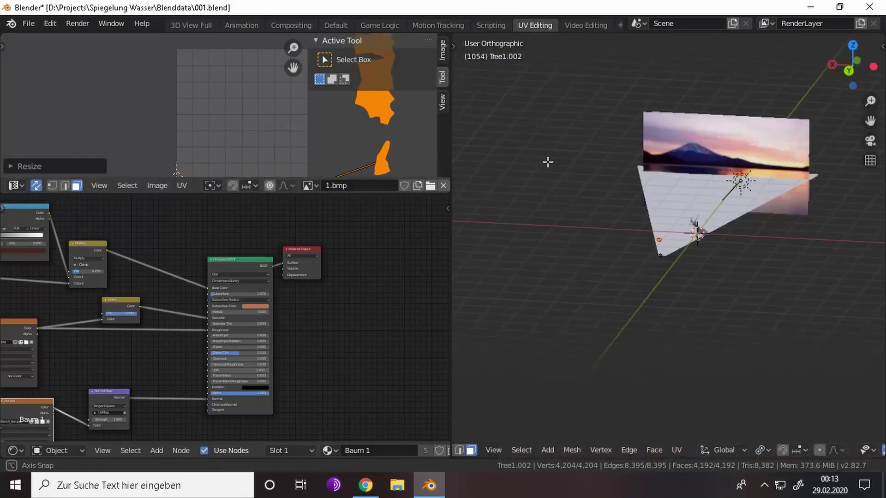
# - Delete the vertex loop at the branch end
pyautogui.moveTo(548, 160); pyautogui.dragTo(531, 244, button='middle')
pyautogui.scroll(5, 645, 297)
pyautogui.keyDown('alt'); pyautogui.click(645, 297); pyautogui.keyUp('alt')
pyautogui.press('x')
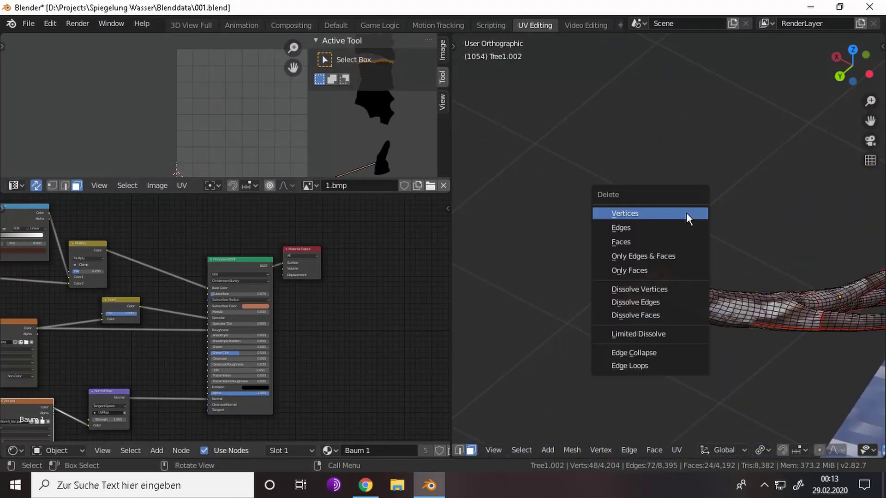
pyautogui.click(645, 241)
# - Select the whole branch mesh and unwrap it into new UVs
pyautogui.click(670, 303)
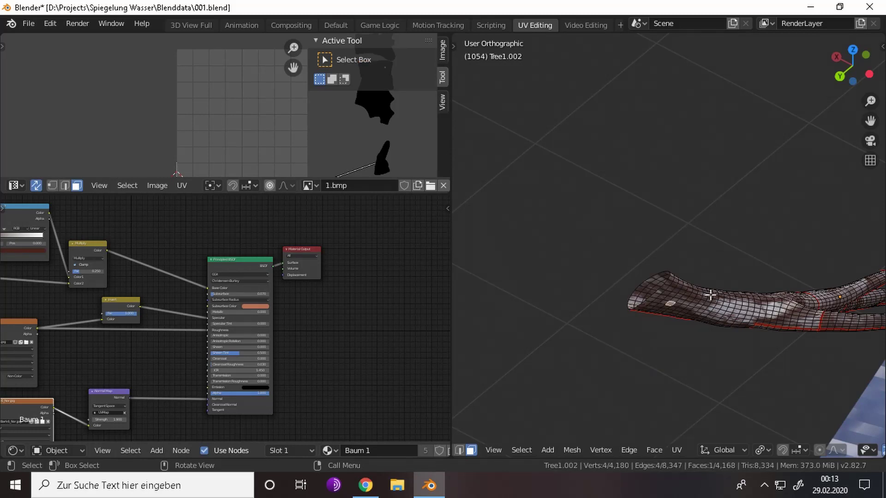
pyautogui.press('a')
pyautogui.press('u')
pyautogui.click(706, 269)
pyautogui.scroll(-1, 299, 119)
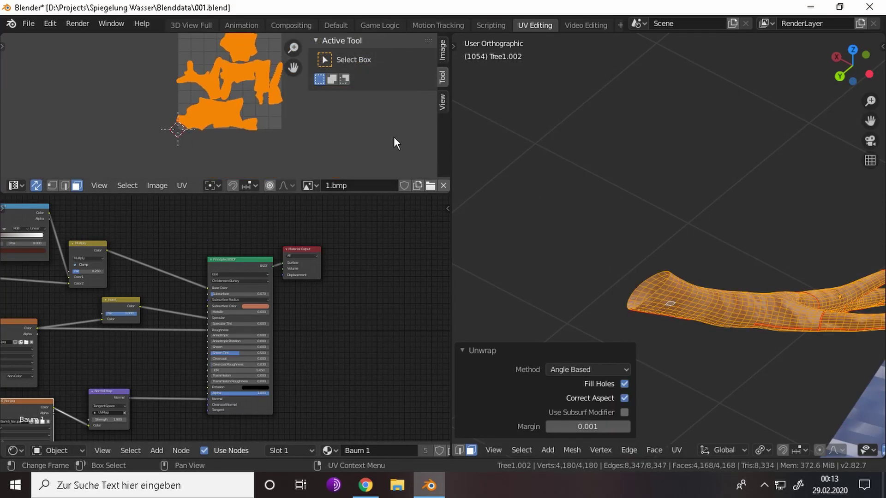
pyautogui.press('KP_0')
# - Scale the new UVs up about 1.5× to tighten the bark pattern
pyautogui.press('s')
pyautogui.press('Tab')
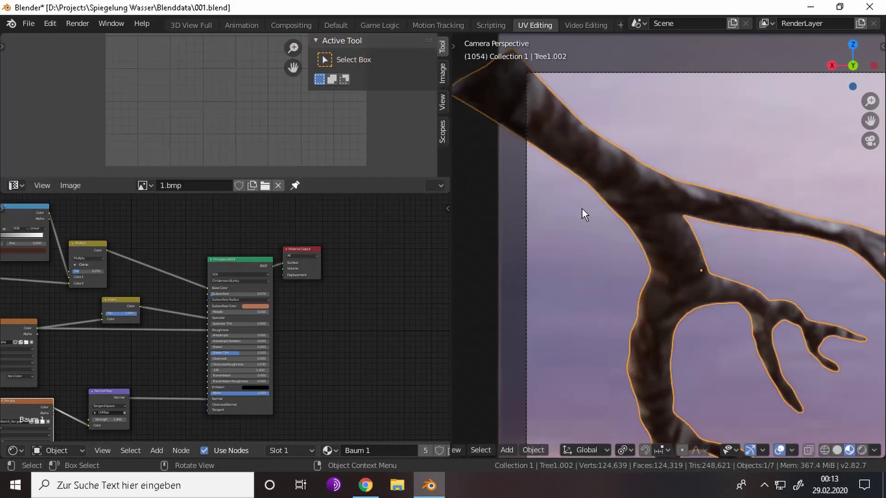
pyautogui.press('Tab')
pyautogui.press('s')
pyautogui.press('Tab')
pyautogui.scroll(-3, 712, 247)
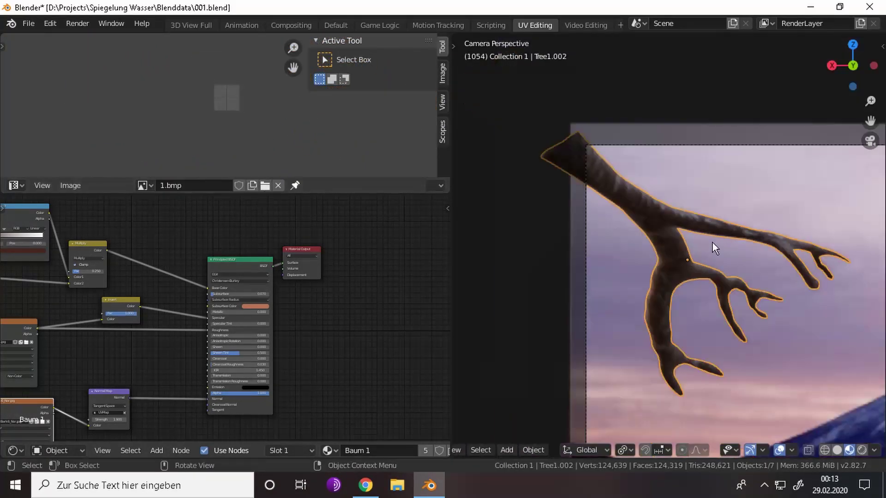
pyautogui.press('Tab')
pyautogui.press('Tab')
pyautogui.scroll(4, 726, 190)
pyautogui.scroll(-4, 726, 190)
# - Re-enter Edit Mode, rescale the UVs once more and return to Object Mode
pyautogui.press('Tab')
pyautogui.press('s')
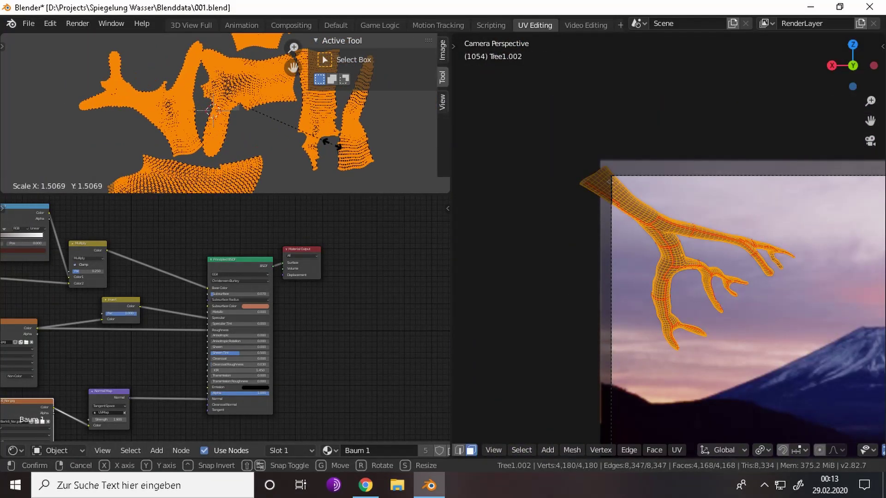
pyautogui.press('Tab')
pyautogui.scroll(4, 707, 233)
pyautogui.press('Tab')
pyautogui.press('s')
pyautogui.click(258, 98)
pyautogui.press('Tab')
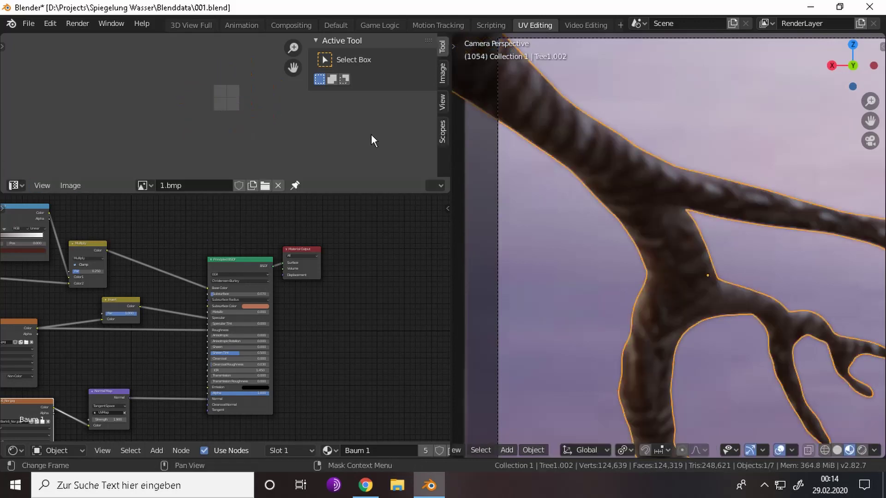
pyautogui.scroll(-3, 624, 196)
pyautogui.scroll(-2, 733, 289)
# - Switch to the Default workspace and select the camera
pyautogui.click(292, 25)
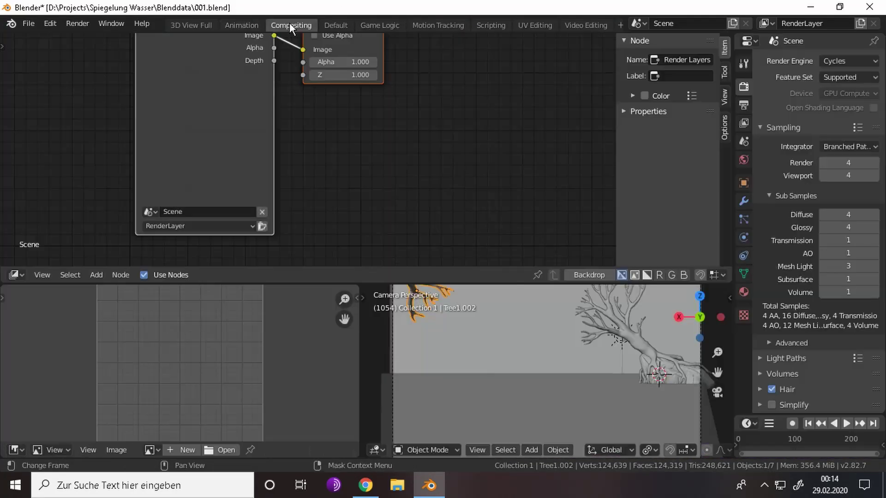
pyautogui.click(335, 25)
pyautogui.click(701, 82)
# - Show the camera data properties, view through the camera, and scroll to Depth of Field
pyautogui.click(644, 436)
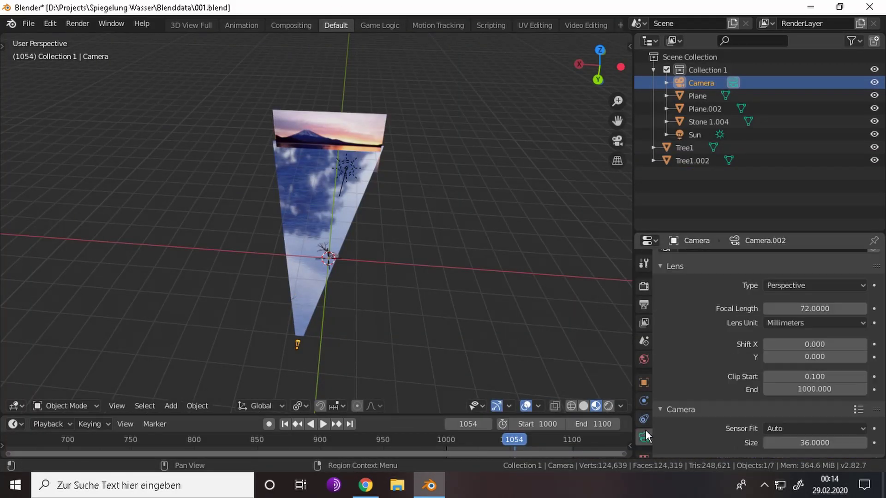
pyautogui.scroll(2, 758, 350)
pyautogui.press('KP_0')
pyautogui.scroll(3, 531, 289)
pyautogui.scroll(3, 484, 353)
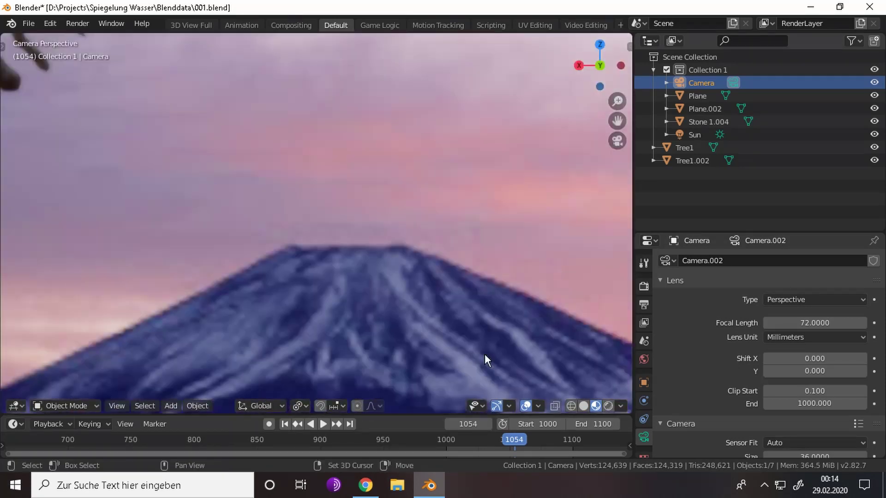
pyautogui.scroll(2, 450, 307)
pyautogui.scroll(2, 370, 164)
pyautogui.scroll(-8, 485, 254)
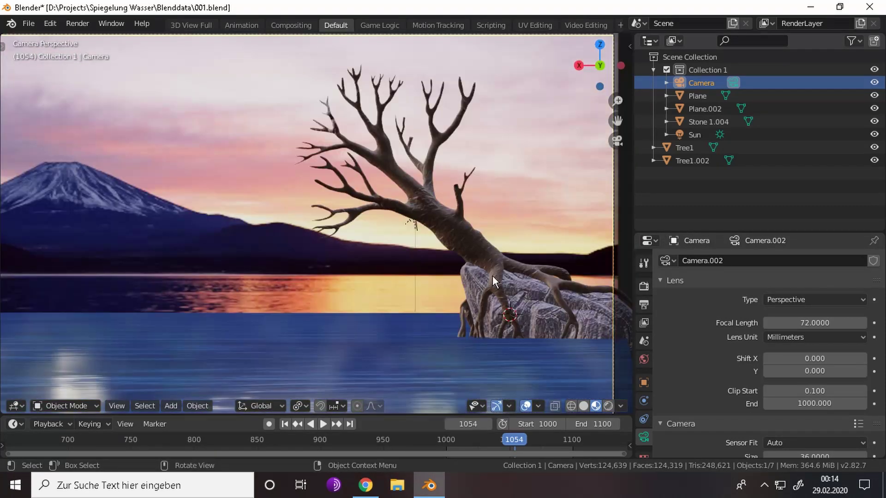
pyautogui.scroll(-3, 583, 271)
pyautogui.scroll(-6, 769, 374)
pyautogui.scroll(2, 766, 334)
pyautogui.scroll(3, 746, 344)
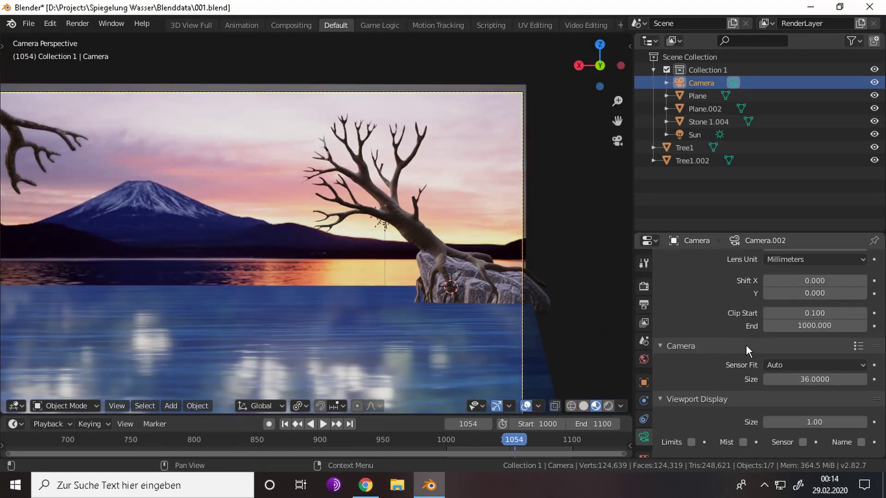
pyautogui.scroll(-3, 745, 345)
# - Test a lower F-Stop for more blur, then set it back to 1.9
pyautogui.scroll(-2, 799, 364)
pyautogui.scroll(2, 387, 300)
pyautogui.scroll(3, 386, 300)
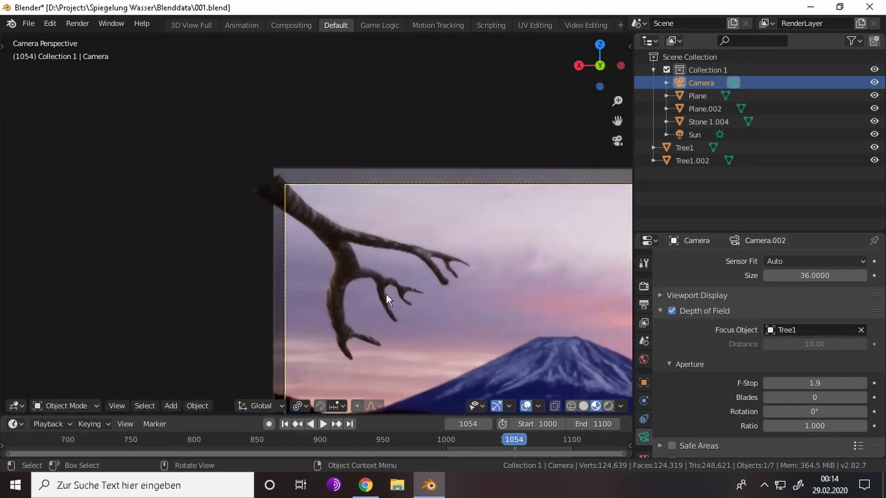
pyautogui.scroll(1, 387, 300)
pyautogui.moveTo(814, 383)
pyautogui.mouseDown()
pyautogui.moveTo(784, 383)
pyautogui.moveTo(812, 382)
pyautogui.mouseUp()
pyautogui.scroll(-2, 549, 311)
pyautogui.scroll(-2, 405, 287)
pyautogui.scroll(-1, 405, 286)
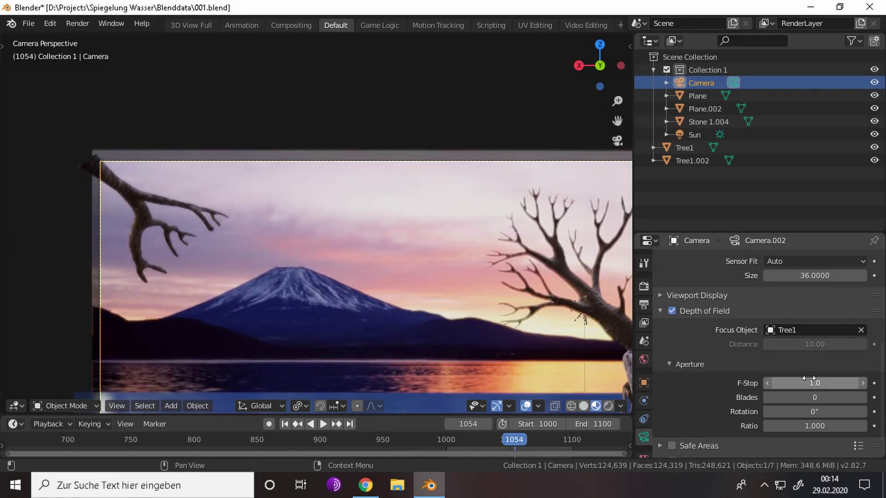
pyautogui.scroll(3, 521, 308)
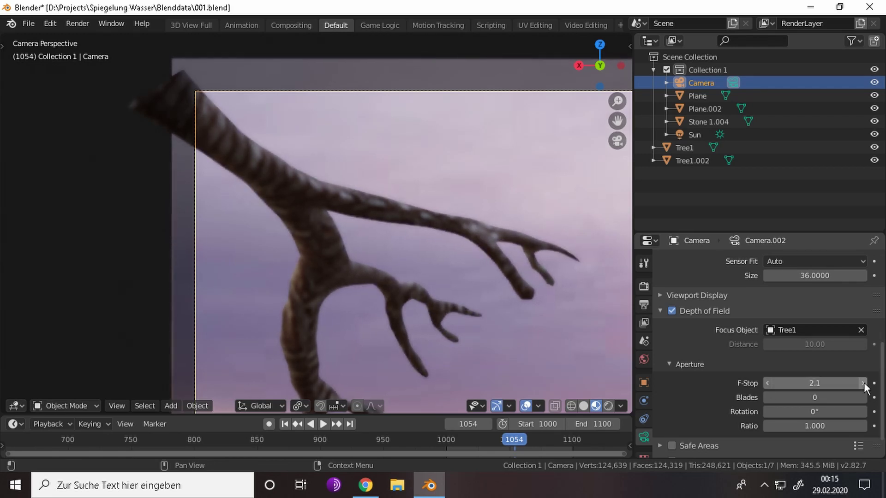
pyautogui.click(767, 383)
# - Shrink the Tree1.002 branch and move it to the frame's upper-left corner
pyautogui.scroll(-5, 243, 245)
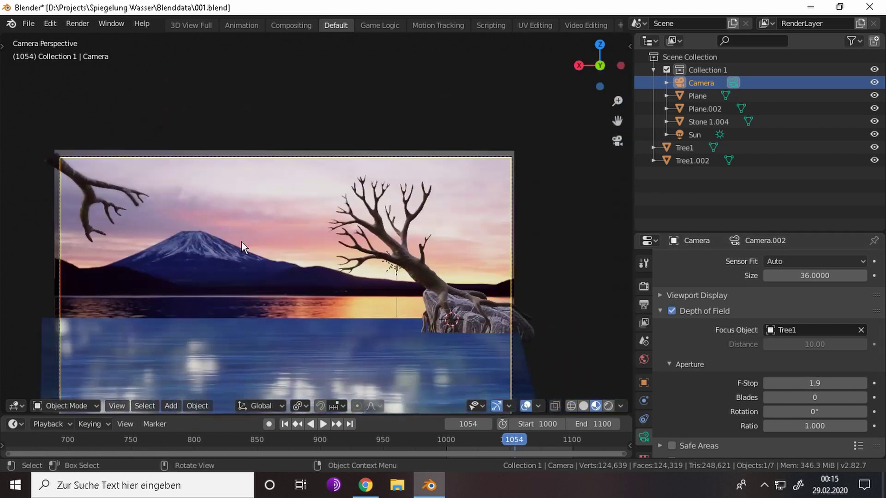
pyautogui.scroll(2, 418, 248)
pyautogui.keyDown('shift'); pyautogui.moveTo(418, 248); pyautogui.dragTo(468, 260, button='middle'); pyautogui.keyUp('shift')
pyautogui.click(231, 203)
pyautogui.press('s')
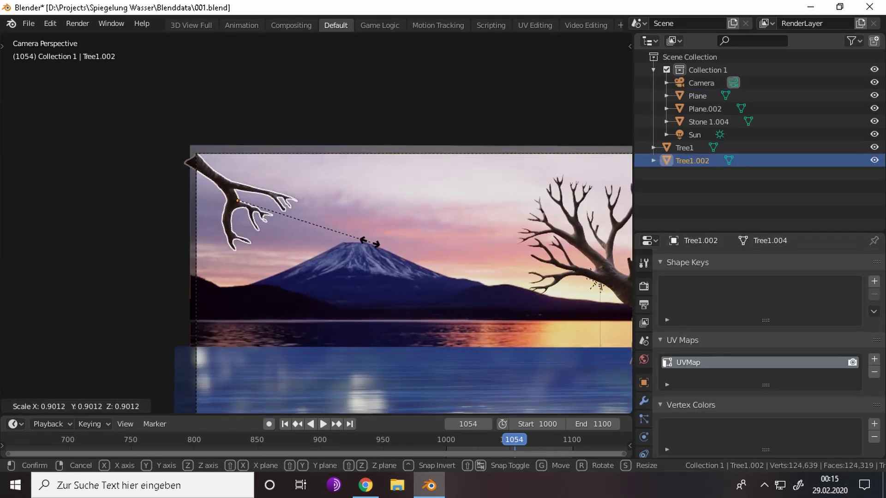
pyautogui.click(365, 241)
pyautogui.press('g')
pyautogui.click(360, 235)
# - Resize the branch once more, then select the camera
pyautogui.scroll(-3, 461, 254)
pyautogui.scroll(-2, 508, 263)
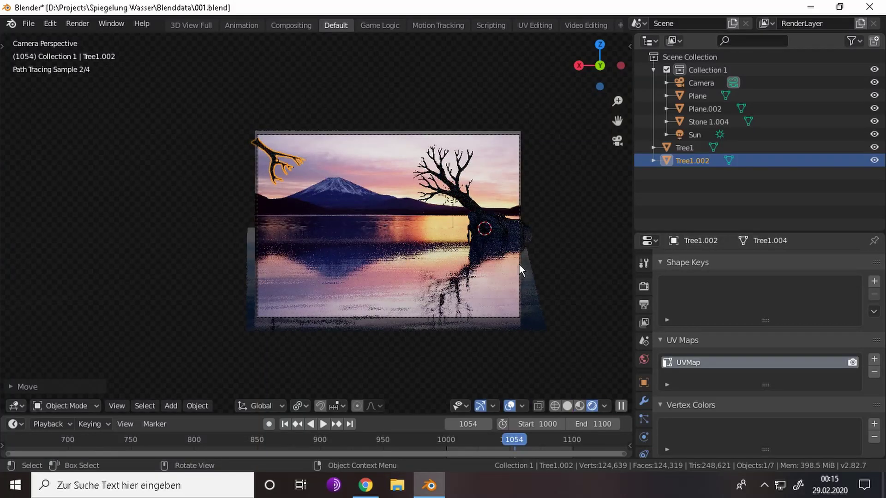
pyautogui.press('s')
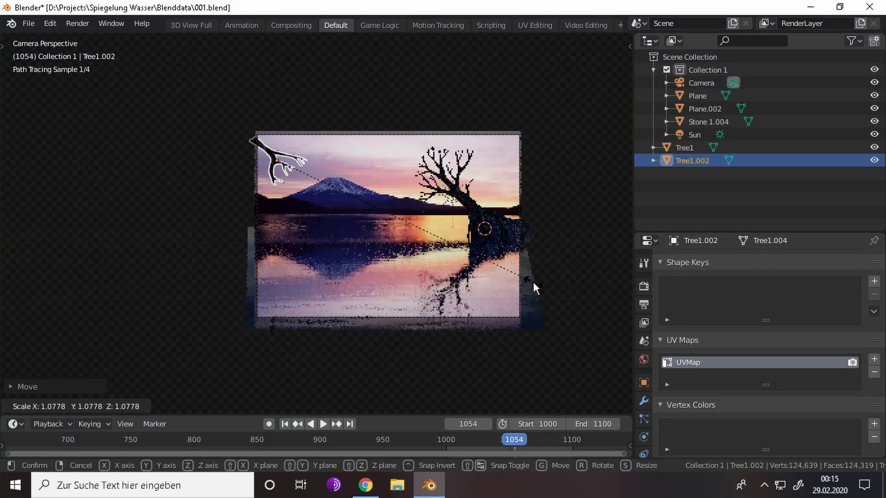
pyautogui.click(533, 281)
pyautogui.scroll(3, 368, 231)
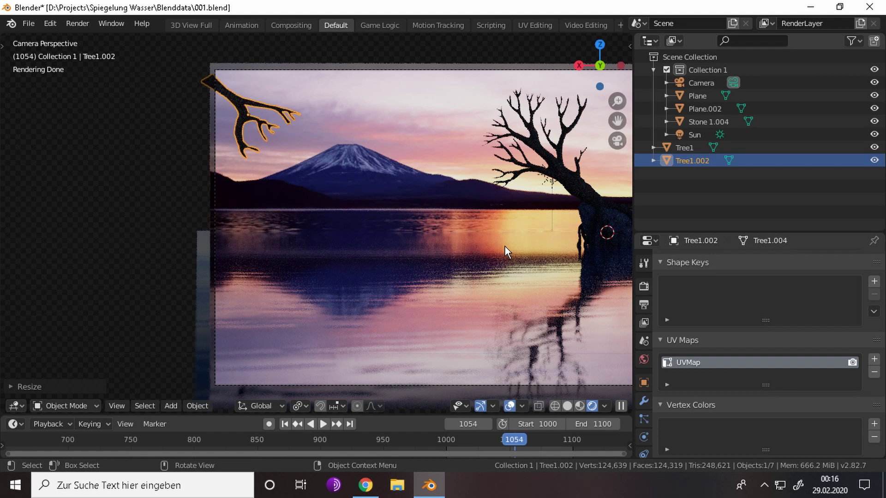
pyautogui.scroll(-2, 506, 210)
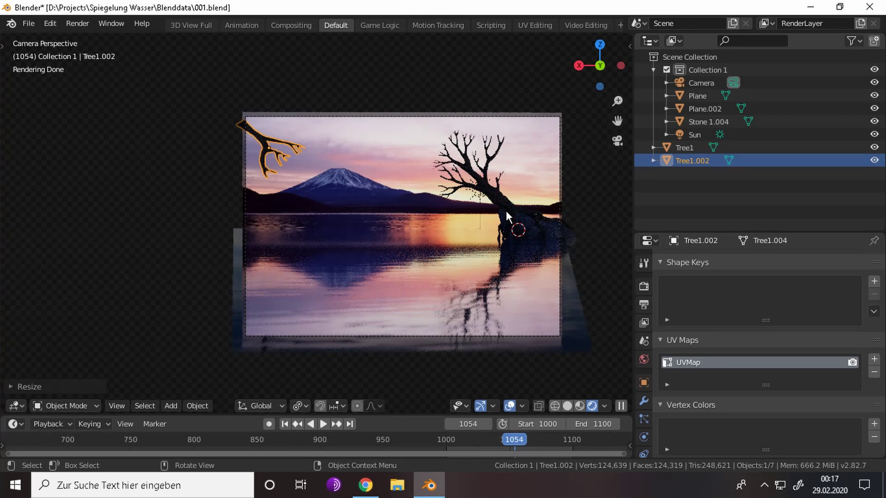
pyautogui.click(453, 116)
# - Lower the camera about 0.14 along Z while viewing through it, then select the Plane
pyautogui.hotkey('shift', '`')
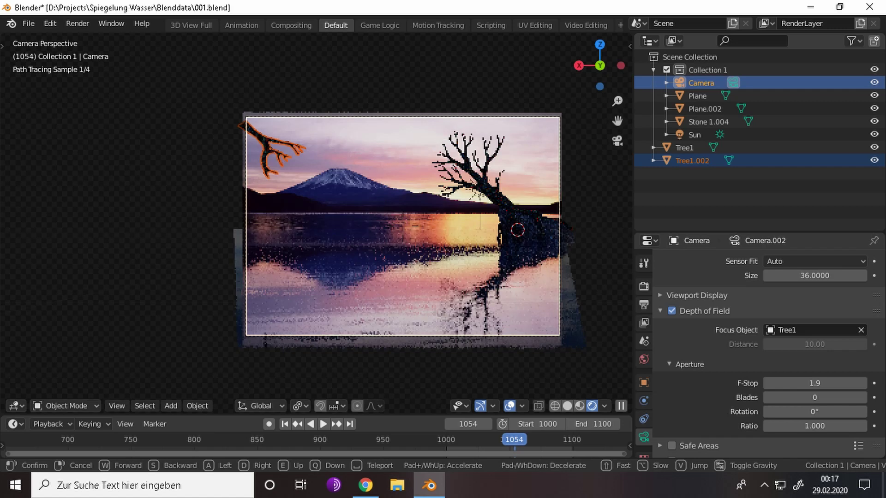
pyautogui.press('Escape')
pyautogui.hotkey('shift', '`')
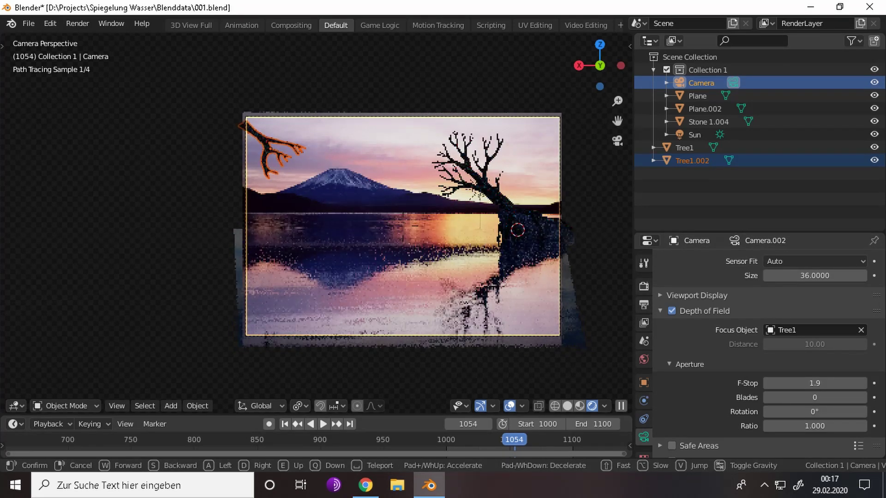
pyautogui.press('Escape')
pyautogui.press('g')
pyautogui.press('z')
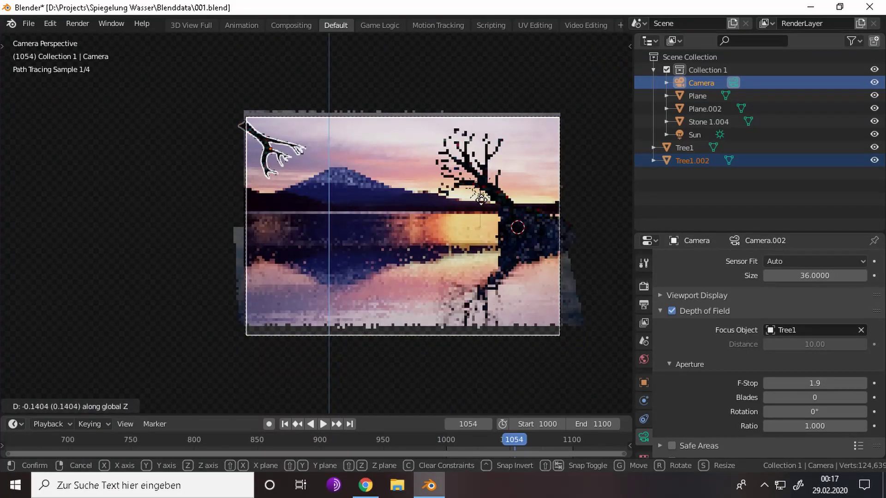
pyautogui.click(436, 328)
pyautogui.click(356, 234)
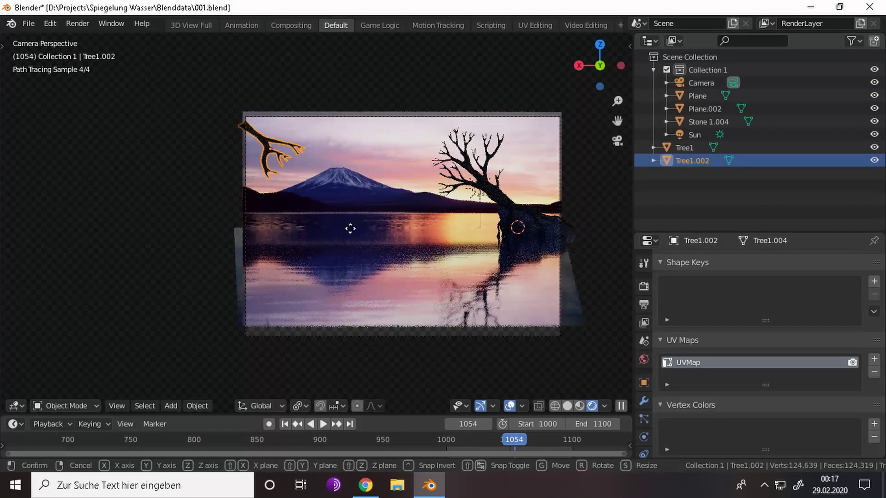
pyautogui.click(434, 326)
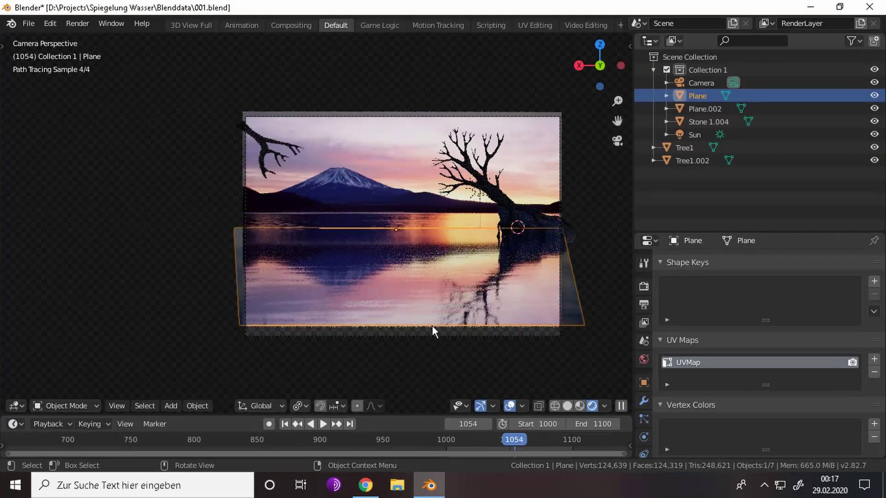
# - Pull the Plane's bottom edge forward, widen it along X, and save 001.blend
pyautogui.press('Tab')
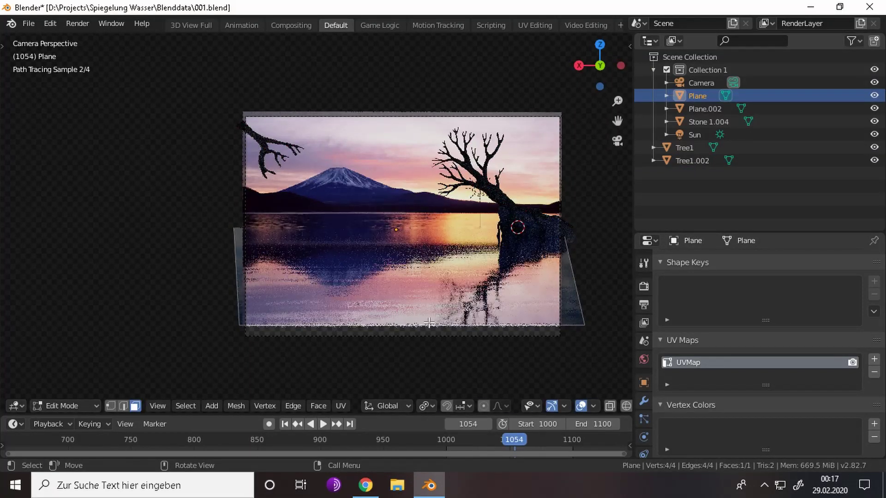
pyautogui.press('2')
pyautogui.click(435, 323)
pyautogui.press('g')
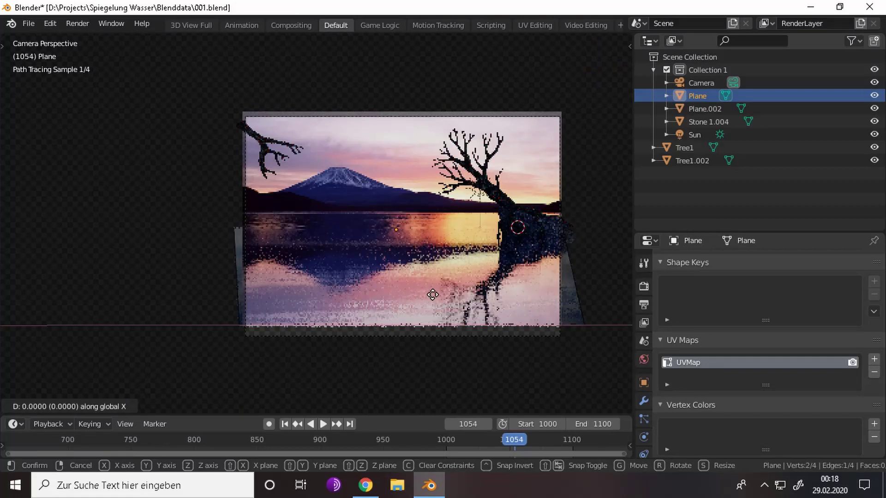
pyautogui.click(430, 361)
pyautogui.press('s')
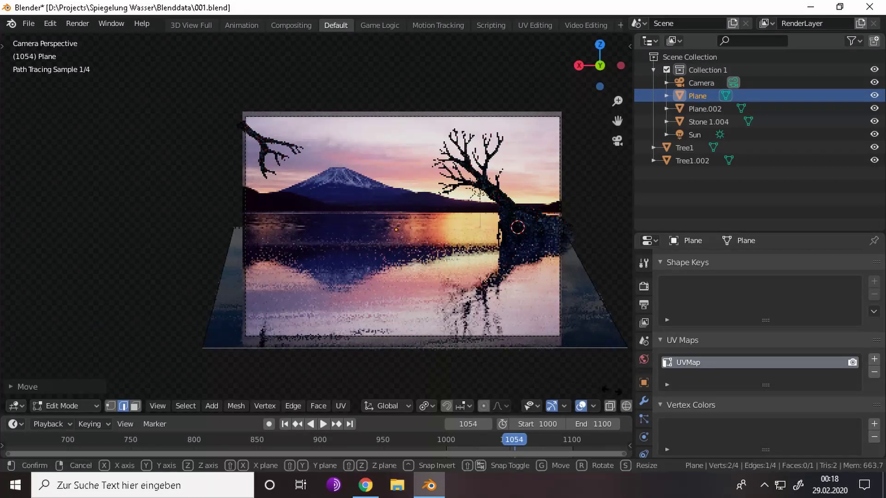
pyautogui.press('x')
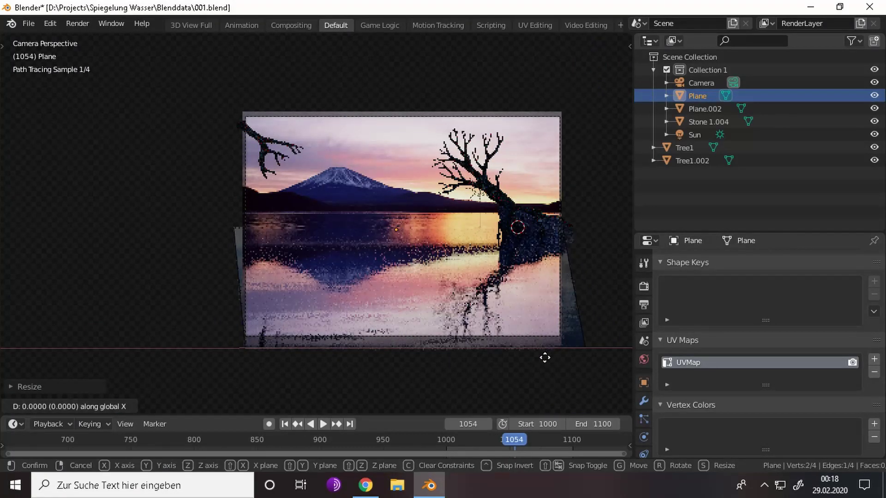
pyautogui.click(538, 366)
pyautogui.press('Tab')
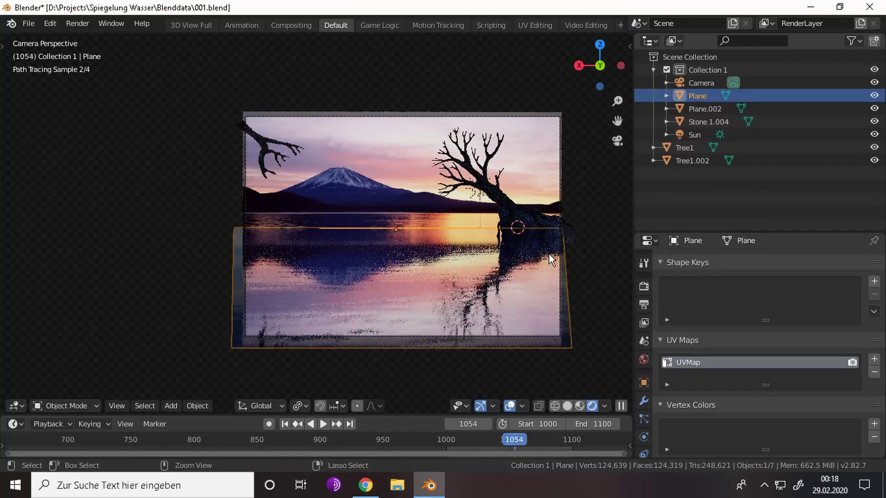
pyautogui.hotkey('ctrl', 's')
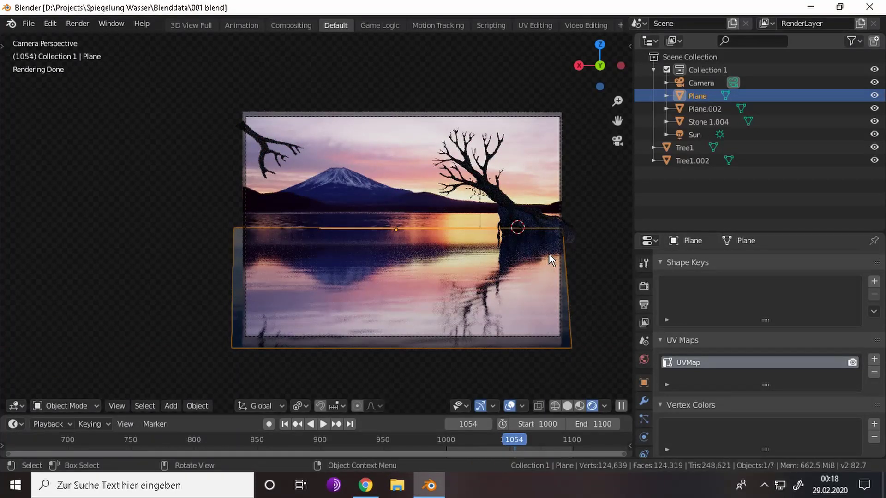
# - Raise the Plane's front edge slightly along Z and save 001.blend again
pyautogui.press('Tab')
pyautogui.press('g')
pyautogui.press('z')
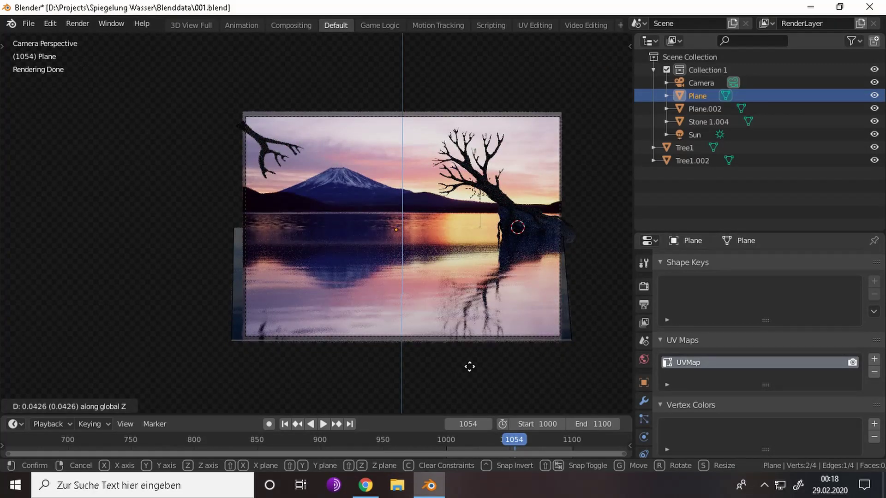
pyautogui.click(469, 366)
pyautogui.hotkey('ctrl', 's')
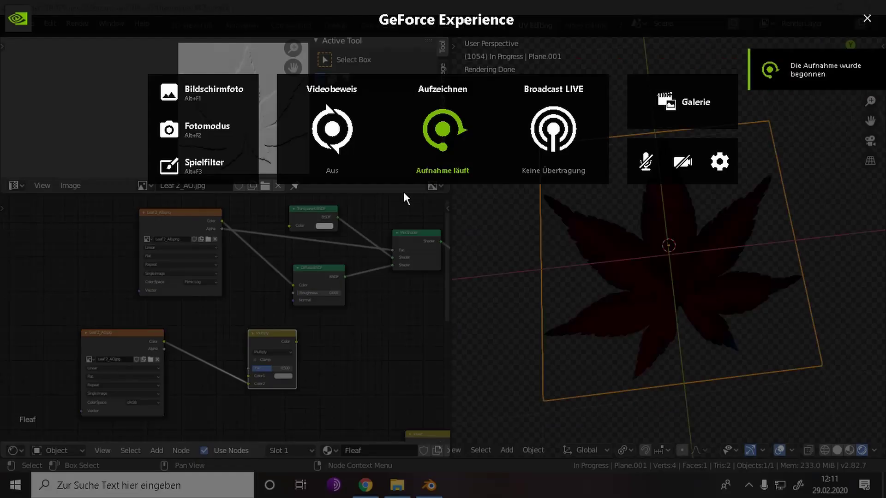
# - Toggle X-ray shading (Alt+Z) in the 3D view of the red maple-leaf plane
pyautogui.hotkey('alt', 'z')
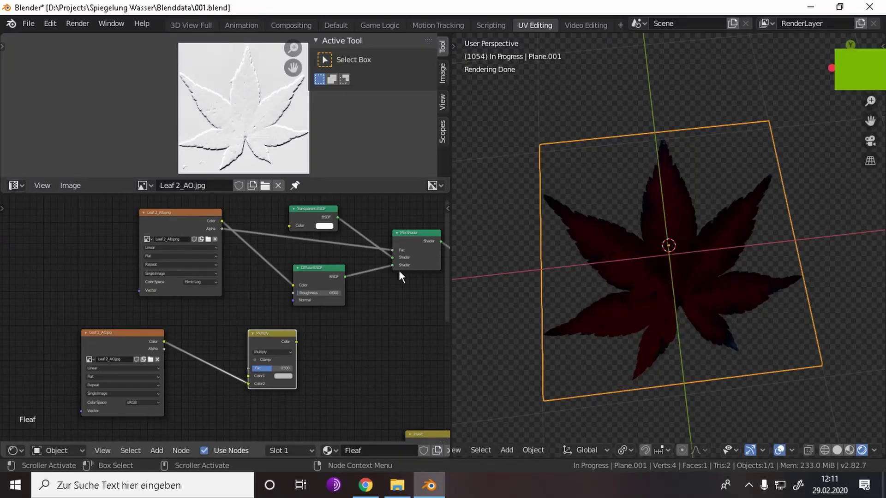
pyautogui.moveTo(399, 269)
pyautogui.mouseDown(button='middle')
pyautogui.moveTo(240, 312)
pyautogui.moveTo(154, 234)
pyautogui.mouseUp(button='middle')
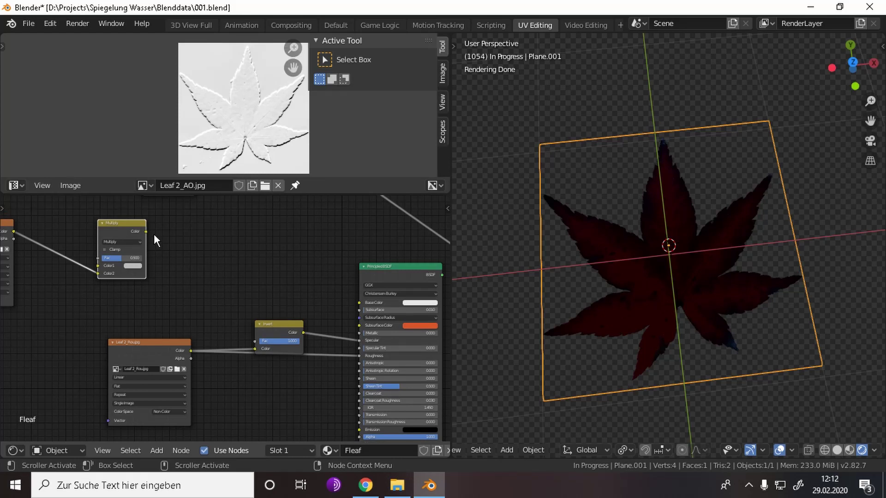
pyautogui.scroll(-2, 224, 334)
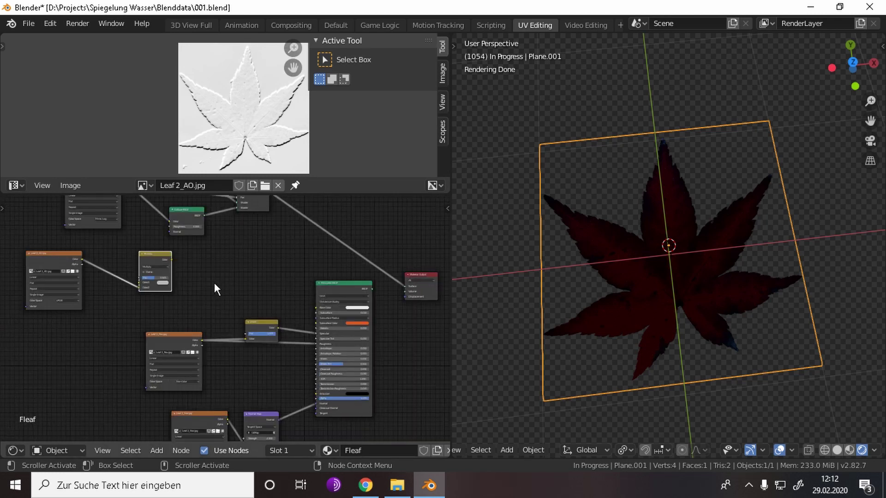
pyautogui.moveTo(214, 285); pyautogui.dragTo(230, 340, button='middle')
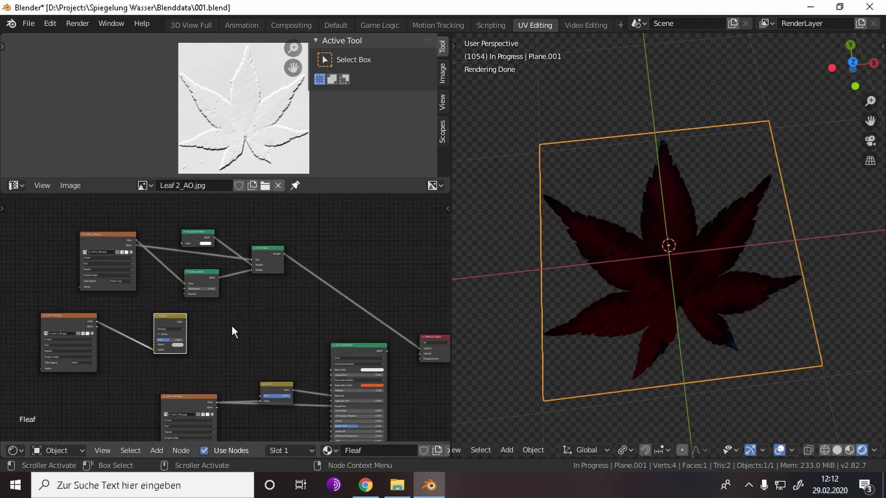
pyautogui.moveTo(187, 236); pyautogui.dragTo(142, 373)
pyautogui.scroll(2, 142, 373)
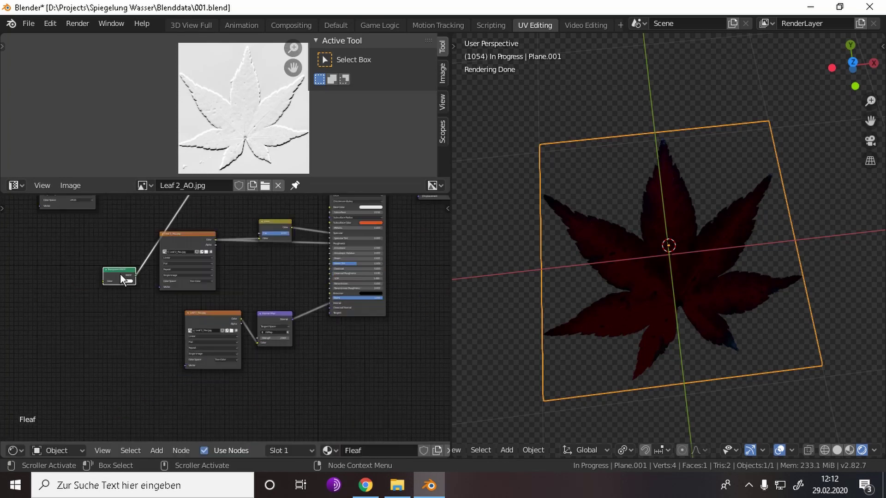
pyautogui.moveTo(119, 286); pyautogui.dragTo(303, 281)
pyautogui.scroll(2, 302, 280)
pyautogui.moveTo(334, 278); pyautogui.dragTo(109, 336, button='middle')
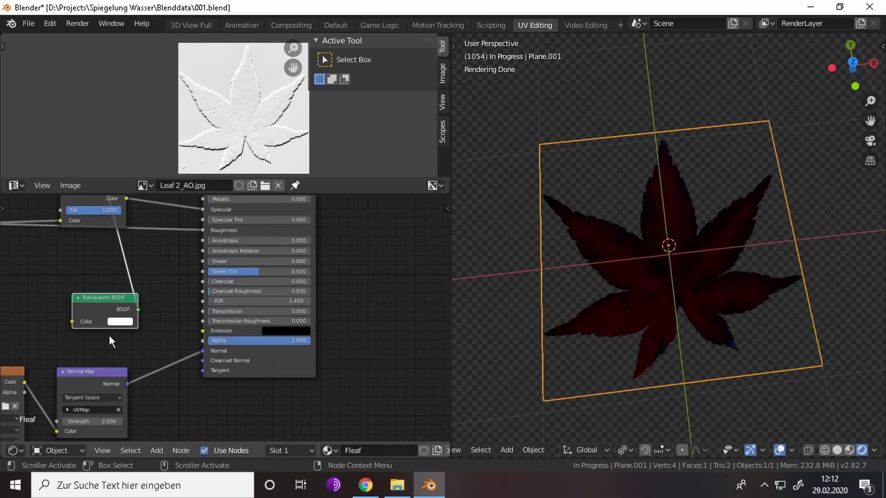
pyautogui.moveTo(137, 310); pyautogui.dragTo(203, 311)
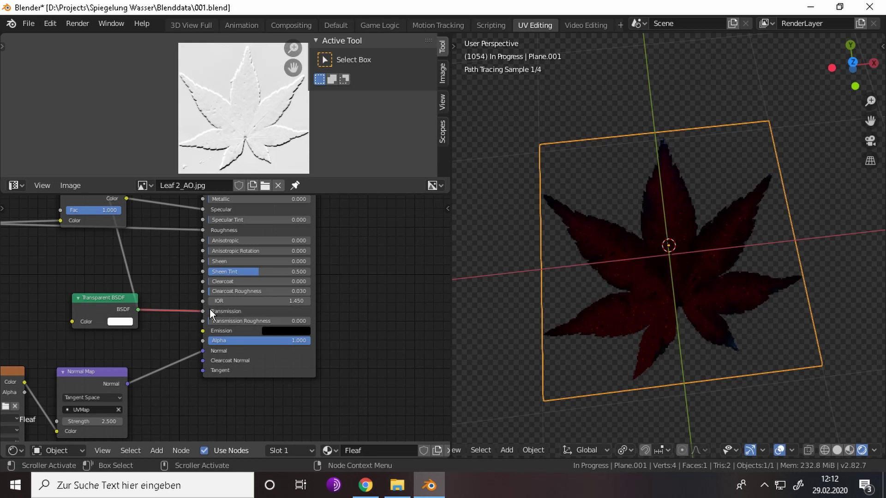
pyautogui.moveTo(262, 284); pyautogui.dragTo(237, 322, button='middle')
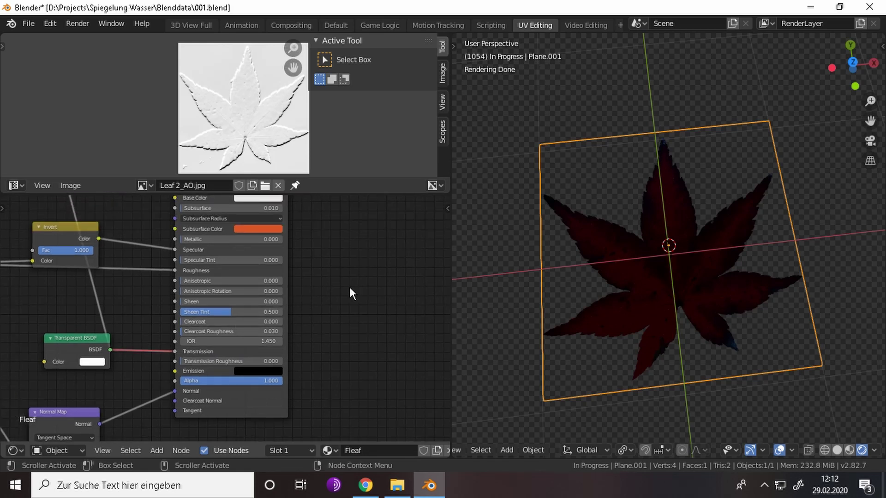
pyautogui.scroll(-3, 200, 364)
pyautogui.moveTo(200, 364)
pyautogui.mouseDown(button='middle')
pyautogui.moveTo(284, 322)
pyautogui.moveTo(269, 373)
pyautogui.mouseUp(button='middle')
pyautogui.moveTo(269, 373); pyautogui.dragTo(151, 421)
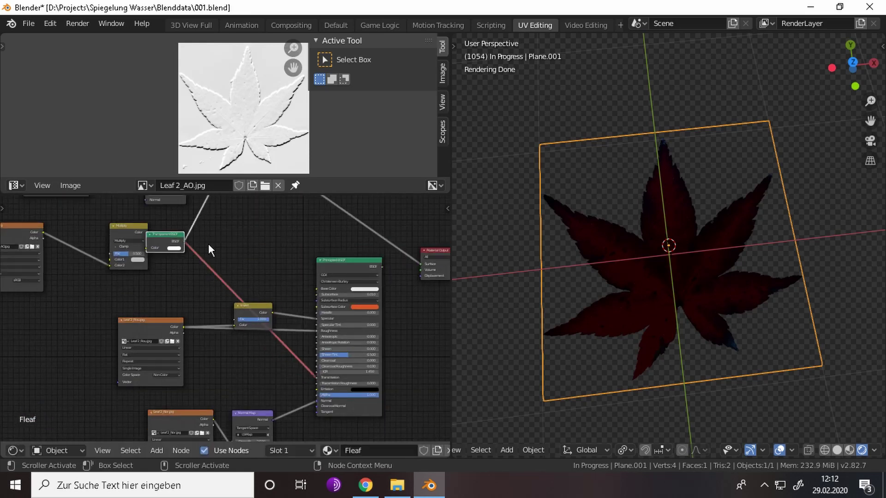
pyautogui.scroll(-2, 241, 384)
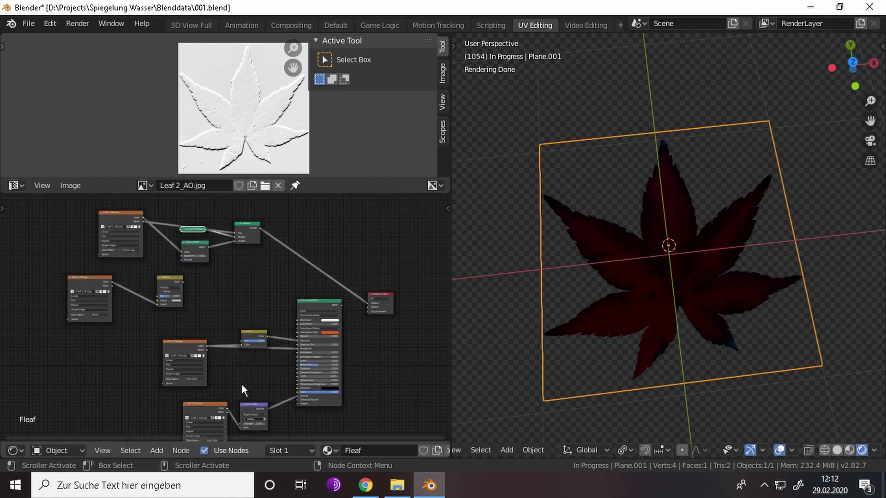
# - Add an RGB node and connect its Color to the Principled BSDF Transmission input
pyautogui.hotkey('shift', 'a')
pyautogui.click(212, 281)
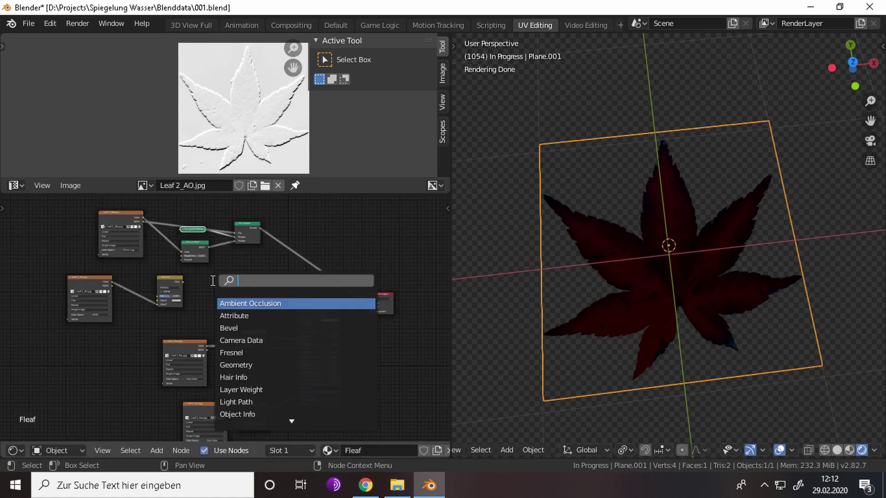
pyautogui.write('rgb')
pyautogui.press('Return')
pyautogui.click(249, 366)
pyautogui.scroll(3, 238, 314)
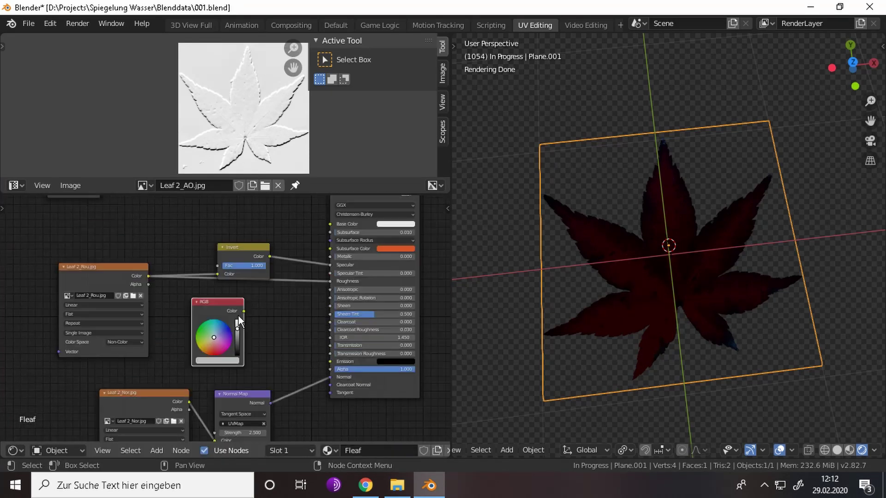
pyautogui.moveTo(245, 311); pyautogui.dragTo(336, 347)
# - Disconnect the link feeding the Principled BSDF Base Color
pyautogui.moveTo(334, 347); pyautogui.dragTo(267, 325, button='middle')
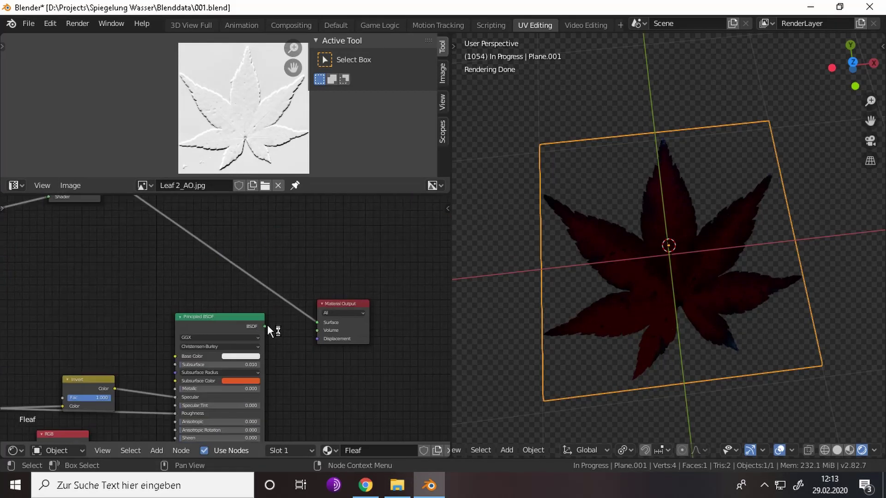
pyautogui.scroll(-2, 222, 323)
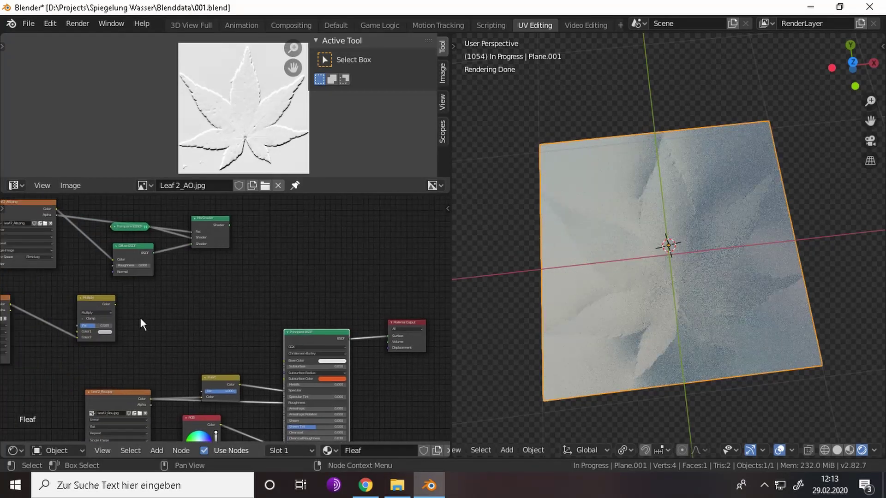
pyautogui.moveTo(140, 317); pyautogui.dragTo(200, 261, button='middle')
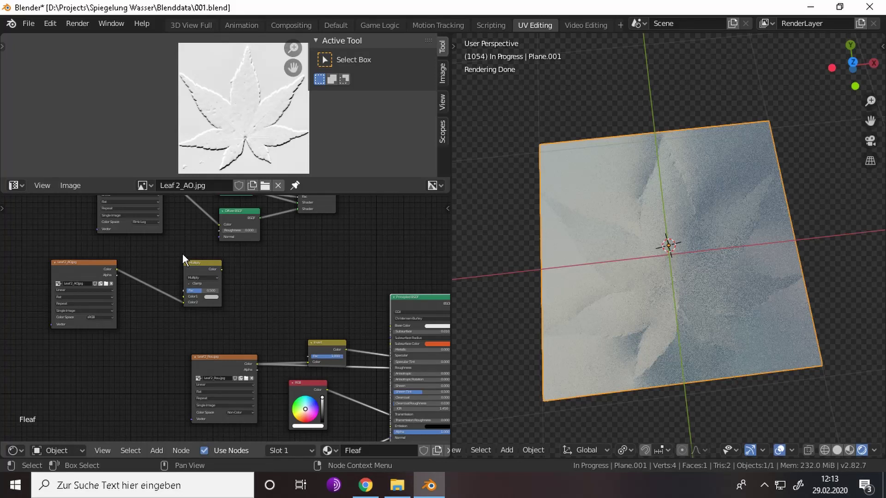
pyautogui.keyDown('ctrl'); pyautogui.hscroll(5, 181, 254); pyautogui.keyUp('ctrl')
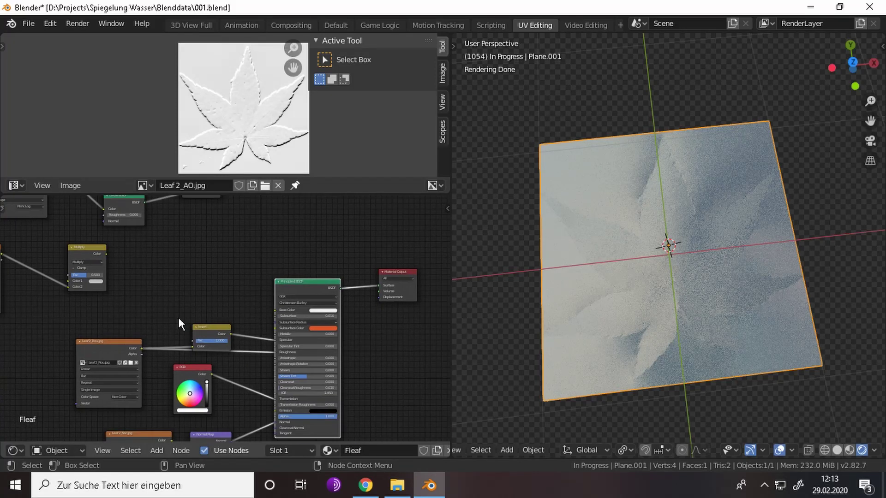
pyautogui.keyDown('ctrl'); pyautogui.hscroll(-2, 178, 318); pyautogui.keyUp('ctrl')
pyautogui.keyDown('shift'); pyautogui.scroll(4, 193, 321); pyautogui.keyUp('shift')
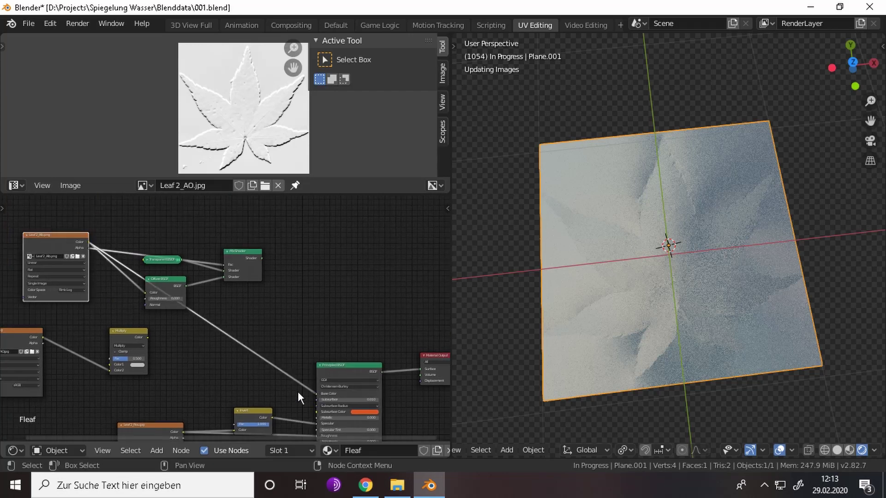
pyautogui.moveTo(317, 394); pyautogui.dragTo(245, 343)
# - Add a Mix Shader before Material Output and connect Principled BSDF to its second Shader input
pyautogui.moveTo(239, 252)
pyautogui.mouseDown()
pyautogui.moveTo(294, 227)
pyautogui.moveTo(421, 369)
pyautogui.mouseUp()
pyautogui.keyDown('shift'); pyautogui.scroll(-4, 243, 289); pyautogui.keyUp('shift')
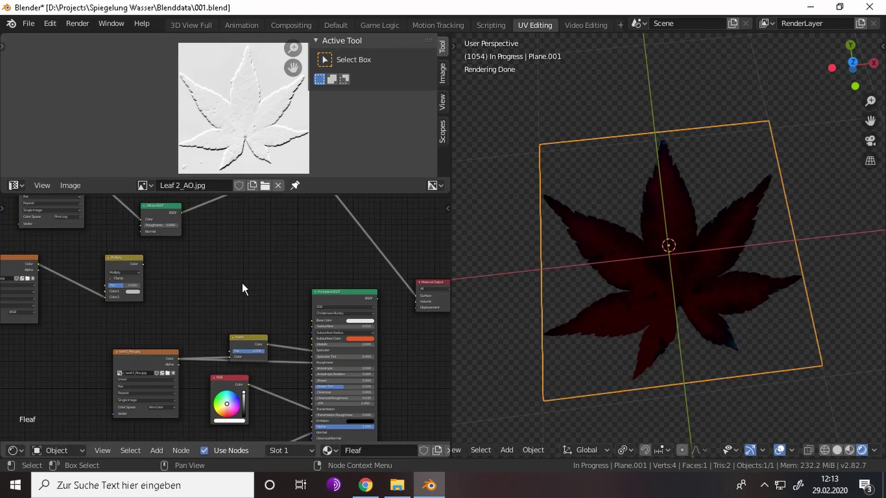
pyautogui.moveTo(242, 282)
pyautogui.mouseDown(button='middle')
pyautogui.moveTo(275, 341)
pyautogui.moveTo(206, 345)
pyautogui.mouseUp(button='middle')
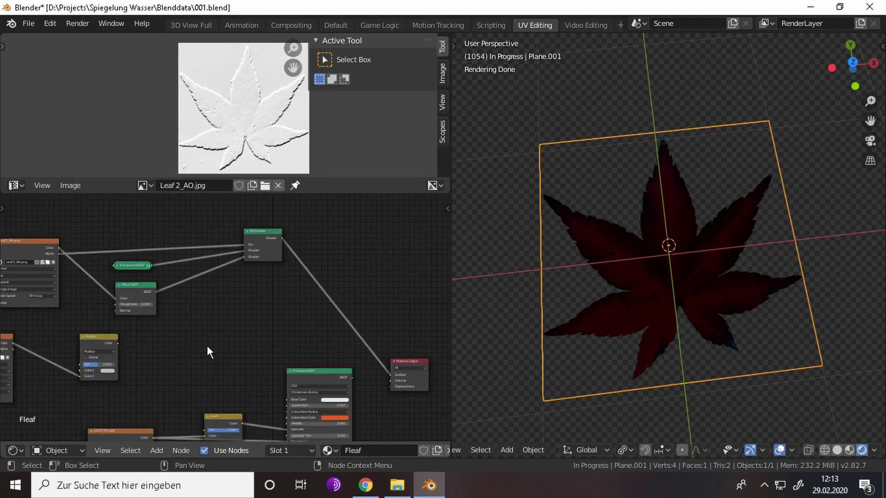
pyautogui.hotkey('shift', 'a')
pyautogui.click(283, 315)
pyautogui.write('mix')
pyautogui.press('Return')
pyautogui.click(338, 333)
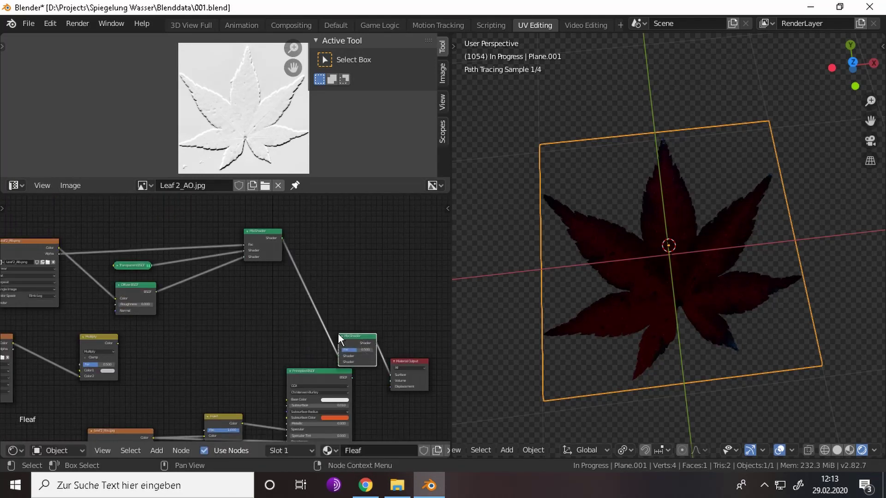
pyautogui.scroll(2, 406, 360)
pyautogui.moveTo(233, 271); pyautogui.dragTo(257, 256)
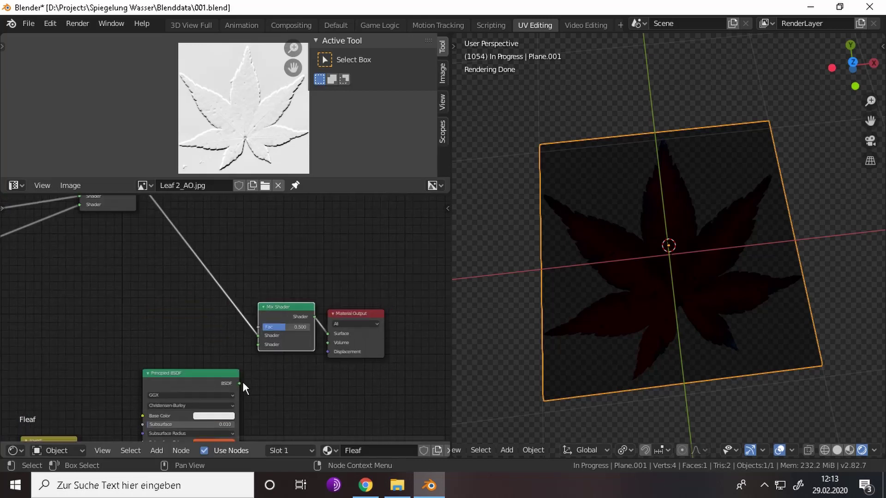
pyautogui.moveTo(239, 383)
pyautogui.mouseDown()
pyautogui.moveTo(276, 326)
pyautogui.moveTo(263, 327)
pyautogui.mouseUp()
# - Set the Principled BSDF Base Color to black
pyautogui.scroll(-2, 185, 339)
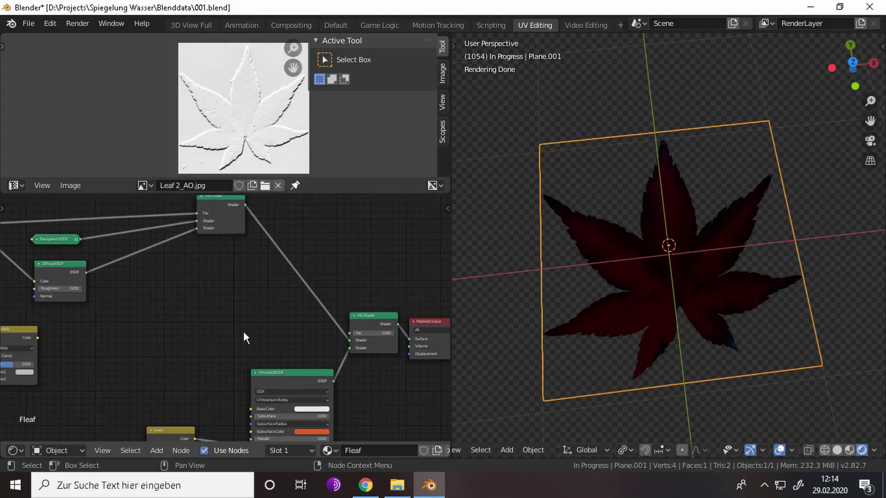
pyautogui.moveTo(264, 334); pyautogui.dragTo(319, 344, button='middle')
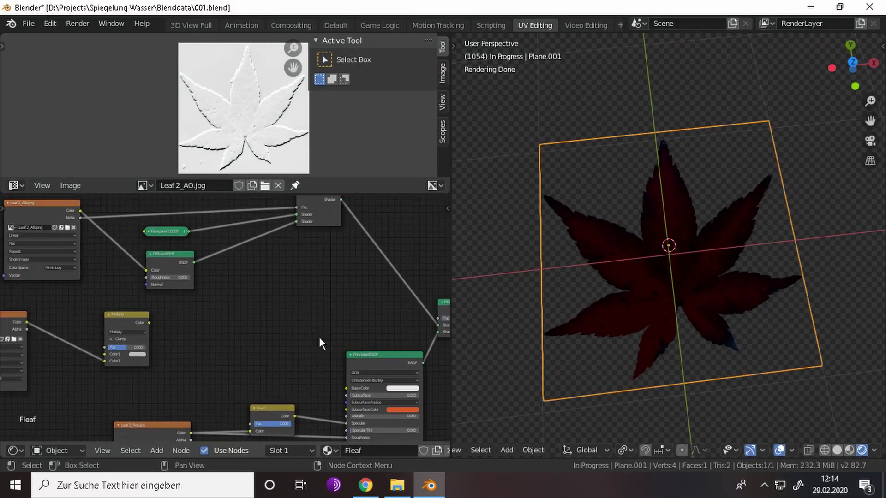
pyautogui.moveTo(192, 235); pyautogui.dragTo(209, 261, button='middle')
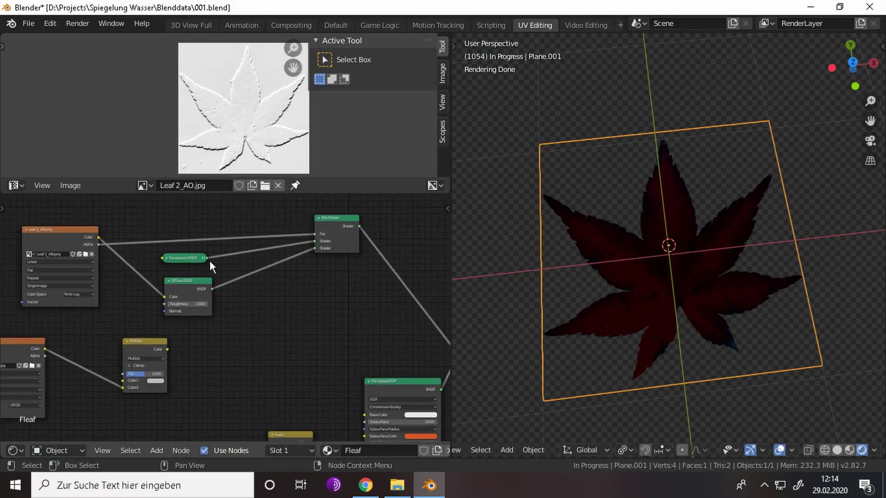
pyautogui.moveTo(255, 347)
pyautogui.mouseDown(button='middle')
pyautogui.moveTo(262, 309)
pyautogui.moveTo(262, 359)
pyautogui.mouseUp(button='middle')
pyautogui.scroll(-1, 252, 408)
pyautogui.moveTo(262, 302); pyautogui.dragTo(240, 345, button='middle')
pyautogui.scroll(1, 240, 345)
pyautogui.click(367, 361)
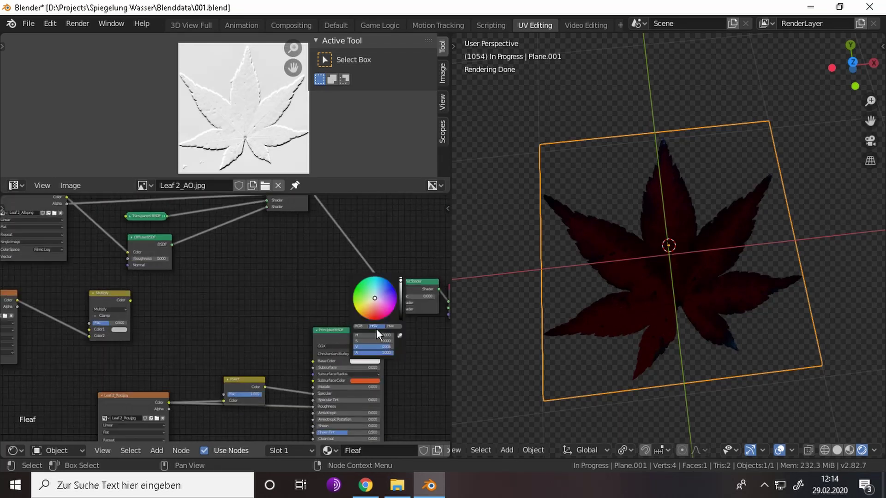
pyautogui.moveTo(401, 279); pyautogui.dragTo(400, 319)
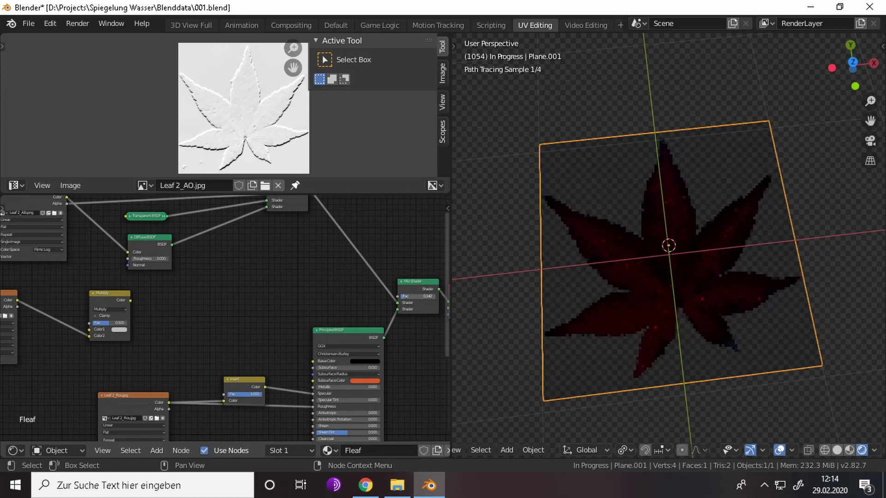
pyautogui.moveTo(287, 316); pyautogui.dragTo(308, 344, button='middle')
# - Move the Multiply node aside and link the albedo image colour to Base Color
pyautogui.moveTo(168, 314); pyautogui.dragTo(226, 323)
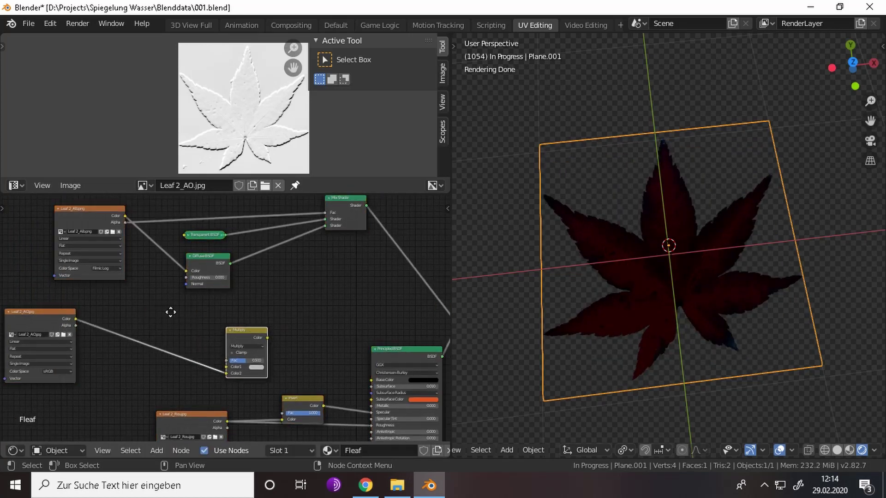
pyautogui.moveTo(226, 323); pyautogui.dragTo(184, 318, button='middle')
pyautogui.moveTo(98, 214); pyautogui.dragTo(344, 379)
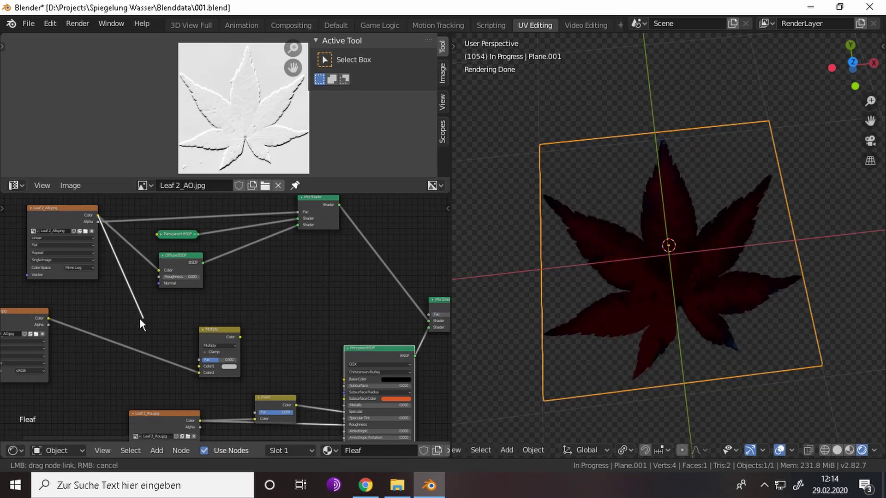
pyautogui.scroll(-2, 192, 312)
pyautogui.moveTo(192, 313); pyautogui.dragTo(300, 292, button='middle')
# - Search for an 'alpha' node, cancel the search, and pan the node graph
pyautogui.hotkey('shift', 'a')
pyautogui.click(300, 291)
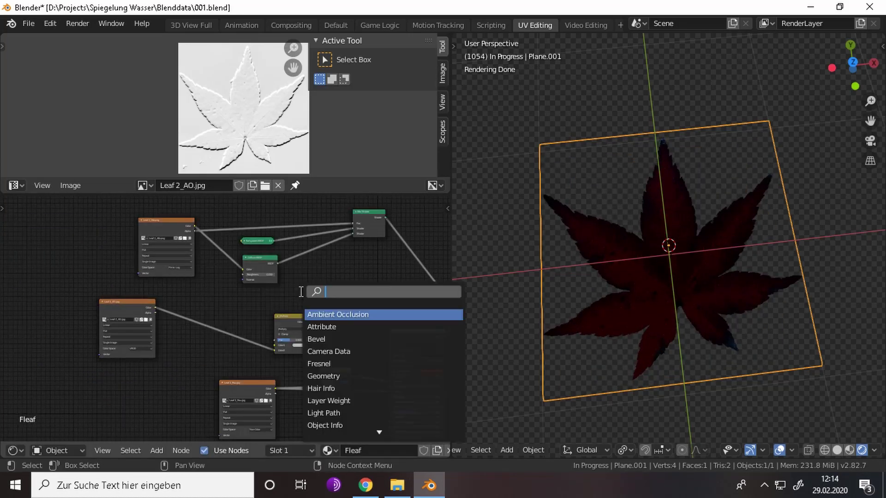
pyautogui.write('alpha')
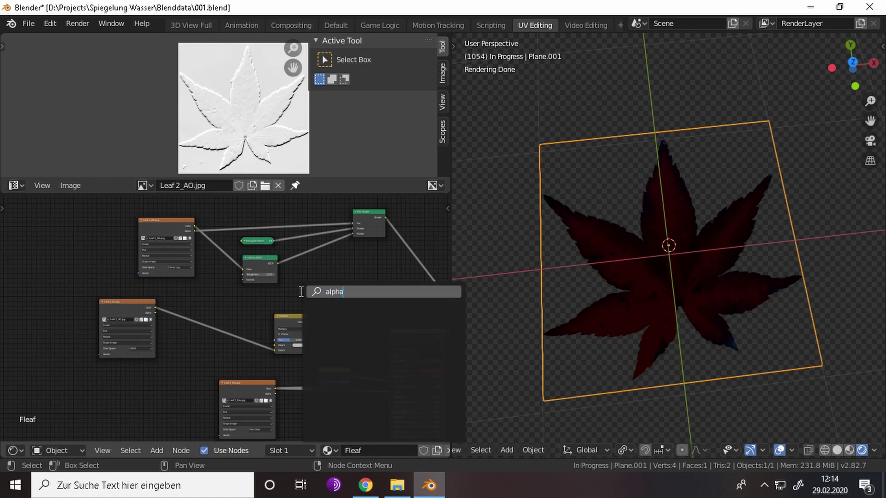
pyautogui.press('BackSpace')
pyautogui.press('BackSpace')
pyautogui.press('BackSpace')
pyautogui.press('BackSpace')
pyautogui.press('Escape')
pyautogui.moveTo(306, 327)
pyautogui.mouseDown(button='middle')
pyautogui.moveTo(215, 319)
pyautogui.moveTo(268, 347)
pyautogui.mouseUp(button='middle')
pyautogui.scroll(2, 215, 314)
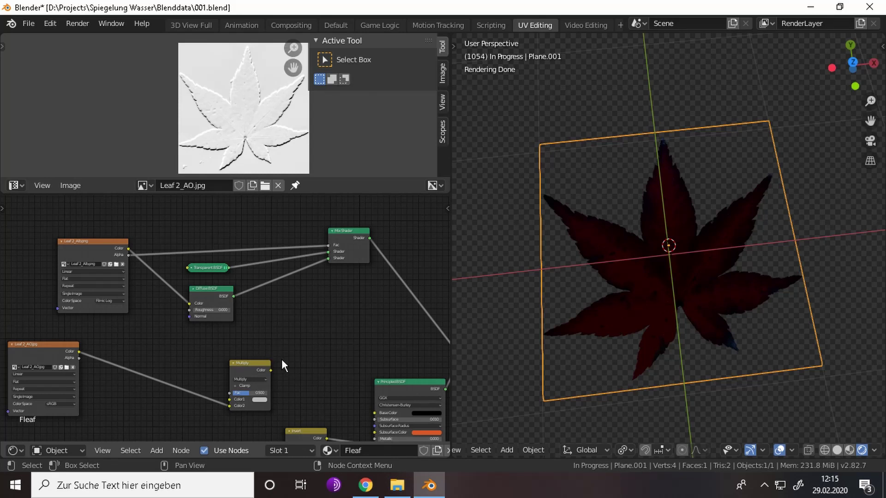
pyautogui.hotkey('shift', 'a')
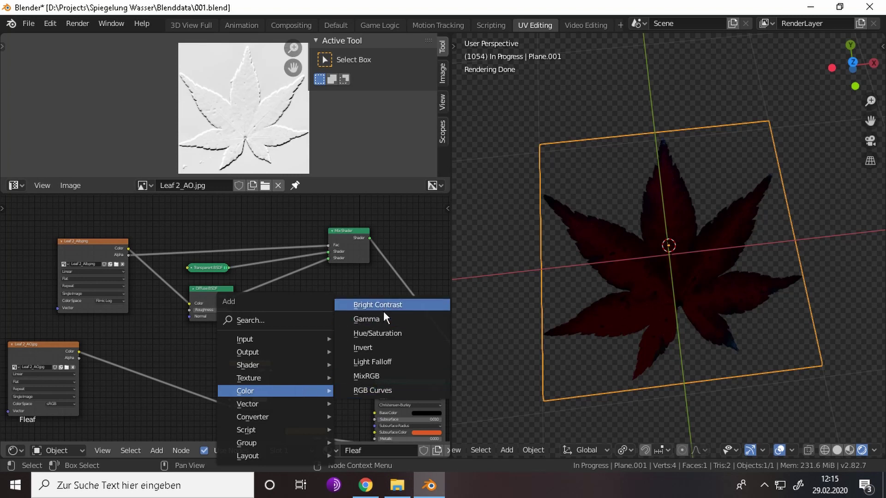
# - Add a Hue Saturation Value node and link its Color into Principled Base Color
pyautogui.click(378, 333)
pyautogui.click(366, 395)
pyautogui.scroll(1, 367, 394)
pyautogui.moveTo(367, 387); pyautogui.dragTo(339, 387)
pyautogui.moveTo(341, 388); pyautogui.dragTo(247, 297, button='middle')
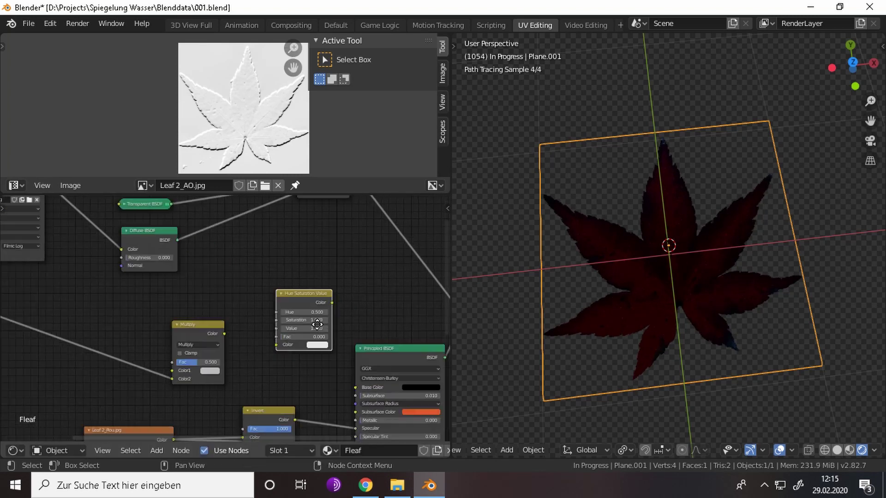
pyautogui.moveTo(296, 263)
pyautogui.mouseDown()
pyautogui.moveTo(319, 358)
pyautogui.moveTo(319, 348)
pyautogui.mouseUp()
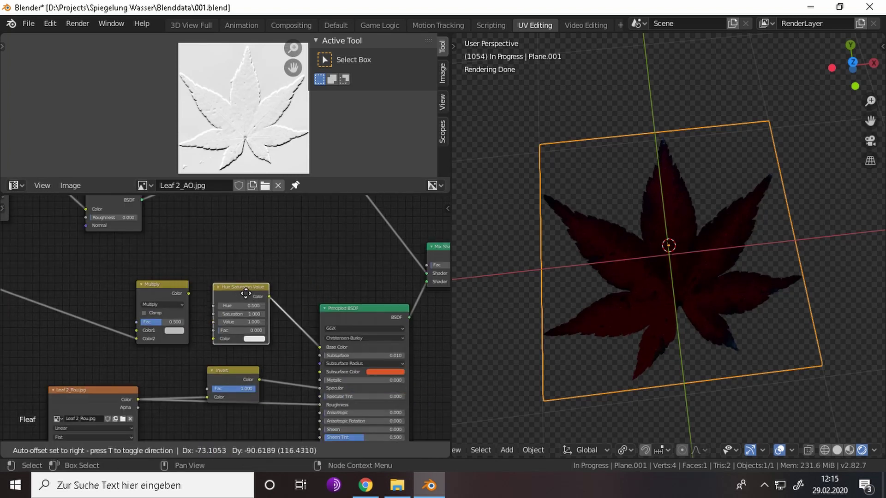
pyautogui.scroll(-3, 283, 275)
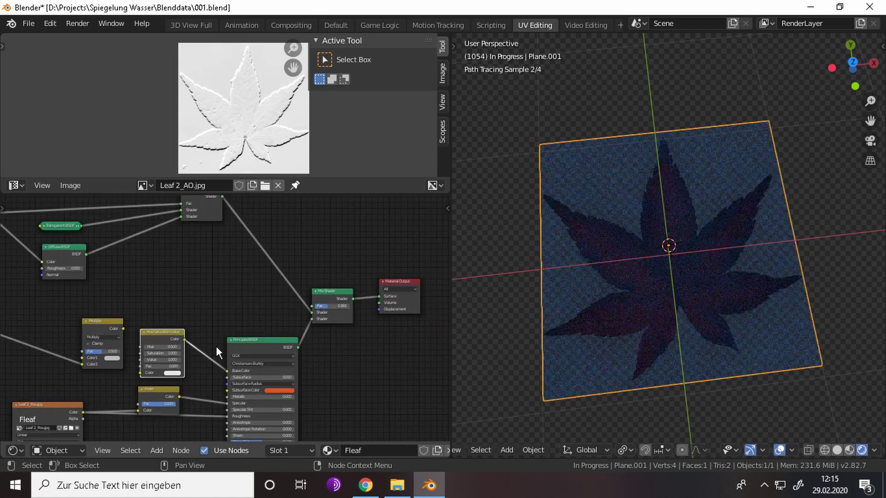
pyautogui.scroll(2, 216, 346)
# - Lower the HSV saturation and drop the Mix Shader factor to 0
pyautogui.moveTo(155, 370)
pyautogui.mouseDown()
pyautogui.moveTo(129, 371)
pyautogui.moveTo(125, 380)
pyautogui.mouseUp()
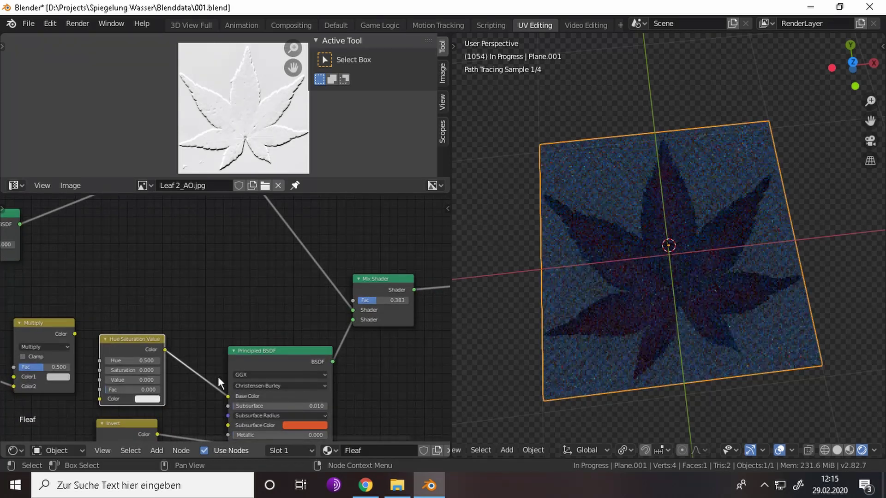
pyautogui.scroll(-2, 259, 360)
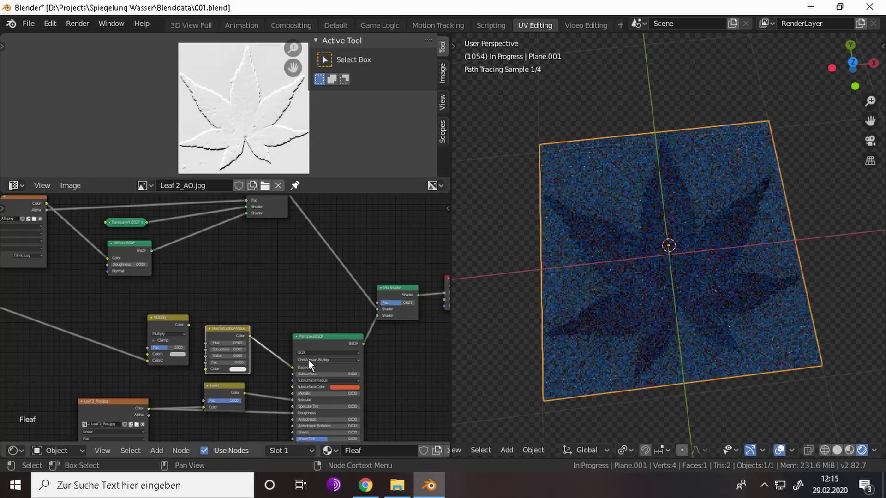
pyautogui.moveTo(390, 303); pyautogui.dragTo(372, 302)
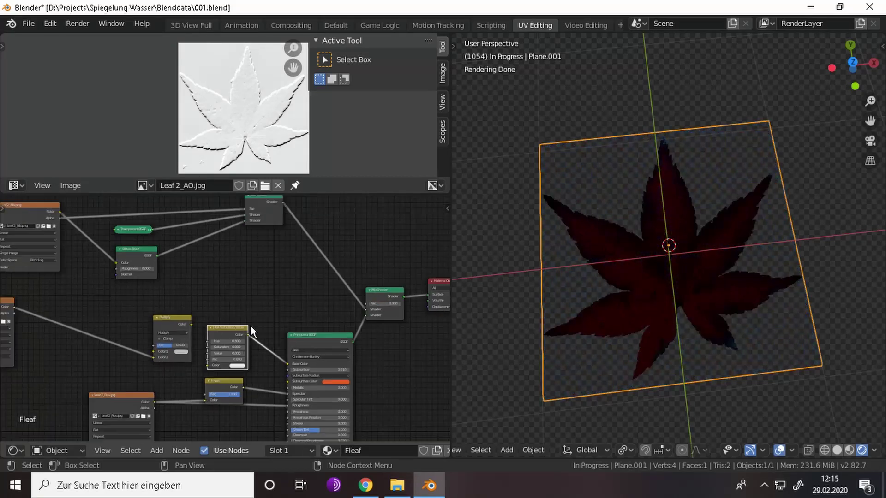
pyautogui.scroll(1, 250, 326)
pyautogui.scroll(2, 292, 333)
# - Set the Hue Saturation Value node to Saturation 2, Value 2 and Fac 1
pyautogui.moveTo(230, 287); pyautogui.dragTo(232, 259)
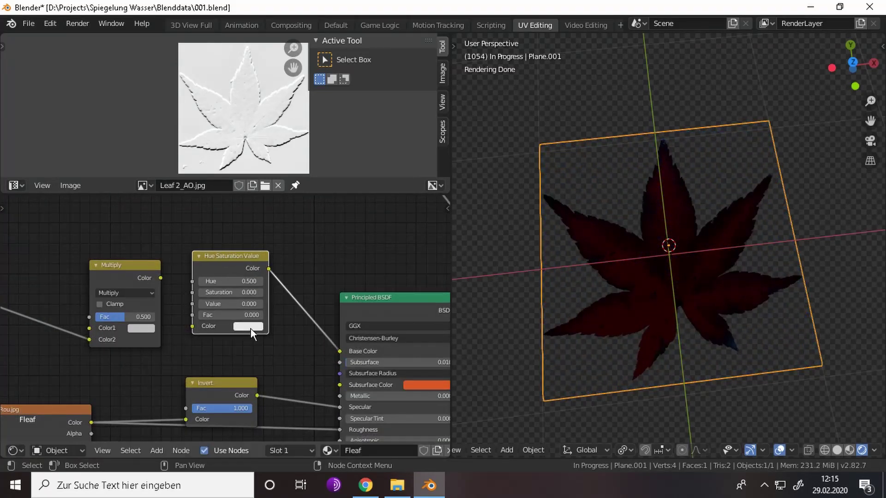
pyautogui.click(251, 327)
pyautogui.moveTo(356, 277); pyautogui.dragTo(174, 332, button='middle')
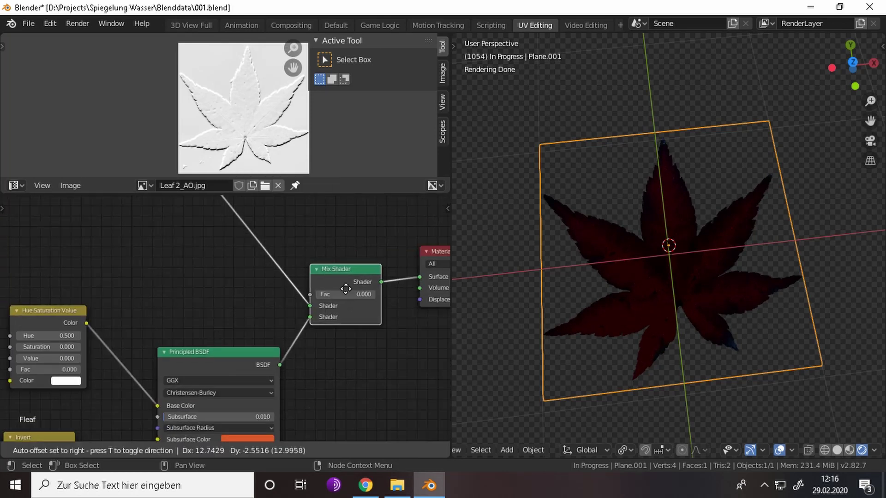
pyautogui.moveTo(68, 378); pyautogui.dragTo(228, 360, button='middle')
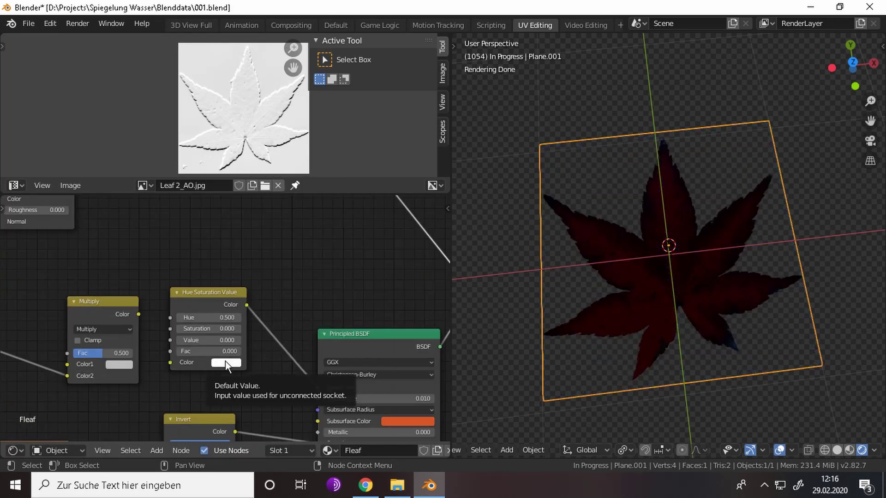
pyautogui.moveTo(226, 352); pyautogui.dragTo(277, 351)
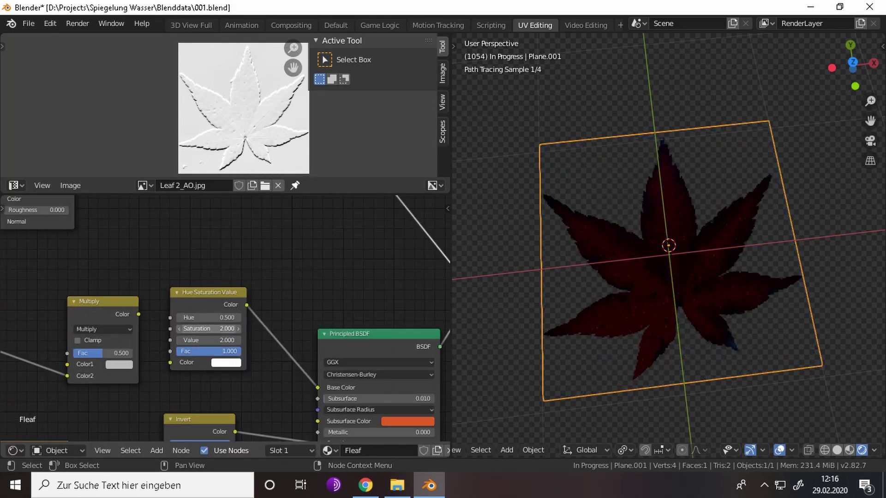
pyautogui.moveTo(207, 340); pyautogui.dragTo(230, 305)
pyautogui.hotkey('shift', 'a')
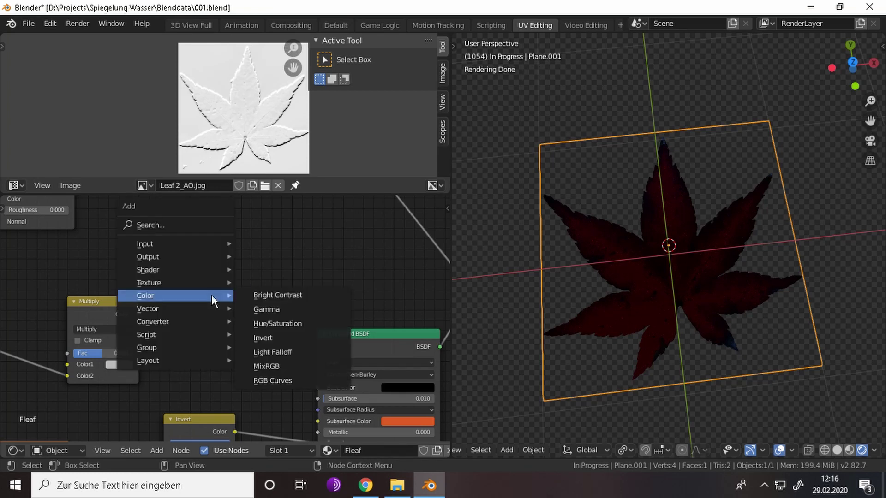
# - Cancel a 'tra' node search and add another Hue Saturation Value node instead
pyautogui.click(156, 225)
pyautogui.write('tra')
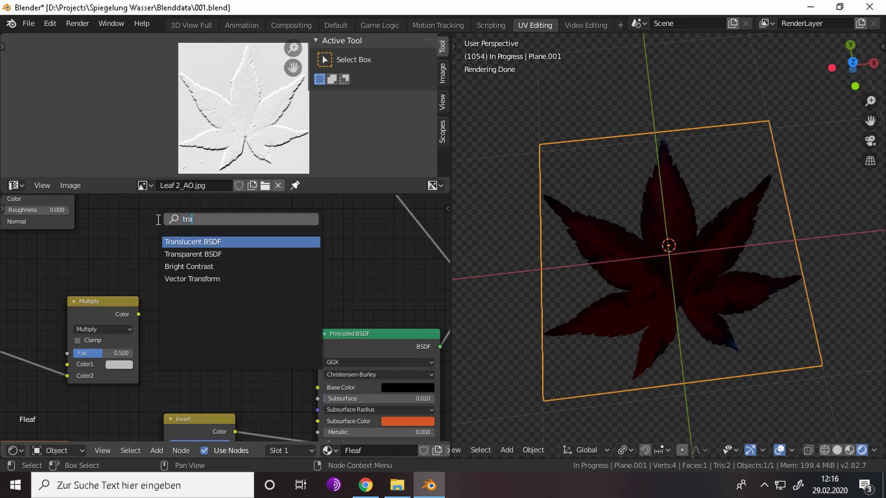
pyautogui.press('BackSpace')
pyautogui.press('BackSpace')
pyautogui.press('BackSpace')
pyautogui.press('Escape')
pyautogui.hotkey('shift', 'a')
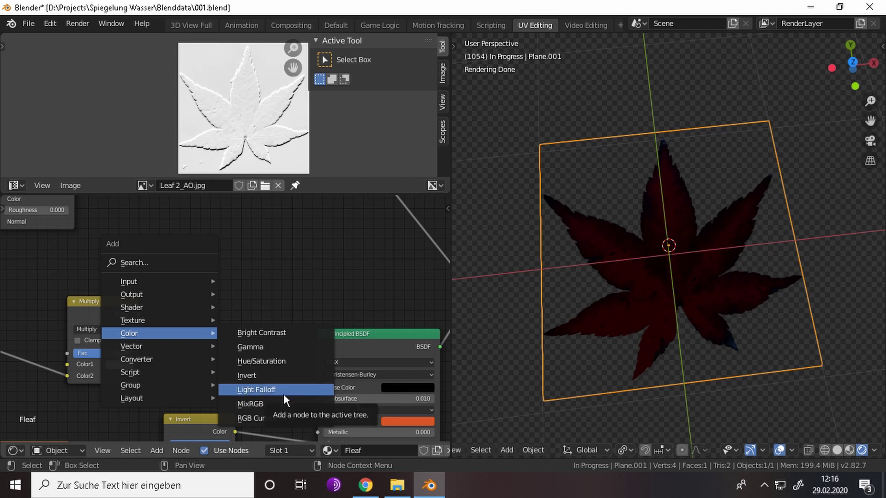
pyautogui.click(284, 363)
pyautogui.click(224, 252)
# - Frame the whole node tree and move the Leaf 2_AO.jpg texture beside the Multiply node
pyautogui.hotkey('shift', 'a')
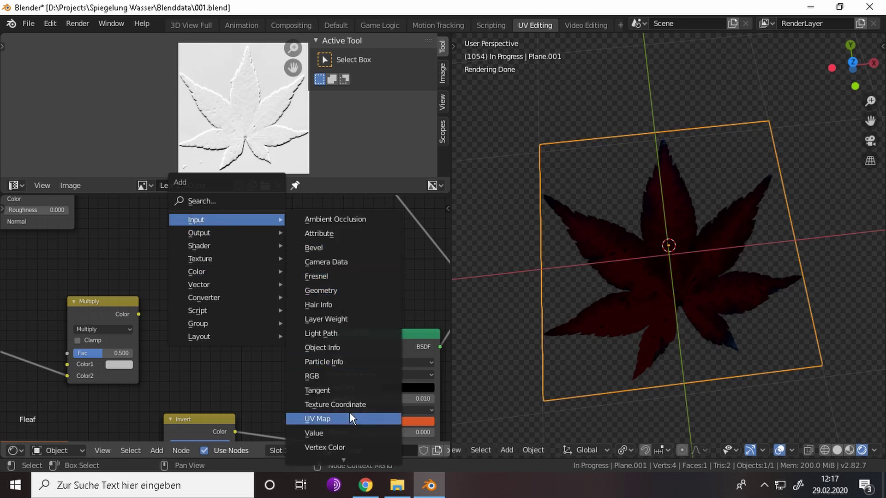
pyautogui.scroll(-3, 349, 414)
pyautogui.scroll(15, 350, 414)
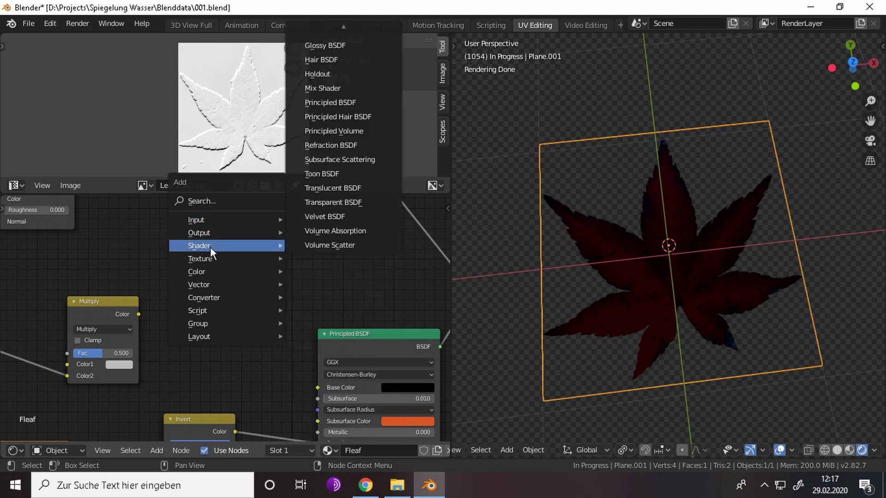
pyautogui.moveTo(200, 259)
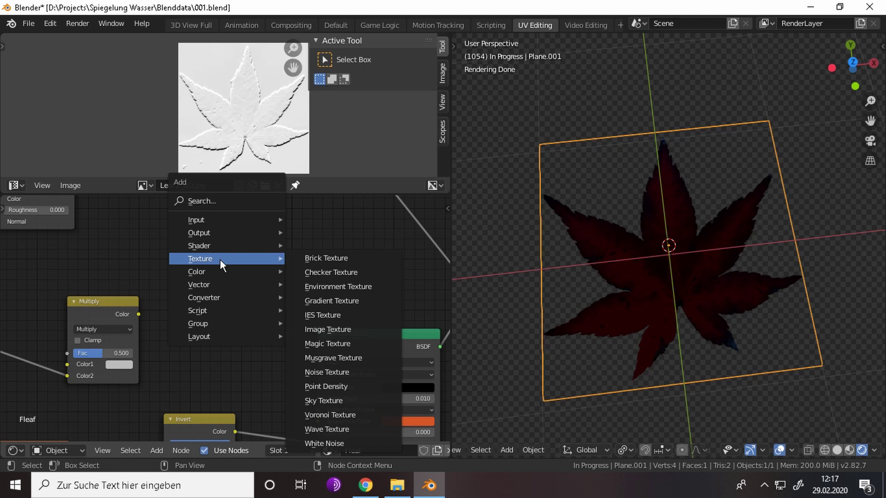
pyautogui.press('Escape')
pyautogui.press('Home')
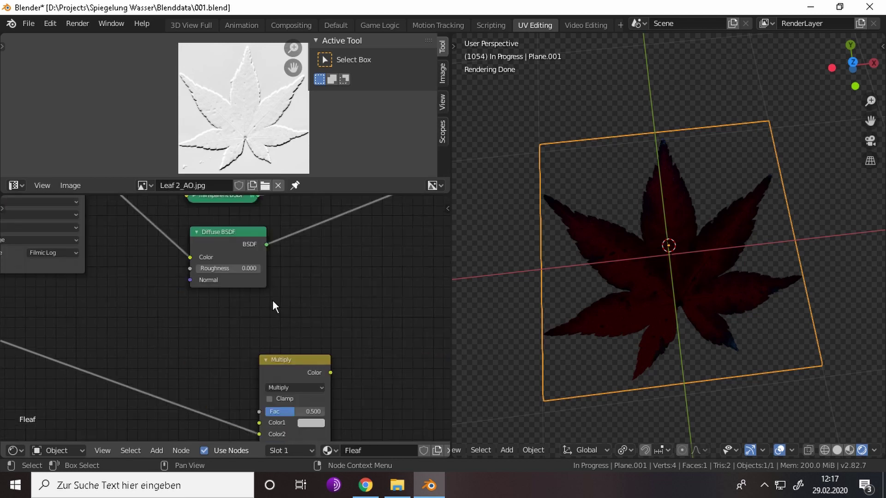
pyautogui.moveTo(319, 349); pyautogui.dragTo(198, 344)
pyautogui.moveTo(80, 327)
pyautogui.mouseDown()
pyautogui.moveTo(85, 349)
pyautogui.moveTo(119, 350)
pyautogui.mouseUp()
# - Add a Mapping node and a duplicate Leaf 2_Alb texture node placed lower down
pyautogui.hotkey('shift', 'a')
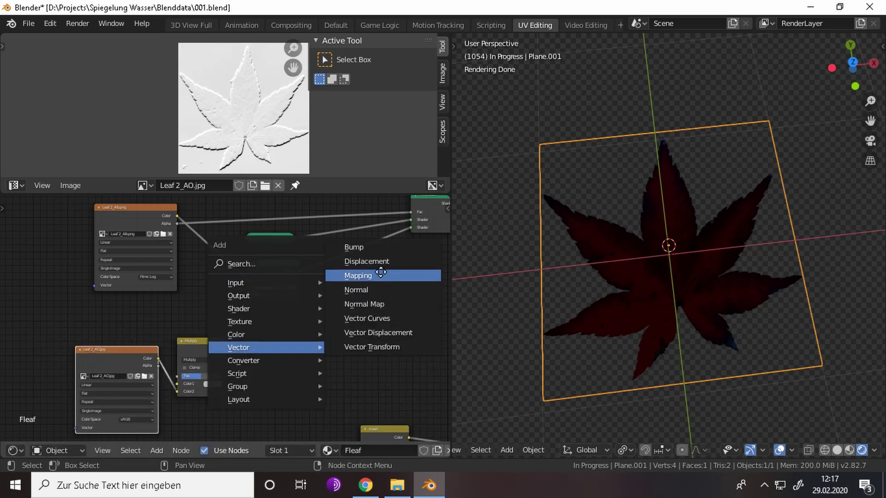
pyautogui.click(357, 275)
pyautogui.click(21, 323)
pyautogui.hotkey('shift', 'd')
pyautogui.click(380, 363)
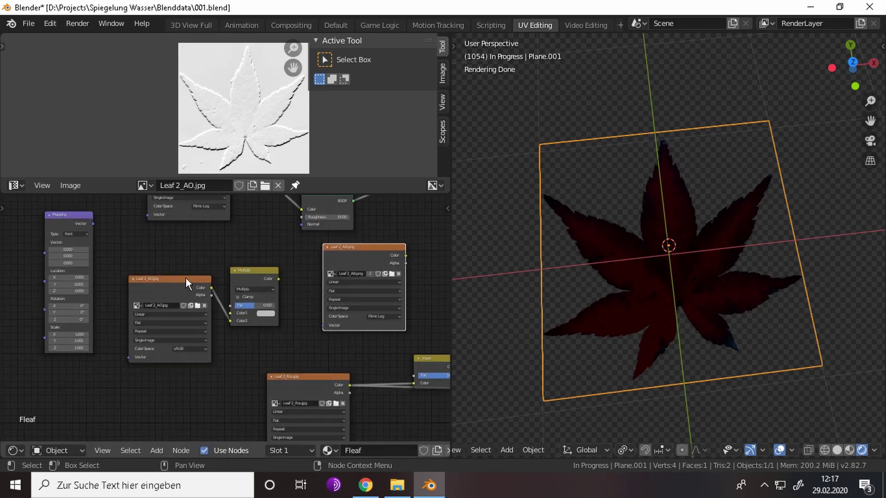
pyautogui.moveTo(189, 265)
pyautogui.mouseDown(button='middle')
pyautogui.moveTo(117, 277)
pyautogui.moveTo(183, 326)
pyautogui.mouseUp(button='middle')
# - Collapse the Diffuse BSDF and link albedo Alpha to Multiply Color1, AO colour to Color2
pyautogui.click(117, 278)
pyautogui.press('h')
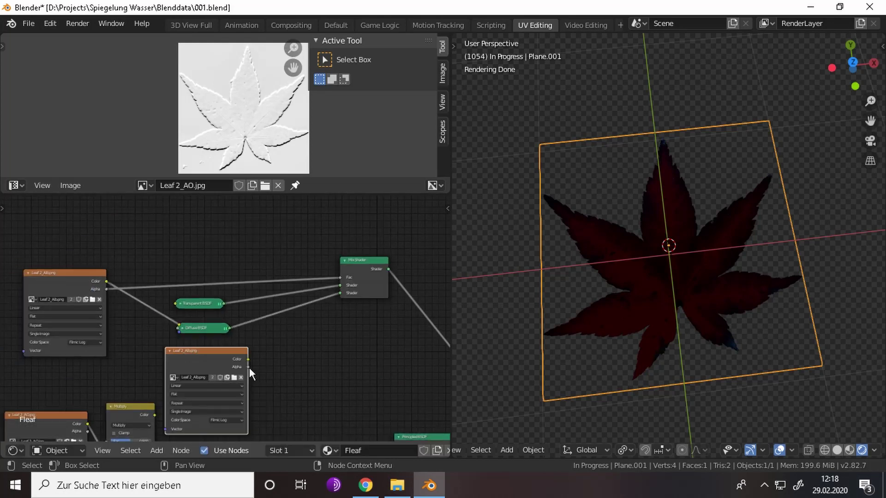
pyautogui.scroll(1, 249, 367)
pyautogui.scroll(1, 303, 294)
pyautogui.moveTo(304, 297); pyautogui.dragTo(340, 372)
pyautogui.scroll(-2, 277, 346)
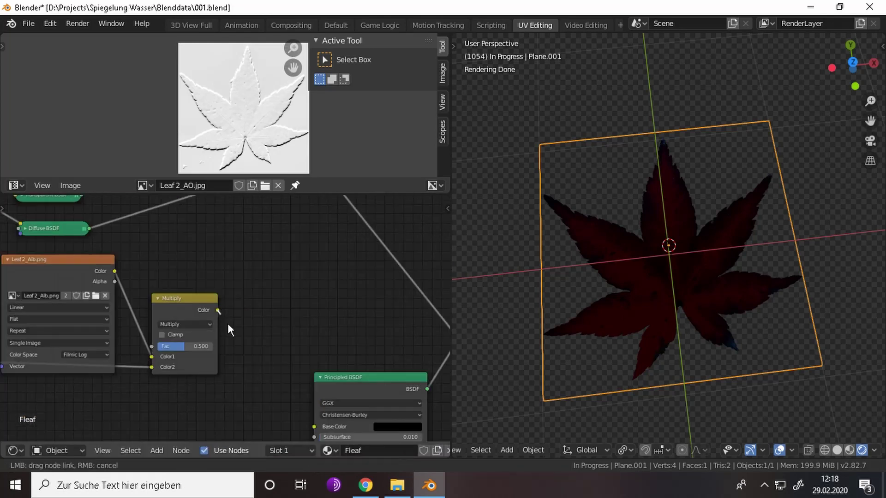
pyautogui.scroll(2, 228, 323)
pyautogui.scroll(-1, 200, 345)
pyautogui.scroll(2, 201, 350)
pyautogui.moveTo(258, 323); pyautogui.dragTo(316, 298)
# - Move the Leaf 2_AO node and plug the Mapping Vector into Leaf 2_Alb's Vector input
pyautogui.scroll(1, 286, 313)
pyautogui.scroll(-2, 316, 298)
pyautogui.scroll(-2, 322, 368)
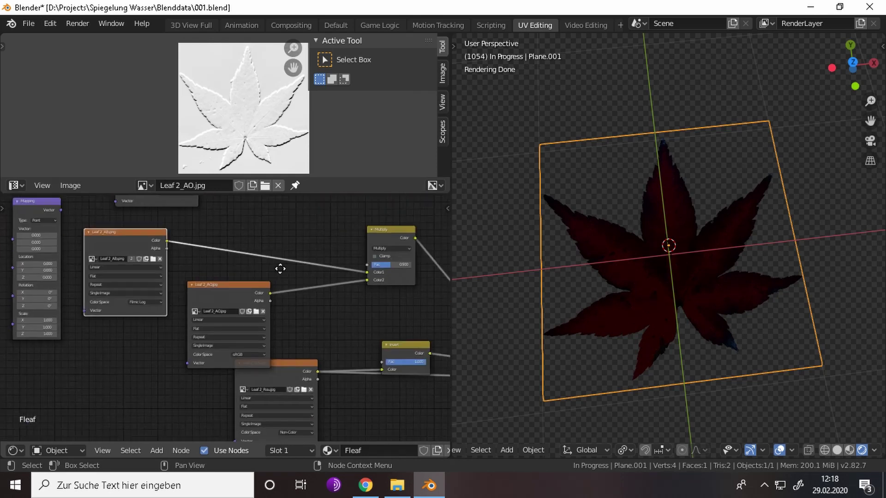
pyautogui.moveTo(278, 267); pyautogui.dragTo(130, 340)
pyautogui.scroll(1, 237, 311)
pyautogui.scroll(1, 158, 311)
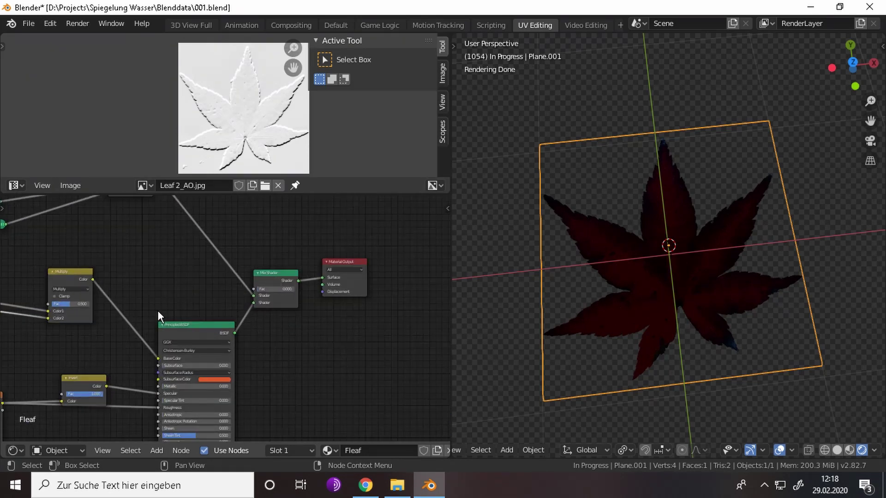
pyautogui.scroll(2, 259, 313)
pyautogui.moveTo(183, 249); pyautogui.dragTo(212, 376)
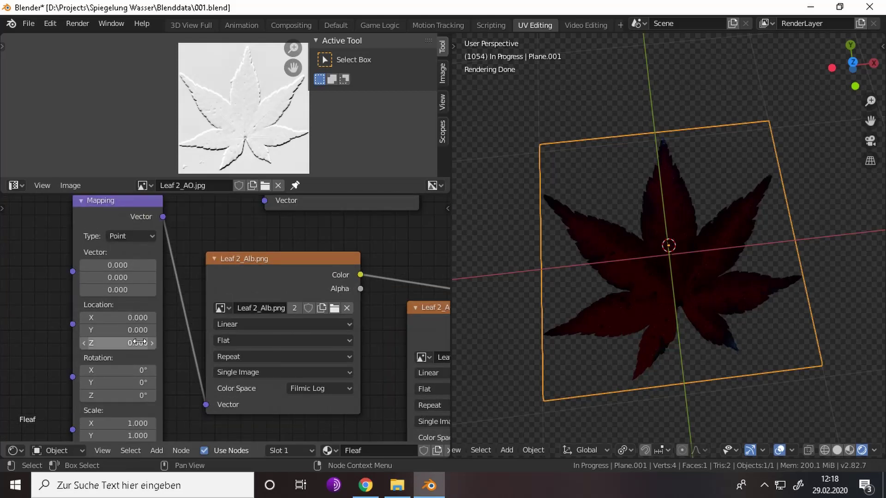
pyautogui.moveTo(211, 373); pyautogui.dragTo(119, 384, button='middle')
# - Link the Multiply output and the Leaf 2 roughness colour into the Principled BSDF
pyautogui.scroll(-4, 244, 319)
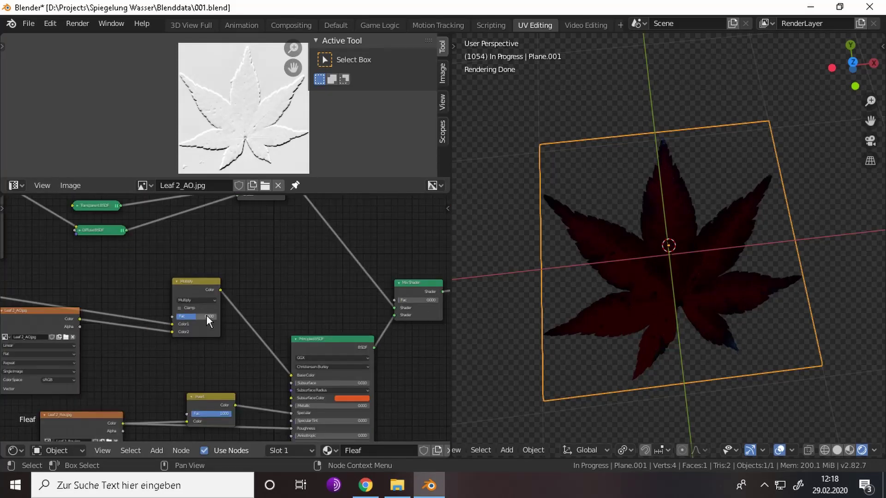
pyautogui.scroll(1, 255, 321)
pyautogui.scroll(-3, 174, 315)
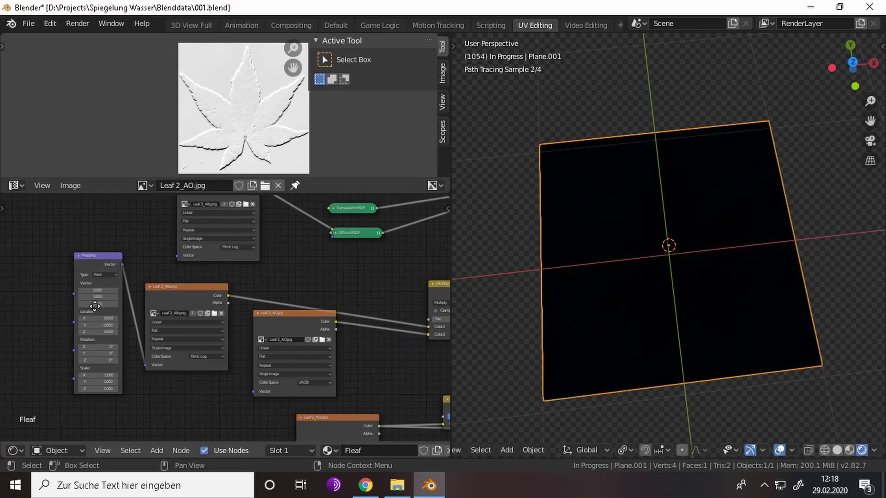
pyautogui.moveTo(174, 315); pyautogui.dragTo(203, 314, button='middle')
pyautogui.moveTo(203, 314); pyautogui.dragTo(212, 323)
pyautogui.moveTo(212, 323); pyautogui.dragTo(138, 352, button='middle')
pyautogui.scroll(2, 138, 352)
pyautogui.moveTo(273, 322); pyautogui.dragTo(382, 326)
pyautogui.scroll(-2, 121, 334)
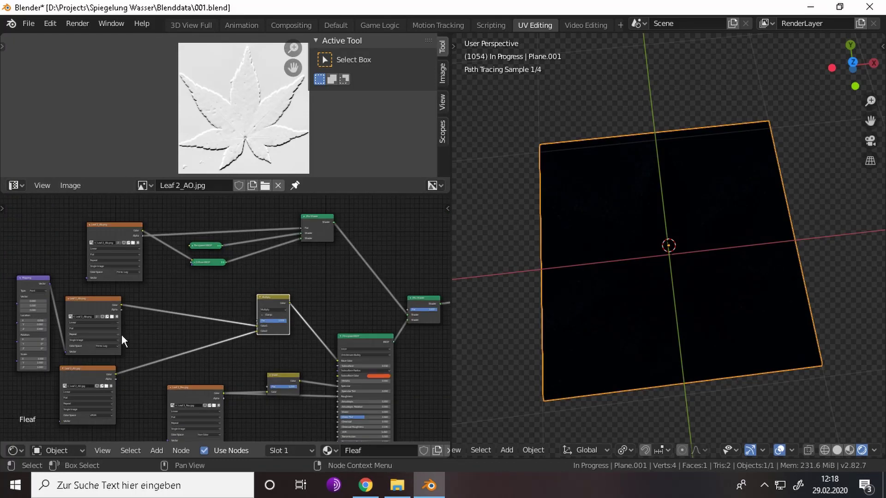
pyautogui.moveTo(121, 334); pyautogui.dragTo(189, 322, button='middle')
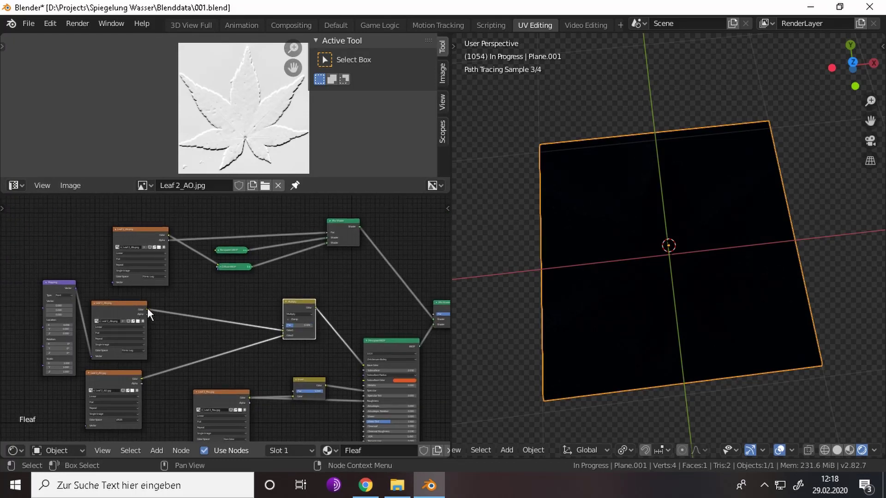
pyautogui.moveTo(147, 311); pyautogui.dragTo(364, 366)
pyautogui.moveTo(337, 336); pyautogui.dragTo(151, 343, button='middle')
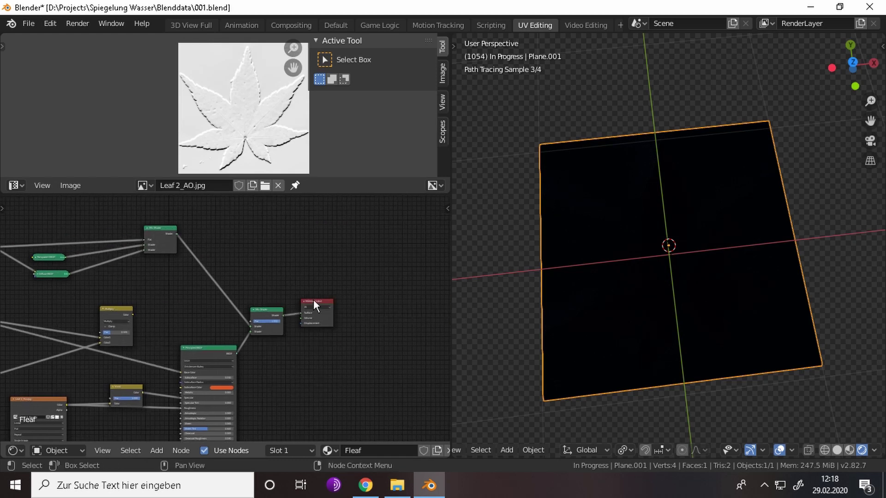
# - Feed Principled BSDF straight into Material Output and set its Emission colour to white
pyautogui.click(261, 311)
pyautogui.moveTo(237, 354); pyautogui.dragTo(323, 330)
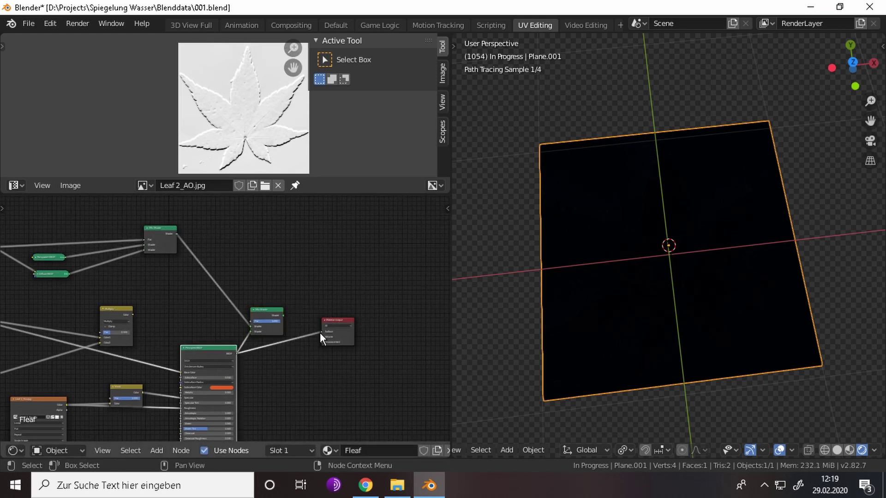
pyautogui.moveTo(253, 311); pyautogui.dragTo(237, 281)
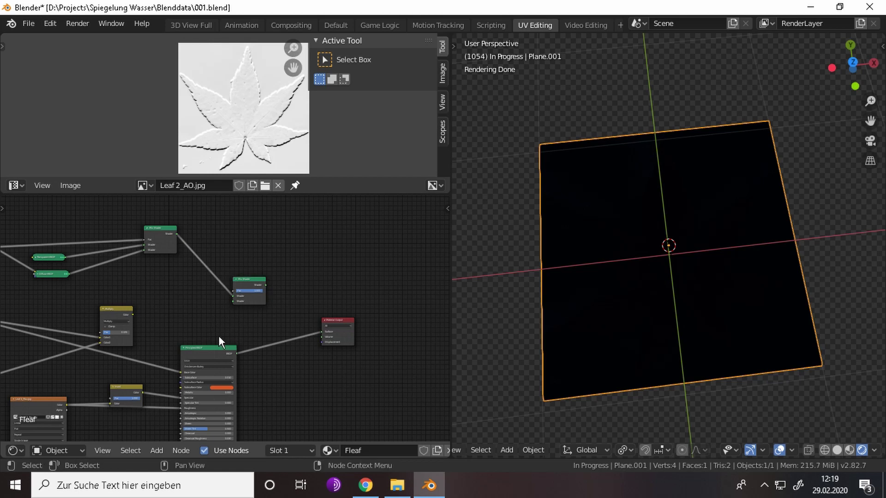
pyautogui.scroll(-3, 250, 355)
pyautogui.scroll(5, 300, 353)
pyautogui.click(298, 344)
pyautogui.moveTo(344, 279); pyautogui.dragTo(344, 237)
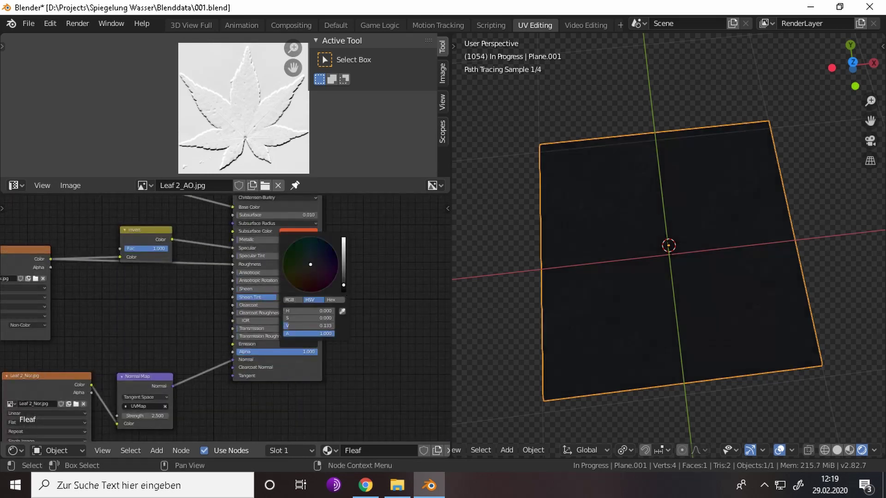
pyautogui.scroll(2, 323, 356)
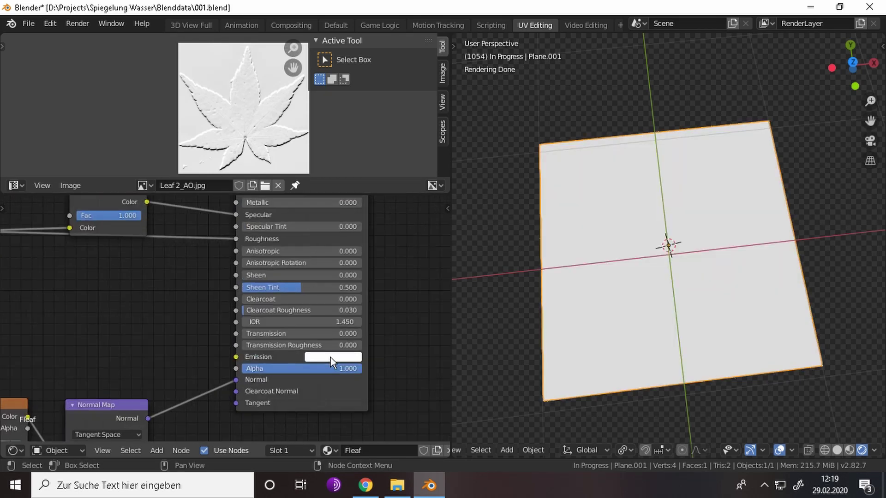
pyautogui.click(331, 357)
# - Link the Leaf 2_Alb Alpha into the Principled BSDF Alpha input
pyautogui.scroll(-4, 124, 355)
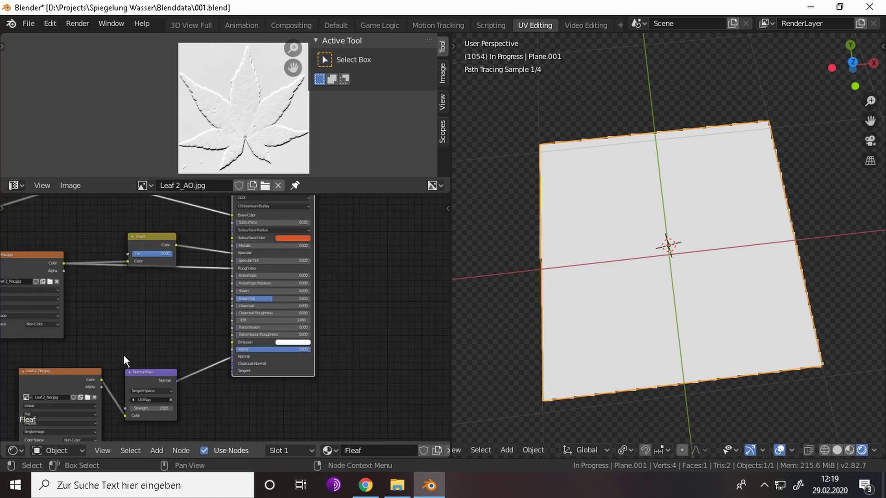
pyautogui.moveTo(123, 355)
pyautogui.mouseDown(button='middle')
pyautogui.moveTo(285, 348)
pyautogui.moveTo(323, 390)
pyautogui.moveTo(275, 346)
pyautogui.mouseUp(button='middle')
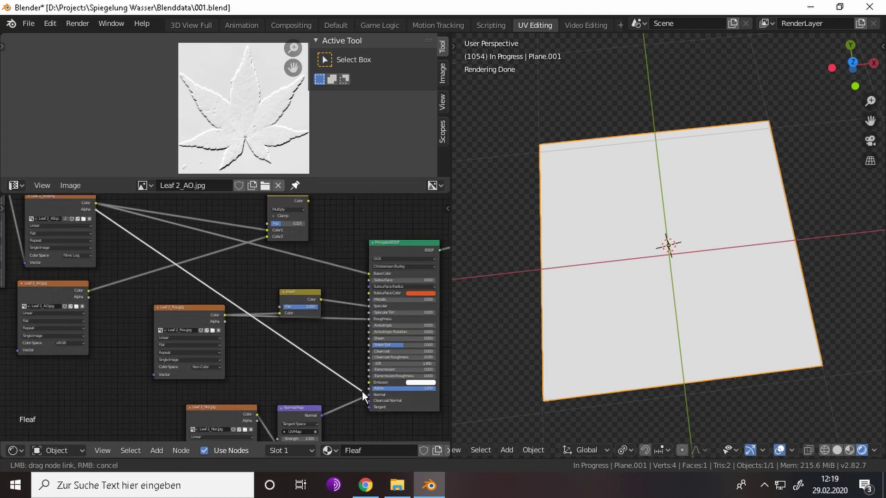
pyautogui.moveTo(96, 209); pyautogui.dragTo(367, 390)
pyautogui.scroll(-2, 323, 370)
pyautogui.scroll(2, 245, 303)
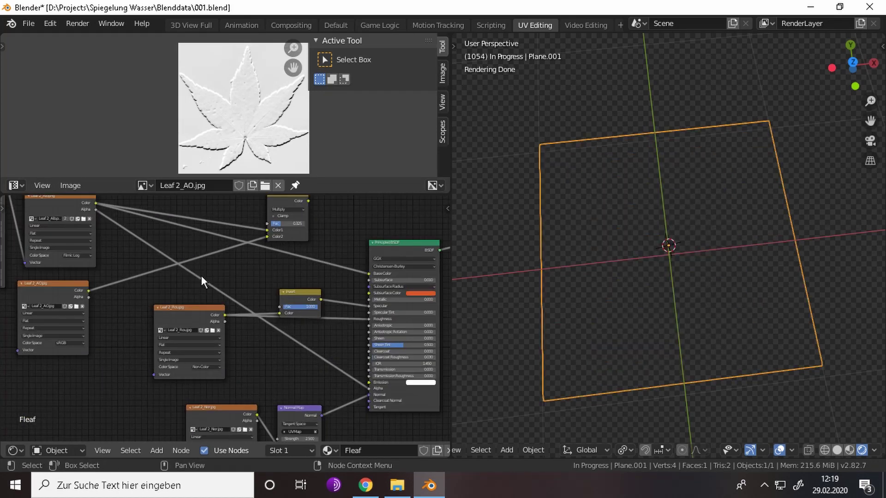
pyautogui.moveTo(530, 299); pyautogui.dragTo(607, 330, button='middle')
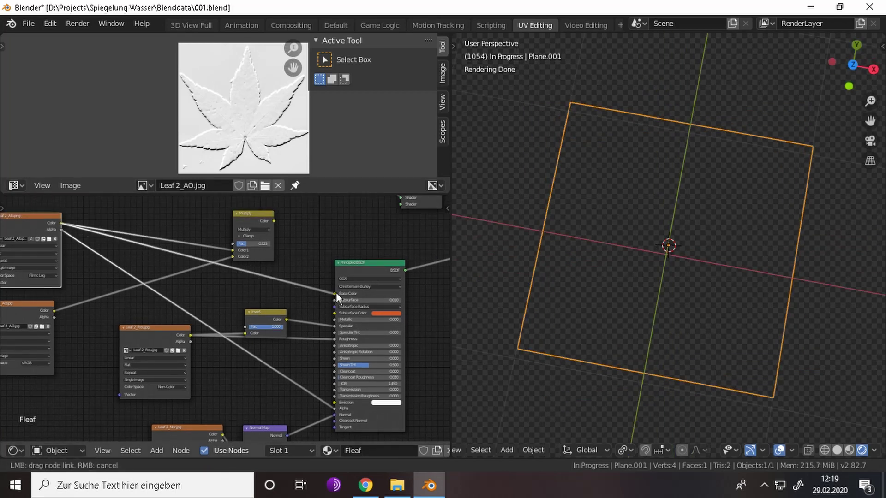
pyautogui.moveTo(286, 225); pyautogui.dragTo(88, 329, button='middle')
pyautogui.scroll(-2, 88, 329)
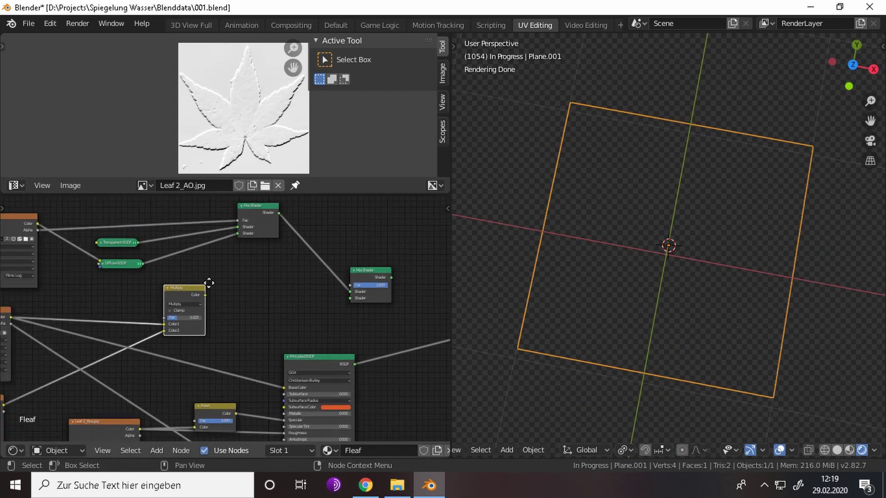
pyautogui.moveTo(133, 312)
pyautogui.mouseDown(button='middle')
pyautogui.moveTo(111, 354)
pyautogui.moveTo(94, 307)
pyautogui.mouseUp(button='middle')
pyautogui.moveTo(599, 230); pyautogui.dragTo(630, 201, button='middle')
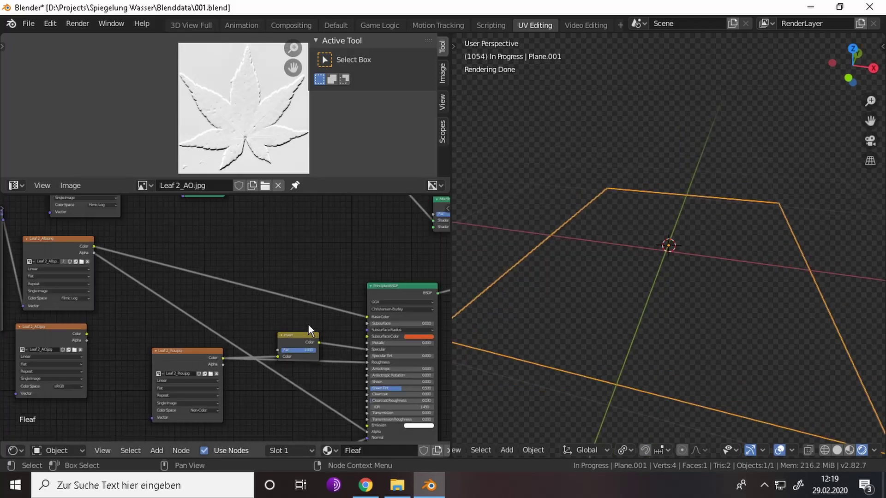
pyautogui.scroll(2, 308, 325)
pyautogui.moveTo(308, 373); pyautogui.dragTo(317, 372)
# - Lower the Emission colour's brightness and reconnect Mix Shader to the Material Output Surface
pyautogui.click(358, 365)
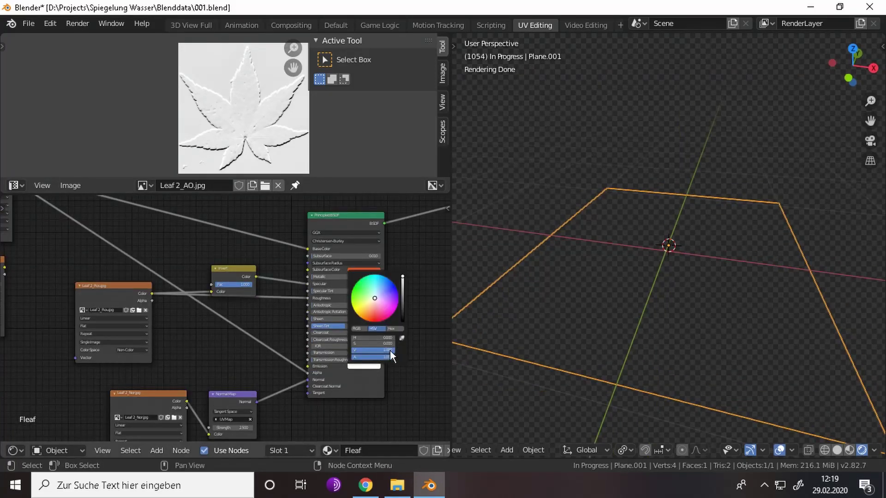
pyautogui.moveTo(389, 350); pyautogui.dragTo(365, 350)
pyautogui.scroll(-1, 226, 326)
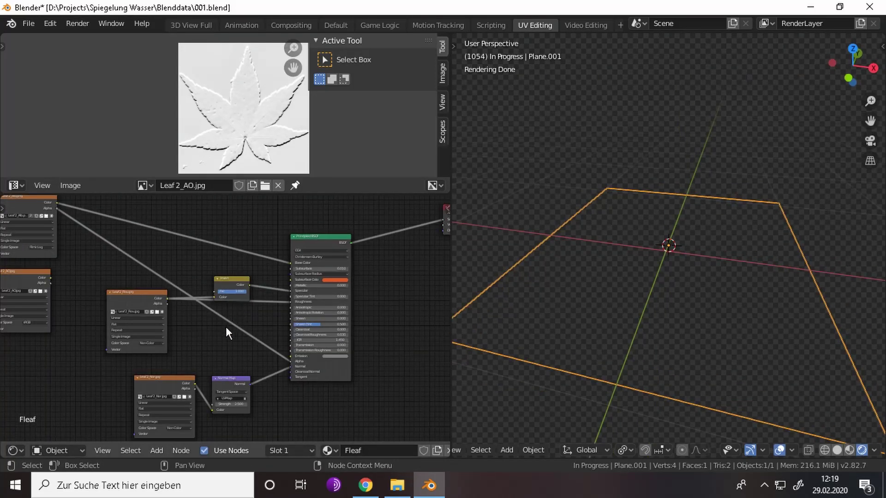
pyautogui.scroll(-2, 226, 327)
pyautogui.moveTo(226, 327)
pyautogui.mouseDown(button='middle')
pyautogui.moveTo(257, 362)
pyautogui.moveTo(84, 327)
pyautogui.mouseUp(button='middle')
pyautogui.scroll(2, 84, 328)
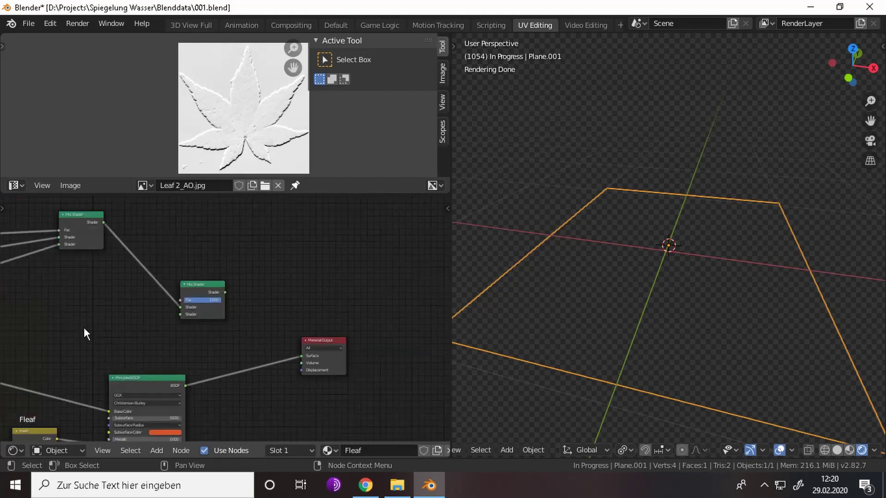
pyautogui.moveTo(225, 292); pyautogui.dragTo(299, 356)
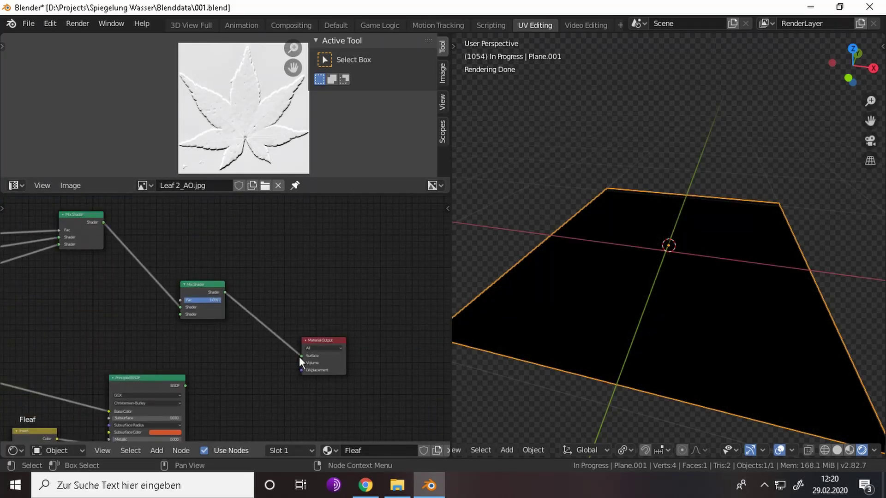
pyautogui.moveTo(267, 369)
pyautogui.mouseDown(button='middle')
pyautogui.moveTo(321, 347)
pyautogui.moveTo(269, 347)
pyautogui.mouseUp(button='middle')
pyautogui.scroll(-4, 286, 346)
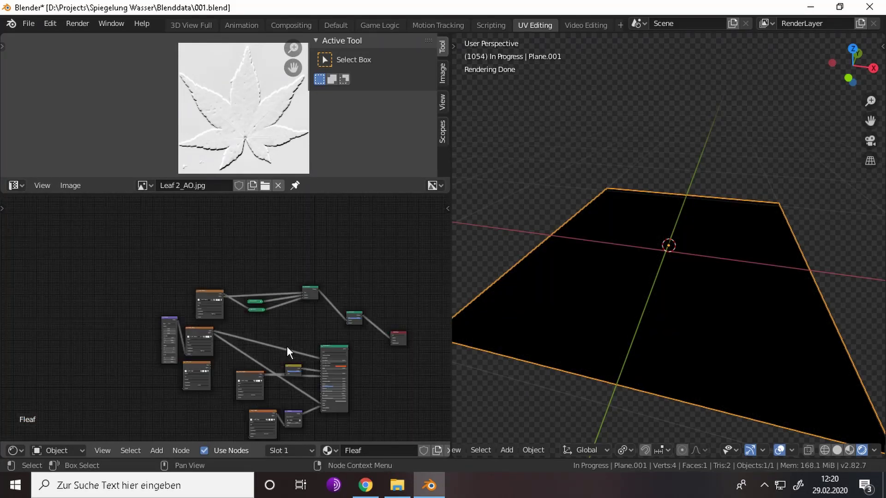
pyautogui.scroll(-1, 286, 346)
# - Cycle the viewport through solid and rendered shading, ending in material preview
pyautogui.click(837, 450)
pyautogui.click(837, 450)
pyautogui.click(849, 450)
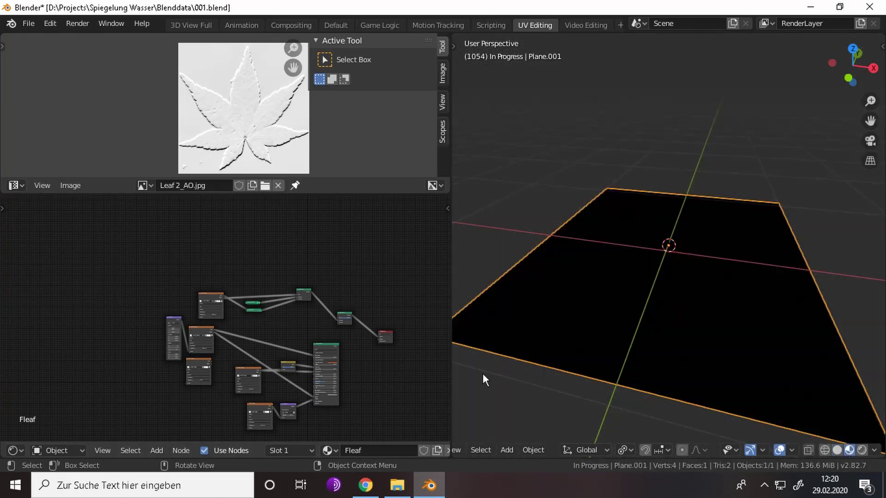
pyautogui.scroll(2, 295, 323)
pyautogui.click(142, 185)
# - Save the file and extrude a new block from the stem mesh
pyautogui.hotkey('ctrl', 's')
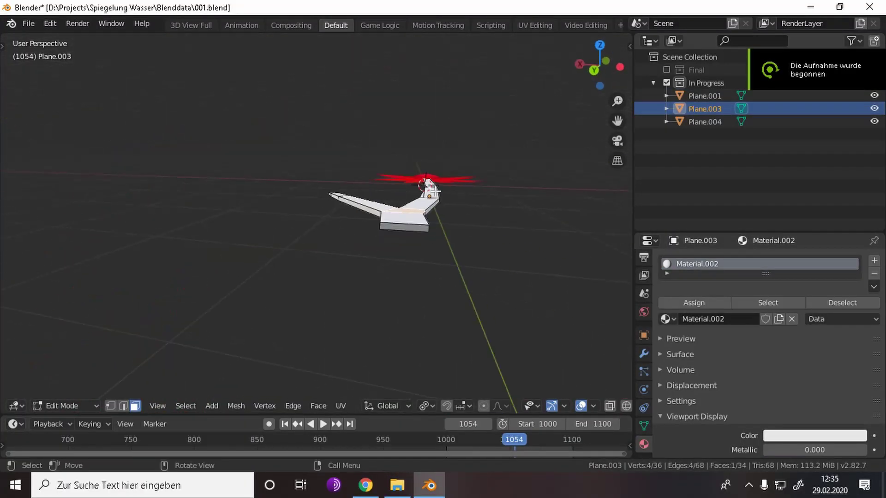
pyautogui.press('e')
pyautogui.click(486, 219)
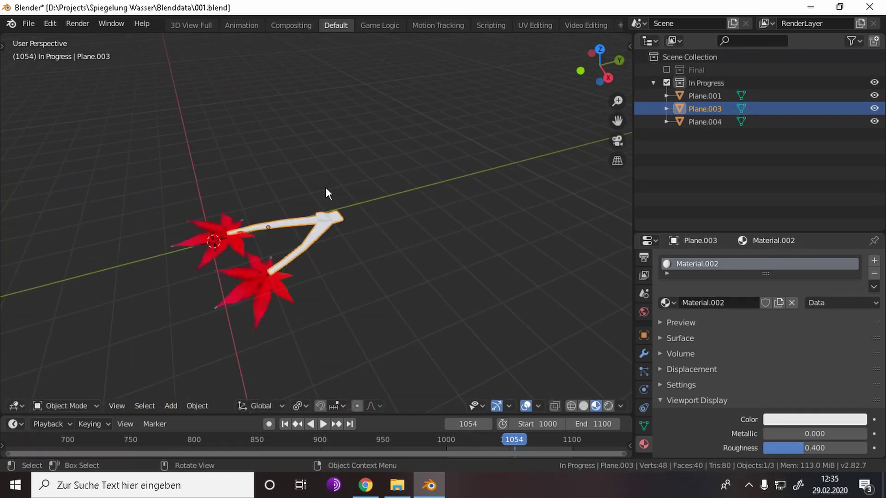
pyautogui.scroll(5, 326, 189)
pyautogui.moveTo(337, 211)
pyautogui.mouseDown(button='middle')
pyautogui.moveTo(337, 231)
pyautogui.moveTo(237, 208)
pyautogui.moveTo(205, 223)
pyautogui.moveTo(301, 291)
pyautogui.mouseUp(button='middle')
# - Raise the selected stem faces slightly along Z in face mode
pyautogui.press('Tab')
pyautogui.press('3')
pyautogui.press('g')
pyautogui.press('z')
pyautogui.click(212, 217)
pyautogui.scroll(4, 300, 290)
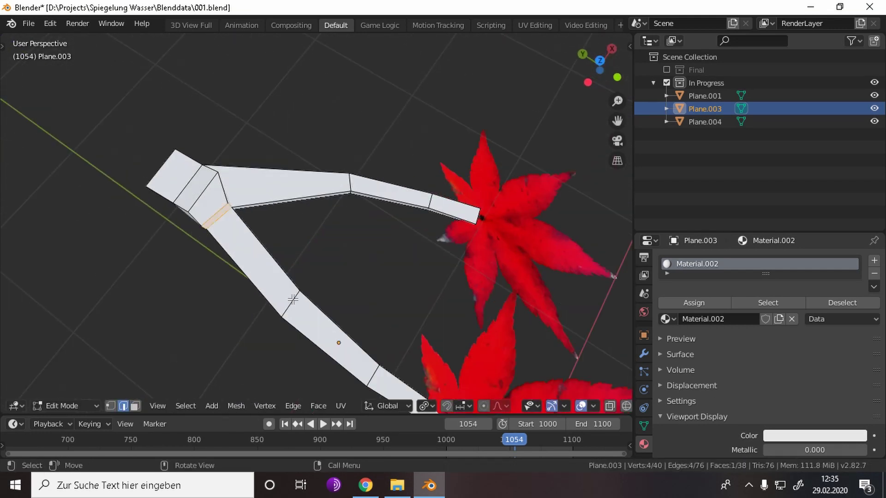
pyautogui.press('g')
pyautogui.press('z')
pyautogui.moveTo(375, 374); pyautogui.dragTo(415, 267, button='middle')
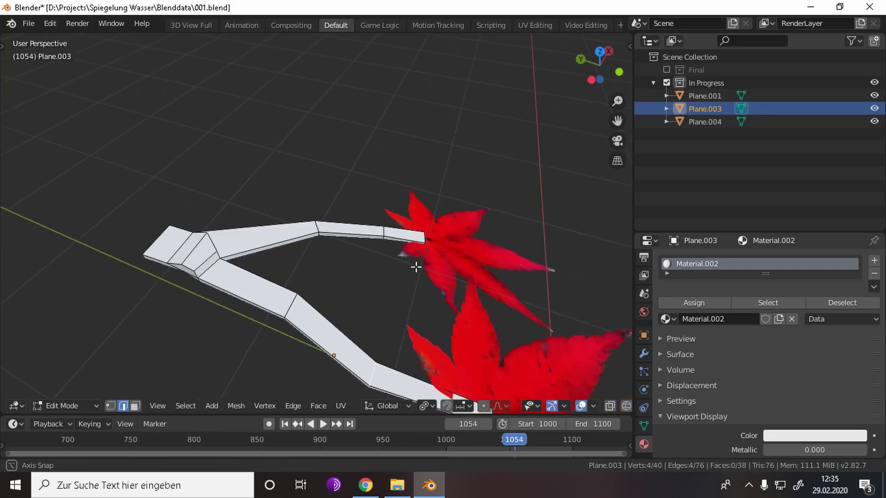
pyautogui.press('Tab')
# - Rotate leaf Plane.001 about Z and move it horizontally onto the branch tip
pyautogui.click(455, 350)
pyautogui.moveTo(404, 316)
pyautogui.mouseDown(button='middle')
pyautogui.moveTo(455, 350)
pyautogui.moveTo(378, 311)
pyautogui.mouseUp(button='middle')
pyautogui.press('r')
pyautogui.press('z')
pyautogui.click(491, 348)
pyautogui.press('g')
pyautogui.hotkey('shift', 'z')
pyautogui.rightClick(410, 320)
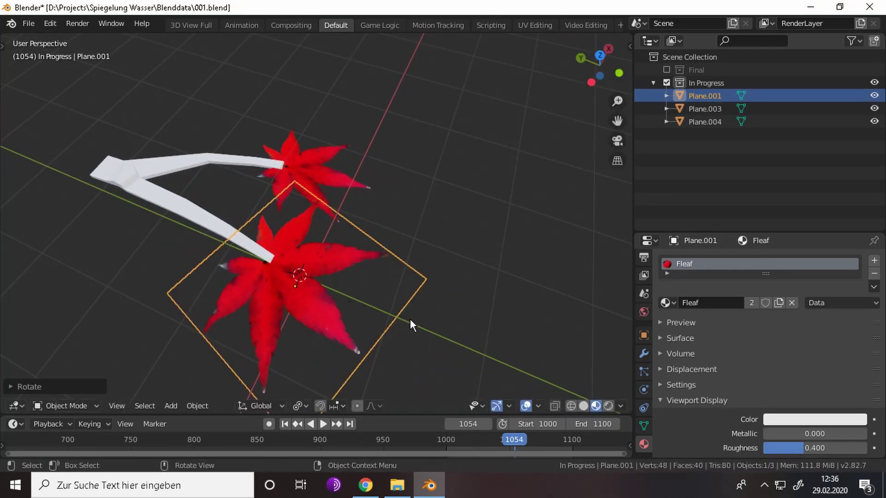
pyautogui.press('g')
pyautogui.hotkey('shift', 'z')
pyautogui.click(411, 307)
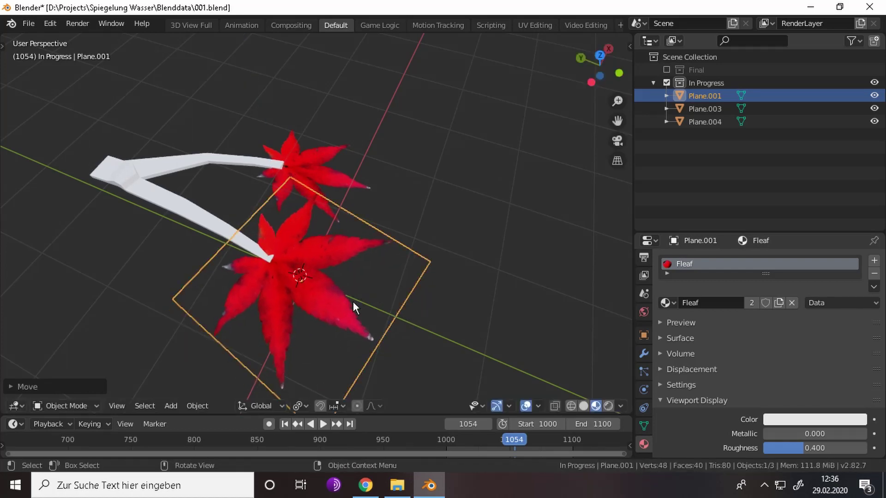
pyautogui.moveTo(353, 302)
pyautogui.mouseDown(button='middle')
pyautogui.moveTo(215, 230)
pyautogui.moveTo(361, 223)
pyautogui.moveTo(415, 253)
pyautogui.moveTo(339, 255)
pyautogui.moveTo(351, 261)
pyautogui.moveTo(446, 225)
pyautogui.mouseUp(button='middle')
pyautogui.click(351, 260)
# - Extrude a new segment from the stem's top joint, resize its end, and move it along Z
pyautogui.press('Tab')
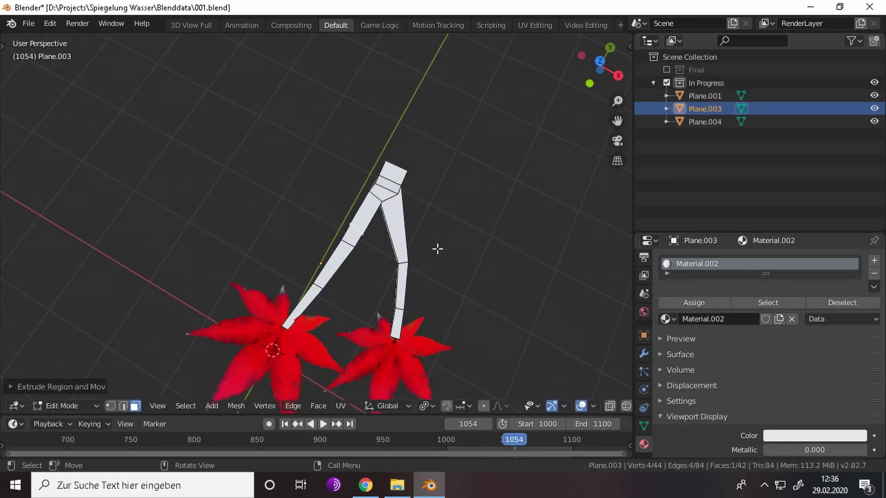
pyautogui.press('e')
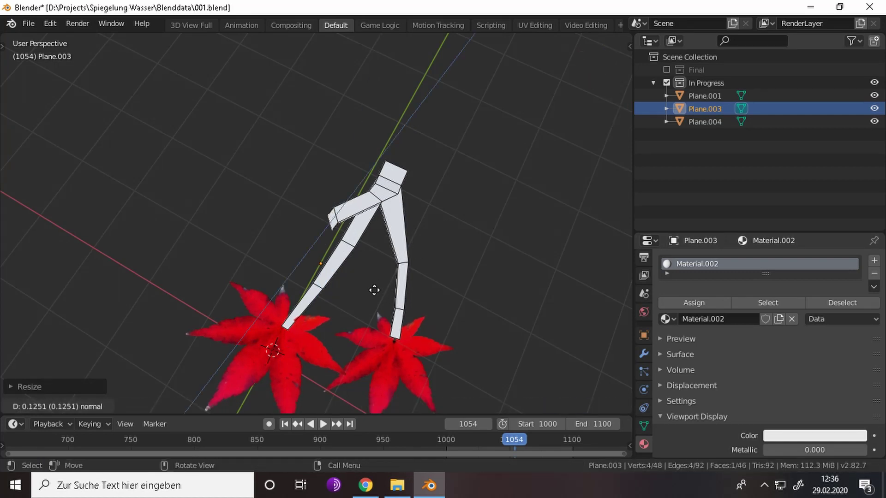
pyautogui.press('e')
pyautogui.click(352, 291)
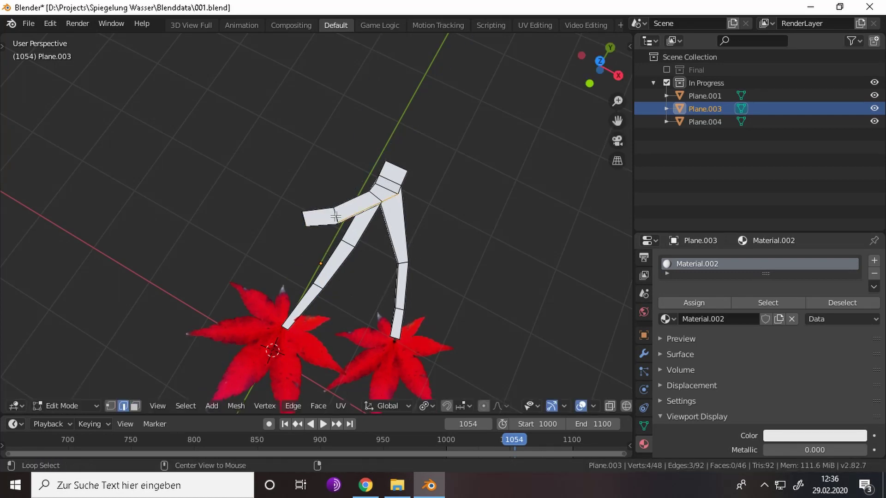
pyautogui.scroll(3, 335, 216)
pyautogui.press('g')
pyautogui.press('z')
pyautogui.click(427, 192)
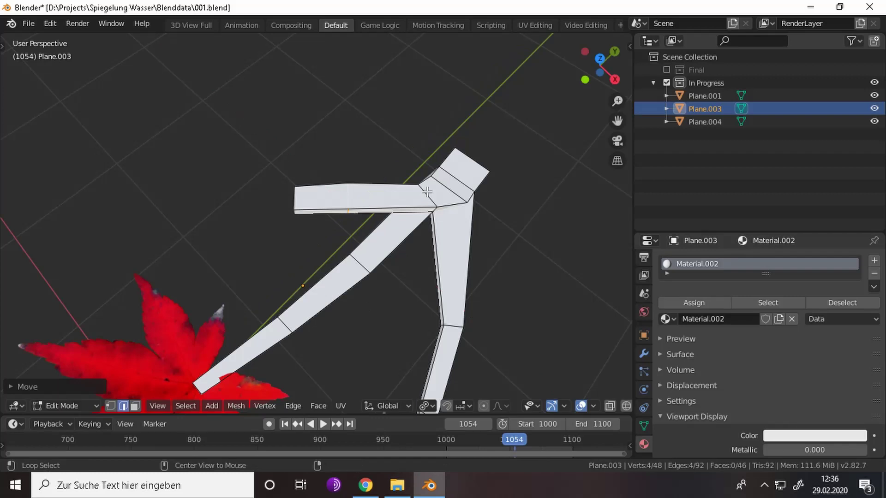
# - Rotate the new branch segment about Z, slide an edge, and extrude another segment
pyautogui.moveTo(427, 192); pyautogui.dragTo(364, 235, button='middle')
pyautogui.press('r')
pyautogui.press('z')
pyautogui.click(471, 307)
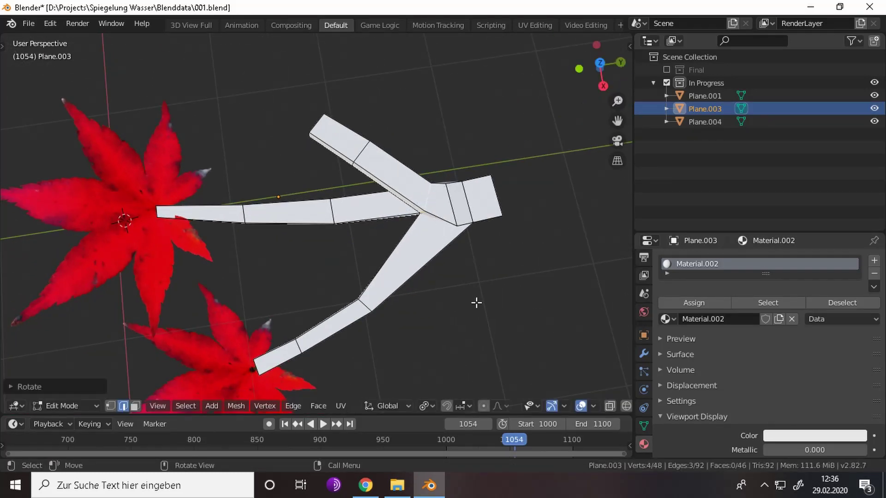
pyautogui.press('g')
pyautogui.press('g')
pyautogui.click(476, 306)
pyautogui.moveTo(476, 305)
pyautogui.mouseDown(button='middle')
pyautogui.moveTo(340, 260)
pyautogui.moveTo(411, 303)
pyautogui.mouseUp(button='middle')
pyautogui.press('3')
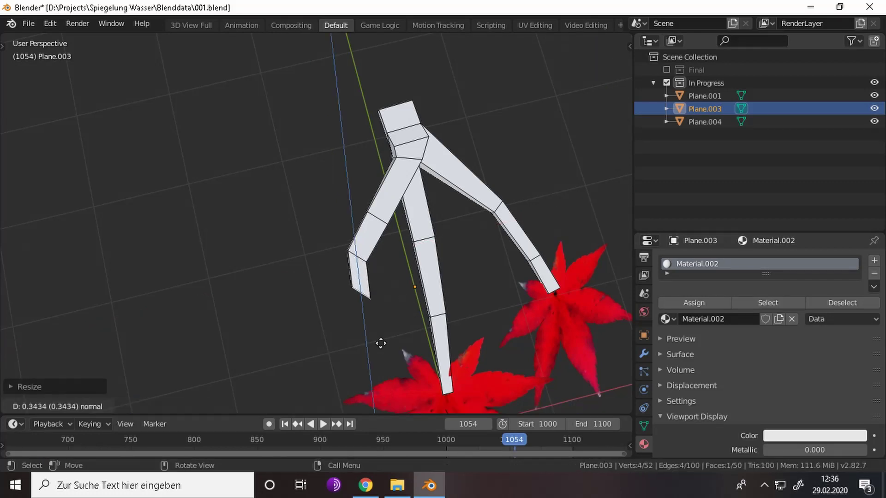
pyautogui.click(336, 370)
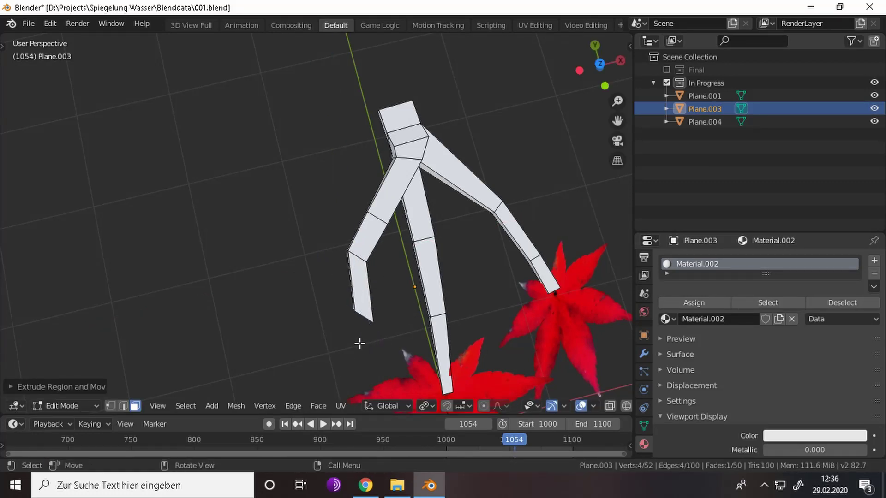
# - Raise the extruded face and then the branch's end face upward along Z
pyautogui.press('g')
pyautogui.press('z')
pyautogui.click(324, 332)
pyautogui.moveTo(324, 333)
pyautogui.mouseDown(button='middle')
pyautogui.moveTo(405, 209)
pyautogui.moveTo(455, 291)
pyautogui.mouseUp(button='middle')
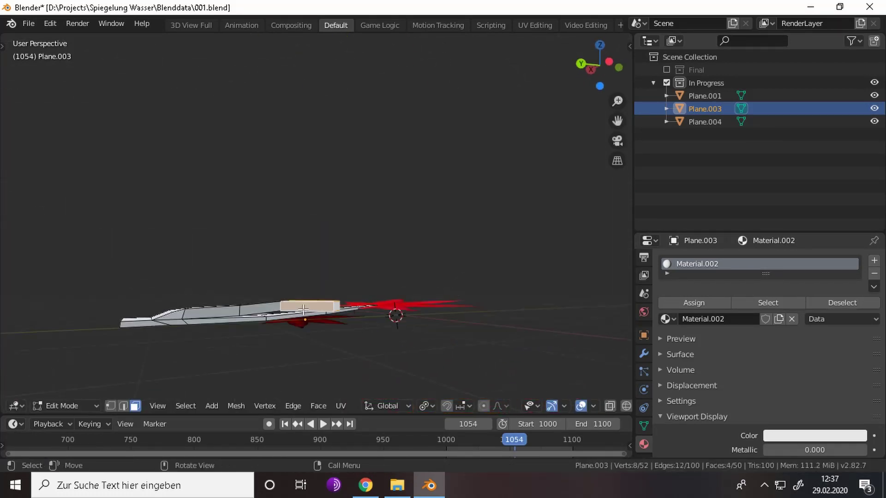
pyautogui.click(307, 307)
pyautogui.press('g')
pyautogui.press('z')
pyautogui.click(339, 309)
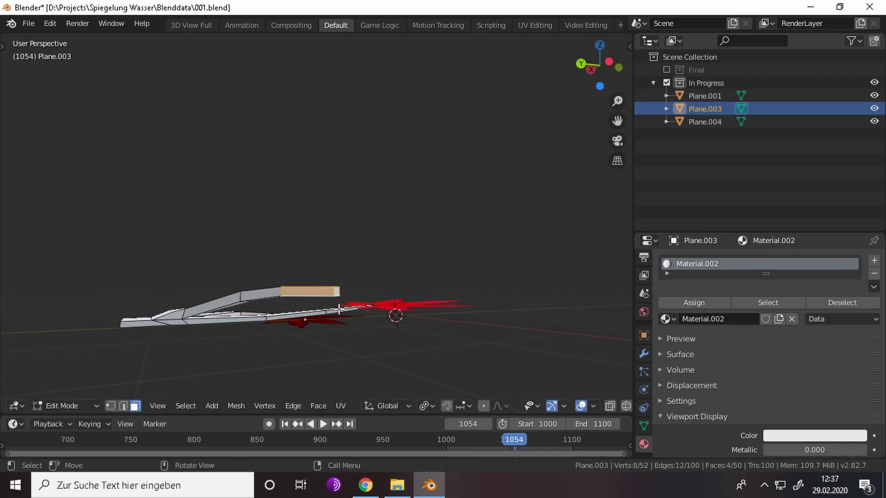
# - Select the branch tip face, scale it about 1.16×, and clear the selection
pyautogui.click(344, 308)
pyautogui.click(357, 303)
pyautogui.click(358, 298)
pyautogui.moveTo(358, 298); pyautogui.dragTo(418, 373, button='middle')
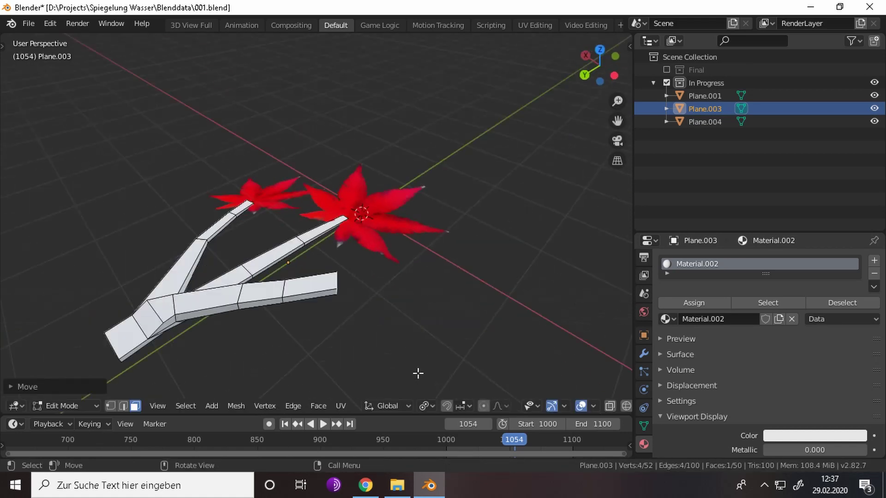
pyautogui.click(378, 343)
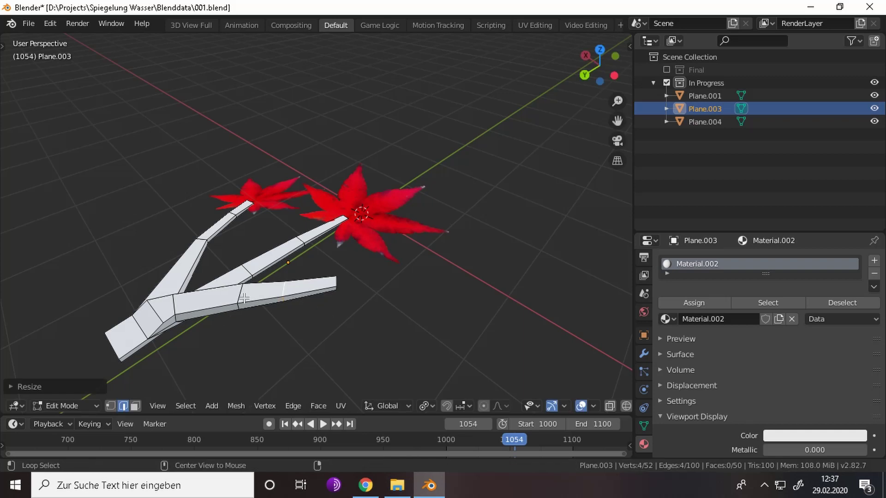
pyautogui.hotkey('alt', 'a')
pyautogui.moveTo(293, 330); pyautogui.dragTo(362, 340, button='middle')
# - Leave stem editing and duplicate a red maple leaf as Plane.005
pyautogui.press('3')
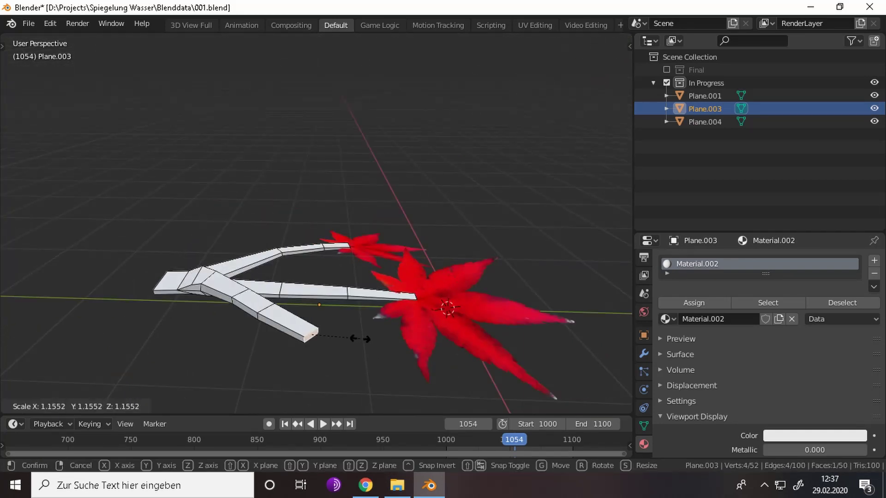
pyautogui.press('Tab')
pyautogui.click(386, 291)
pyautogui.moveTo(385, 291); pyautogui.dragTo(406, 273, button='middle')
pyautogui.hotkey('shift', 'd')
pyautogui.click(346, 276)
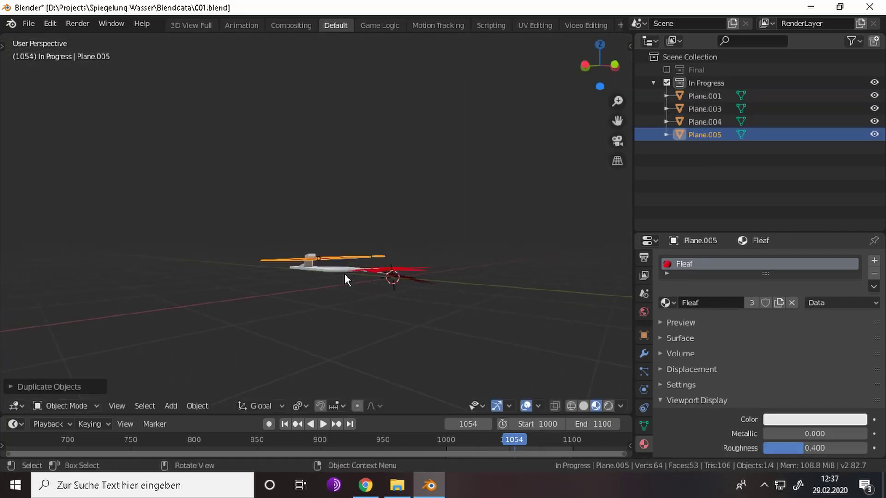
pyautogui.moveTo(346, 277)
pyautogui.mouseDown(button='middle')
pyautogui.moveTo(390, 280)
pyautogui.moveTo(350, 187)
pyautogui.mouseUp(button='middle')
# - Raise the copied leaf along Z and reposition it near the third branch
pyautogui.press('g')
pyautogui.press('z')
pyautogui.click(390, 268)
pyautogui.press('g')
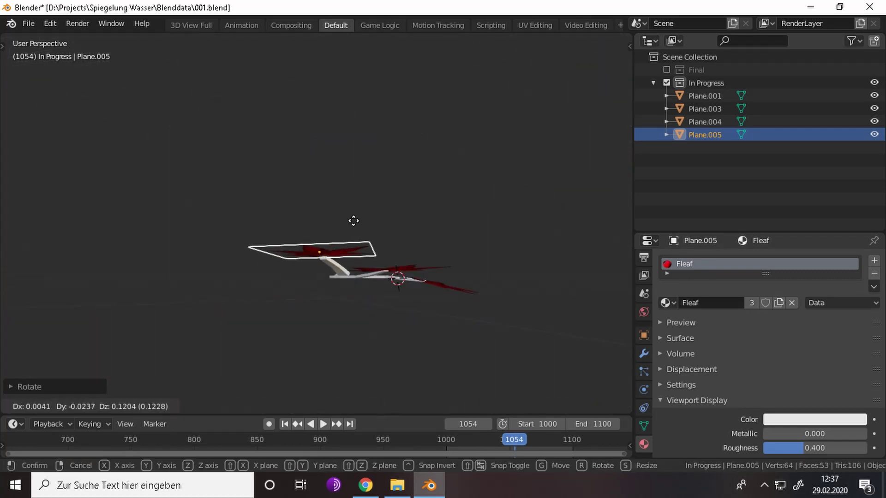
pyautogui.click(337, 261)
pyautogui.moveTo(337, 260)
pyautogui.mouseDown(button='middle')
pyautogui.moveTo(265, 202)
pyautogui.moveTo(362, 194)
pyautogui.mouseUp(button='middle')
# - Rotate the copied leaf onto the third branch's tip and check it from above
pyautogui.press('r')
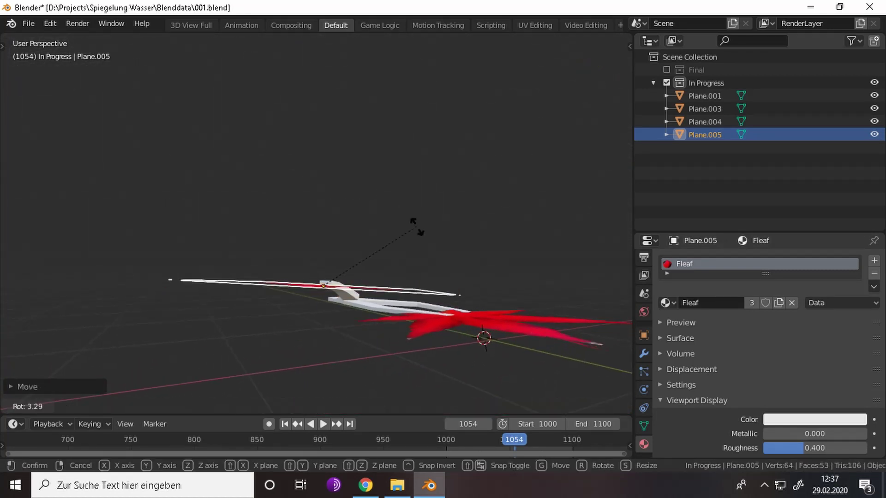
pyautogui.click(398, 240)
pyautogui.press('g')
pyautogui.press('Escape')
pyautogui.moveTo(395, 238)
pyautogui.mouseDown(button='middle')
pyautogui.moveTo(450, 253)
pyautogui.moveTo(438, 272)
pyautogui.moveTo(375, 301)
pyautogui.moveTo(292, 240)
pyautogui.mouseUp(button='middle')
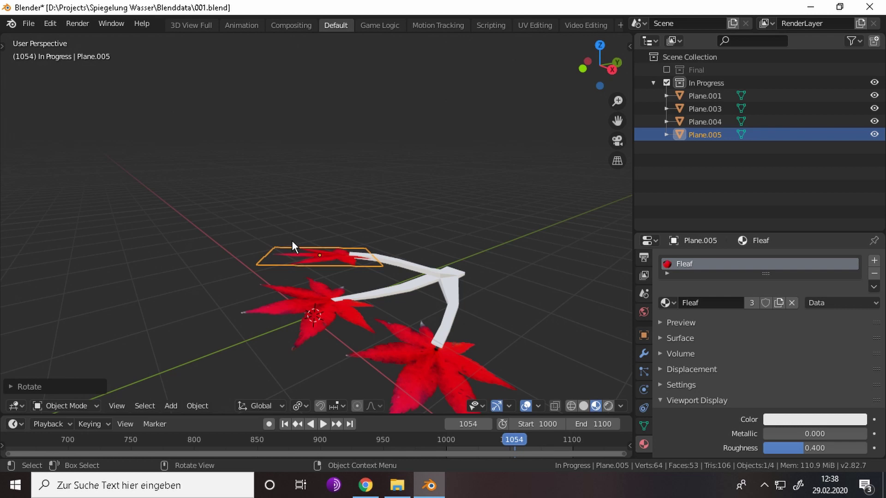
# - Smart UV Project the whole Plane.003 branch mesh in Edit Mode
pyautogui.press('Tab')
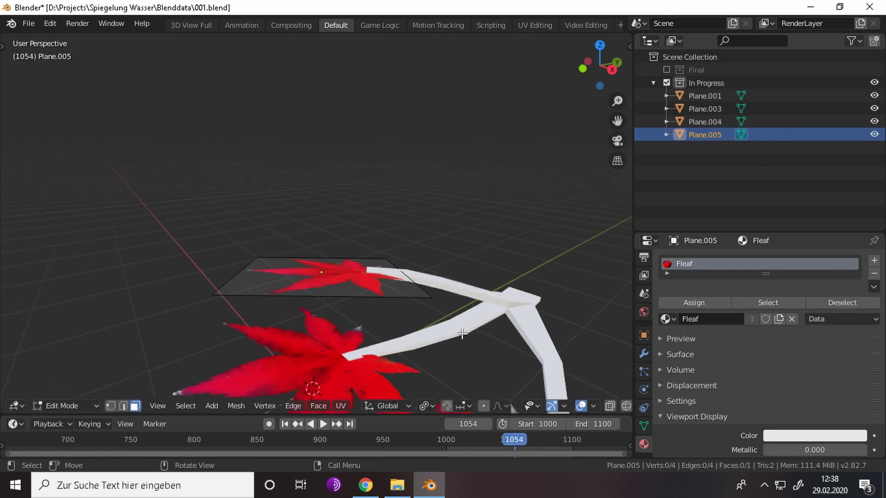
pyautogui.moveTo(291, 240); pyautogui.dragTo(384, 312, button='middle')
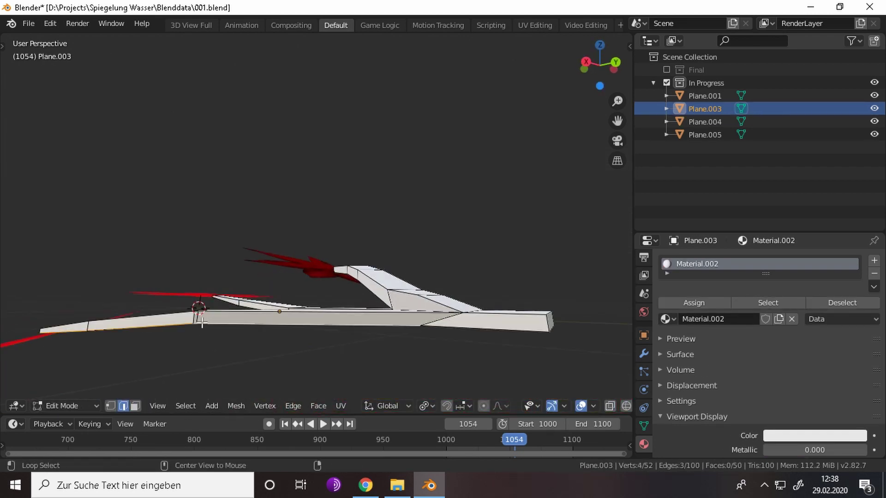
pyautogui.moveTo(202, 323)
pyautogui.mouseDown(button='middle')
pyautogui.moveTo(259, 204)
pyautogui.moveTo(402, 269)
pyautogui.moveTo(553, 245)
pyautogui.moveTo(476, 342)
pyautogui.moveTo(573, 273)
pyautogui.moveTo(476, 257)
pyautogui.mouseUp(button='middle')
pyautogui.click(553, 245)
pyautogui.press('a')
pyautogui.press('u')
pyautogui.click(467, 289)
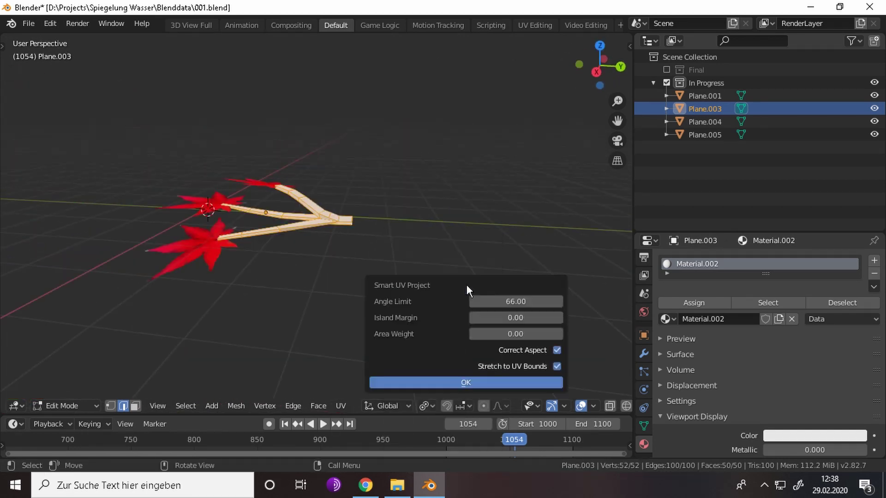
pyautogui.click(466, 383)
pyautogui.scroll(3, 343, 289)
pyautogui.scroll(-2, 312, 273)
pyautogui.moveTo(312, 272); pyautogui.dragTo(329, 255, button='middle')
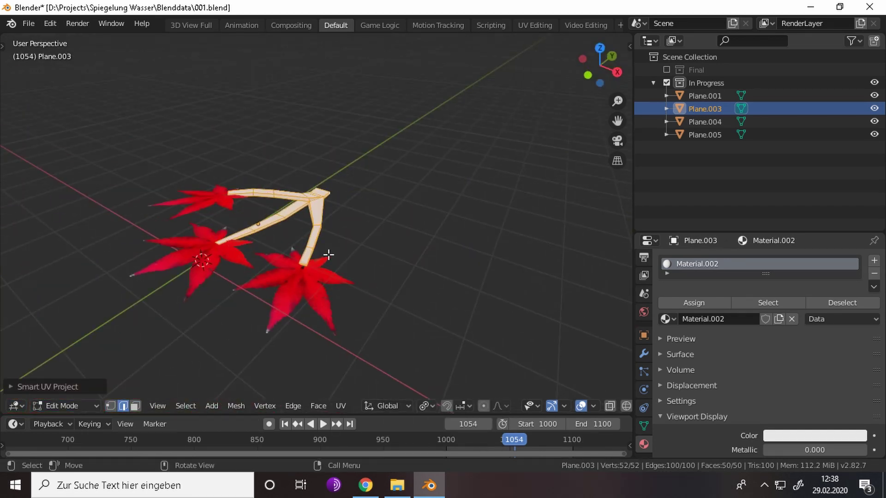
# - Assign the Baum 1 bark material to the branch in the UV Editing workspace
pyautogui.click(525, 25)
pyautogui.click(329, 451)
pyautogui.click(336, 318)
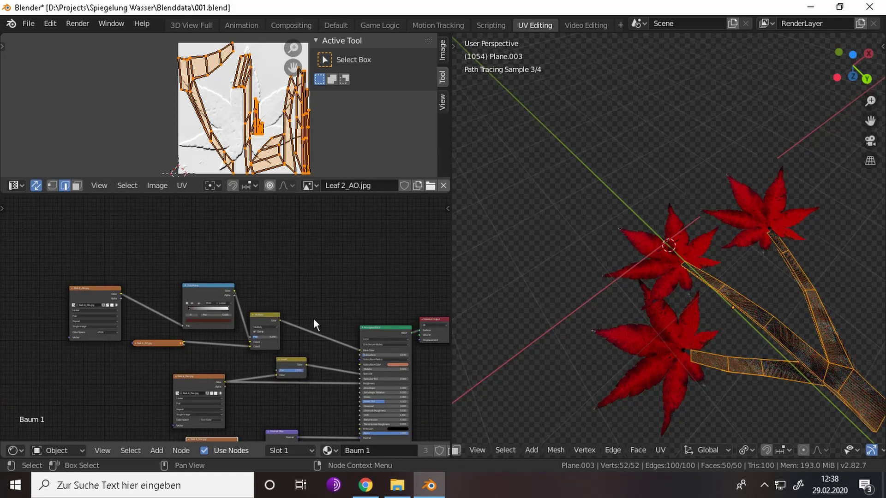
pyautogui.press('Tab')
pyautogui.moveTo(699, 357)
pyautogui.mouseDown(button='middle')
pyautogui.moveTo(577, 286)
pyautogui.moveTo(724, 370)
pyautogui.mouseUp(button='middle')
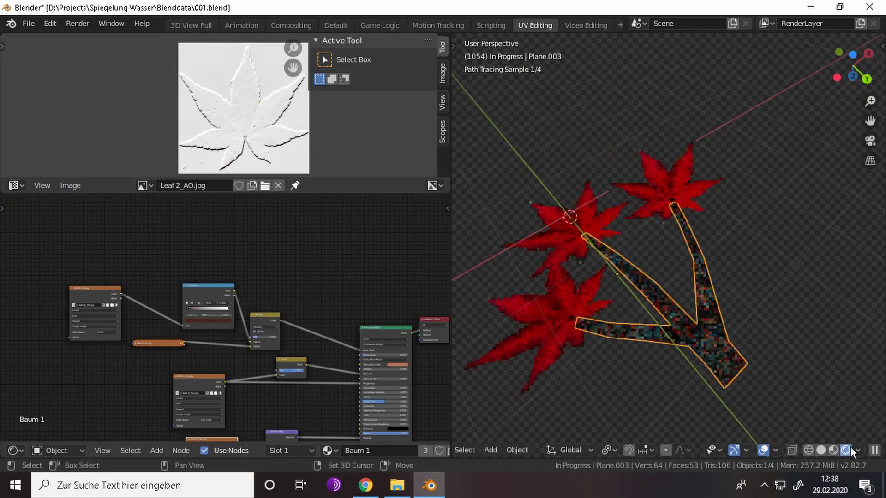
# - Scale up the branch UVs and check the bark texture in Object Mode
pyautogui.press('Tab')
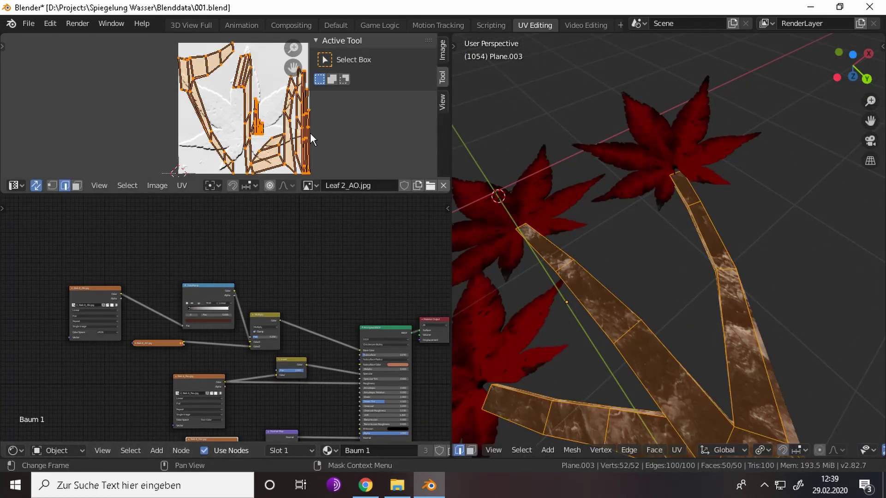
pyautogui.press('s')
pyautogui.click(387, 190)
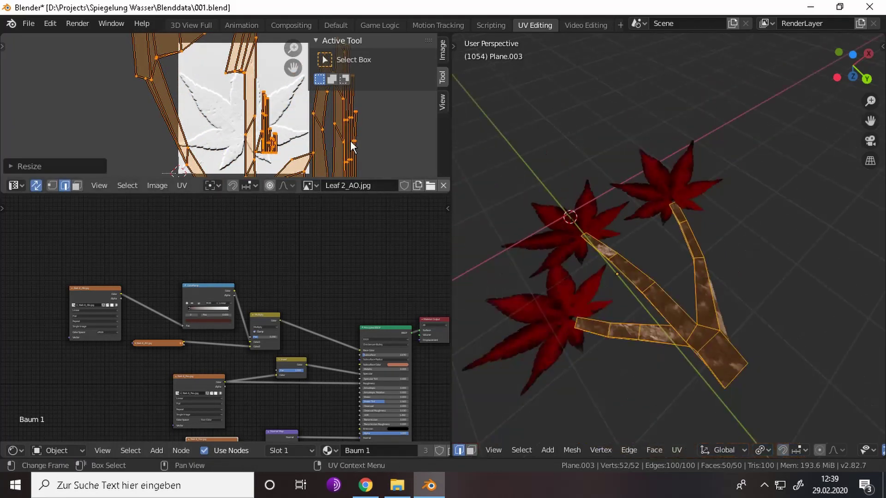
pyautogui.press('Tab')
pyautogui.moveTo(490, 240)
pyautogui.mouseDown(button='middle')
pyautogui.moveTo(683, 243)
pyautogui.moveTo(598, 346)
pyautogui.mouseUp(button='middle')
pyautogui.press('Tab')
pyautogui.scroll(3, 598, 346)
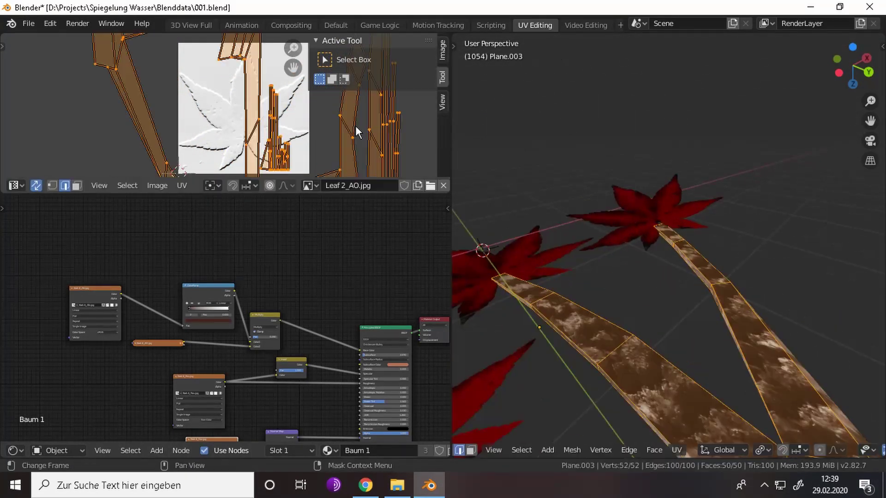
# - Scale the branch UVs up again, review the bark, and return to the Layout workspace
pyautogui.press('s')
pyautogui.click(81, 84)
pyautogui.press('Tab')
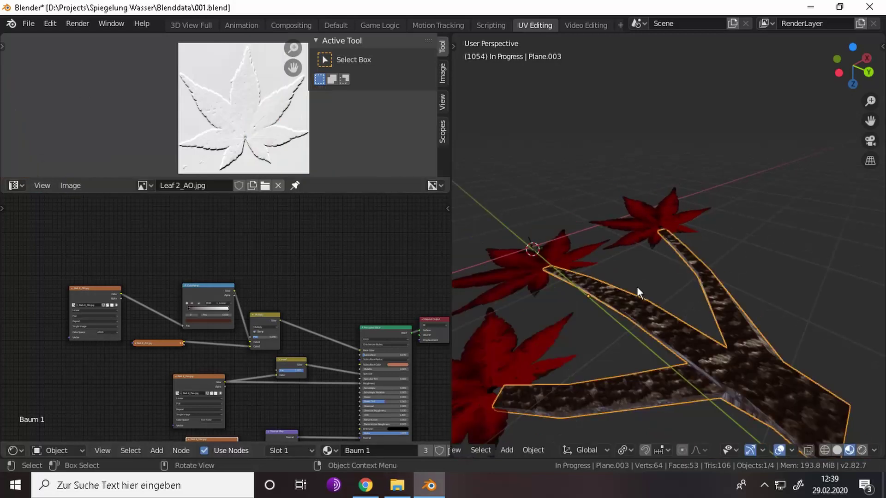
pyautogui.moveTo(636, 286); pyautogui.dragTo(743, 251, button='middle')
pyautogui.click(277, 25)
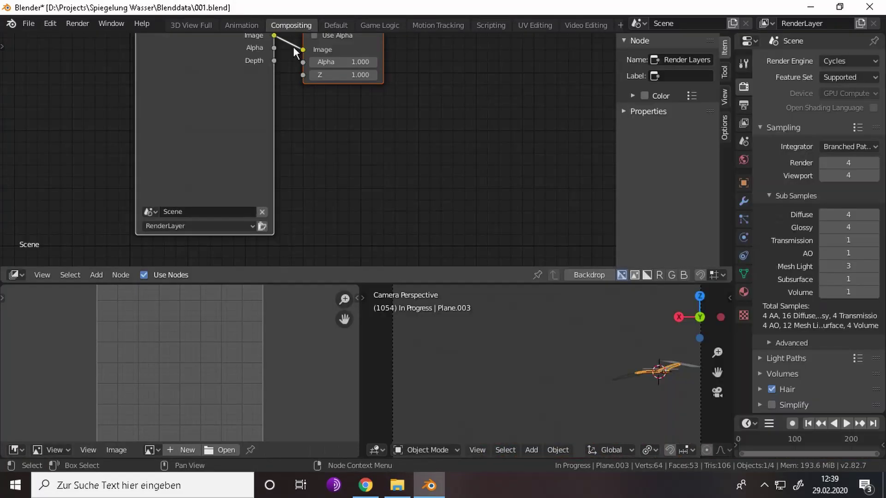
pyautogui.click(335, 25)
pyautogui.moveTo(403, 181); pyautogui.dragTo(331, 304, button='middle')
# - Add a Subdivision modifier to the branch with viewport levels raised to 2
pyautogui.scroll(5, 331, 303)
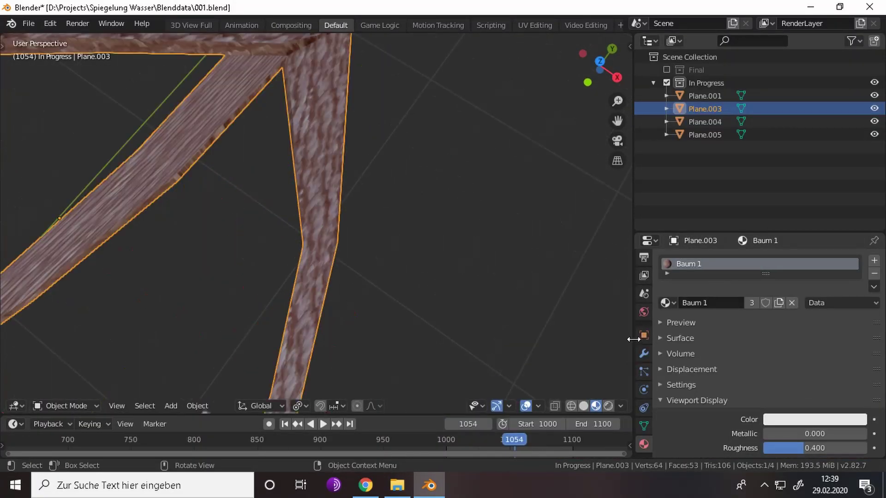
pyautogui.click(644, 354)
pyautogui.click(765, 261)
pyautogui.click(655, 199)
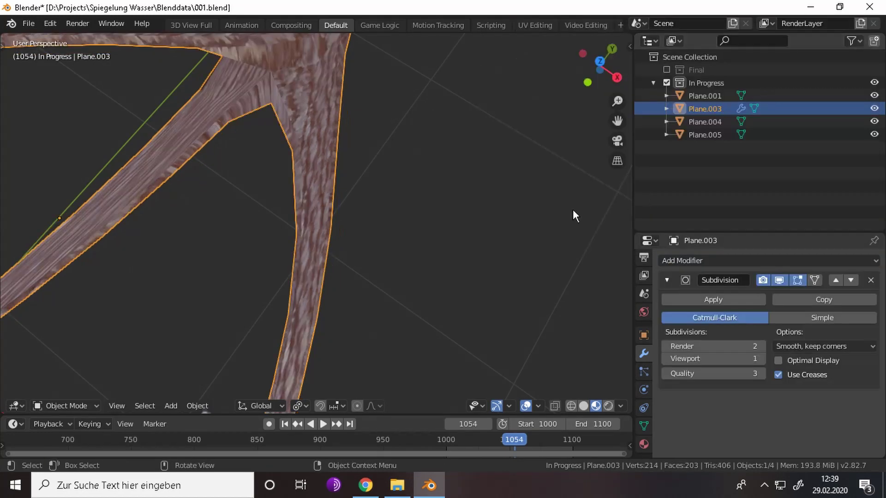
pyautogui.scroll(-5, 573, 214)
pyautogui.moveTo(574, 213); pyautogui.dragTo(600, 194, button='middle')
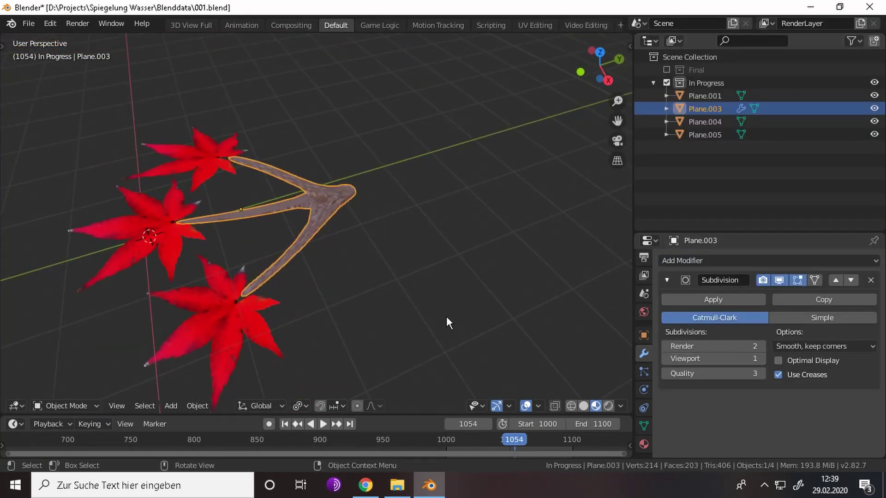
pyautogui.moveTo(446, 321); pyautogui.dragTo(387, 321, button='middle')
pyautogui.click(762, 359)
# - Add loop cuts across the branch and slide the new edge loops into place
pyautogui.press('Tab')
pyautogui.scroll(5, 322, 231)
pyautogui.press('g')
pyautogui.press('g')
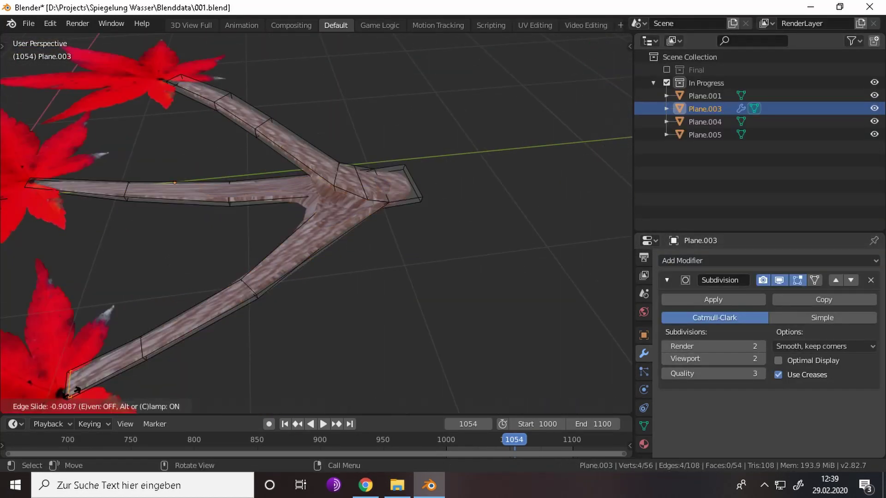
pyautogui.click(75, 395)
pyautogui.moveTo(75, 394); pyautogui.dragTo(289, 310, button='middle')
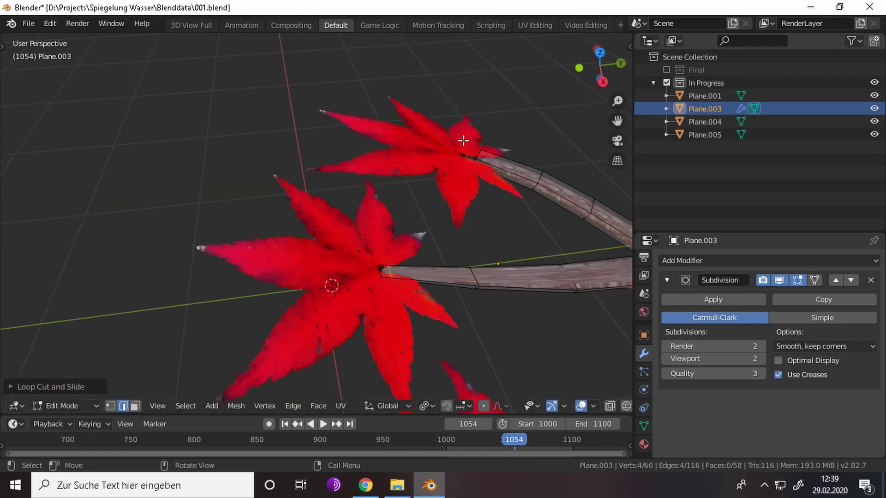
pyautogui.click(474, 150)
pyautogui.moveTo(474, 150); pyautogui.dragTo(483, 187, button='middle')
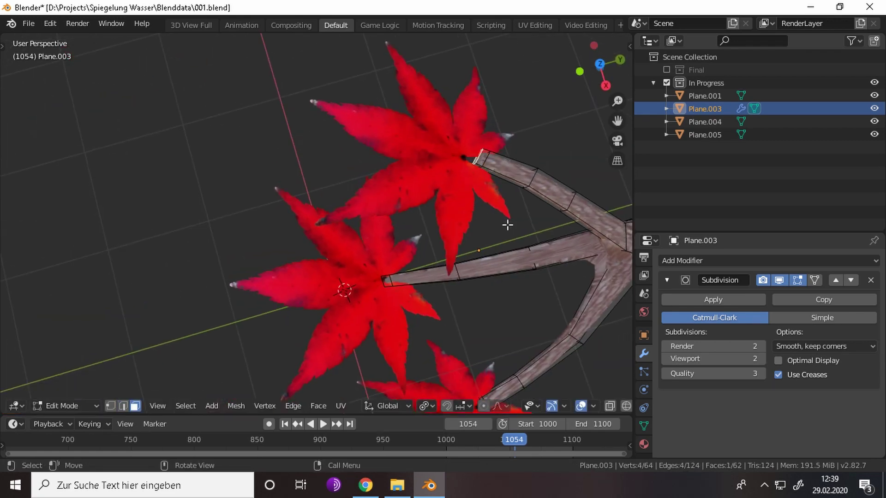
pyautogui.press('g')
pyautogui.click(490, 223)
pyautogui.scroll(-5, 491, 223)
pyautogui.moveTo(468, 283); pyautogui.dragTo(503, 258, button='middle')
# - Set viewport subdivisions back to 1 and scale the branch base face along Z
pyautogui.click(665, 359)
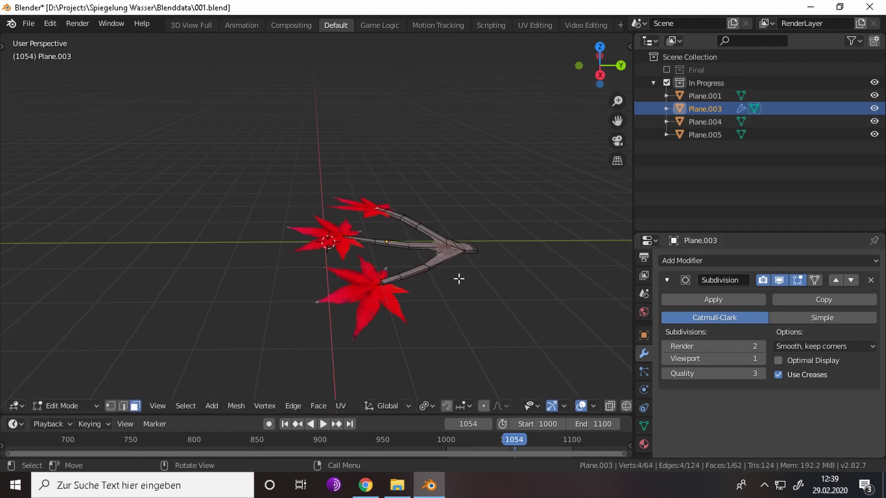
pyautogui.press('Tab')
pyautogui.moveTo(458, 279)
pyautogui.mouseDown(button='middle')
pyautogui.moveTo(490, 295)
pyautogui.moveTo(452, 346)
pyautogui.moveTo(603, 297)
pyautogui.moveTo(471, 330)
pyautogui.mouseUp(button='middle')
pyautogui.scroll(3, 490, 296)
pyautogui.press('Tab')
pyautogui.press('s')
pyautogui.rightClick(498, 331)
pyautogui.press('s')
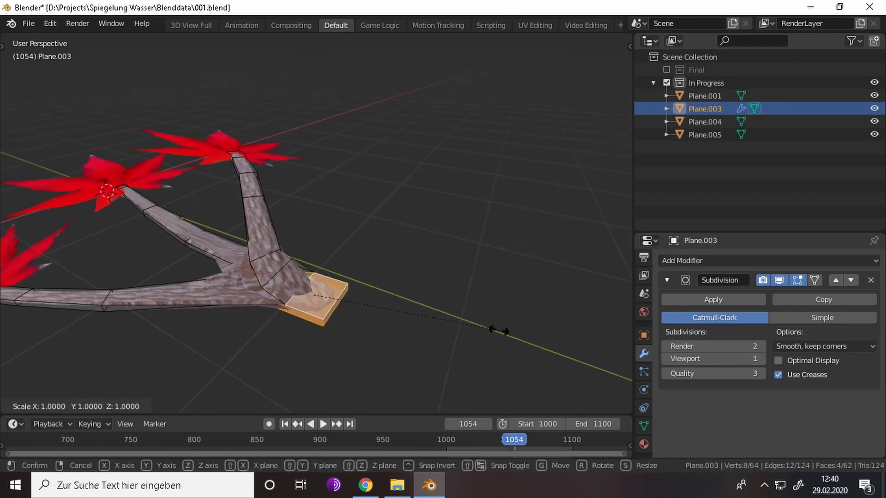
pyautogui.click(628, 383)
# - Rescale the base face to 1.1165 along Z and extrude its end face
pyautogui.moveTo(628, 382)
pyautogui.mouseDown(button='middle')
pyautogui.moveTo(439, 198)
pyautogui.moveTo(454, 194)
pyautogui.moveTo(343, 311)
pyautogui.moveTo(394, 304)
pyautogui.mouseUp(button='middle')
pyautogui.press('s')
pyautogui.press('z')
pyautogui.click(491, 210)
pyautogui.press('e')
pyautogui.click(450, 323)
# - Smart UV Project the whole reshaped branch again
pyautogui.press('Tab')
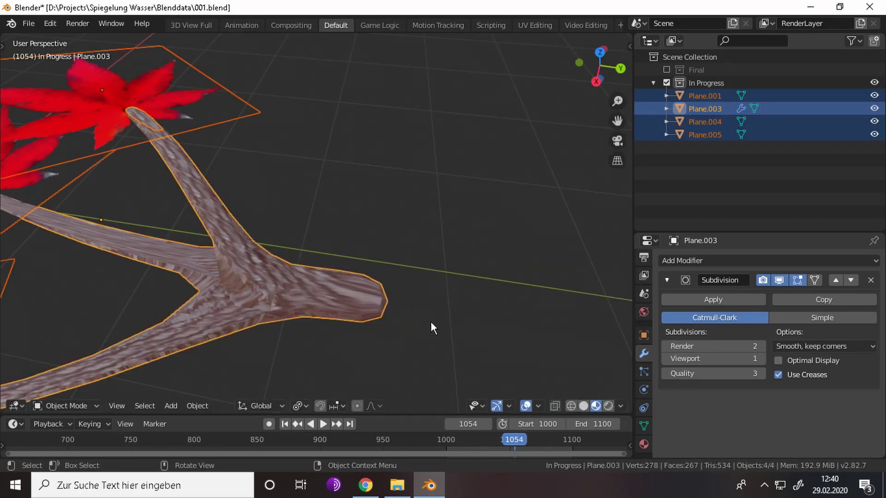
pyautogui.press('Tab')
pyautogui.press('a')
pyautogui.press('u')
pyautogui.click(332, 284)
pyautogui.click(341, 381)
pyautogui.press('Tab')
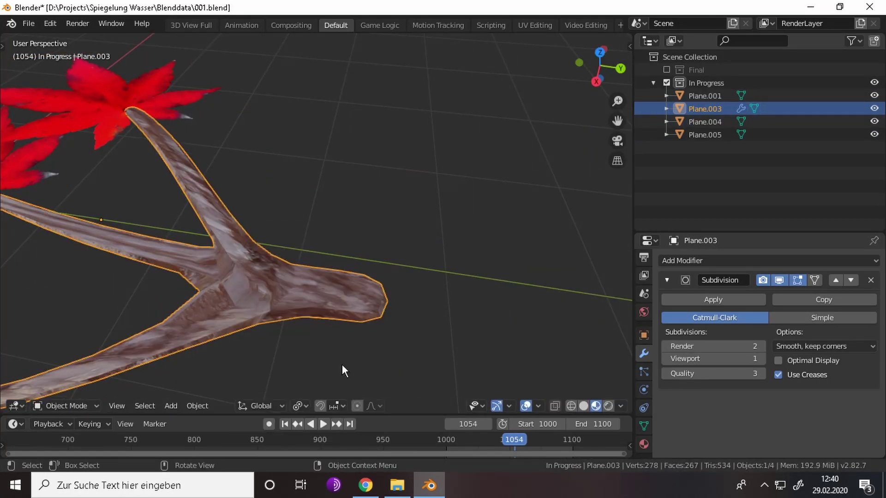
pyautogui.press('Tab')
pyautogui.scroll(-5, 334, 296)
# - In UV Editing, start a UV scale on the branch, cancel it, and leave Edit Mode
pyautogui.click(534, 25)
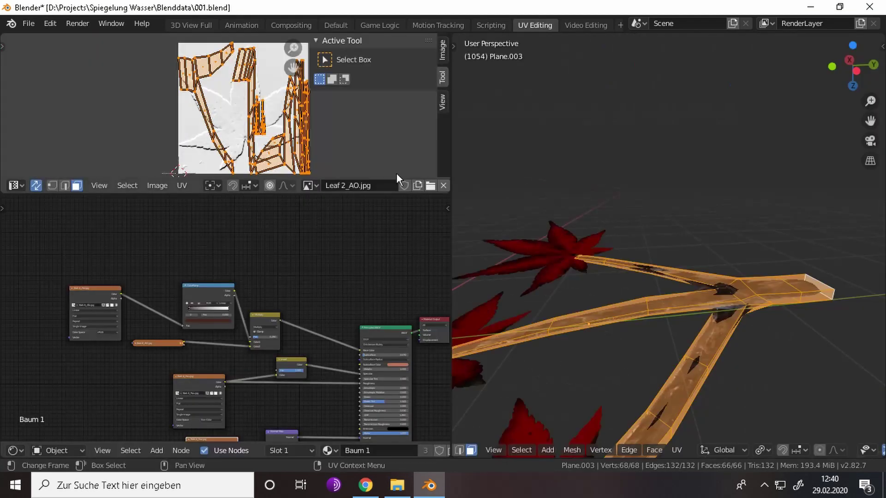
pyautogui.press('s')
pyautogui.press('Escape')
pyautogui.press('Tab')
pyautogui.moveTo(646, 359)
pyautogui.mouseDown(button='middle')
pyautogui.moveTo(736, 350)
pyautogui.moveTo(715, 298)
pyautogui.moveTo(725, 270)
pyautogui.moveTo(752, 357)
pyautogui.mouseUp(button='middle')
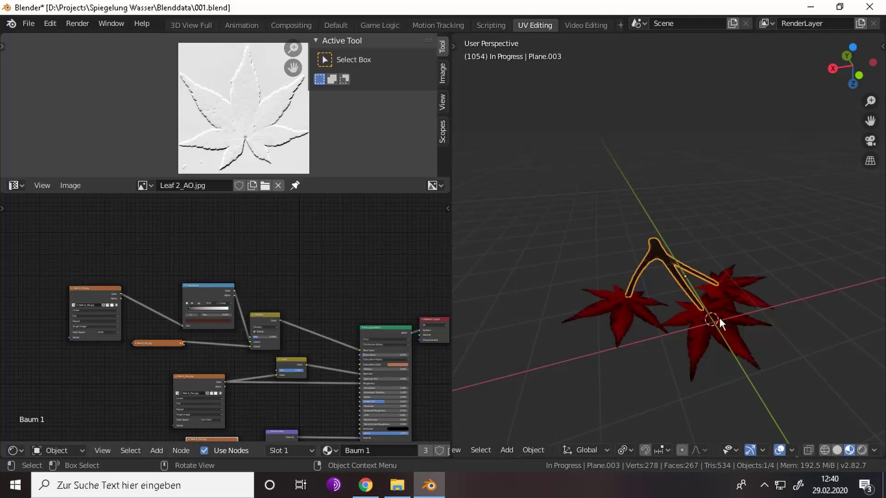
# - Add a loop cut along the branch and slide the new edge loop into place
pyautogui.press('Tab')
pyautogui.scroll(4, 681, 350)
pyautogui.click(680, 350)
pyautogui.click(680, 347)
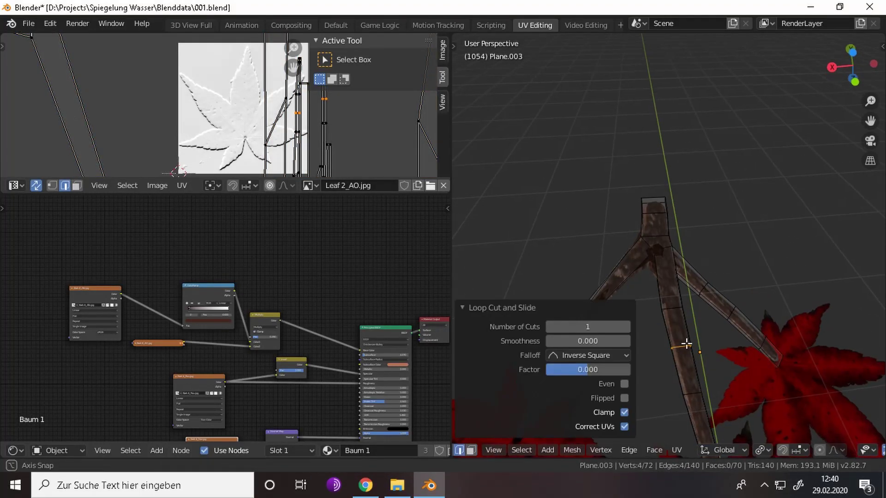
pyautogui.moveTo(683, 342); pyautogui.dragTo(761, 258, button='middle')
pyautogui.press('l')
pyautogui.keyDown('alt'); pyautogui.click(765, 261); pyautogui.keyUp('alt')
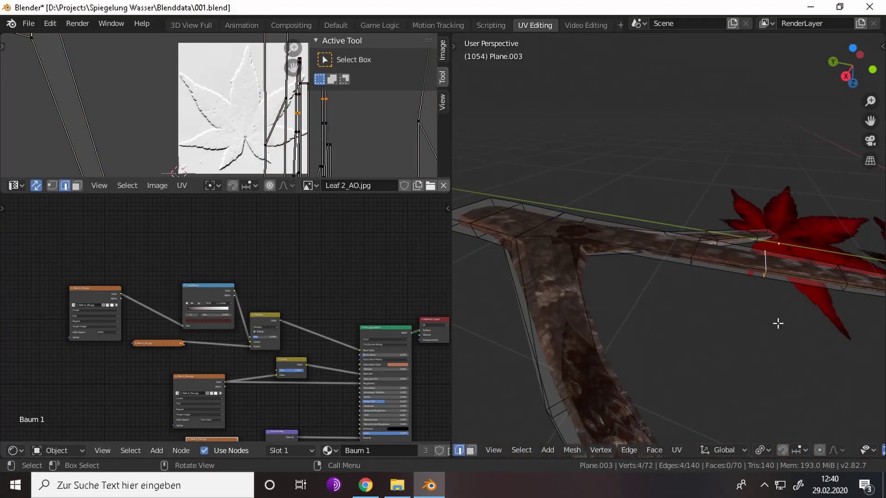
pyautogui.press('g')
pyautogui.press('g')
pyautogui.click(743, 321)
pyautogui.moveTo(744, 321)
pyautogui.mouseDown(button='middle')
pyautogui.moveTo(736, 257)
pyautogui.moveTo(727, 271)
pyautogui.moveTo(702, 243)
pyautogui.moveTo(763, 309)
pyautogui.moveTo(747, 272)
pyautogui.moveTo(771, 261)
pyautogui.moveTo(718, 237)
pyautogui.moveTo(754, 302)
pyautogui.mouseUp(button='middle')
# - Extrude the end loops at the branch tips outward into new segments
pyautogui.press('e')
pyautogui.click(702, 245)
pyautogui.click(763, 298)
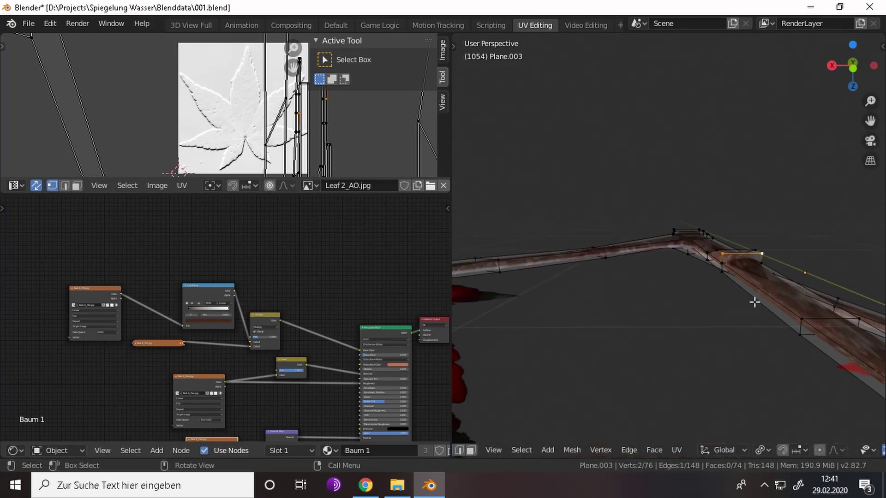
pyautogui.moveTo(745, 257)
pyautogui.mouseDown(button='middle')
pyautogui.moveTo(771, 306)
pyautogui.moveTo(587, 193)
pyautogui.mouseUp(button='middle')
pyautogui.keyDown('alt'); pyautogui.click(772, 307); pyautogui.keyUp('alt')
pyautogui.press('e')
pyautogui.click(793, 293)
pyautogui.click(805, 308)
# - Move and rotate the extruded tip loop to bend the branch tip
pyautogui.press('g')
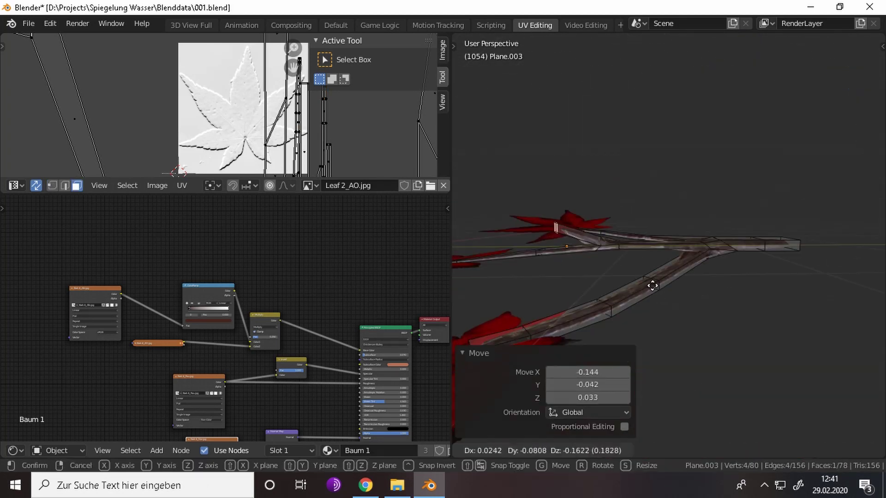
pyautogui.click(652, 283)
pyautogui.moveTo(653, 283)
pyautogui.mouseDown(button='middle')
pyautogui.moveTo(629, 258)
pyautogui.moveTo(628, 285)
pyautogui.moveTo(597, 244)
pyautogui.moveTo(603, 201)
pyautogui.moveTo(609, 234)
pyautogui.moveTo(598, 277)
pyautogui.moveTo(475, 380)
pyautogui.mouseUp(button='middle')
pyautogui.click(624, 293)
pyautogui.press('r')
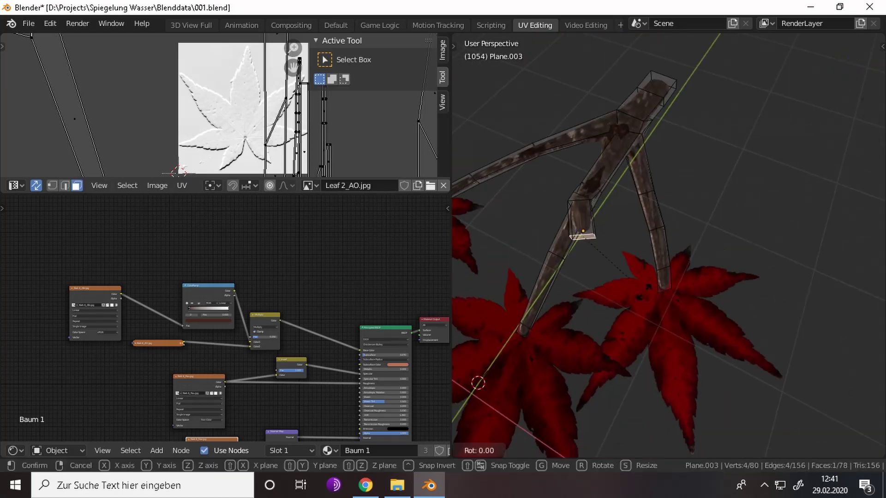
pyautogui.click(659, 267)
# - Narrow the tip loop, finish the final extrusion, and select a maple leaf in Object Mode
pyautogui.press('s')
pyautogui.click(653, 322)
pyautogui.click(694, 358)
pyautogui.moveTo(694, 358)
pyautogui.mouseDown(button='middle')
pyautogui.moveTo(715, 247)
pyautogui.moveTo(616, 275)
pyautogui.moveTo(828, 389)
pyautogui.mouseUp(button='middle')
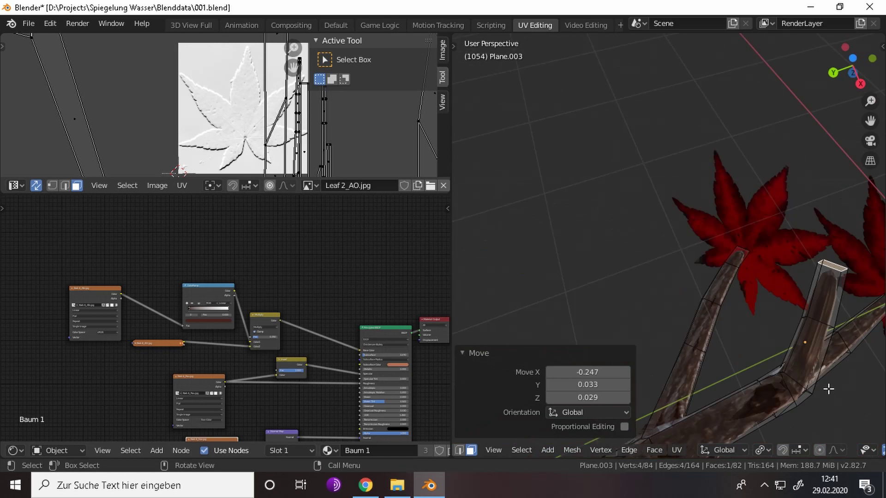
pyautogui.click(830, 227)
pyautogui.press('Tab')
pyautogui.click(766, 270)
pyautogui.moveTo(766, 270)
pyautogui.mouseDown(button='middle')
pyautogui.moveTo(768, 207)
pyautogui.moveTo(810, 212)
pyautogui.mouseUp(button='middle')
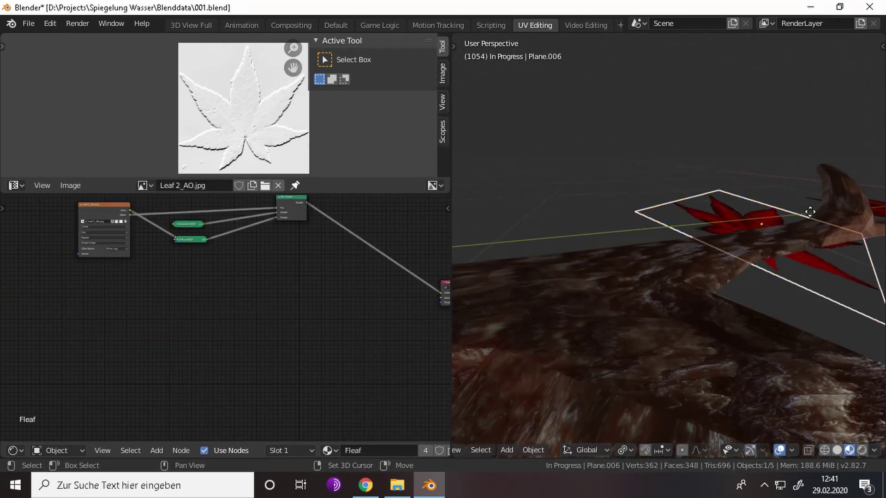
# - Duplicate the maple leaf and move the copy toward a branch tip, rotating it about Z
pyautogui.hotkey('shift', 'd')
pyautogui.click(784, 173)
pyautogui.moveTo(784, 172)
pyautogui.mouseDown(button='middle')
pyautogui.moveTo(547, 267)
pyautogui.moveTo(762, 273)
pyautogui.mouseUp(button='middle')
pyautogui.press('r')
pyautogui.press('z')
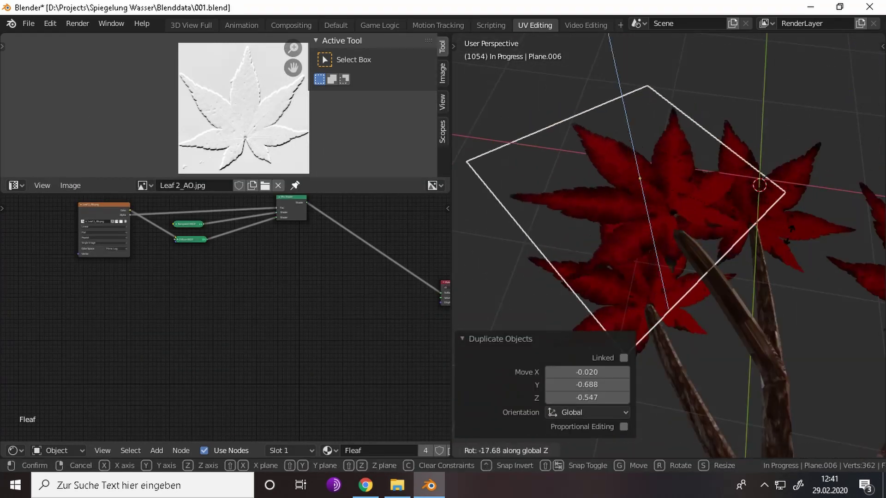
pyautogui.click(759, 185)
pyautogui.moveTo(759, 185)
pyautogui.mouseDown(button='middle')
pyautogui.moveTo(719, 173)
pyautogui.moveTo(736, 253)
pyautogui.moveTo(713, 231)
pyautogui.mouseUp(button='middle')
pyautogui.press('g')
pyautogui.click(735, 194)
# - Fine-tune the leaf copy's rotation and position on the branch tip
pyautogui.press('r')
pyautogui.click(734, 258)
pyautogui.press('g')
pyautogui.click(747, 263)
pyautogui.moveTo(747, 263)
pyautogui.mouseDown(button='middle')
pyautogui.moveTo(716, 218)
pyautogui.moveTo(796, 173)
pyautogui.moveTo(774, 169)
pyautogui.moveTo(793, 251)
pyautogui.moveTo(474, 184)
pyautogui.mouseUp(button='middle')
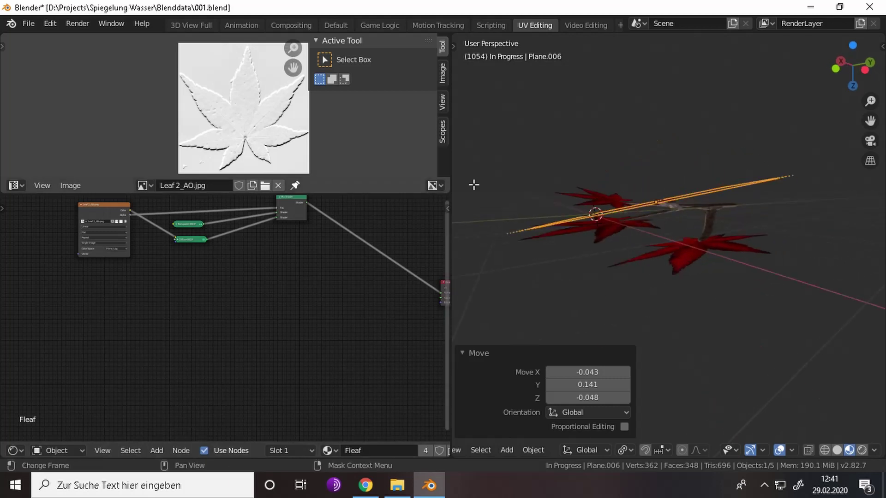
pyautogui.press('r')
pyautogui.click(751, 189)
pyautogui.moveTo(751, 189)
pyautogui.mouseDown(button='middle')
pyautogui.moveTo(658, 257)
pyautogui.moveTo(745, 237)
pyautogui.mouseUp(button='middle')
pyautogui.press('r')
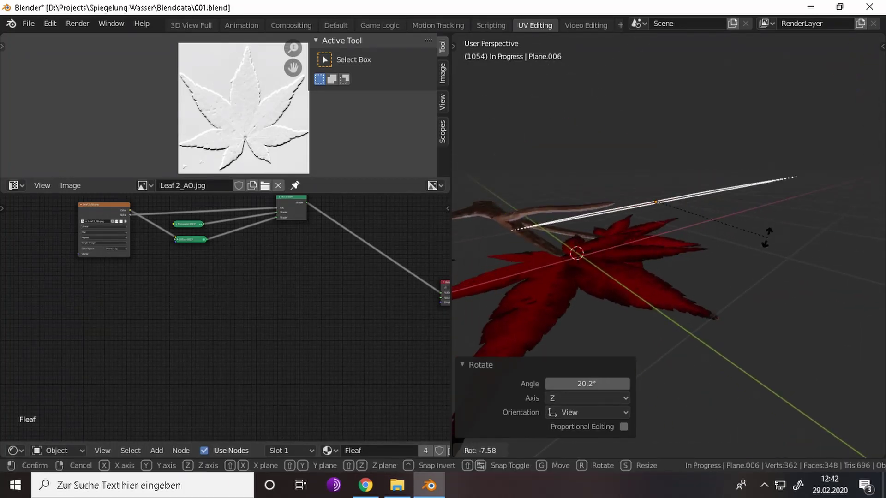
pyautogui.click(764, 232)
pyautogui.moveTo(716, 270)
pyautogui.mouseDown(button='middle')
pyautogui.moveTo(685, 267)
pyautogui.moveTo(730, 301)
pyautogui.mouseUp(button='middle')
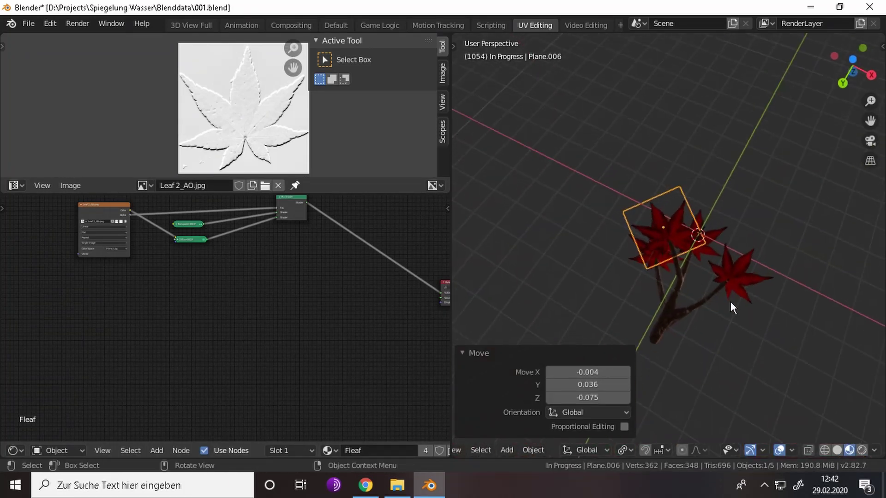
# - Smart UV Project the whole branch mesh and scale its UVs
pyautogui.click(675, 307)
pyautogui.press('Tab')
pyautogui.press('a')
pyautogui.scroll(3, 675, 307)
pyautogui.press('u')
pyautogui.click(668, 301)
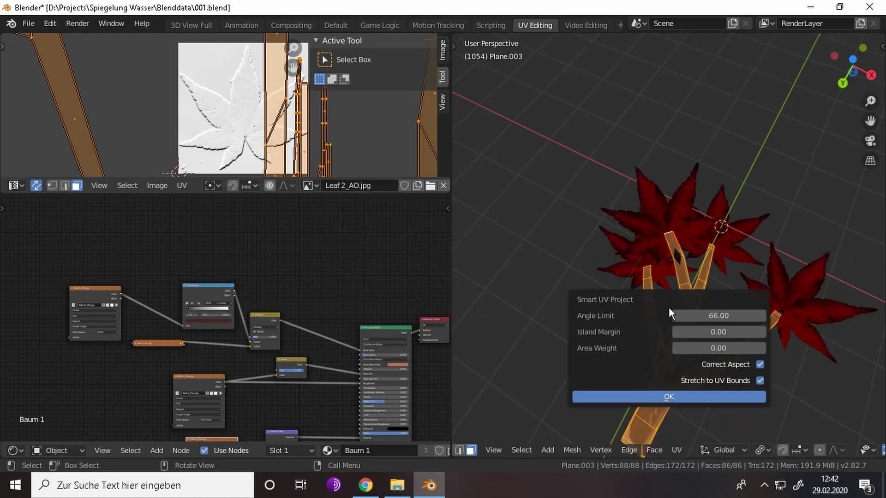
pyautogui.click(668, 396)
pyautogui.press('s')
pyautogui.press('Tab')
pyautogui.scroll(3, 699, 364)
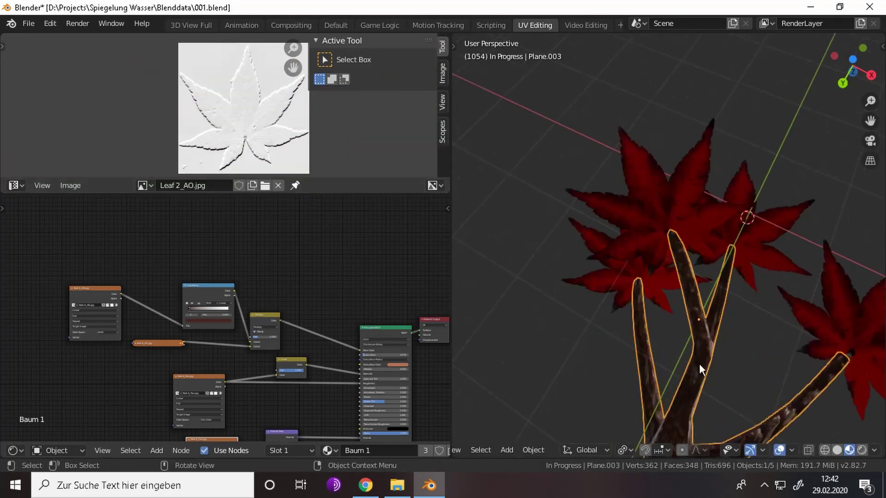
pyautogui.scroll(-4, 699, 364)
# - Slide the edge loop near the branch's trunk end
pyautogui.press('Tab')
pyautogui.press('Tab')
pyautogui.moveTo(668, 359); pyautogui.dragTo(745, 295, button='middle')
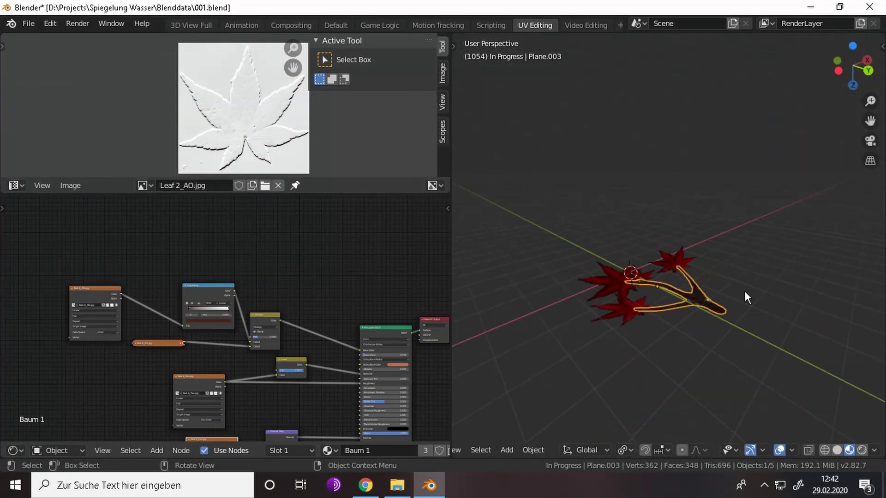
pyautogui.press('Tab')
pyautogui.keyDown('alt'); pyautogui.click(767, 377); pyautogui.keyUp('alt')
pyautogui.press('g')
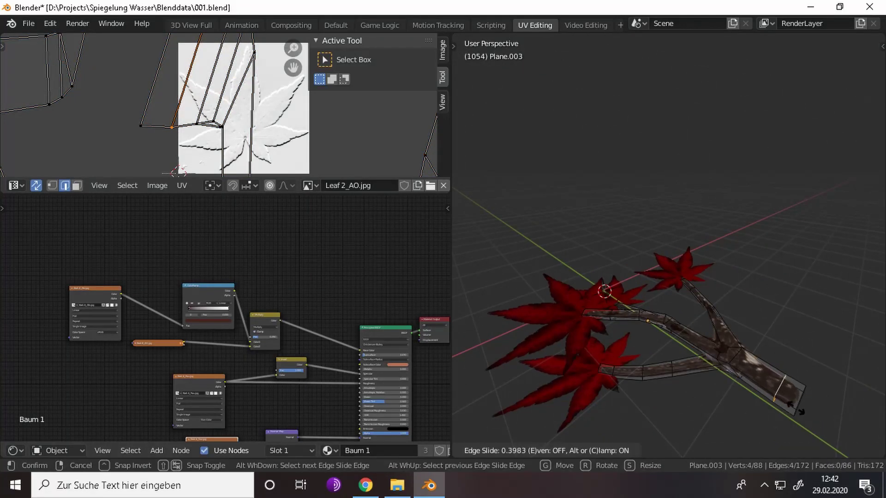
pyautogui.click(797, 409)
pyautogui.press('Tab')
pyautogui.moveTo(797, 409); pyautogui.dragTo(763, 353, button='middle')
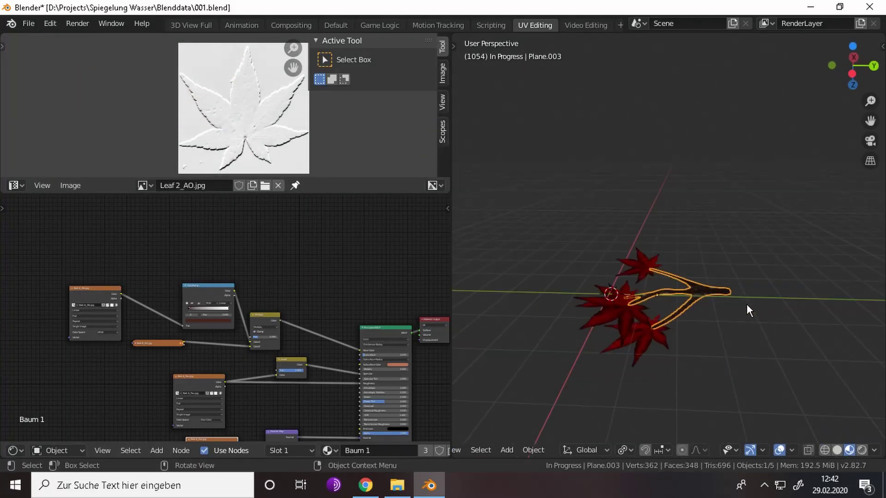
pyautogui.press('Tab')
pyautogui.press('Tab')
pyautogui.moveTo(724, 308); pyautogui.dragTo(636, 317, button='middle')
# - Join the leaf planes and the branch into one object with Ctrl+J
pyautogui.keyDown('shift'); pyautogui.click(638, 359); pyautogui.keyUp('shift')
pyautogui.keyDown('shift'); pyautogui.click(644, 267); pyautogui.keyUp('shift')
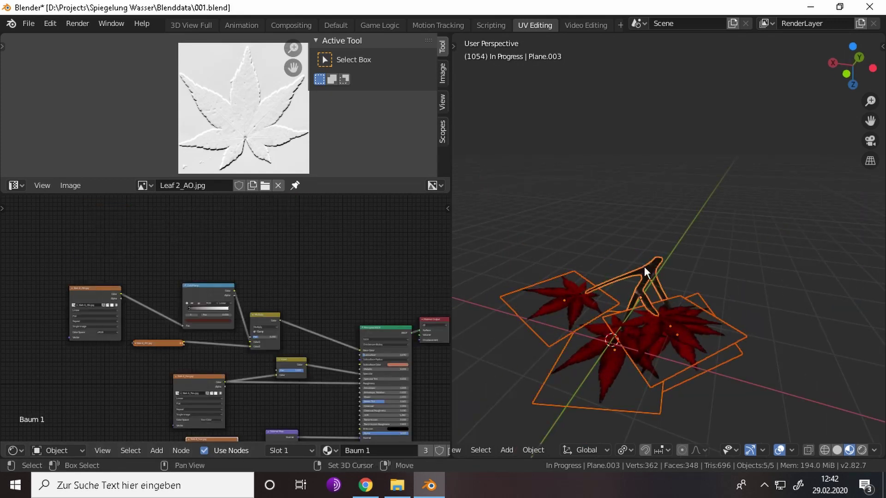
pyautogui.hotkey('ctrl', 'j')
pyautogui.scroll(3, 632, 337)
pyautogui.scroll(2, 635, 326)
pyautogui.moveTo(635, 325)
pyautogui.mouseDown(button='middle')
pyautogui.moveTo(649, 244)
pyautogui.moveTo(541, 225)
pyautogui.mouseUp(button='middle')
# - Inspect the joined branch's leaf faces in Edit Mode from several angles
pyautogui.press('Tab')
pyautogui.press('Tab')
pyautogui.press('Tab')
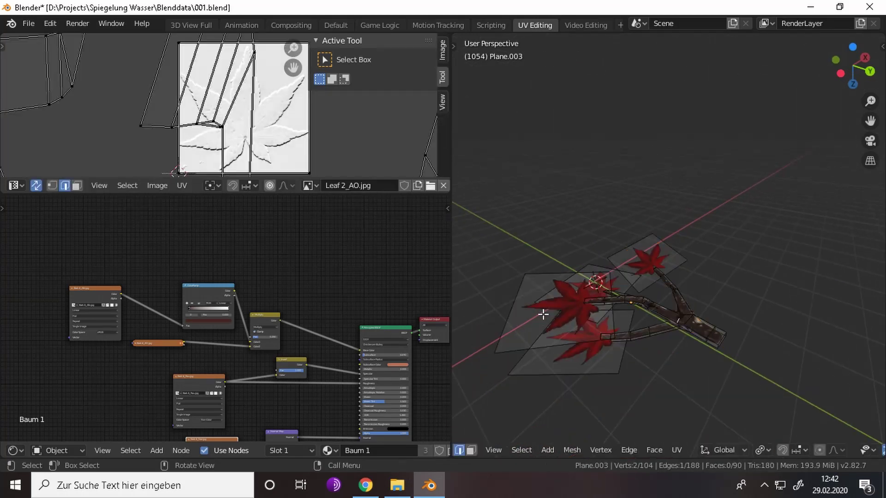
pyautogui.click(544, 314)
pyautogui.press('Tab')
pyautogui.moveTo(543, 315)
pyautogui.mouseDown(button='middle')
pyautogui.moveTo(667, 338)
pyautogui.moveTo(593, 384)
pyautogui.mouseUp(button='middle')
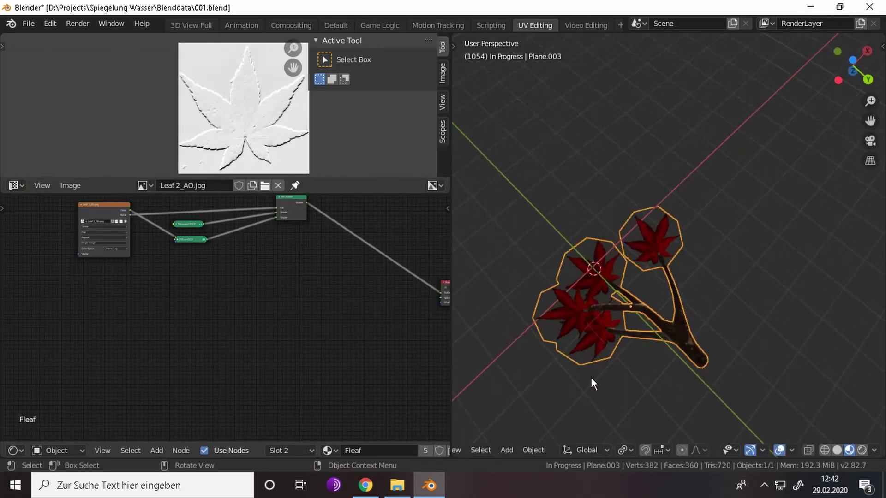
pyautogui.press('Tab')
pyautogui.press('g')
pyautogui.press('Escape')
pyautogui.press('Tab')
pyautogui.moveTo(597, 246)
pyautogui.mouseDown(button='middle')
pyautogui.moveTo(666, 218)
pyautogui.moveTo(808, 261)
pyautogui.mouseUp(button='middle')
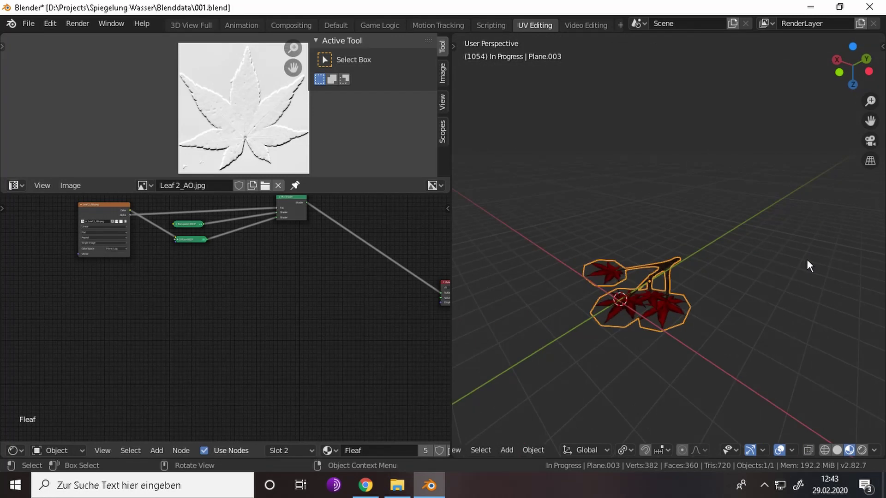
# - Move the leaf branch to the Final collection and view it through the camera in Default workspace
pyautogui.press('m')
pyautogui.click(689, 143)
pyautogui.click(336, 25)
pyautogui.click(667, 70)
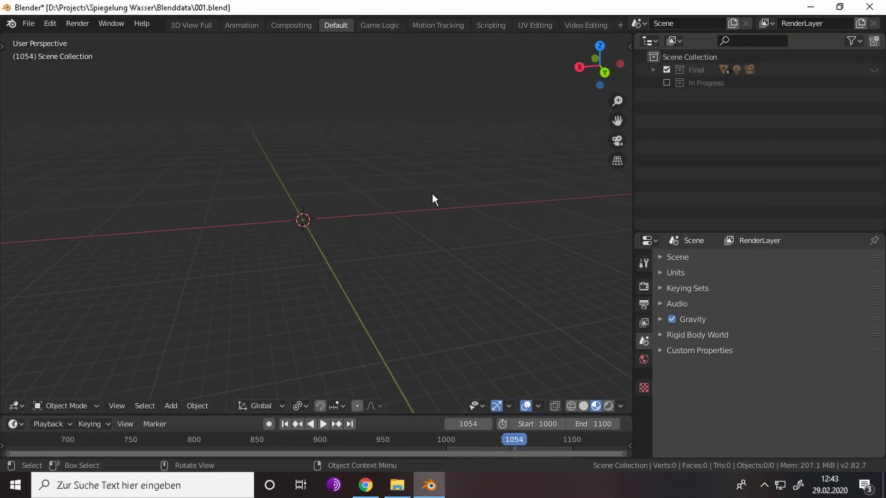
pyautogui.click(874, 69)
pyautogui.press('KP_0')
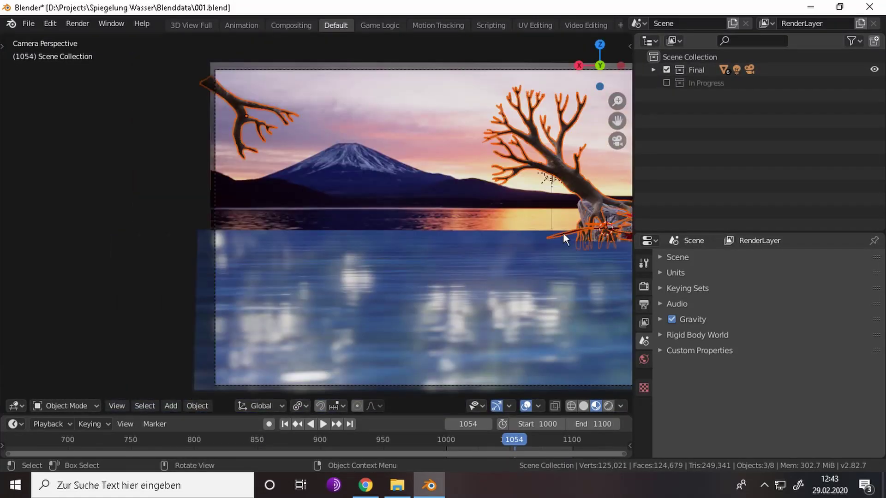
# - Bring the leaf branch into the camera shot
pyautogui.click(564, 237)
pyautogui.moveTo(563, 232); pyautogui.dragTo(417, 176)
pyautogui.moveTo(418, 176)
pyautogui.mouseDown(button='middle')
pyautogui.moveTo(203, 279)
pyautogui.moveTo(227, 275)
pyautogui.moveTo(131, 273)
pyautogui.moveTo(250, 267)
pyautogui.mouseUp(button='middle')
pyautogui.press('KP_0')
pyautogui.press('g')
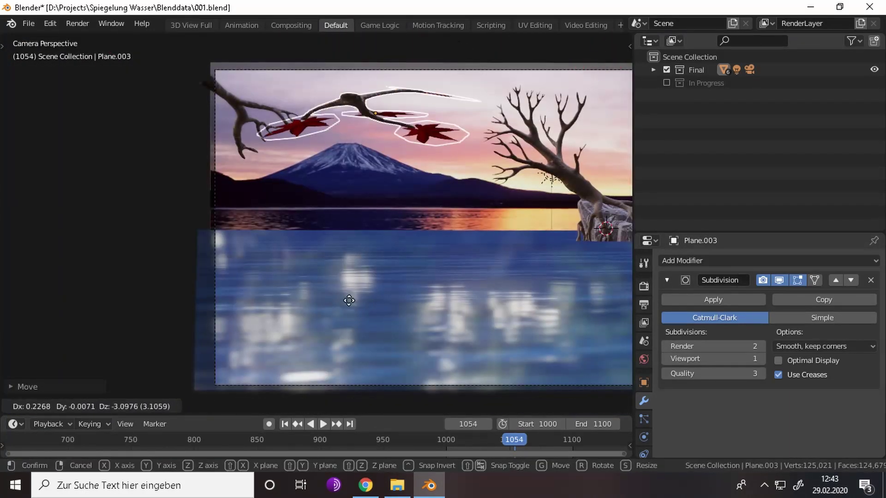
pyautogui.click(383, 149)
# - Rotate the leaf branch about Z, scale it to 0.7127, and place it on the left tree branch
pyautogui.press('r')
pyautogui.click(428, 161)
pyautogui.hotkey('ctrl', 'z')
pyautogui.press('r')
pyautogui.press('z')
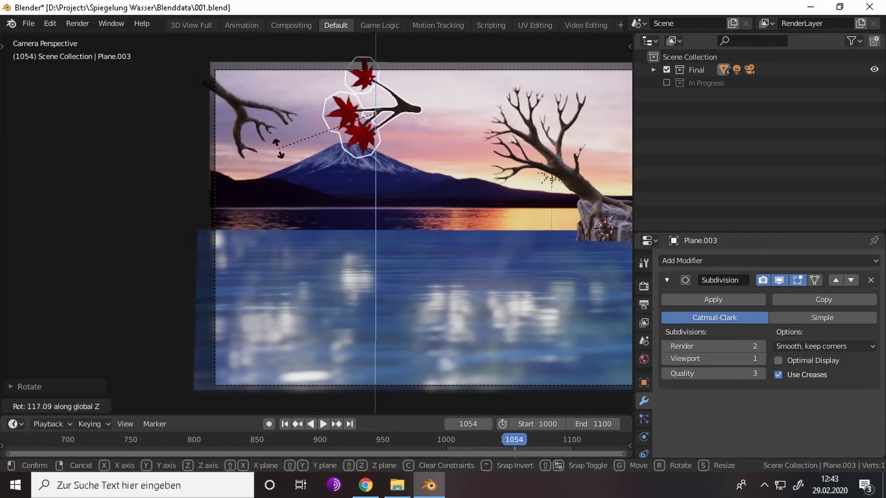
pyautogui.press('s')
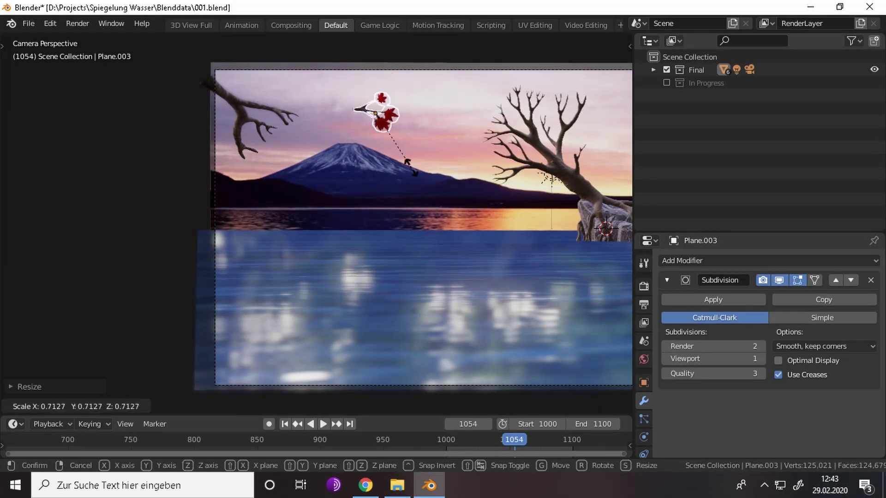
pyautogui.click(406, 132)
pyautogui.press('g')
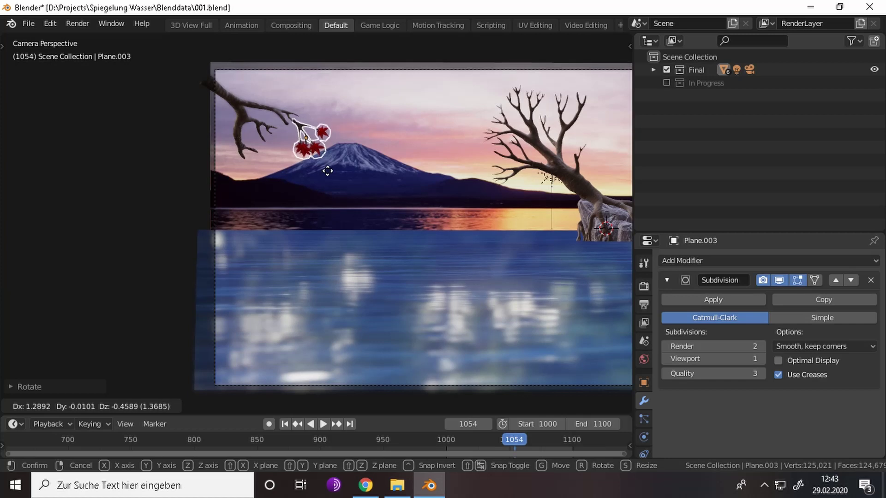
pyautogui.click(323, 161)
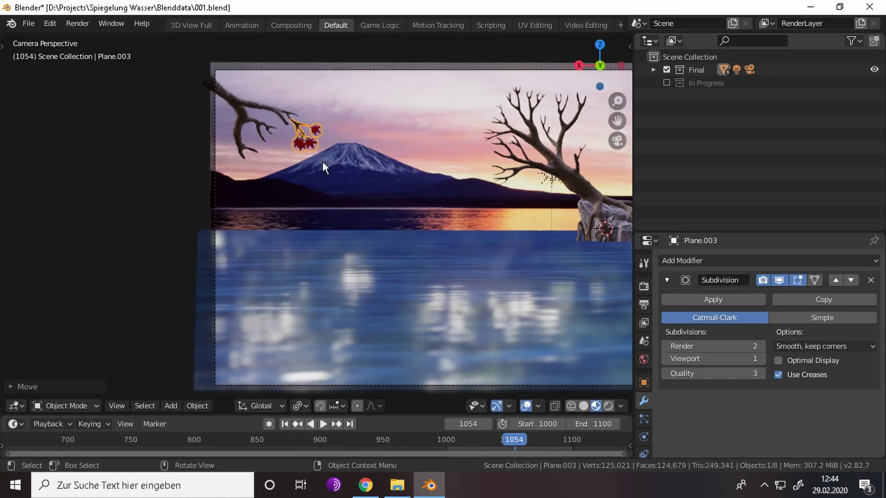
# - Select the tree and circle-select its first branch-tip vertices in Edit Mode
pyautogui.scroll(-4, 216, 187)
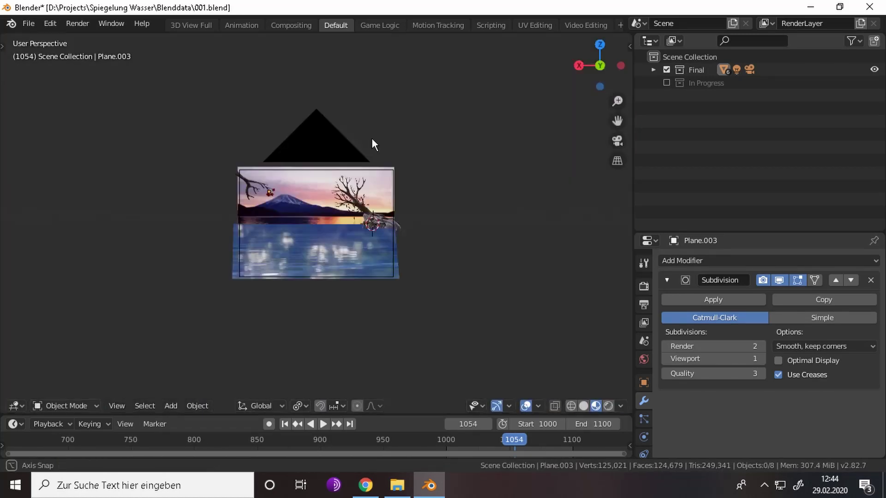
pyautogui.moveTo(372, 145)
pyautogui.mouseDown(button='middle')
pyautogui.moveTo(221, 54)
pyautogui.moveTo(313, 218)
pyautogui.mouseUp(button='middle')
pyautogui.click(220, 54)
pyautogui.press('Tab')
pyautogui.press('c')
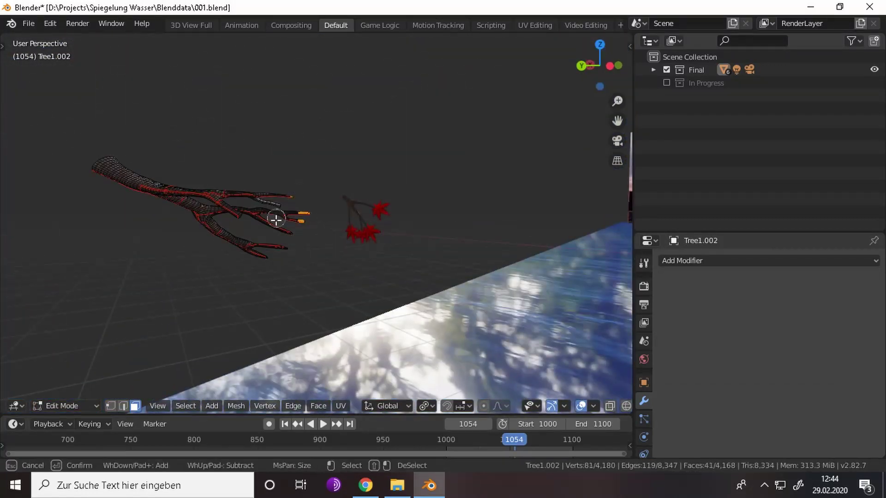
pyautogui.keyDown('shift'); pyautogui.moveTo(288, 243); pyautogui.dragTo(281, 213); pyautogui.keyUp('shift')
pyautogui.moveTo(281, 214); pyautogui.dragTo(303, 143, button='middle')
pyautogui.press('Escape')
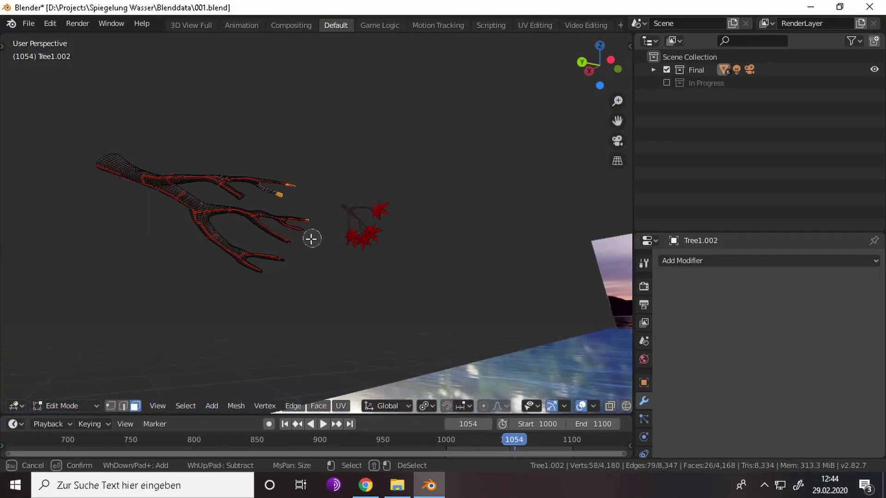
# - Circle-select additional branch-tip vertices on the tree
pyautogui.press('c')
pyautogui.moveTo(290, 245); pyautogui.dragTo(290, 265)
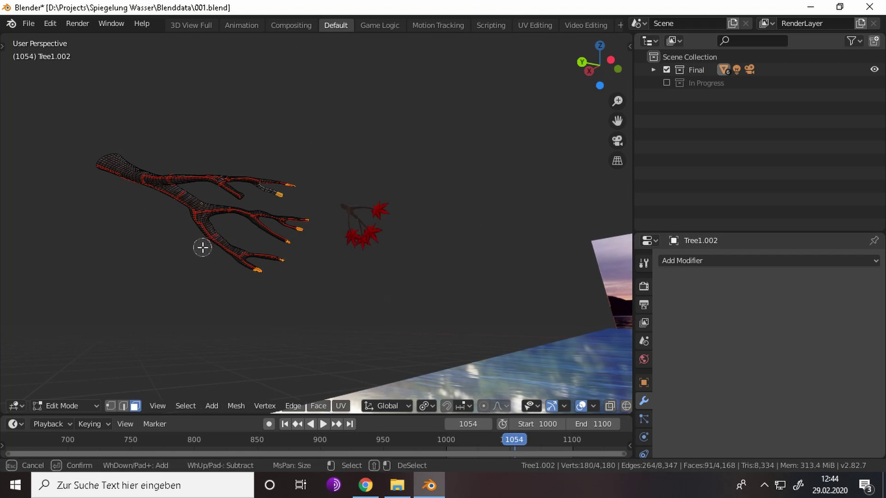
pyautogui.moveTo(242, 199)
pyautogui.mouseDown(button='middle')
pyautogui.moveTo(198, 292)
pyautogui.moveTo(275, 269)
pyautogui.moveTo(288, 196)
pyautogui.moveTo(303, 319)
pyautogui.moveTo(350, 238)
pyautogui.mouseUp(button='middle')
pyautogui.press('Escape')
pyautogui.press('c')
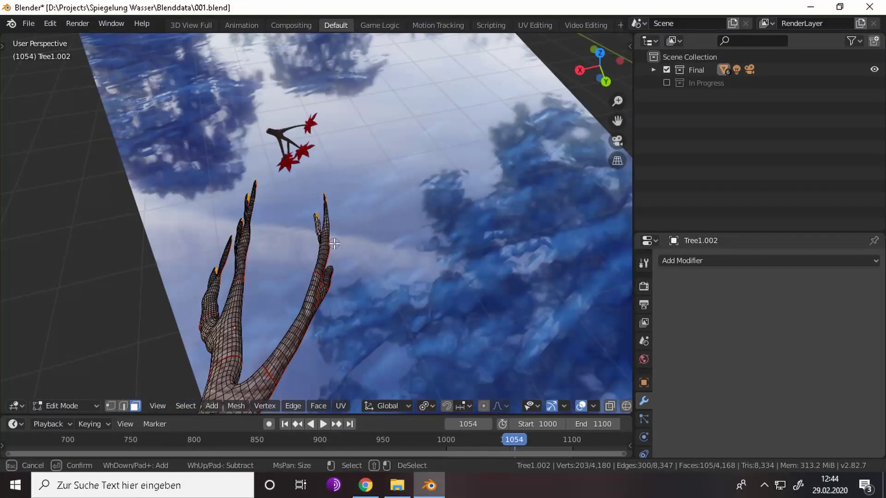
pyautogui.click(335, 243)
pyautogui.press('Escape')
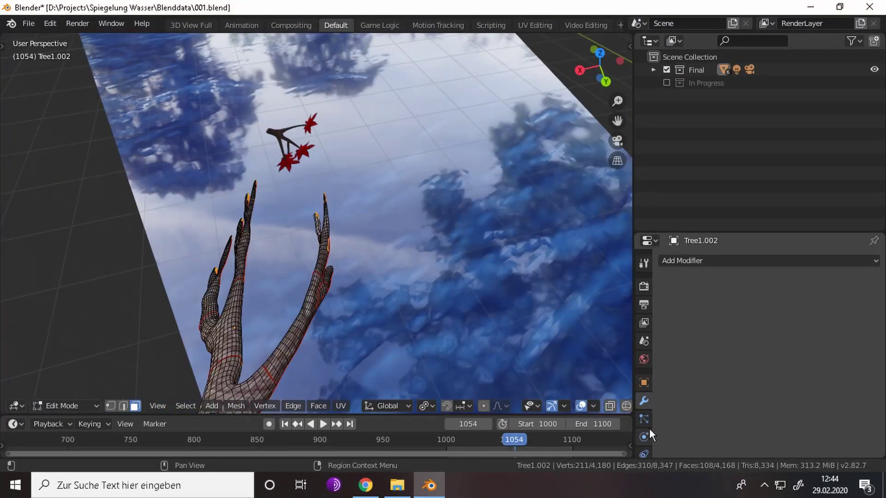
# - Create the 'Vordergrund' vertex group and assign the selected tips at weight 1.0
pyautogui.click(646, 433)
pyautogui.scroll(-2, 645, 433)
pyautogui.click(645, 424)
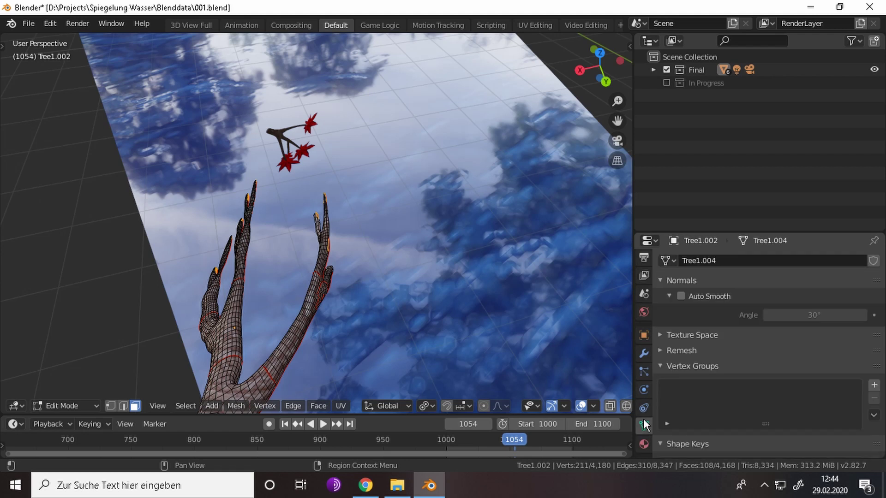
pyautogui.click(874, 385)
pyautogui.doubleClick(783, 391)
pyautogui.write('Vordergrund Fleafs')
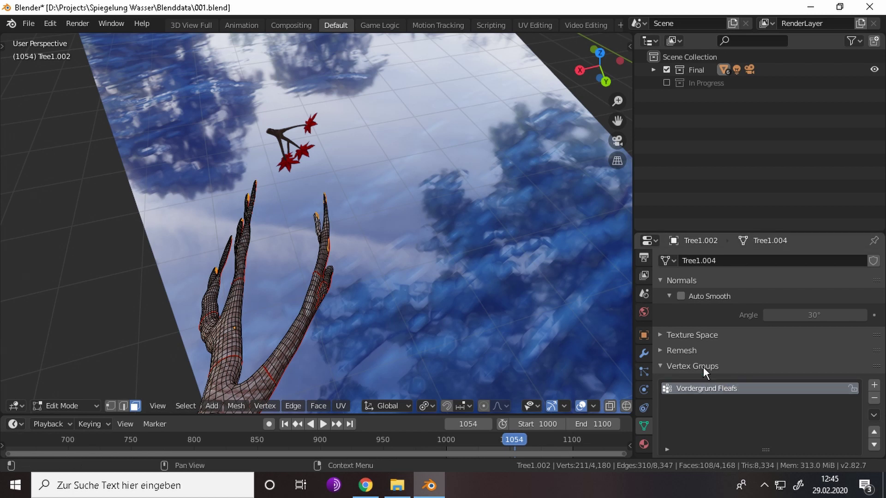
pyautogui.scroll(-5, 692, 332)
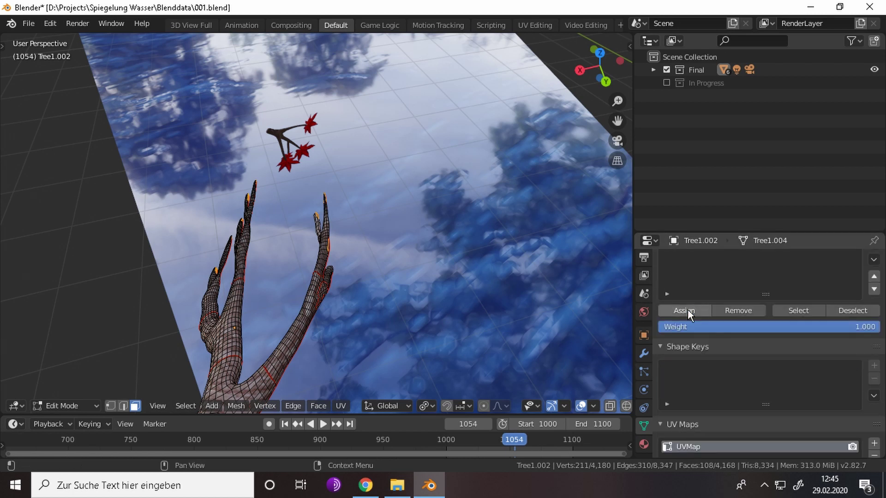
pyautogui.click(687, 309)
pyautogui.press('Tab')
pyautogui.click(54, 406)
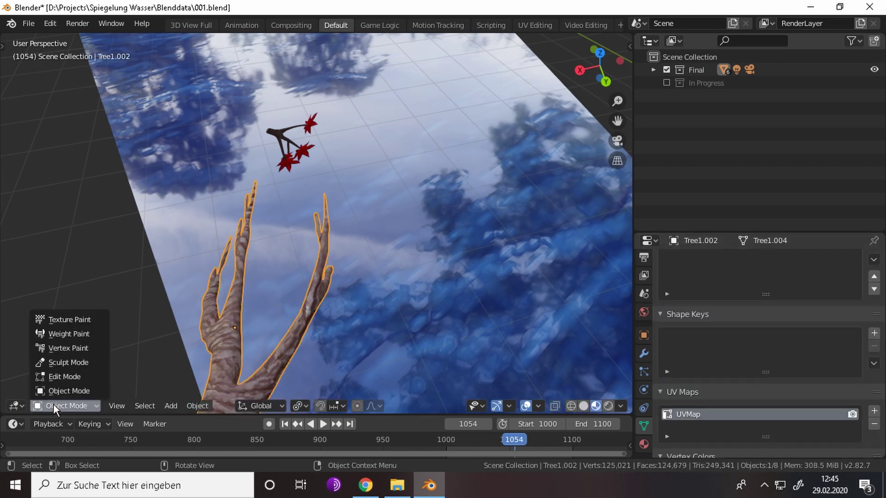
# - Add a hair particle system to the tree
pyautogui.click(79, 334)
pyautogui.moveTo(79, 333)
pyautogui.mouseDown(button='middle')
pyautogui.moveTo(183, 151)
pyautogui.moveTo(168, 283)
pyautogui.mouseUp(button='middle')
pyautogui.press('Tab')
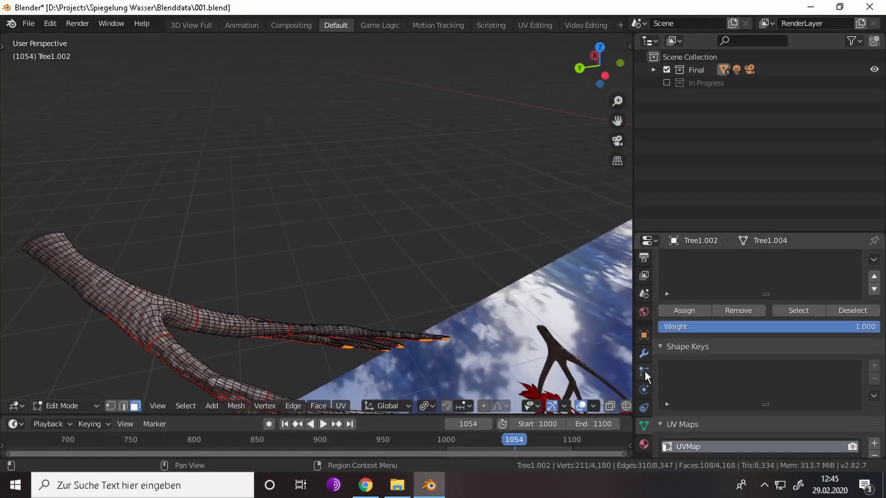
pyautogui.click(644, 372)
pyautogui.click(875, 263)
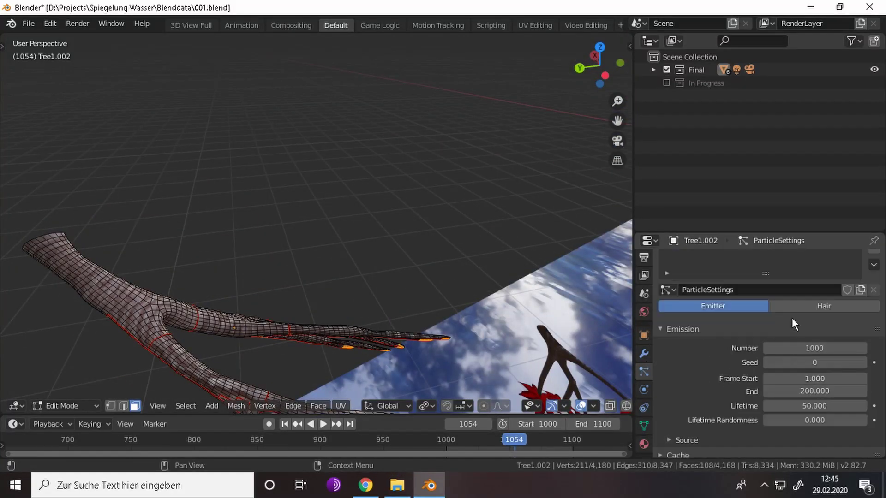
pyautogui.click(817, 306)
pyautogui.press('Tab')
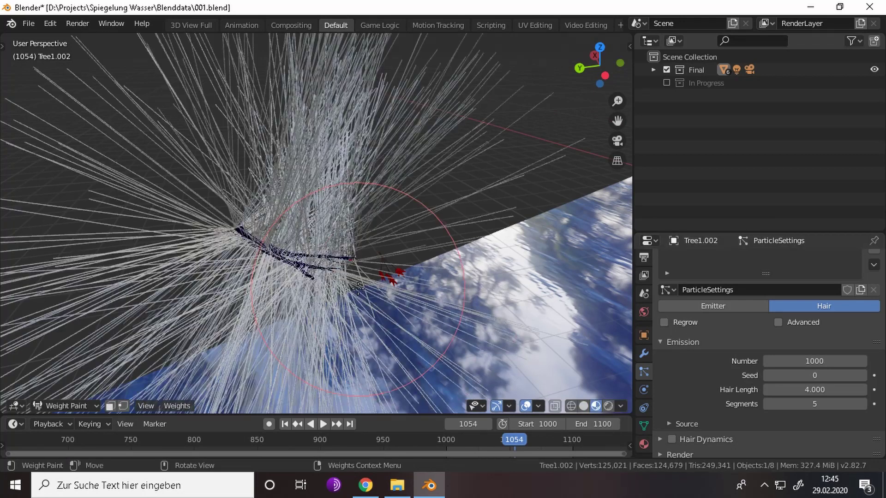
pyautogui.moveTo(499, 290); pyautogui.dragTo(553, 323, button='middle')
# - Set the hair particles' Density vertex group to Vordergrund Fleafs
pyautogui.click(659, 342)
pyautogui.scroll(-2, 673, 368)
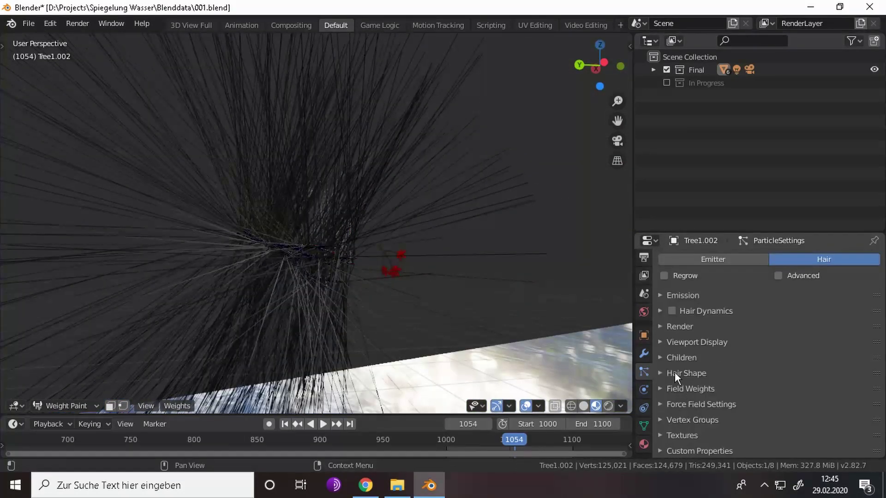
pyautogui.click(674, 372)
pyautogui.click(673, 420)
pyautogui.scroll(-3, 697, 410)
pyautogui.scroll(-1, 738, 370)
pyautogui.click(784, 361)
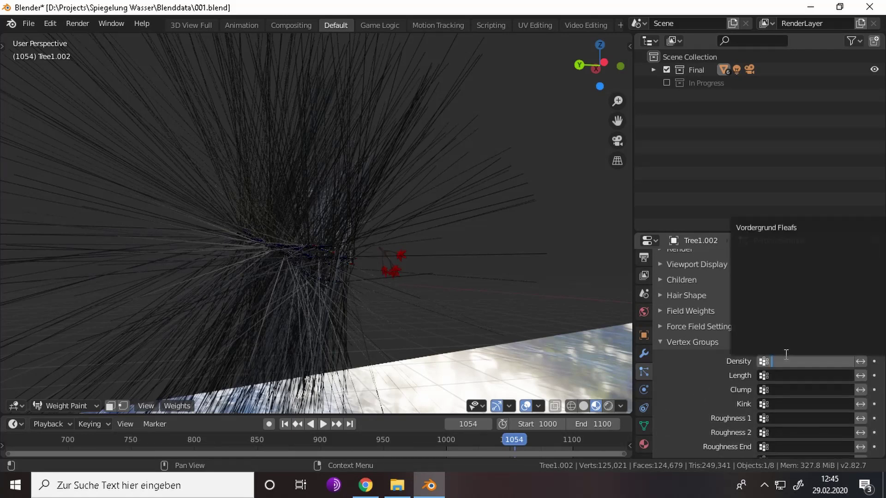
pyautogui.click(793, 227)
pyautogui.scroll(6, 718, 360)
pyautogui.click(720, 368)
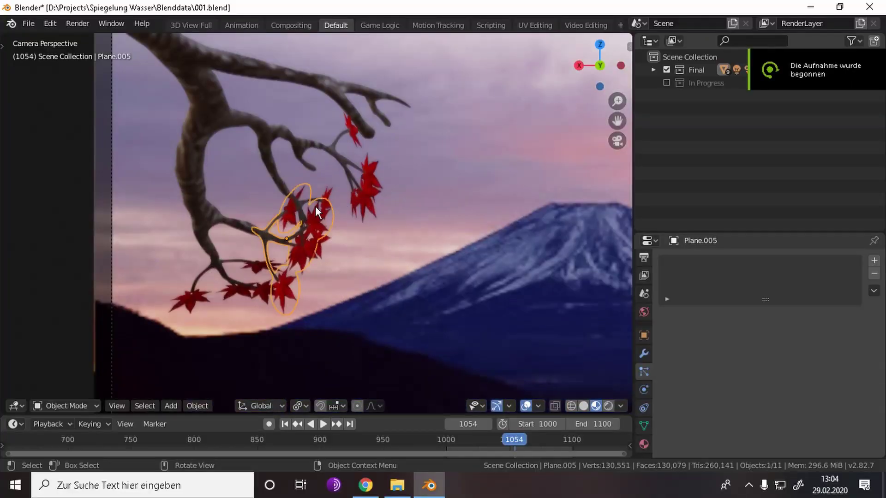
# - Duplicate the maple-leaf cluster and move the copy into place from the top view
pyautogui.hotkey('shift', 'd')
pyautogui.click(400, 178)
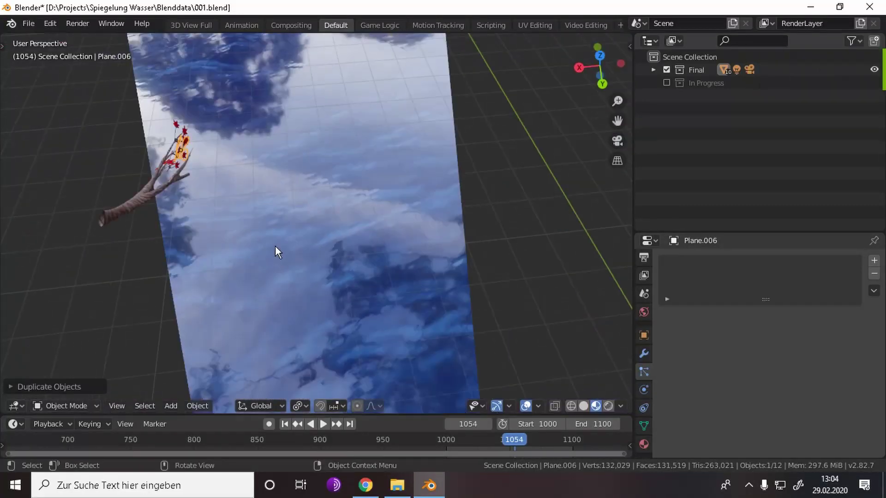
pyautogui.moveTo(399, 178); pyautogui.dragTo(389, 331, button='middle')
pyautogui.press('KP_7')
pyautogui.scroll(3, 378, 327)
pyautogui.press('r')
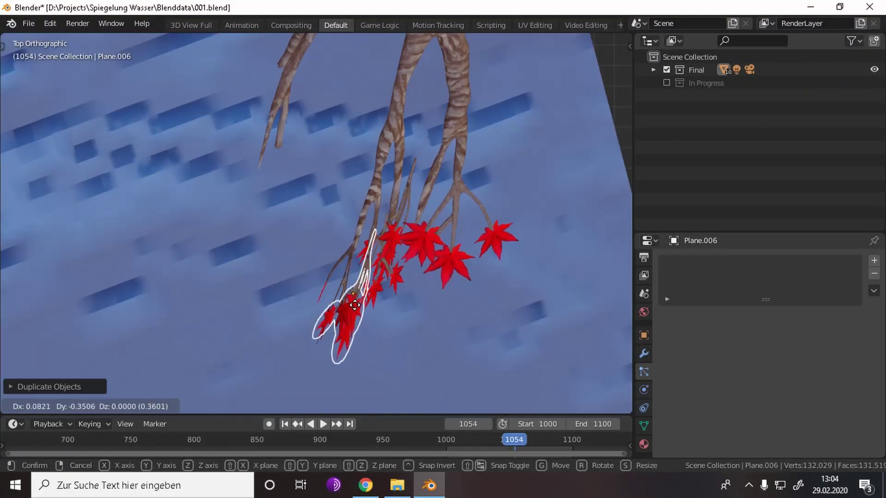
pyautogui.press('Return')
pyautogui.press('g')
pyautogui.click(434, 324)
# - Reposition, scale and rotate the duplicated leaf cluster along the foreground branch
pyautogui.moveTo(431, 323)
pyautogui.mouseDown(button='middle')
pyautogui.moveTo(200, 132)
pyautogui.moveTo(456, 298)
pyautogui.moveTo(471, 278)
pyautogui.mouseUp(button='middle')
pyautogui.press('g')
pyautogui.click(434, 294)
pyautogui.press('s')
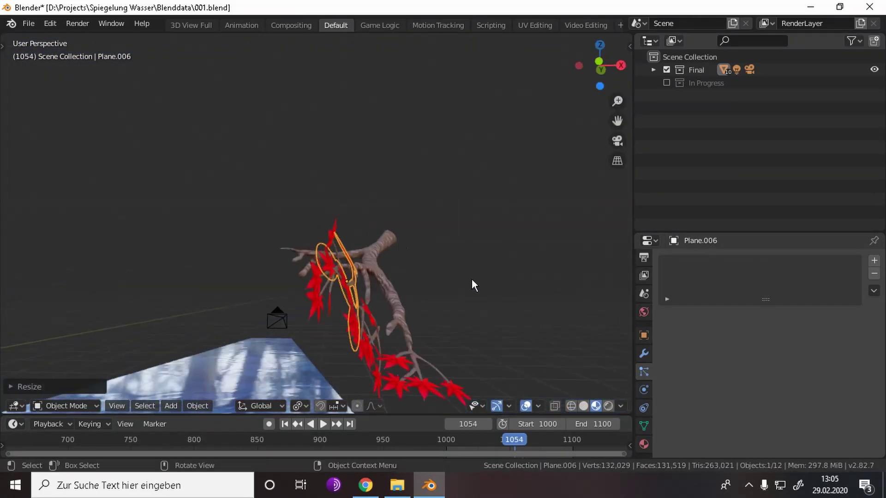
pyautogui.click(472, 278)
pyautogui.press('r')
pyautogui.click(511, 270)
pyautogui.scroll(3, 217, 270)
pyautogui.moveTo(217, 271)
pyautogui.mouseDown(button='middle')
pyautogui.moveTo(420, 234)
pyautogui.moveTo(521, 291)
pyautogui.moveTo(555, 279)
pyautogui.mouseUp(button='middle')
pyautogui.press('g')
pyautogui.click(497, 328)
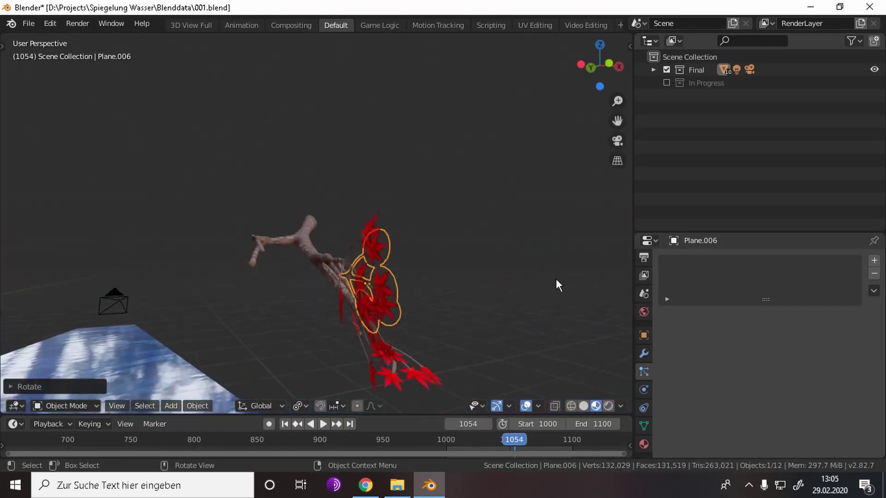
# - In camera view, rotate the leaf cluster around Z and fine-tune its position on the branch
pyautogui.press('KP_0')
pyautogui.press('r')
pyautogui.press('z')
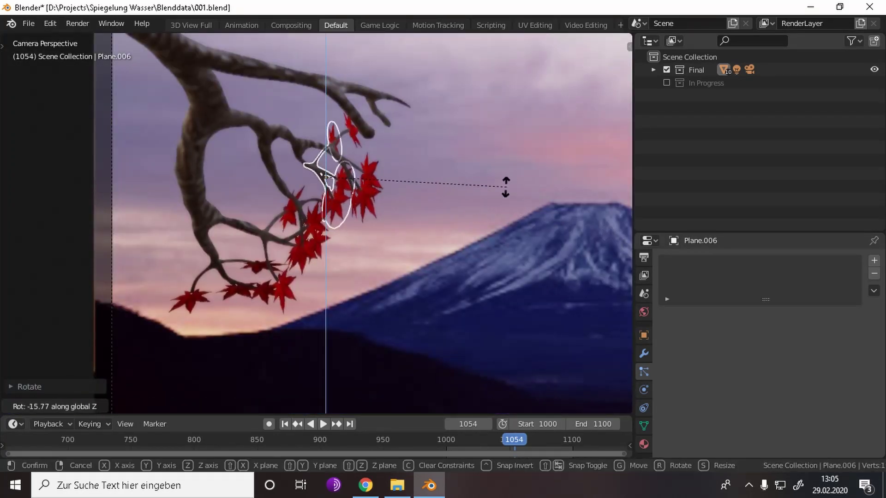
pyautogui.click(408, 191)
pyautogui.press('g')
pyautogui.click(405, 192)
pyautogui.moveTo(406, 192)
pyautogui.mouseDown(button='middle')
pyautogui.moveTo(385, 351)
pyautogui.moveTo(322, 251)
pyautogui.moveTo(304, 177)
pyautogui.moveTo(491, 127)
pyautogui.moveTo(467, 208)
pyautogui.mouseUp(button='middle')
pyautogui.press('r')
pyautogui.click(467, 207)
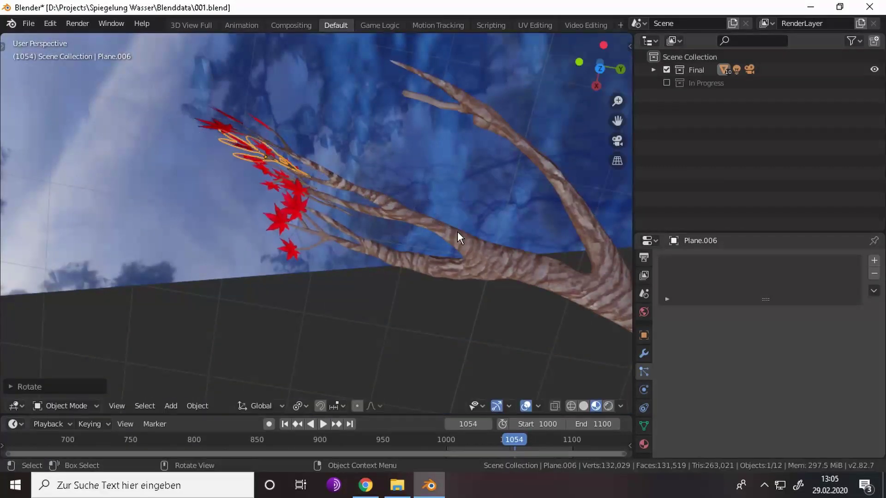
pyautogui.moveTo(436, 236)
pyautogui.mouseDown(button='middle')
pyautogui.moveTo(424, 170)
pyautogui.moveTo(353, 191)
pyautogui.mouseUp(button='middle')
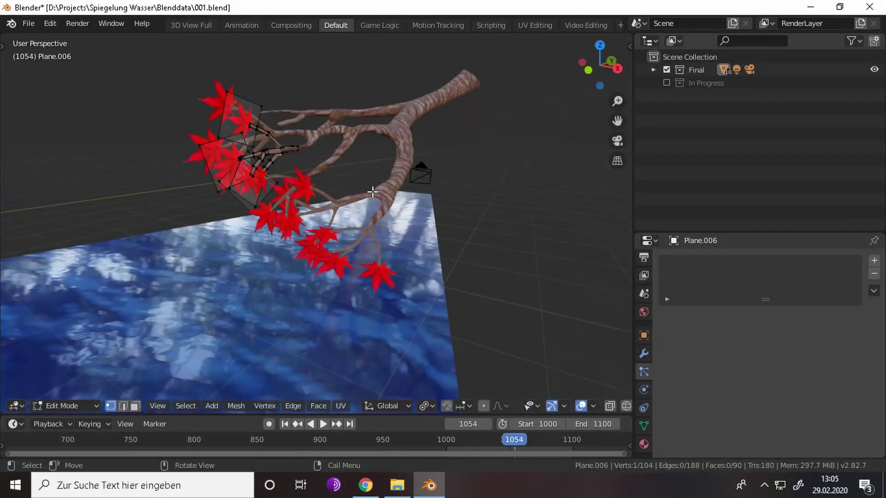
pyautogui.press('KP_0')
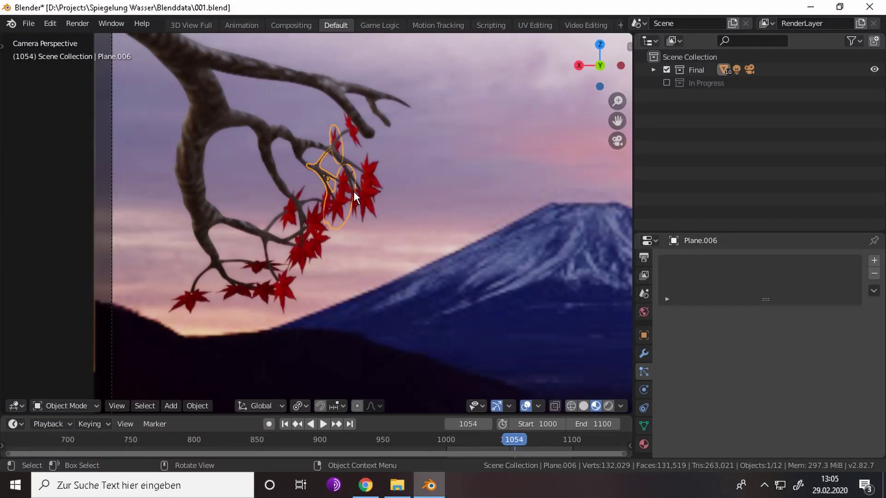
# - Add two more rotated leaf-cluster copies, further up the branch and on its tip
pyautogui.hotkey('shift', 'd')
pyautogui.click(494, 126)
pyautogui.press('r')
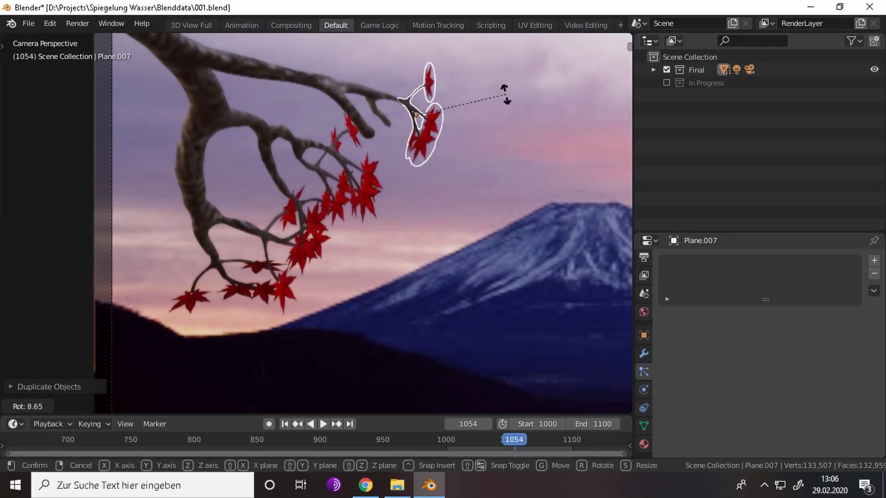
pyautogui.click(506, 93)
pyautogui.hotkey('shift', 'd')
pyautogui.click(454, 130)
pyautogui.press('r')
pyautogui.click(454, 170)
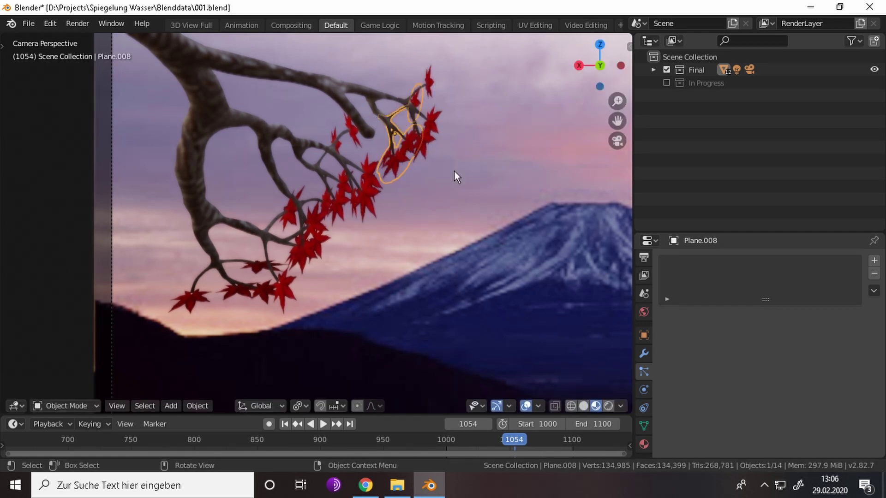
pyautogui.scroll(-5, 453, 173)
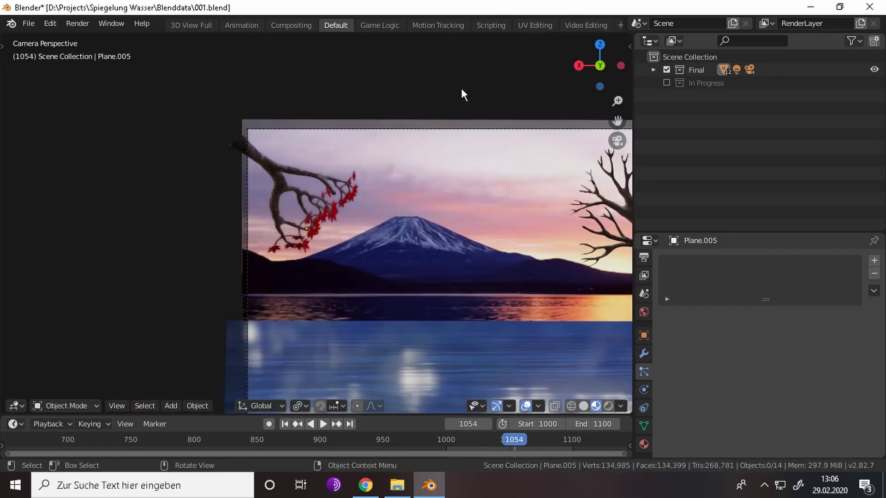
pyautogui.scroll(5, 272, 269)
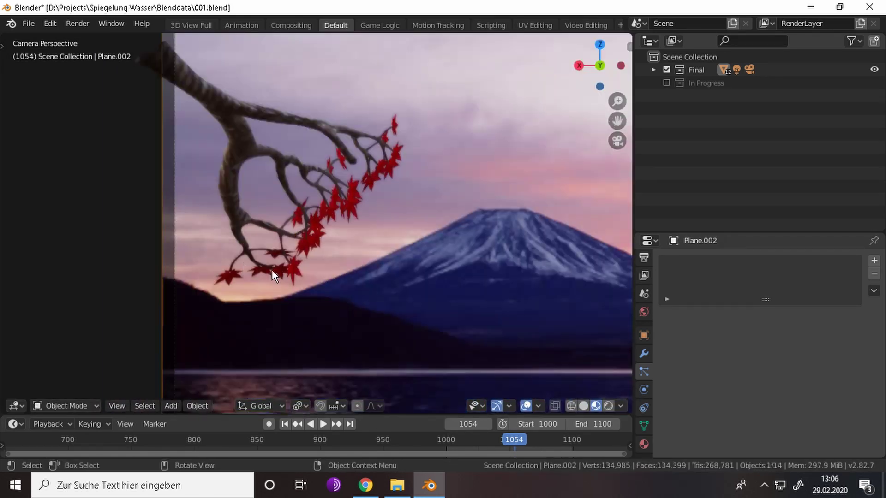
pyautogui.moveTo(272, 269); pyautogui.dragTo(325, 310)
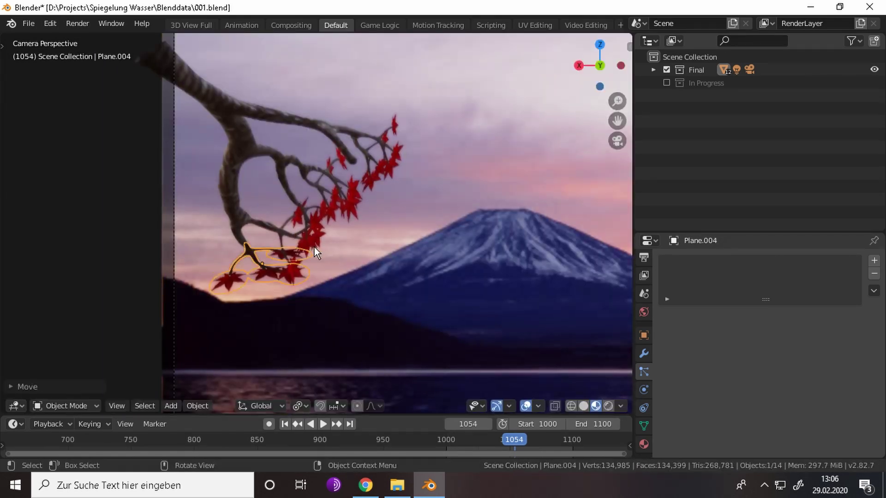
pyautogui.click(315, 247)
pyautogui.scroll(-2, 463, 239)
# - Switch to rendered shading, zoom out to frame the whole lake scene, and select the stone under the tree
pyautogui.scroll(-2, 313, 209)
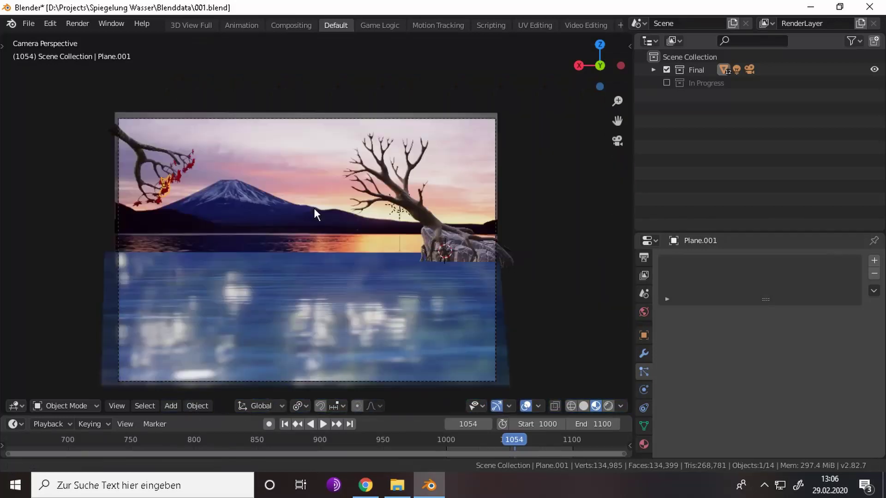
pyautogui.hotkey('shift', 'z')
pyautogui.scroll(1, 284, 244)
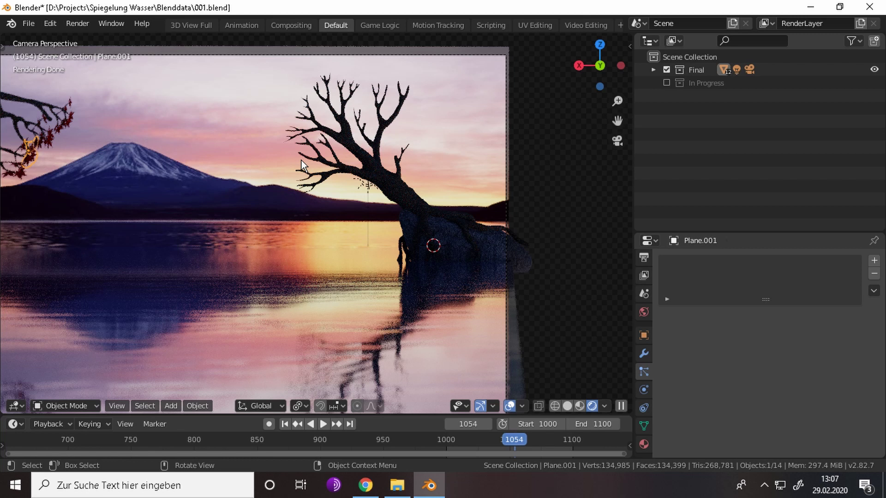
pyautogui.scroll(-2, 301, 160)
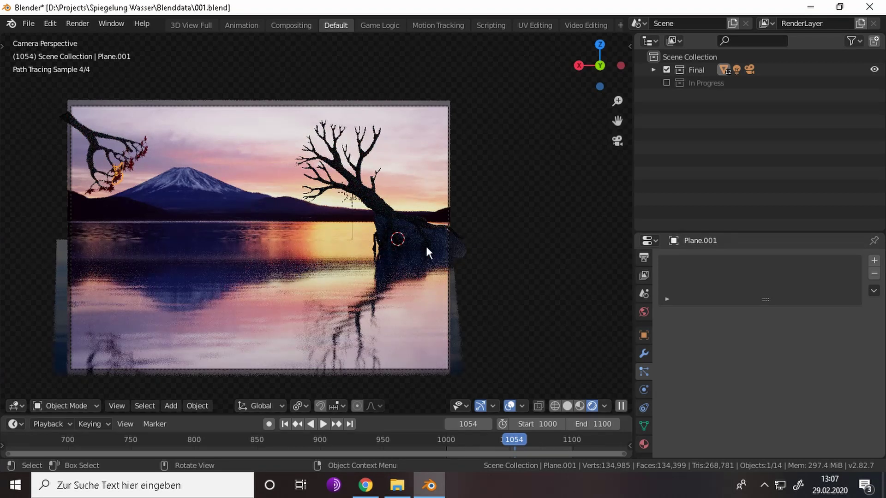
pyautogui.click(426, 244)
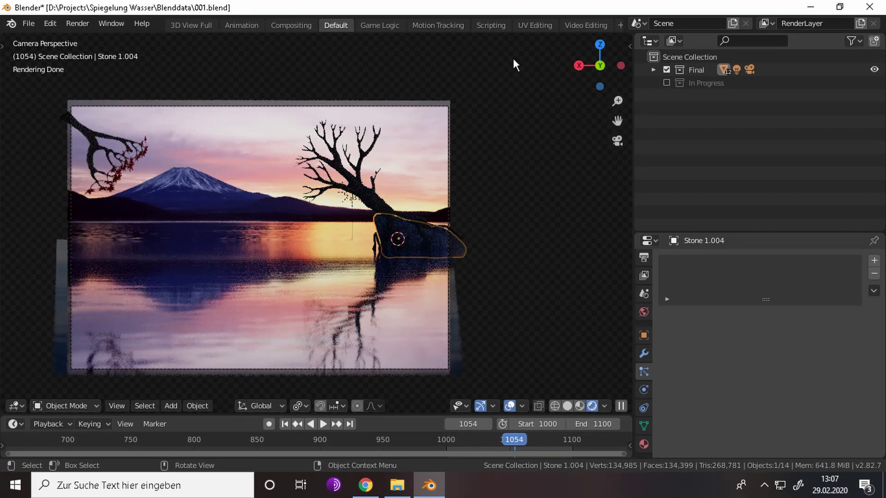
# - Show the stone's shader nodes beside the viewport with the Principled BSDF and Mix nodes in view
pyautogui.click(535, 25)
pyautogui.moveTo(585, 366); pyautogui.dragTo(554, 364, button='middle')
pyautogui.scroll(2, 261, 352)
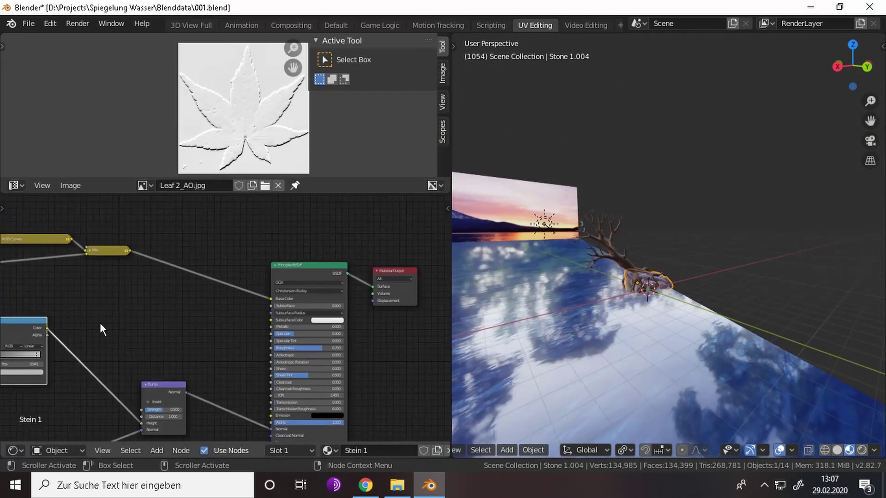
pyautogui.moveTo(186, 331); pyautogui.dragTo(54, 349, button='middle')
pyautogui.moveTo(290, 279)
pyautogui.mouseDown(button='middle')
pyautogui.moveTo(313, 306)
pyautogui.moveTo(210, 328)
pyautogui.mouseUp(button='middle')
pyautogui.scroll(-3, 314, 305)
pyautogui.scroll(3, 307, 310)
# - Add an Emission node to the Stein 1 material
pyautogui.hotkey('shift', 'a')
pyautogui.click(362, 237)
pyautogui.write('e')
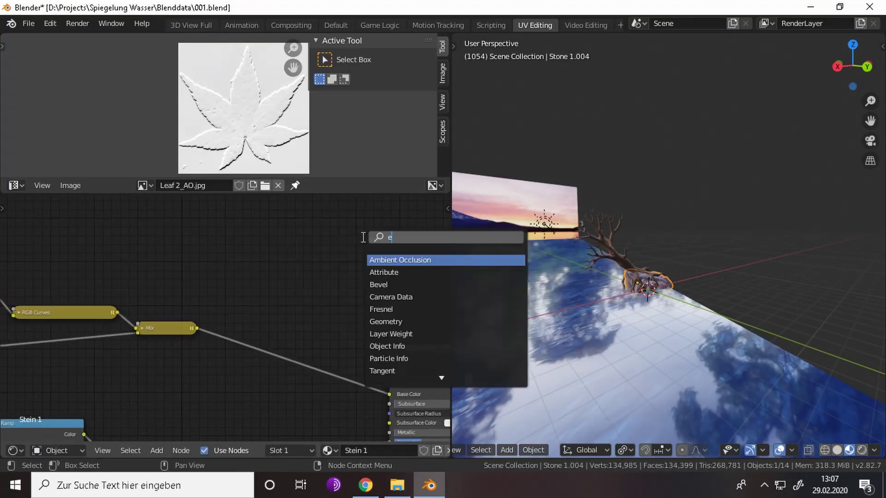
pyautogui.write('mission')
pyautogui.press('Return')
pyautogui.click(405, 263)
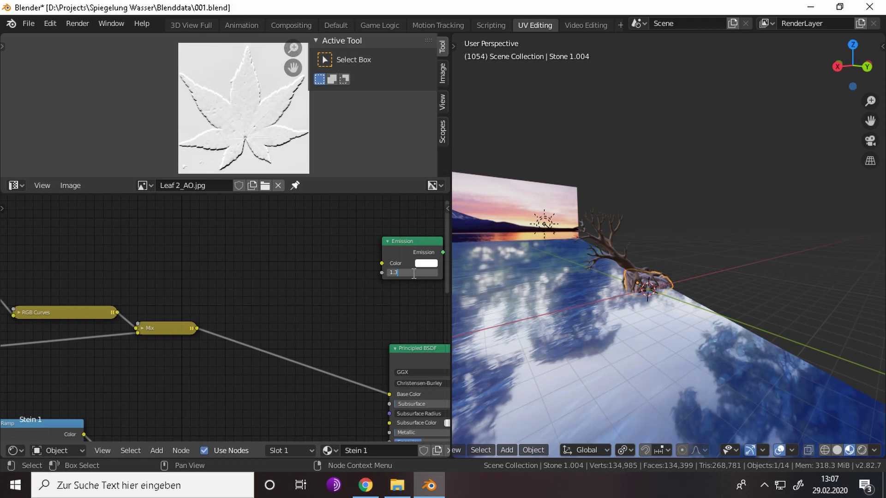
pyautogui.moveTo(358, 282); pyautogui.dragTo(47, 303, button='middle')
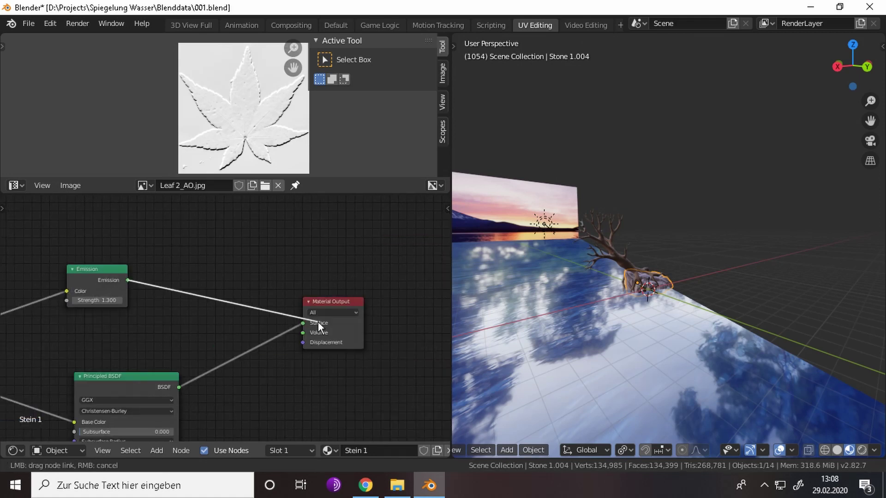
# - Insert a Mix Shader before the output with Fac 0.800 and connect Emission into it
pyautogui.hotkey('shift', 'a')
pyautogui.click(236, 290)
pyautogui.write('mix')
pyautogui.press('Return')
pyautogui.click(236, 328)
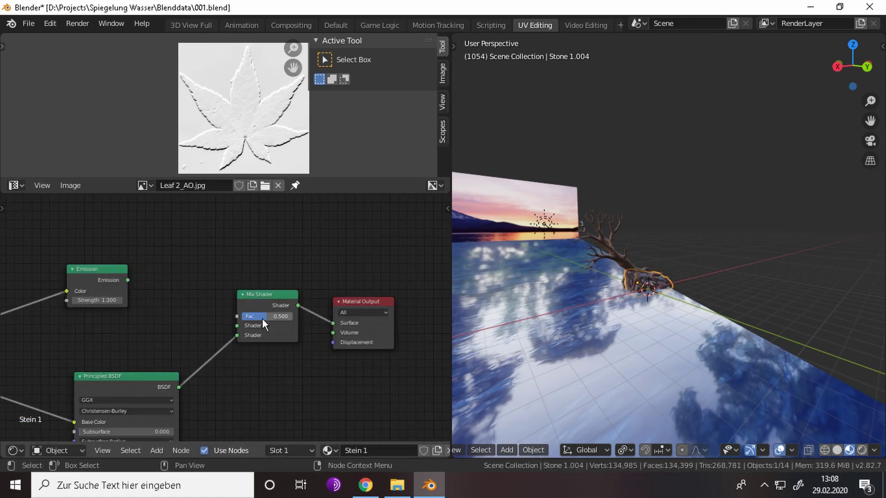
pyautogui.scroll(3, 574, 341)
pyautogui.moveTo(272, 316); pyautogui.dragTo(244, 316)
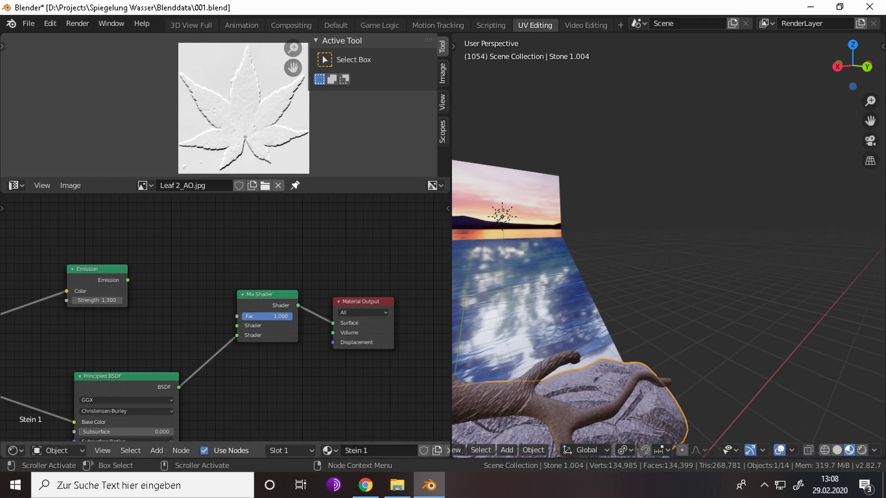
pyautogui.doubleClick(273, 316)
pyautogui.write('0.800')
pyautogui.press('Return')
pyautogui.moveTo(127, 280); pyautogui.dragTo(237, 326)
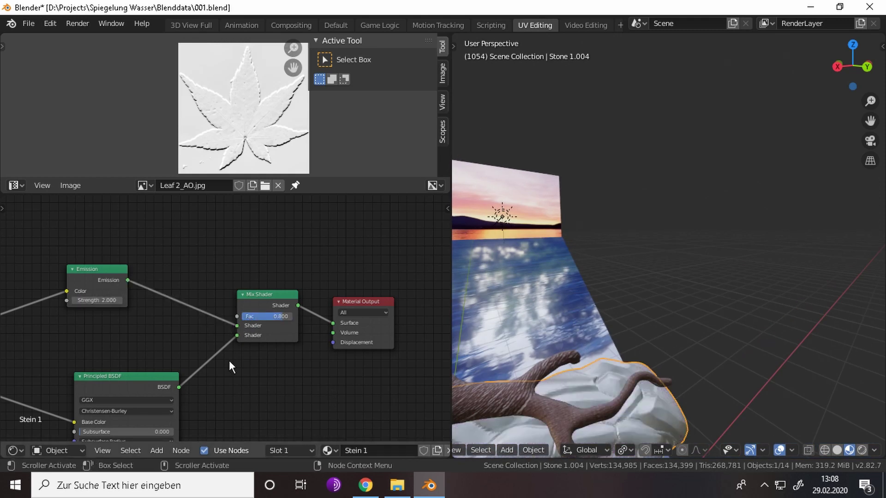
pyautogui.moveTo(619, 411); pyautogui.dragTo(303, 335, button='middle')
pyautogui.scroll(-1, 226, 365)
pyautogui.moveTo(196, 390); pyautogui.dragTo(289, 404, button='middle')
pyautogui.moveTo(225, 319); pyautogui.dragTo(244, 323)
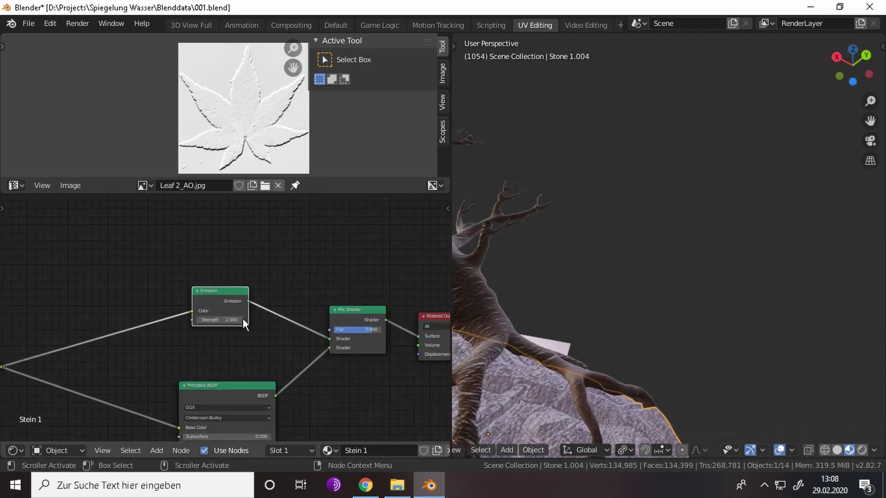
pyautogui.press('BackSpace')
pyautogui.write('9')
pyautogui.press('Return')
pyautogui.click(862, 451)
pyautogui.press('KP_0')
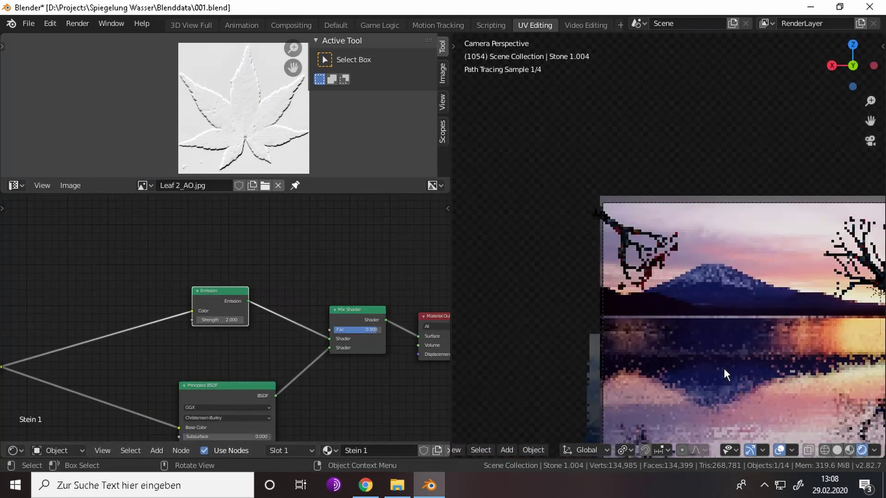
pyautogui.press('KP_0')
pyautogui.press('KP_0')
pyautogui.scroll(-4, 735, 328)
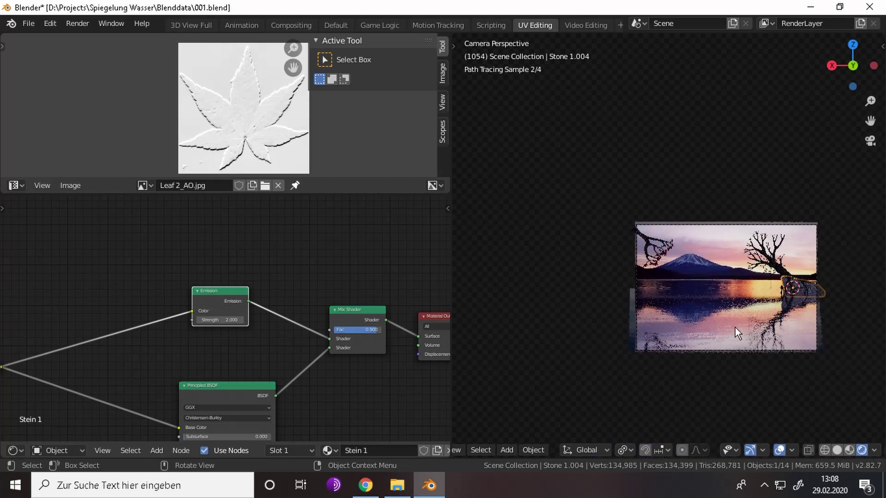
pyautogui.write('.5')
pyautogui.press('Return')
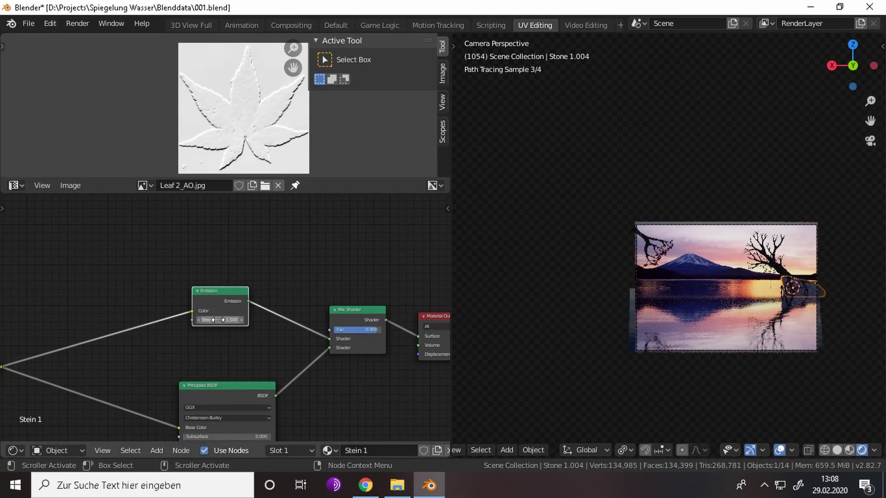
pyautogui.scroll(2, 794, 330)
pyautogui.scroll(1, 726, 308)
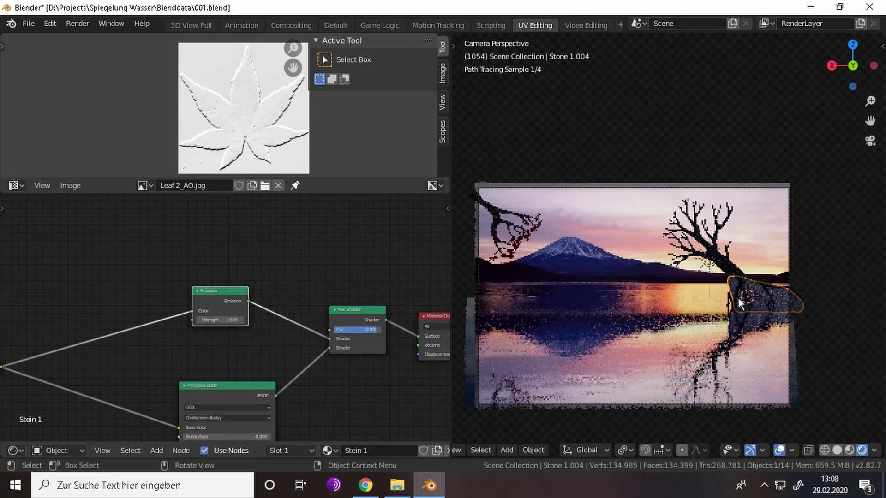
pyautogui.scroll(1, 840, 339)
pyautogui.scroll(1, 726, 288)
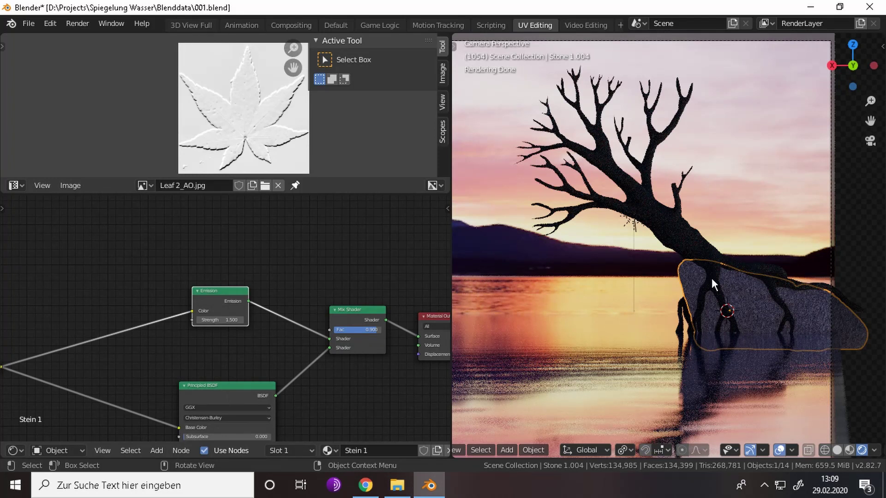
pyautogui.moveTo(275, 395); pyautogui.dragTo(419, 337)
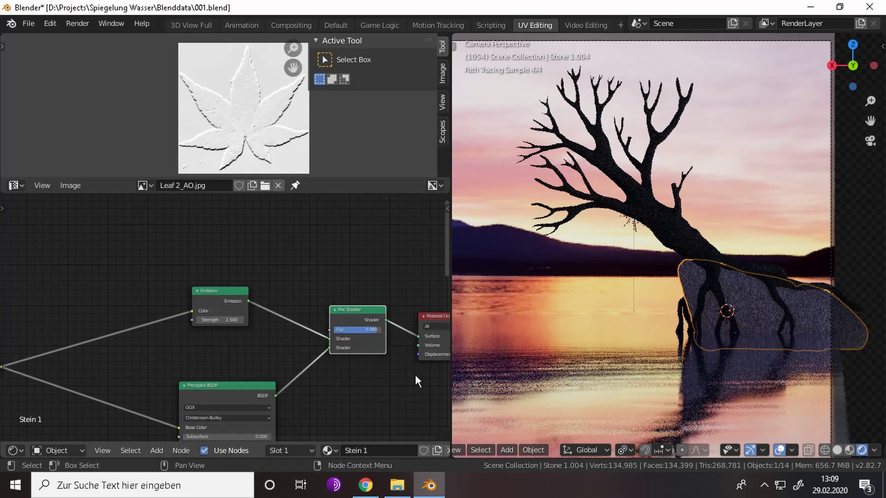
pyautogui.scroll(-3, 635, 326)
pyautogui.scroll(-2, 629, 330)
pyautogui.scroll(2, 609, 311)
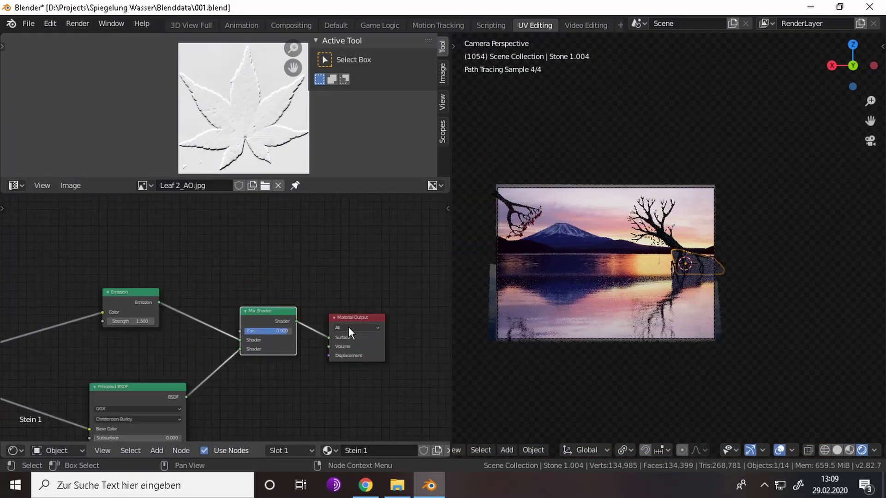
pyautogui.scroll(-4, 348, 327)
pyautogui.scroll(2, 718, 248)
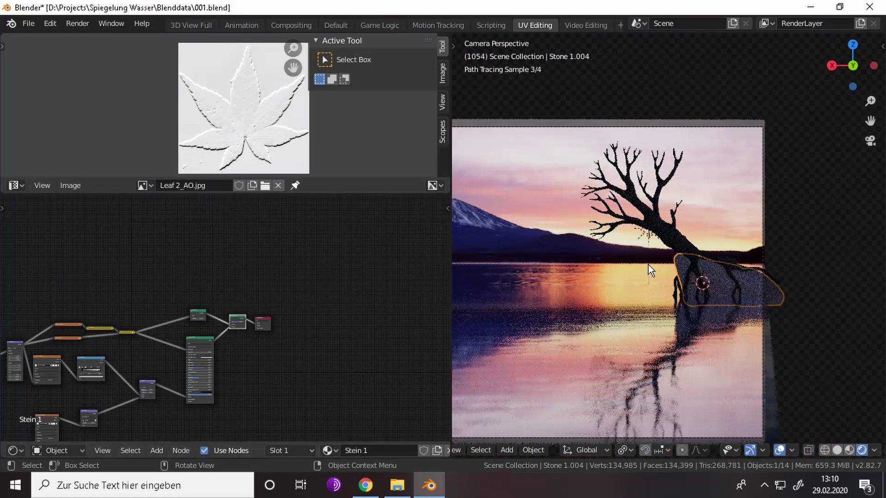
pyautogui.moveTo(643, 302)
pyautogui.mouseDown(button='middle')
pyautogui.moveTo(756, 422)
pyautogui.moveTo(733, 379)
pyautogui.moveTo(660, 362)
pyautogui.moveTo(588, 320)
pyautogui.mouseUp(button='middle')
# - Move leaf Plane.007 along global Y toward the left branch twigs
pyautogui.click(624, 296)
pyautogui.moveTo(624, 295)
pyautogui.mouseDown(button='middle')
pyautogui.moveTo(603, 301)
pyautogui.moveTo(586, 410)
pyautogui.moveTo(473, 263)
pyautogui.mouseUp(button='middle')
pyautogui.press('KP_0')
pyautogui.scroll(2, 505, 258)
pyautogui.click(529, 295)
pyautogui.moveTo(530, 294)
pyautogui.mouseDown(button='middle')
pyautogui.moveTo(603, 320)
pyautogui.moveTo(569, 243)
pyautogui.moveTo(685, 297)
pyautogui.mouseUp(button='middle')
pyautogui.click(686, 259)
pyautogui.press('g')
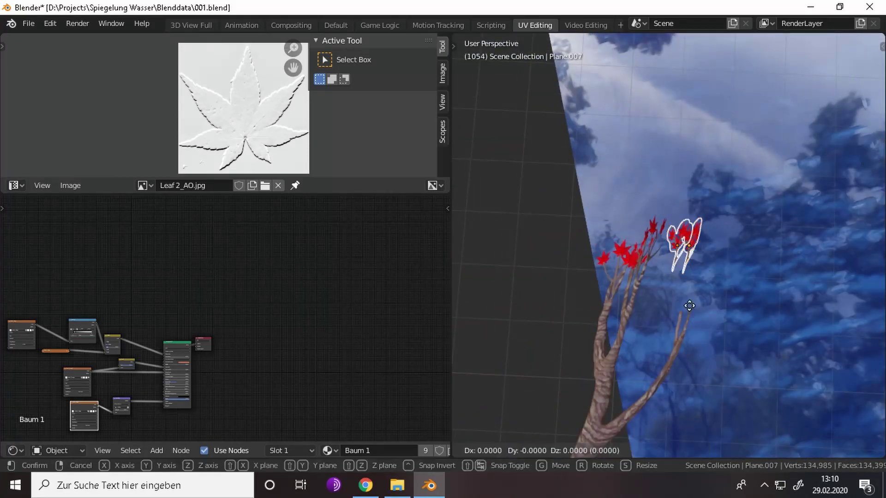
pyautogui.press('y')
pyautogui.click(702, 352)
# - From the top view, move leaf Plane.008 onto its twig on the left branch
pyautogui.press('KP_7')
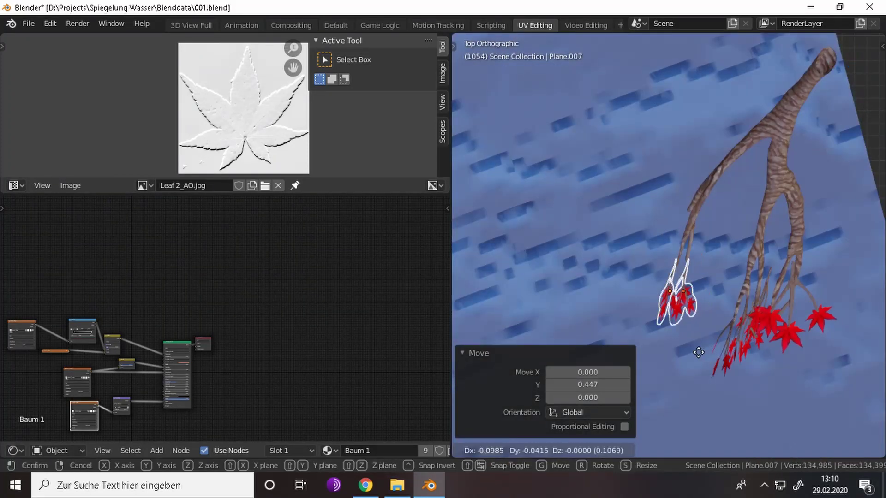
pyautogui.click(674, 295)
pyautogui.press('g')
pyautogui.press('g')
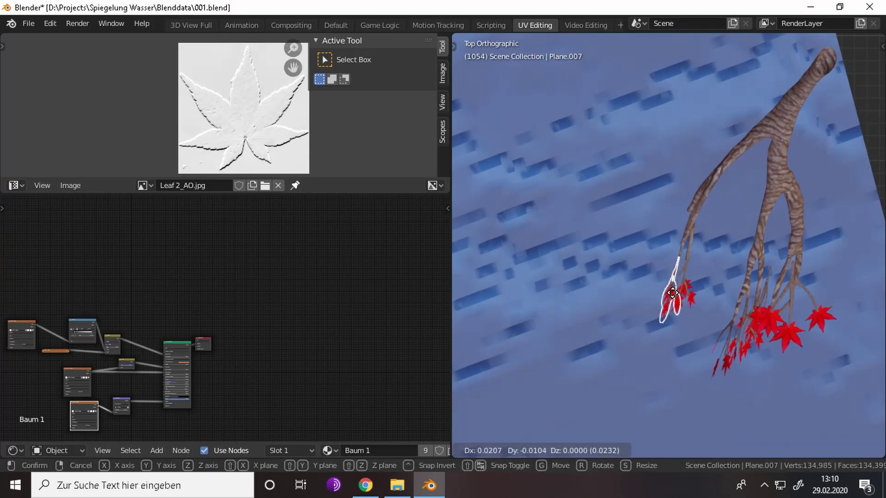
pyautogui.click(650, 292)
pyautogui.moveTo(650, 292)
pyautogui.mouseDown(button='middle')
pyautogui.moveTo(648, 263)
pyautogui.moveTo(611, 297)
pyautogui.moveTo(668, 262)
pyautogui.mouseUp(button='middle')
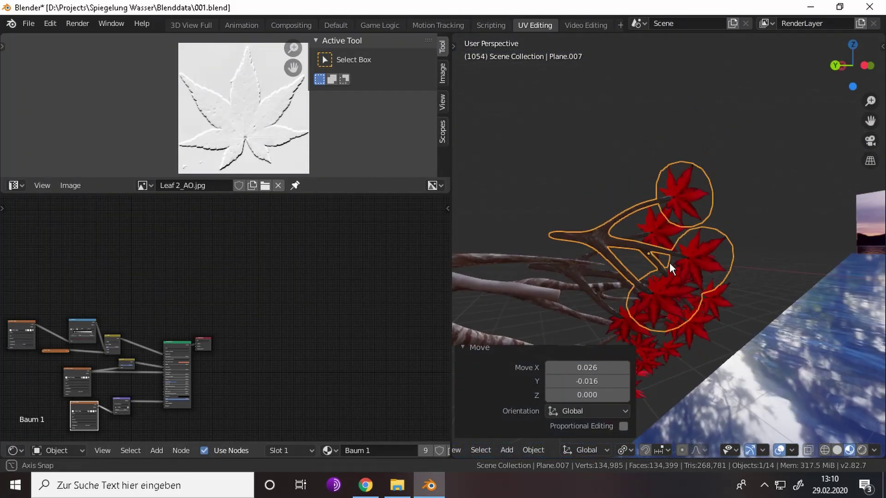
pyautogui.click(606, 261)
pyautogui.press('g')
pyautogui.click(762, 288)
pyautogui.moveTo(762, 288)
pyautogui.mouseDown(button='middle')
pyautogui.moveTo(688, 320)
pyautogui.moveTo(728, 330)
pyautogui.mouseUp(button='middle')
pyautogui.press('g')
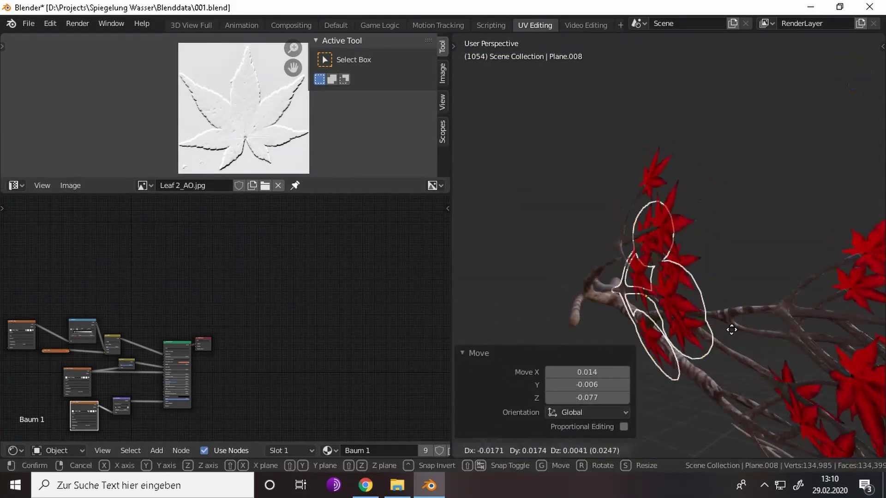
pyautogui.click(635, 236)
pyautogui.moveTo(635, 236); pyautogui.dragTo(725, 219, button='middle')
# - Rotate the leaves so they sit naturally on the twigs
pyautogui.press('r')
pyautogui.click(817, 303)
pyautogui.press('g')
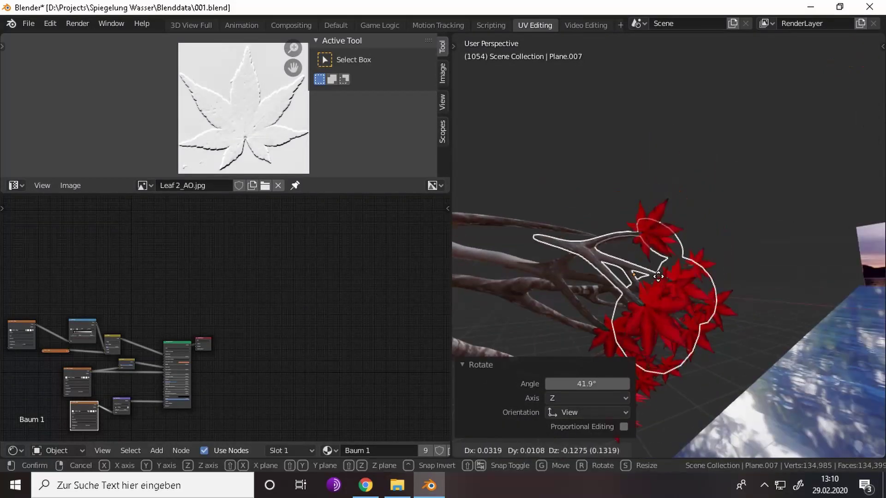
pyautogui.click(723, 333)
pyautogui.moveTo(722, 333)
pyautogui.mouseDown(button='middle')
pyautogui.moveTo(772, 311)
pyautogui.moveTo(751, 317)
pyautogui.mouseUp(button='middle')
pyautogui.press('r')
pyautogui.click(761, 314)
# - Return to the camera view and save the scene as 001.blend
pyautogui.press('Tab')
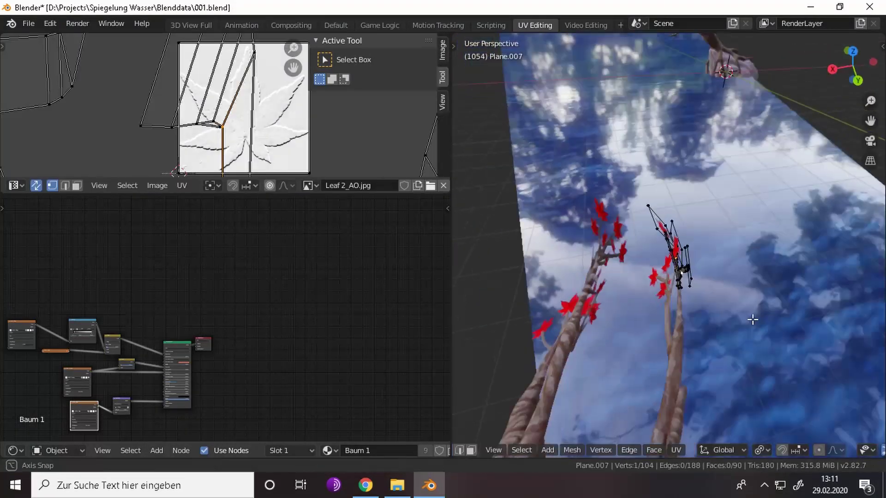
pyautogui.press('Tab')
pyautogui.press('KP_0')
pyautogui.scroll(-3, 738, 307)
pyautogui.hotkey('ctrl', 's')
# - Move the left branch and its leaves into the In Progress collection
pyautogui.click(564, 276)
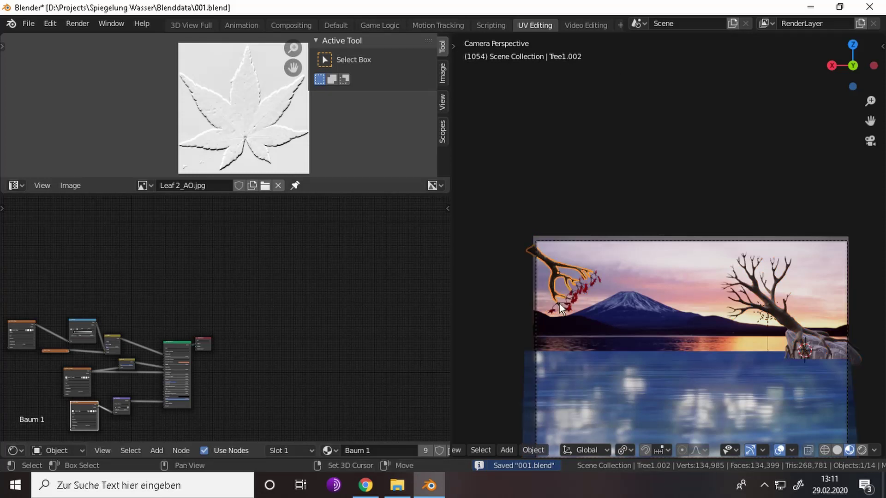
pyautogui.keyDown('shift'); pyautogui.click(583, 284); pyautogui.keyUp('shift')
pyautogui.keyDown('shift'); pyautogui.click(577, 287); pyautogui.keyUp('shift')
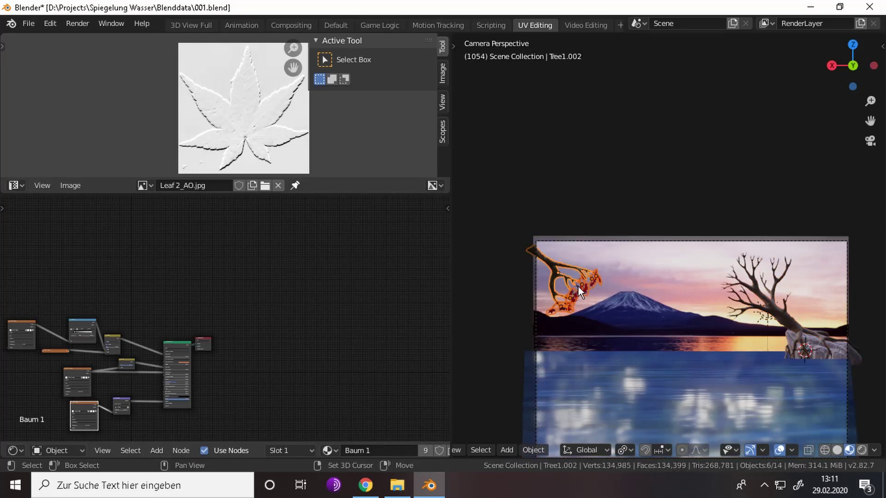
pyautogui.scroll(2, 529, 309)
pyautogui.scroll(-5, 511, 325)
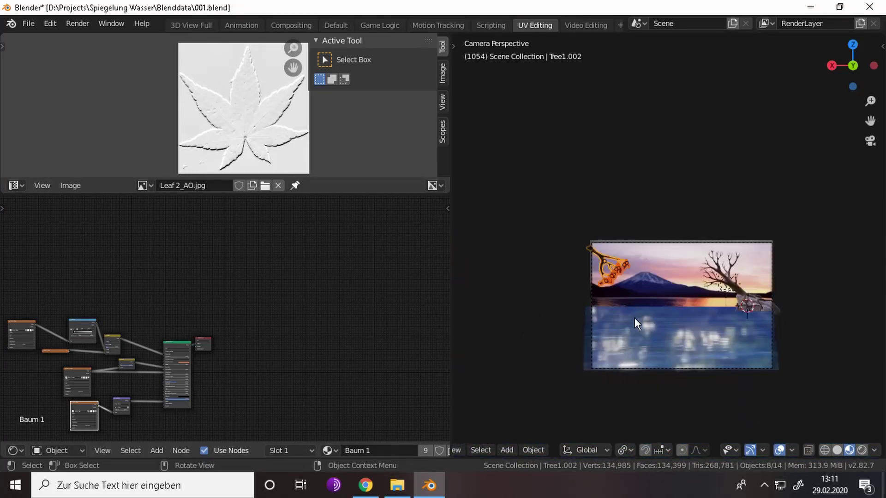
pyautogui.press('m')
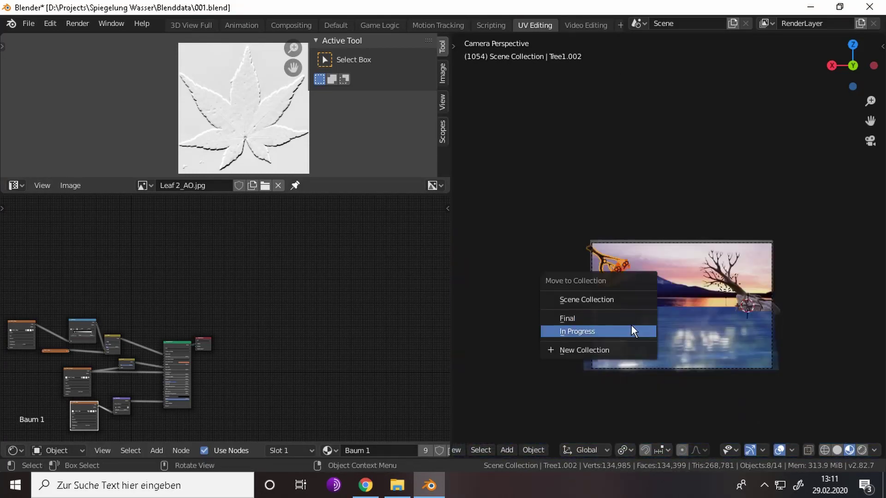
pyautogui.click(631, 325)
# - Duplicate Plane.001 through Tree1.002 and place the copies beside the right tree
pyautogui.click(335, 25)
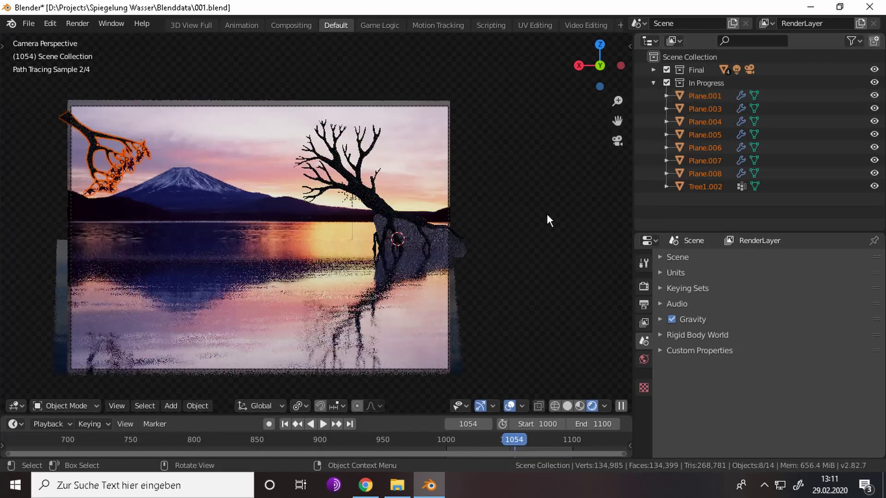
pyautogui.click(705, 187)
pyautogui.click(102, 177)
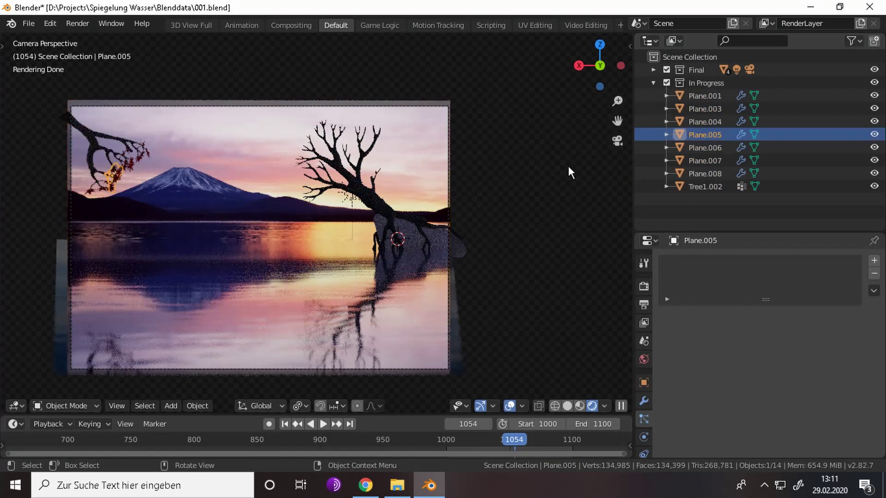
pyautogui.click(705, 96)
pyautogui.press('c')
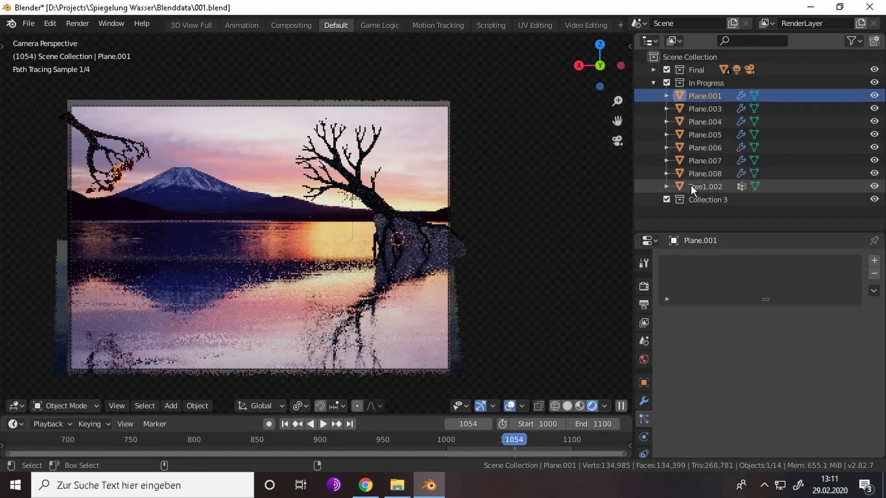
pyautogui.hotkey('ctrl', 'z')
pyautogui.keyDown('shift'); pyautogui.click(705, 186); pyautogui.keyUp('shift')
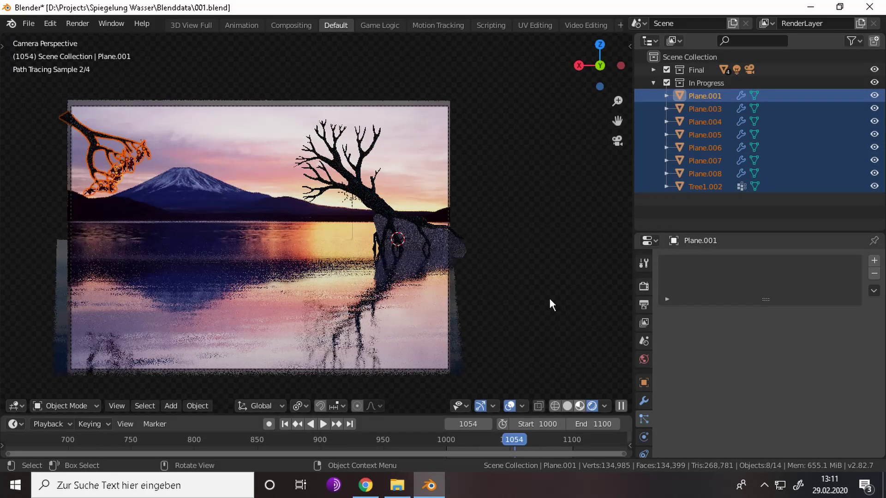
pyautogui.hotkey('shift', 'd')
pyautogui.click(500, 247)
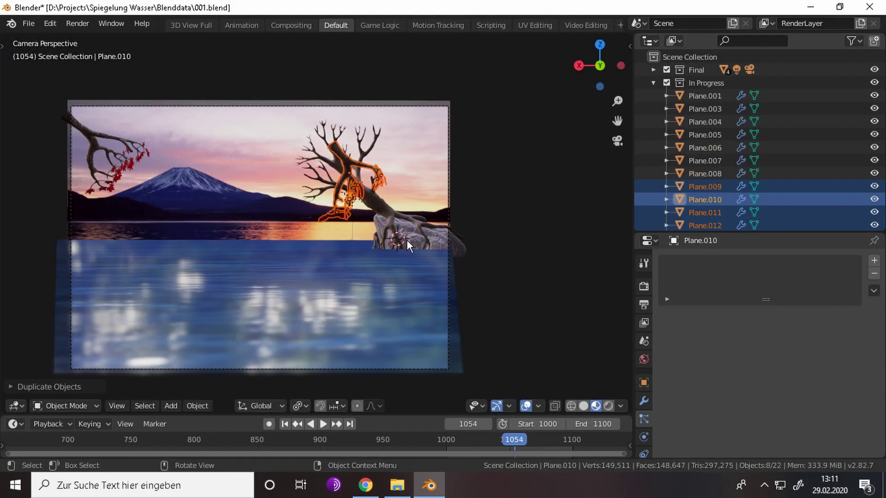
# - Rotate the copied pieces, join them into one branch, and stand it upright
pyautogui.scroll(6, 406, 240)
pyautogui.press('r')
pyautogui.click(561, 221)
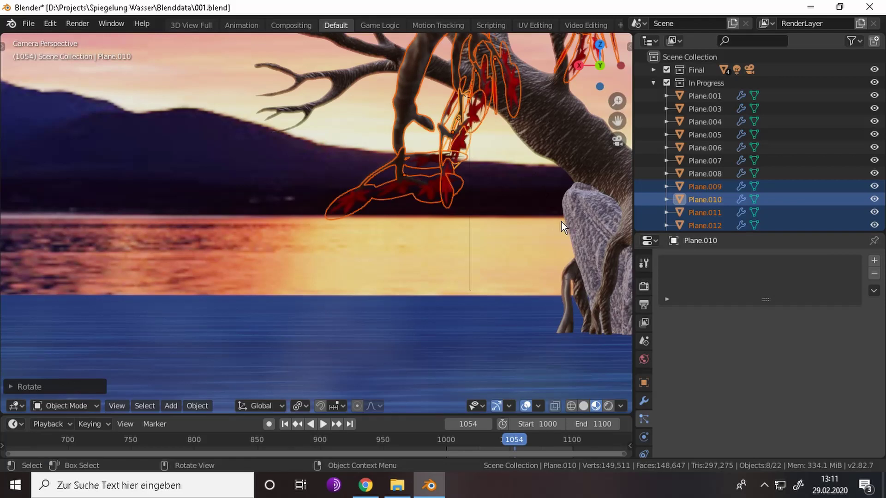
pyautogui.moveTo(561, 222)
pyautogui.mouseDown(button='middle')
pyautogui.moveTo(450, 173)
pyautogui.moveTo(450, 215)
pyautogui.mouseUp(button='middle')
pyautogui.hotkey('ctrl', 'j')
pyautogui.press('r')
pyautogui.click(444, 171)
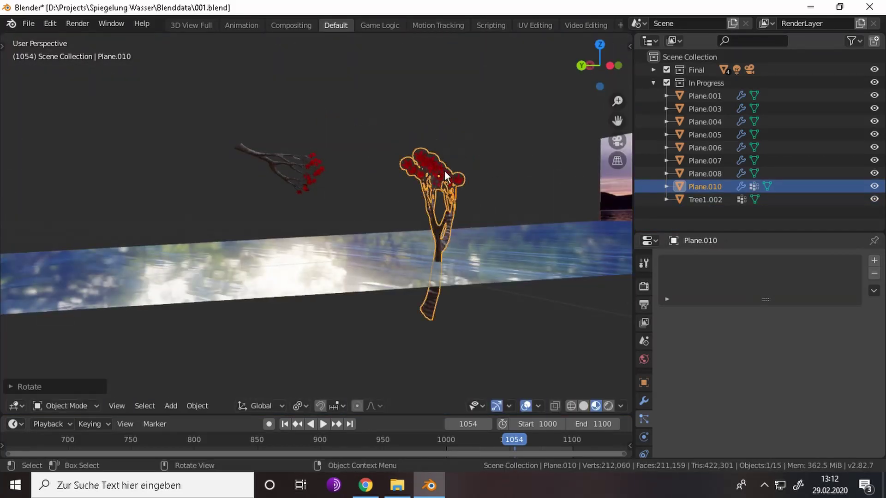
# - Set the new branch's origin to its surface centre
pyautogui.click(198, 406)
pyautogui.click(394, 417)
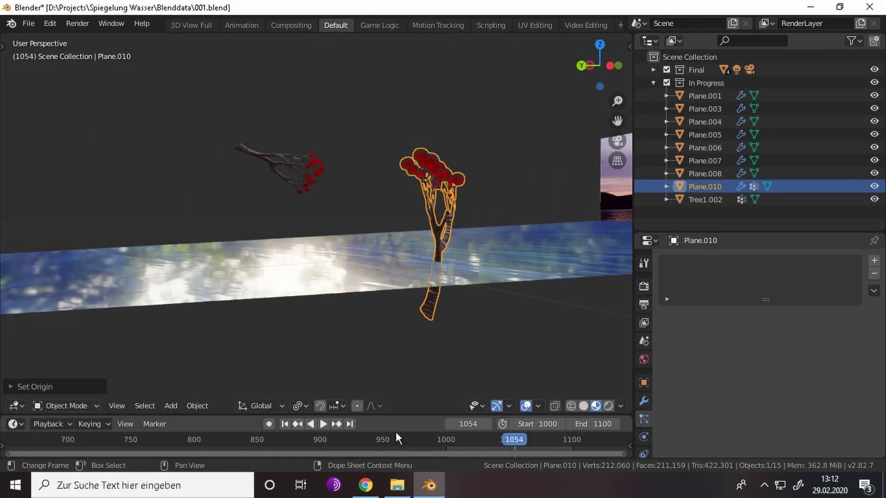
pyautogui.press('t')
pyautogui.click(171, 406)
pyautogui.moveTo(217, 391)
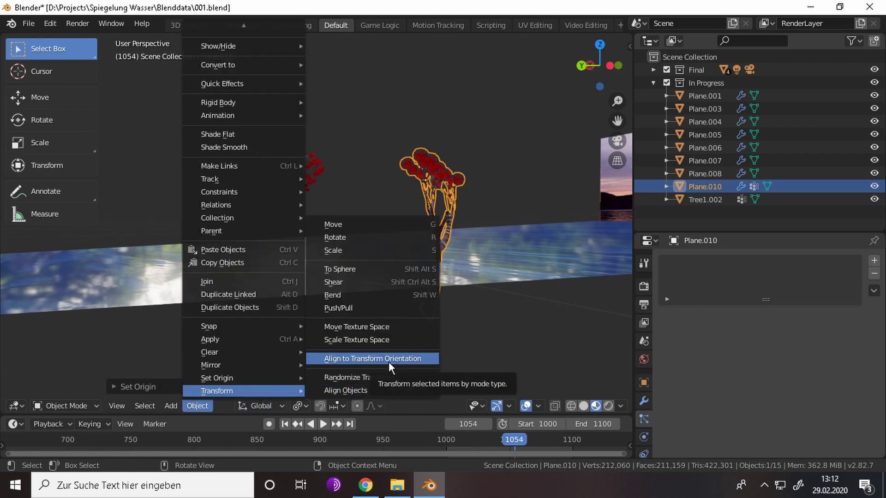
pyautogui.click(392, 433)
# - Move the new branch up and right and scale it down to fit the tree
pyautogui.press('g')
pyautogui.click(567, 165)
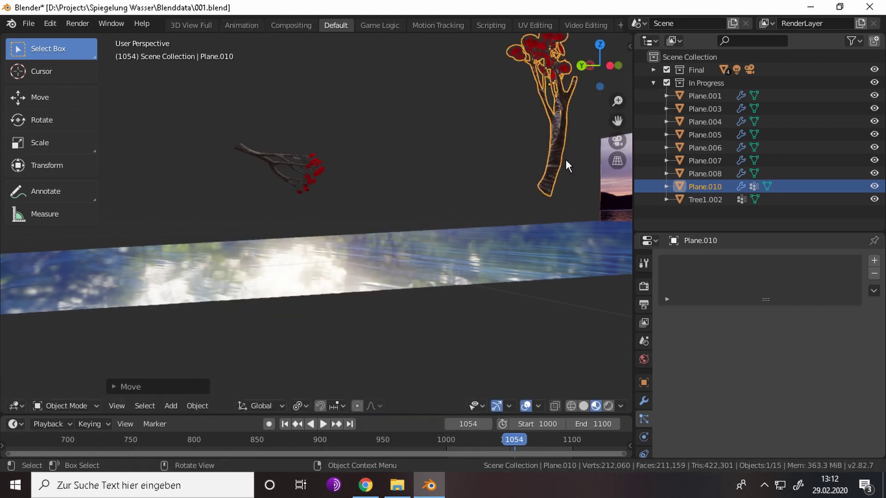
pyautogui.moveTo(567, 165); pyautogui.dragTo(533, 176, button='middle')
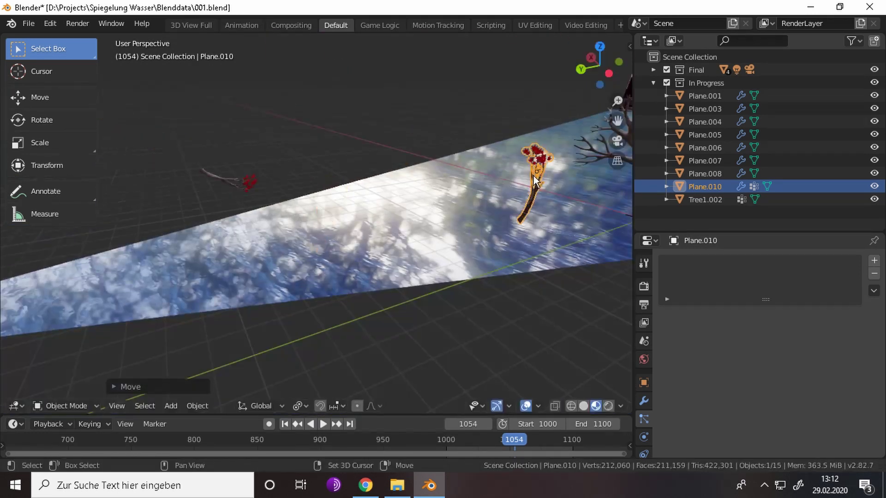
pyautogui.press('s')
pyautogui.click(515, 197)
pyautogui.press('KP_0')
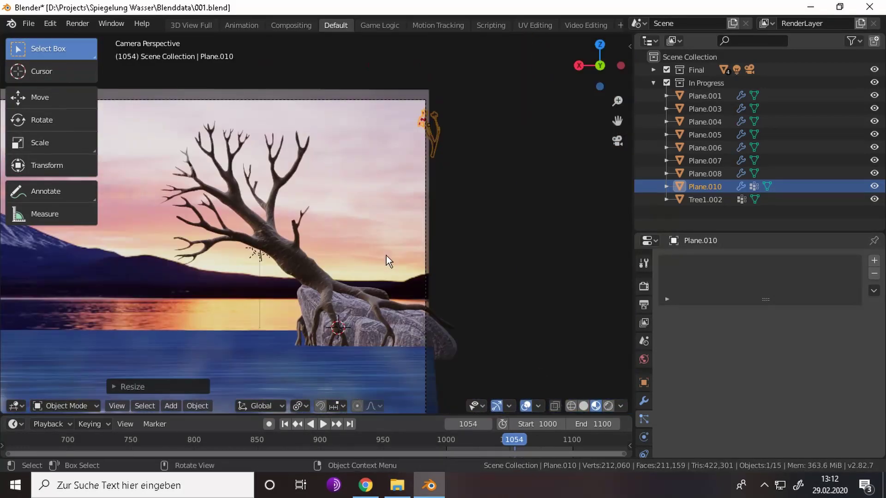
pyautogui.press('g')
pyautogui.click(500, 204)
pyautogui.press('s')
pyautogui.click(300, 221)
# - Rotate the new branch into a first rough orientation, checking from a top-down view
pyautogui.scroll(3, 302, 241)
pyautogui.moveTo(302, 241)
pyautogui.mouseDown(button='middle')
pyautogui.moveTo(412, 228)
pyautogui.moveTo(323, 259)
pyautogui.mouseUp(button='middle')
pyautogui.press('r')
pyautogui.click(323, 258)
pyautogui.press('g')
pyautogui.moveTo(414, 229)
pyautogui.mouseDown(button='middle')
pyautogui.moveTo(378, 334)
pyautogui.moveTo(386, 281)
pyautogui.mouseUp(button='middle')
pyautogui.press('r')
pyautogui.click(549, 241)
# - Tilt the branch with further rotations while orbiting around the tree
pyautogui.moveTo(549, 242); pyautogui.dragTo(461, 380, button='middle')
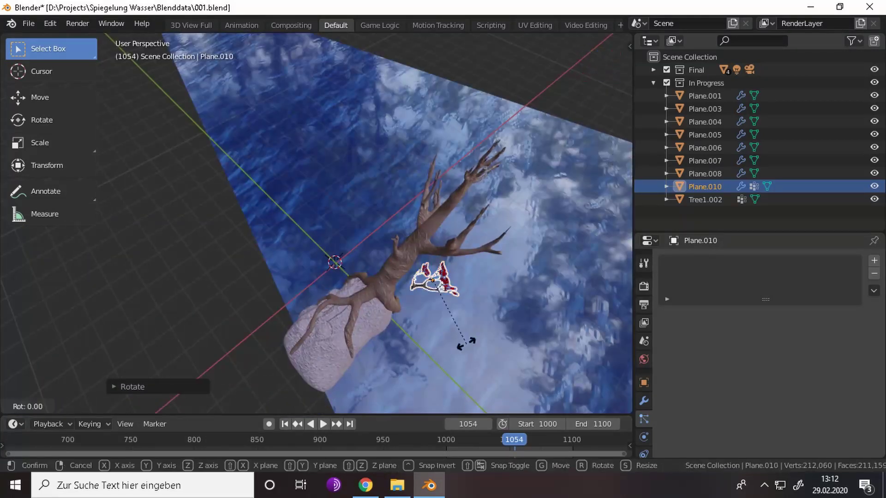
pyautogui.click(466, 343)
pyautogui.moveTo(466, 344); pyautogui.dragTo(489, 181, button='middle')
pyautogui.press('r')
pyautogui.moveTo(454, 300); pyautogui.dragTo(475, 320, button='middle')
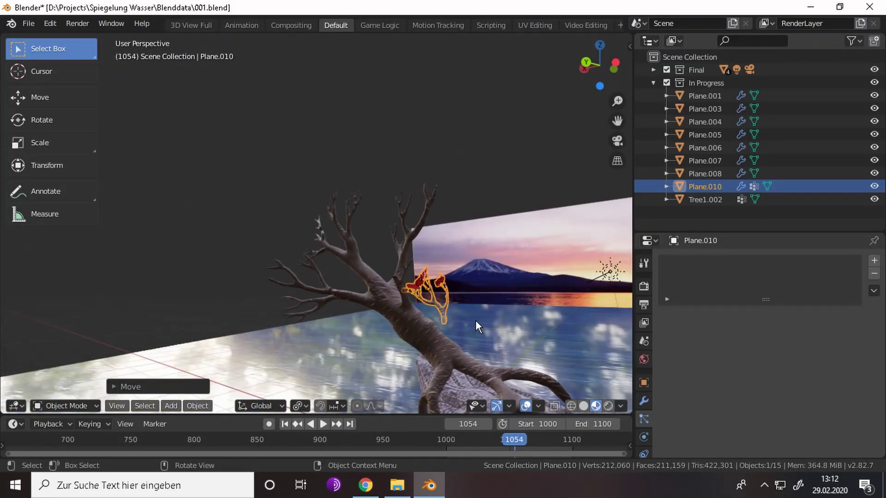
pyautogui.press('r')
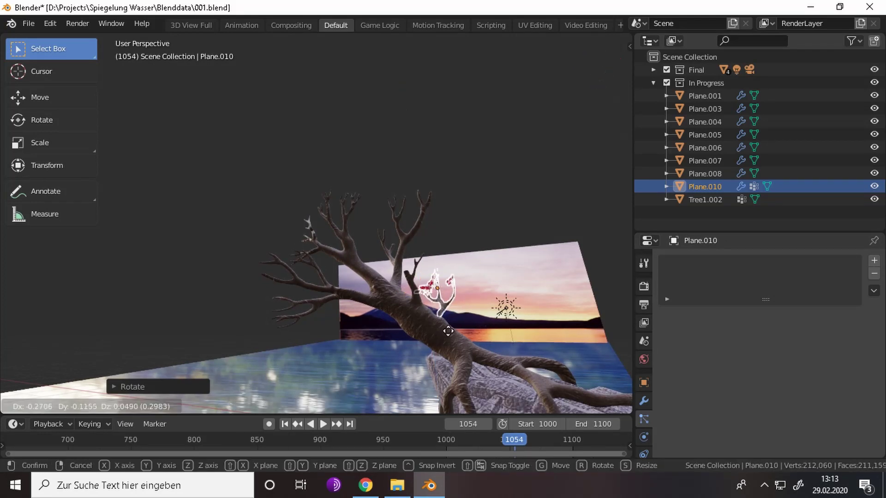
pyautogui.moveTo(494, 315); pyautogui.dragTo(466, 322, button='middle')
pyautogui.press('r')
pyautogui.click(456, 322)
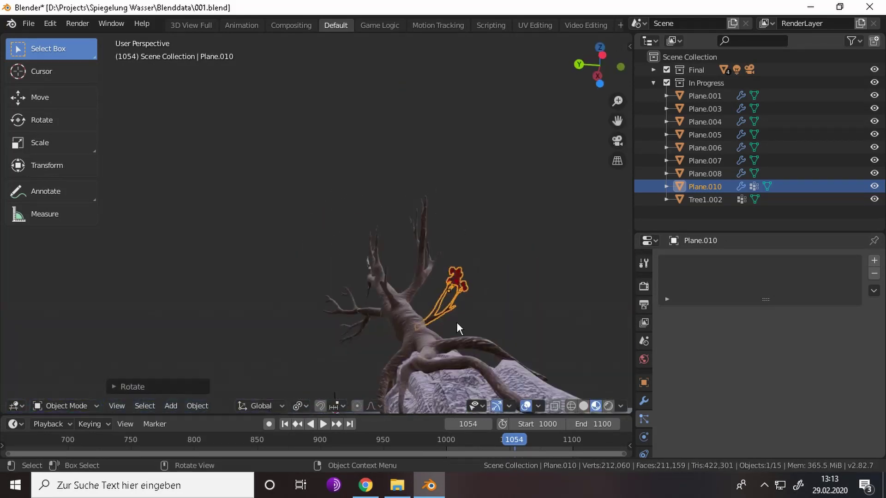
# - Spin the branch around the vertical axis, then zoom onto it in orthographic view
pyautogui.press('KP_0')
pyautogui.press('g')
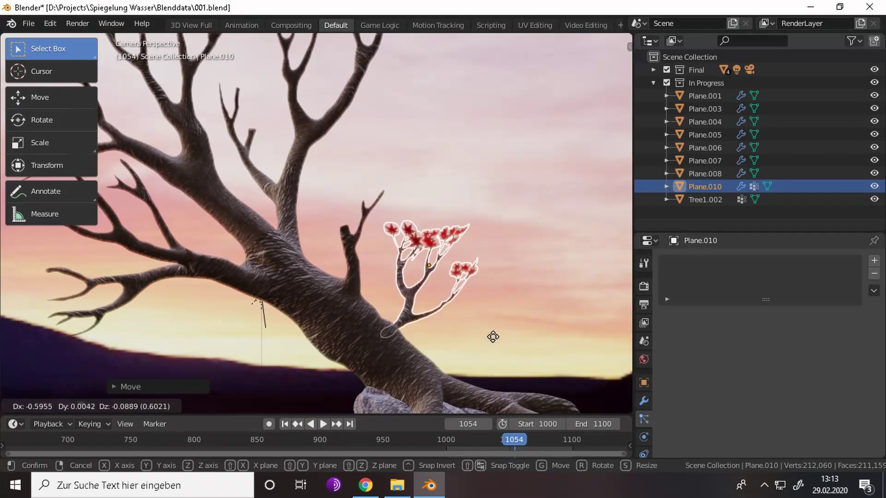
pyautogui.press('Escape')
pyautogui.moveTo(434, 227); pyautogui.dragTo(401, 89)
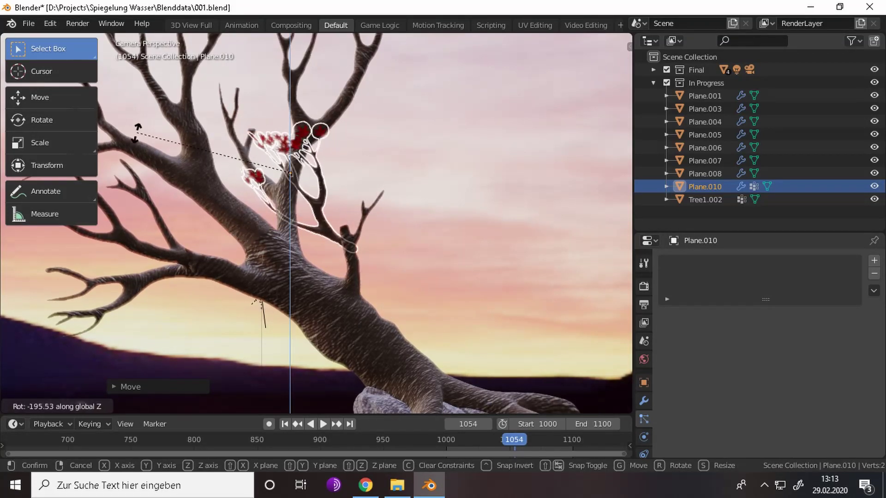
pyautogui.click(401, 89)
pyautogui.moveTo(402, 89)
pyautogui.mouseDown(button='middle')
pyautogui.moveTo(376, 231)
pyautogui.moveTo(385, 352)
pyautogui.moveTo(406, 271)
pyautogui.moveTo(460, 258)
pyautogui.mouseUp(button='middle')
pyautogui.press('KP_5')
pyautogui.press('KP_Decimal')
# - Duplicate the branch, rotate the copy around Z, and move it into place
pyautogui.hotkey('shift', 'd')
pyautogui.click(410, 185)
pyautogui.moveTo(410, 184)
pyautogui.mouseDown(button='middle')
pyautogui.moveTo(402, 260)
pyautogui.moveTo(421, 233)
pyautogui.moveTo(518, 268)
pyautogui.mouseUp(button='middle')
pyautogui.press('r')
pyautogui.press('z')
pyautogui.click(403, 259)
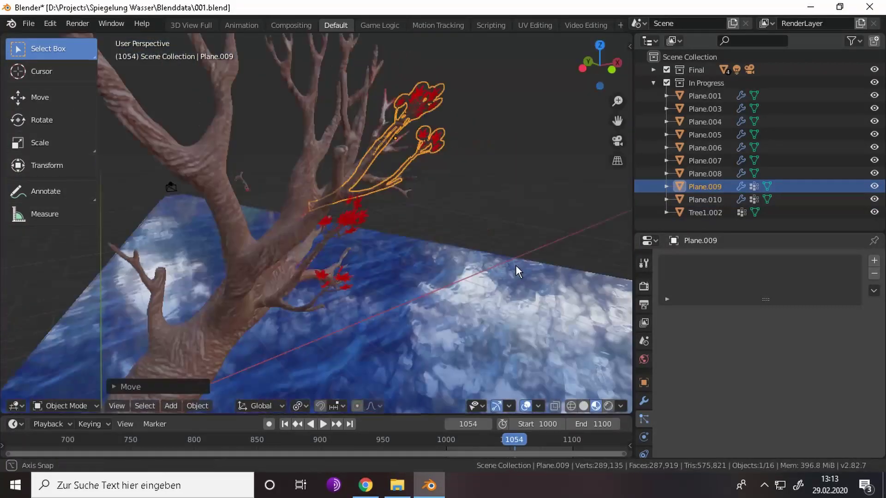
pyautogui.press('KP_0')
pyautogui.click(562, 223)
pyautogui.press('g')
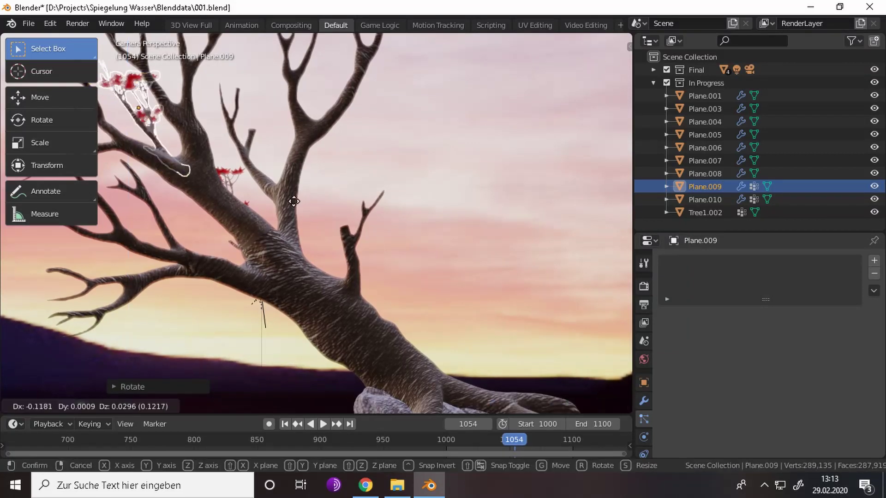
pyautogui.click(336, 269)
pyautogui.scroll(-3, 335, 270)
pyautogui.scroll(3, 285, 220)
pyautogui.scroll(-5, 155, 238)
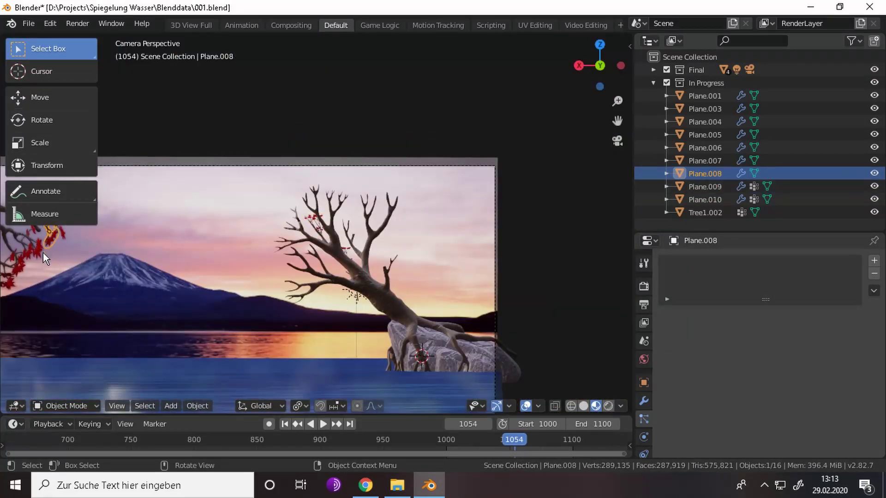
# - Duplicate the red maple-leaf sprig, then rotate and resize the new copy
pyautogui.hotkey('shift', 'd')
pyautogui.click(332, 217)
pyautogui.scroll(3, 347, 340)
pyautogui.press('r')
pyautogui.click(412, 142)
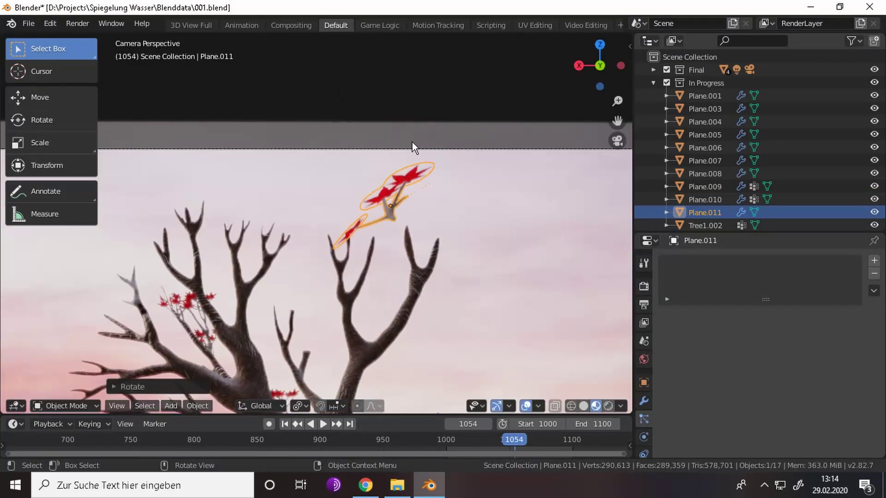
pyautogui.moveTo(411, 142)
pyautogui.mouseDown(button='middle')
pyautogui.moveTo(429, 288)
pyautogui.moveTo(361, 356)
pyautogui.moveTo(397, 269)
pyautogui.mouseUp(button='middle')
pyautogui.scroll(3, 397, 266)
pyautogui.press('s')
pyautogui.click(398, 265)
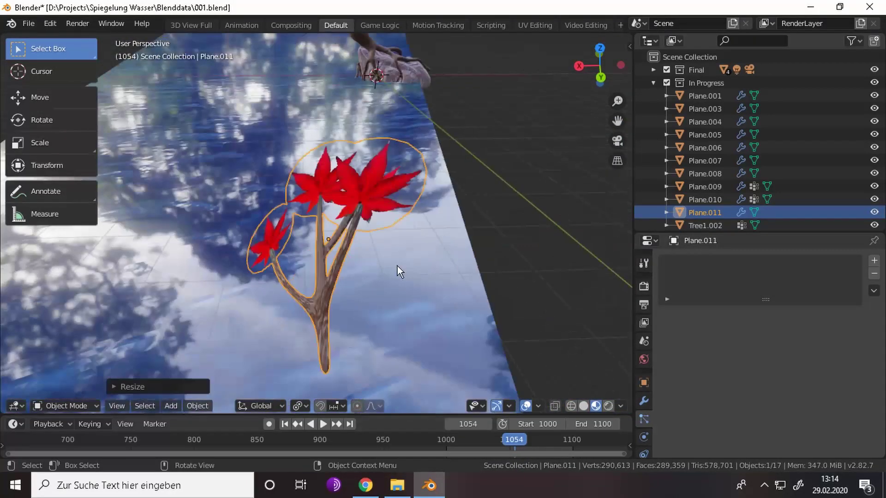
# - Inspect the leaves from above and rescale another leaf sprig on the tree
pyautogui.press('KP_7')
pyautogui.scroll(3, 422, 302)
pyautogui.press('g')
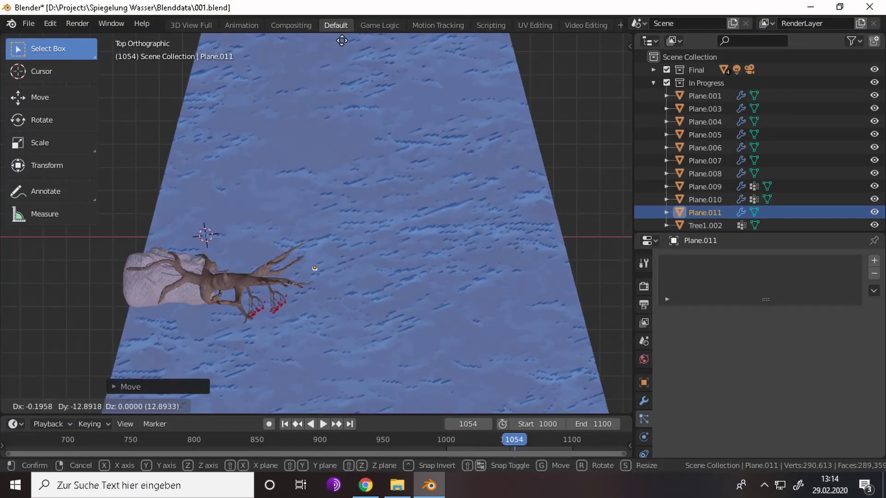
pyautogui.rightClick(342, 40)
pyautogui.scroll(3, 431, 125)
pyautogui.moveTo(401, 221); pyautogui.dragTo(463, 132, button='middle')
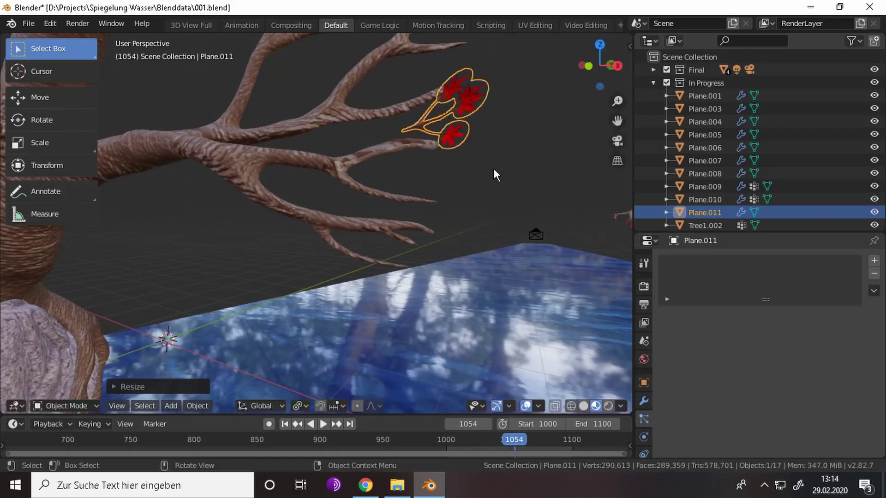
pyautogui.moveTo(494, 174); pyautogui.dragTo(524, 192, button='middle')
pyautogui.scroll(-3, 278, 126)
pyautogui.click(260, 109)
pyautogui.press('s')
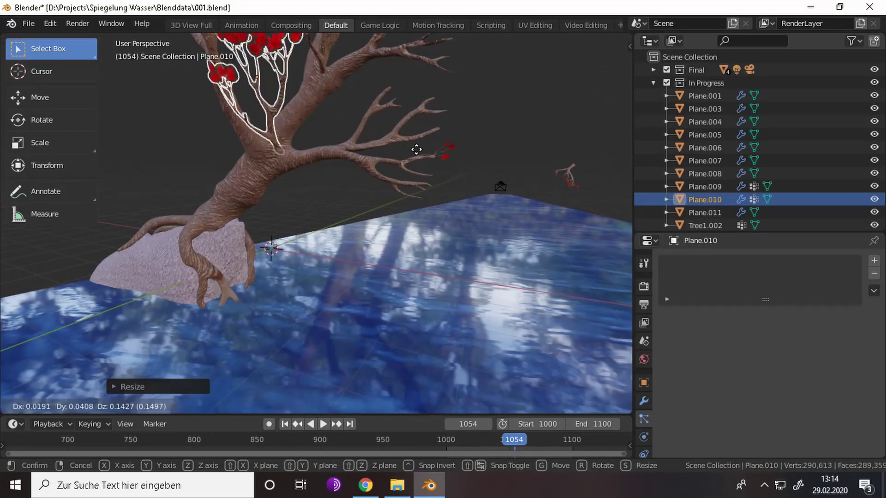
pyautogui.click(417, 149)
pyautogui.moveTo(416, 149); pyautogui.dragTo(149, 145, button='middle')
pyautogui.moveTo(327, 135)
pyautogui.mouseDown(button='middle')
pyautogui.moveTo(221, 109)
pyautogui.moveTo(406, 242)
pyautogui.mouseUp(button='middle')
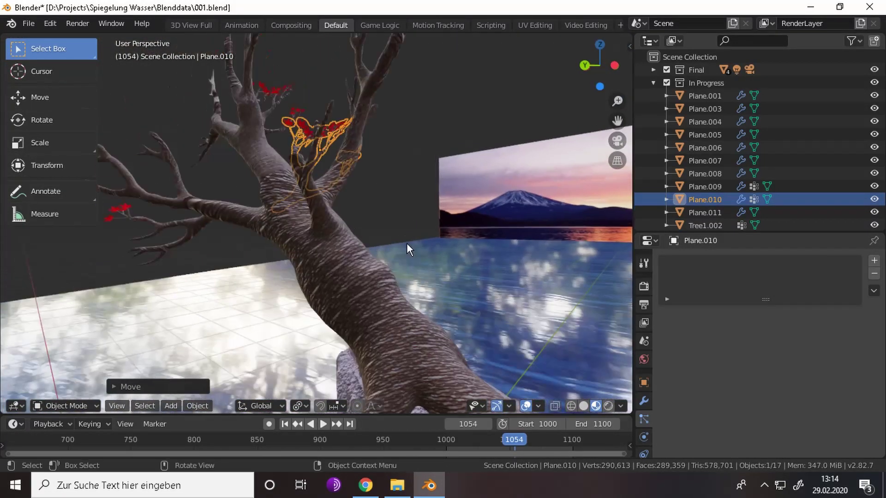
# - Rotate the leaf copy on X and drop it onto the branch tip
pyautogui.press('KP_0')
pyautogui.scroll(-2, 316, 332)
pyautogui.scroll(3, 341, 330)
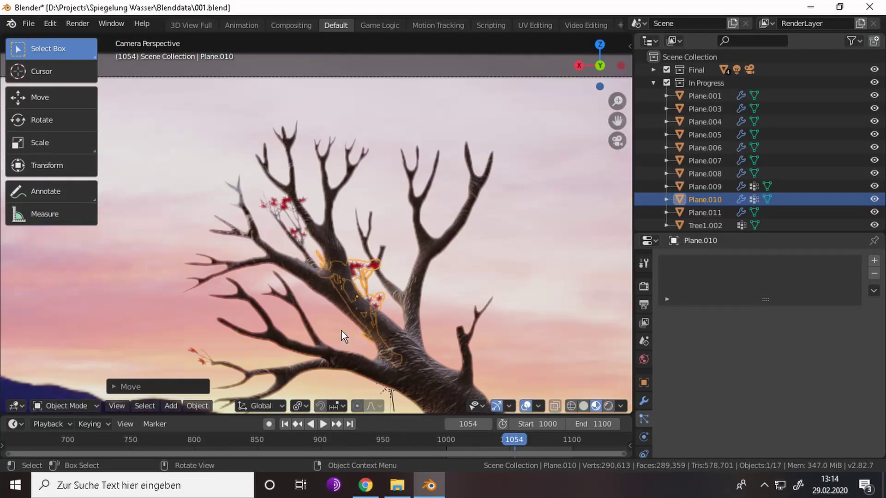
pyautogui.scroll(2, 530, 277)
pyautogui.click(303, 320)
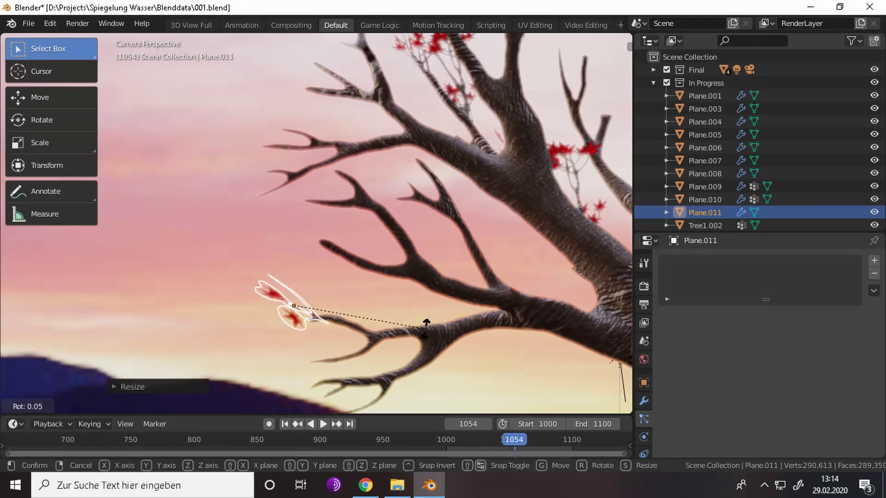
pyautogui.press('g')
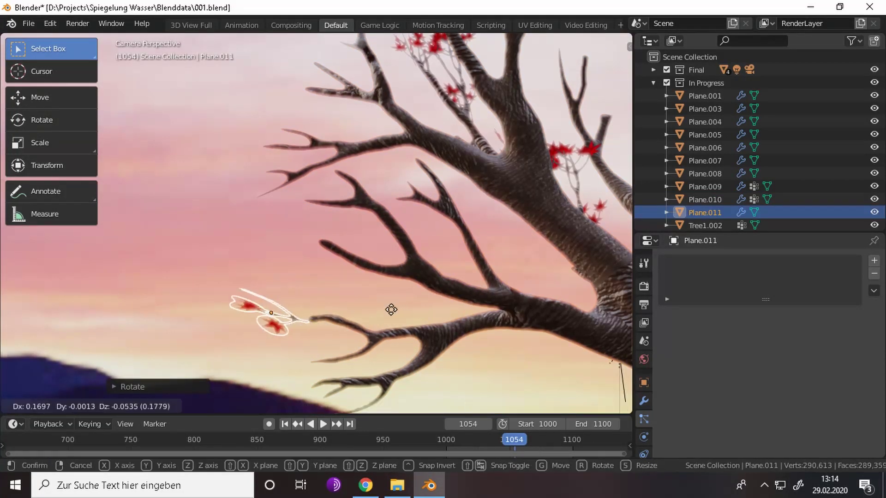
pyautogui.click(309, 254)
pyautogui.press('r')
pyautogui.press('x')
pyautogui.press('g')
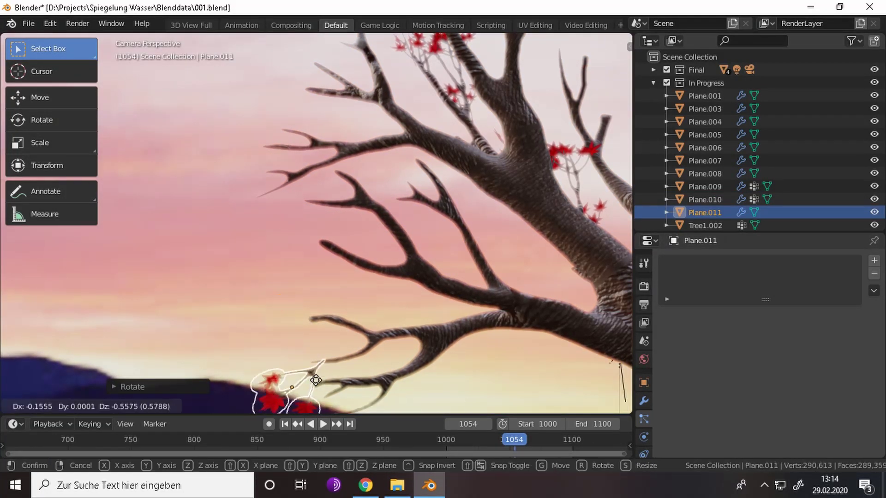
pyautogui.click(343, 357)
# - Duplicate the placed leaf sprig and rotate the new copy twice to hang from the branch
pyautogui.scroll(-4, 439, 342)
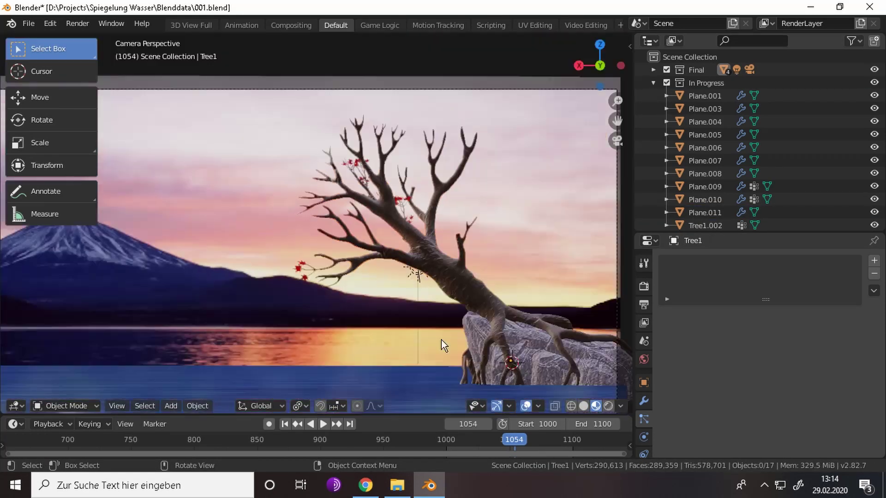
pyautogui.scroll(5, 441, 340)
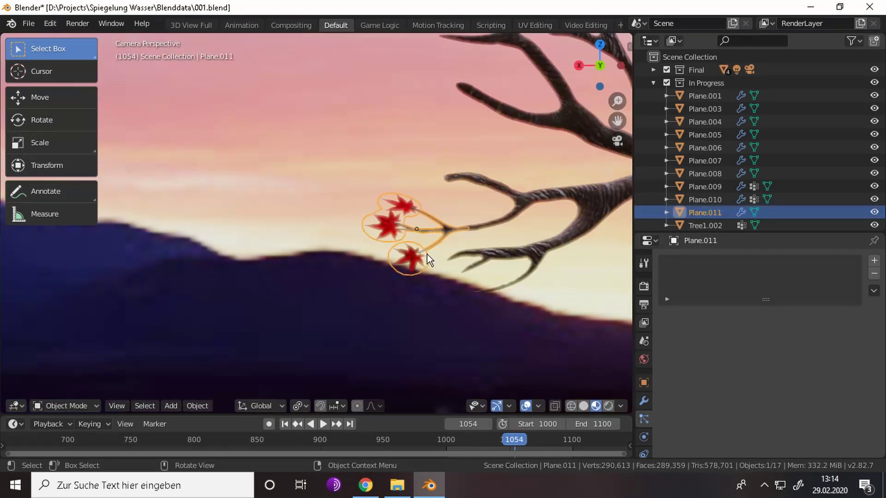
pyautogui.hotkey('shift', 'd')
pyautogui.press('r')
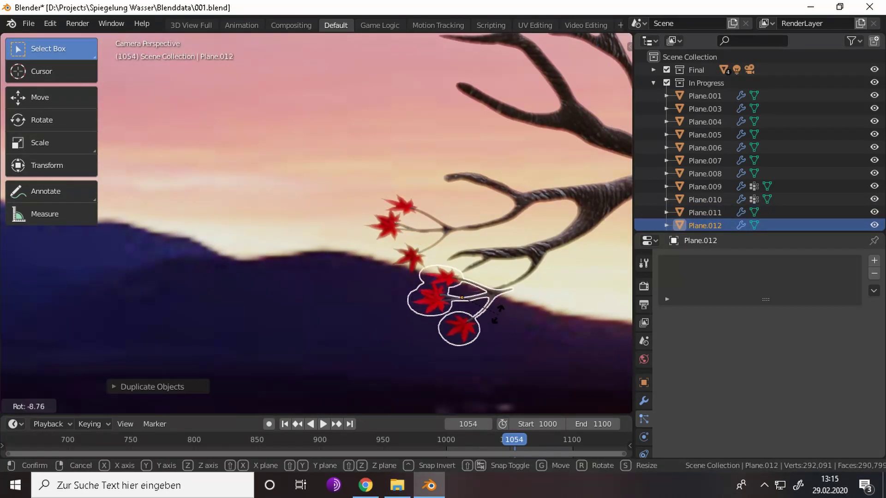
pyautogui.click(475, 323)
pyautogui.moveTo(475, 323)
pyautogui.mouseDown(button='middle')
pyautogui.moveTo(486, 300)
pyautogui.moveTo(546, 330)
pyautogui.mouseUp(button='middle')
pyautogui.press('KP_0')
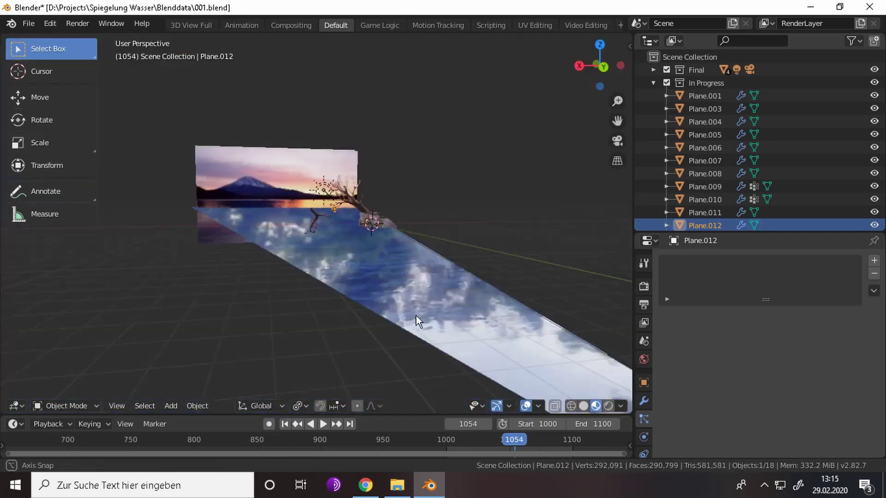
pyautogui.scroll(4, 411, 214)
pyautogui.moveTo(411, 214)
pyautogui.mouseDown(button='middle')
pyautogui.moveTo(464, 293)
pyautogui.moveTo(555, 300)
pyautogui.mouseUp(button='middle')
pyautogui.press('r')
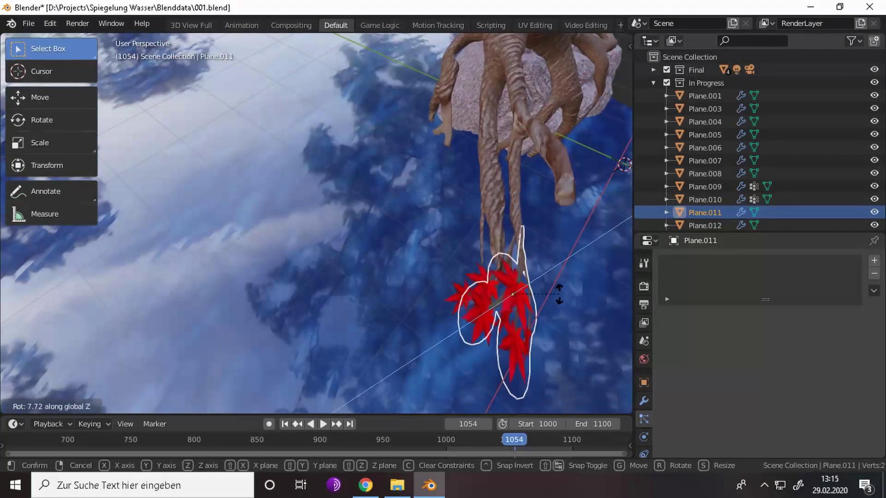
pyautogui.click(558, 297)
pyautogui.press('r')
pyautogui.click(572, 289)
pyautogui.press('KP_0')
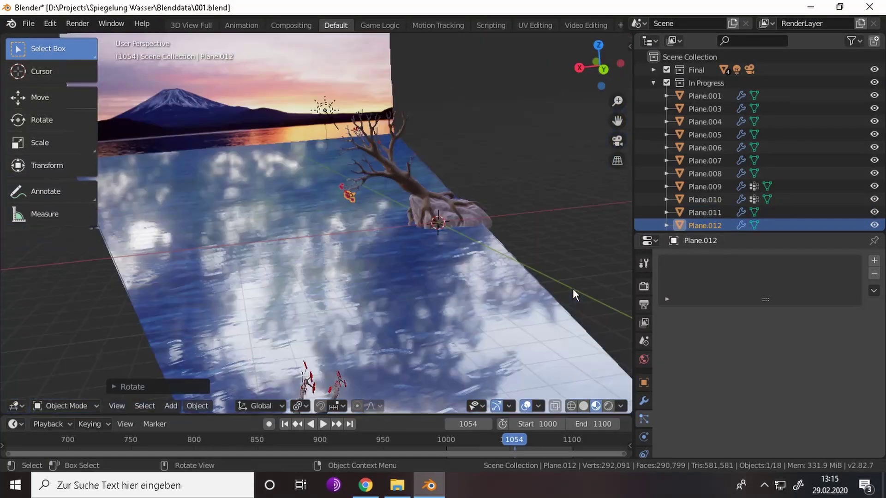
pyautogui.press('Tab')
pyautogui.press('Tab')
# - Save 001.blend and switch the viewport to rendered shading
pyautogui.scroll(-3, 430, 203)
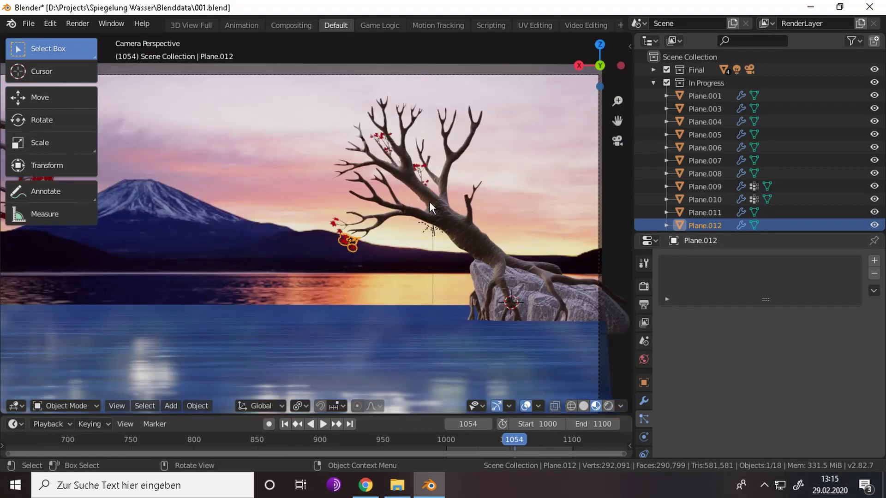
pyautogui.hotkey('ctrl', 's')
pyautogui.scroll(-3, 430, 202)
pyautogui.scroll(-2, 430, 202)
pyautogui.click(608, 406)
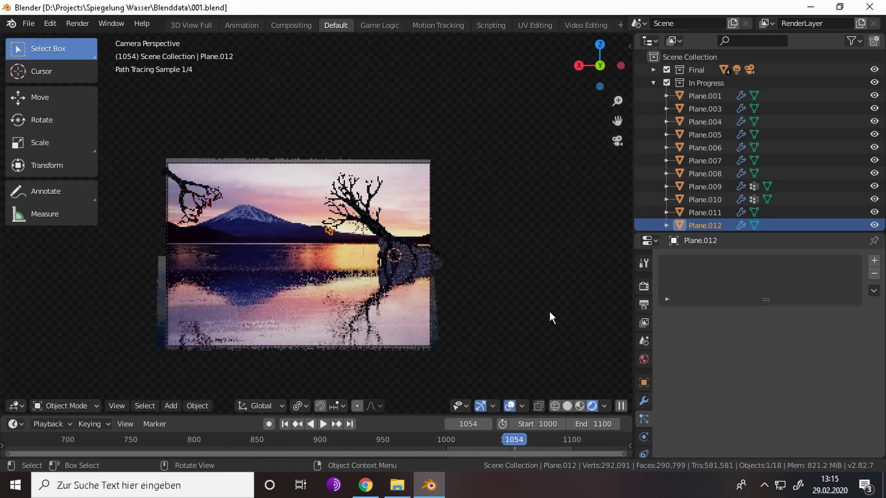
# - Set subdivision viewport level to 1, then remove existing Subdivision modifiers from Plane.011 and Plane.012
pyautogui.click(643, 401)
pyautogui.click(667, 360)
pyautogui.scroll(8, 480, 302)
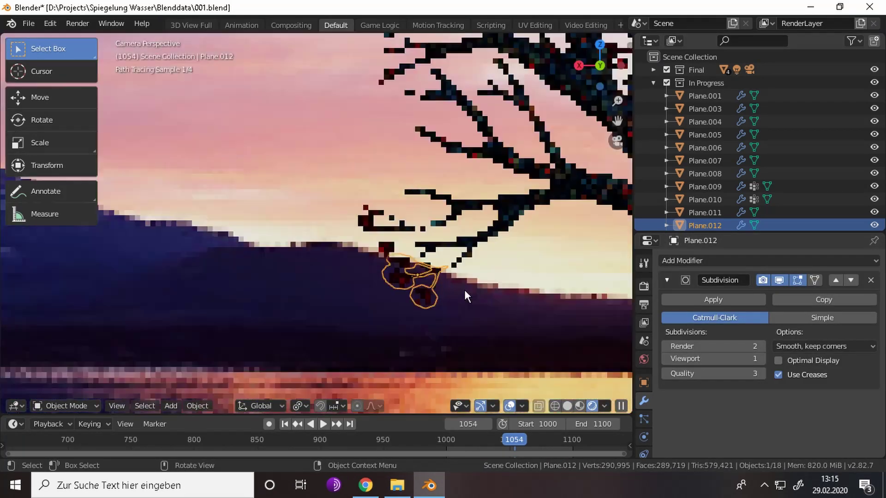
pyautogui.click(705, 212)
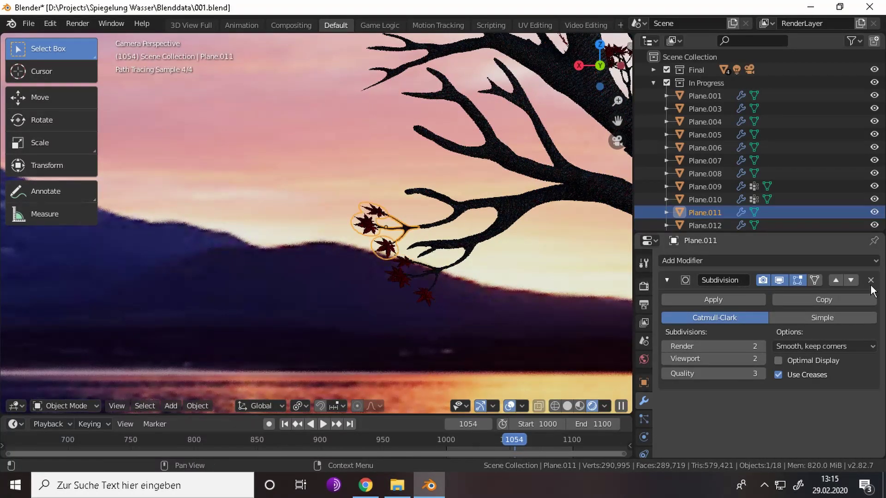
pyautogui.click(871, 280)
pyautogui.click(438, 278)
pyautogui.click(766, 261)
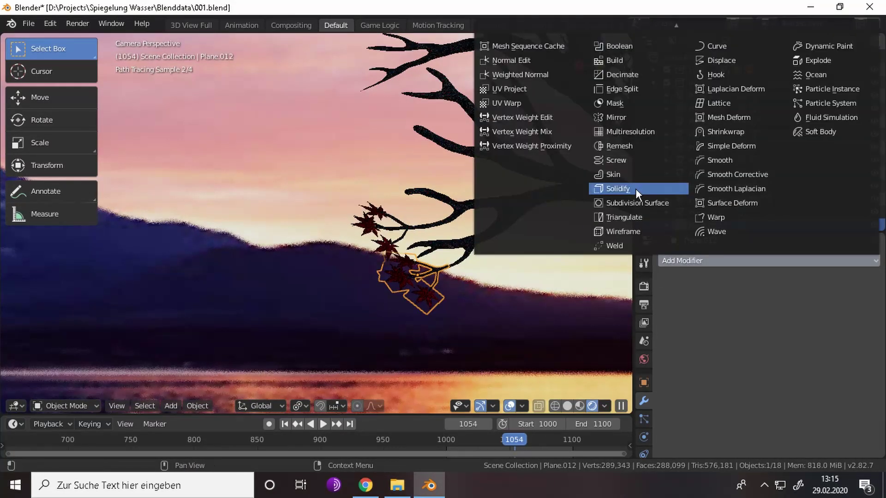
# - Add a Subdivision Surface modifier with render level 1 to Plane.011, deselect all, and save
pyautogui.click(632, 186)
pyautogui.click(704, 213)
pyautogui.click(660, 260)
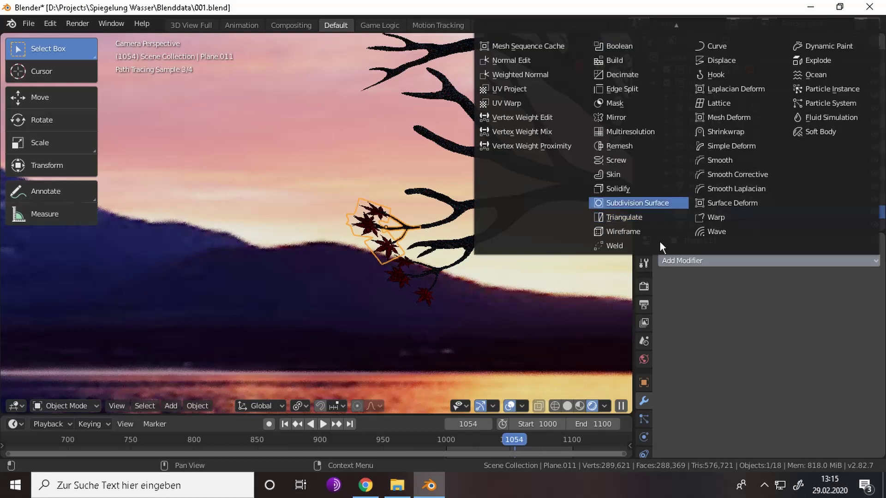
pyautogui.click(632, 148)
pyautogui.click(664, 346)
pyautogui.scroll(-5, 365, 187)
pyautogui.click(551, 189)
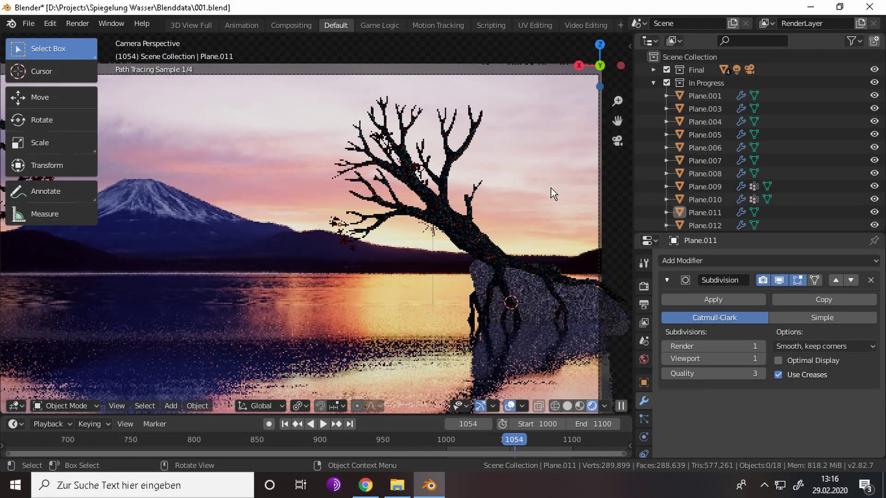
pyautogui.hotkey('ctrl', 's')
# - Toggle X-ray, then duplicate a maple-leaf sprig and rotate the copy onto an upper branch
pyautogui.hotkey('alt', 'z')
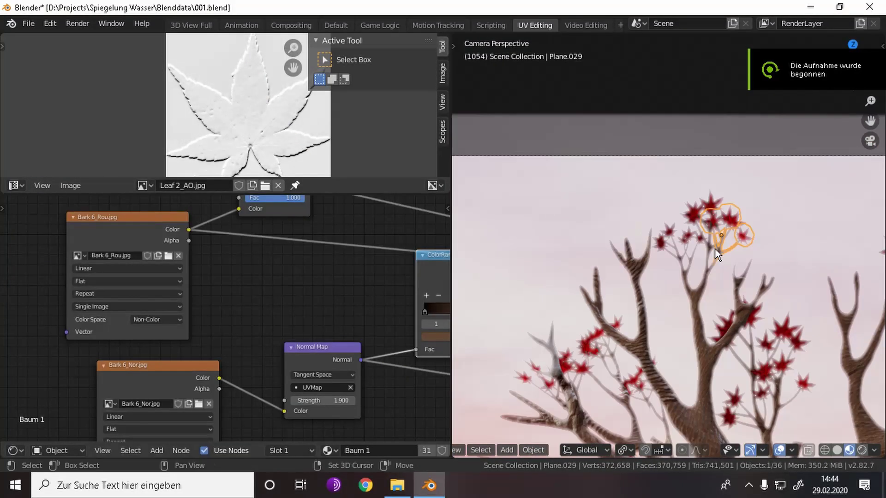
pyautogui.hotkey('shift', 'd')
pyautogui.click(655, 235)
pyautogui.press('r')
pyautogui.click(646, 231)
pyautogui.press('s')
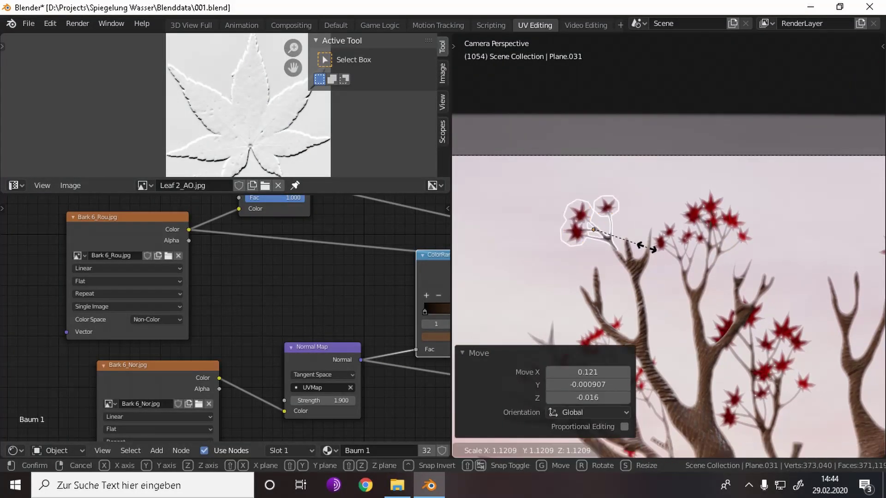
pyautogui.rightClick(646, 247)
# - Add a second sprig copy up and to the right, rotated around the Z axis
pyautogui.hotkey('shift', 'd')
pyautogui.click(672, 284)
pyautogui.press('r')
pyautogui.click(741, 266)
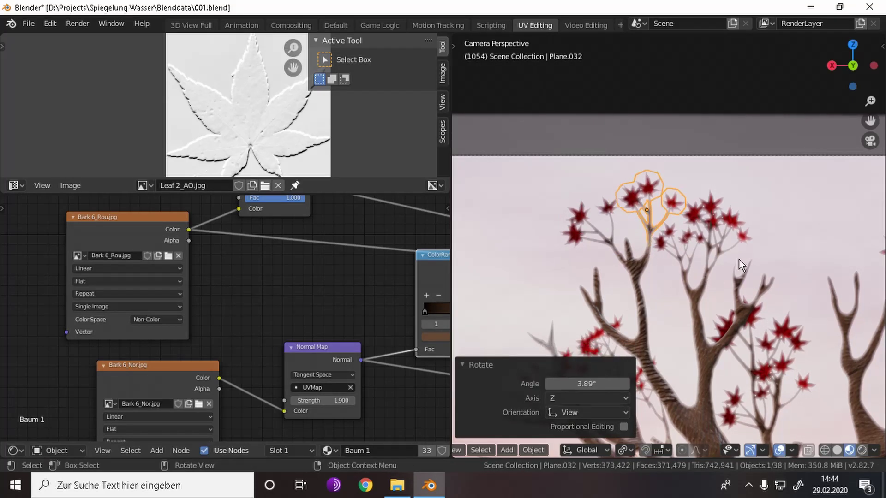
pyautogui.press('r')
pyautogui.press('z')
pyautogui.click(701, 229)
pyautogui.press('r')
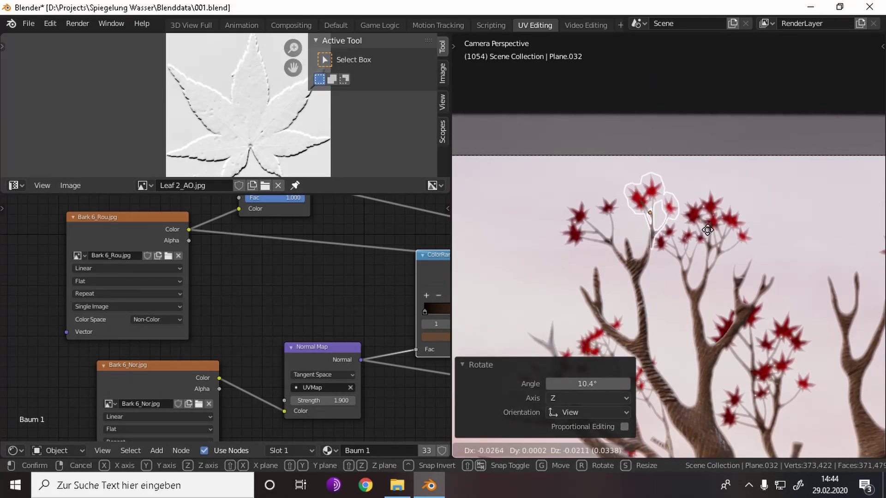
pyautogui.rightClick(706, 229)
# - Duplicate another leaf sprig, then rotate and resize it onto the branch
pyautogui.hotkey('shift', 'd')
pyautogui.click(678, 239)
pyautogui.press('r')
pyautogui.press('s')
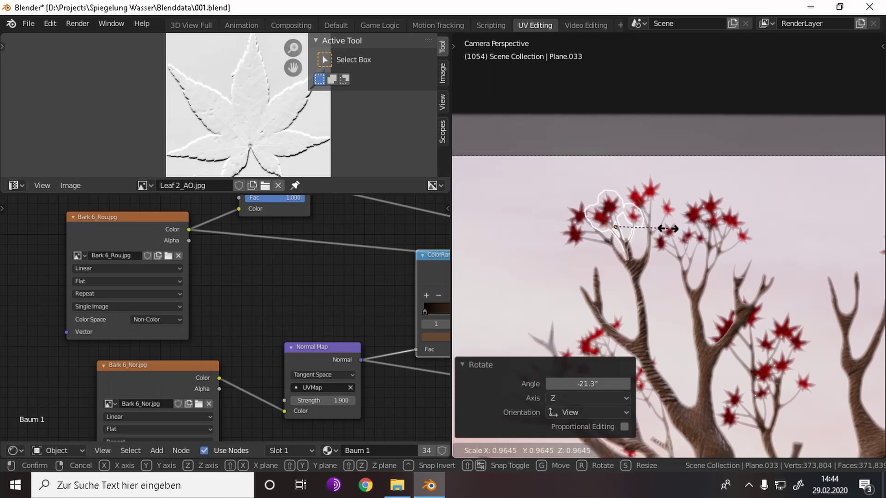
pyautogui.click(667, 220)
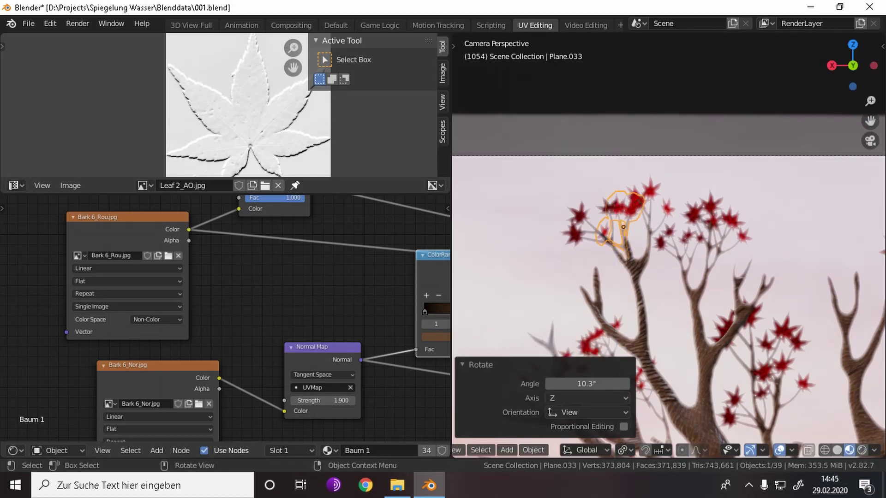
pyautogui.press('r')
pyautogui.click(714, 351)
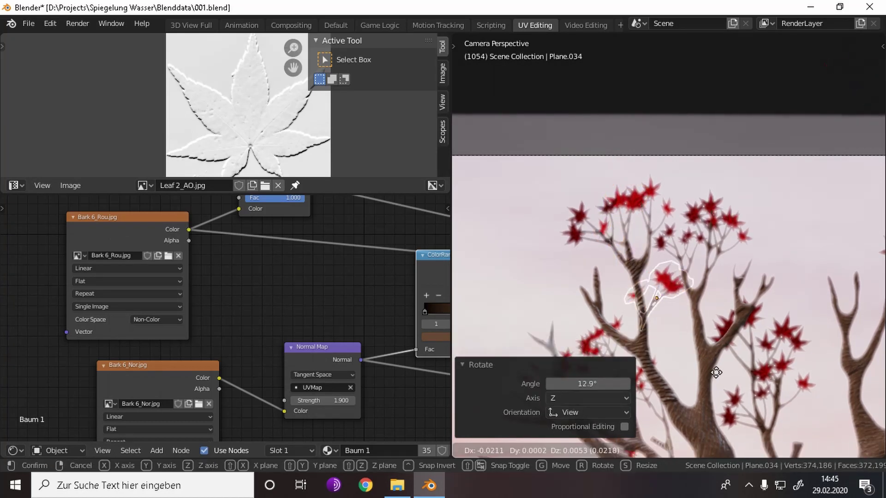
# - Move the last copy up and right, enlarge it slightly, and preview in Rendered shading
pyautogui.press('g')
pyautogui.press('r')
pyautogui.click(677, 295)
pyautogui.press('g')
pyautogui.click(711, 313)
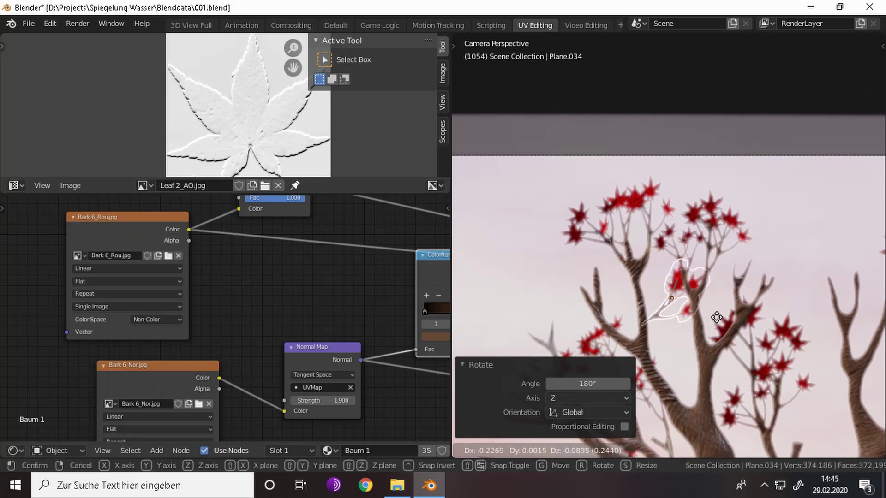
pyautogui.press('s')
pyautogui.scroll(-5, 738, 315)
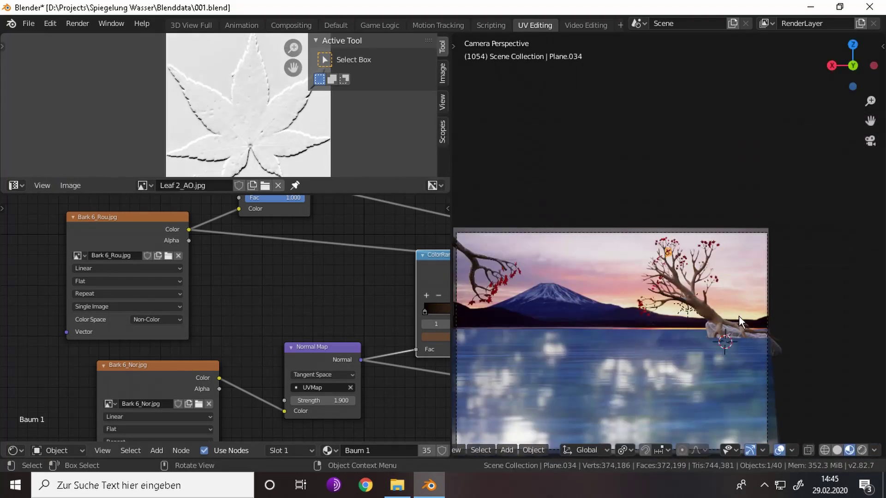
pyautogui.click(861, 450)
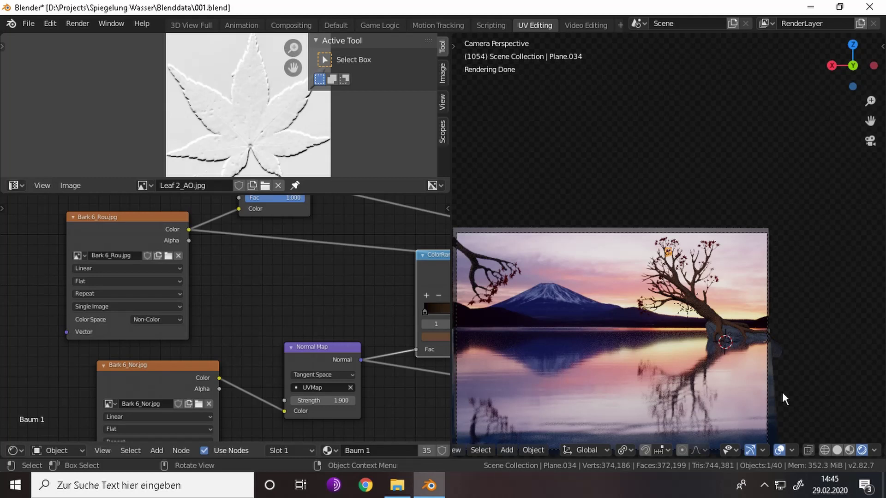
# - Return to Material Preview, then rotate, resize and duplicate an upper-branch leaf cluster
pyautogui.click(849, 450)
pyautogui.scroll(6, 793, 338)
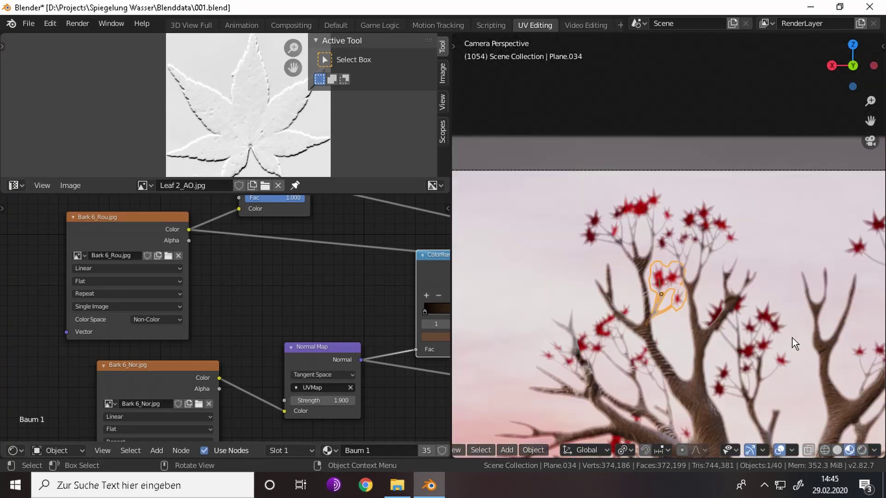
pyautogui.press('r')
pyautogui.click(711, 297)
pyautogui.press('s')
pyautogui.click(701, 277)
pyautogui.hotkey('shift', 'd')
pyautogui.press('r')
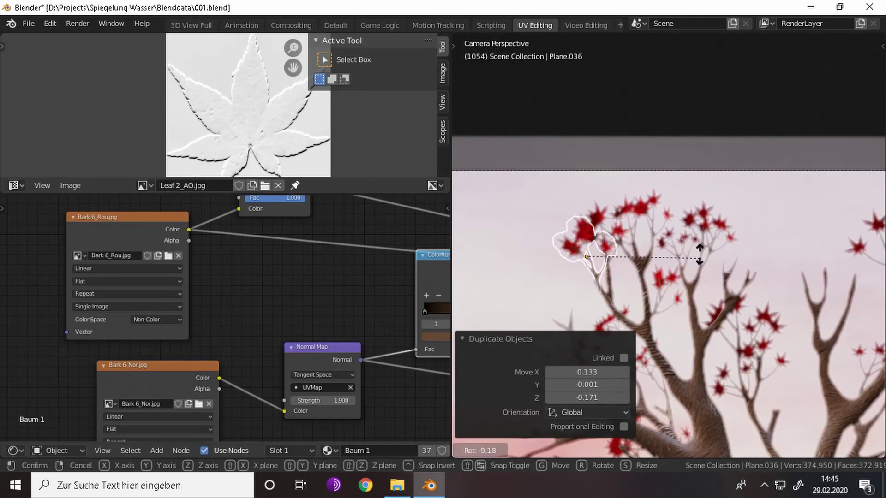
pyautogui.click(691, 256)
# - Duplicate another leaf cluster and move the rotated copy up and to the left
pyautogui.scroll(-3, 673, 277)
pyautogui.scroll(-2, 676, 332)
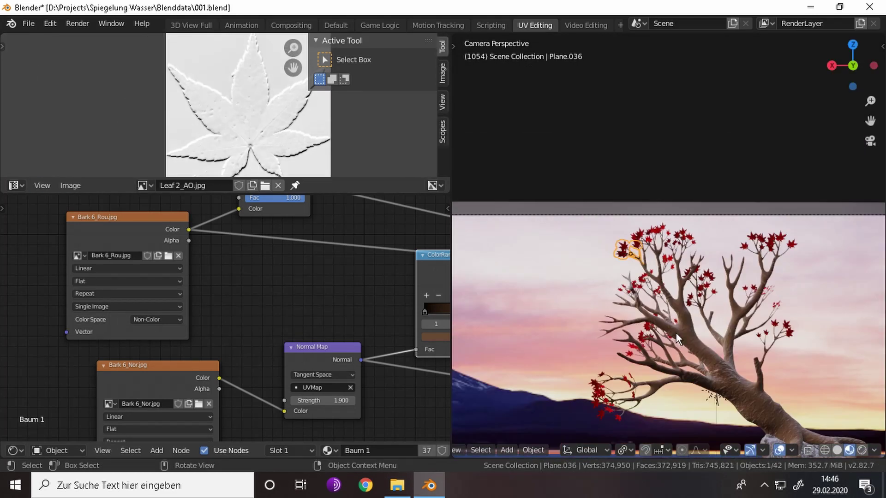
pyautogui.scroll(2, 624, 267)
pyautogui.scroll(1, 690, 249)
pyautogui.scroll(1, 694, 245)
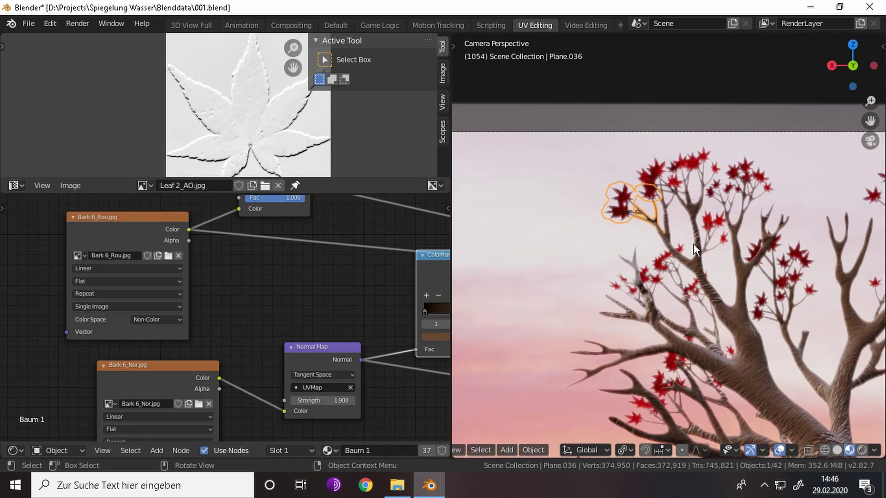
pyautogui.scroll(-2, 706, 287)
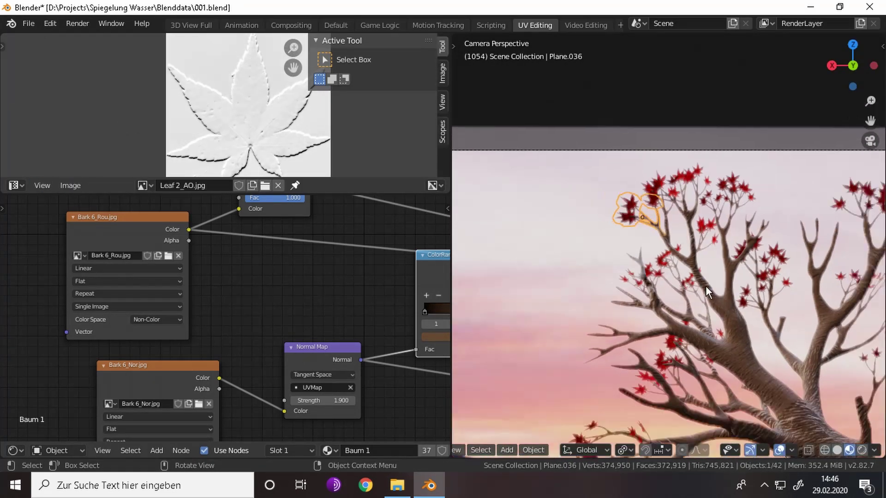
pyautogui.scroll(-2, 706, 287)
pyautogui.scroll(3, 710, 310)
pyautogui.click(707, 224)
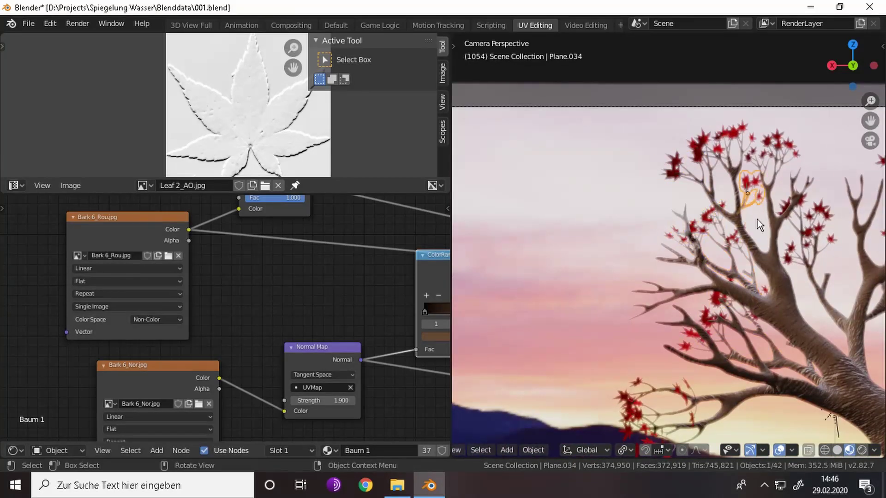
pyautogui.hotkey('shift', 'd')
pyautogui.press('r')
pyautogui.press('g')
pyautogui.click(718, 231)
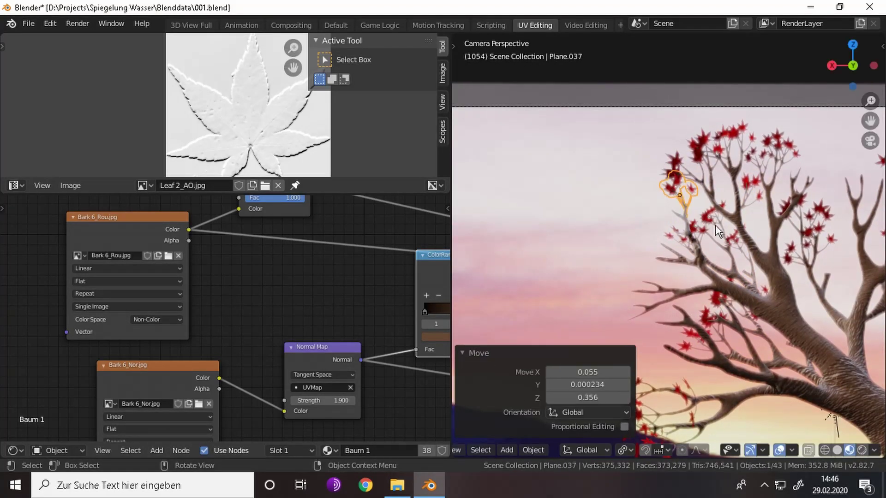
# - Add another slightly rotated cluster copy further left on the branch
pyautogui.hotkey('shift', 'd')
pyautogui.click(660, 233)
pyautogui.press('r')
pyautogui.click(689, 225)
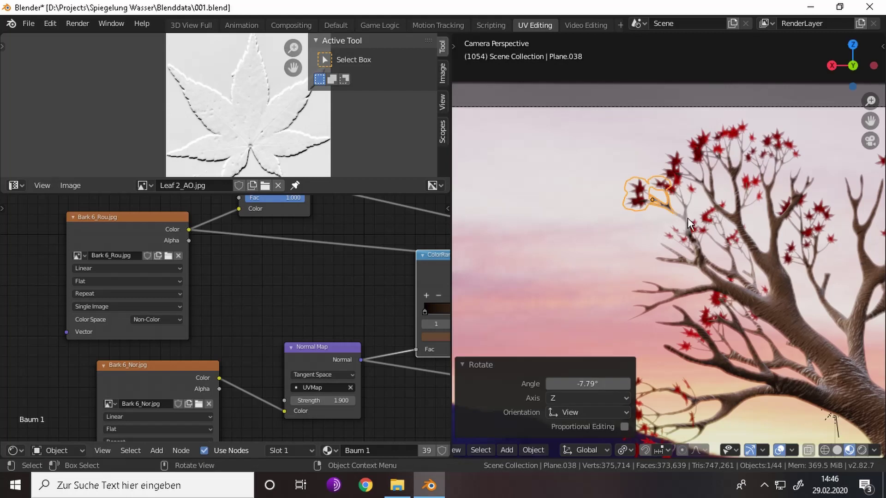
pyautogui.press('g')
pyautogui.click(691, 221)
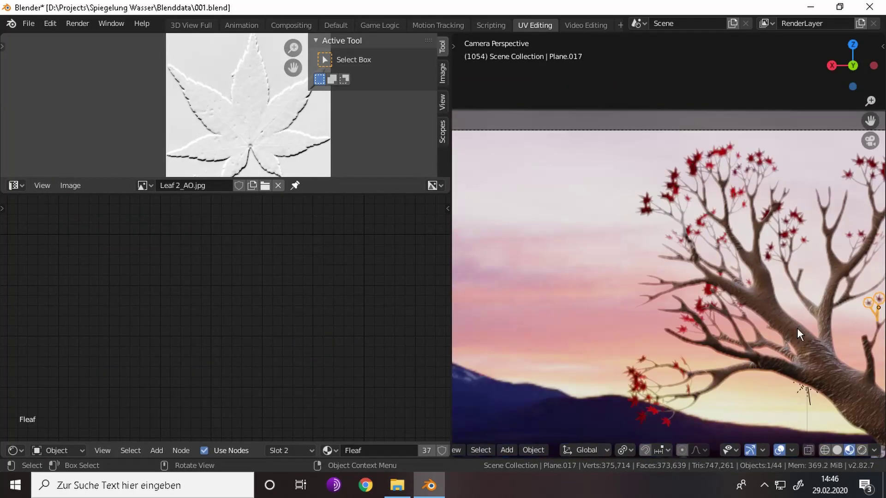
# - Duplicate a lower leaf cluster and place the rotated copy on the left branch
pyautogui.click(678, 209)
pyautogui.hotkey('shift', 'd')
pyautogui.press('r')
pyautogui.click(599, 258)
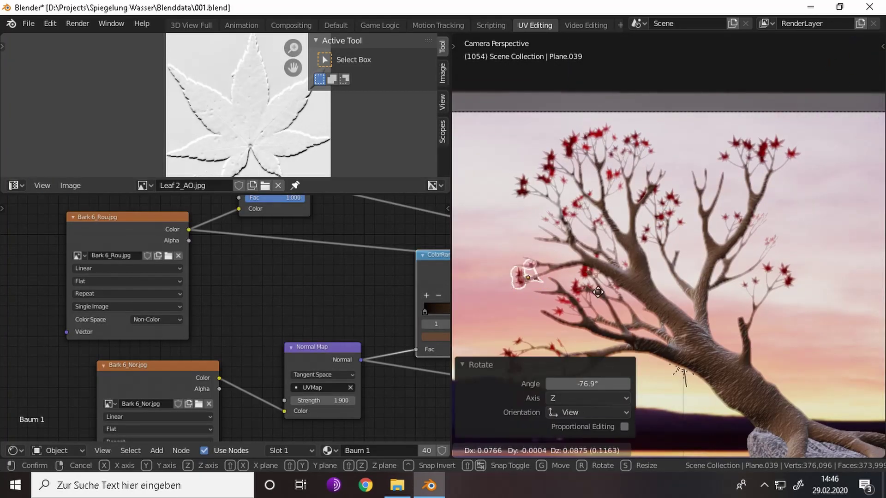
pyautogui.press('g')
pyautogui.click(585, 261)
# - Add a second copy lower down the left branch, then preview in Rendered shading
pyautogui.hotkey('shift', 'd')
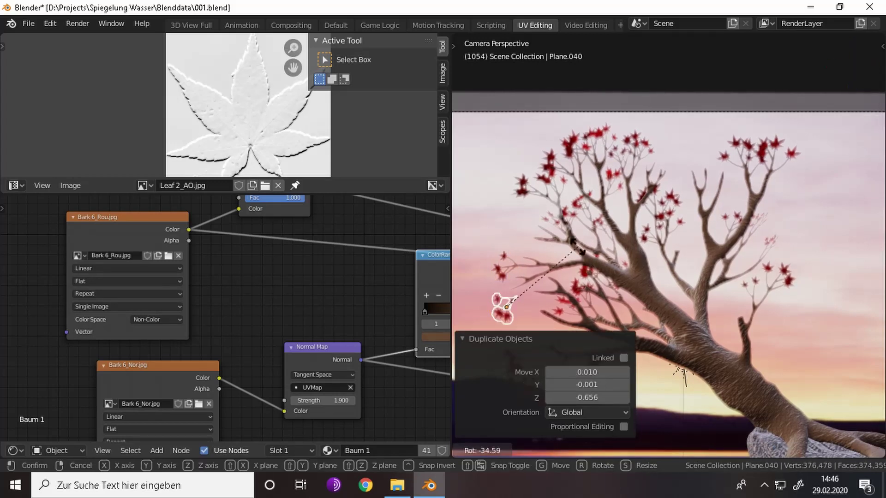
pyautogui.press('r')
pyautogui.click(585, 263)
pyautogui.press('g')
pyautogui.click(587, 264)
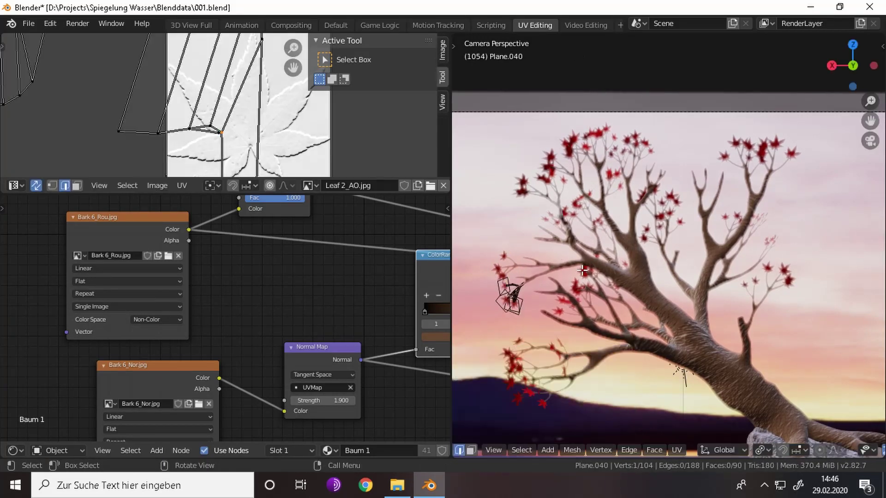
pyautogui.scroll(-3, 782, 270)
pyautogui.click(862, 450)
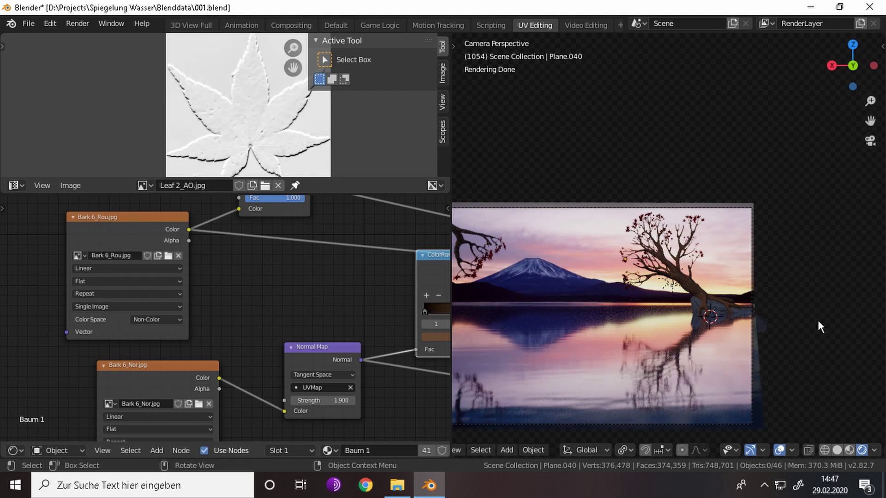
# - Return to Material Preview, then duplicate and rotate a leaf on the left branch
pyautogui.click(849, 450)
pyautogui.scroll(5, 707, 292)
pyautogui.click(597, 357)
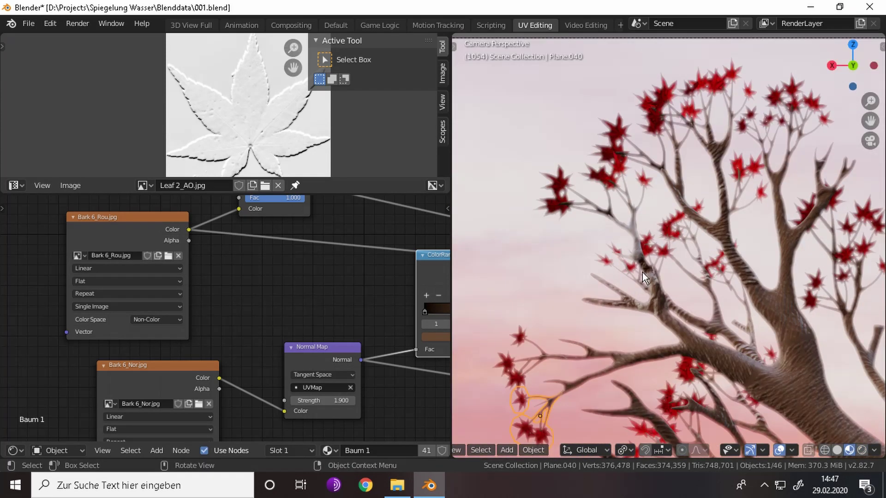
pyautogui.scroll(-3, 642, 277)
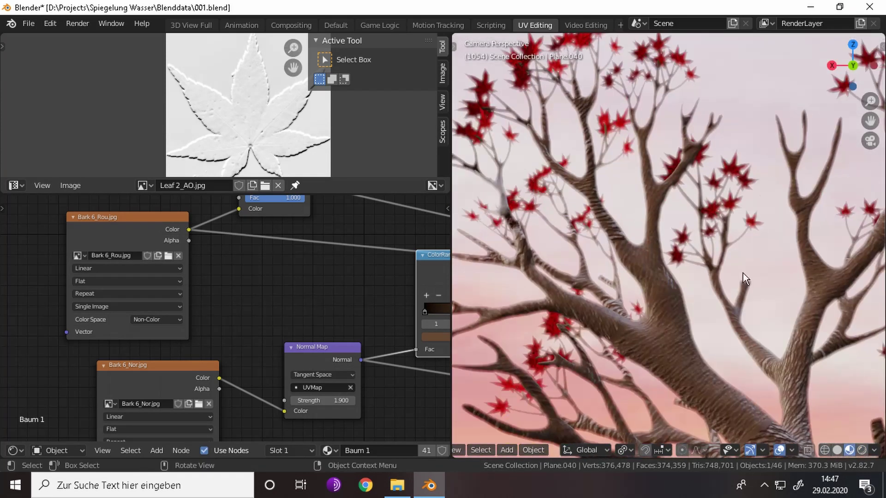
pyautogui.hotkey('shift', 'd')
pyautogui.rightClick(771, 337)
pyautogui.press('r')
pyautogui.click(567, 162)
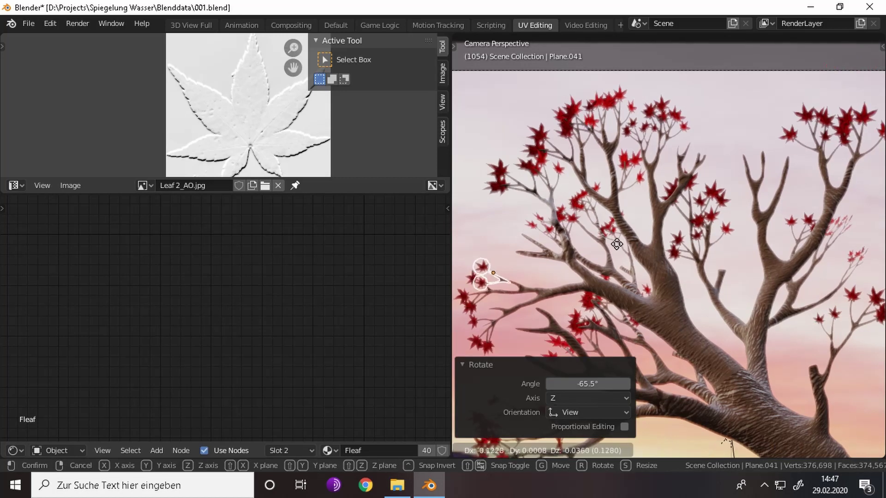
# - Add two more leaf copies, shrinking one and nudging it higher on the branch
pyautogui.hotkey('shift', 'd')
pyautogui.click(701, 270)
pyautogui.hotkey('shift', 'd')
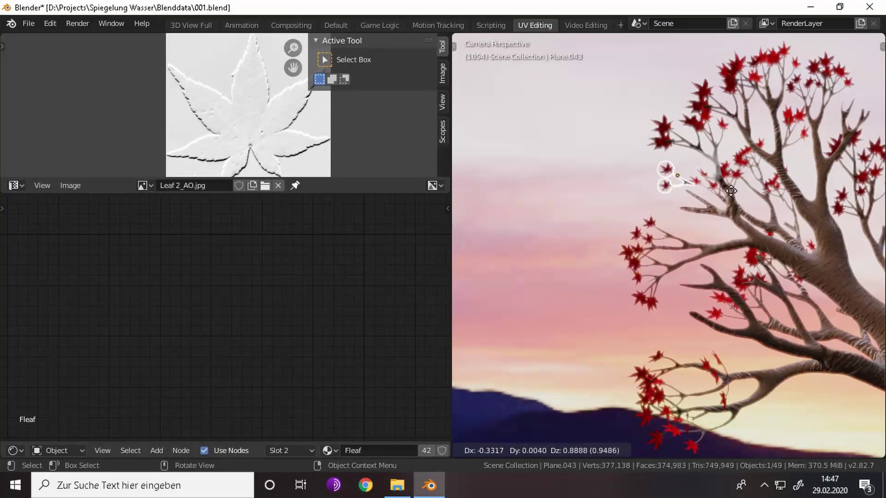
pyautogui.click(727, 196)
pyautogui.press('s')
pyautogui.press('r')
pyautogui.rightClick(742, 206)
pyautogui.press('g')
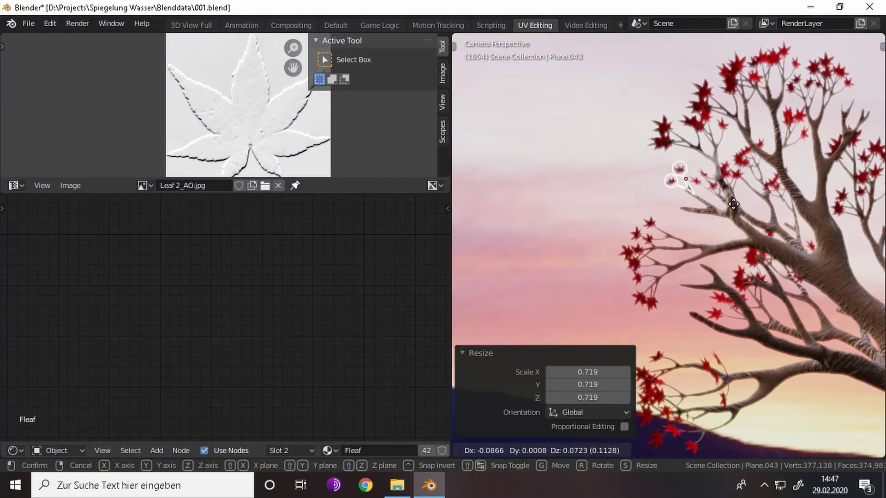
pyautogui.click(760, 220)
# - Rotate and move a branch leaf, then add an enlarged, slightly rotated copy up-left
pyautogui.press('r')
pyautogui.click(731, 215)
pyautogui.press('g')
pyautogui.click(660, 226)
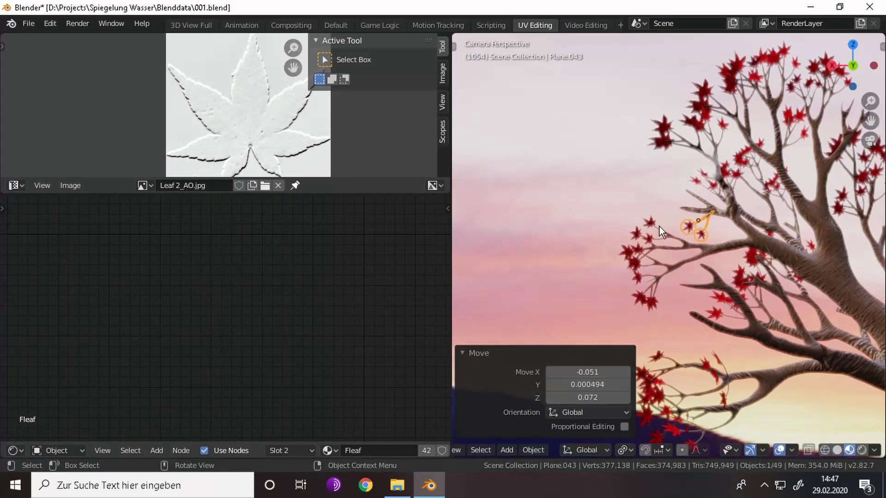
pyautogui.hotkey('shift', 'd')
pyautogui.click(728, 203)
pyautogui.click(727, 221)
pyautogui.press('r')
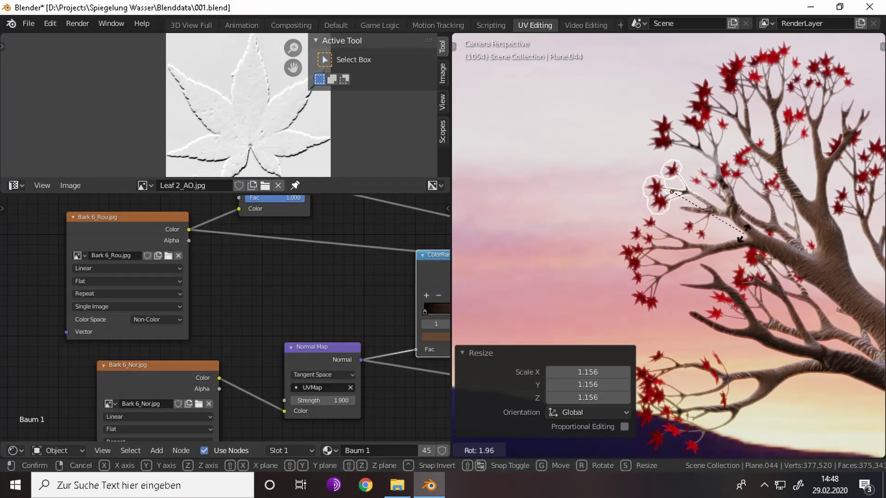
pyautogui.click(725, 240)
# - Duplicate the enlarged leaf and flip the copy 180° around the X axis
pyautogui.hotkey('shift', 'd')
pyautogui.click(724, 259)
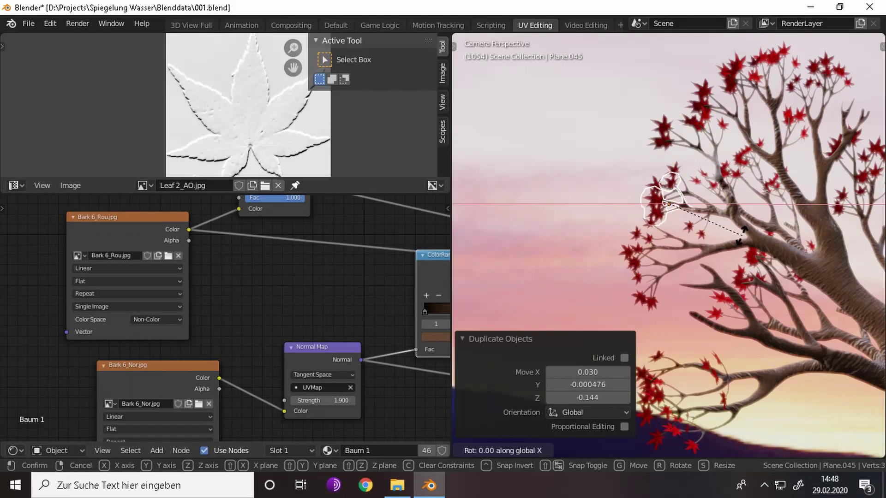
pyautogui.write('180')
pyautogui.press('Return')
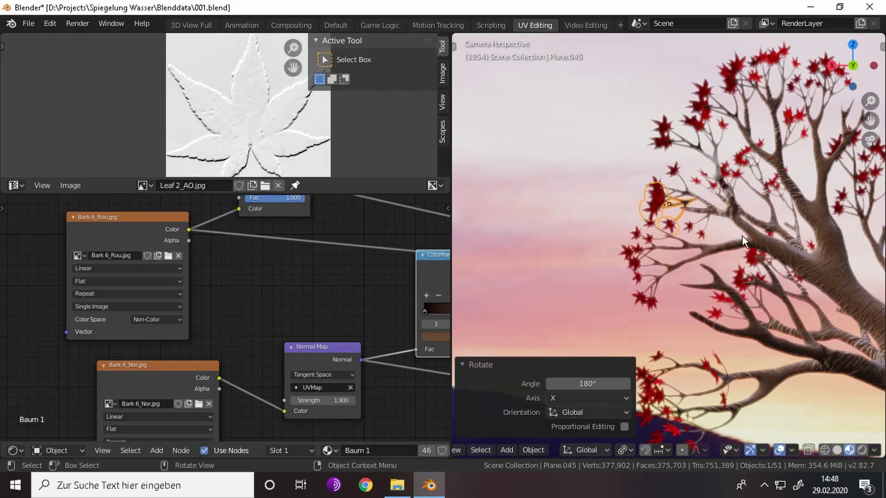
pyautogui.press('r')
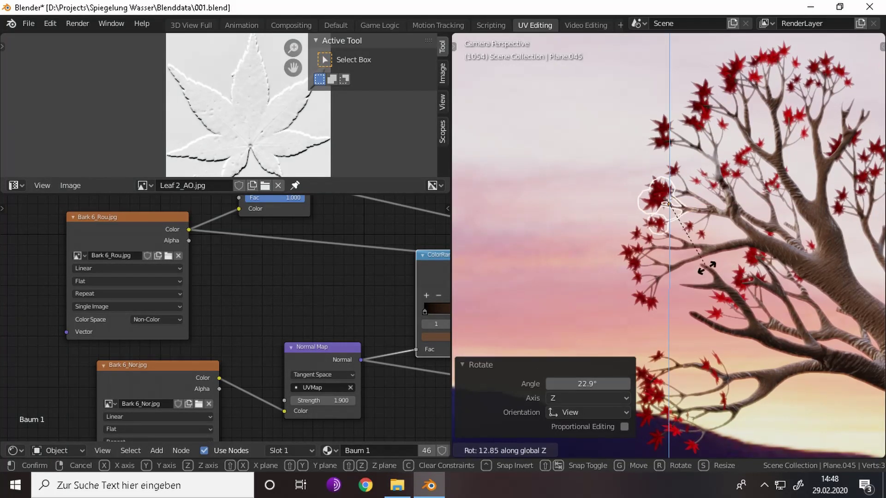
pyautogui.click(753, 253)
pyautogui.scroll(1, 692, 256)
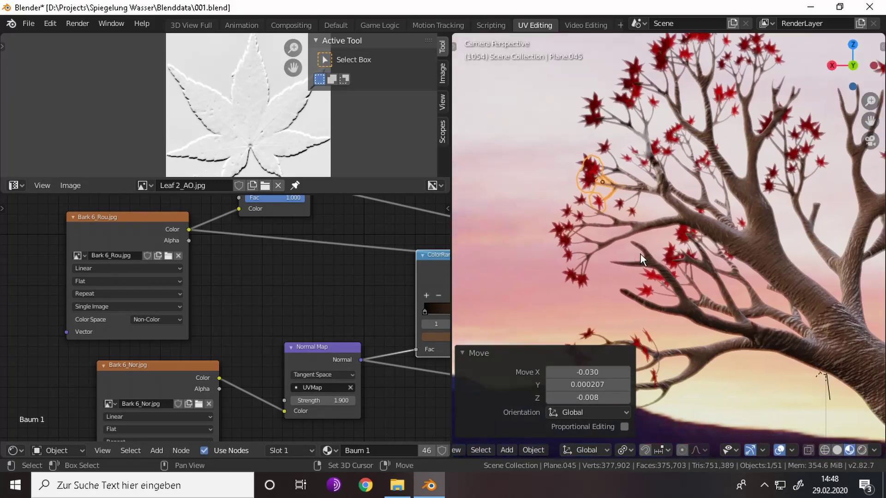
# - Rotate the flipped copy, add one more rotated leaf copy, then deselect everything
pyautogui.press('r')
pyautogui.click(673, 323)
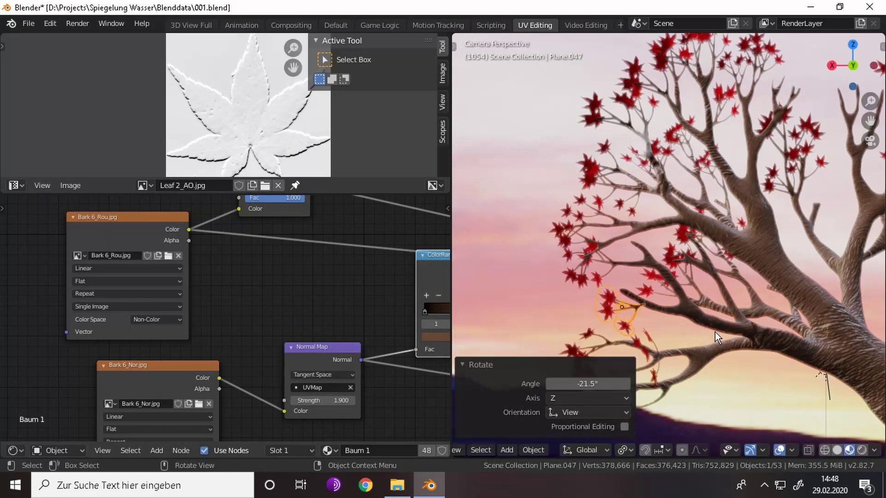
pyautogui.hotkey('shift', 'd')
pyautogui.press('r')
pyautogui.click(695, 300)
pyautogui.press('s')
pyautogui.press('Escape')
pyautogui.scroll(-5, 864, 287)
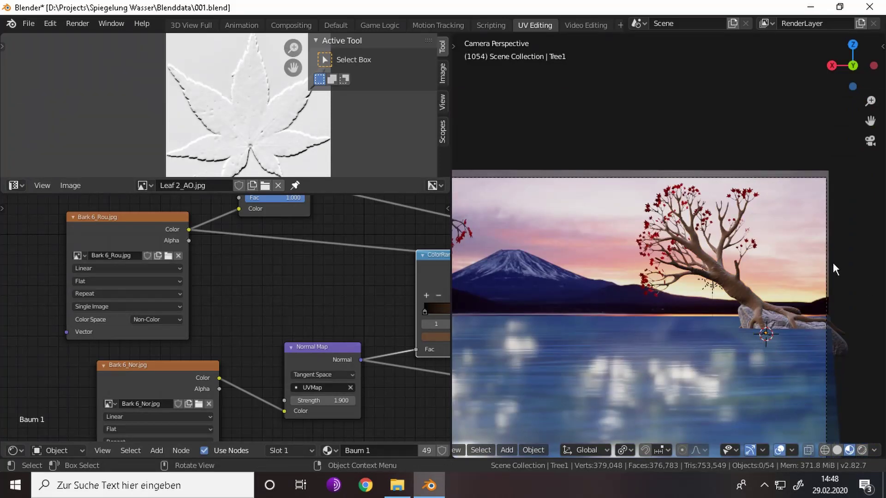
# - Try a duplicate of a lower-left leaf shrunk to about a third, then delete it
pyautogui.scroll(5, 738, 300)
pyautogui.click(655, 356)
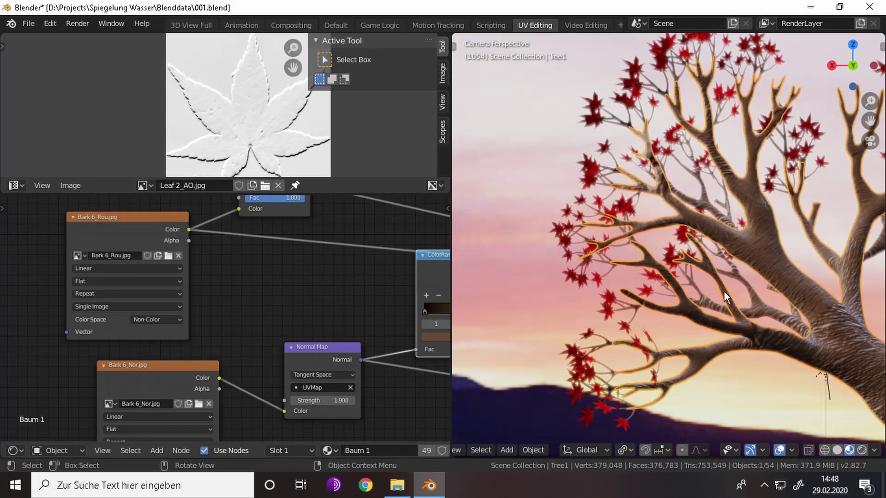
pyautogui.hotkey('shift', 'd')
pyautogui.click(747, 293)
pyautogui.press('s')
pyautogui.click(692, 296)
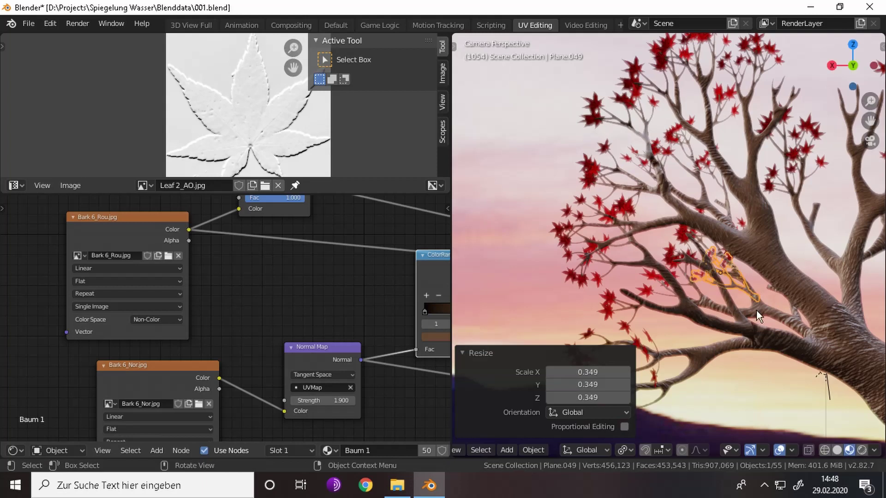
pyautogui.press('g')
pyautogui.press('Escape')
pyautogui.press('Delete')
# - Duplicate a leaf cluster, then rotate and move the copy onto the tree
pyautogui.scroll(-3, 663, 300)
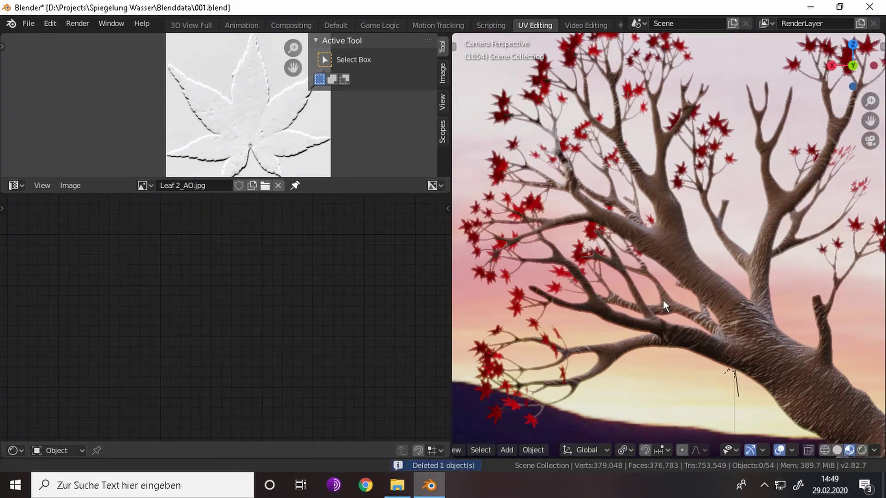
pyautogui.scroll(-3, 676, 286)
pyautogui.hotkey('shift', 'd')
pyautogui.click(763, 261)
pyautogui.press('r')
pyautogui.click(762, 311)
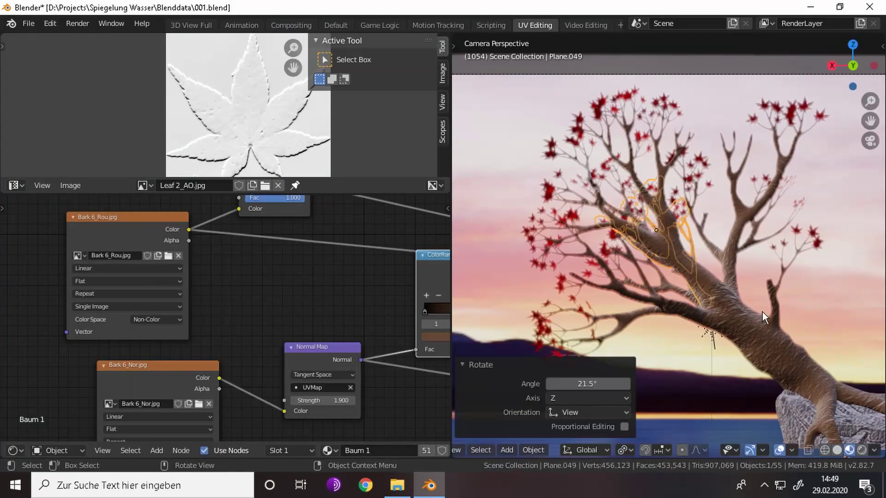
pyautogui.press('g')
pyautogui.press('r')
pyautogui.click(766, 298)
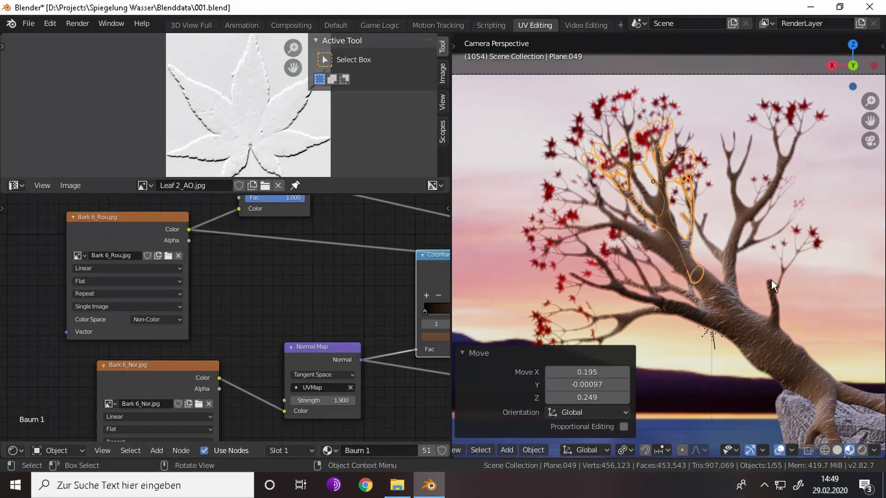
# - Add another leaf-branch copy, moved down-left, rotated and slightly enlarged
pyautogui.hotkey('shift', 'd')
pyautogui.click(776, 272)
pyautogui.press('g')
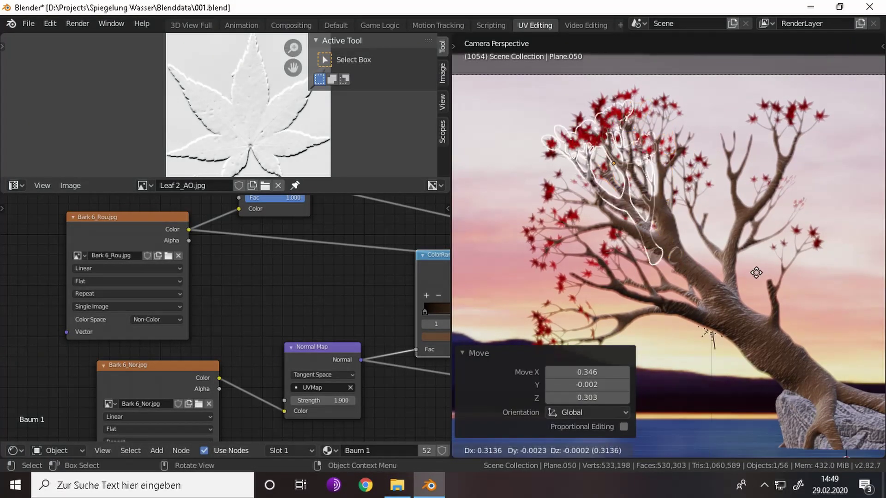
pyautogui.click(725, 214)
pyautogui.press('r')
pyautogui.click(733, 252)
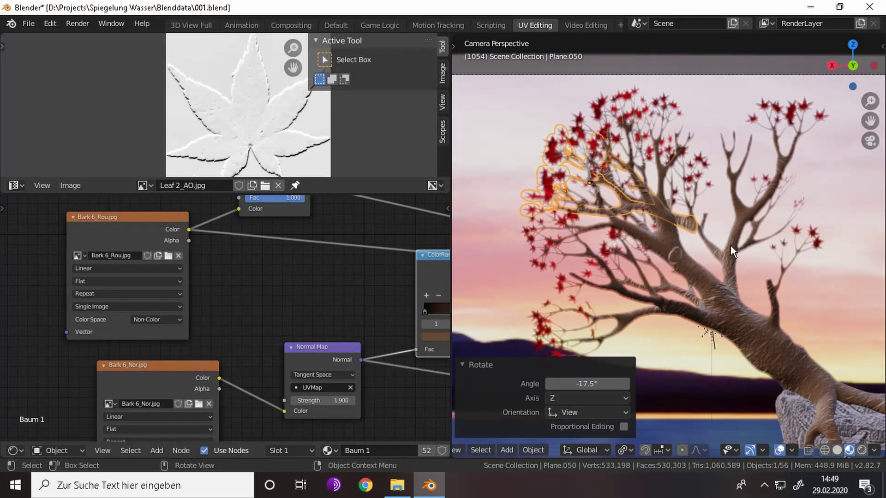
pyautogui.press('g')
pyautogui.click(743, 322)
pyautogui.press('s')
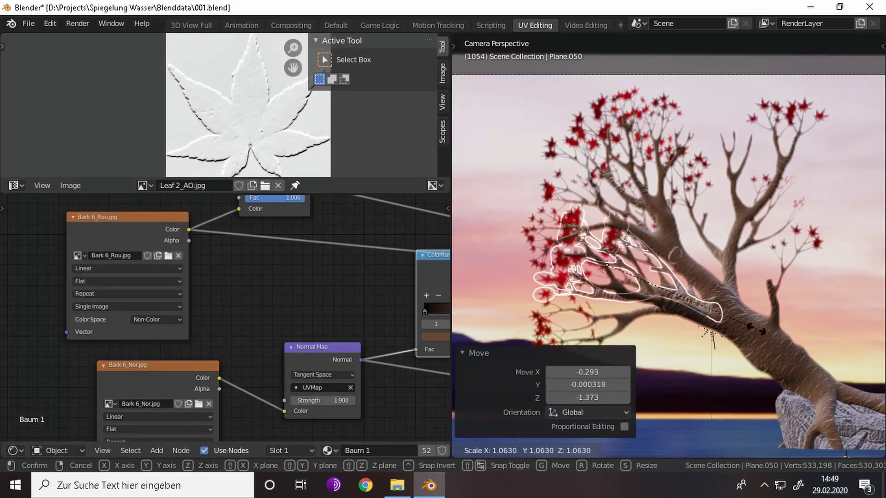
pyautogui.scroll(3, 682, 259)
pyautogui.click(682, 258)
# - Briefly enter and leave Edit Mode, then select the leafy twig by the trunk
pyautogui.press('Tab')
pyautogui.scroll(3, 682, 258)
pyautogui.moveTo(682, 258); pyautogui.dragTo(747, 305, button='middle')
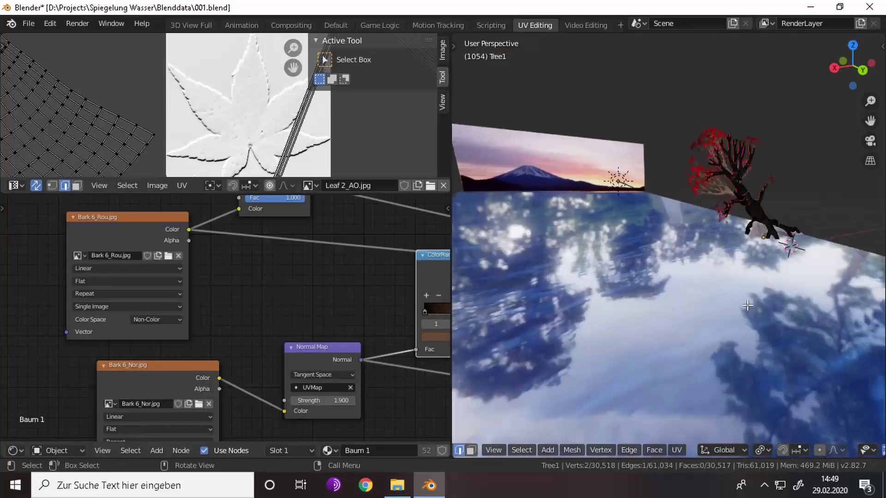
pyautogui.press('Tab')
pyautogui.scroll(3, 692, 277)
pyautogui.scroll(3, 645, 268)
pyautogui.click(621, 256)
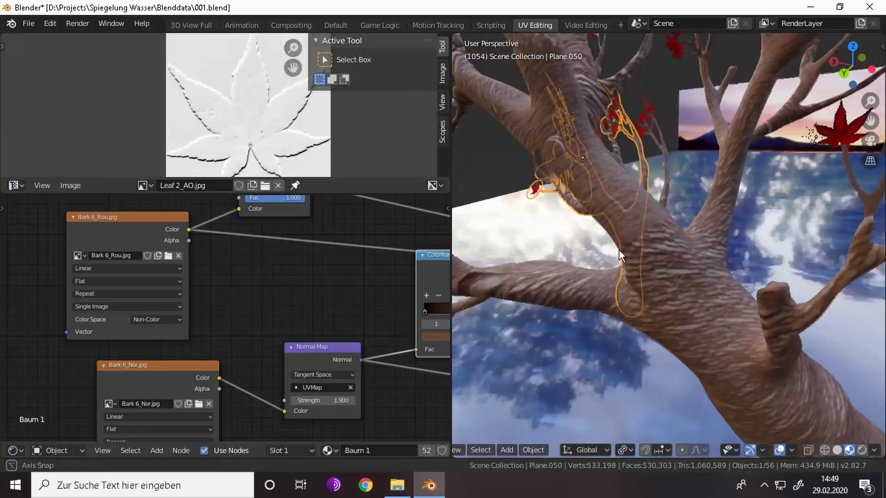
pyautogui.scroll(2, 620, 256)
# - Edit leaf mesh Plane.049, delete its selected vertices, then undo the deletion
pyautogui.press('Tab')
pyautogui.press('Tab')
pyautogui.click(526, 170)
pyautogui.press('Tab')
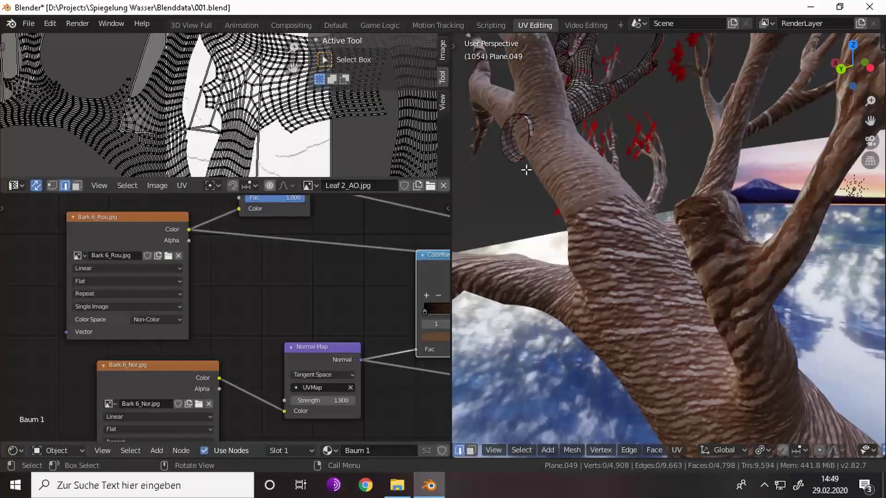
pyautogui.moveTo(531, 127)
pyautogui.mouseDown(button='middle')
pyautogui.moveTo(502, 155)
pyautogui.moveTo(786, 166)
pyautogui.mouseUp(button='middle')
pyautogui.press('x')
pyautogui.click(530, 155)
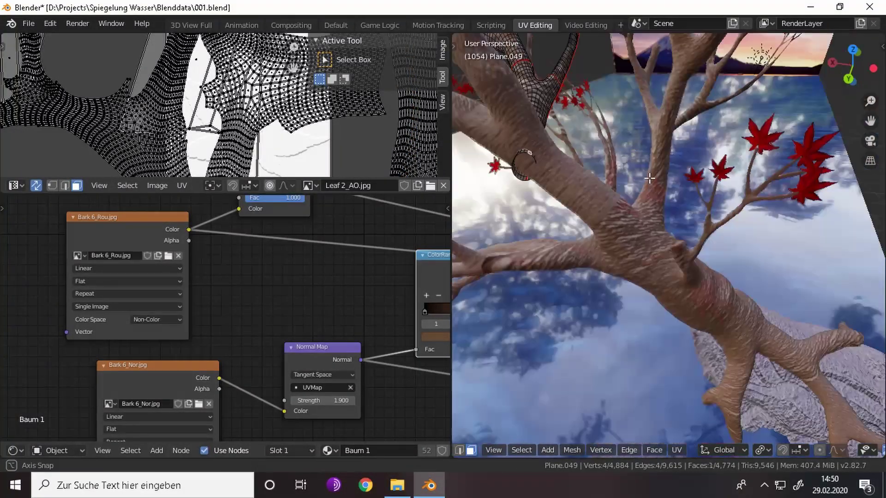
pyautogui.hotkey('ctrl', 'z')
# - Dismiss the delete options without deleting, leave Edit Mode and view through the camera
pyautogui.press('x')
pyautogui.press('Escape')
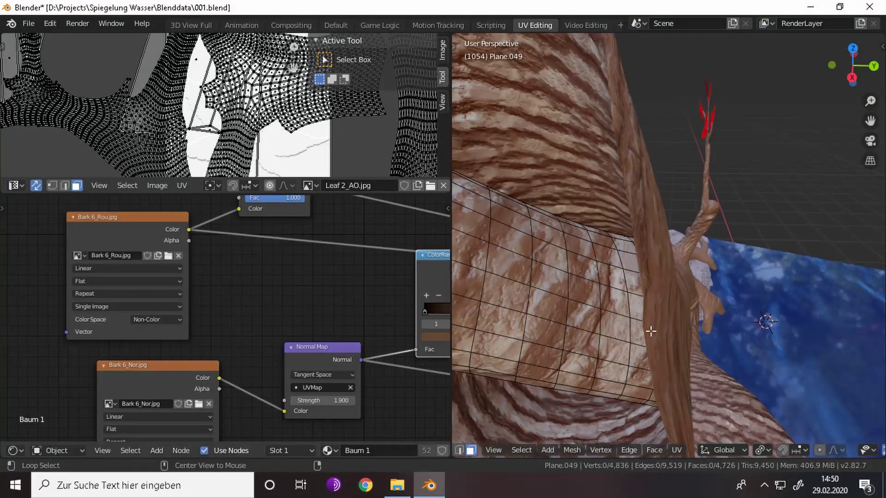
pyautogui.press('x')
pyautogui.click(638, 331)
pyautogui.press('Tab')
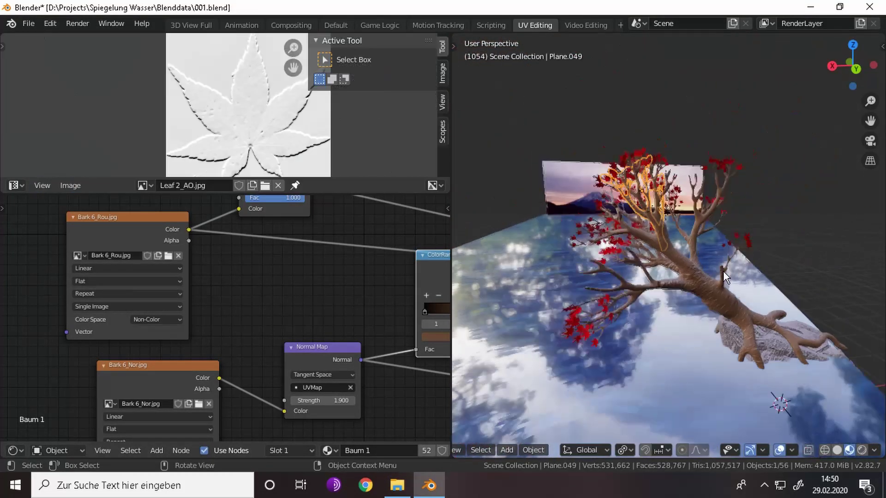
pyautogui.press('KP_0')
pyautogui.scroll(2, 724, 272)
# - Duplicate a leaf sprig and shrink the copy
pyautogui.click(698, 234)
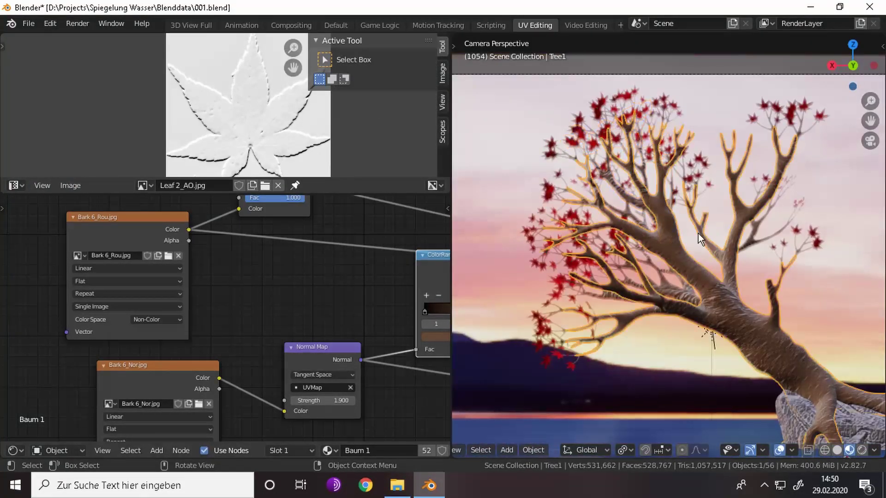
pyautogui.hotkey('shift', 'd')
pyautogui.click(779, 265)
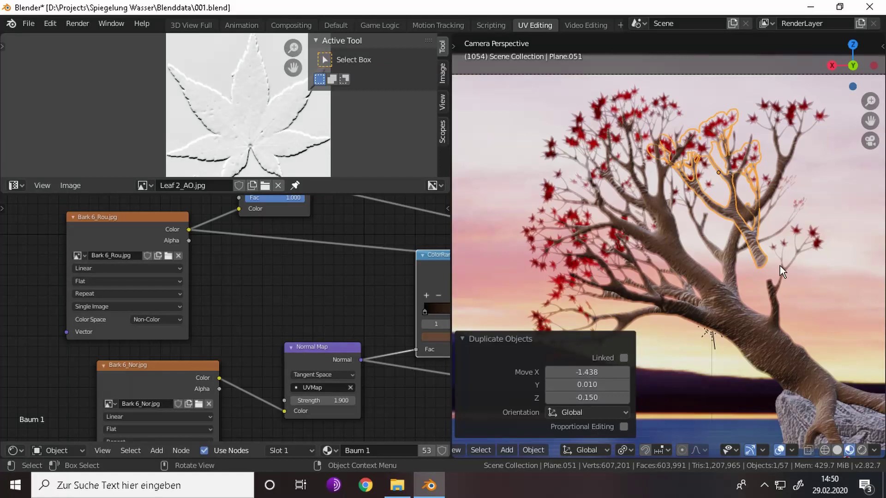
pyautogui.press('s')
pyautogui.press('y')
pyautogui.press('y')
pyautogui.click(815, 273)
# - Rotate the smaller sprig copy and move it onto an upper branch
pyautogui.press('r')
pyautogui.click(784, 259)
pyautogui.press('s')
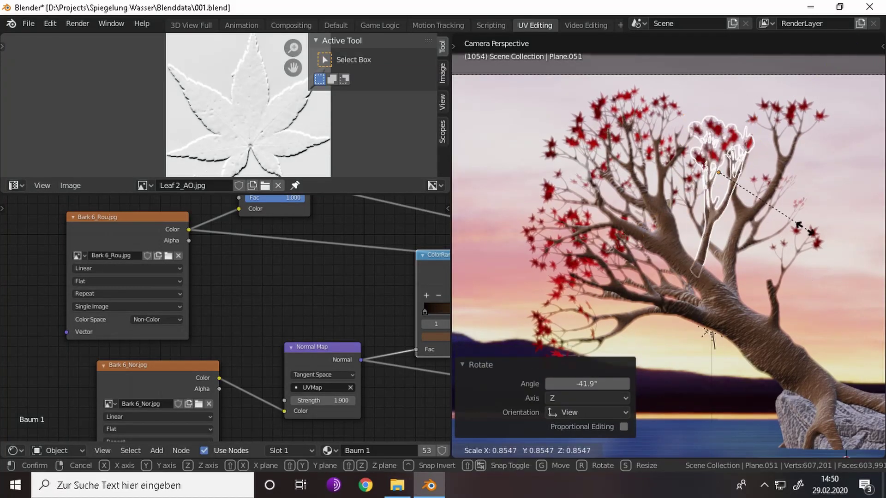
pyautogui.click(757, 243)
pyautogui.press('r')
pyautogui.click(782, 203)
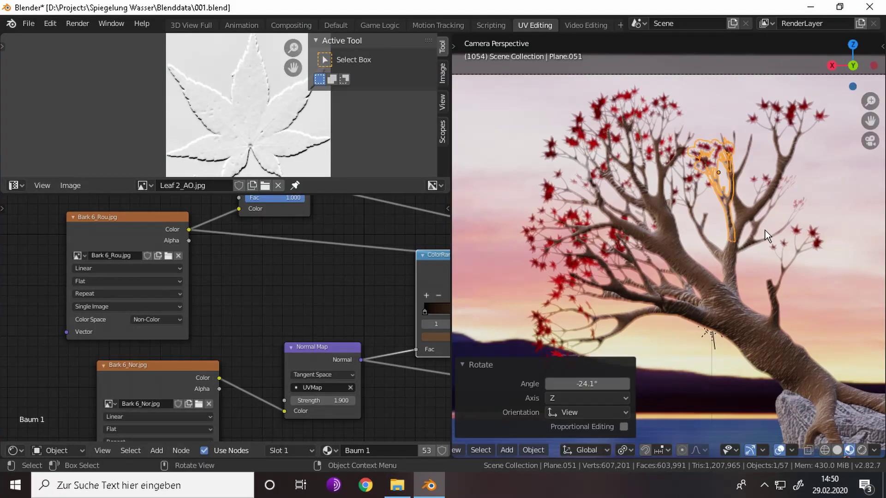
pyautogui.moveTo(764, 231); pyautogui.dragTo(838, 240, button='middle')
pyautogui.press('r')
pyautogui.press('KP_Decimal')
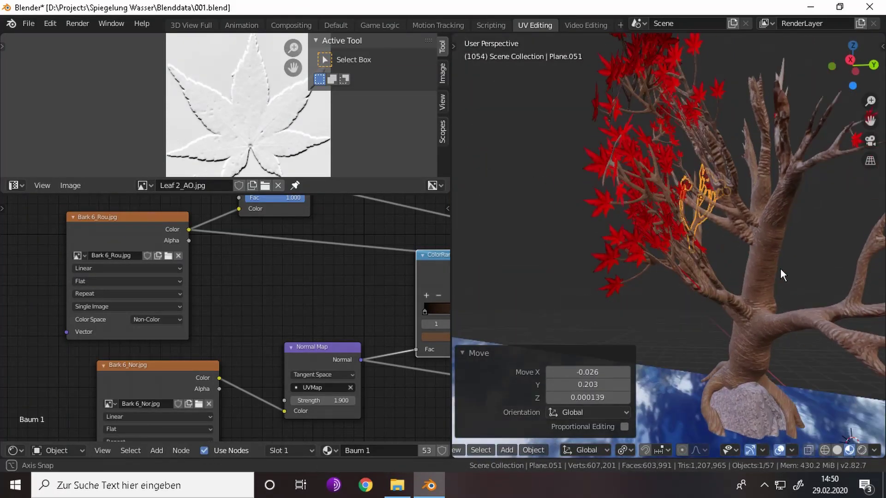
pyautogui.press('g')
pyautogui.click(810, 249)
# - In camera view, re-rotate and move the sprig, undoing and redoing attempts
pyautogui.press('KP_0')
pyautogui.press('r')
pyautogui.click(793, 247)
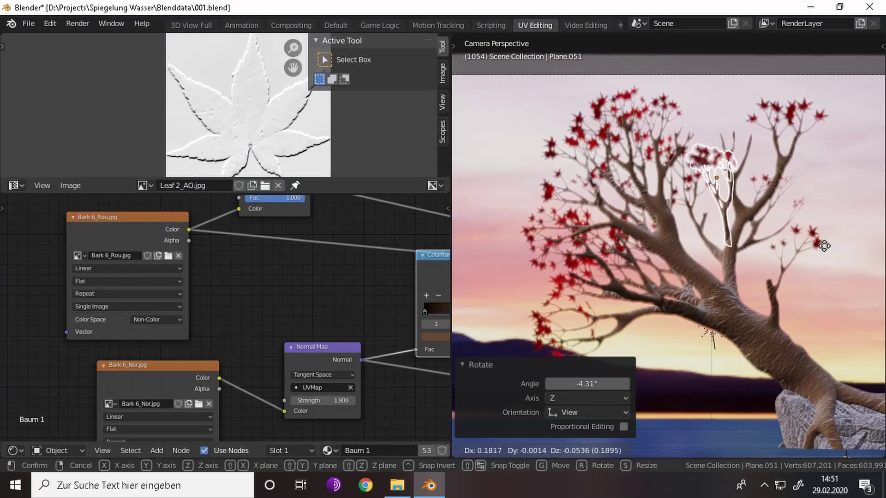
pyautogui.hotkey('ctrl', 'z')
pyautogui.hotkey('ctrl', 'z')
pyautogui.press('g')
pyautogui.click(763, 226)
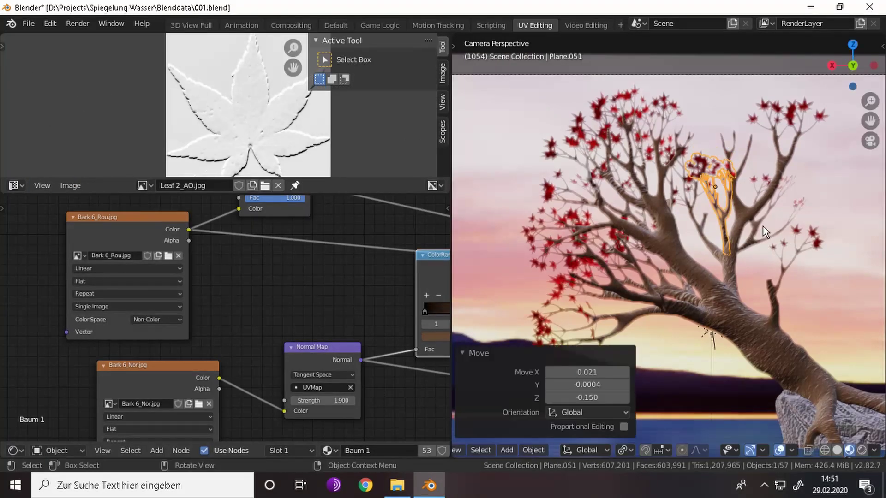
pyautogui.hotkey('ctrl', 'z')
pyautogui.hotkey('ctrl', 'z')
pyautogui.hotkey('ctrl', 'shift', 'z')
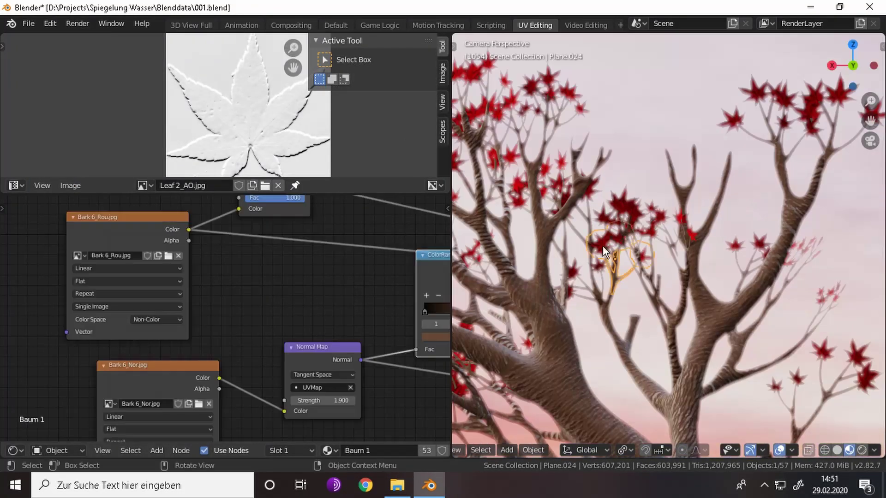
# - Rotate and move the sprig onto a branch, then place a rotated copy
pyautogui.press('r')
pyautogui.click(722, 161)
pyautogui.press('g')
pyautogui.hotkey('shift', 'd')
pyautogui.click(747, 174)
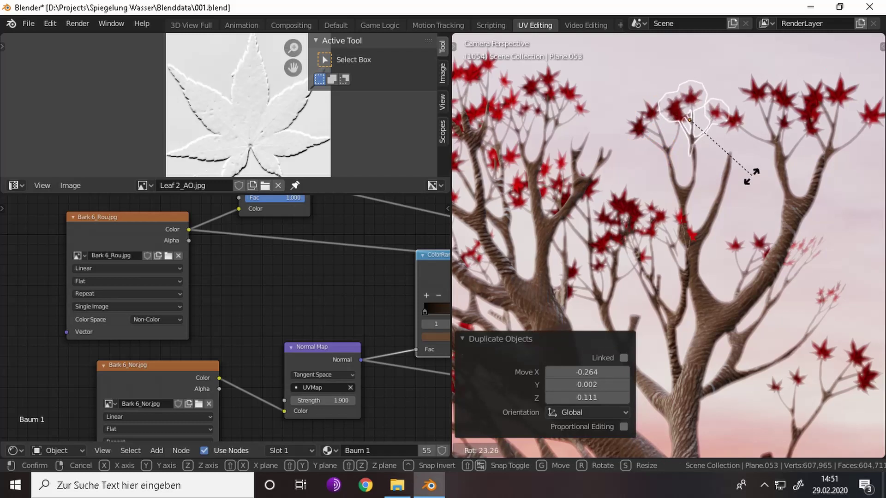
pyautogui.press('r')
pyautogui.click(695, 194)
# - Add two more rotated sprig copies on the upper branches
pyautogui.hotkey('shift', 'd')
pyautogui.click(702, 271)
pyautogui.press('r')
pyautogui.click(692, 184)
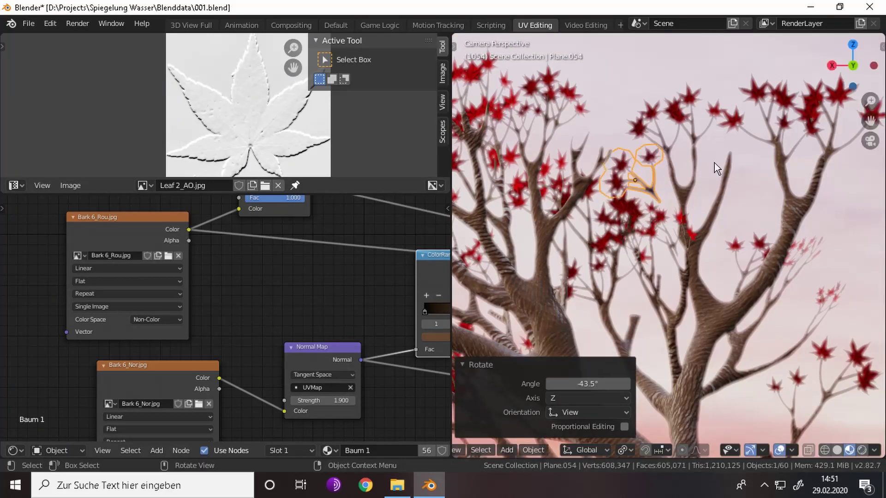
pyautogui.hotkey('shift', 'd')
pyautogui.click(786, 173)
pyautogui.press('g')
pyautogui.click(747, 277)
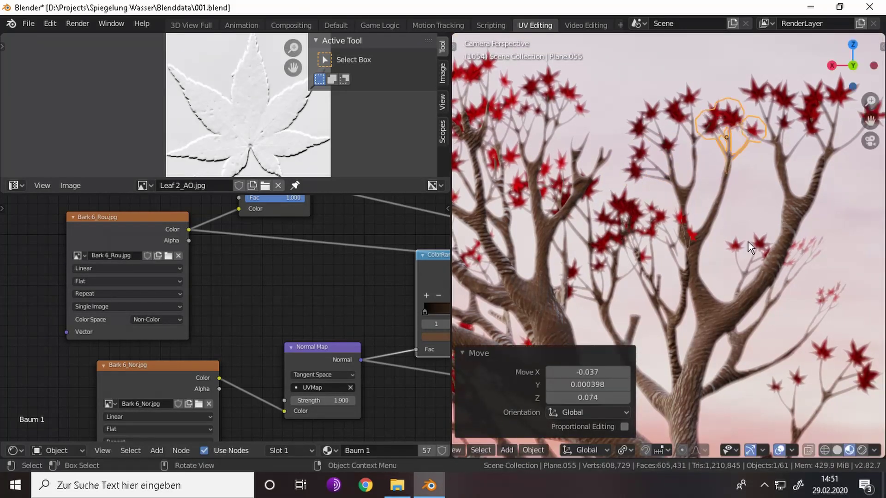
# - Place the final rotated sprig copies to fill out the crown
pyautogui.hotkey('shift', 'd')
pyautogui.click(742, 258)
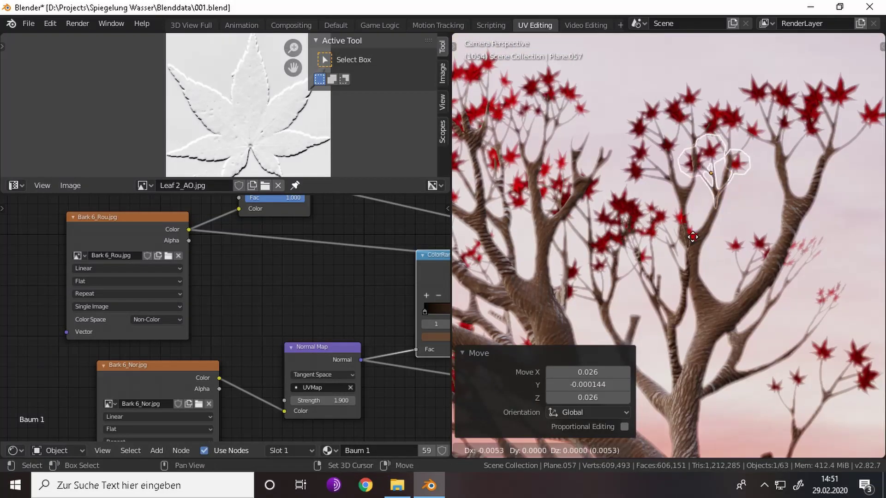
pyautogui.press('r')
pyautogui.click(741, 254)
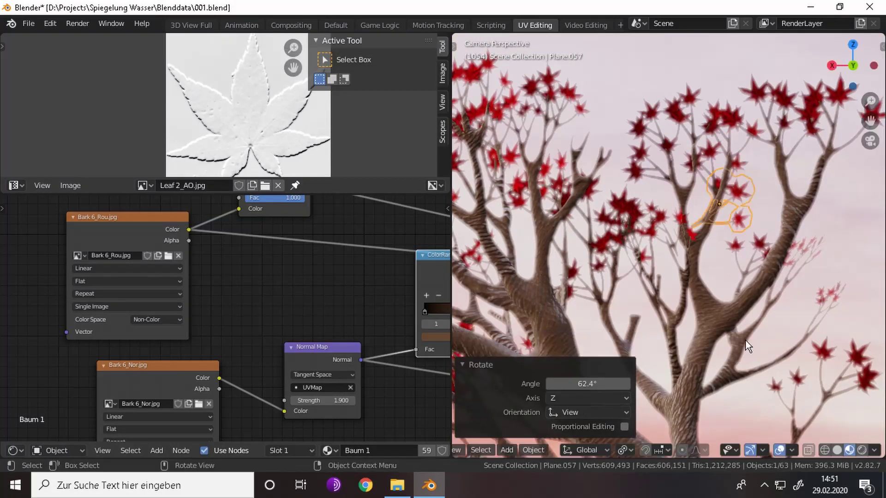
pyautogui.hotkey('shift', 'd')
pyautogui.click(751, 298)
pyautogui.scroll(-2, 744, 256)
pyautogui.scroll(-3, 752, 266)
# - Deselect everything and save the maple scene as 001.blend
pyautogui.click(759, 273)
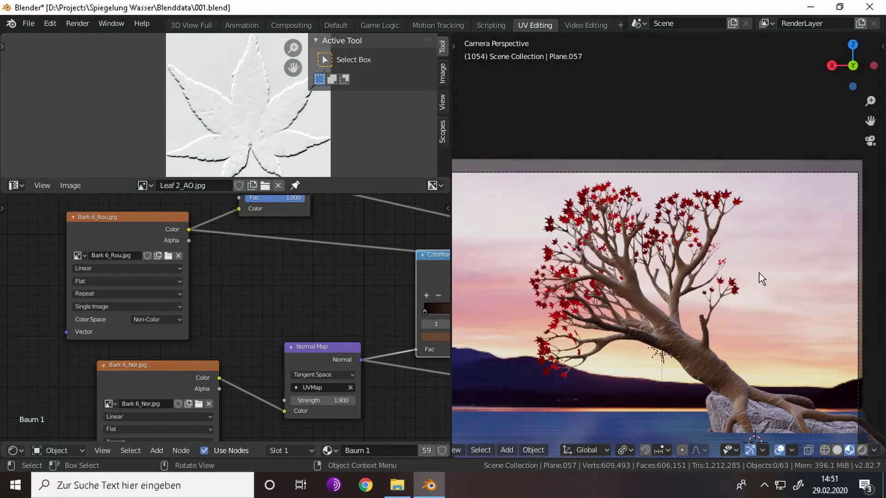
pyautogui.hotkey('ctrl', 's')
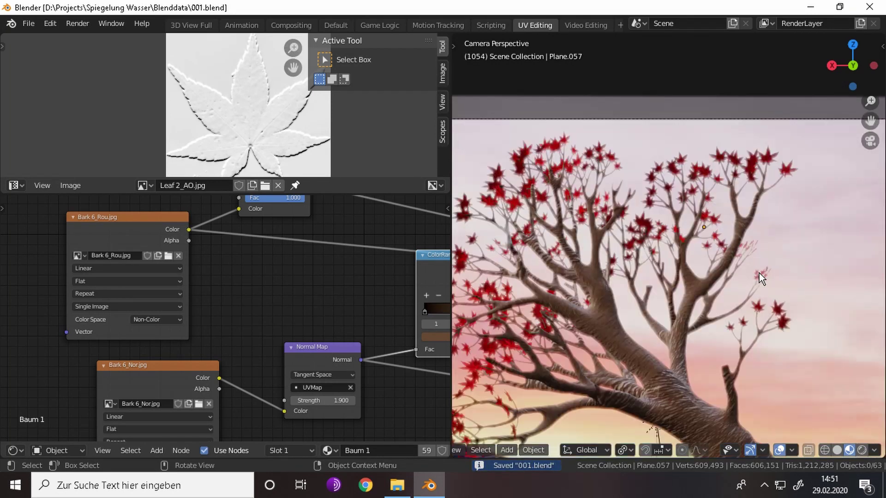
pyautogui.scroll(1, 759, 273)
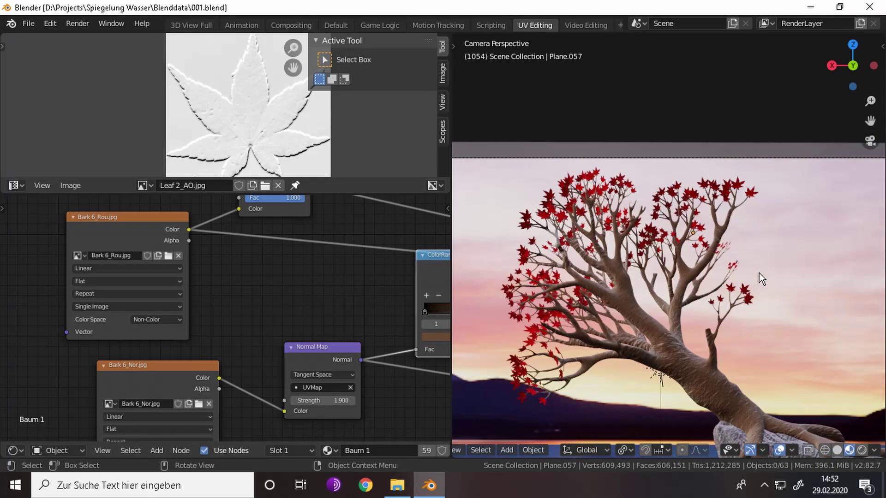
pyautogui.scroll(1, 759, 273)
pyautogui.scroll(1, 759, 273)
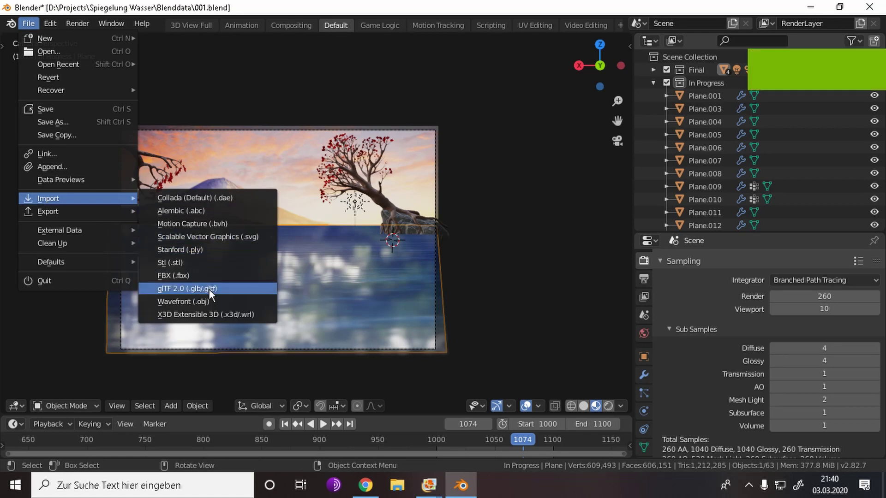
# - Import the Hummingbird Wavefront OBJ from D:\Projects\Spiegelung Wasser and inspect it
pyautogui.click(209, 301)
pyautogui.click(166, 284)
pyautogui.click(169, 63)
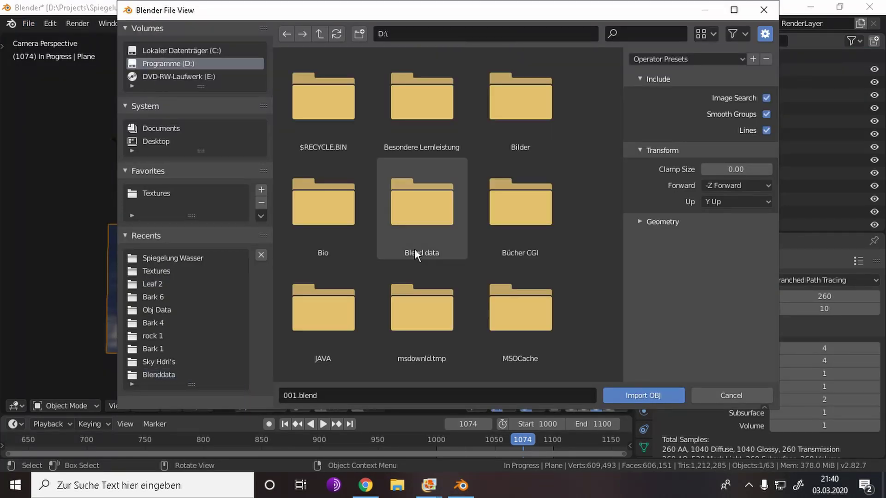
pyautogui.scroll(-8, 525, 242)
pyautogui.scroll(-1, 525, 242)
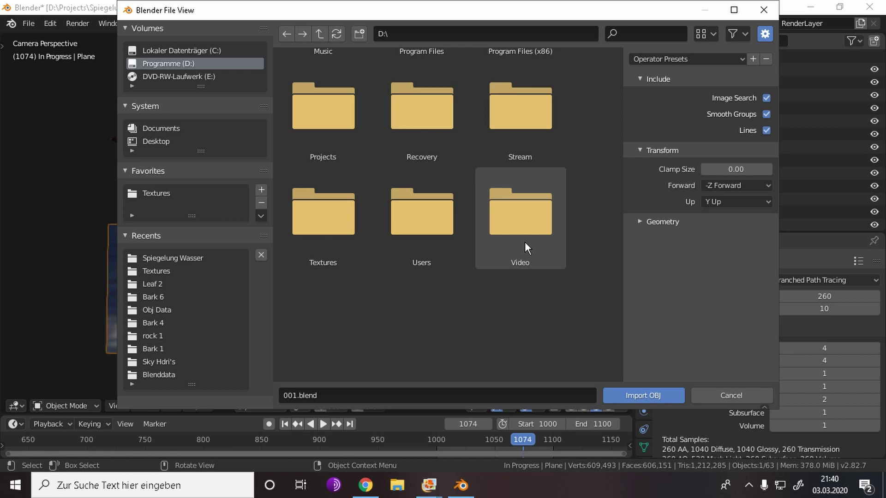
pyautogui.scroll(2, 524, 242)
pyautogui.click(323, 277)
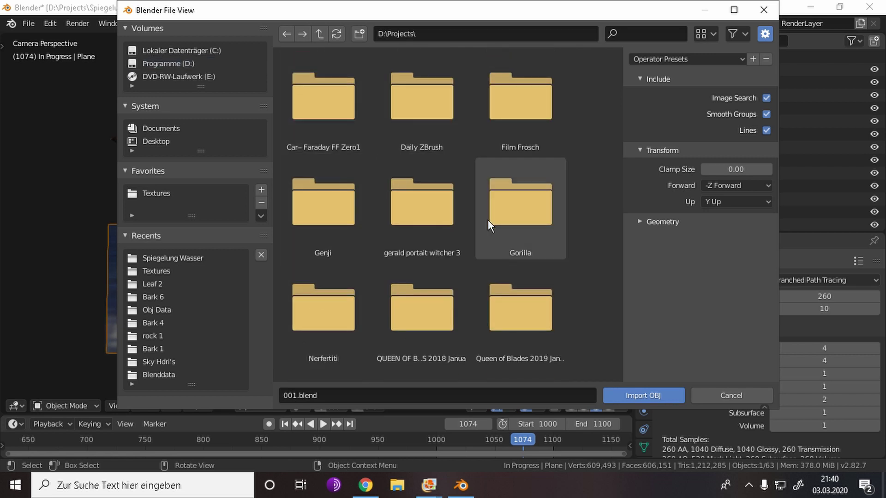
pyautogui.scroll(-2, 489, 220)
pyautogui.click(323, 305)
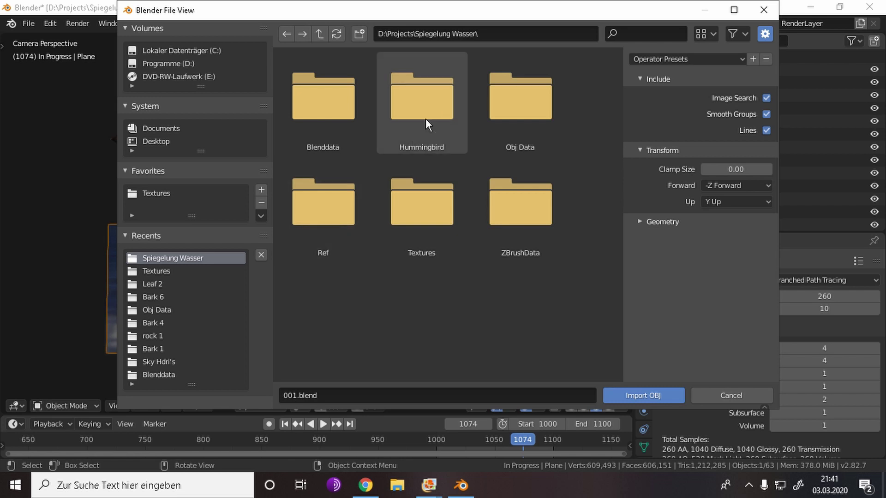
pyautogui.press('Escape')
pyautogui.moveTo(393, 192); pyautogui.dragTo(477, 205, button='middle')
# - In a full-screen 3D view, scale the hummingbird down much smaller
pyautogui.hotkey('ctrl', 'space')
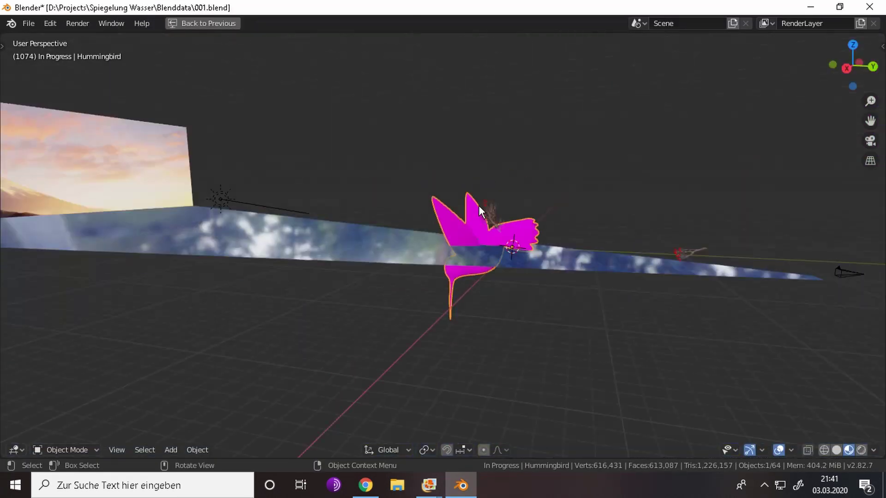
pyautogui.press('s')
pyautogui.click(541, 226)
pyautogui.press('g')
pyautogui.click(547, 134)
pyautogui.press('KP_Decimal')
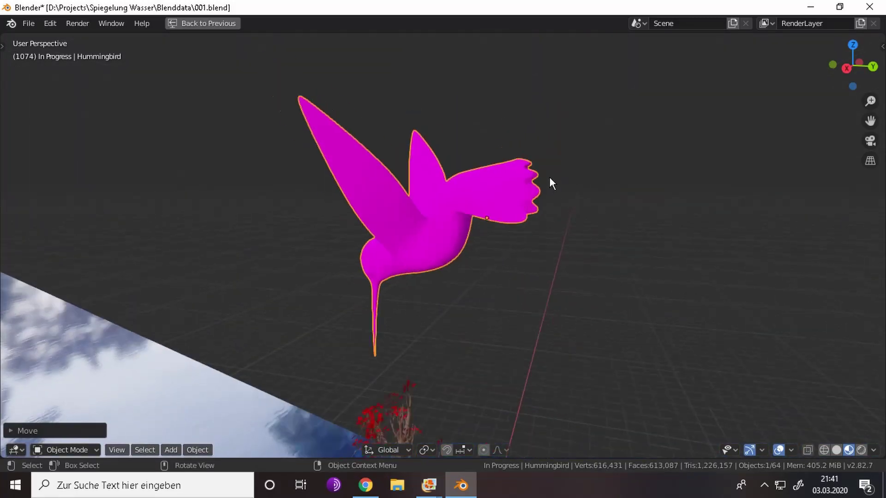
pyautogui.press('s')
pyautogui.click(543, 191)
# - Rotate the hummingbird twice around the X axis so it stands upright
pyautogui.press('r')
pyautogui.press('x')
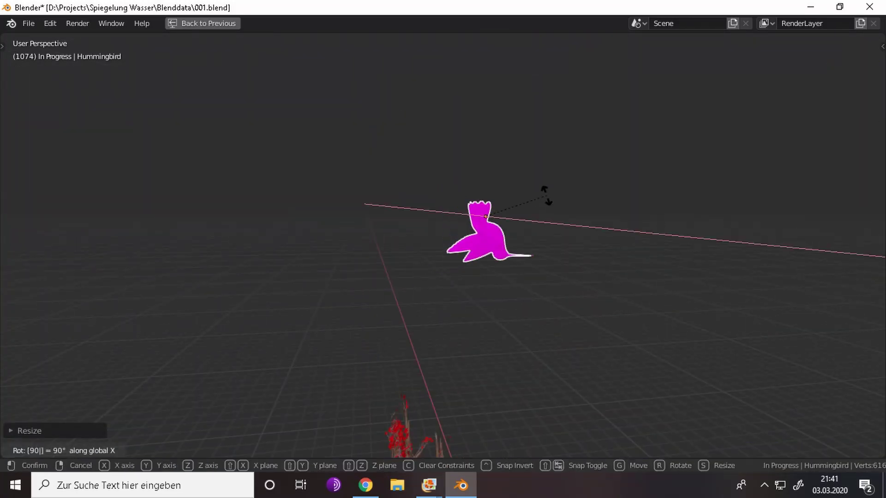
pyautogui.click(545, 195)
pyautogui.press('r')
pyautogui.press('x')
pyautogui.click(546, 195)
# - Briefly enter and leave Edit Mode on the hummingbird mesh, then restore the normal layout
pyautogui.scroll(5, 563, 140)
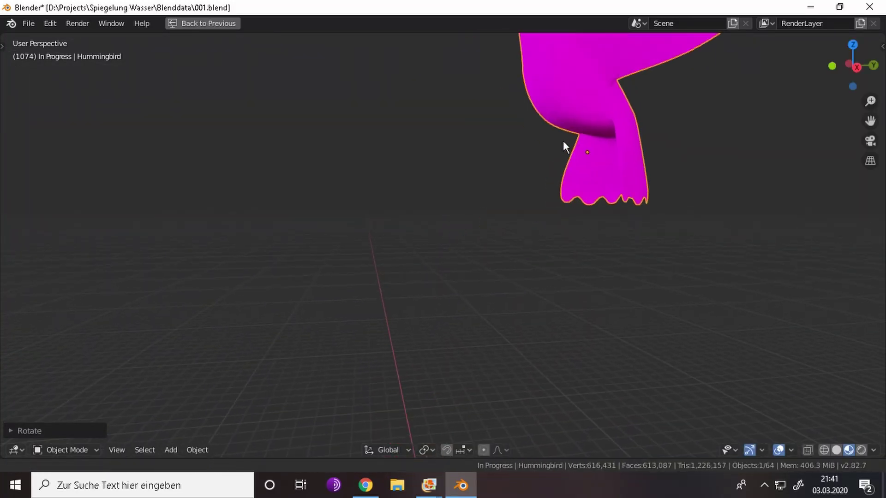
pyautogui.press('Tab')
pyautogui.scroll(-4, 412, 304)
pyautogui.press('Tab')
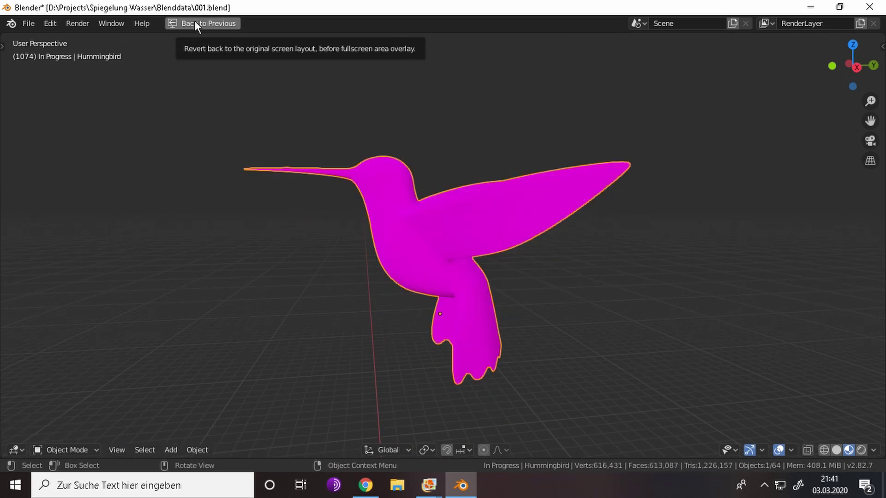
pyautogui.click(111, 23)
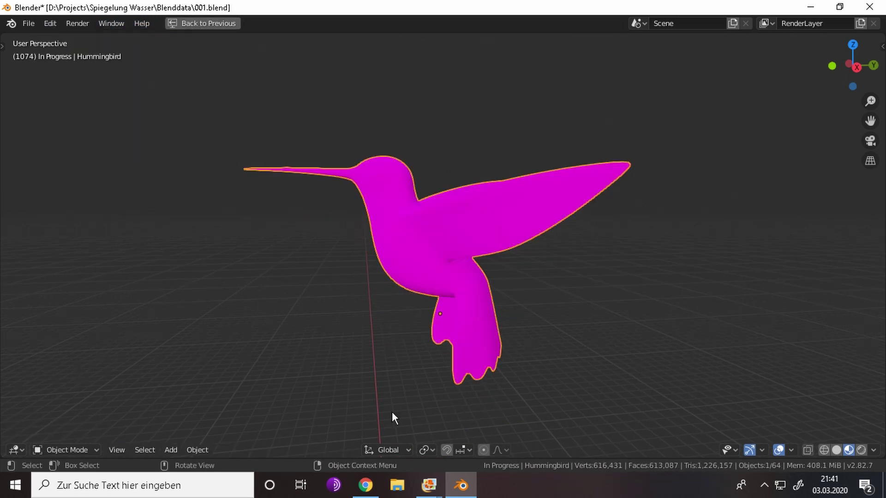
pyautogui.scroll(-3, 391, 417)
pyautogui.click(220, 27)
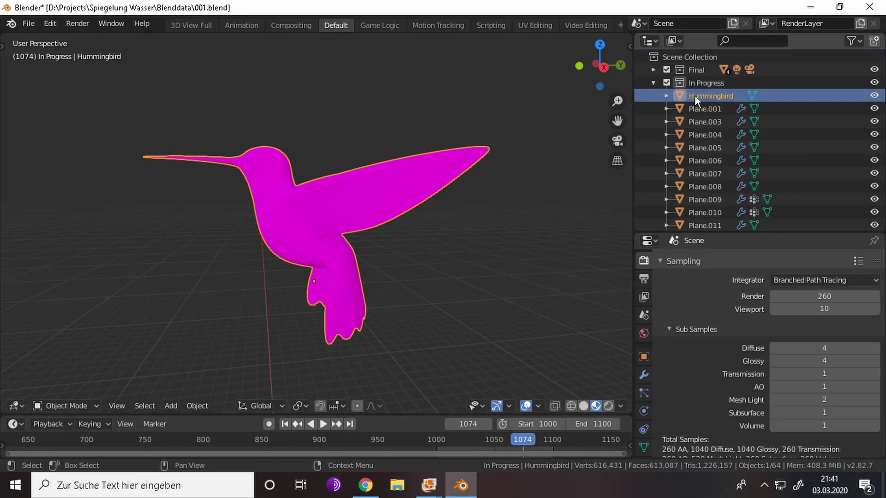
# - Move Plane.001 through Tree1.002 into the Final collection
pyautogui.click(697, 109)
pyautogui.scroll(-3, 704, 174)
pyautogui.keyDown('shift'); pyautogui.click(705, 186); pyautogui.keyUp('shift')
pyautogui.scroll(-10, 705, 187)
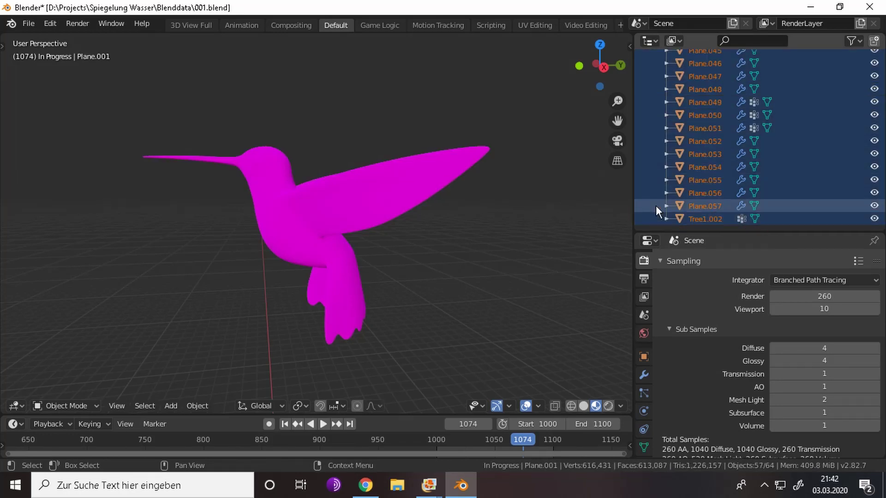
pyautogui.keyDown('shift'); pyautogui.click(655, 206); pyautogui.keyUp('shift')
pyautogui.press('m')
pyautogui.click(477, 213)
# - Select the Hummingbird, hide the Final collection and switch to the UV Editing workspace
pyautogui.click(710, 96)
pyautogui.moveTo(325, 233); pyautogui.dragTo(444, 99, button='middle')
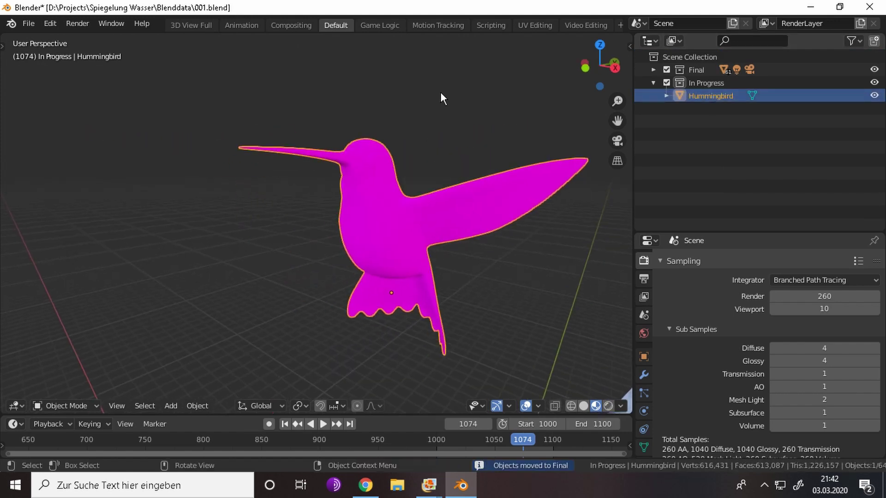
pyautogui.click(667, 70)
pyautogui.hotkey('ctrl', 'pagedown')
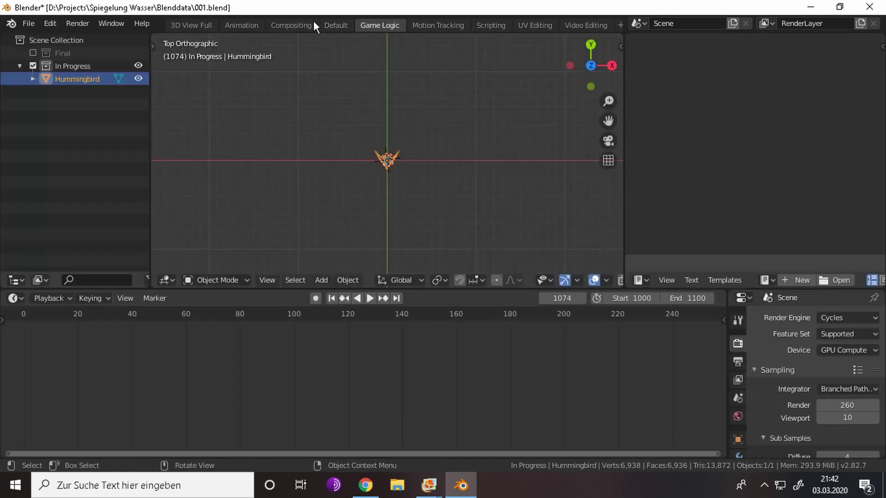
pyautogui.hotkey('ctrl', 'pagedown')
pyautogui.hotkey('ctrl', 'pagedown')
pyautogui.hotkey('ctrl', 'pagedown')
pyautogui.scroll(-3, 419, 217)
pyautogui.moveTo(673, 183); pyautogui.dragTo(761, 168, button='middle')
# - Load Hummingbird_Diffuse.jpg into the material's Image Texture node
pyautogui.scroll(5, 761, 167)
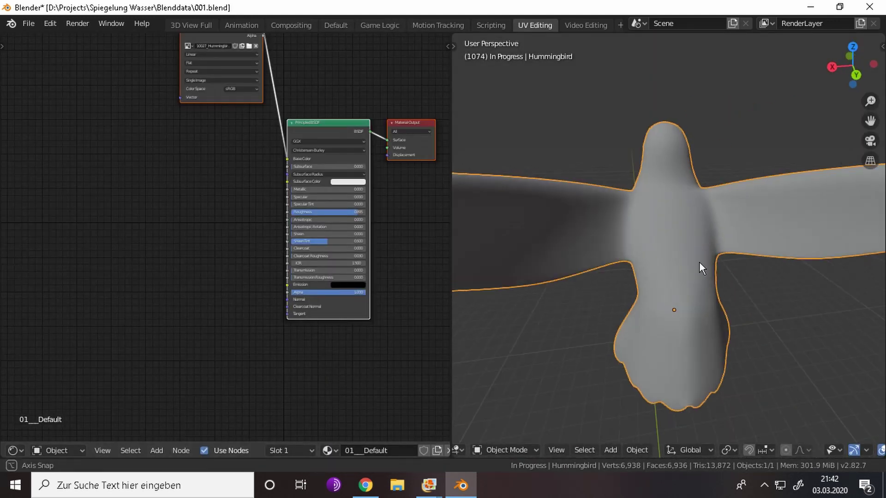
pyautogui.scroll(-3, 698, 261)
pyautogui.press('Home')
pyautogui.scroll(2, 196, 116)
pyautogui.click(150, 286)
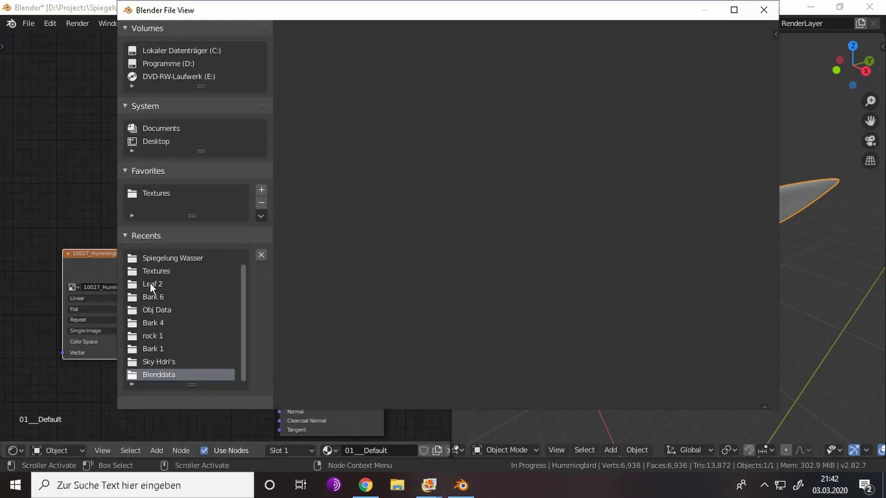
pyautogui.click(180, 258)
pyautogui.doubleClick(315, 106)
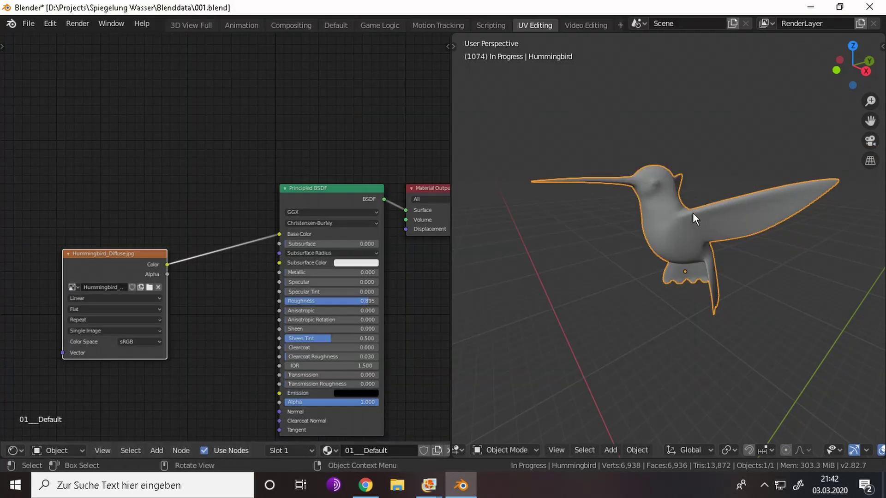
# - In Edit Mode, split off a UV Editor below the nodes showing Hummingbird_Diffuse.jpg
pyautogui.press('Tab')
pyautogui.scroll(4, 687, 212)
pyautogui.click(336, 24)
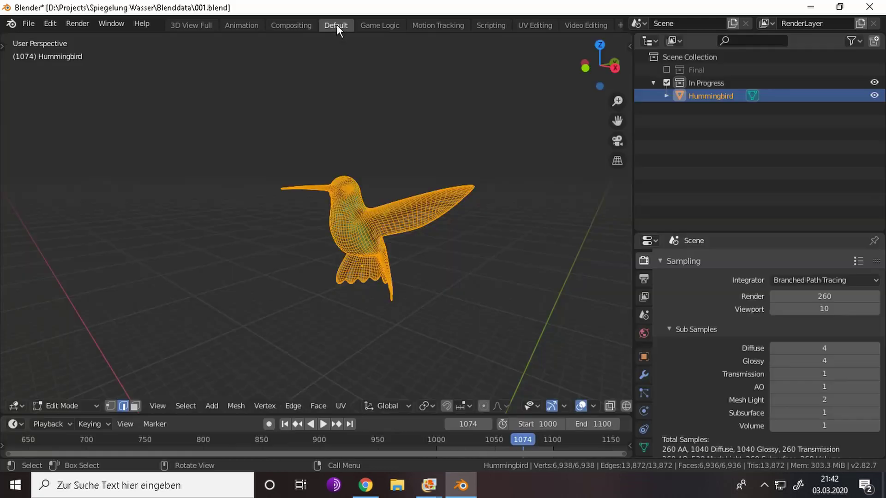
pyautogui.click(535, 25)
pyautogui.moveTo(4, 455)
pyautogui.mouseDown()
pyautogui.moveTo(33, 246)
pyautogui.moveTo(34, 165)
pyautogui.mouseUp()
pyautogui.click(14, 450)
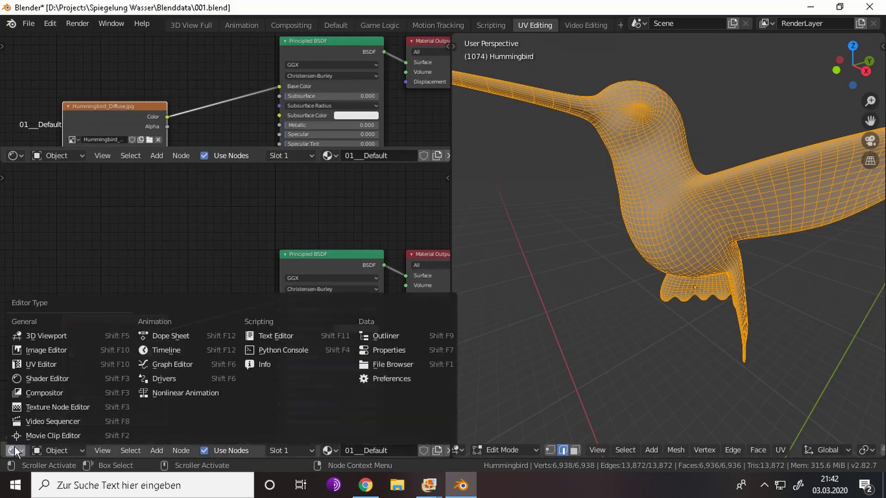
pyautogui.click(33, 351)
pyautogui.scroll(-3, 265, 307)
pyautogui.scroll(2, 265, 306)
pyautogui.scroll(1, 265, 306)
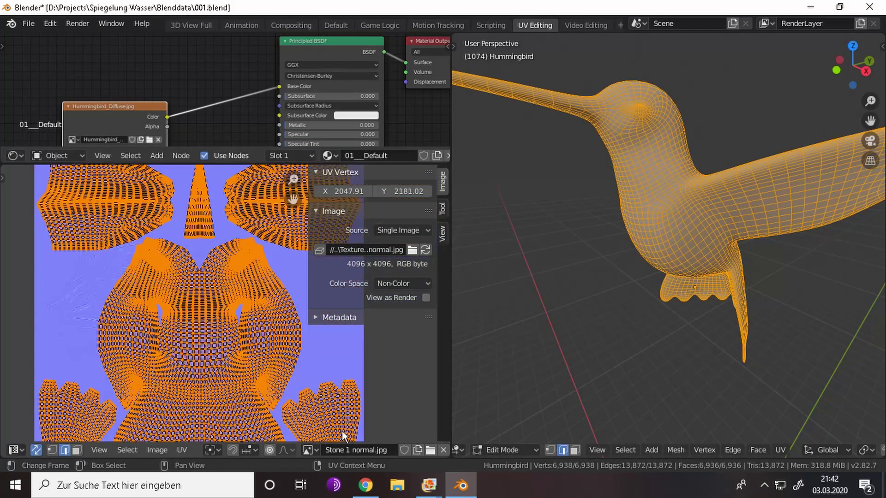
pyautogui.click(308, 450)
pyautogui.click(365, 330)
# - Return to Object Mode and view the textured bird in Material Preview
pyautogui.press('Tab')
pyautogui.scroll(-5, 791, 441)
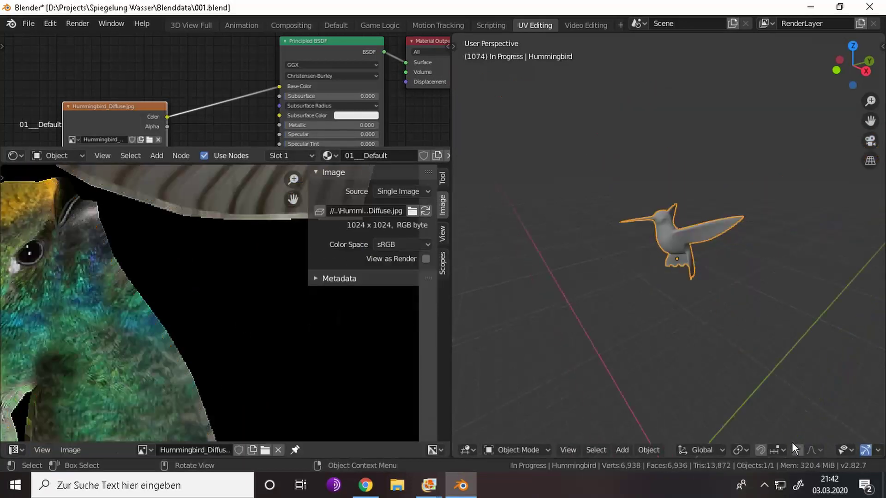
pyautogui.click(848, 449)
pyautogui.scroll(5, 681, 212)
pyautogui.scroll(3, 671, 308)
pyautogui.scroll(-3, 804, 284)
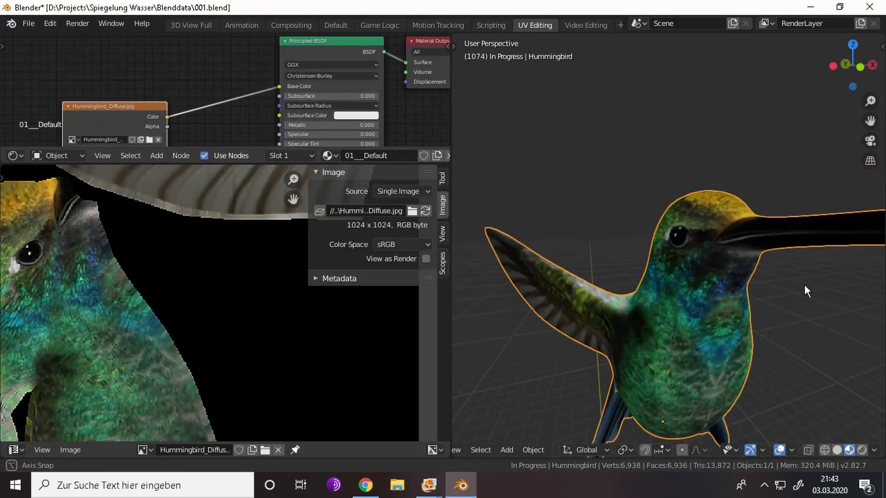
pyautogui.scroll(-2, 665, 279)
pyautogui.moveTo(666, 278); pyautogui.dragTo(637, 286, button='middle')
pyautogui.scroll(-4, 178, 275)
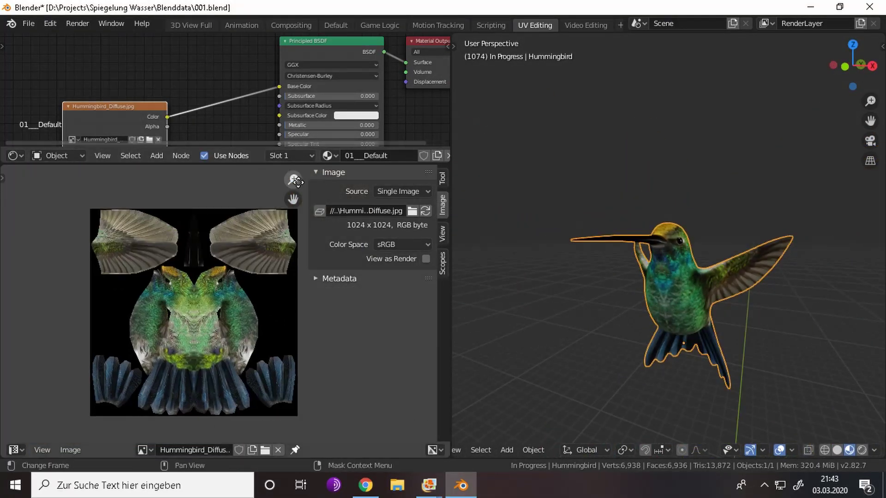
# - Enlarge the node editor, shift the image node left and add a ColorRamp node below it
pyautogui.moveTo(237, 148); pyautogui.dragTo(237, 355)
pyautogui.scroll(1, 272, 72)
pyautogui.moveTo(273, 72); pyautogui.dragTo(427, 80)
pyautogui.click(427, 80)
pyautogui.scroll(-2, 182, 173)
pyautogui.hotkey('shift', 'a')
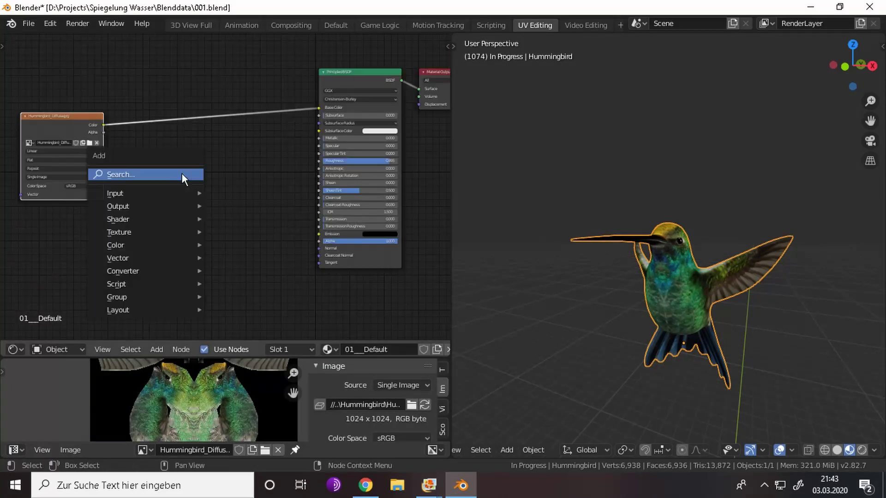
pyautogui.click(182, 173)
pyautogui.click(207, 208)
pyautogui.click(223, 228)
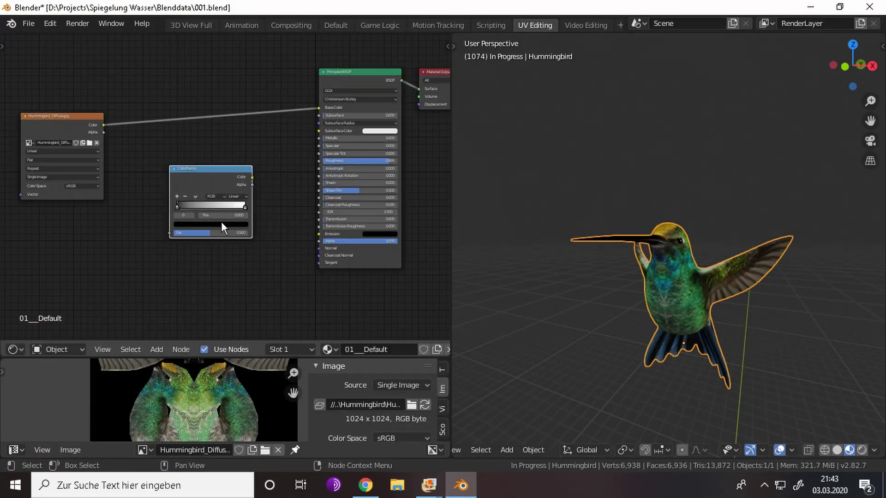
# - Add an Invert node via node search for 'inv'
pyautogui.scroll(2, 249, 215)
pyautogui.hotkey('shift', 'a')
pyautogui.click(276, 201)
pyautogui.write('inv')
pyautogui.press('Return')
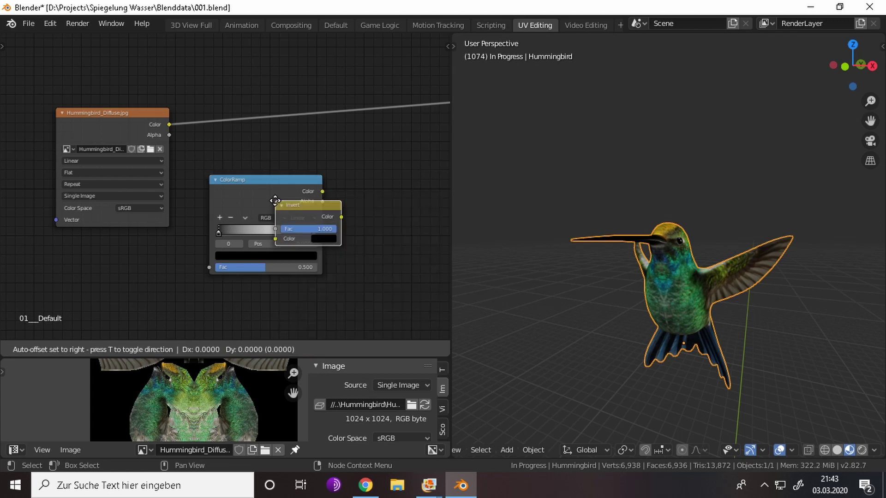
pyautogui.click(397, 203)
# - Wire image Alpha to ColorRamp, ColorRamp to Roughness and through Invert to Specular
pyautogui.moveTo(326, 142); pyautogui.dragTo(192, 197, button='middle')
pyautogui.moveTo(189, 247); pyautogui.dragTo(237, 262)
pyautogui.moveTo(263, 229); pyautogui.dragTo(241, 187)
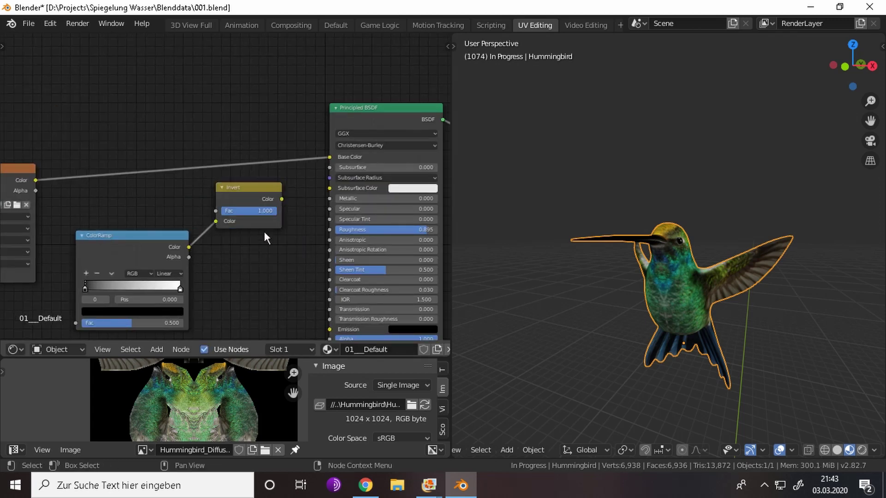
pyautogui.moveTo(324, 215); pyautogui.dragTo(328, 210)
pyautogui.moveTo(189, 247); pyautogui.dragTo(330, 230)
pyautogui.moveTo(110, 228); pyautogui.dragTo(248, 236, button='middle')
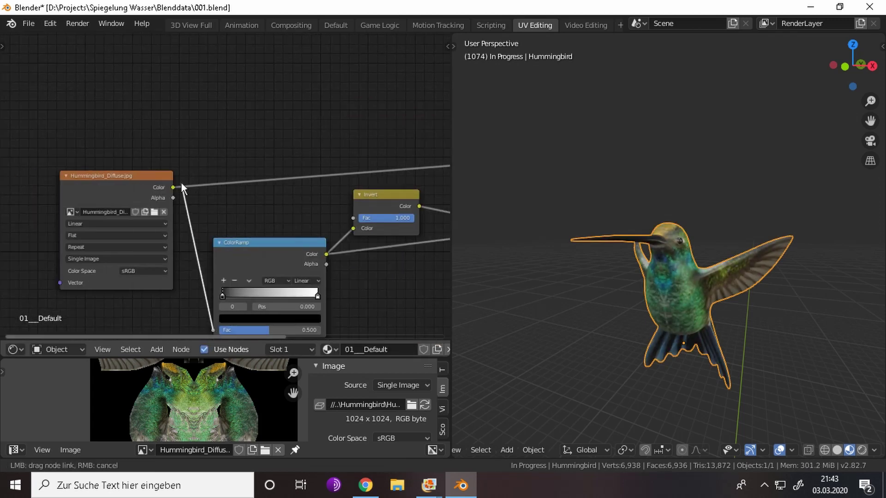
pyautogui.moveTo(173, 198); pyautogui.dragTo(212, 330)
# - Zoom and orbit to inspect the textured hummingbird's head from the side
pyautogui.scroll(5, 700, 292)
pyautogui.scroll(4, 184, 406)
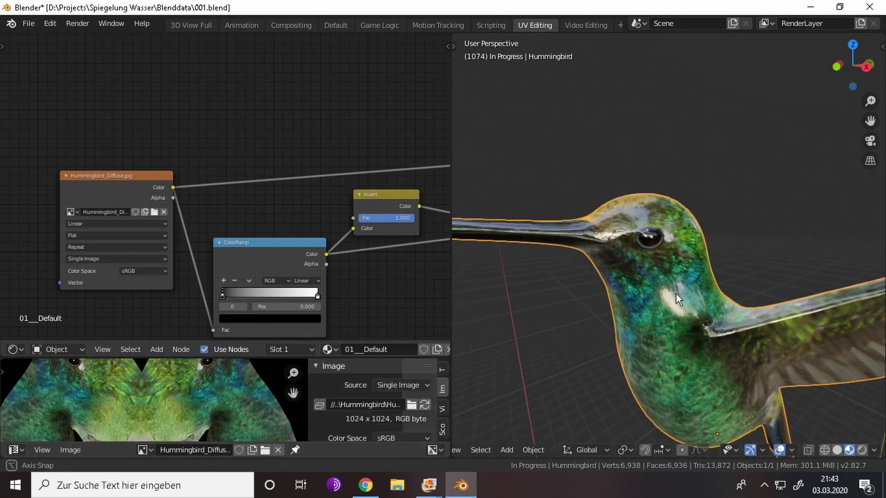
pyautogui.scroll(2, 189, 425)
pyautogui.scroll(2, 243, 363)
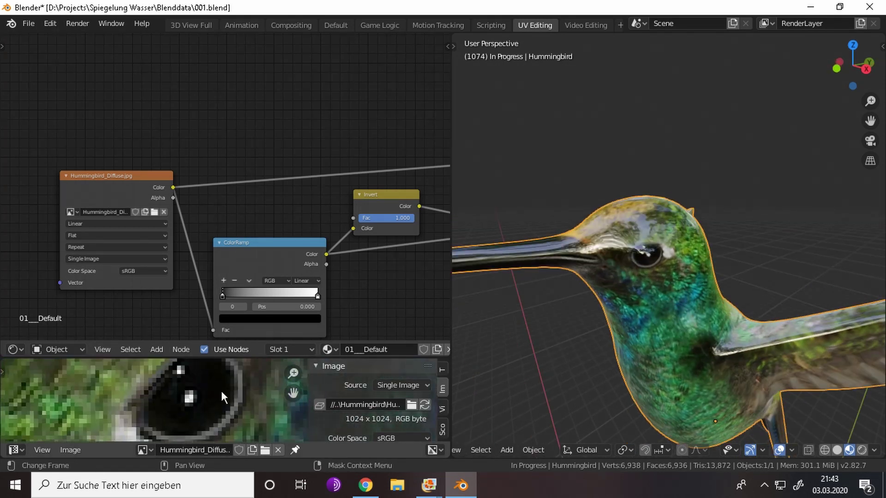
pyautogui.scroll(-6, 220, 391)
pyautogui.scroll(-2, 220, 391)
pyautogui.scroll(4, 688, 291)
pyautogui.moveTo(631, 300); pyautogui.dragTo(560, 266, button='middle')
pyautogui.scroll(-4, 560, 266)
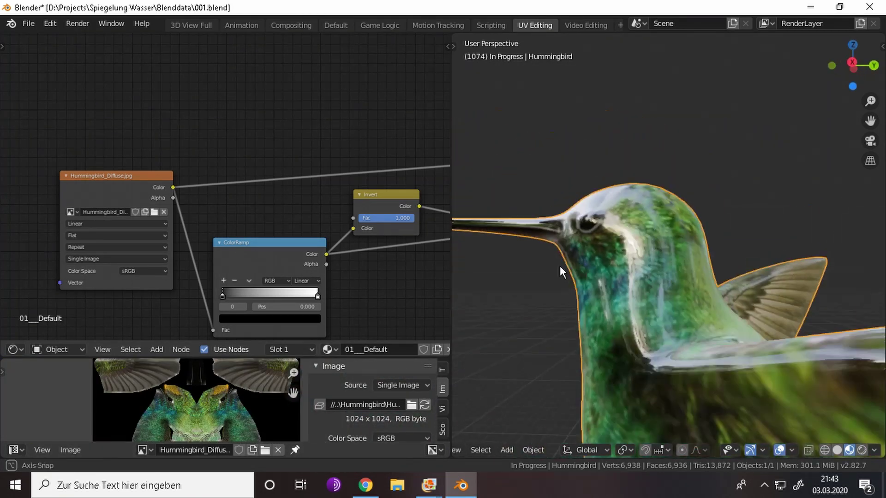
pyautogui.scroll(1, 560, 266)
# - Slide the ColorRamp's white stop far to the left, keeping the black stop in place
pyautogui.moveTo(295, 276); pyautogui.dragTo(216, 242, button='middle')
pyautogui.scroll(1, 216, 242)
pyautogui.scroll(2, 216, 242)
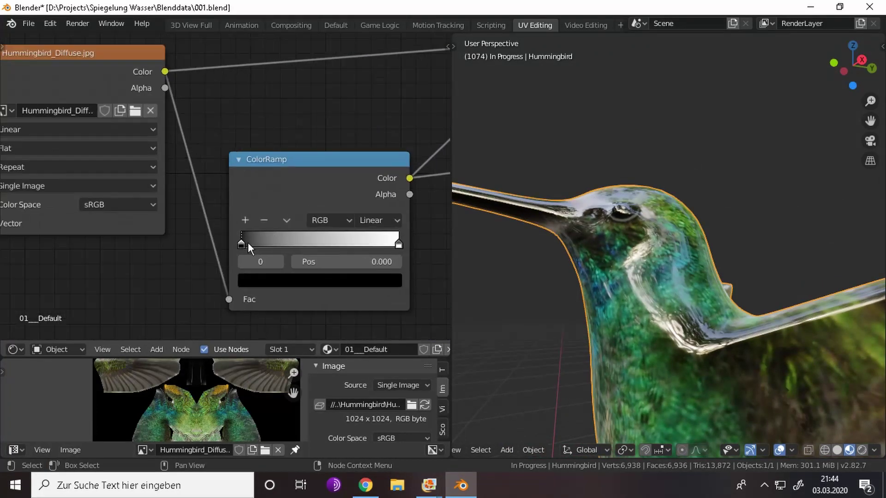
pyautogui.moveTo(240, 243)
pyautogui.mouseDown()
pyautogui.moveTo(328, 248)
pyautogui.moveTo(192, 242)
pyautogui.mouseUp()
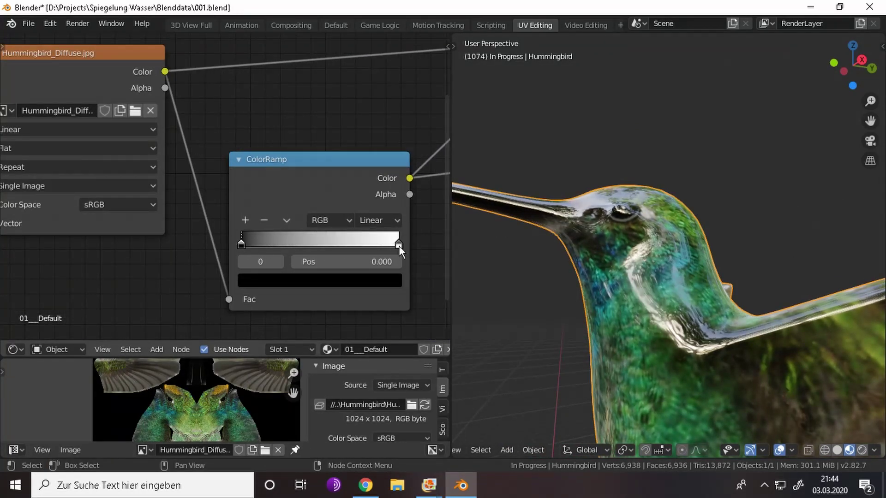
pyautogui.moveTo(400, 246)
pyautogui.mouseDown()
pyautogui.moveTo(279, 251)
pyautogui.moveTo(276, 260)
pyautogui.mouseUp()
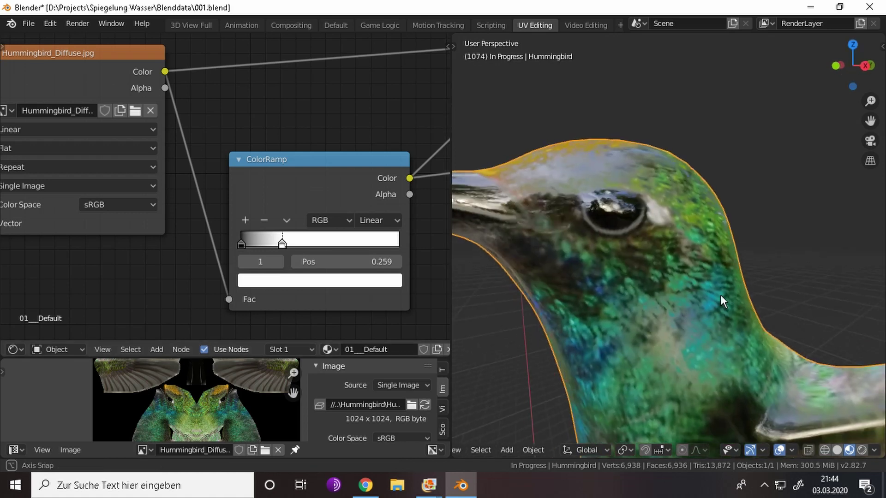
pyautogui.scroll(-2, 373, 250)
pyautogui.scroll(-5, 682, 270)
# - Add a Bump node and connect its output to the shader's Normal input
pyautogui.moveTo(683, 270); pyautogui.dragTo(552, 284, button='middle')
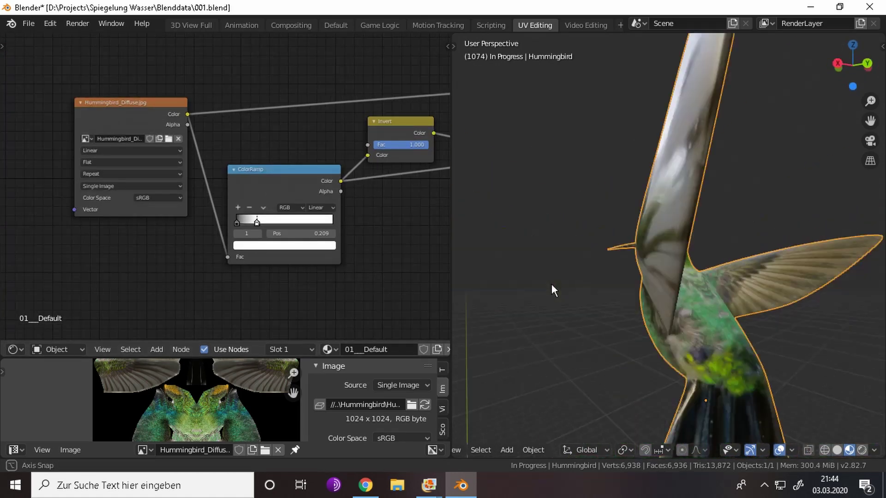
pyautogui.scroll(-2, 109, 93)
pyautogui.hotkey('shift', 'a')
pyautogui.click(113, 149)
pyautogui.write('bump')
pyautogui.press('Return')
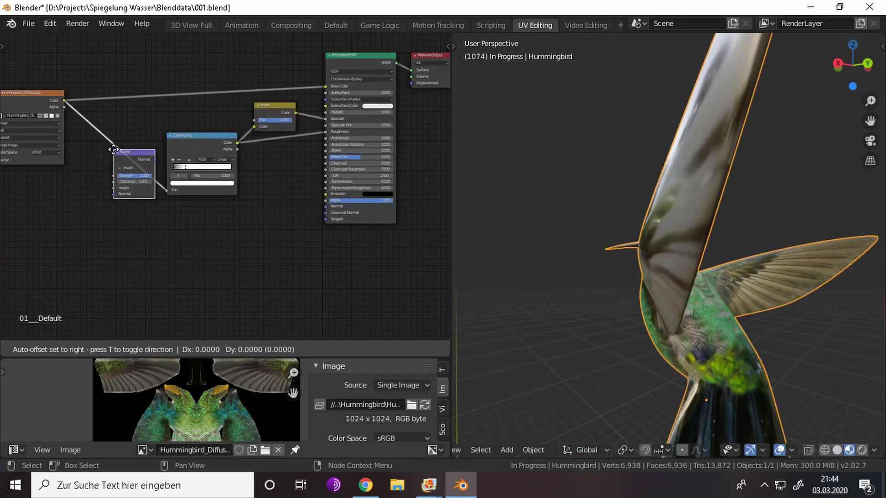
pyautogui.click(185, 232)
pyautogui.moveTo(212, 142); pyautogui.dragTo(174, 212)
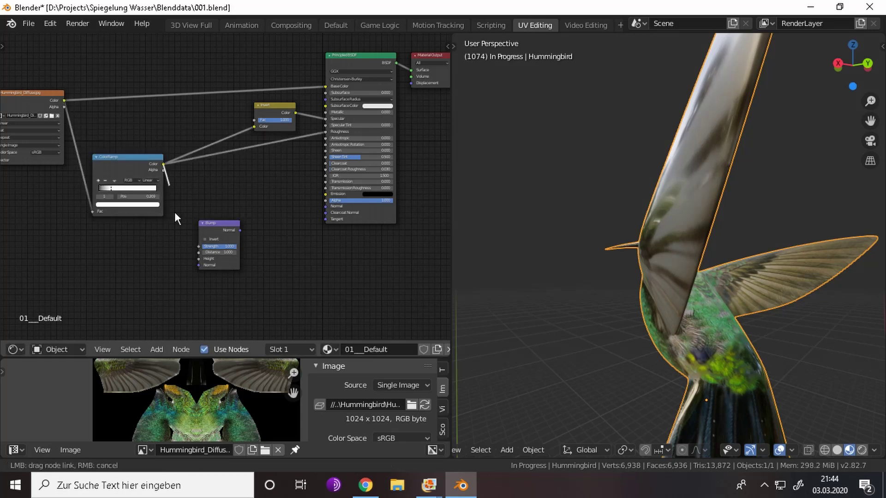
pyautogui.scroll(2, 261, 237)
pyautogui.moveTo(249, 256); pyautogui.dragTo(414, 229)
# - Set the Bump strength to 0.100, check the bird, then return to the Default workspace
pyautogui.moveTo(669, 231); pyautogui.dragTo(623, 222, button='middle')
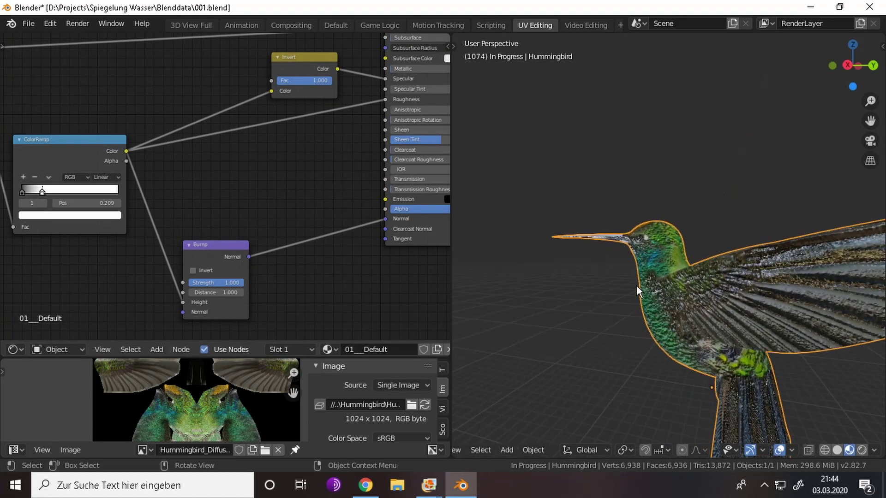
pyautogui.scroll(5, 646, 208)
pyautogui.scroll(2, 217, 300)
pyautogui.write('0.1')
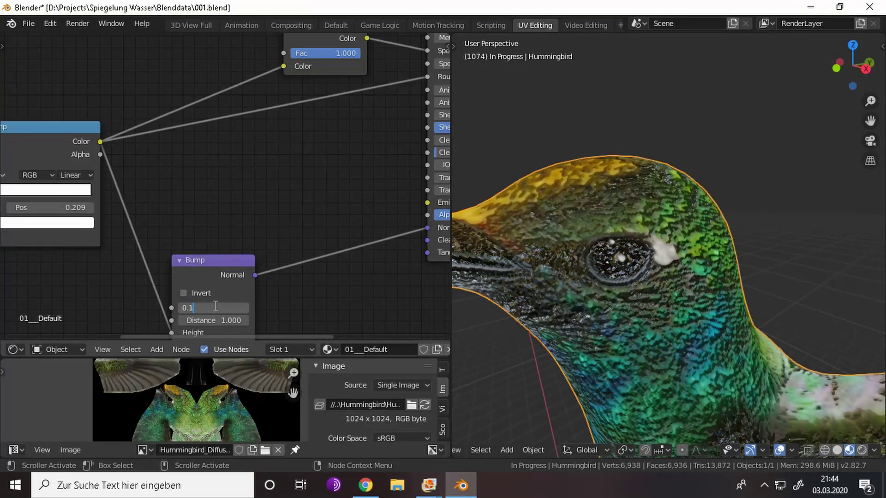
pyautogui.press('Return')
pyautogui.scroll(-3, 702, 315)
pyautogui.moveTo(702, 314)
pyautogui.mouseDown(button='middle')
pyautogui.moveTo(591, 243)
pyautogui.moveTo(491, 230)
pyautogui.mouseUp(button='middle')
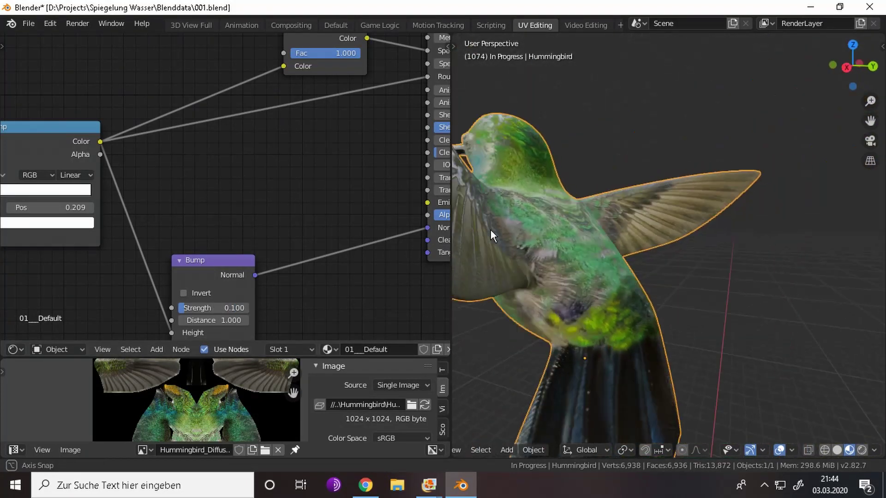
pyautogui.scroll(-3, 491, 230)
pyautogui.click(333, 25)
pyautogui.moveTo(387, 248); pyautogui.dragTo(422, 242, button='middle')
# - Add an armature to the scene and switch to front view
pyautogui.hotkey('shift', 'a')
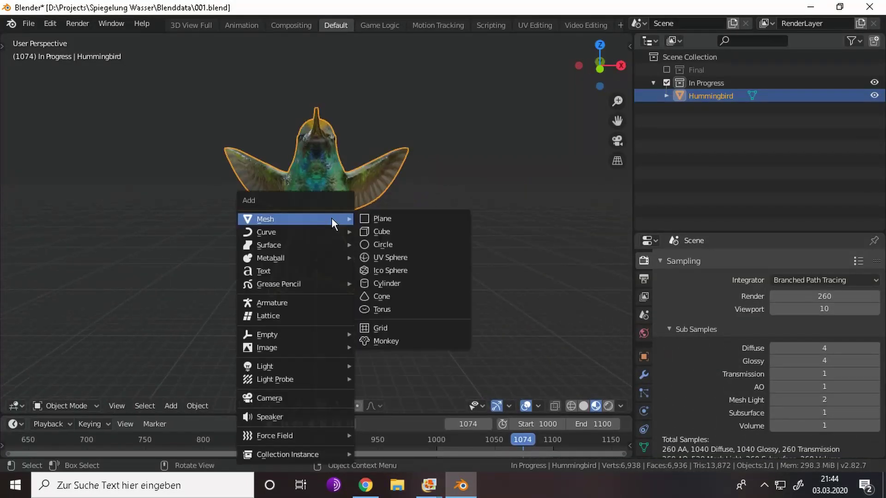
pyautogui.click(276, 302)
pyautogui.scroll(-5, 389, 278)
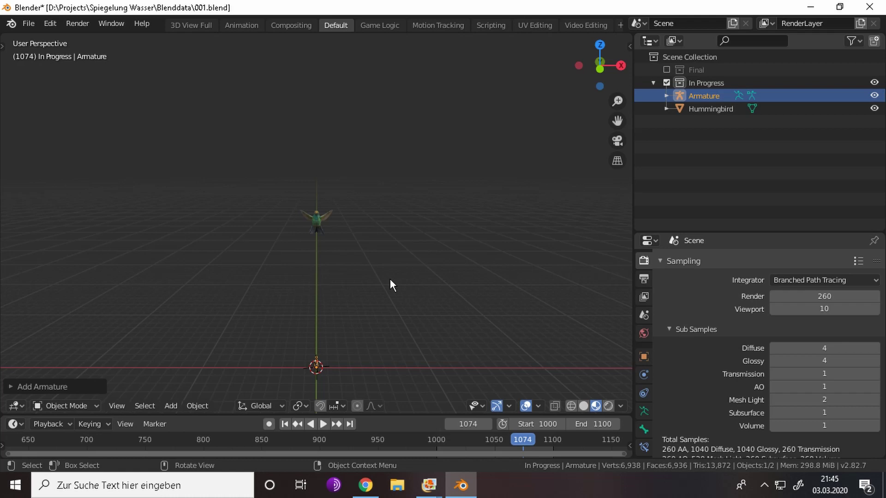
pyautogui.press('KP_1')
# - Lower the hummingbird along Z and shrink it into the scene
pyautogui.click(325, 217)
pyautogui.press('g')
pyautogui.press('z')
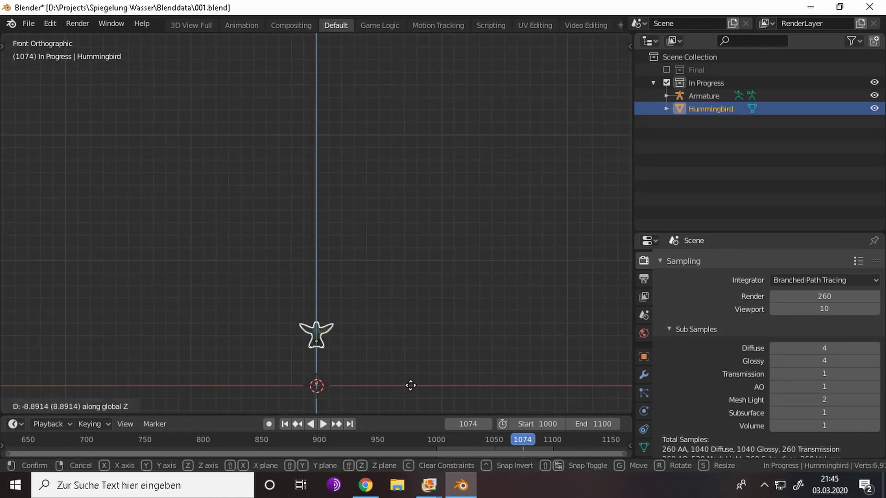
pyautogui.click(411, 386)
pyautogui.keyDown('shift'); pyautogui.moveTo(400, 323); pyautogui.dragTo(434, 226, button='middle'); pyautogui.keyUp('shift')
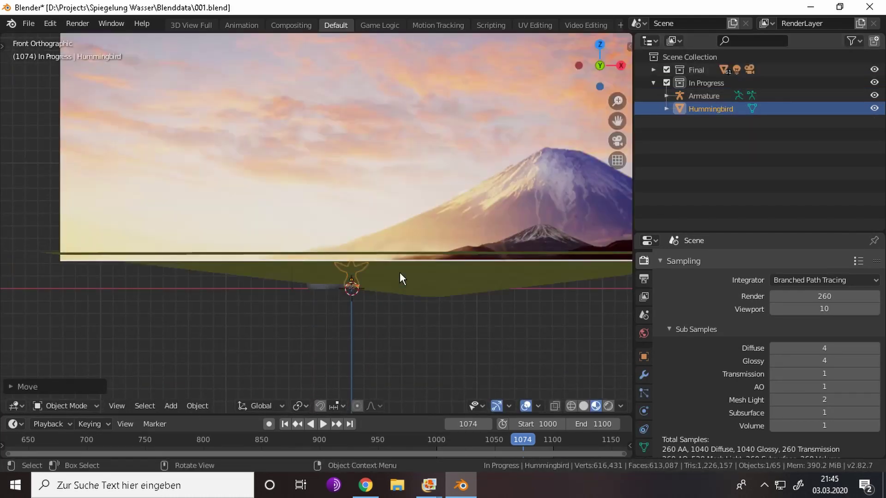
pyautogui.moveTo(400, 273)
pyautogui.mouseDown(button='middle')
pyautogui.moveTo(398, 265)
pyautogui.moveTo(421, 303)
pyautogui.moveTo(496, 211)
pyautogui.mouseUp(button='middle')
pyautogui.press('s')
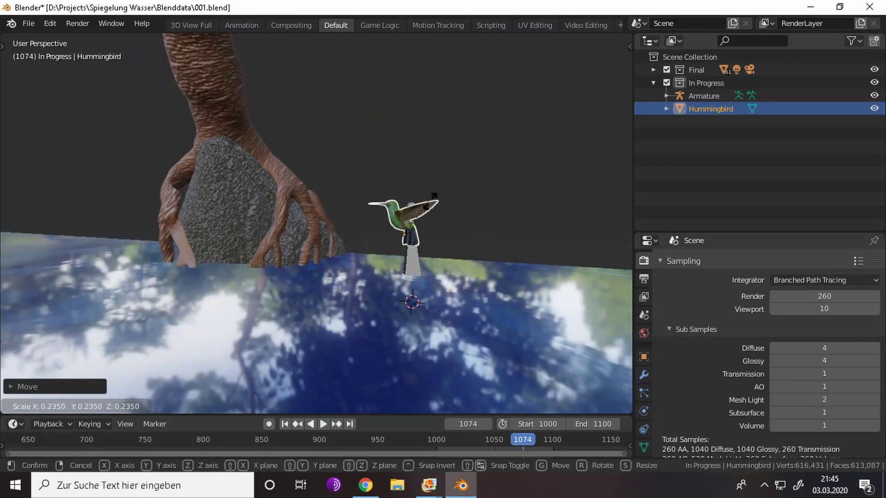
# - Scale the armature down and apply its location with Ctrl+A
pyautogui.click(479, 274)
pyautogui.press('s')
pyautogui.click(442, 297)
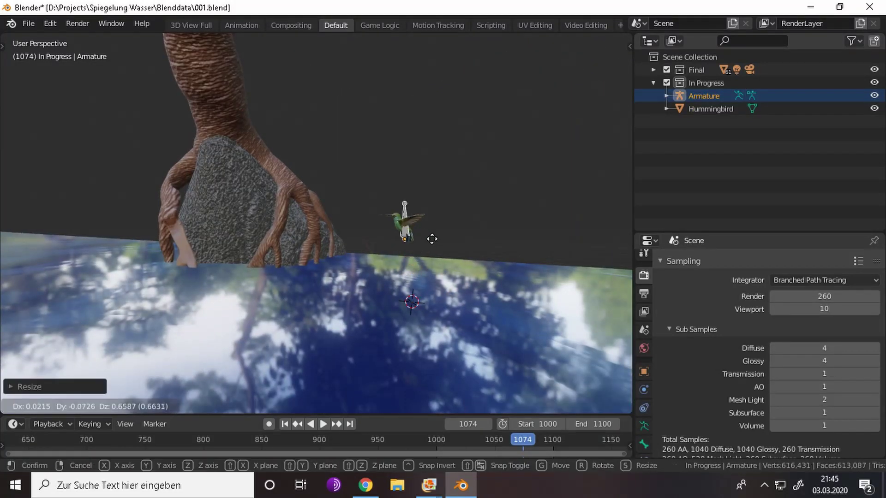
pyautogui.moveTo(442, 298); pyautogui.dragTo(453, 251, button='middle')
pyautogui.hotkey('ctrl', 'a')
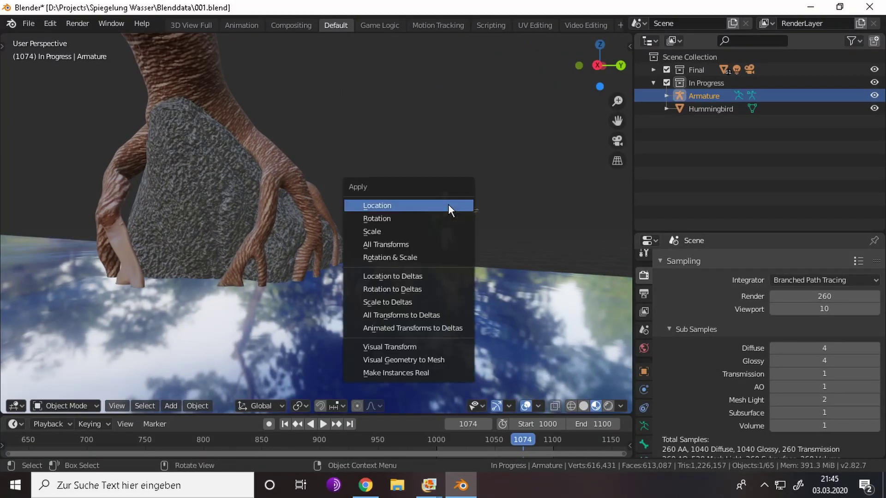
pyautogui.click(406, 257)
# - Duplicate a red-leaf branch of the maple tree
pyautogui.moveTo(358, 165)
pyautogui.mouseDown(button='middle')
pyautogui.moveTo(381, 224)
pyautogui.moveTo(261, 189)
pyautogui.moveTo(285, 192)
pyautogui.moveTo(283, 217)
pyautogui.moveTo(250, 202)
pyautogui.moveTo(277, 191)
pyautogui.mouseUp(button='middle')
pyautogui.click(262, 189)
pyautogui.click(251, 202)
pyautogui.press('KP_0')
pyautogui.scroll(3, 317, 212)
pyautogui.hotkey('shift', 'd')
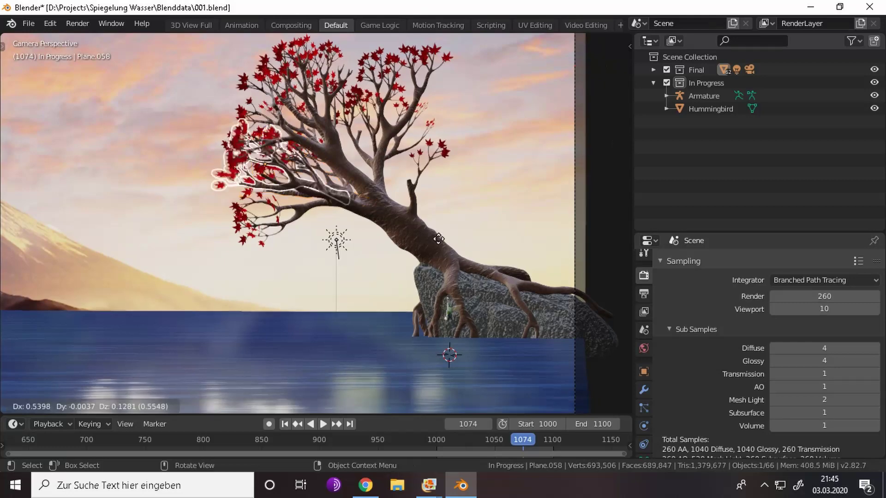
pyautogui.click(396, 249)
pyautogui.moveTo(397, 249)
pyautogui.mouseDown(button='middle')
pyautogui.moveTo(364, 265)
pyautogui.moveTo(480, 226)
pyautogui.moveTo(541, 218)
pyautogui.moveTo(526, 192)
pyautogui.mouseUp(button='middle')
# - Rotate and move the branch copy, checking it through the camera
pyautogui.press('r')
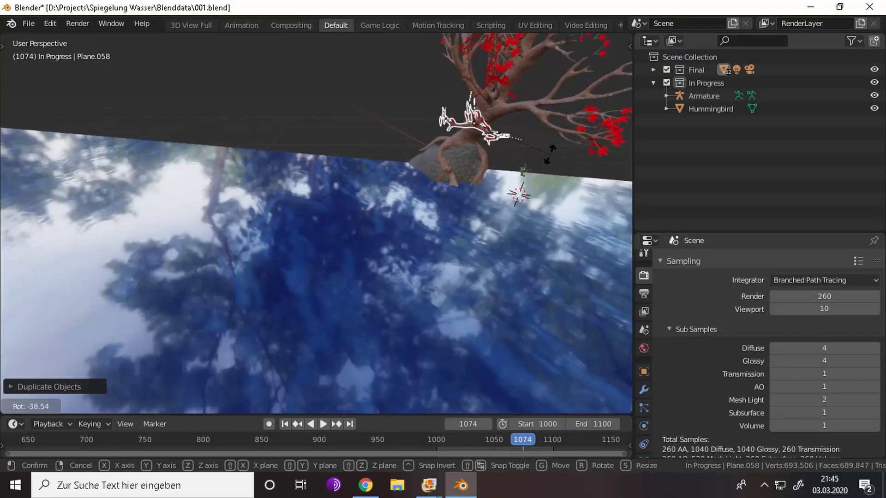
pyautogui.click(525, 185)
pyautogui.press('KP_0')
pyautogui.press('r')
pyautogui.click(524, 212)
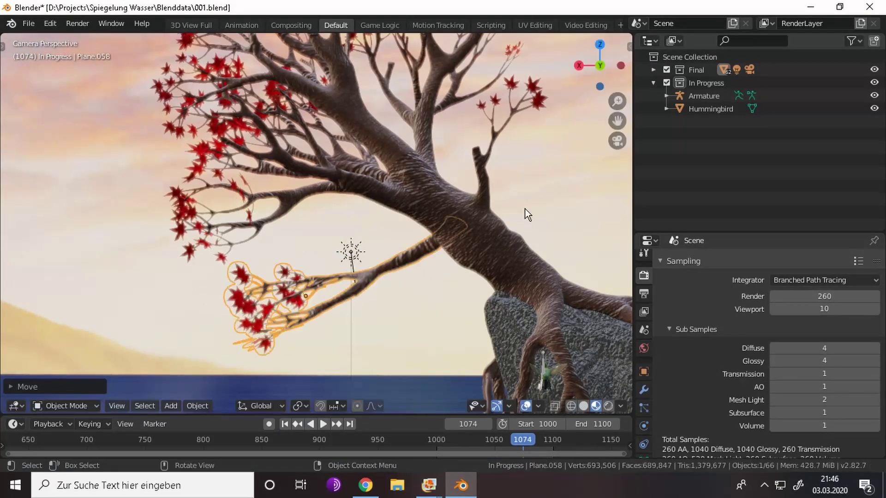
pyautogui.press('g')
pyautogui.click(462, 240)
pyautogui.moveTo(461, 240)
pyautogui.mouseDown(button='middle')
pyautogui.moveTo(529, 220)
pyautogui.moveTo(563, 222)
pyautogui.mouseUp(button='middle')
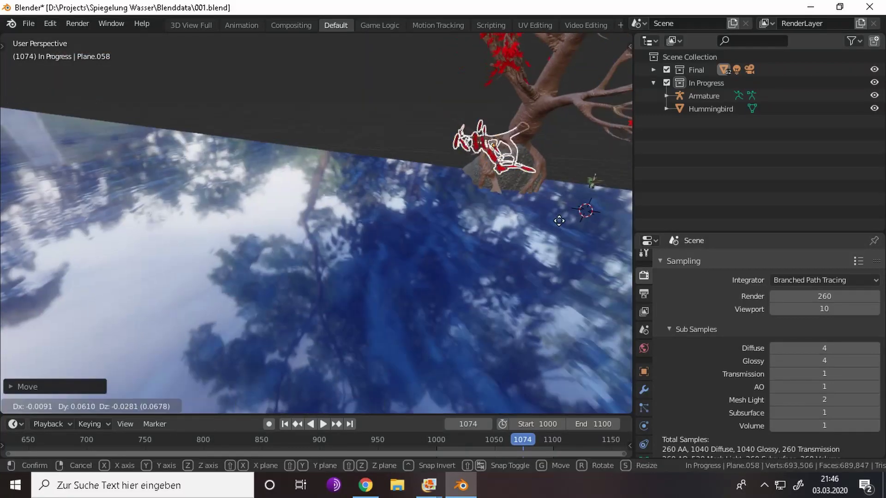
# - Rotate the branch copy around Z and slide it along Y onto the tree
pyautogui.press('KP_0')
pyautogui.moveTo(466, 259)
pyautogui.mouseDown(button='middle')
pyautogui.moveTo(370, 274)
pyautogui.moveTo(552, 202)
pyautogui.mouseUp(button='middle')
pyautogui.press('r')
pyautogui.press('z')
pyautogui.click(437, 265)
pyautogui.press('g')
pyautogui.press('y')
pyautogui.click(435, 269)
# - Hide the Final collection and frame the hummingbird in the view
pyautogui.click(666, 69)
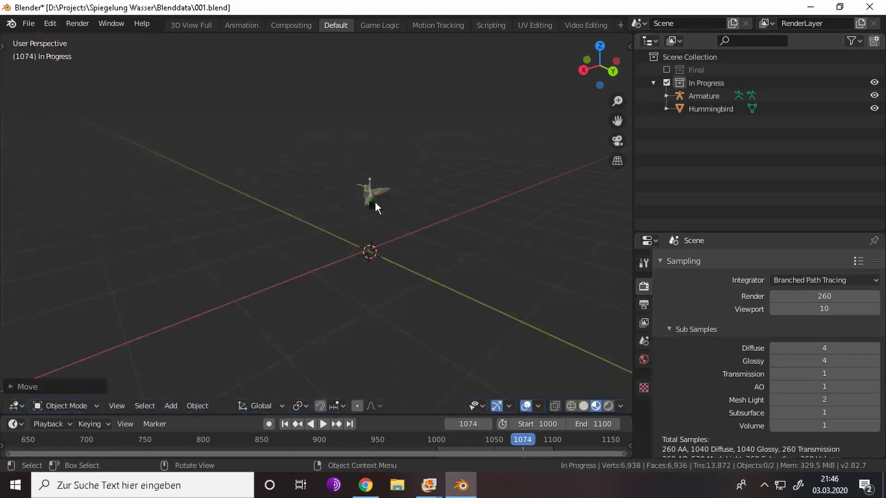
pyautogui.moveTo(374, 207); pyautogui.dragTo(436, 164, button='middle')
pyautogui.click(373, 116)
pyautogui.press('KP_Decimal')
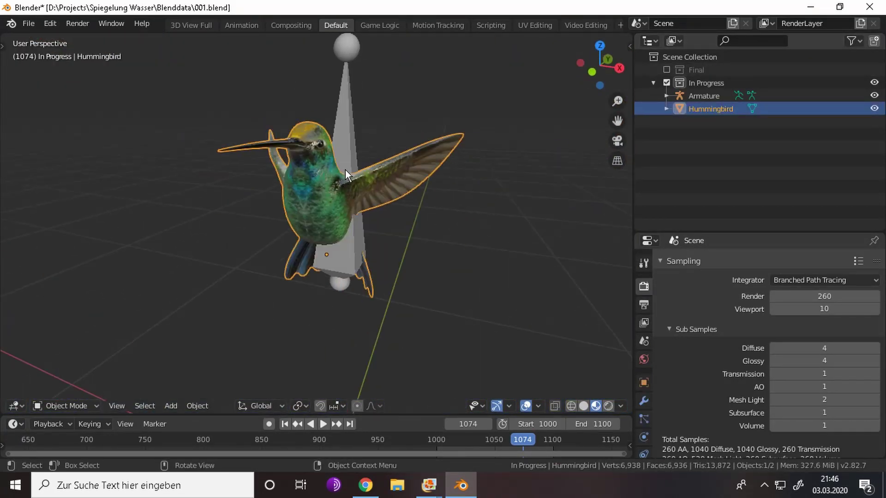
pyautogui.hotkey('ctrl', 'z')
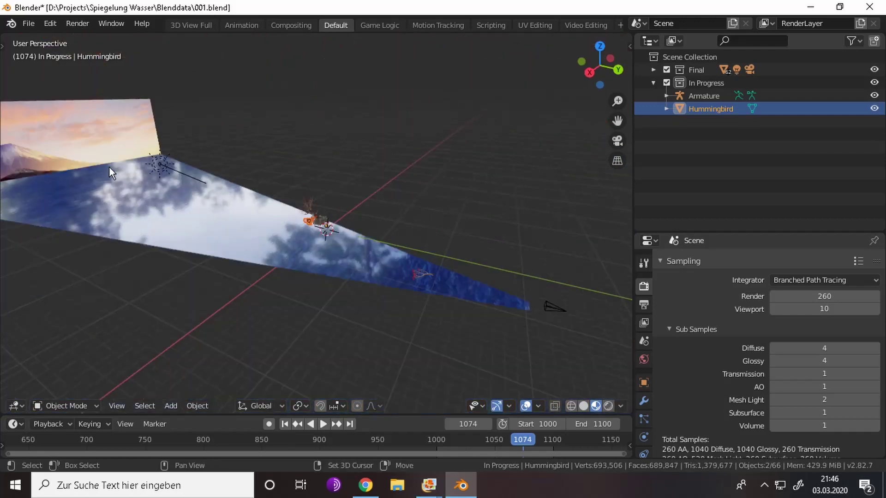
# - Show the Final collection again and rescale the sky plane in camera view
pyautogui.click(285, 231)
pyautogui.press('KP_0')
pyautogui.press('s')
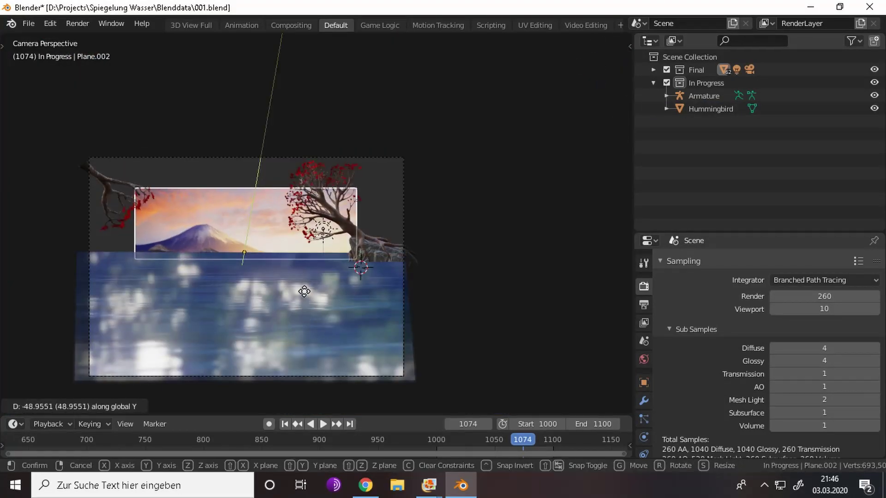
# - Move the water plane's top edge along one axis in Edit Mode
pyautogui.click(361, 263)
pyautogui.press('Tab')
pyautogui.press('g')
pyautogui.press('z')
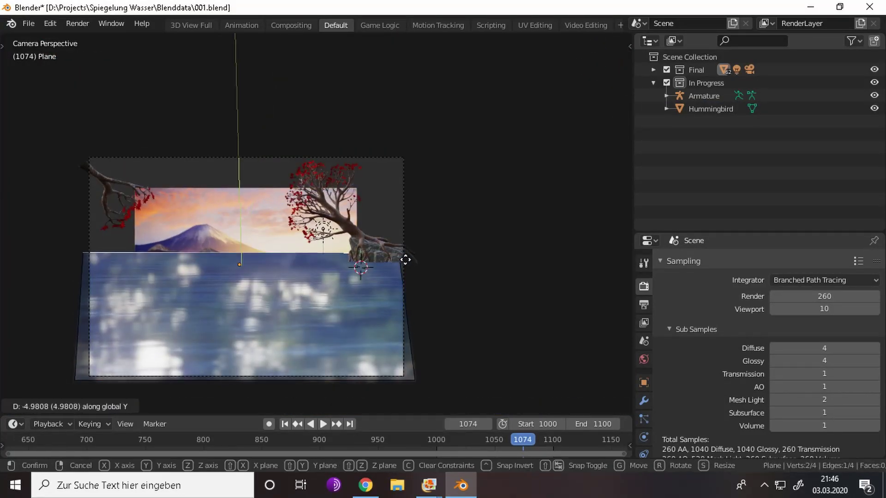
pyautogui.click(401, 249)
# - Widen the water plane's top edge, shift it along X, and return to Object Mode
pyautogui.press('s')
pyautogui.click(487, 262)
pyautogui.press('g')
pyautogui.press('x')
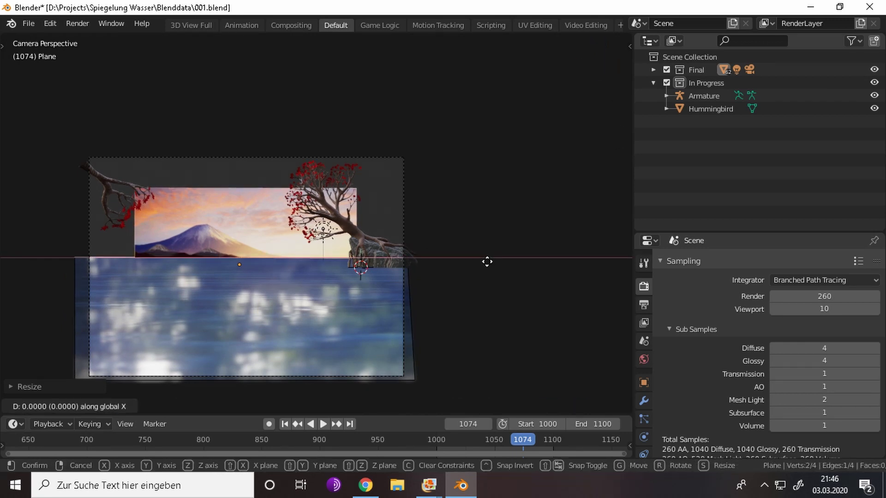
pyautogui.click(491, 262)
pyautogui.press('Tab')
# - Enlarge the sky plane uniformly and stretch it taller along Z
pyautogui.click(256, 234)
pyautogui.press('s')
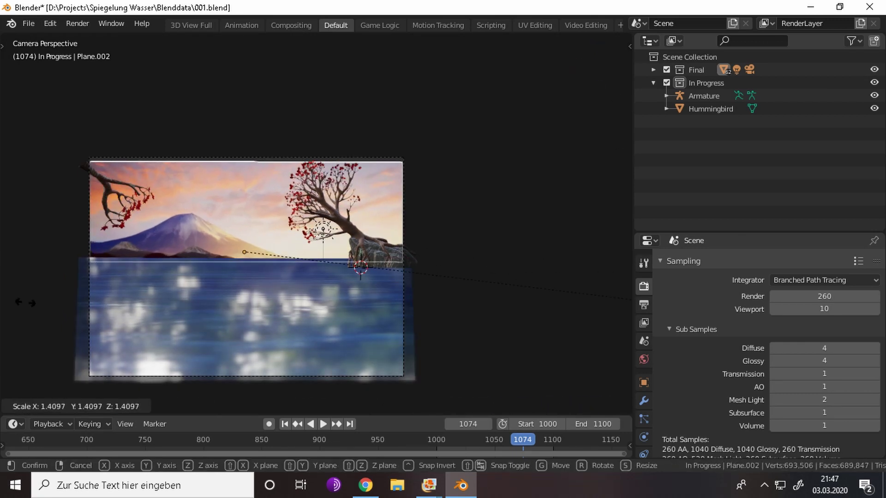
pyautogui.click(404, 303)
pyautogui.press('s')
pyautogui.press('z')
pyautogui.click(403, 295)
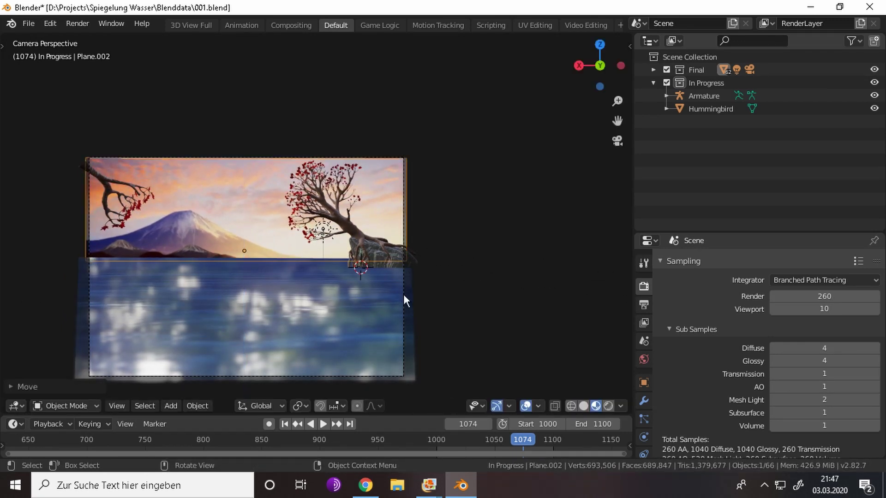
pyautogui.press('s')
pyautogui.press('z')
pyautogui.press('Escape')
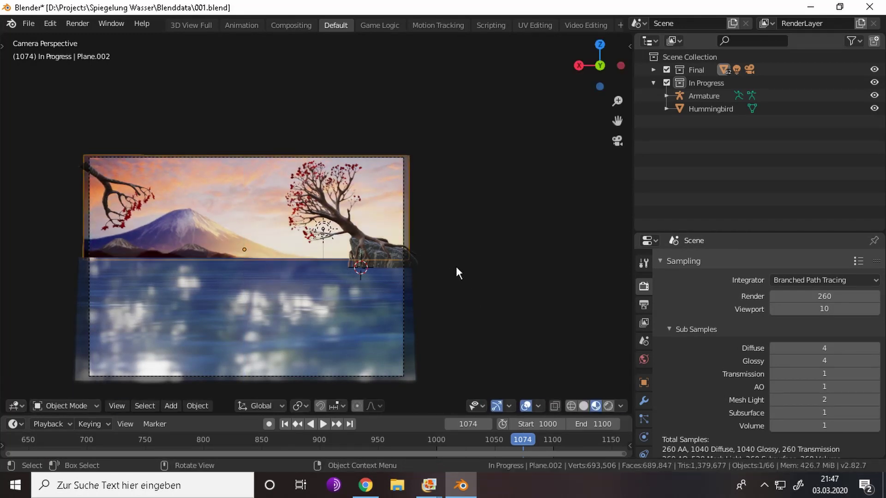
pyautogui.press('s')
pyautogui.click(483, 276)
# - Move sky plane Plane.002 along Y, rescale it, and lower it to the horizon
pyautogui.scroll(2, 199, 276)
pyautogui.click(198, 275)
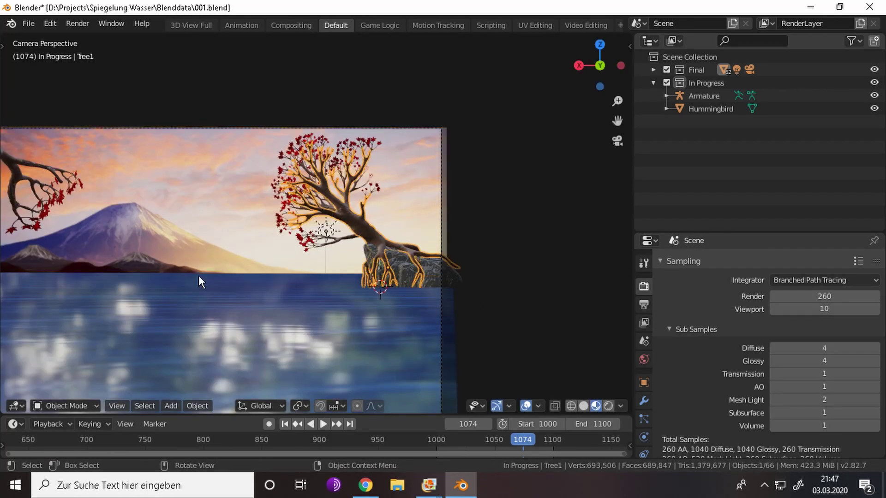
pyautogui.click(231, 253)
pyautogui.press('g')
pyautogui.press('y')
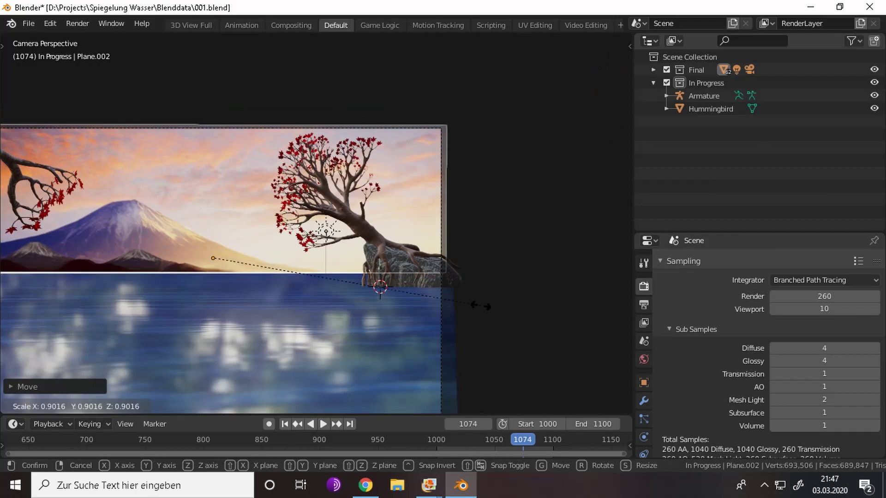
pyautogui.press('Home')
pyautogui.press('s')
pyautogui.click(561, 299)
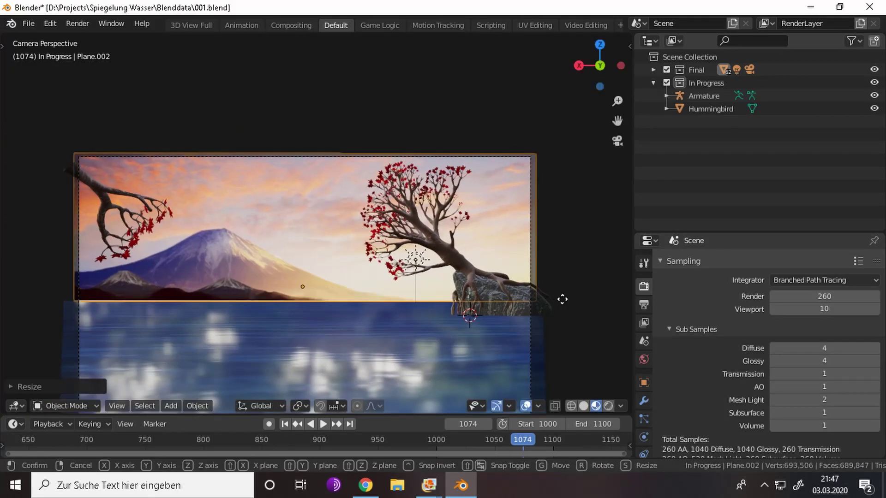
pyautogui.press('g')
pyautogui.click(499, 308)
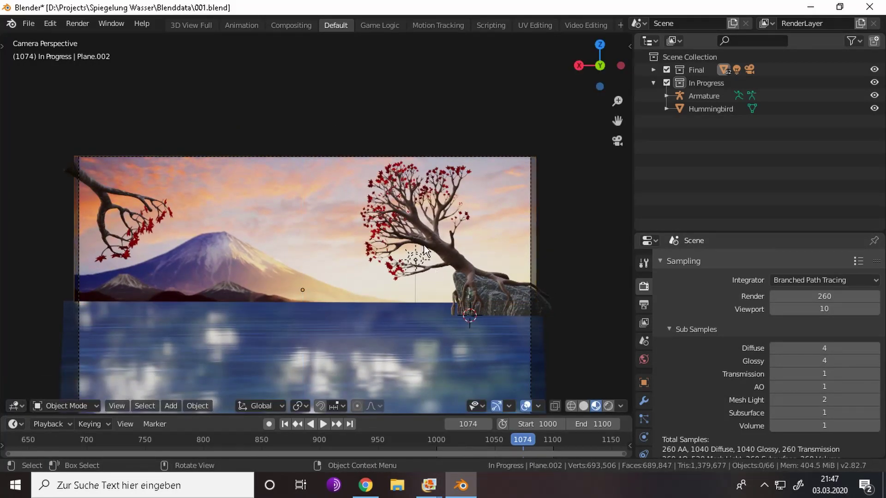
# - Push the water plane's edge back along Y and widen it, then leave Edit Mode
pyautogui.press('s')
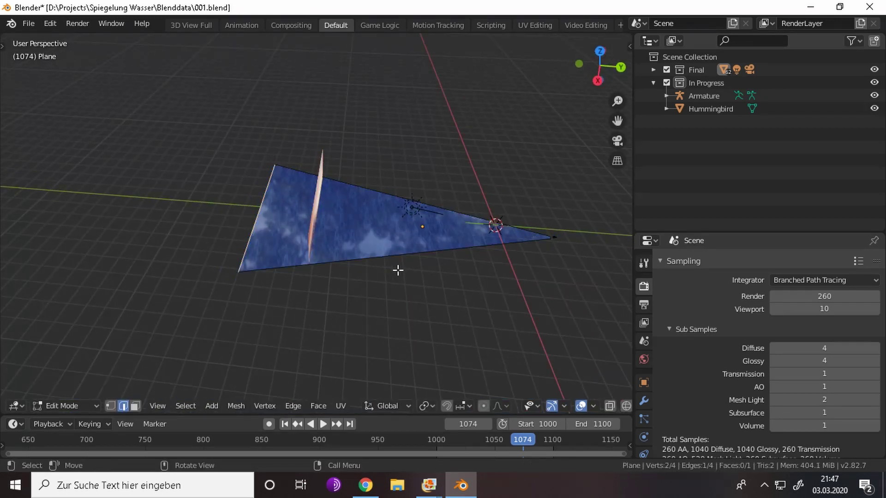
pyautogui.press('g')
pyautogui.press('y')
pyautogui.click(450, 284)
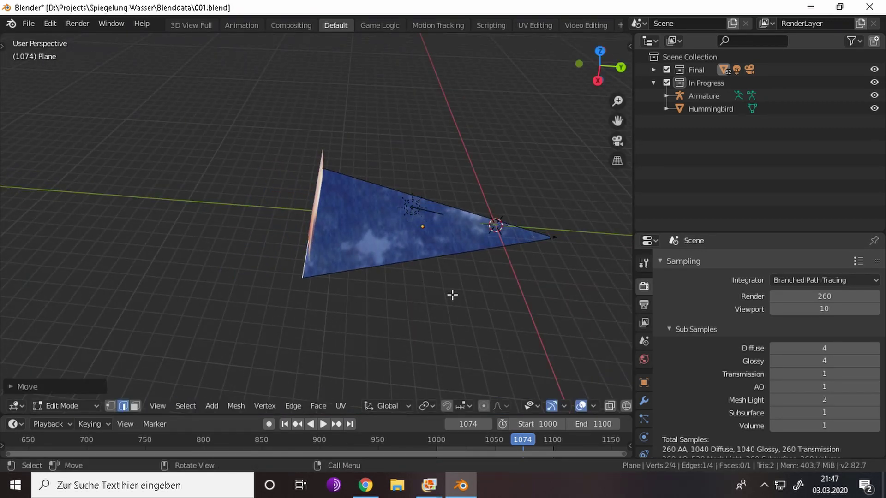
pyautogui.press('KP_0')
pyautogui.press('s')
pyautogui.click(429, 344)
pyautogui.press('Tab')
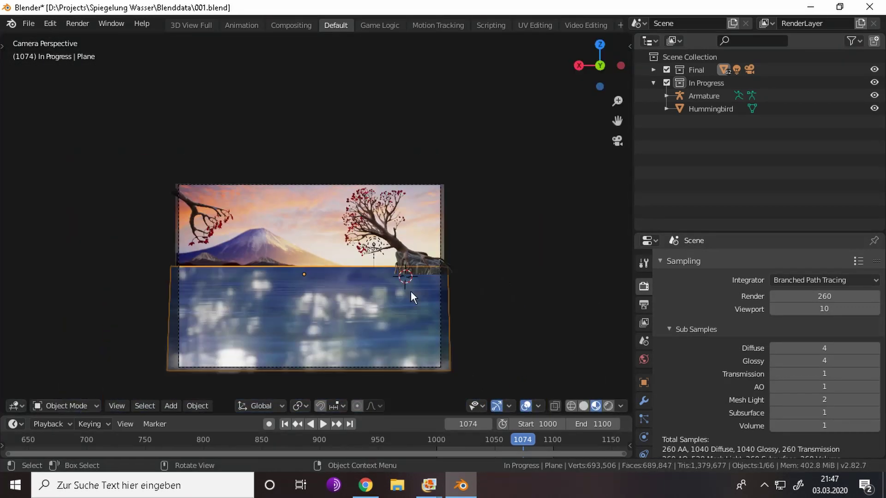
pyautogui.scroll(2, 410, 292)
pyautogui.click(445, 280)
pyautogui.moveTo(445, 279)
pyautogui.mouseDown(button='middle')
pyautogui.moveTo(552, 253)
pyautogui.moveTo(462, 225)
pyautogui.moveTo(466, 233)
pyautogui.moveTo(467, 217)
pyautogui.moveTo(467, 239)
pyautogui.mouseUp(button='middle')
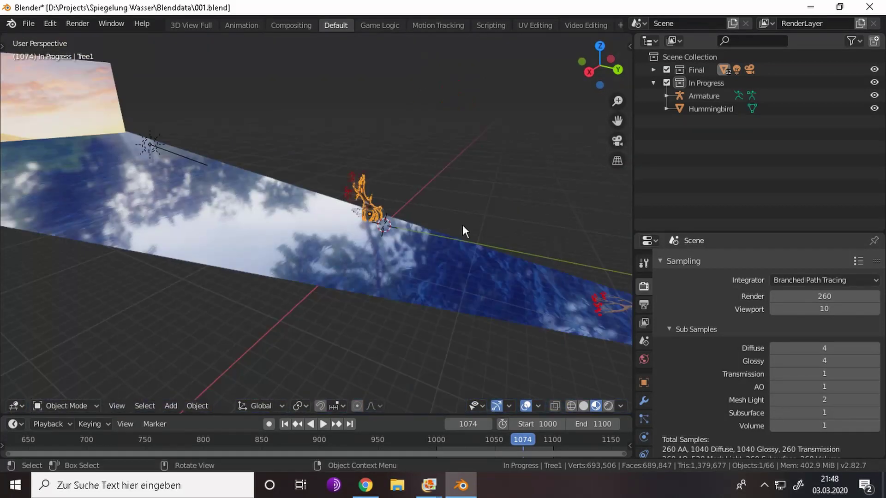
# - Frame the hummingbird and hide the Final collection
pyautogui.click(467, 217)
pyautogui.press('KP_Decimal')
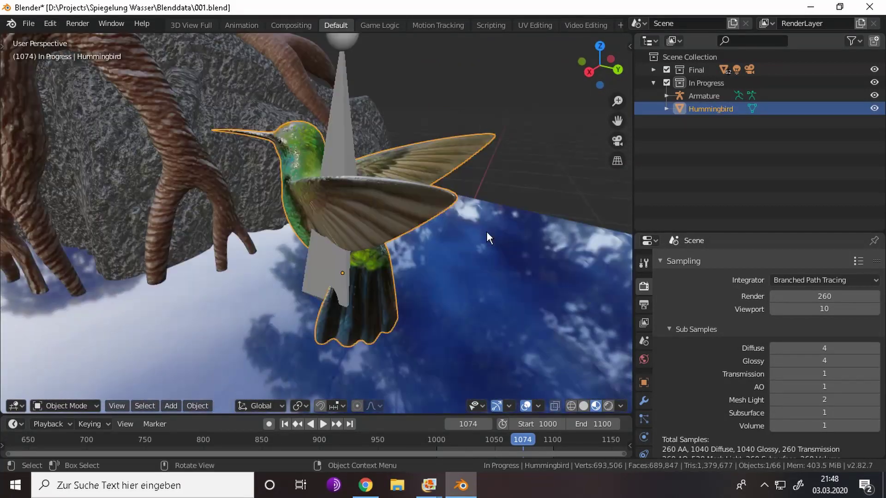
pyautogui.click(666, 70)
pyautogui.moveTo(545, 138); pyautogui.dragTo(508, 169, button='middle')
# - In front view, move the armature vertically to centre it on the bird's body
pyautogui.click(347, 105)
pyautogui.press('KP_1')
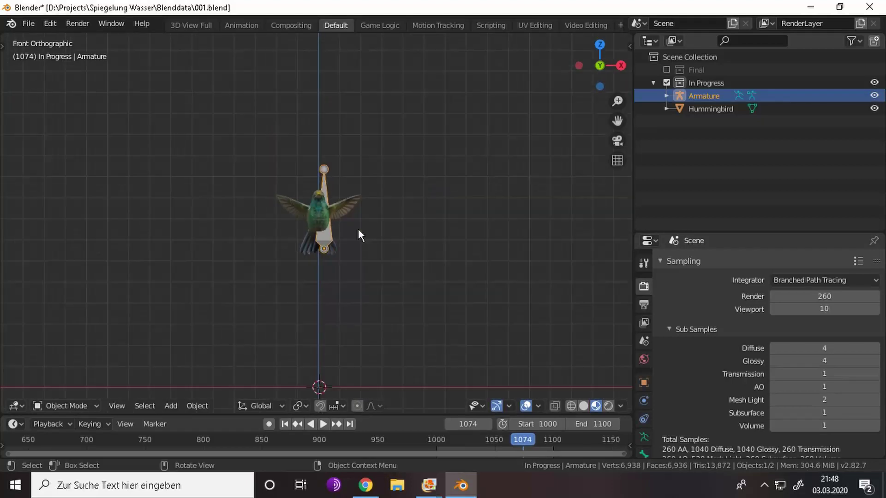
pyautogui.press('g')
pyautogui.click(363, 267)
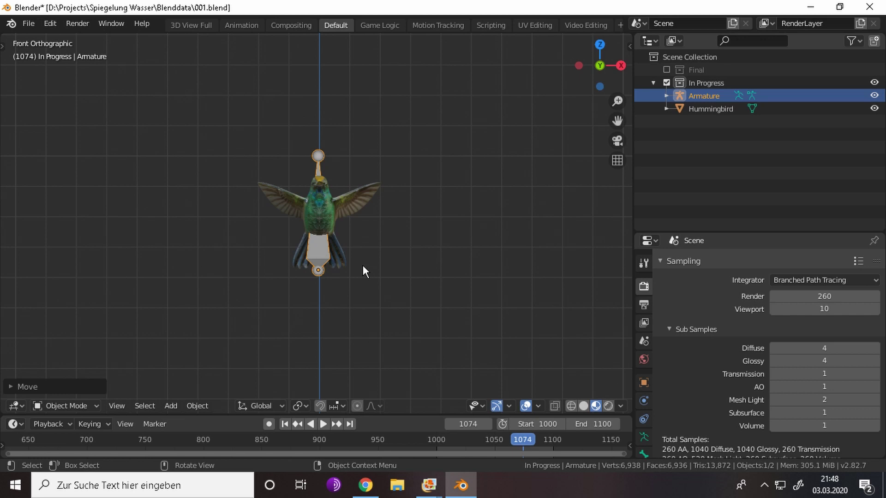
# - Lower the first bone's top joint and move its tip to fit inside the see-through body
pyautogui.press('Tab')
pyautogui.press('g')
pyautogui.press('z')
pyautogui.click(347, 237)
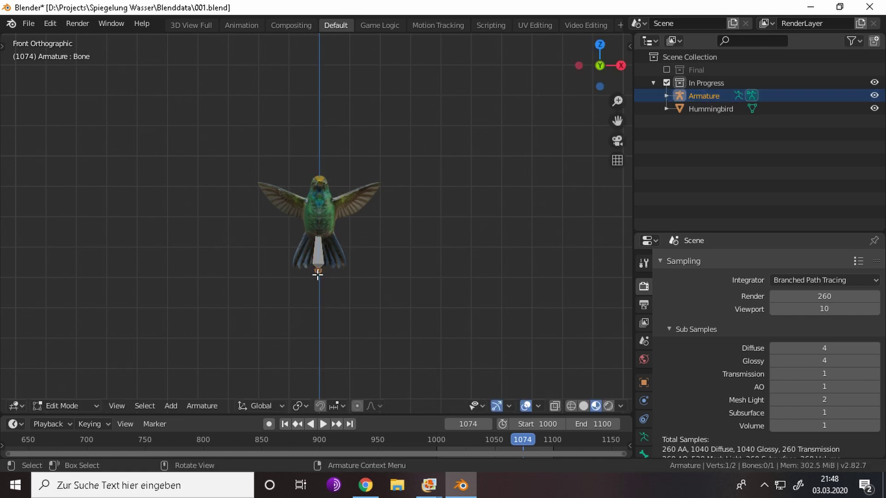
pyautogui.press('KP_3')
pyautogui.press('z')
pyautogui.scroll(5, 410, 312)
pyautogui.press('g')
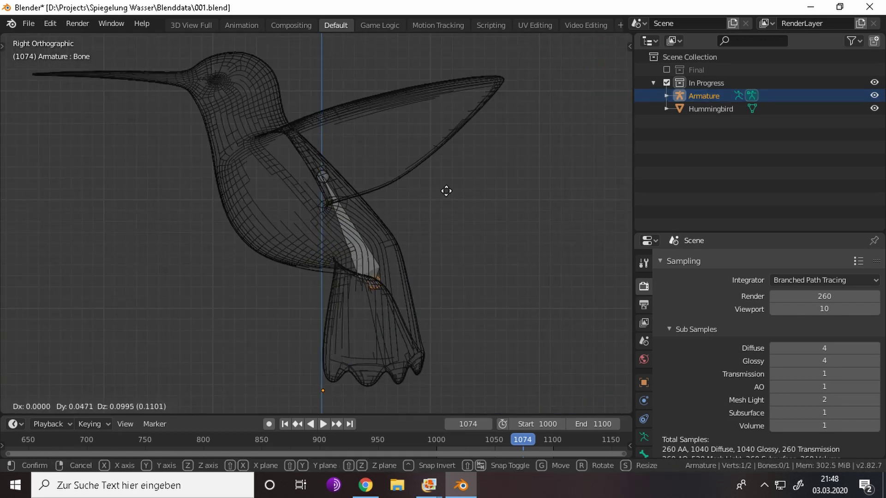
pyautogui.click(358, 185)
pyautogui.press('KP_1')
# - Shift the whole armature horizontally to centre it in the bird
pyautogui.press('Tab')
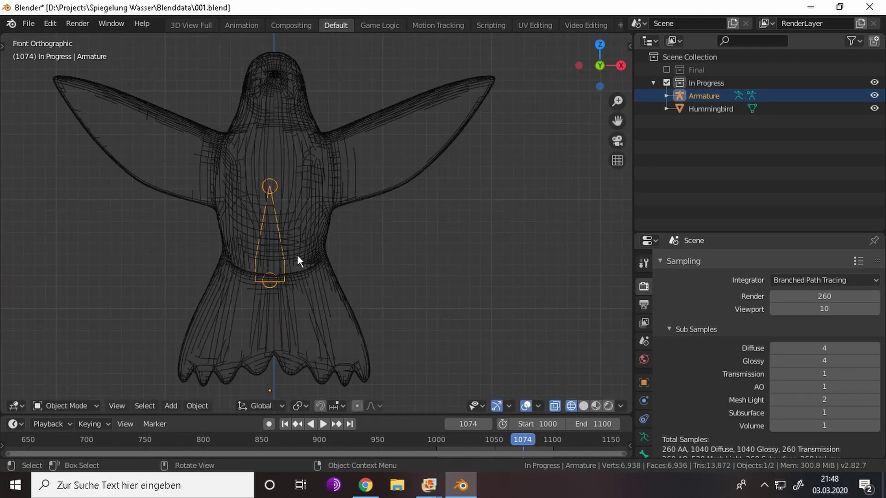
pyautogui.press('g')
pyautogui.press('x')
pyautogui.click(348, 271)
# - Extrude a shoulder bone and a wing bone out to the right wing tip
pyautogui.press('Tab')
pyautogui.press('e')
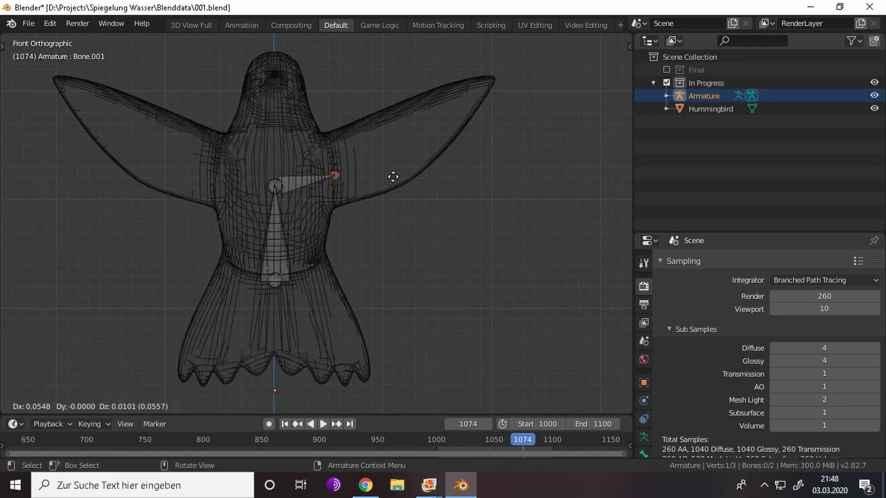
pyautogui.click(397, 176)
pyautogui.press('g')
pyautogui.click(549, 81)
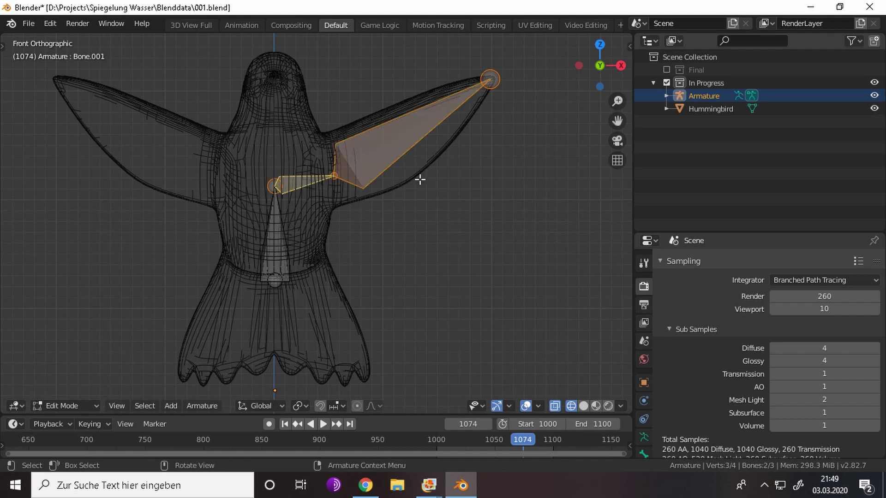
# - Duplicate the right wing bones and mirror them with X scale -1
pyautogui.hotkey('shift', 'd')
pyautogui.press('Escape')
pyautogui.press('s')
pyautogui.press('x')
pyautogui.press('-')
pyautogui.press('1')
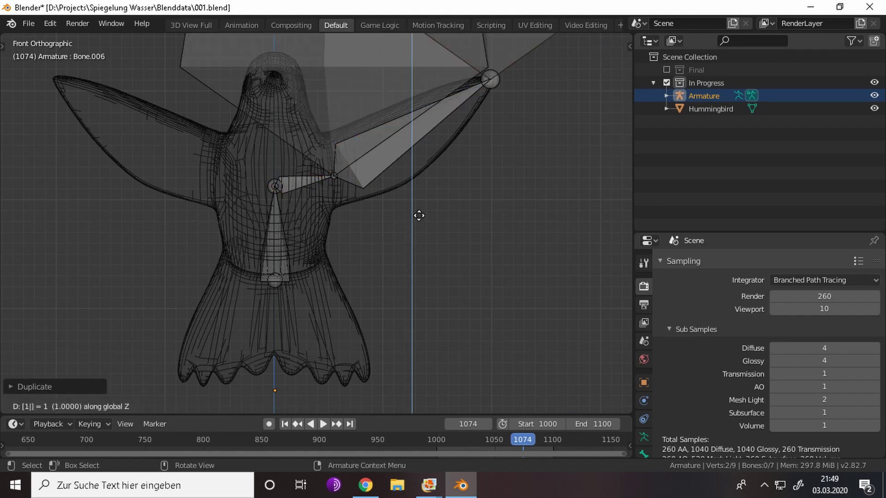
pyautogui.press('Return')
# - Undo an accidental extra bone and move and rotate the mirrored bones into the left wing
pyautogui.press('e')
pyautogui.press('KP_Decimal')
pyautogui.hotkey('ctrl', 'z')
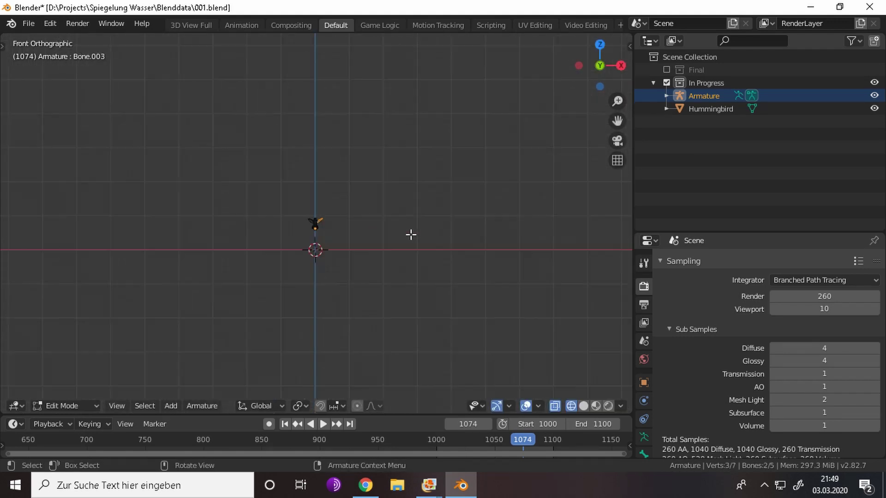
pyautogui.press('KP_Divide')
pyautogui.press('g')
pyautogui.click(311, 241)
pyautogui.press('r')
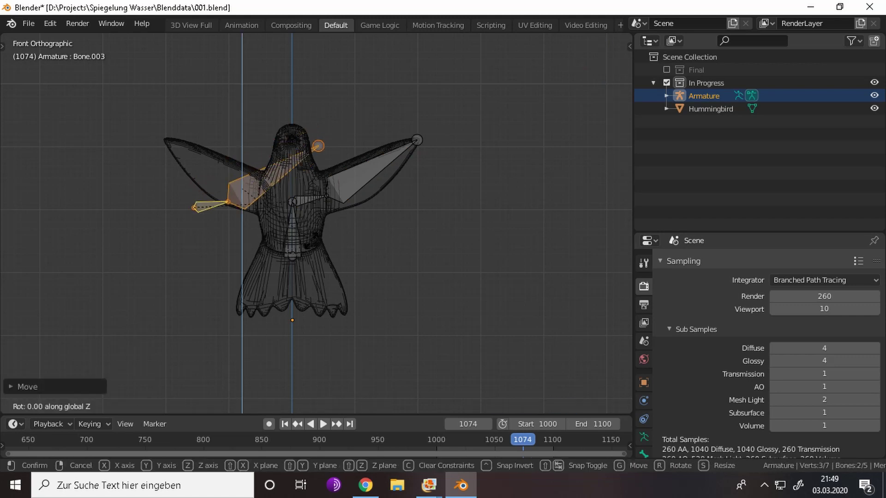
pyautogui.click(312, 241)
pyautogui.scroll(4, 311, 240)
pyautogui.press('g')
pyautogui.click(263, 225)
# - Delete the extra horizontal shoulder bone and extrude a tail bone down from the body bone
pyautogui.keyDown('shift'); pyautogui.moveTo(148, 133); pyautogui.dragTo(264, 208, button='middle'); pyautogui.keyUp('shift')
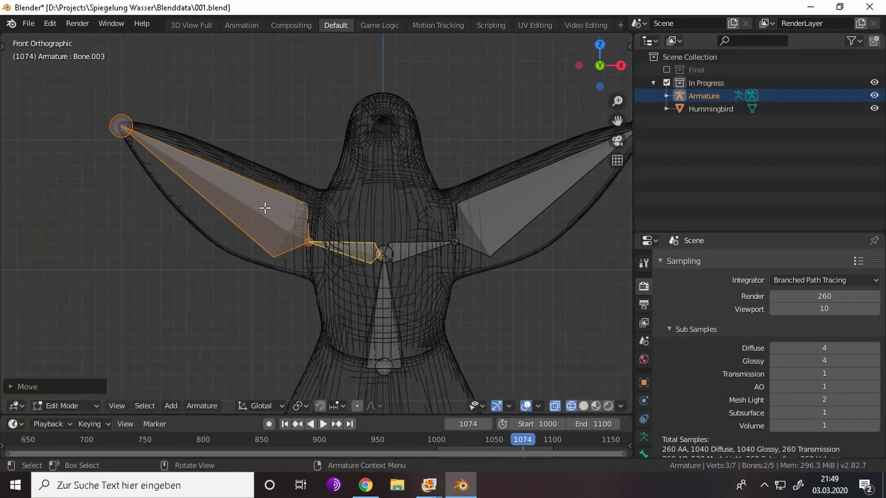
pyautogui.click(369, 253)
pyautogui.press('Delete')
pyautogui.click(383, 323)
pyautogui.keyDown('shift'); pyautogui.moveTo(384, 323); pyautogui.dragTo(365, 176, button='middle'); pyautogui.keyUp('shift')
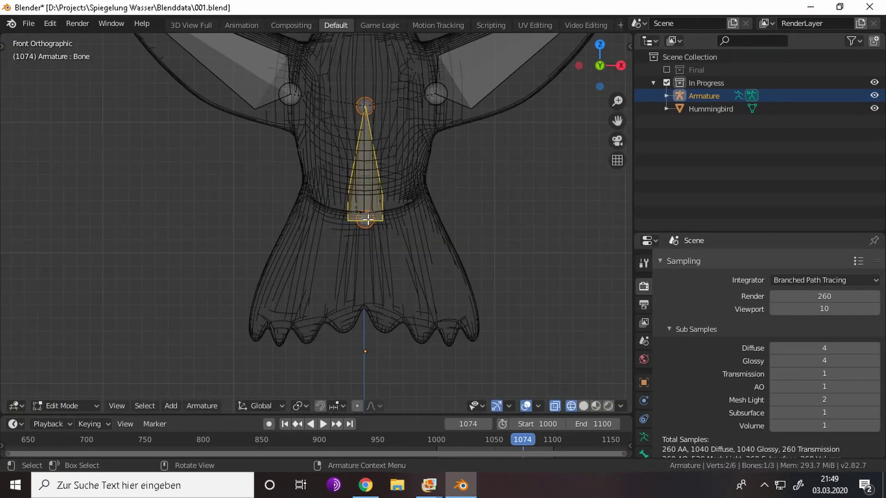
pyautogui.press('e')
pyautogui.click(456, 361)
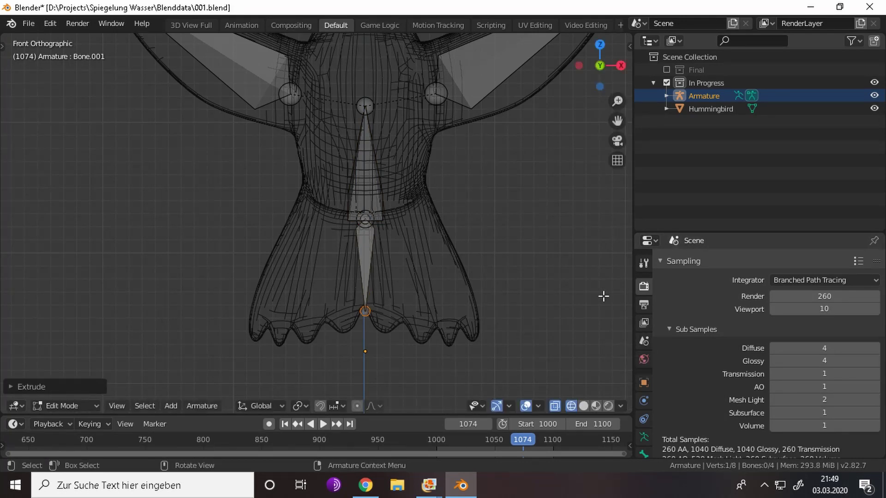
# - Extrude neck and head bones upward from the body bone's top joint
pyautogui.click(368, 243)
pyautogui.keyDown('shift'); pyautogui.moveTo(383, 79); pyautogui.dragTo(398, 273, button='middle'); pyautogui.keyUp('shift')
pyautogui.press('e')
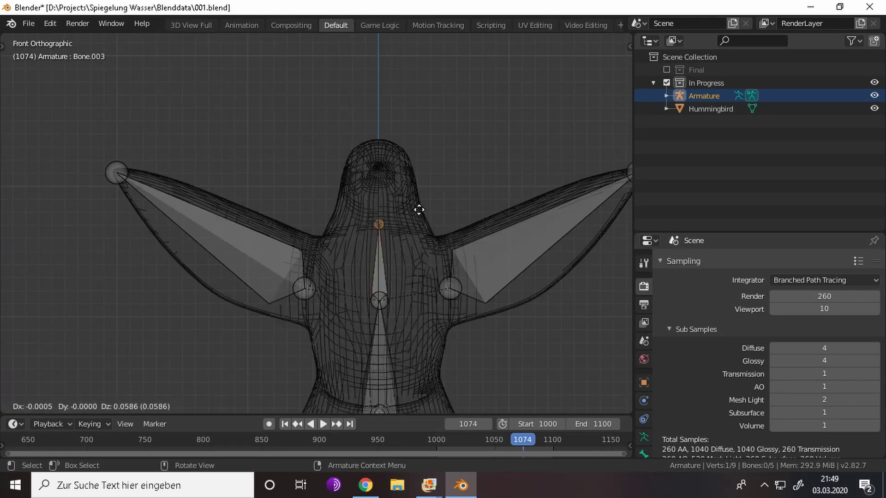
pyautogui.moveTo(419, 209)
pyautogui.mouseDown(button='middle')
pyautogui.moveTo(413, 224)
pyautogui.moveTo(342, 217)
pyautogui.mouseUp(button='middle')
pyautogui.press('e')
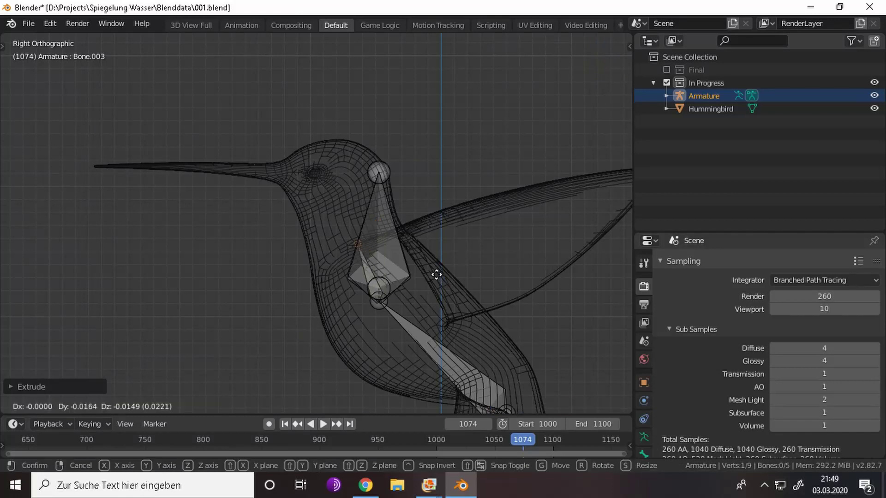
pyautogui.click(413, 202)
pyautogui.click(328, 210)
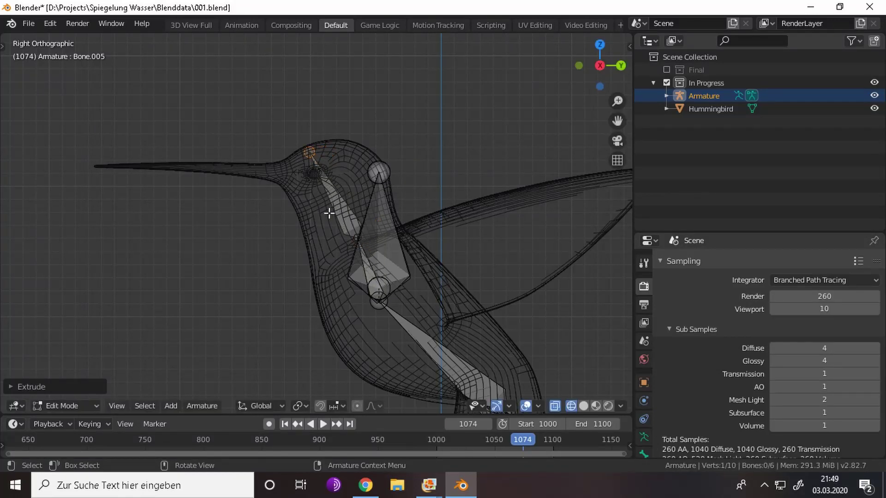
pyautogui.press('e')
pyautogui.click(401, 211)
pyautogui.moveTo(401, 211); pyautogui.dragTo(401, 251, button='middle')
# - Inspect the wing bones from front, side and perspective views
pyautogui.click(401, 251)
pyautogui.press('KP_1')
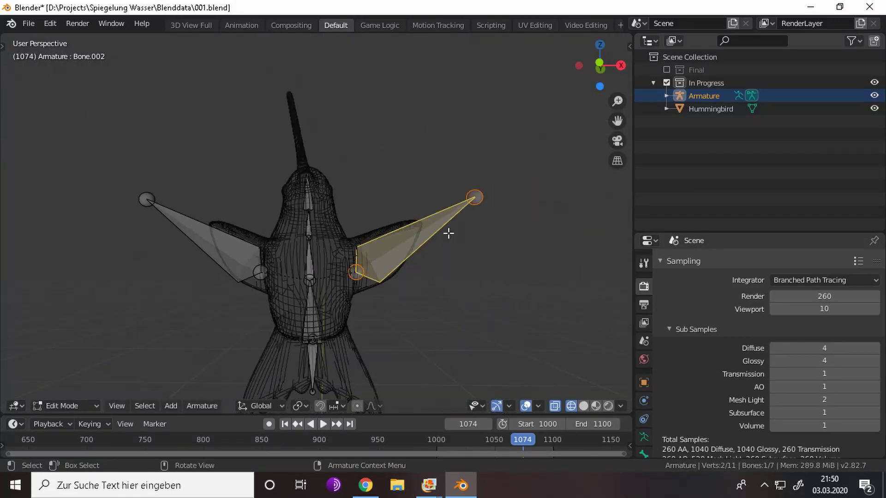
pyautogui.press('KP_3')
pyautogui.click(445, 194)
pyautogui.moveTo(457, 194)
pyautogui.mouseDown(button='middle')
pyautogui.moveTo(403, 251)
pyautogui.moveTo(457, 125)
pyautogui.mouseUp(button='middle')
pyautogui.press('KP_3')
pyautogui.scroll(-2, 370, 178)
# - Move the wing tip joint into the wing and select the tail bone's tip
pyautogui.click(305, 208)
pyautogui.press('g')
pyautogui.click(387, 198)
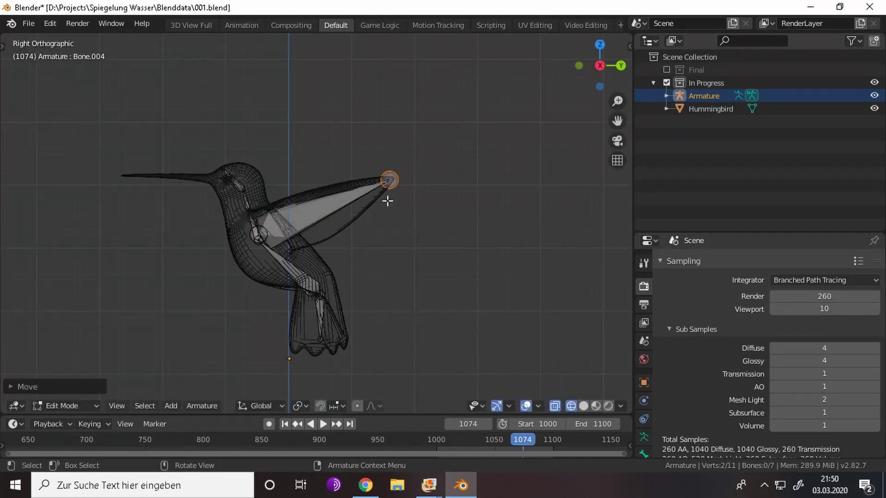
pyautogui.moveTo(388, 197)
pyautogui.mouseDown(button='middle')
pyautogui.moveTo(459, 263)
pyautogui.moveTo(362, 292)
pyautogui.mouseUp(button='middle')
pyautogui.click(395, 344)
pyautogui.press('KP_3')
pyautogui.scroll(2, 396, 347)
# - Fit the tail bone's tip and upper joint inside the tail
pyautogui.press('g')
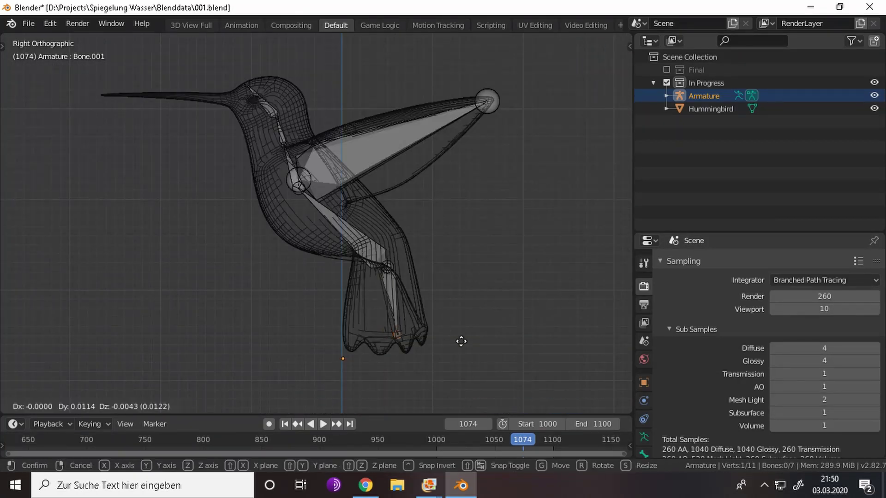
pyautogui.click(429, 343)
pyautogui.click(393, 253)
pyautogui.press('g')
pyautogui.click(398, 237)
# - Connect Bone.001 as a child of Bone
pyautogui.click(666, 94)
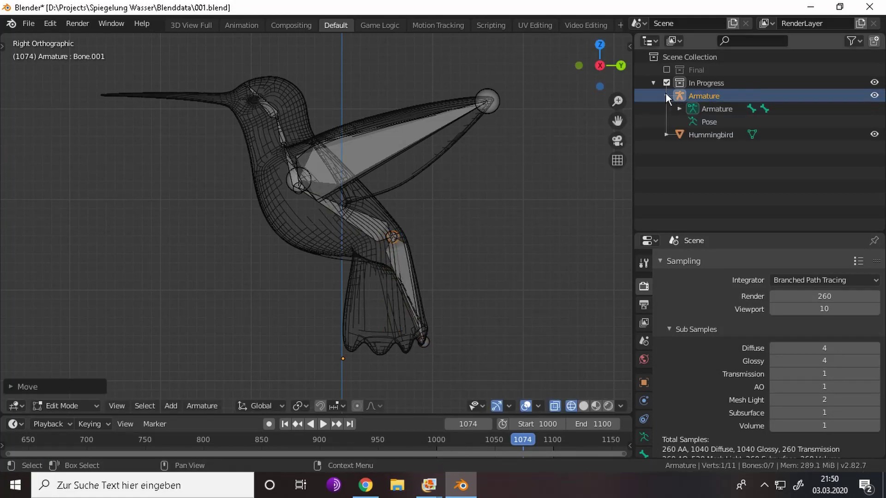
pyautogui.click(405, 275)
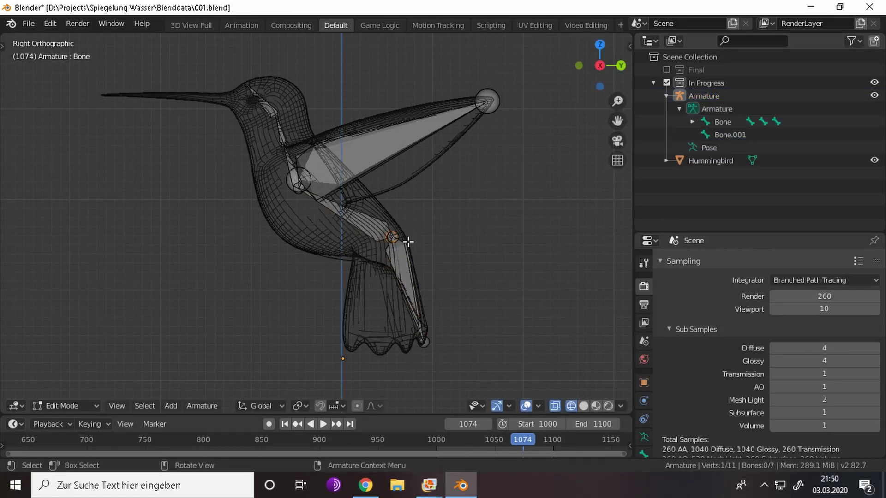
pyautogui.click(693, 123)
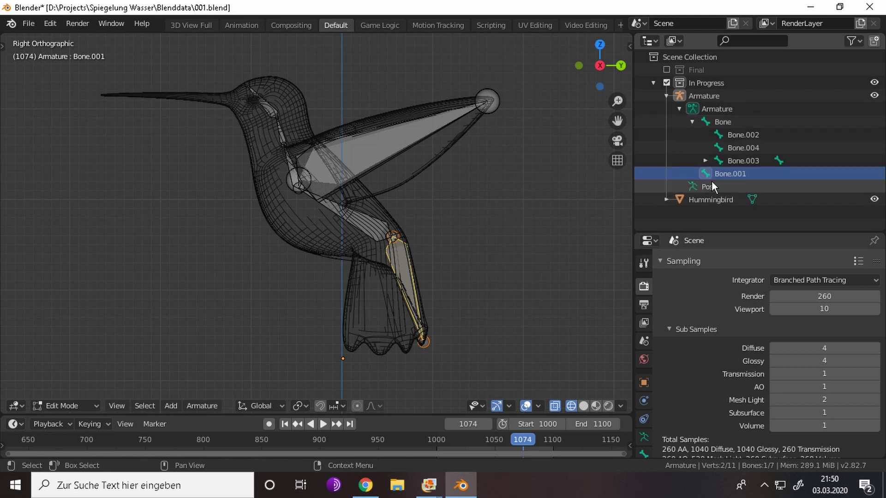
pyautogui.keyDown('shift'); pyautogui.click(374, 232); pyautogui.keyUp('shift')
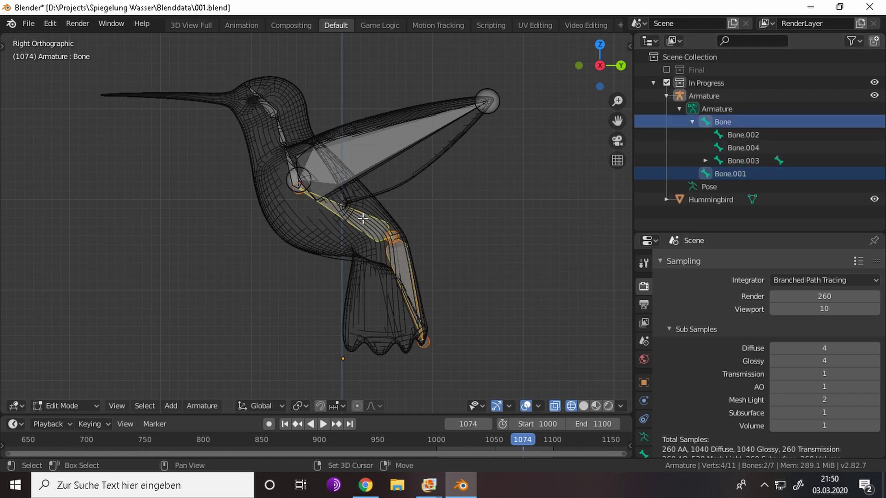
pyautogui.hotkey('ctrl', 'p')
pyautogui.click(363, 220)
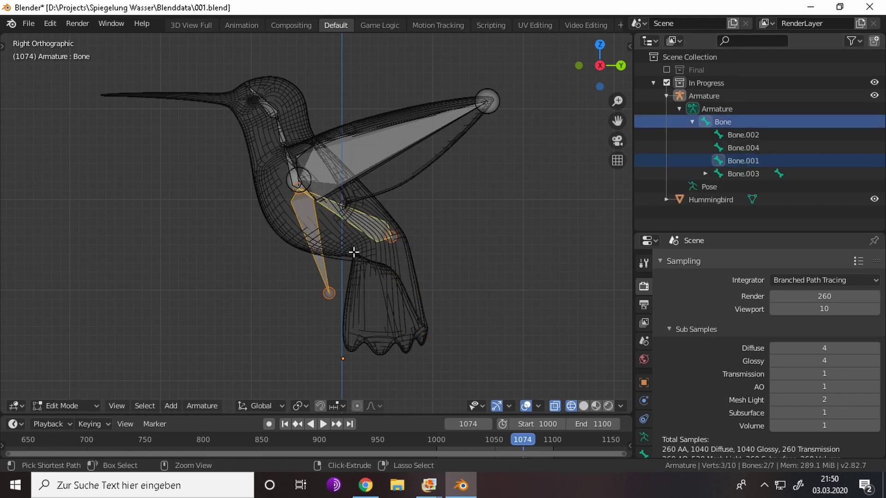
# - Delete Bone.001 from the armature
pyautogui.click(405, 280)
pyautogui.press('g')
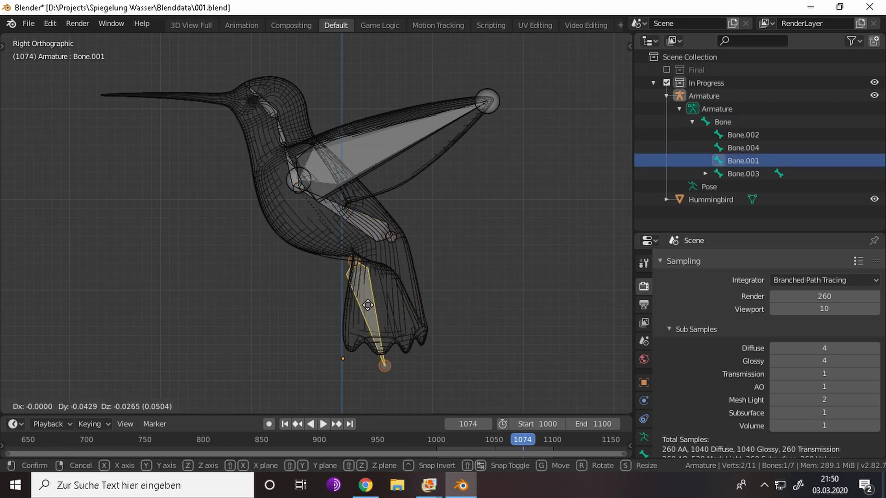
pyautogui.click(388, 313)
pyautogui.moveTo(389, 313)
pyautogui.mouseDown(button='middle')
pyautogui.moveTo(465, 260)
pyautogui.moveTo(352, 244)
pyautogui.mouseUp(button='middle')
pyautogui.press('Delete')
pyautogui.press('KP_3')
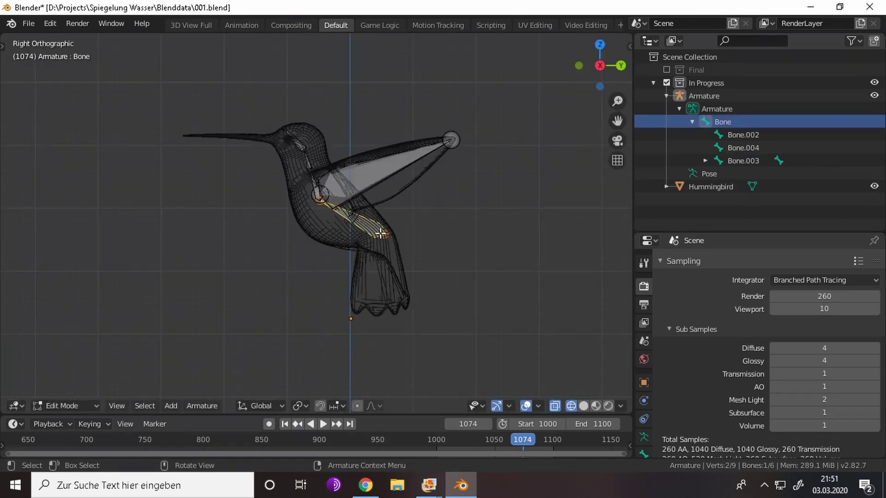
# - Reposition Bone's tail joint and nearby joints inside the body from the side view
pyautogui.click(389, 248)
pyautogui.press('g')
pyautogui.click(409, 320)
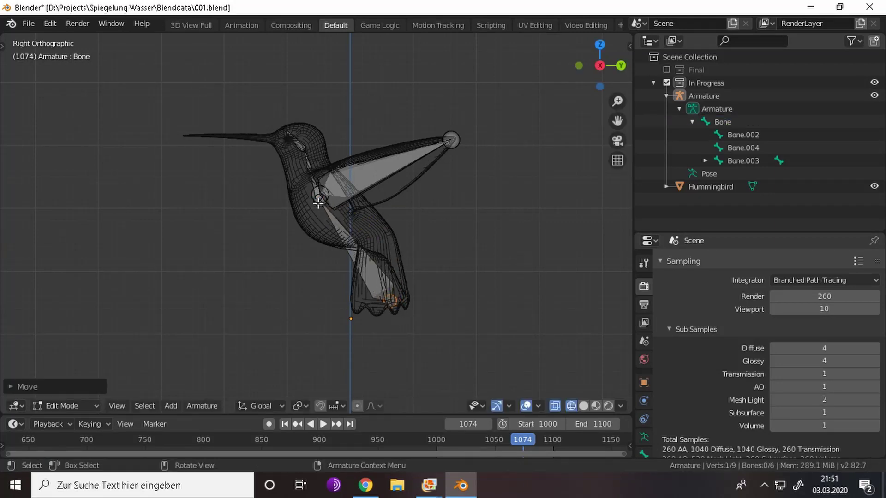
pyautogui.press('g')
pyautogui.click(319, 180)
pyautogui.moveTo(363, 223); pyautogui.dragTo(332, 332, button='middle')
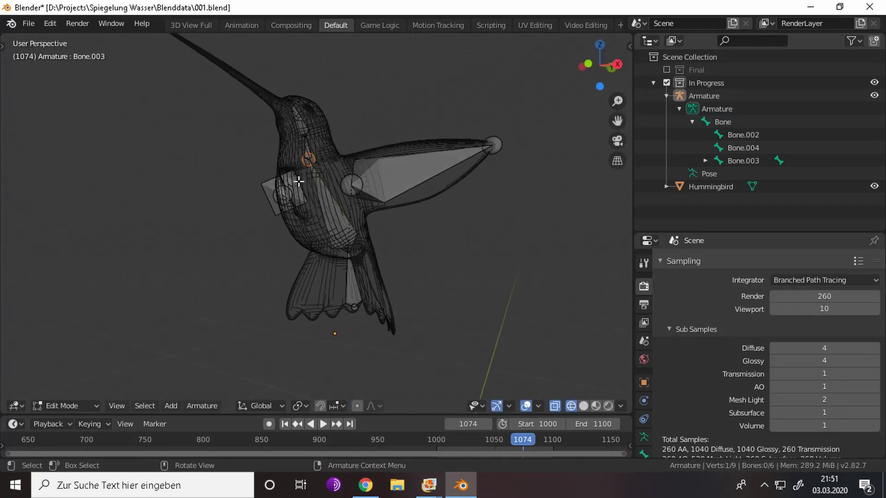
pyautogui.press('g')
pyautogui.click(347, 251)
pyautogui.press('KP_3')
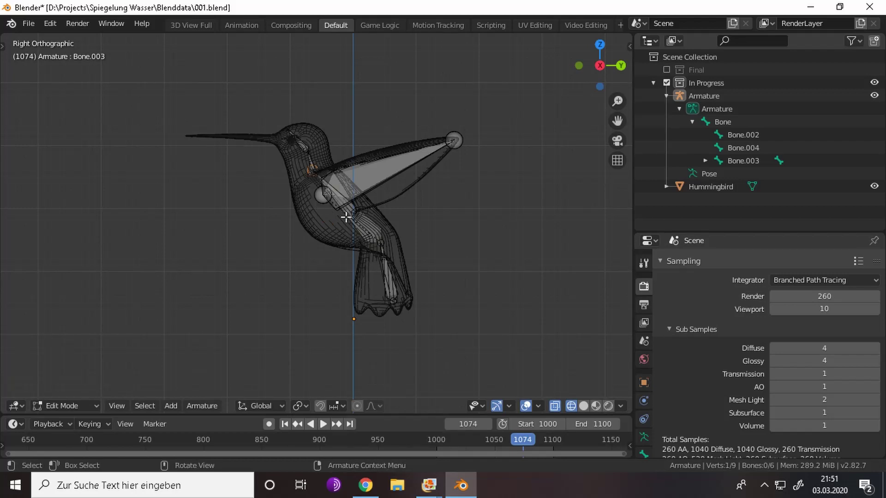
pyautogui.press('g')
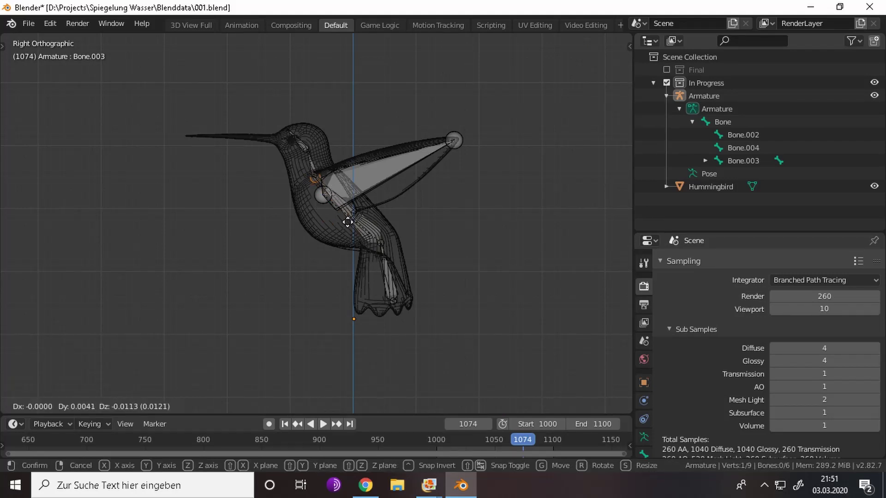
pyautogui.click(344, 221)
# - Parent the selected wing bones with Keep Offset, then clear their parents
pyautogui.moveTo(344, 221); pyautogui.dragTo(351, 277, button='middle')
pyautogui.keyDown('shift'); pyautogui.click(379, 193); pyautogui.keyUp('shift')
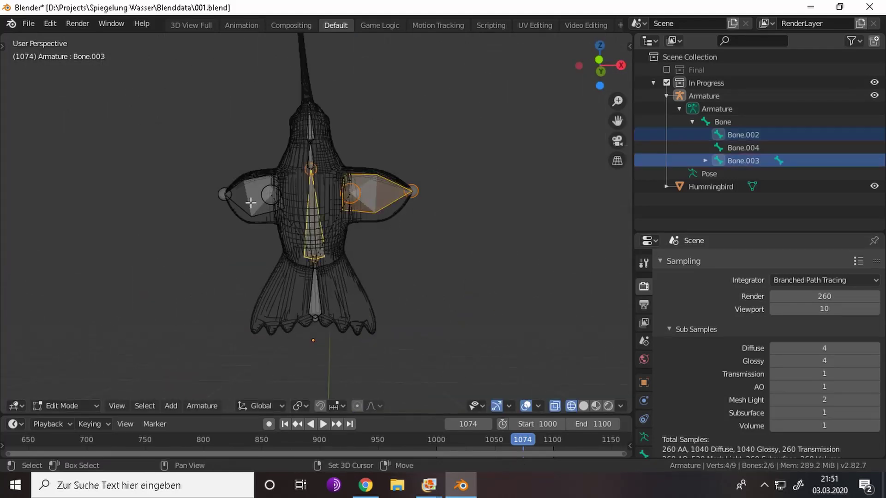
pyautogui.keyDown('shift'); pyautogui.click(252, 193); pyautogui.keyUp('shift')
pyautogui.hotkey('ctrl', 'p')
pyautogui.click(366, 214)
pyautogui.hotkey('alt', 'p')
pyautogui.click(461, 180)
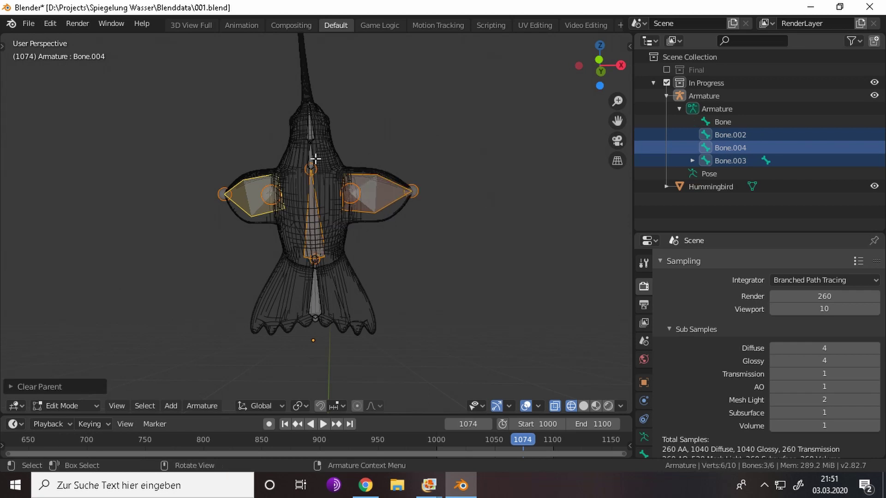
# - Parent Bone.003 to Bone.002 with Keep Offset, then delete both wing bones
pyautogui.click(309, 157)
pyautogui.keyDown('shift'); pyautogui.click(309, 157); pyautogui.keyUp('shift')
pyautogui.hotkey('alt', 'p')
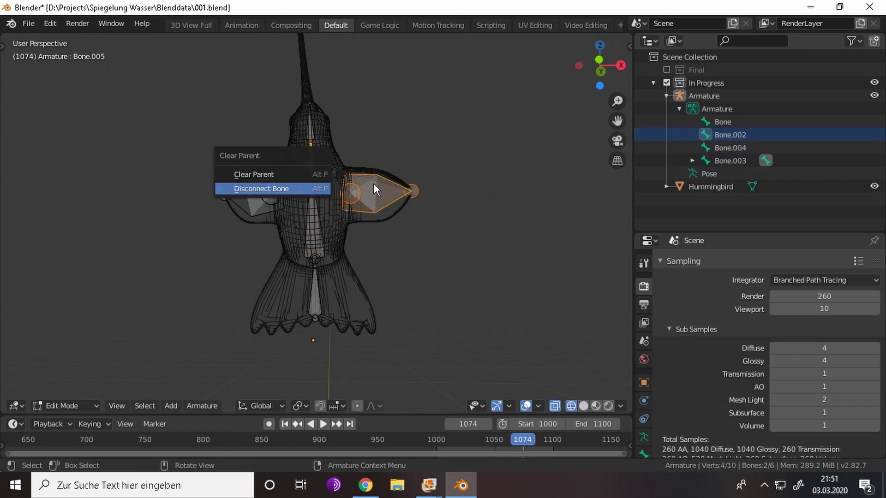
pyautogui.click(311, 154)
pyautogui.moveTo(346, 129)
pyautogui.mouseDown(button='middle')
pyautogui.moveTo(363, 189)
pyautogui.moveTo(235, 137)
pyautogui.moveTo(248, 205)
pyautogui.moveTo(244, 189)
pyautogui.moveTo(265, 139)
pyautogui.moveTo(323, 186)
pyautogui.mouseUp(button='middle')
pyautogui.keyDown('shift'); pyautogui.click(363, 189); pyautogui.keyUp('shift')
pyautogui.hotkey('ctrl', 'p')
pyautogui.click(364, 191)
pyautogui.press('Delete')
# - Extrude a wing bone and move a rotated duplicate along X onto the left wing
pyautogui.press('KP_1')
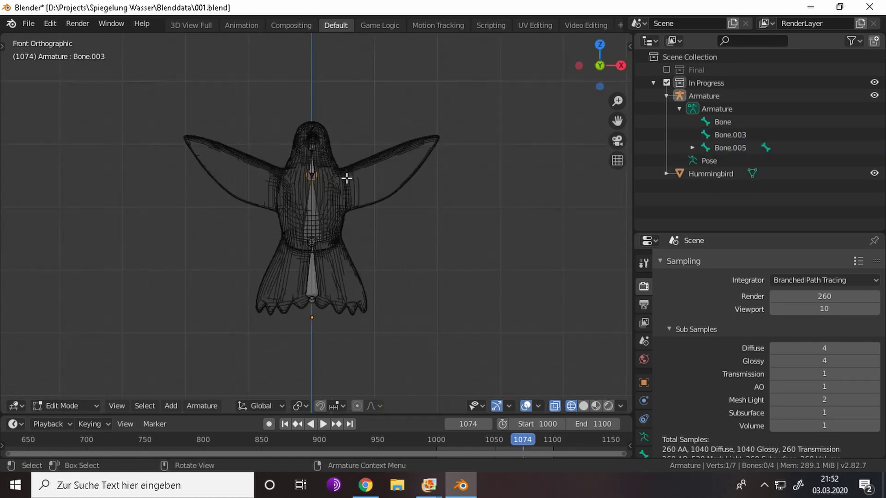
pyautogui.press('e')
pyautogui.click(481, 146)
pyautogui.click(328, 182)
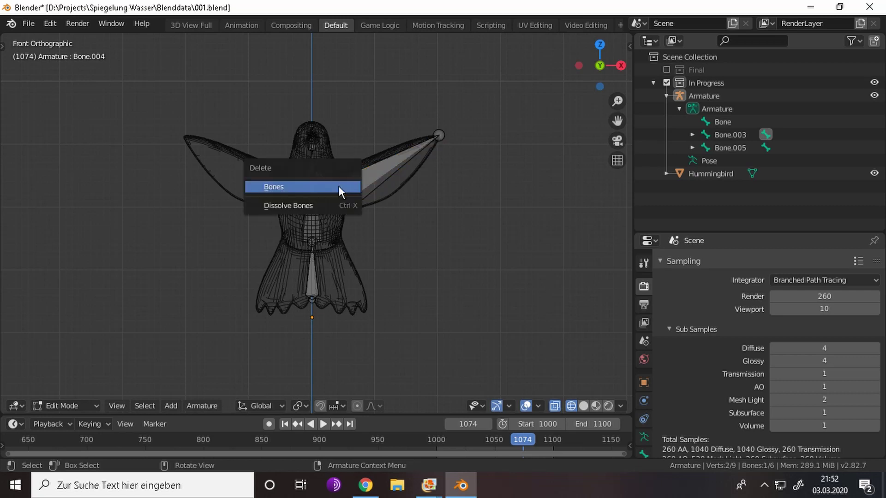
pyautogui.hotkey('shift', 'd')
pyautogui.press('Return')
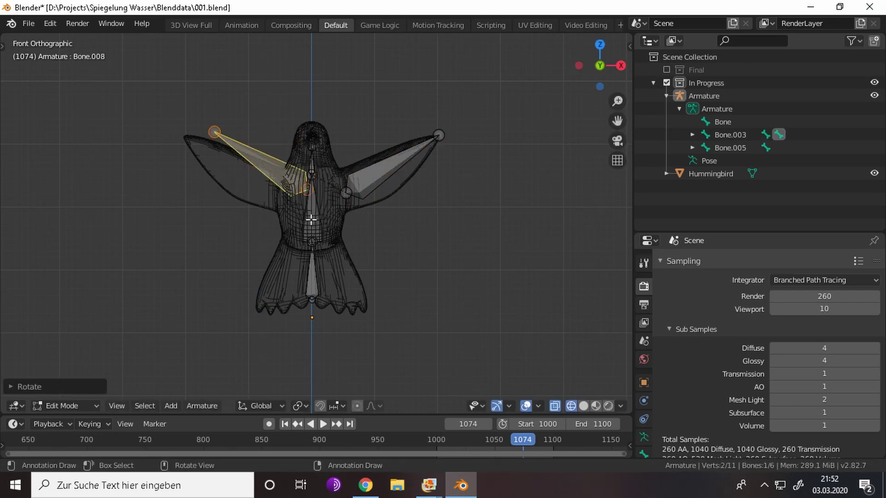
pyautogui.scroll(4, 413, 223)
pyautogui.press('g')
pyautogui.press('x')
pyautogui.moveTo(413, 219); pyautogui.dragTo(271, 240)
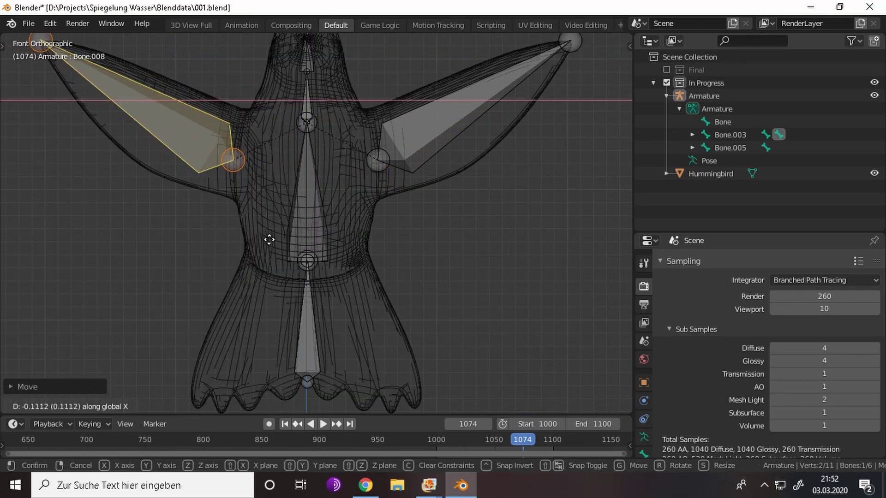
pyautogui.click(271, 240)
# - Extrude a new bone from the right wing-tip joint
pyautogui.click(570, 42)
pyautogui.press('e')
pyautogui.press('KP_3')
pyautogui.scroll(-5, 423, 192)
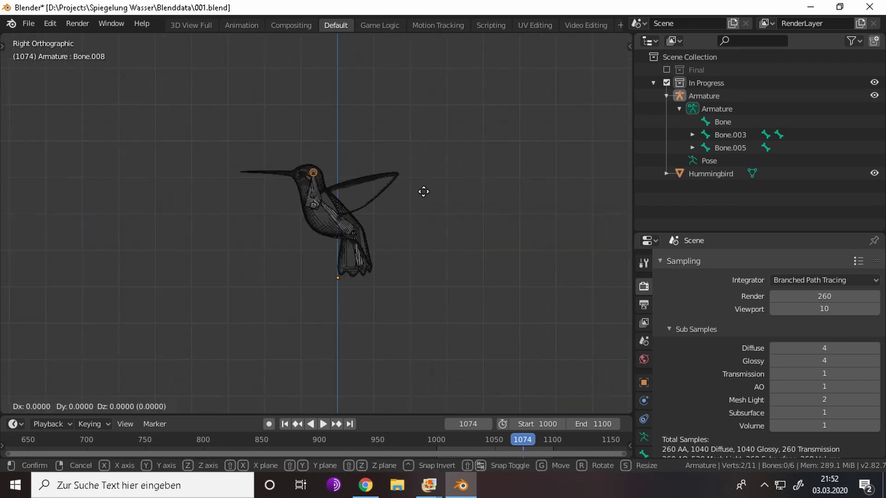
pyautogui.click(505, 210)
pyautogui.moveTo(505, 210)
pyautogui.mouseDown(button='middle')
pyautogui.moveTo(508, 238)
pyautogui.moveTo(461, 221)
pyautogui.moveTo(442, 267)
pyautogui.moveTo(394, 302)
pyautogui.mouseUp(button='middle')
# - Switch the viewport to solid shading and raise the bone along Z
pyautogui.press('Tab')
pyautogui.scroll(3, 388, 212)
pyautogui.press('Tab')
pyautogui.press('Tab')
pyautogui.press('z')
pyautogui.click(511, 226)
pyautogui.press('Tab')
pyautogui.press('g')
pyautogui.press('z')
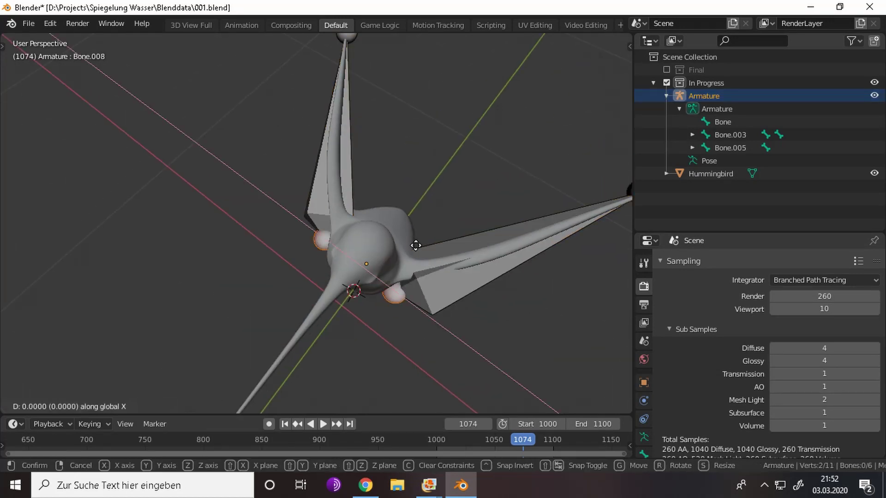
pyautogui.click(430, 235)
# - Adjust the bone's height along Z again, then return to object mode
pyautogui.moveTo(430, 233); pyautogui.dragTo(455, 262, button='middle')
pyautogui.press('g')
pyautogui.press('z')
pyautogui.click(455, 261)
pyautogui.press('s')
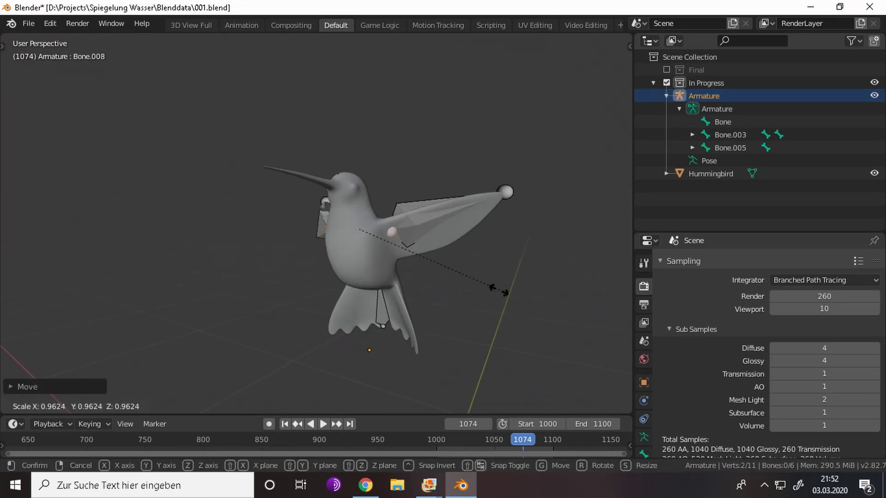
pyautogui.press('Escape')
pyautogui.press('Tab')
pyautogui.moveTo(494, 292)
pyautogui.mouseDown(button='middle')
pyautogui.moveTo(446, 293)
pyautogui.moveTo(336, 227)
pyautogui.moveTo(366, 261)
pyautogui.mouseUp(button='middle')
# - Parent the hummingbird mesh to the armature With Automatic Weights
pyautogui.click(388, 232)
pyautogui.keyDown('shift'); pyautogui.click(343, 211); pyautogui.keyUp('shift')
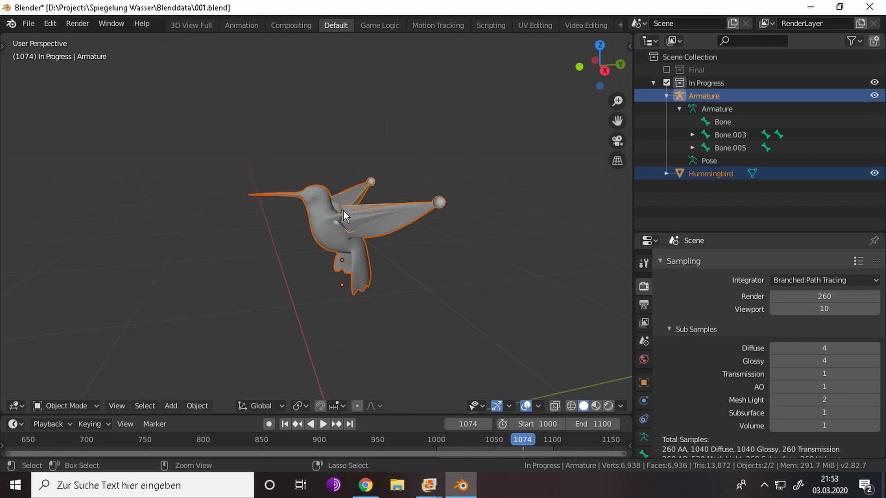
pyautogui.hotkey('ctrl', 'p')
pyautogui.click(334, 288)
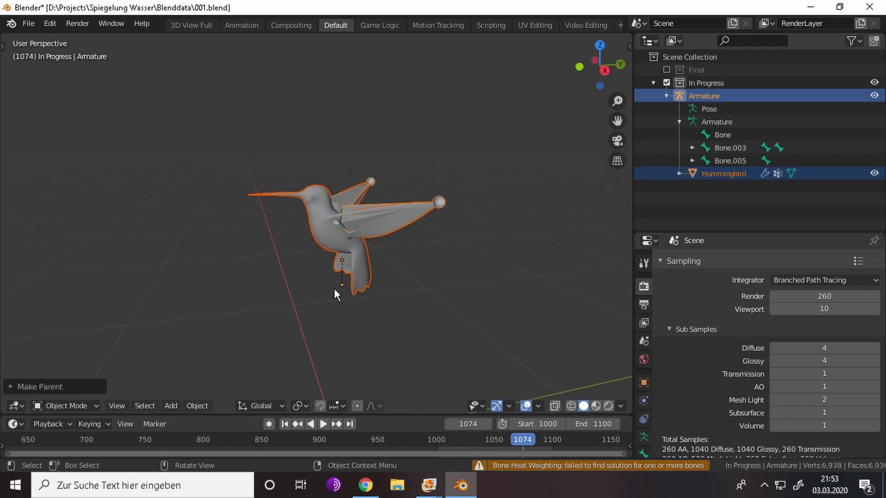
pyautogui.moveTo(334, 289); pyautogui.dragTo(383, 256, button='middle')
pyautogui.scroll(2, 372, 248)
# - Apply rotation and scale to the hummingbird mesh and the armature
pyautogui.click(342, 248)
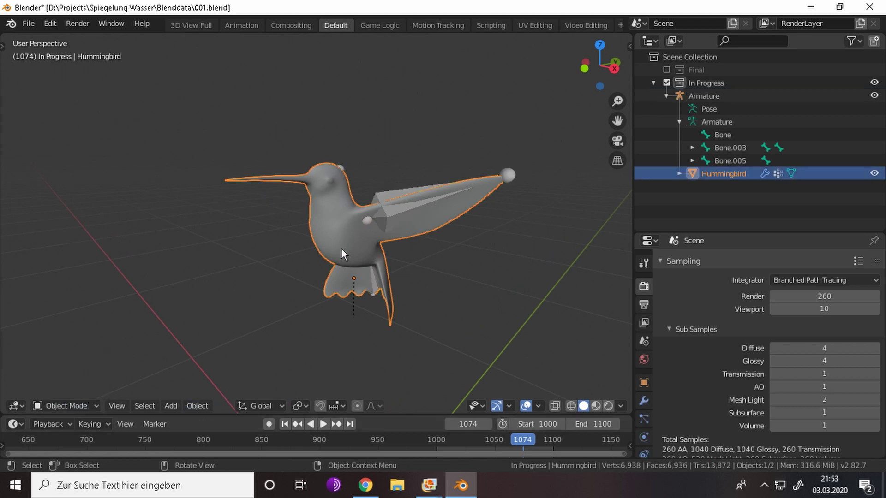
pyautogui.hotkey('ctrl', 'a')
pyautogui.click(345, 248)
pyautogui.click(389, 209)
pyautogui.hotkey('ctrl', 'a')
pyautogui.click(388, 228)
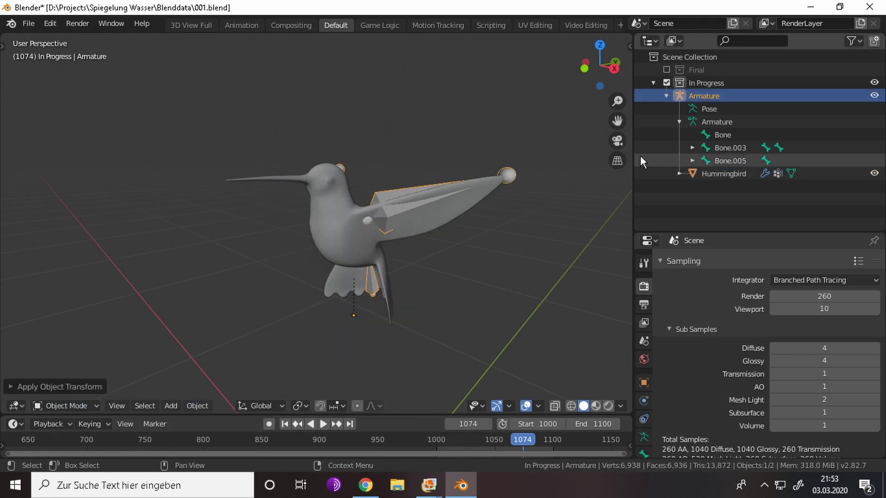
# - Enter edit mode on the armature and select Bone.005
pyautogui.click(729, 149)
pyautogui.hotkey('ctrl', 'z')
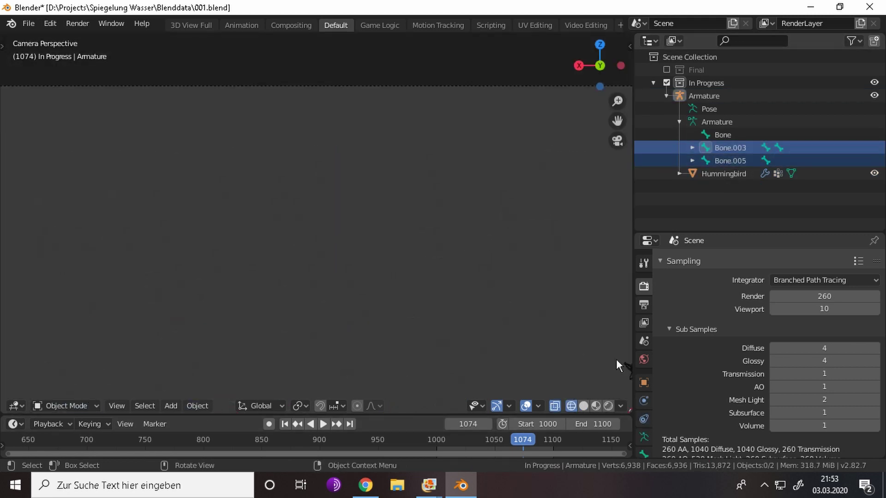
pyautogui.click(377, 185)
pyautogui.scroll(3, 336, 163)
pyautogui.scroll(4, 336, 164)
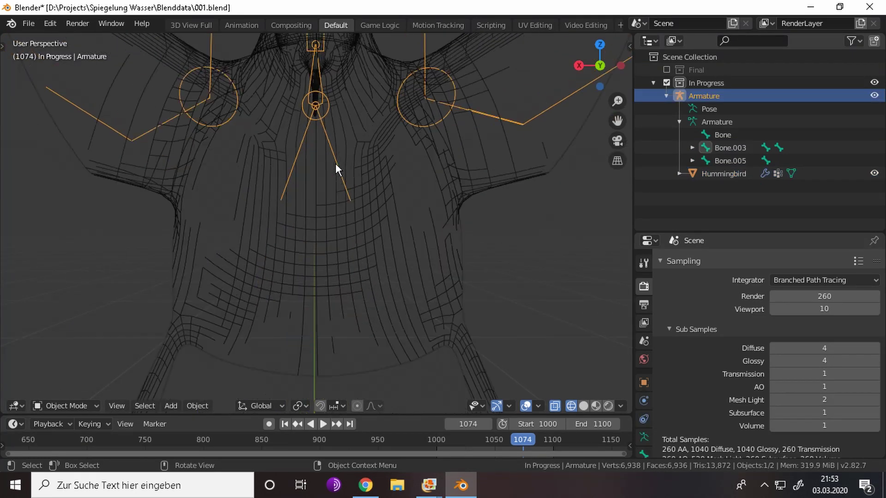
pyautogui.scroll(-4, 419, 144)
pyautogui.press('Tab')
pyautogui.click(435, 157)
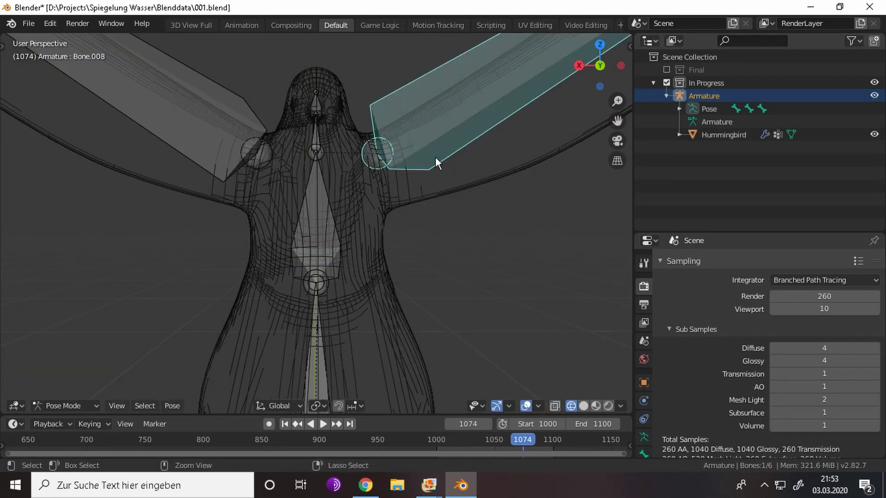
pyautogui.click(685, 159)
pyautogui.moveTo(318, 152); pyautogui.dragTo(322, 136, button='middle')
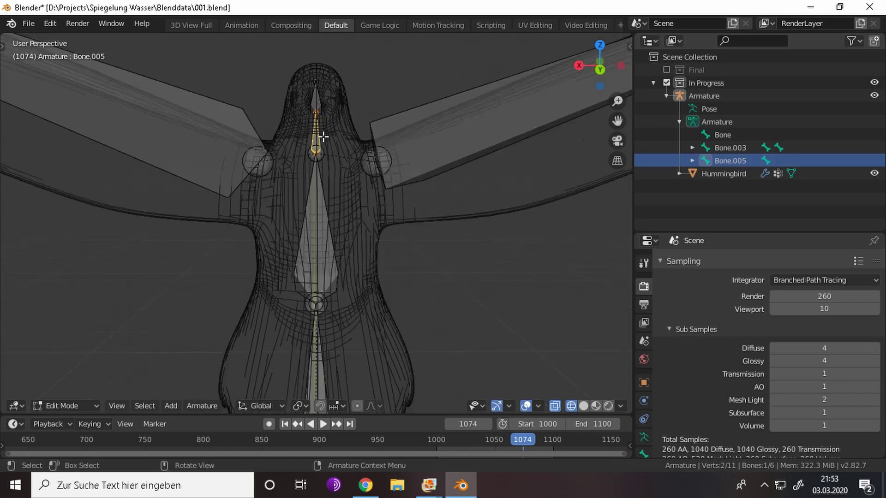
# - Delete the selected bones and extrude a new bone from the neck joint
pyautogui.press('e')
pyautogui.rightClick(323, 95)
pyautogui.press('x')
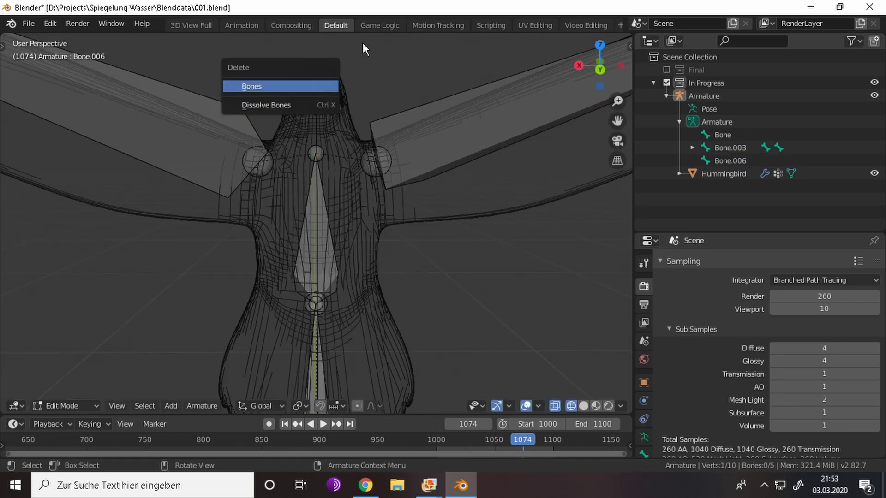
pyautogui.click(253, 85)
pyautogui.moveTo(258, 88); pyautogui.dragTo(317, 88, button='middle')
pyautogui.click(320, 162)
pyautogui.press('KP_3')
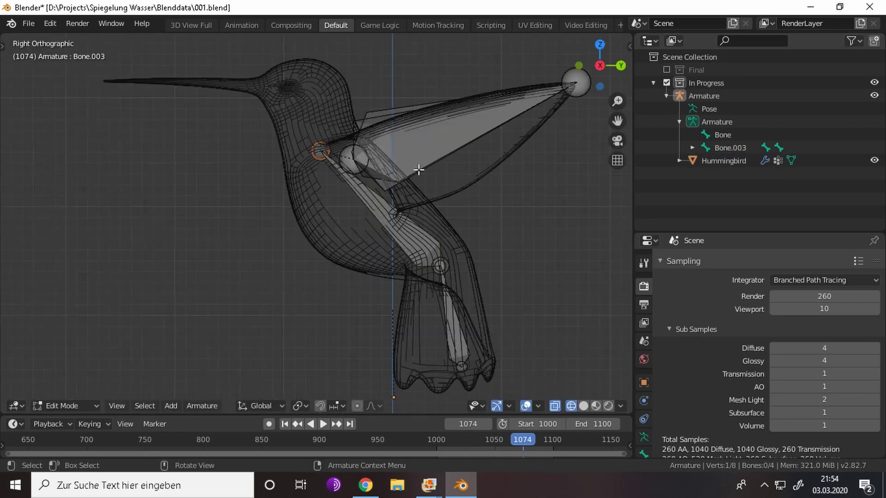
pyautogui.press('g')
pyautogui.click(394, 129)
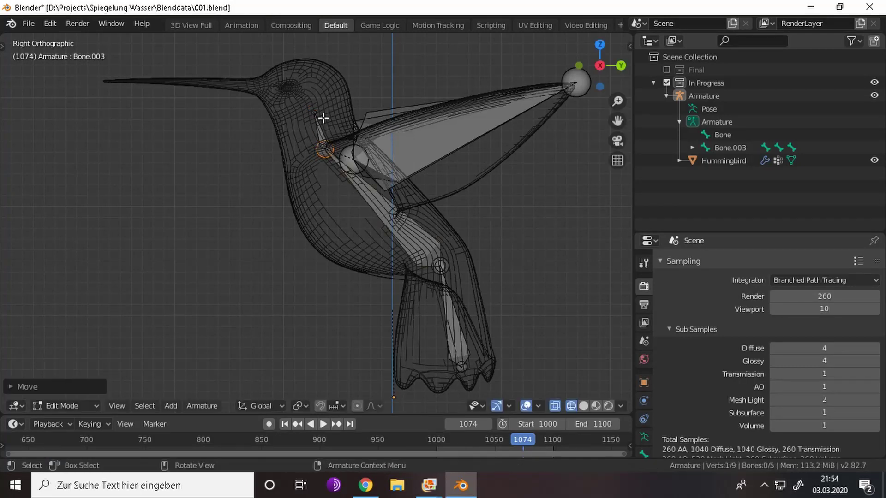
pyautogui.press('e')
# - Select the tail bone, move its end joint, and delete the old tail bone
pyautogui.click(294, 74)
pyautogui.press('Tab')
pyautogui.moveTo(372, 109); pyautogui.dragTo(377, 148, button='middle')
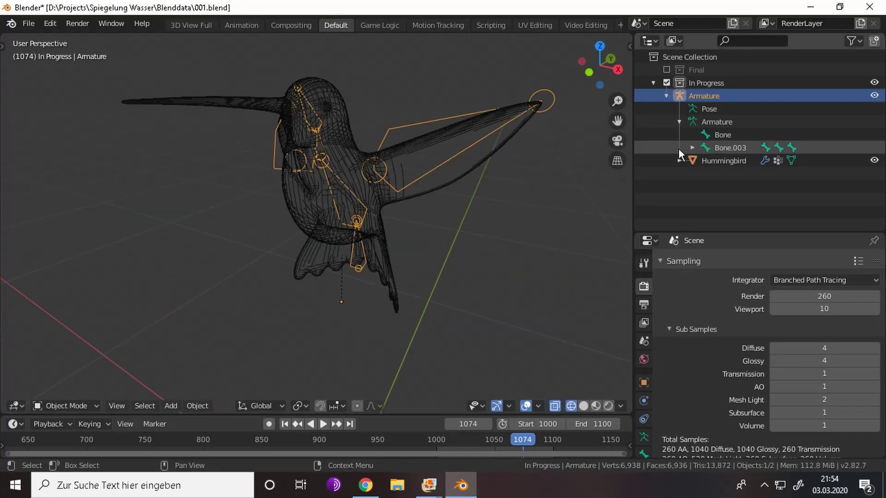
pyautogui.click(678, 149)
pyautogui.press('Tab')
pyautogui.moveTo(488, 217); pyautogui.dragTo(517, 194, button='middle')
pyautogui.click(722, 135)
pyautogui.press('g')
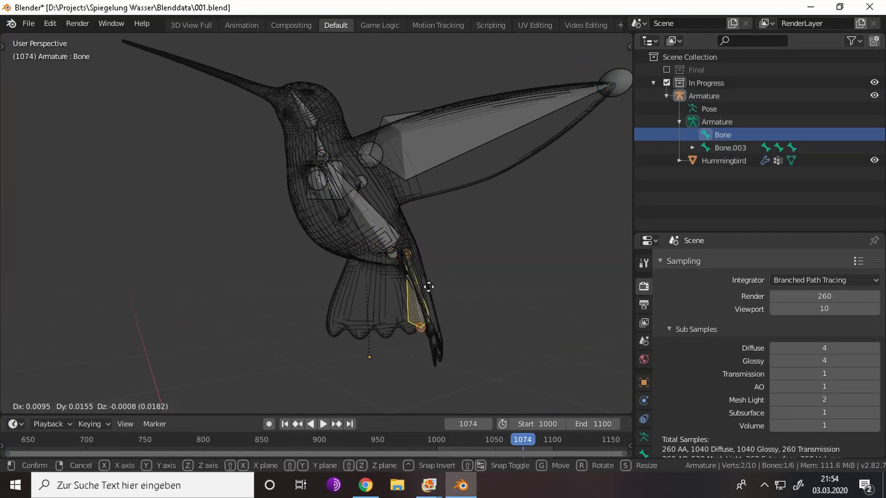
pyautogui.click(430, 285)
pyautogui.press('KP_3')
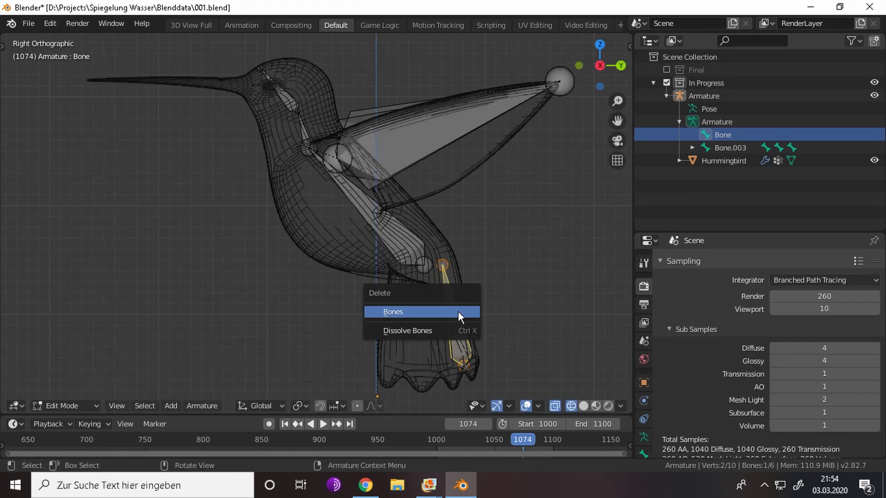
pyautogui.click(459, 315)
# - Extrude Bone.006 from the tail base to the tail tip, then select mesh and armature
pyautogui.press('e')
pyautogui.press('Escape')
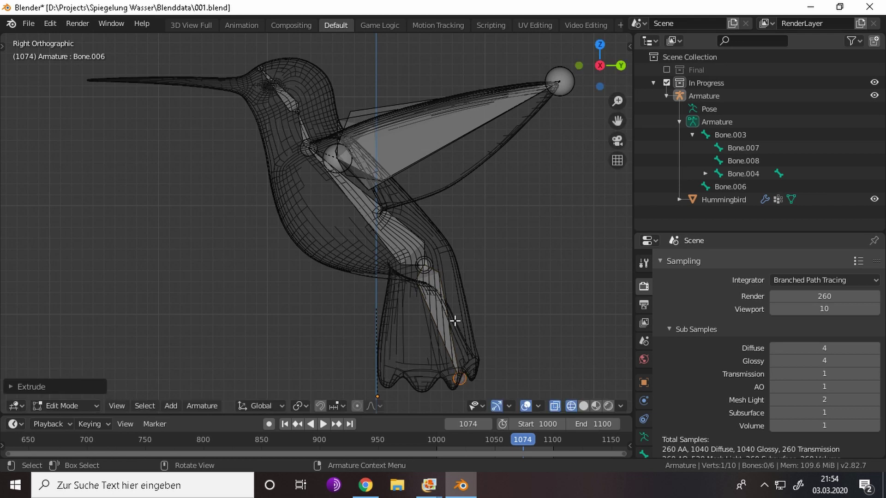
pyautogui.hotkey('ctrl', 'z')
pyautogui.click(475, 259)
pyautogui.click(424, 263)
pyautogui.press('e')
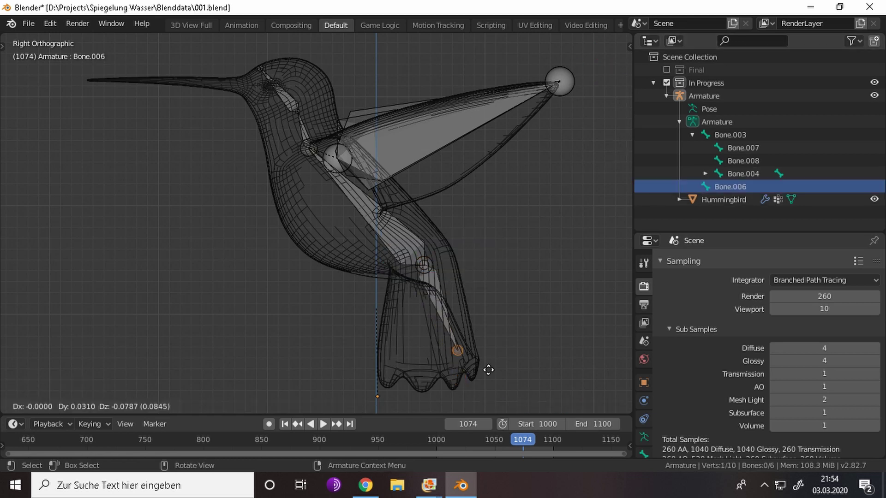
pyautogui.click(483, 392)
pyautogui.click(692, 135)
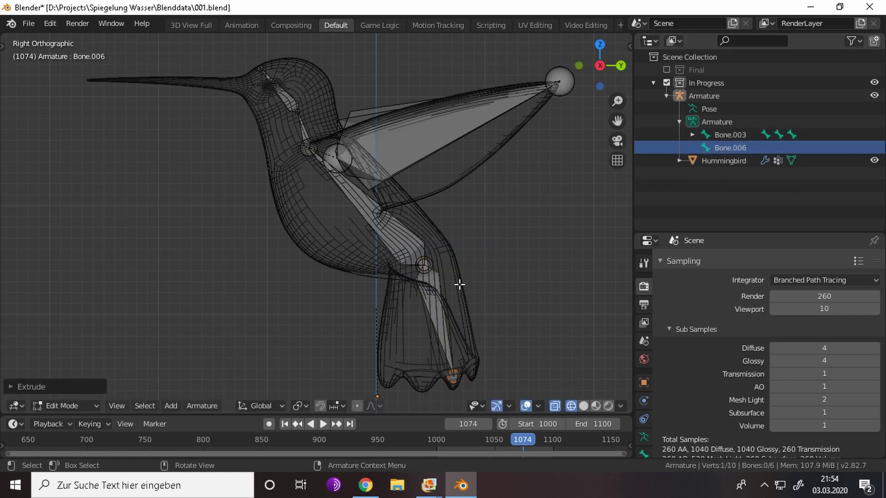
pyautogui.press('Tab')
pyautogui.click(447, 252)
pyautogui.keyDown('shift'); pyautogui.click(421, 260); pyautogui.keyUp('shift')
# - Bind the mesh with automatic weights, then delete the new tail bone in edit mode
pyautogui.hotkey('ctrl', 'p')
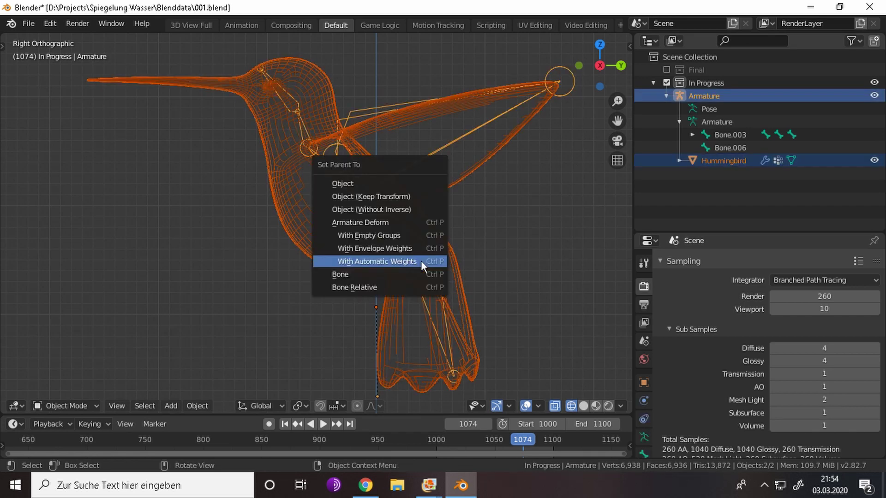
pyautogui.click(421, 261)
pyautogui.click(433, 295)
pyautogui.click(410, 232)
pyautogui.press('Tab')
pyautogui.click(423, 266)
pyautogui.press('x')
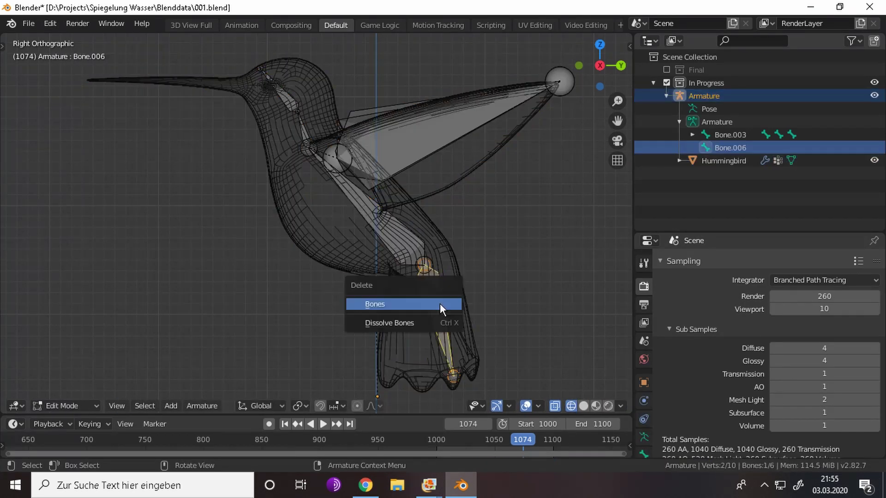
pyautogui.click(439, 304)
pyautogui.press('Tab')
# - Undo a re-parenting attempt and apply rotation and scale to the armature
pyautogui.click(455, 292)
pyautogui.keyDown('shift'); pyautogui.click(414, 257); pyautogui.keyUp('shift')
pyautogui.hotkey('ctrl', 'p')
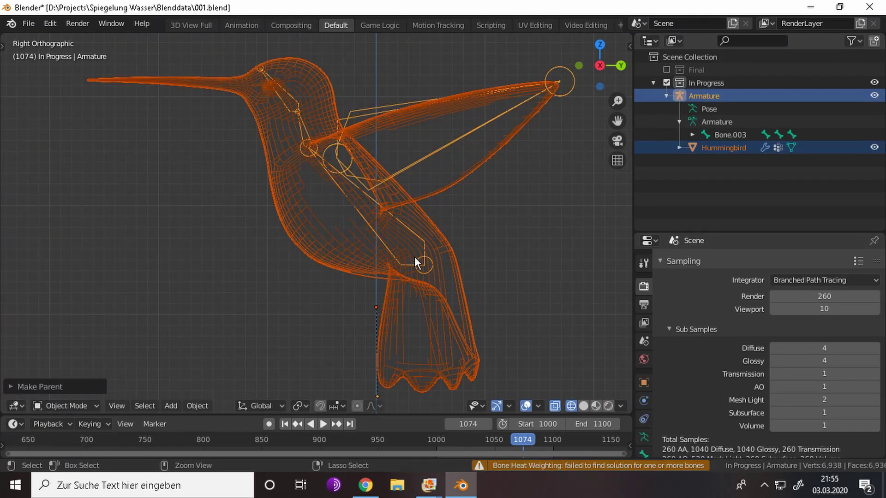
pyautogui.hotkey('ctrl', 'z')
pyautogui.hotkey('ctrl', 'z')
pyautogui.moveTo(448, 256); pyautogui.dragTo(406, 216, button='middle')
pyautogui.hotkey('ctrl', 'a')
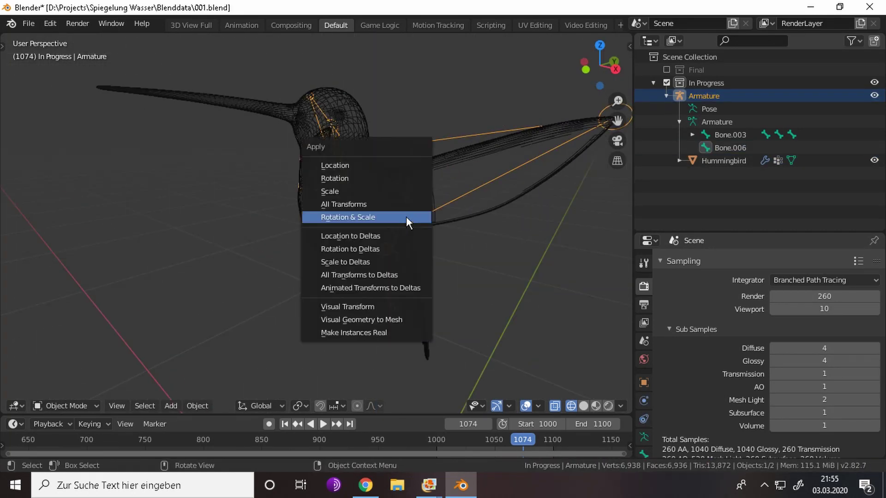
pyautogui.click(406, 217)
# - Apply rotation and scale to the hummingbird mesh
pyautogui.click(338, 229)
pyautogui.hotkey('ctrl', 'a')
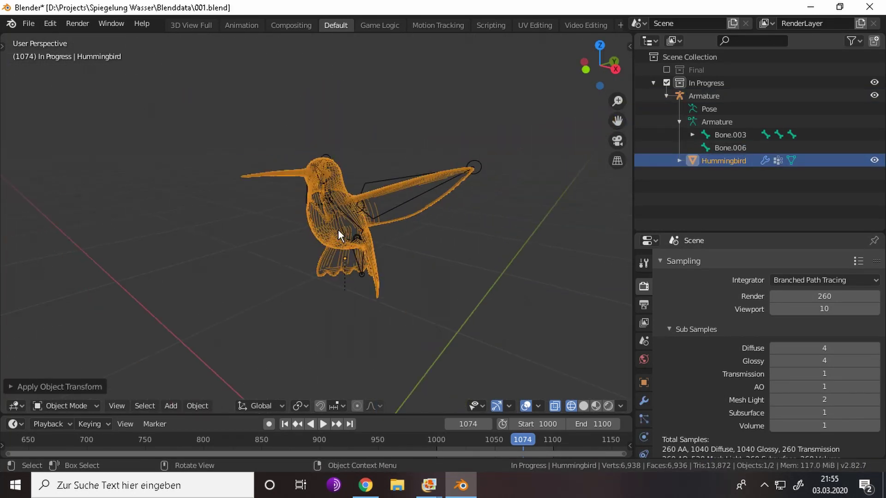
pyautogui.moveTo(338, 229)
pyautogui.mouseDown(button='middle')
pyautogui.moveTo(417, 230)
pyautogui.moveTo(385, 234)
pyautogui.mouseUp(button='middle')
pyautogui.press('Tab')
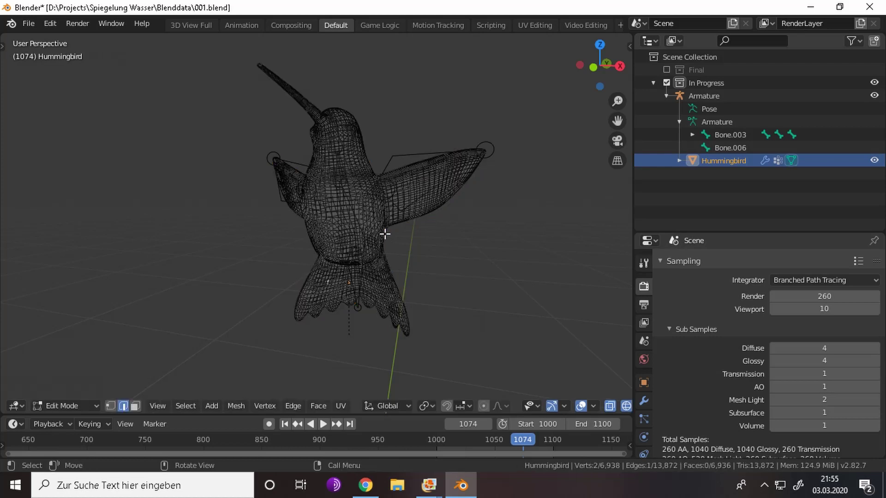
pyautogui.press('Tab')
pyautogui.click(425, 189)
pyautogui.hotkey('ctrl', 'z')
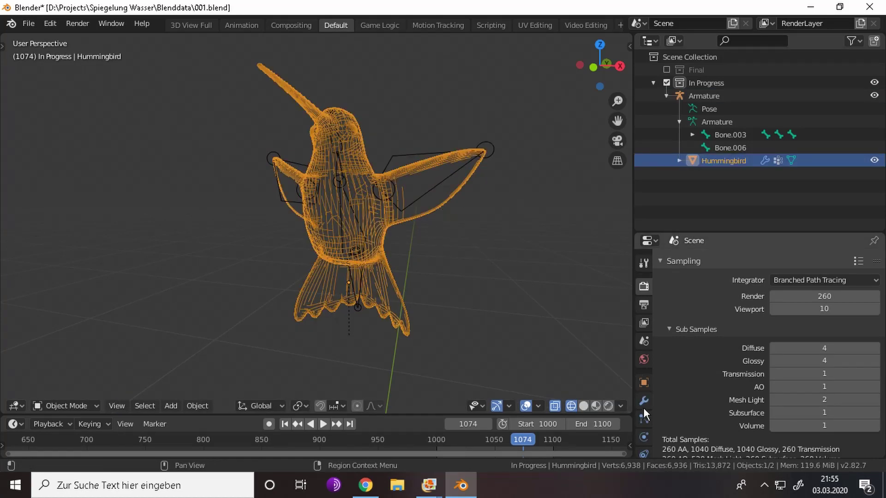
# - Remove the old Armature modifier and re-parent the mesh With Automatic Weights
pyautogui.click(643, 330)
pyautogui.click(875, 279)
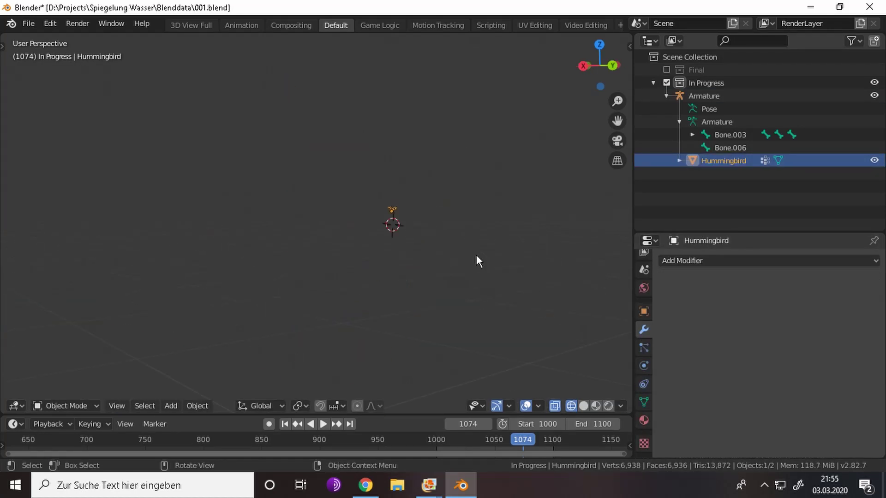
pyautogui.press('KP_Decimal')
pyautogui.keyDown('shift'); pyautogui.click(375, 138); pyautogui.keyUp('shift')
pyautogui.hotkey('ctrl', 'p')
pyautogui.click(395, 172)
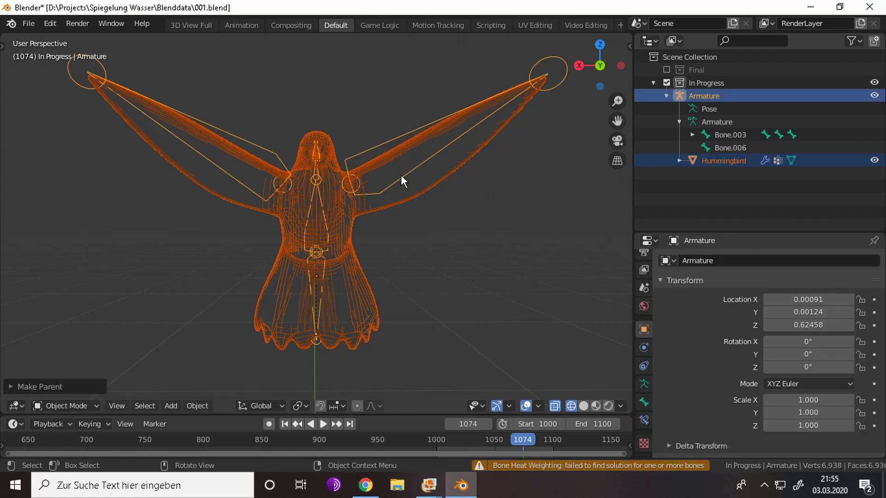
# - Check the armature's bone and physics settings, then select armature and mesh together
pyautogui.click(644, 420)
pyautogui.click(644, 348)
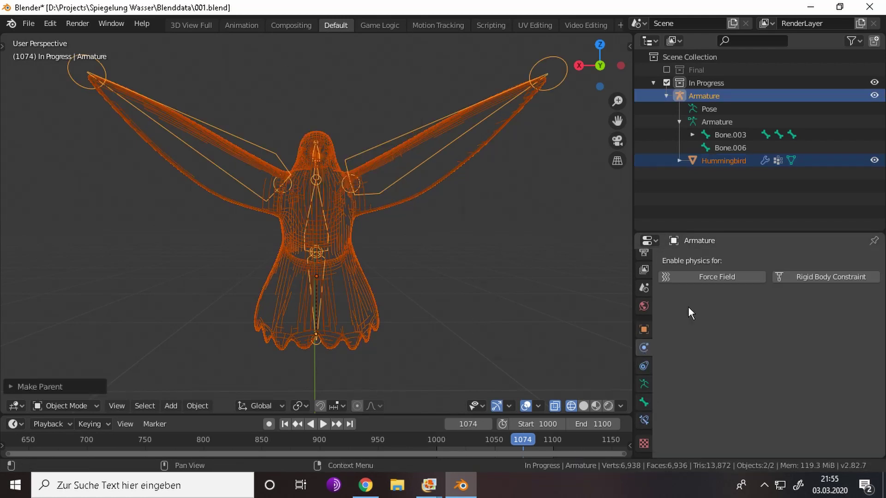
pyautogui.click(644, 402)
pyautogui.click(375, 154)
pyautogui.click(644, 347)
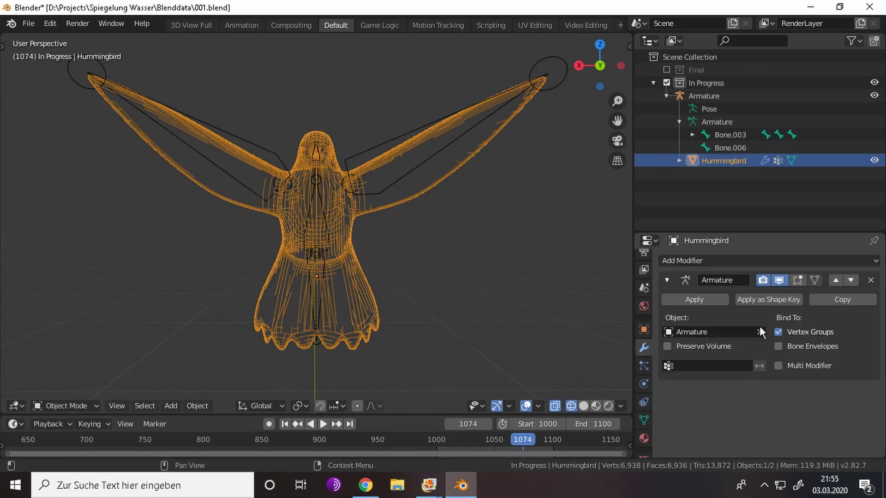
pyautogui.click(429, 319)
pyautogui.click(385, 214)
pyautogui.keyDown('shift'); pyautogui.click(403, 194); pyautogui.keyUp('shift')
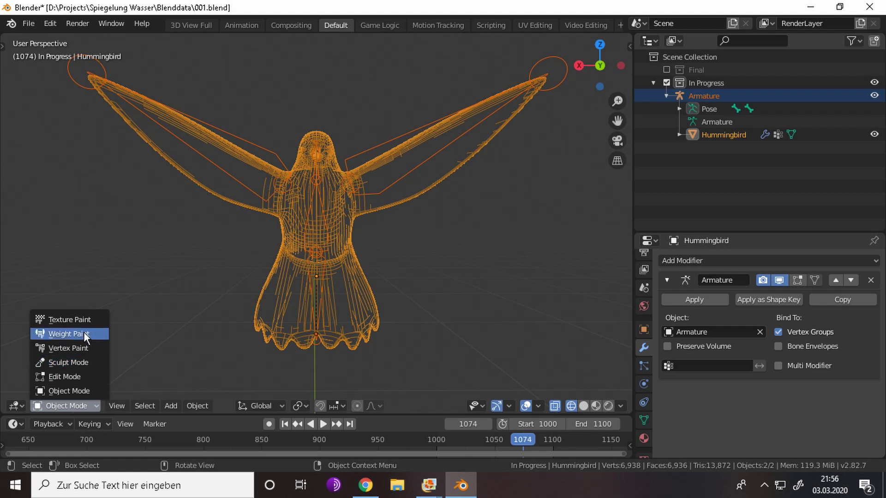
# - Enter Weight Paint on the hummingbird in solid shading and show the brush settings
pyautogui.click(84, 333)
pyautogui.press('z')
pyautogui.click(537, 171)
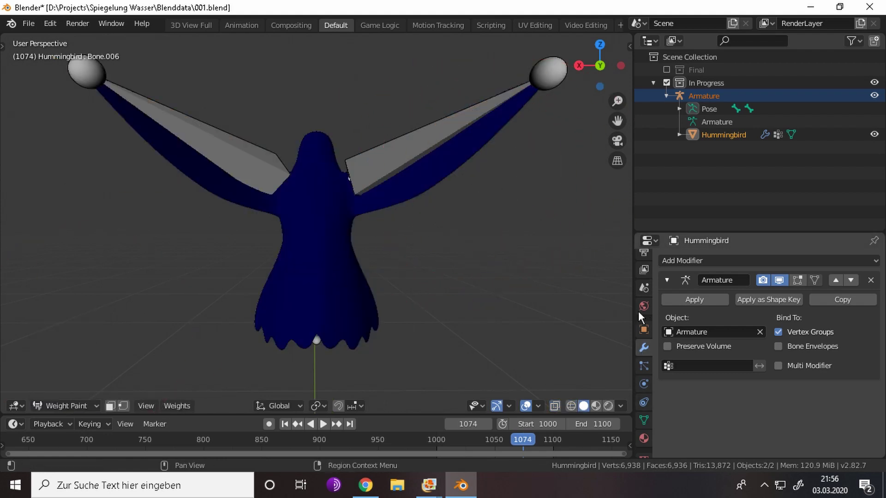
pyautogui.click(643, 267)
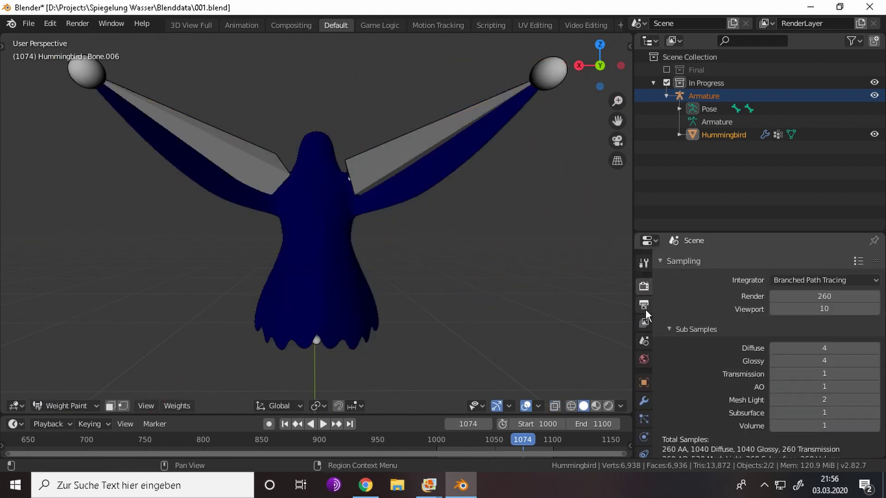
pyautogui.click(646, 341)
pyautogui.click(643, 359)
pyautogui.click(644, 263)
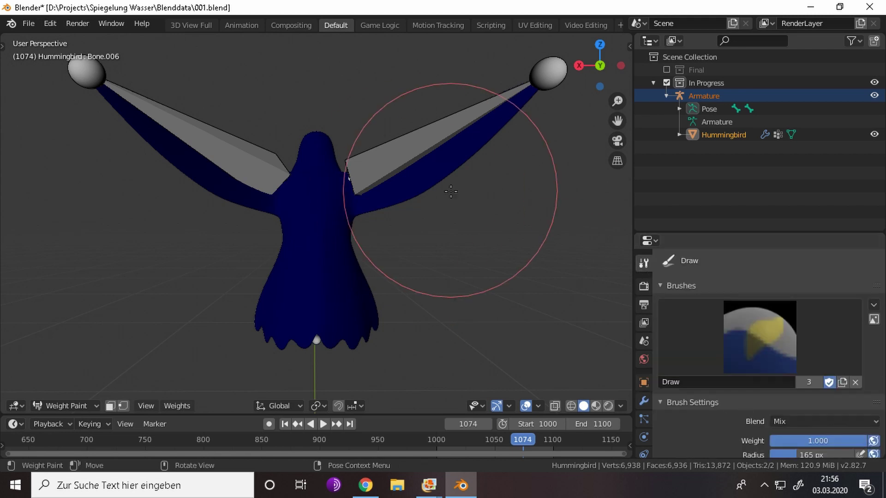
# - Resize the brush and test-paint the right wing, undoing both attempts
pyautogui.press('f')
pyautogui.click(436, 189)
pyautogui.moveTo(436, 175); pyautogui.dragTo(488, 95)
pyautogui.hotkey('ctrl', 'z')
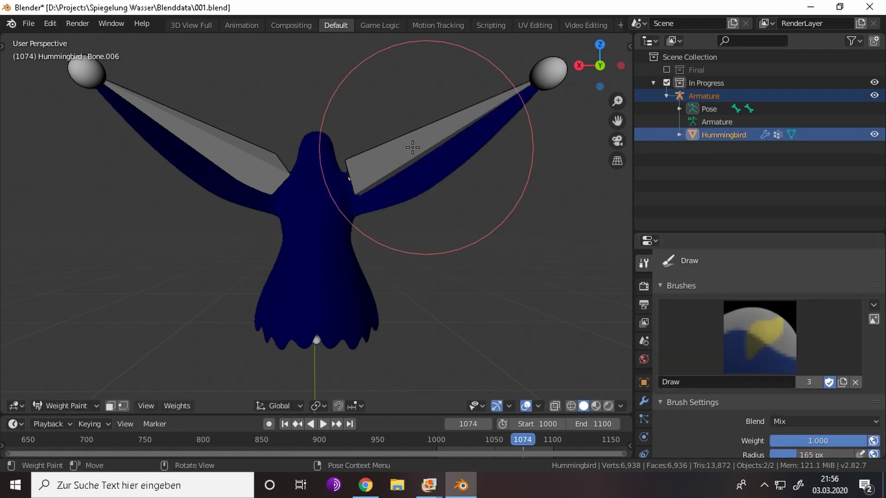
pyautogui.moveTo(358, 148); pyautogui.dragTo(456, 148)
pyautogui.hotkey('ctrl', 'z')
# - Re-enter Weight Paint with the armature posed and paint weight along the left wing
pyautogui.click(66, 406)
pyautogui.click(60, 390)
pyautogui.hotkey('ctrl', 'Tab')
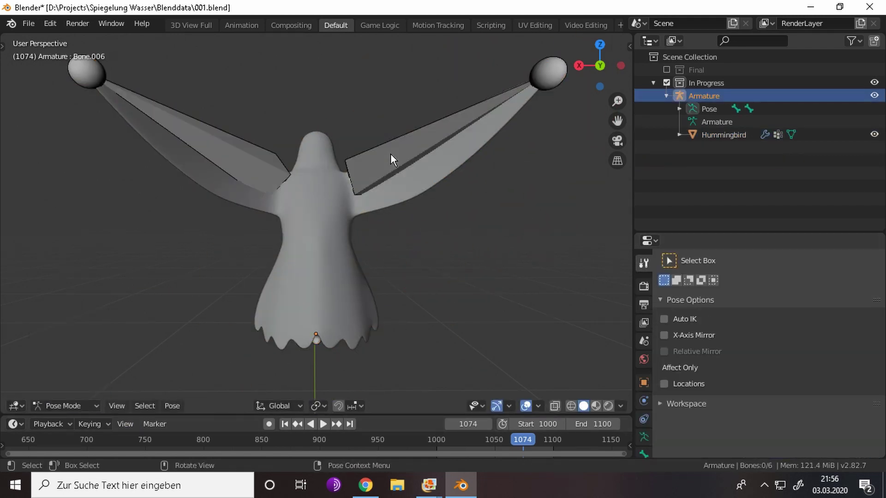
pyautogui.keyDown('shift'); pyautogui.click(419, 187); pyautogui.keyUp('shift')
pyautogui.hotkey('ctrl', 'Tab')
pyautogui.click(320, 134)
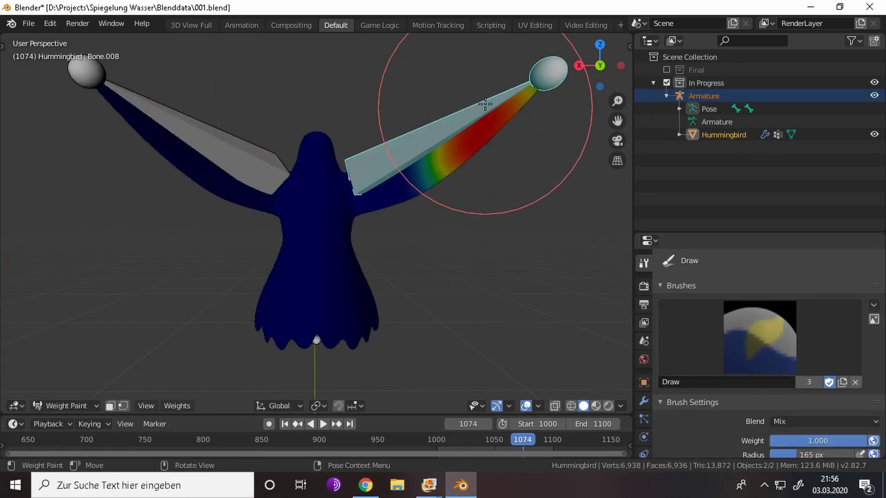
pyautogui.moveTo(83, 65); pyautogui.dragTo(234, 134)
pyautogui.hotkey('ctrl', 'z')
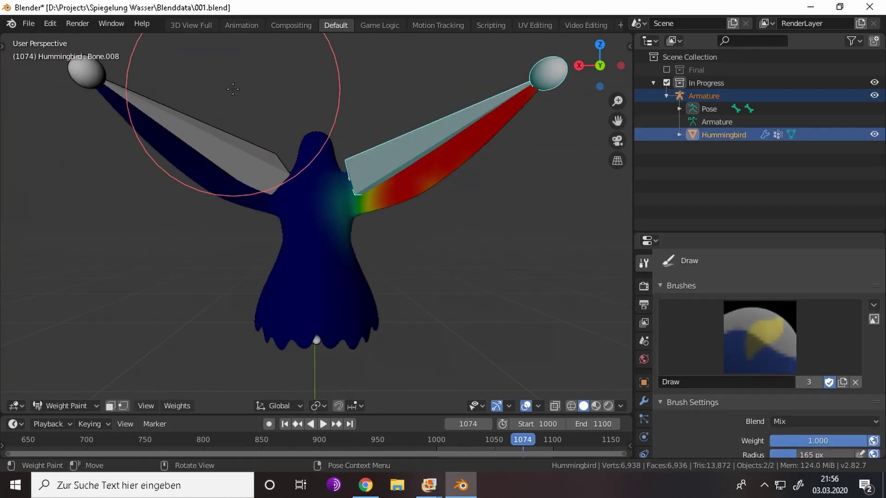
pyautogui.hotkey('ctrl', 'shift', 'z')
pyautogui.hotkey('ctrl', 'z')
pyautogui.hotkey('ctrl', 'z')
pyautogui.hotkey('ctrl', 'shift', 'z')
# - Select the left wing bone in Pose Mode and inspect its weights from the side
pyautogui.click(73, 408)
pyautogui.click(76, 392)
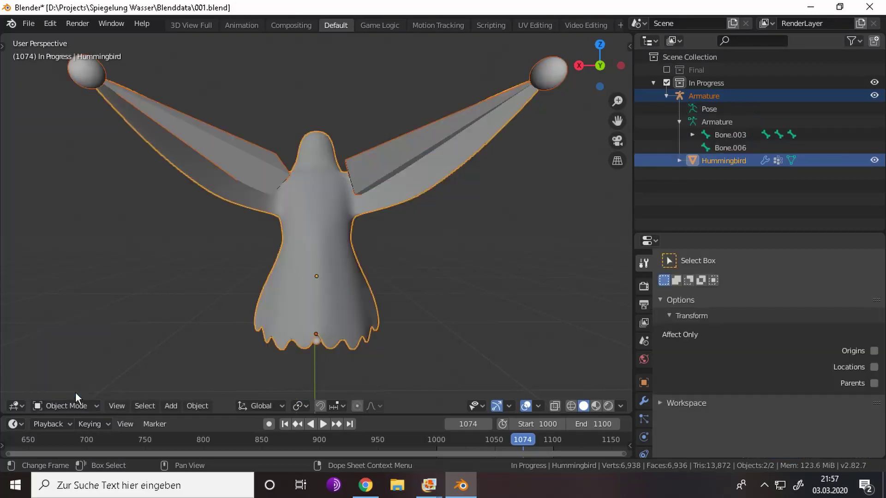
pyautogui.click(243, 157)
pyautogui.press('Tab')
pyautogui.press('Tab')
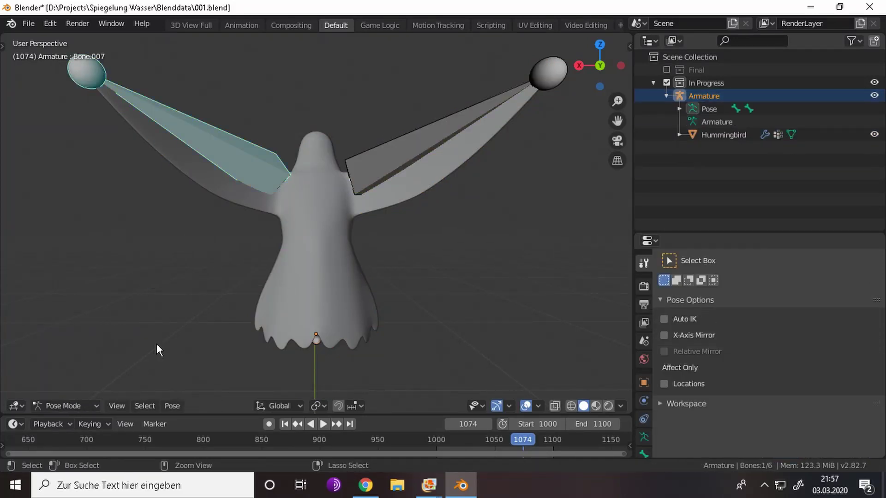
pyautogui.hotkey('ctrl', 'Tab')
pyautogui.keyDown('shift'); pyautogui.click(236, 193); pyautogui.keyUp('shift')
pyautogui.hotkey('ctrl', 'Tab')
pyautogui.click(190, 194)
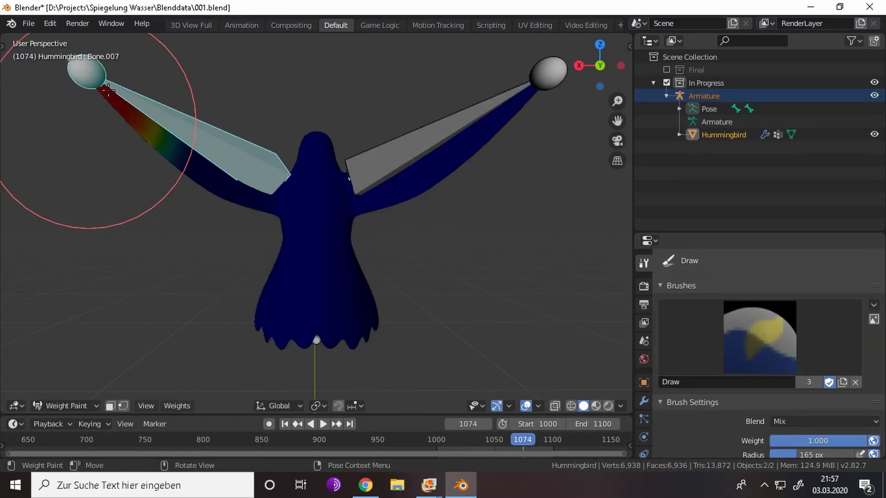
pyautogui.moveTo(136, 237); pyautogui.dragTo(394, 225, button='middle')
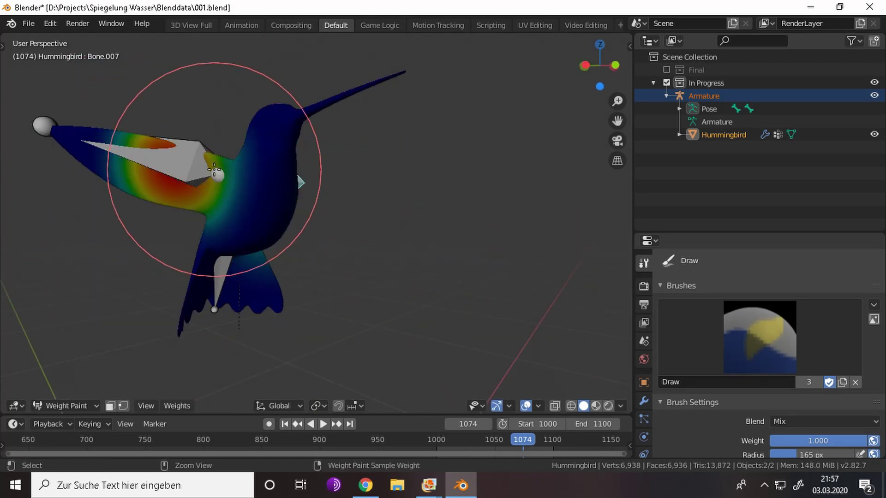
# - Make another wing bone active and view its weights from above
pyautogui.click(57, 406)
pyautogui.click(76, 333)
pyautogui.hotkey('ctrl', 'Tab')
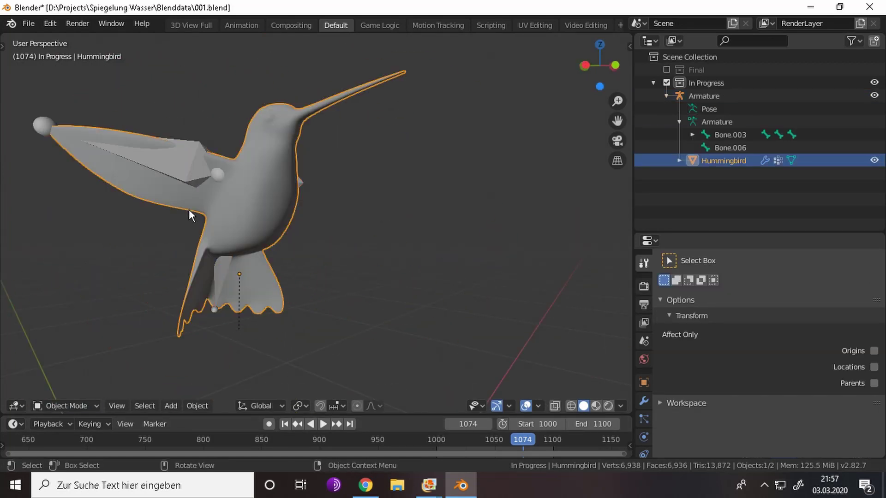
pyautogui.click(175, 167)
pyautogui.hotkey('ctrl', 'Tab')
# - Make tail bone Bone.006 active and paint weight 1.0 over the tail
pyautogui.hotkey('ctrl', 'Tab')
pyautogui.click(169, 171)
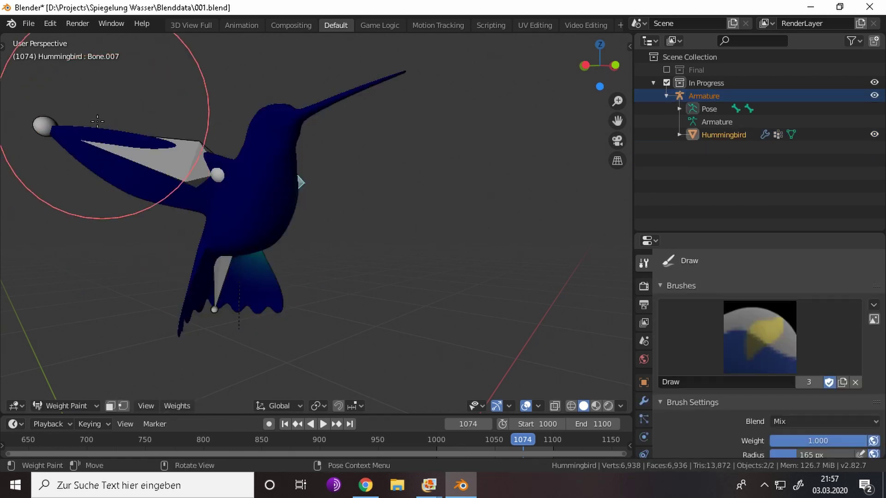
pyautogui.moveTo(430, 309); pyautogui.dragTo(257, 289, button='middle')
pyautogui.hotkey('ctrl', 'Tab')
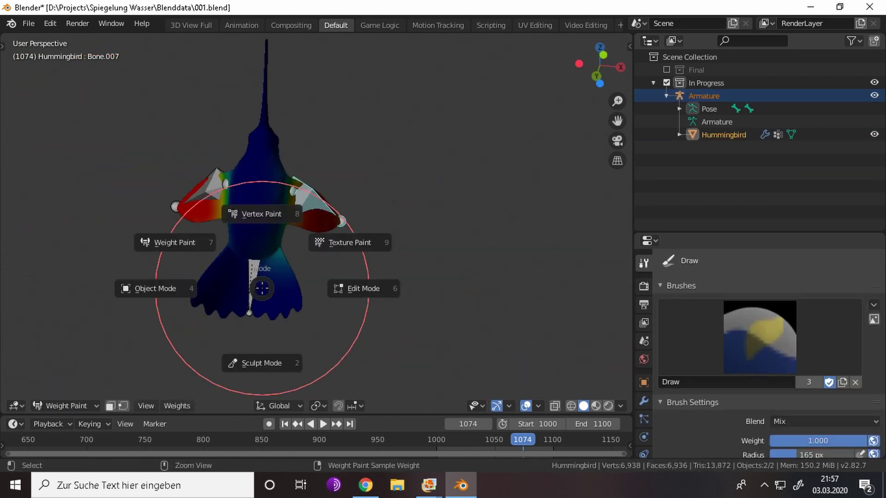
pyautogui.click(252, 291)
pyautogui.hotkey('ctrl', 'Tab')
pyautogui.click(253, 290)
pyautogui.hotkey('ctrl', 'Tab')
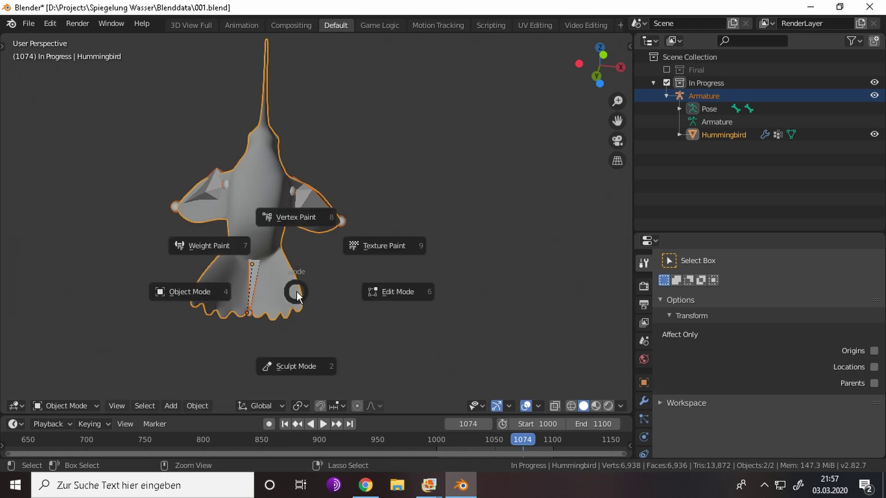
pyautogui.click(206, 255)
pyautogui.press('f')
pyautogui.moveTo(244, 295); pyautogui.dragTo(266, 299)
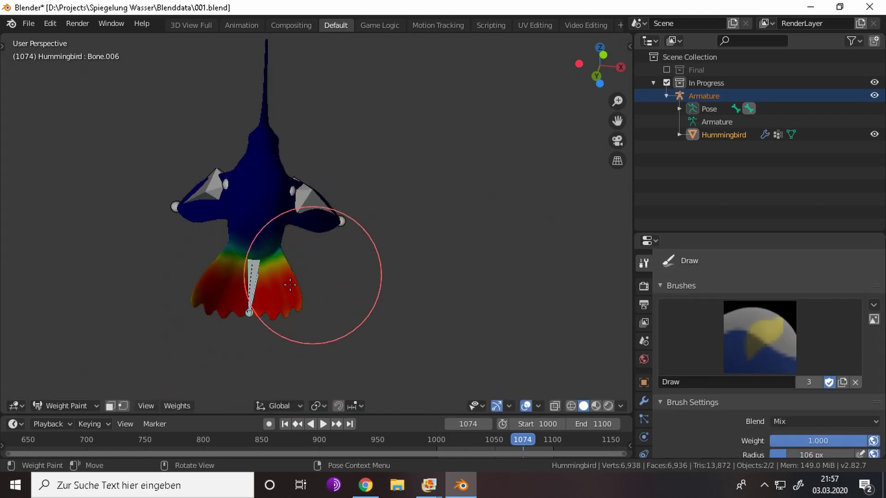
pyautogui.moveTo(289, 285)
pyautogui.mouseDown(button='middle')
pyautogui.moveTo(282, 319)
pyautogui.moveTo(466, 261)
pyautogui.mouseUp(button='middle')
pyautogui.moveTo(353, 339)
pyautogui.mouseDown(button='middle')
pyautogui.moveTo(286, 287)
pyautogui.moveTo(297, 297)
pyautogui.moveTo(466, 266)
pyautogui.mouseUp(button='middle')
# - Make body bone Bone.003 active in wireframe view and shrink the weight brush
pyautogui.hotkey('ctrl', 'Tab')
pyautogui.click(323, 253)
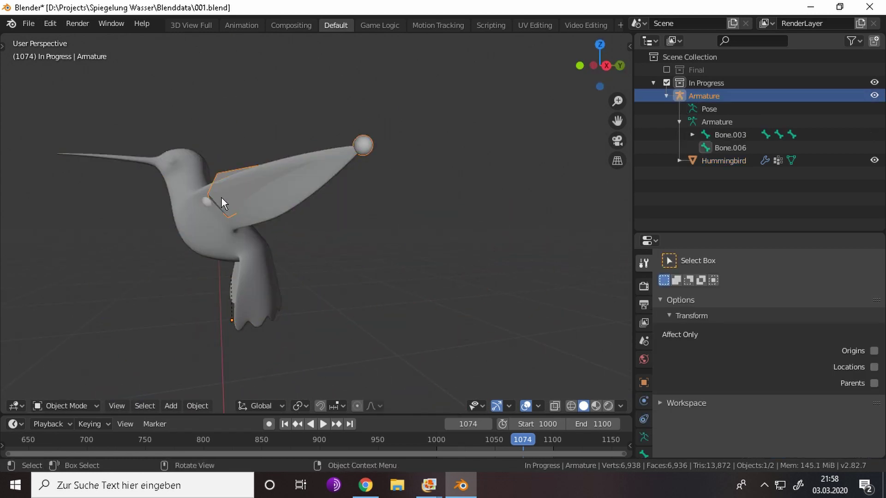
pyautogui.moveTo(222, 198); pyautogui.dragTo(218, 220, button='middle')
pyautogui.press('z')
pyautogui.click(190, 221)
pyautogui.click(243, 226)
pyautogui.hotkey('ctrl', 'Tab')
pyautogui.hotkey('ctrl', 'Tab')
pyautogui.keyDown('shift'); pyautogui.click(275, 236); pyautogui.keyUp('shift')
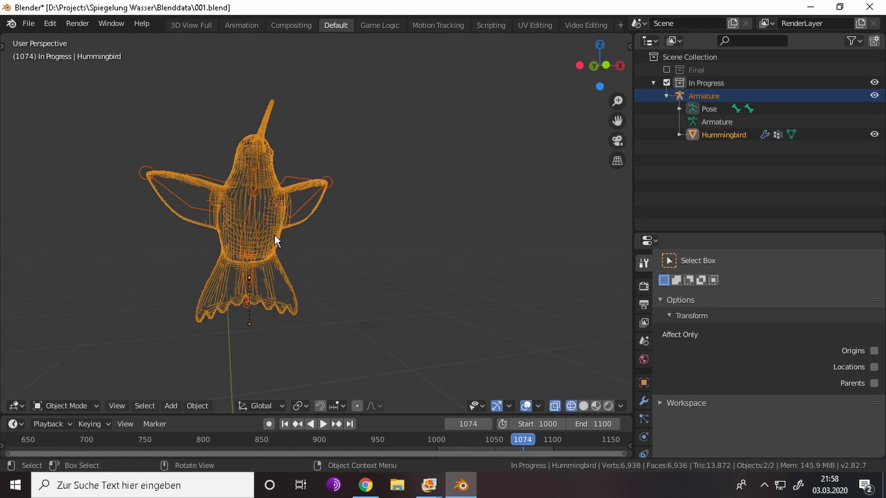
pyautogui.hotkey('ctrl', 'Tab')
pyautogui.click(188, 189)
pyautogui.hotkey('shift', 'z')
# - Paint Bone.003 weight onto the bird's body and check it from above and behind
pyautogui.press('f')
pyautogui.click(268, 214)
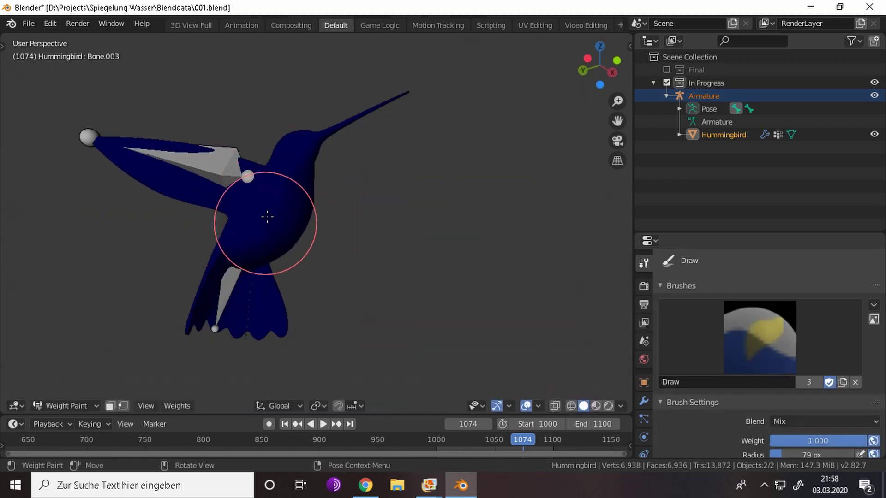
pyautogui.moveTo(267, 213); pyautogui.dragTo(253, 222)
pyautogui.moveTo(254, 222); pyautogui.dragTo(263, 319, button='middle')
pyautogui.moveTo(246, 286)
pyautogui.mouseDown(button='middle')
pyautogui.moveTo(224, 198)
pyautogui.moveTo(228, 267)
pyautogui.moveTo(206, 184)
pyautogui.moveTo(174, 204)
pyautogui.moveTo(86, 185)
pyautogui.moveTo(60, 253)
pyautogui.moveTo(91, 187)
pyautogui.mouseUp(button='middle')
pyautogui.scroll(4, 229, 272)
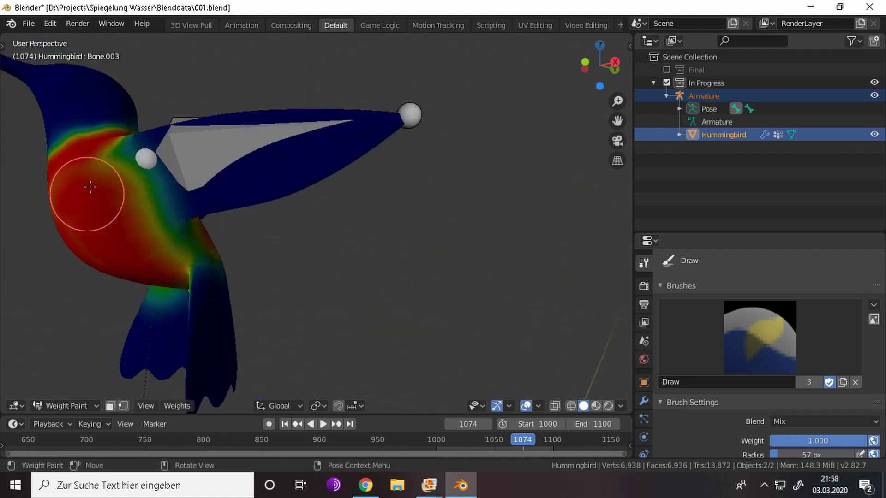
pyautogui.moveTo(157, 261); pyautogui.dragTo(178, 298, button='middle')
# - Toggle the brush weight between 0 and 1, viewing the bird from the front
pyautogui.moveTo(784, 440); pyautogui.dragTo(727, 447)
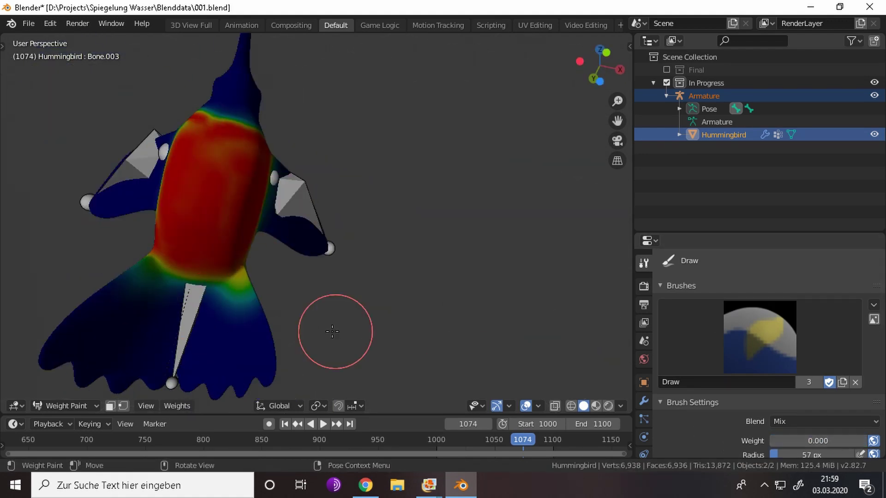
pyautogui.moveTo(210, 309); pyautogui.dragTo(164, 356, button='middle')
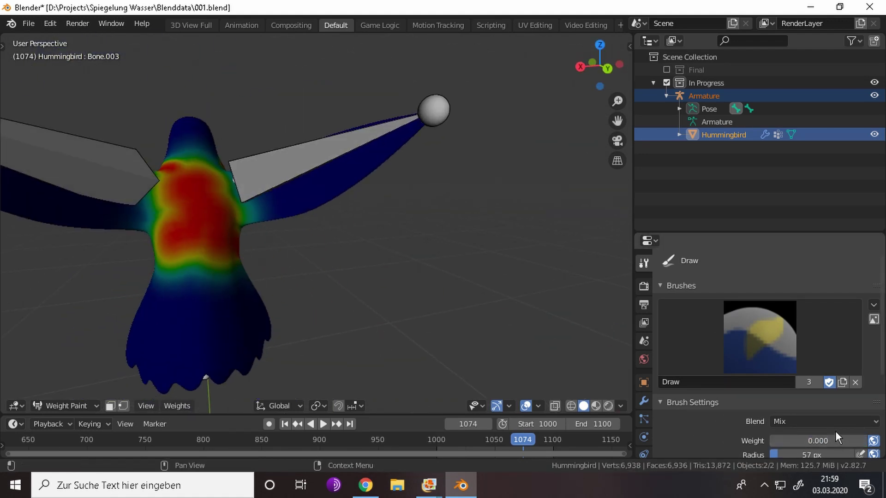
pyautogui.moveTo(836, 440); pyautogui.dragTo(872, 440)
pyautogui.moveTo(158, 192)
pyautogui.mouseDown(button='middle')
pyautogui.moveTo(193, 253)
pyautogui.moveTo(222, 157)
pyautogui.mouseUp(button='middle')
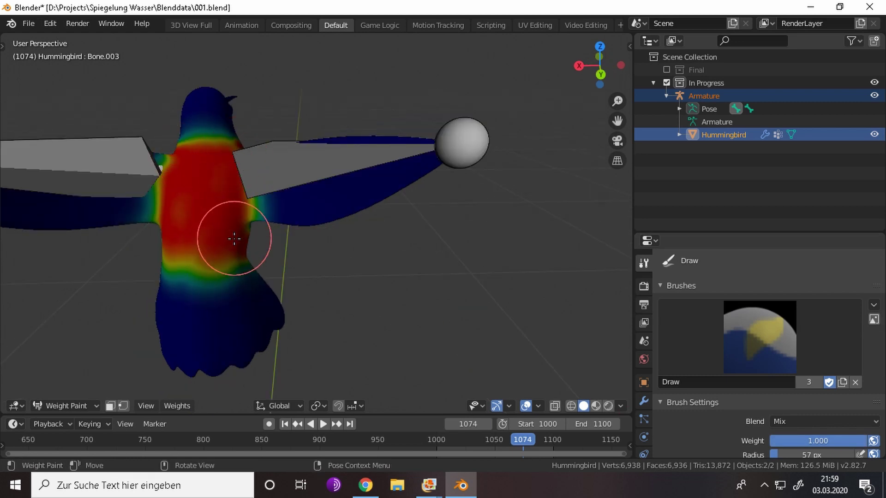
pyautogui.moveTo(234, 238); pyautogui.dragTo(208, 277, button='middle')
pyautogui.moveTo(826, 440); pyautogui.dragTo(774, 441)
pyautogui.moveTo(130, 290); pyautogui.dragTo(19, 388, button='middle')
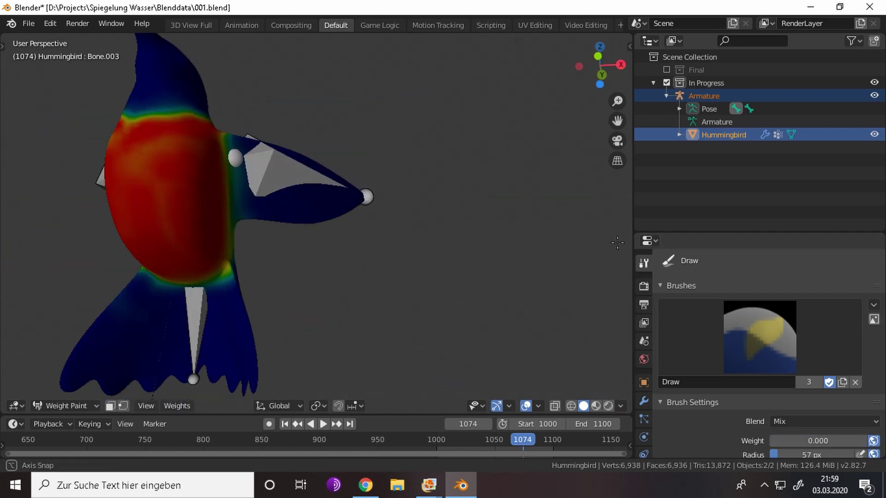
pyautogui.moveTo(826, 441); pyautogui.dragTo(872, 441)
pyautogui.scroll(5, 206, 227)
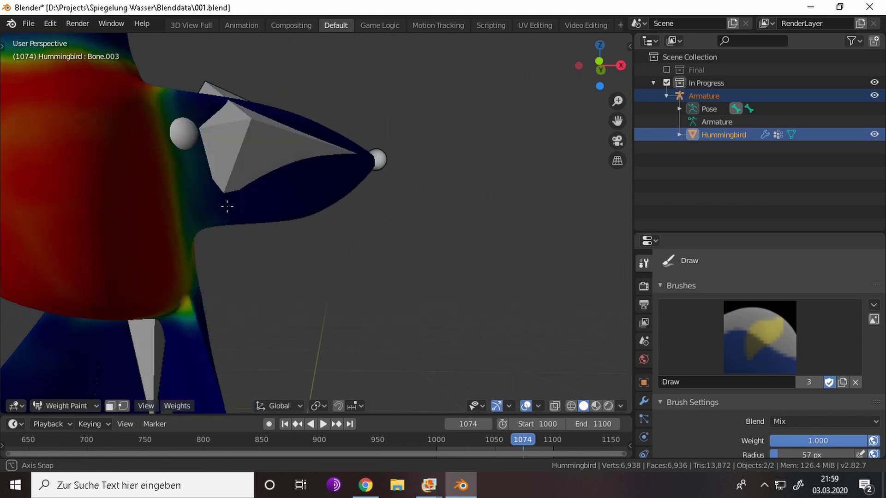
# - Paint full weight along the neck, chest and body, checking from front and side
pyautogui.moveTo(228, 203); pyautogui.dragTo(291, 152, button='middle')
pyautogui.moveTo(291, 153)
pyautogui.mouseDown()
pyautogui.moveTo(213, 253)
pyautogui.moveTo(315, 188)
pyautogui.mouseUp()
pyautogui.moveTo(315, 187); pyautogui.dragTo(226, 201, button='middle')
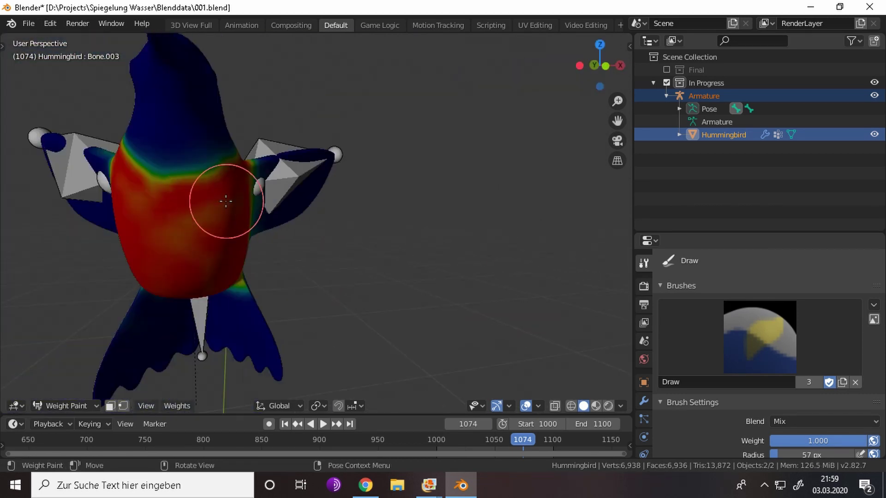
pyautogui.moveTo(172, 263); pyautogui.dragTo(396, 253, button='middle')
pyautogui.hotkey('ctrl', 'Tab')
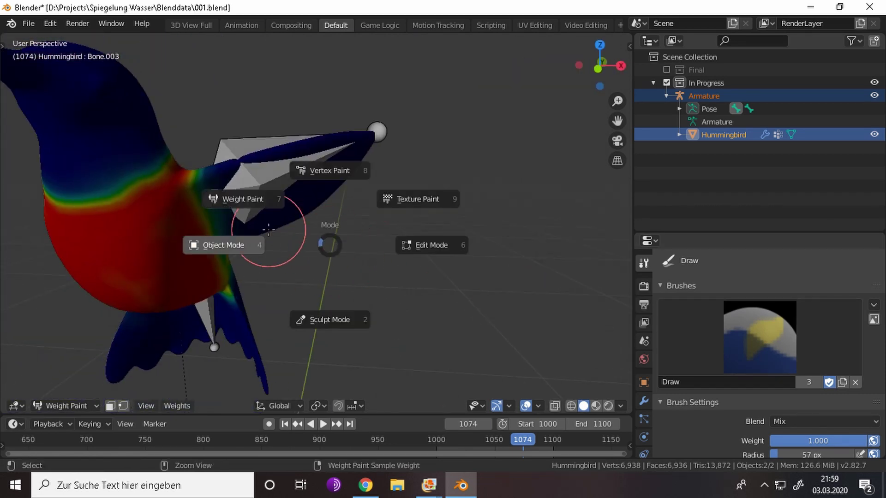
pyautogui.hotkey('ctrl', 'Tab')
# - Make neck bone Bone.004 active in Pose Mode and enter Weight Paint on the mesh
pyautogui.click(247, 182)
pyautogui.click(293, 200)
pyautogui.click(231, 188)
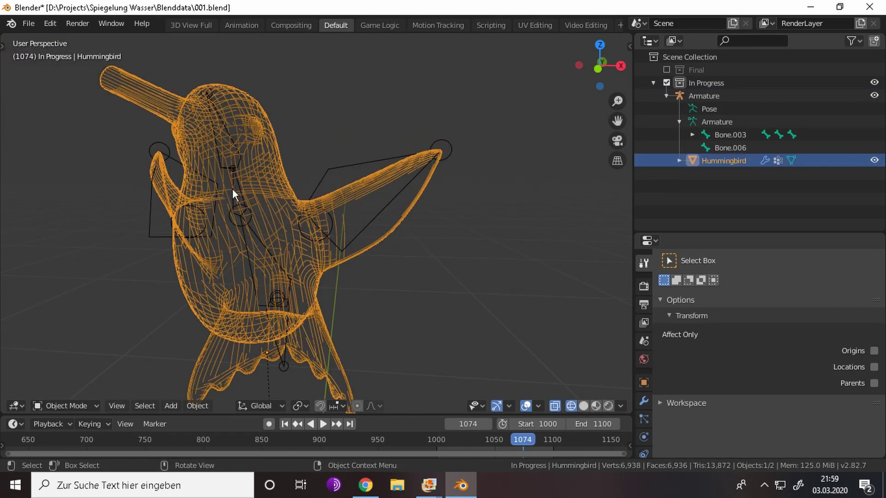
pyautogui.click(237, 210)
pyautogui.hotkey('ctrl', 'Tab')
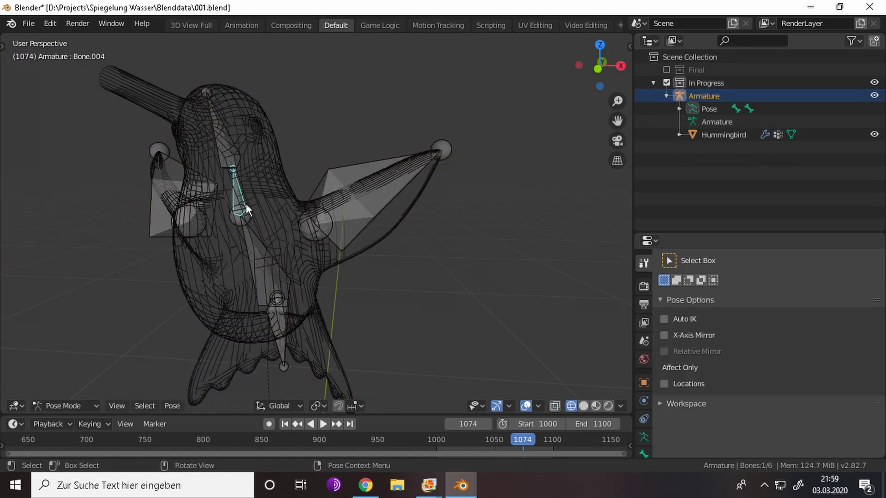
pyautogui.hotkey('ctrl', 'Tab')
pyautogui.keyDown('shift'); pyautogui.click(246, 204); pyautogui.keyUp('shift')
pyautogui.hotkey('ctrl', 'Tab')
pyautogui.hotkey('ctrl', 'Tab')
pyautogui.press('7')
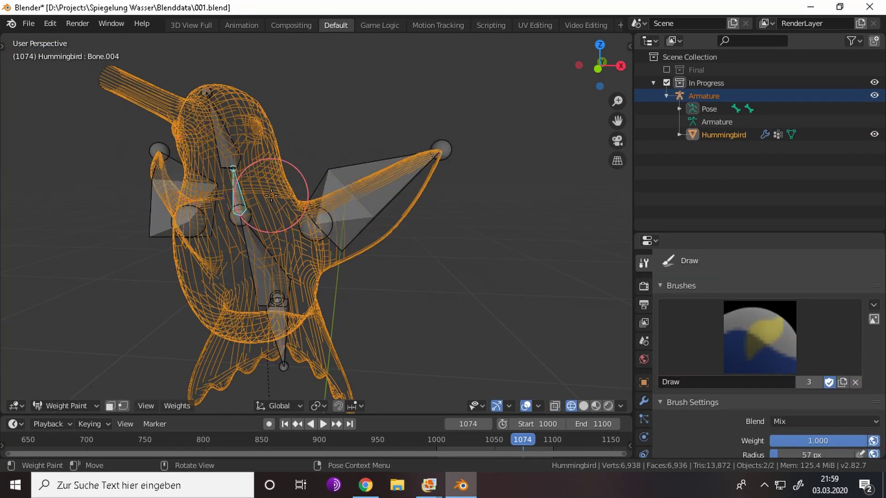
pyautogui.click(679, 109)
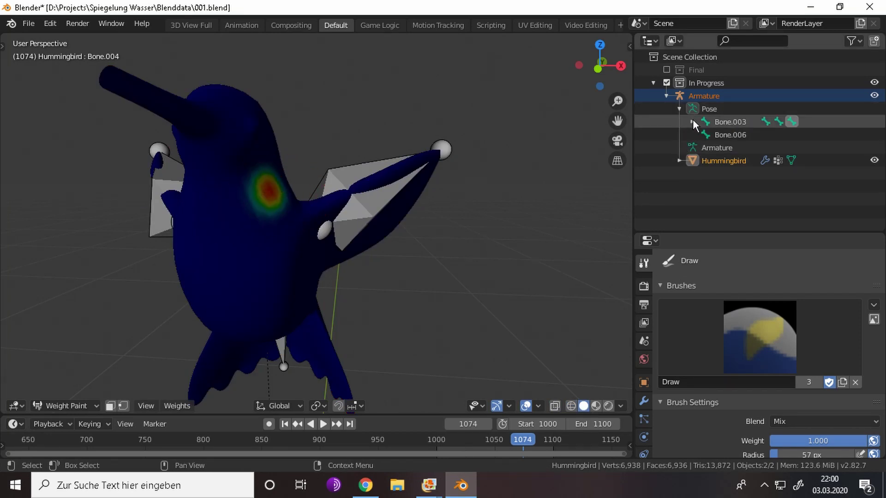
# - Paint a full-weight band around the neck and inspect it from several angles
pyautogui.moveTo(415, 194); pyautogui.dragTo(317, 184, button='middle')
pyautogui.moveTo(203, 203); pyautogui.dragTo(257, 206)
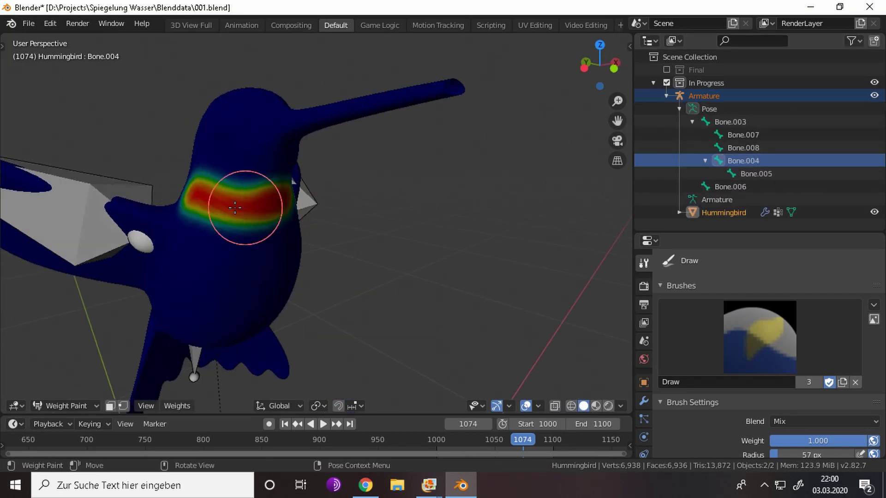
pyautogui.moveTo(234, 208)
pyautogui.mouseDown(button='middle')
pyautogui.moveTo(257, 198)
pyautogui.moveTo(326, 208)
pyautogui.moveTo(207, 210)
pyautogui.moveTo(209, 198)
pyautogui.moveTo(274, 199)
pyautogui.mouseUp(button='middle')
pyautogui.moveTo(171, 173); pyautogui.dragTo(286, 187, button='middle')
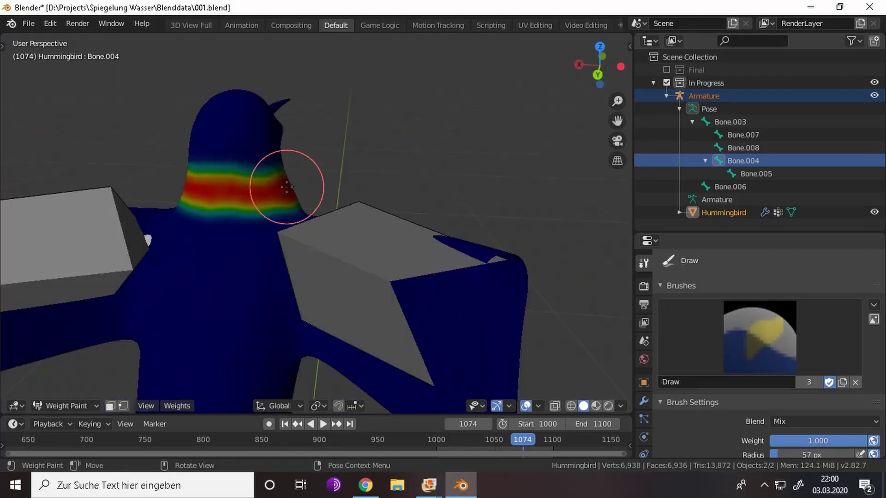
pyautogui.moveTo(169, 187); pyautogui.dragTo(264, 184, button='middle')
pyautogui.moveTo(210, 203); pyautogui.dragTo(518, 221, button='middle')
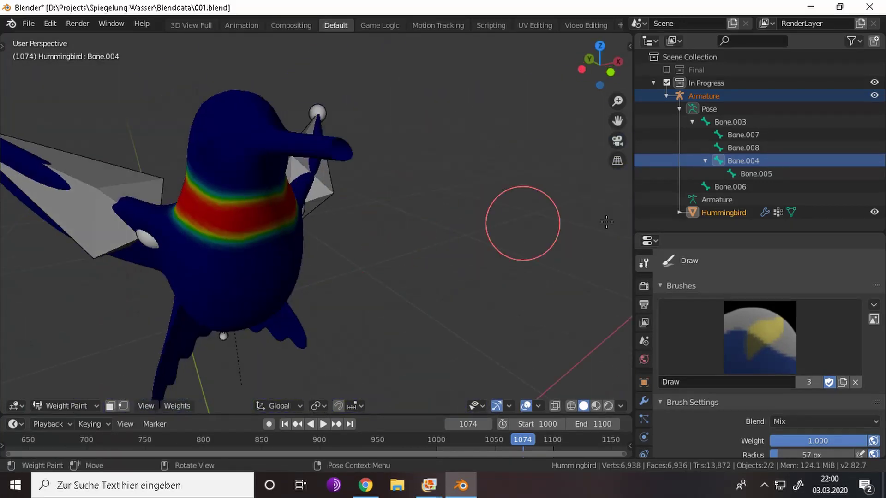
pyautogui.click(744, 173)
pyautogui.moveTo(508, 180)
pyautogui.mouseDown(button='middle')
pyautogui.moveTo(393, 183)
pyautogui.moveTo(146, 329)
pyautogui.mouseUp(button='middle')
# - Make head bone Bone.005 active and return to Weight Paint in solid shading
pyautogui.hotkey('ctrl', 'Tab')
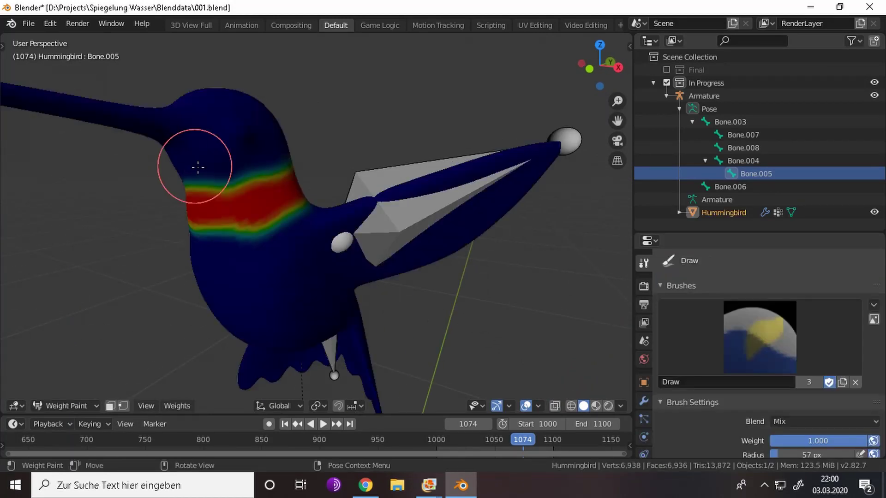
pyautogui.press('z')
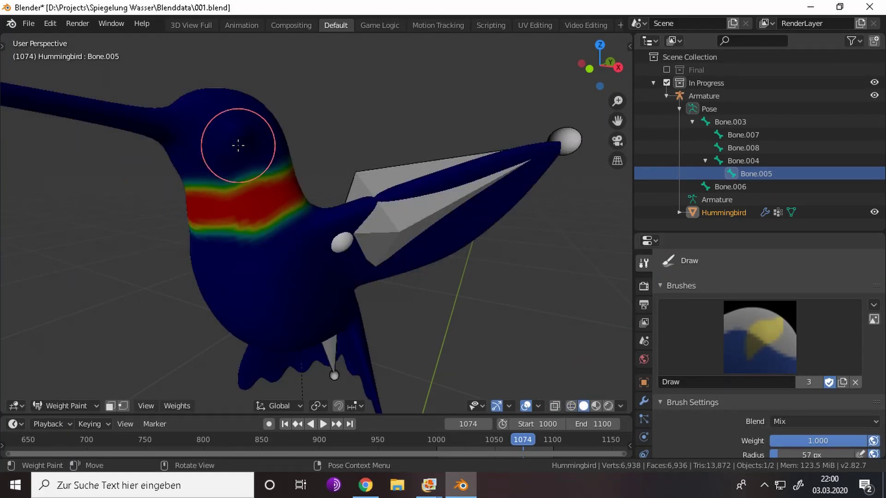
pyautogui.click(743, 161)
pyautogui.press('z')
pyautogui.click(275, 163)
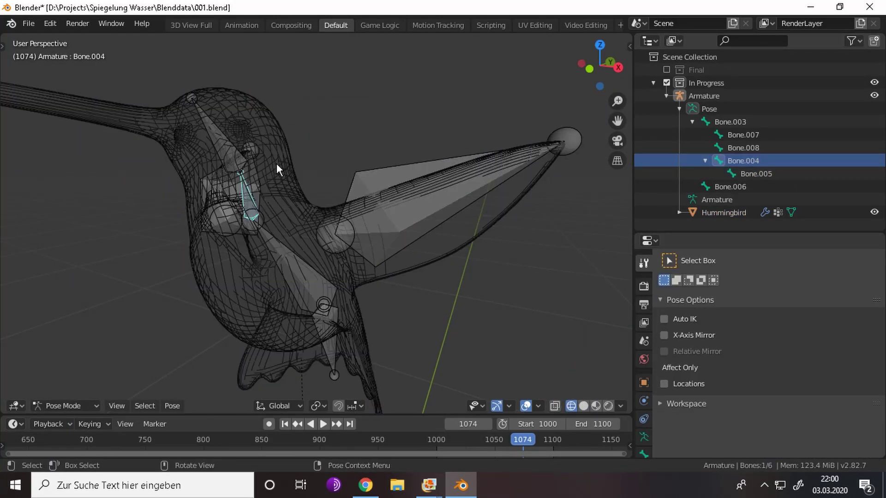
pyautogui.hotkey('ctrl', 'Tab')
pyautogui.press('z')
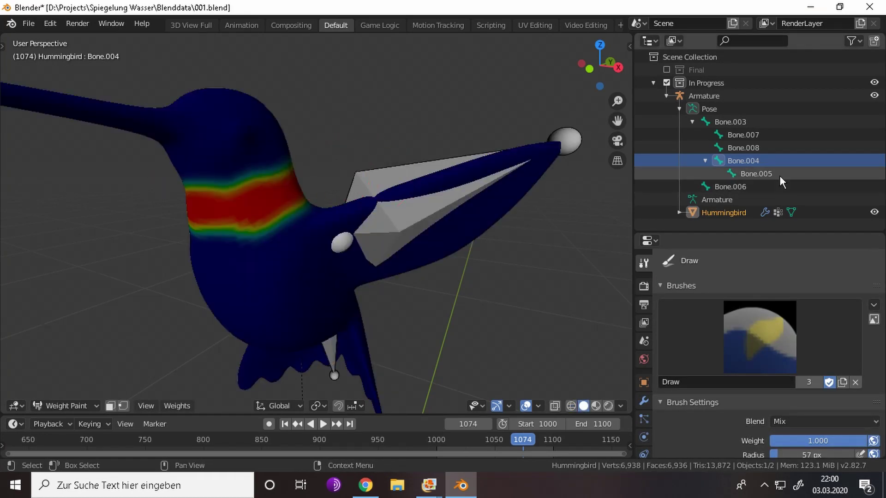
pyautogui.click(776, 175)
pyautogui.click(199, 194)
pyautogui.hotkey('ctrl', 'Tab')
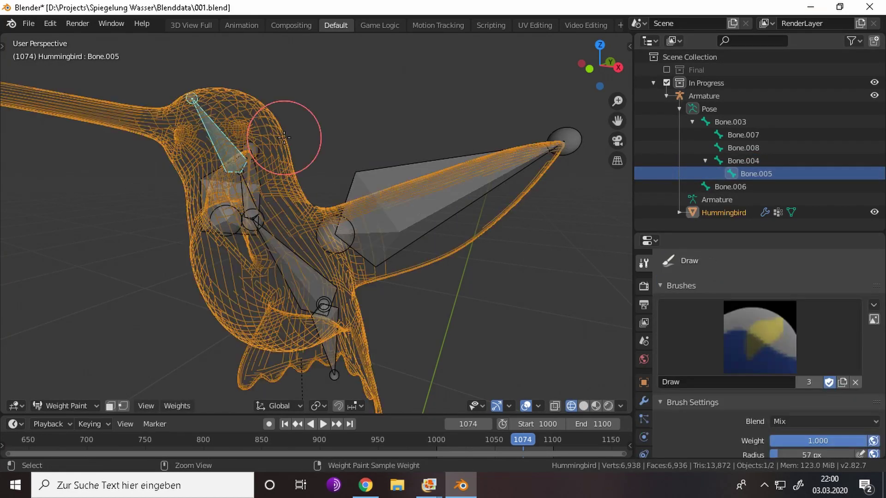
pyautogui.press('z')
pyautogui.click(338, 139)
# - Paint full weight over the head and beak, checking both sides
pyautogui.moveTo(338, 139)
pyautogui.mouseDown(button='middle')
pyautogui.moveTo(257, 154)
pyautogui.moveTo(338, 138)
pyautogui.moveTo(287, 148)
pyautogui.mouseUp(button='middle')
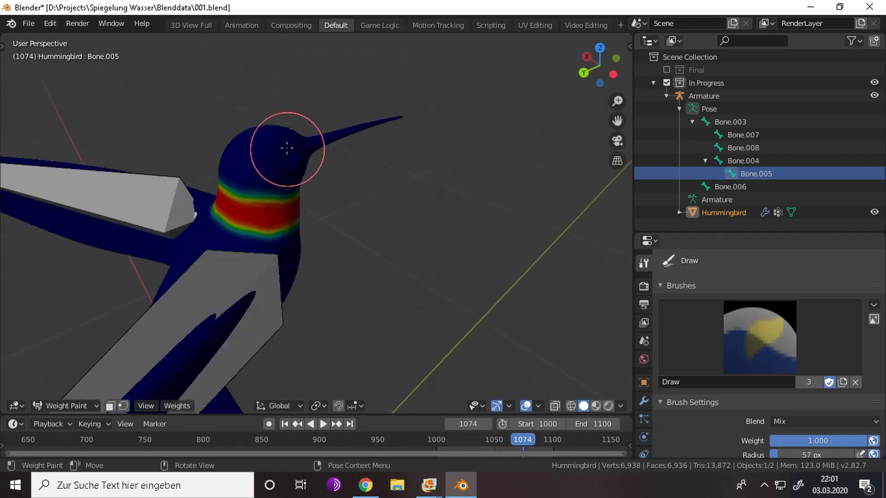
pyautogui.moveTo(293, 182)
pyautogui.mouseDown(button='middle')
pyautogui.moveTo(223, 188)
pyautogui.moveTo(232, 160)
pyautogui.mouseUp(button='middle')
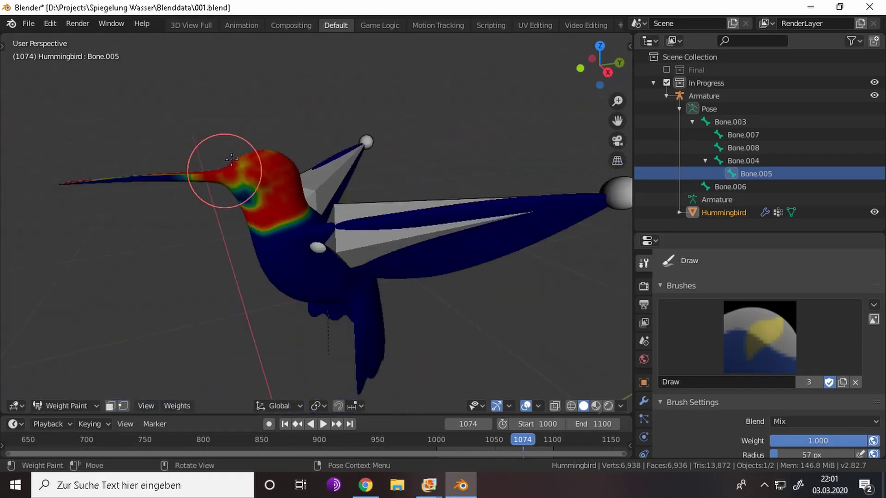
pyautogui.moveTo(183, 182); pyautogui.dragTo(432, 152, button='middle')
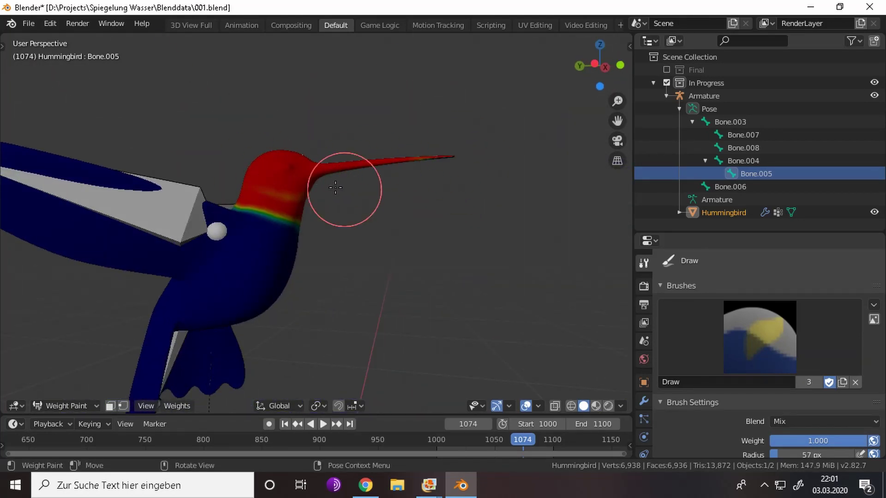
pyautogui.moveTo(336, 188)
pyautogui.mouseDown(button='middle')
pyautogui.moveTo(306, 149)
pyautogui.moveTo(94, 170)
pyautogui.mouseUp(button='middle')
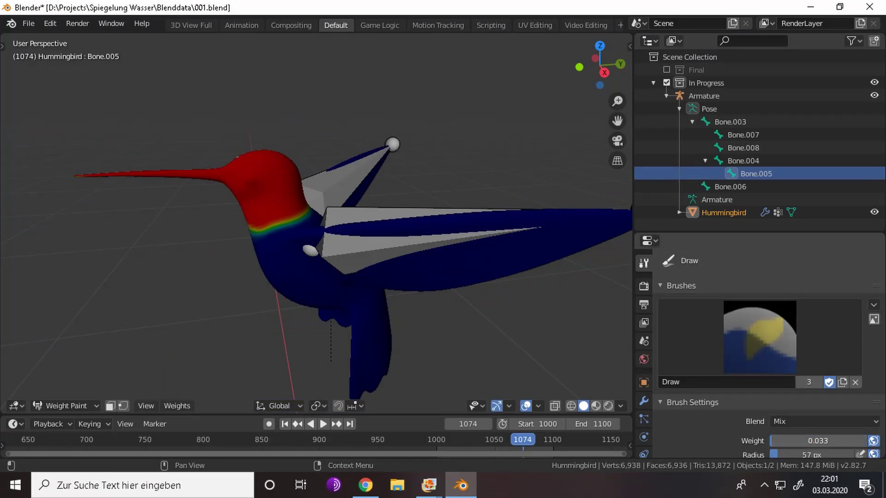
pyautogui.scroll(2, 292, 177)
# - Paint weight 0 over the body to remove stray Bone.005 influence, ending in Object Mode
pyautogui.click(265, 213)
pyautogui.moveTo(217, 239)
pyautogui.mouseDown(button='middle')
pyautogui.moveTo(265, 213)
pyautogui.moveTo(287, 217)
pyautogui.moveTo(193, 219)
pyautogui.moveTo(321, 185)
pyautogui.mouseUp(button='middle')
pyautogui.moveTo(171, 235); pyautogui.dragTo(311, 268, button='middle')
pyautogui.scroll(-4, 375, 257)
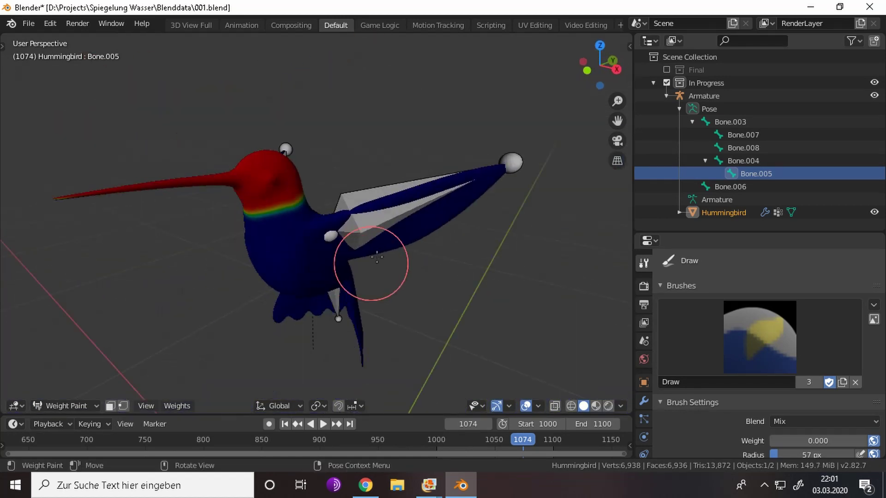
pyautogui.click(64, 406)
pyautogui.click(60, 393)
pyautogui.scroll(2, 414, 270)
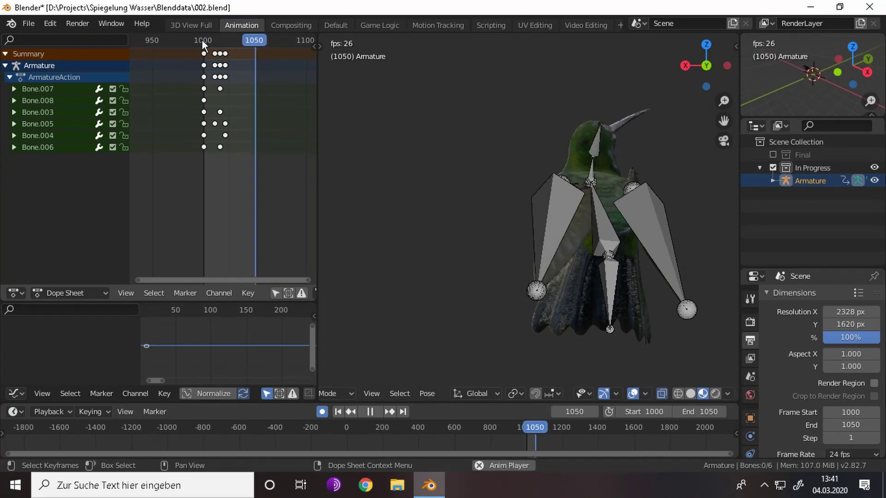
# - At frame 1025, re-pose the neck bone Bone.004 and head bone Bone.005
pyautogui.press('space')
pyautogui.click(229, 40)
pyautogui.click(602, 184)
pyautogui.press('r')
pyautogui.press('r')
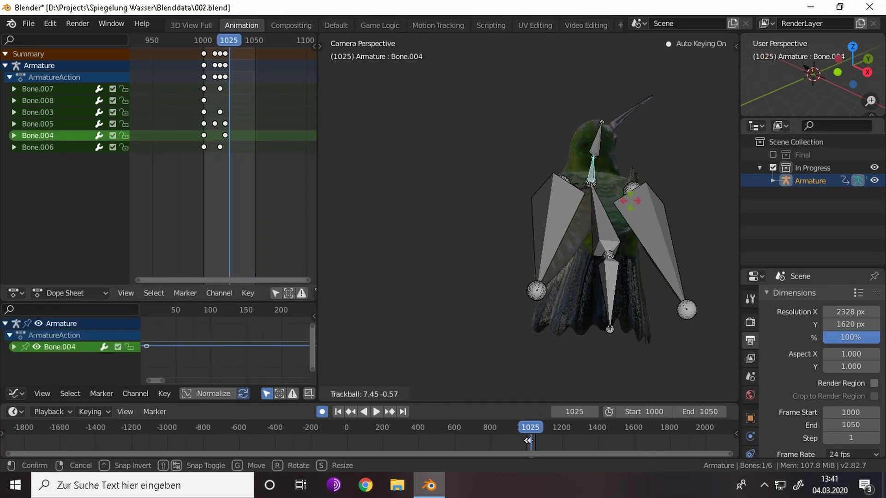
pyautogui.click(640, 154)
pyautogui.click(583, 150)
pyautogui.press('r')
pyautogui.press('r')
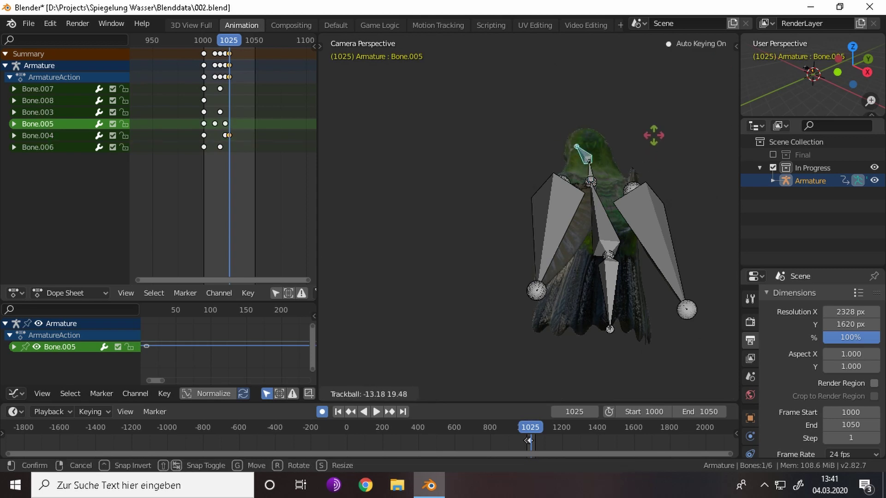
pyautogui.click(647, 176)
pyautogui.press('r')
pyautogui.press('r')
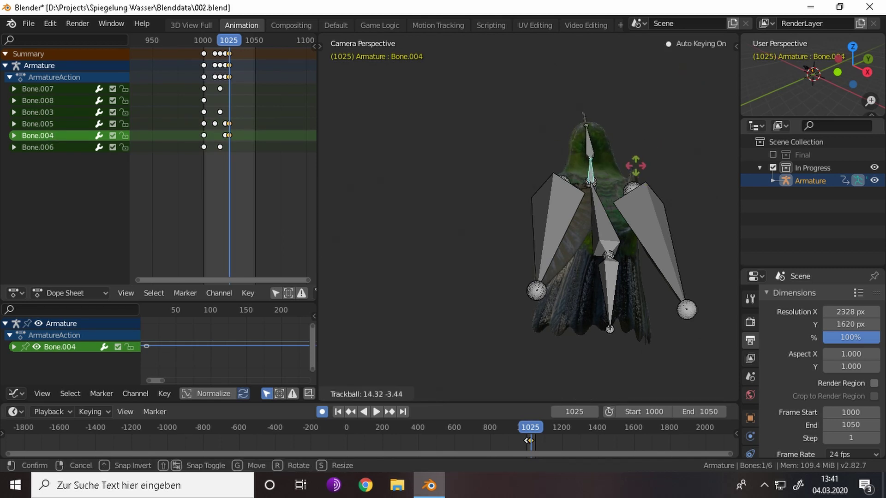
pyautogui.click(640, 173)
# - Rotate the left wing Bone.007 and right wing Bone.008 into a new pose
pyautogui.click(560, 213)
pyautogui.press('r')
pyautogui.press('r')
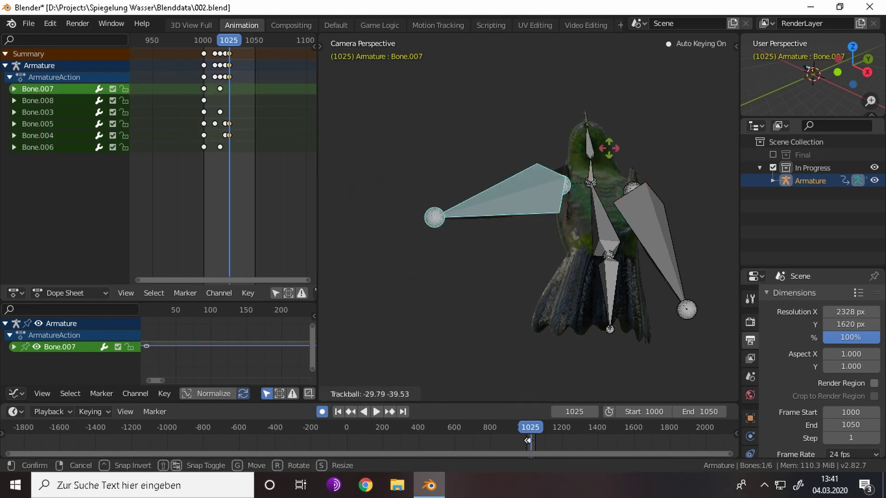
pyautogui.click(646, 181)
pyautogui.click(646, 194)
pyautogui.moveTo(646, 193)
pyautogui.mouseDown(button='middle')
pyautogui.moveTo(648, 183)
pyautogui.moveTo(566, 206)
pyautogui.moveTo(507, 194)
pyautogui.mouseUp(button='middle')
pyautogui.scroll(5, 474, 163)
pyautogui.press('r')
pyautogui.click(621, 184)
pyautogui.press('r')
pyautogui.click(416, 184)
# - Back in the camera view, rotate the right wing bone Bone.008 downward
pyautogui.click(454, 140)
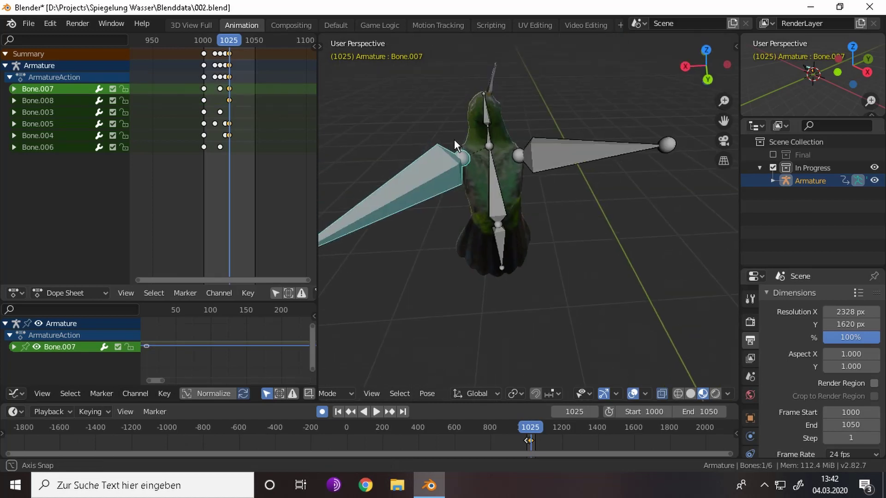
pyautogui.moveTo(454, 139); pyautogui.dragTo(345, 171, button='middle')
pyautogui.keyDown('alt'); pyautogui.scroll(-12, 345, 171); pyautogui.keyUp('alt')
pyautogui.scroll(4, 240, 56)
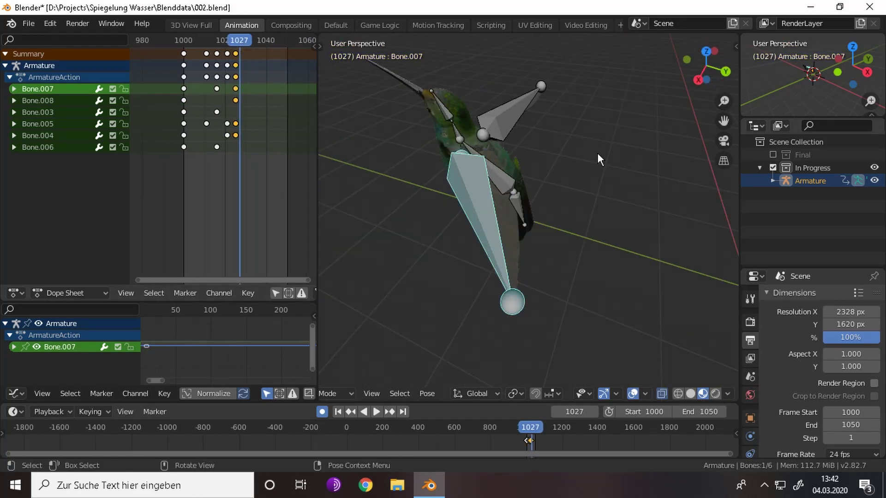
pyautogui.press('KP_0')
pyautogui.click(600, 138)
pyautogui.press('r')
pyautogui.click(594, 281)
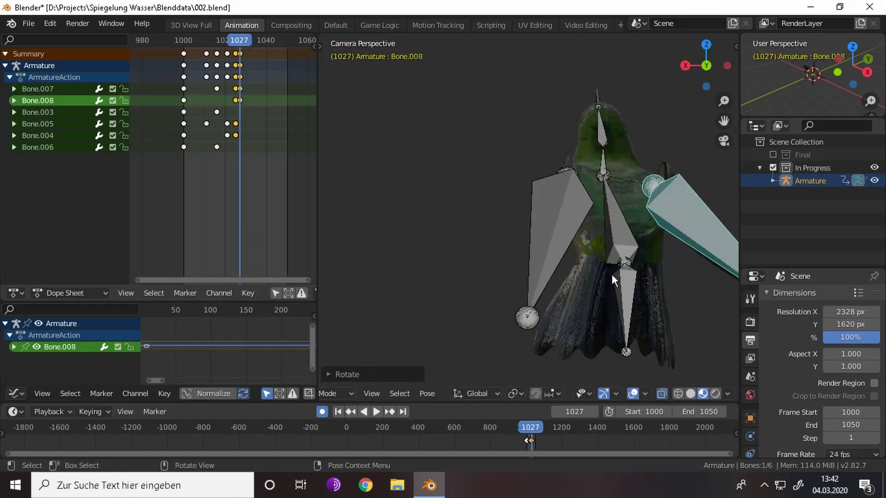
# - Shift the frame 1027 keyframes three frames later in the Dope Sheet
pyautogui.moveTo(230, 39); pyautogui.dragTo(239, 39)
pyautogui.click(239, 53)
pyautogui.press('g')
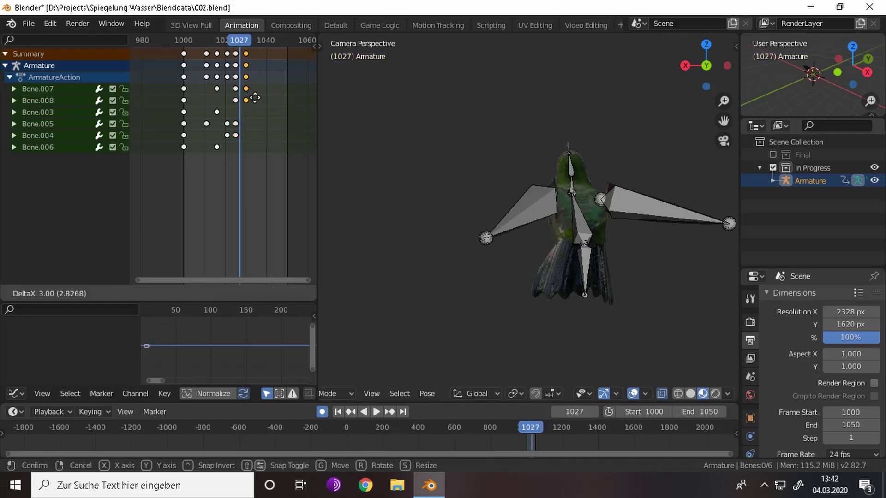
pyautogui.click(221, 42)
# - At frame 1021, rotate the left and right wing bones into a new wing pose
pyautogui.press('space')
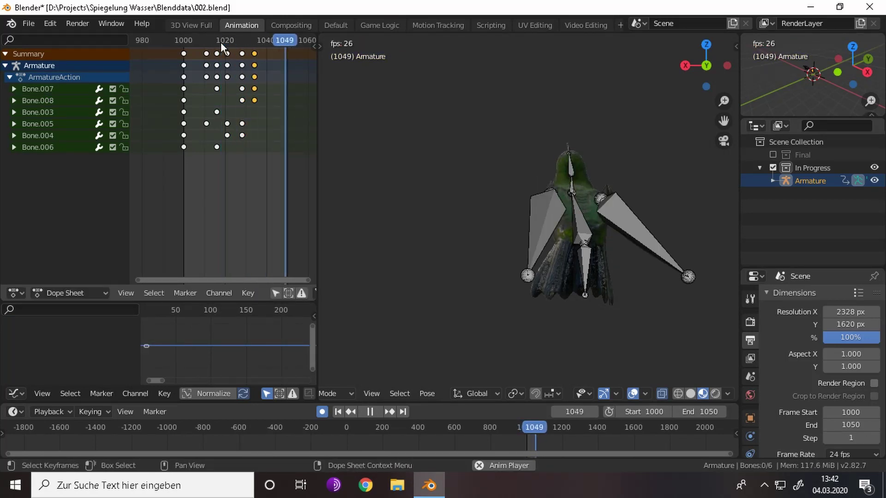
pyautogui.press('space')
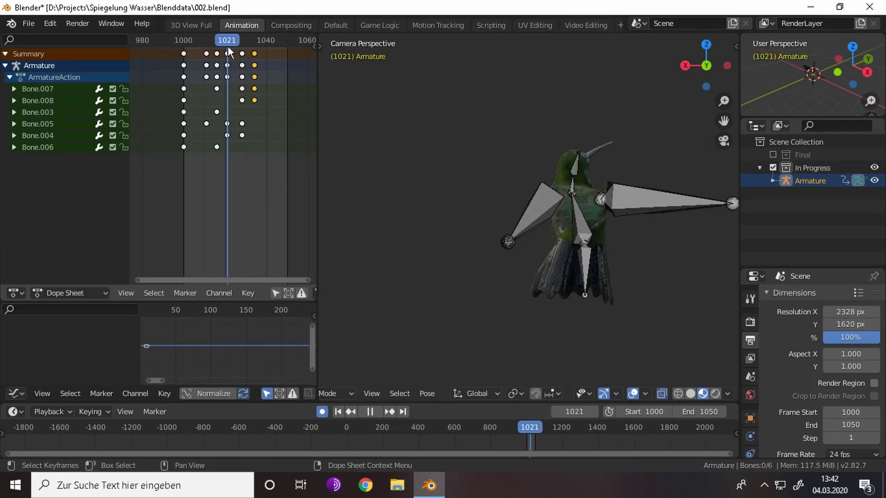
pyautogui.click(549, 221)
pyautogui.press('r')
pyautogui.click(663, 263)
pyautogui.click(664, 203)
pyautogui.scroll(5, 245, 162)
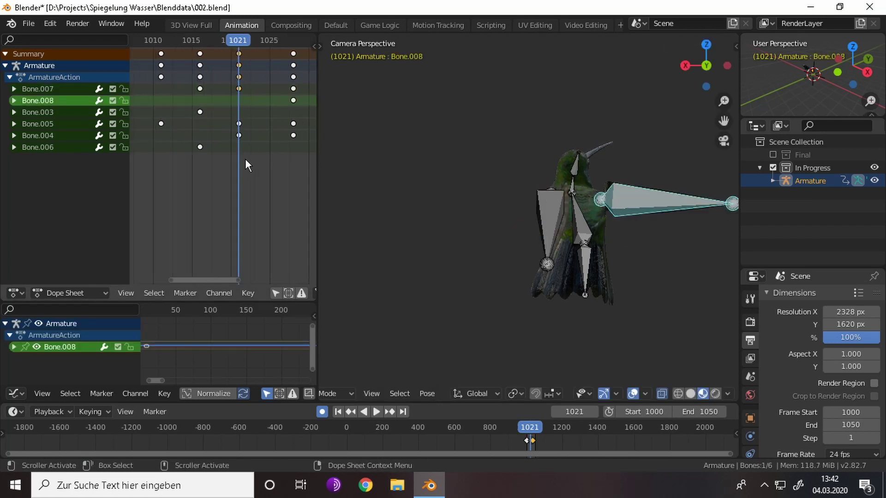
pyautogui.press('r')
pyautogui.click(584, 289)
pyautogui.moveTo(584, 287)
pyautogui.mouseDown(button='middle')
pyautogui.moveTo(610, 310)
pyautogui.moveTo(384, 200)
pyautogui.mouseUp(button='middle')
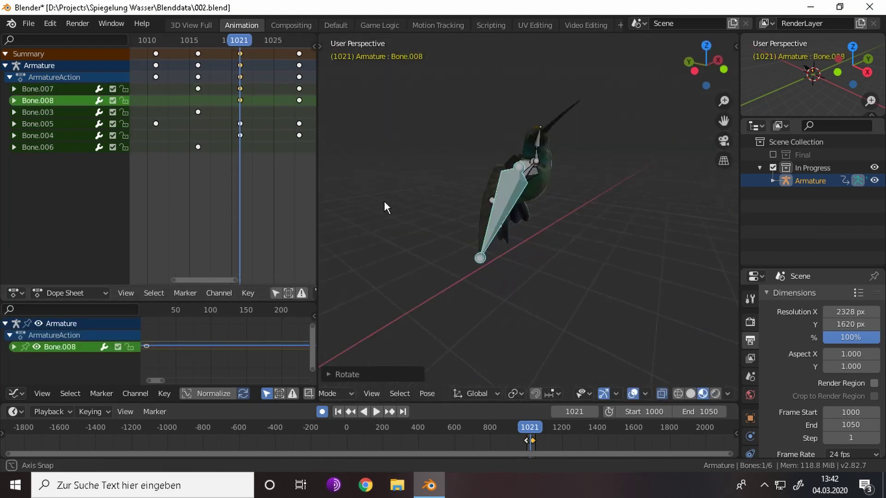
pyautogui.press('r')
pyautogui.click(253, 150)
# - Select the frame 1021 keys and inspect the wing bone from camera and side views
pyautogui.keyDown('alt'); pyautogui.click(201, 74); pyautogui.keyUp('alt')
pyautogui.scroll(1, 203, 83)
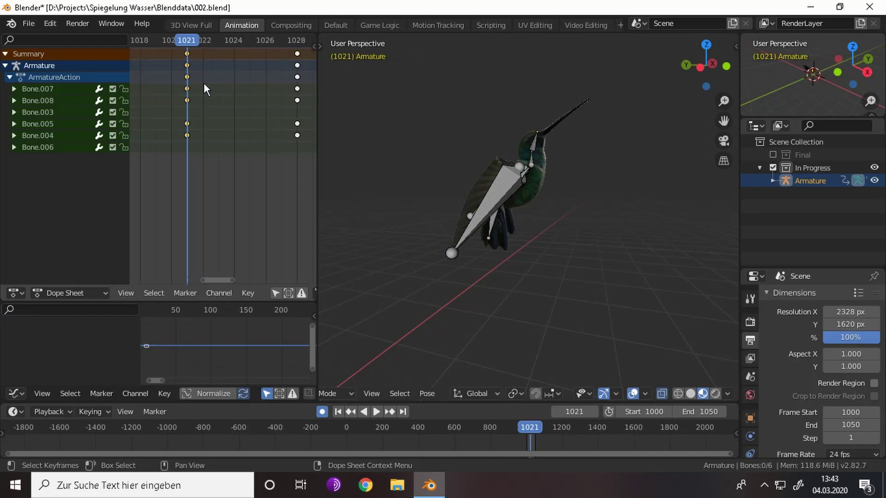
pyautogui.scroll(-3, 256, 112)
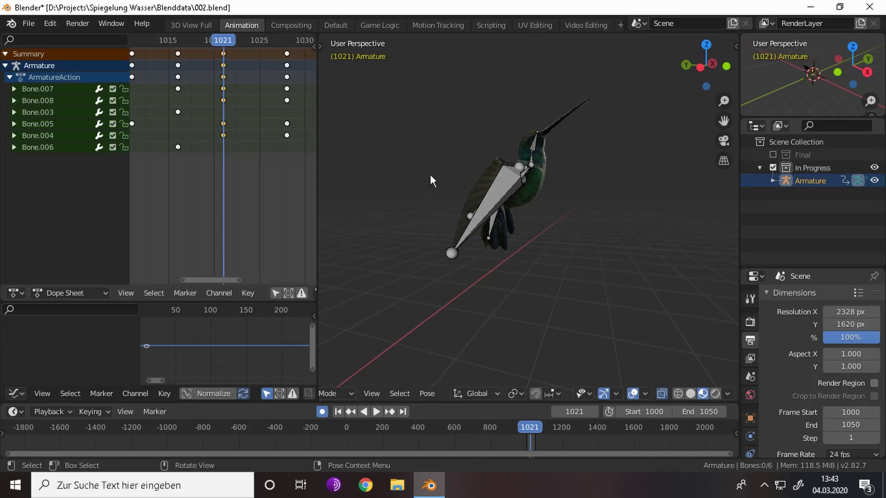
pyautogui.press('KP_0')
pyautogui.scroll(2, 580, 229)
pyautogui.click(608, 254)
pyautogui.moveTo(609, 253)
pyautogui.mouseDown(button='middle')
pyautogui.moveTo(649, 285)
pyautogui.moveTo(607, 264)
pyautogui.mouseUp(button='middle')
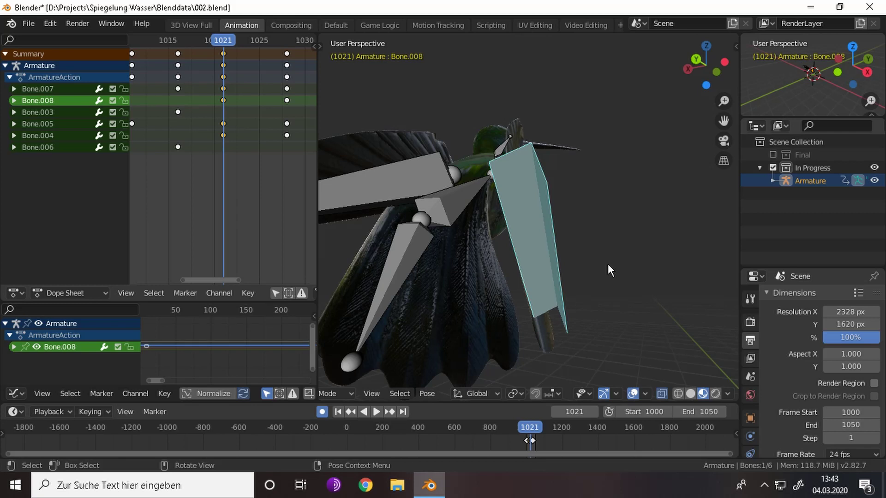
pyautogui.press('KP_6')
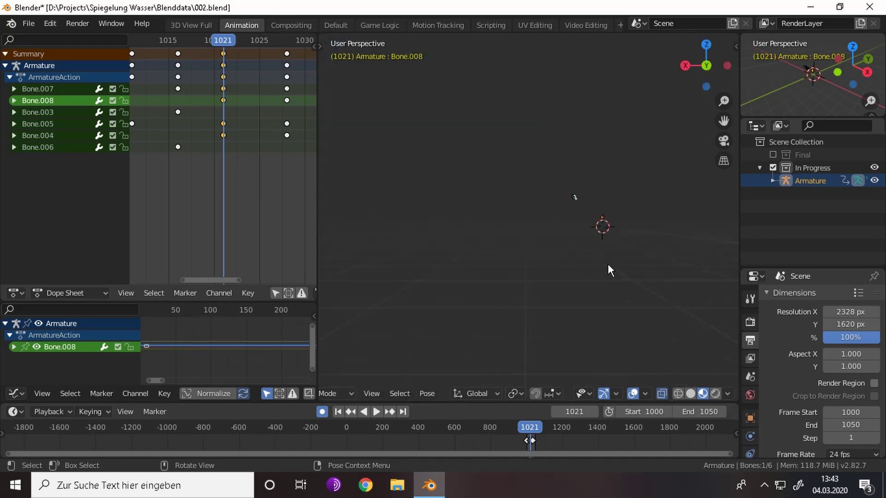
pyautogui.press('KP_3')
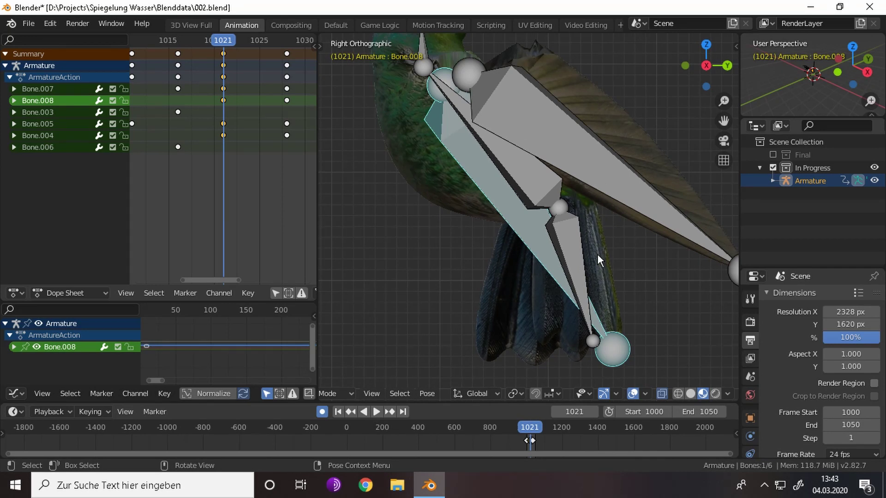
pyautogui.moveTo(597, 254); pyautogui.dragTo(620, 217, button='middle')
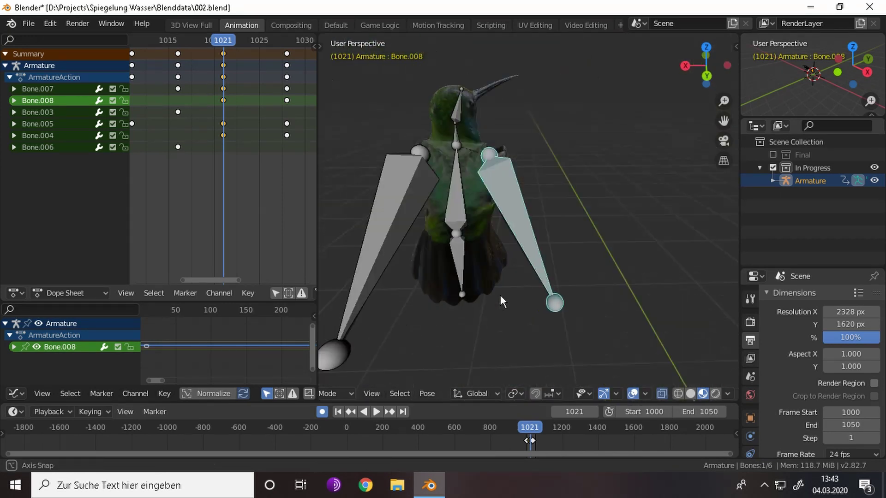
# - Shift the keyframes after the current frame further right, then play to frame 1035
pyautogui.press('space')
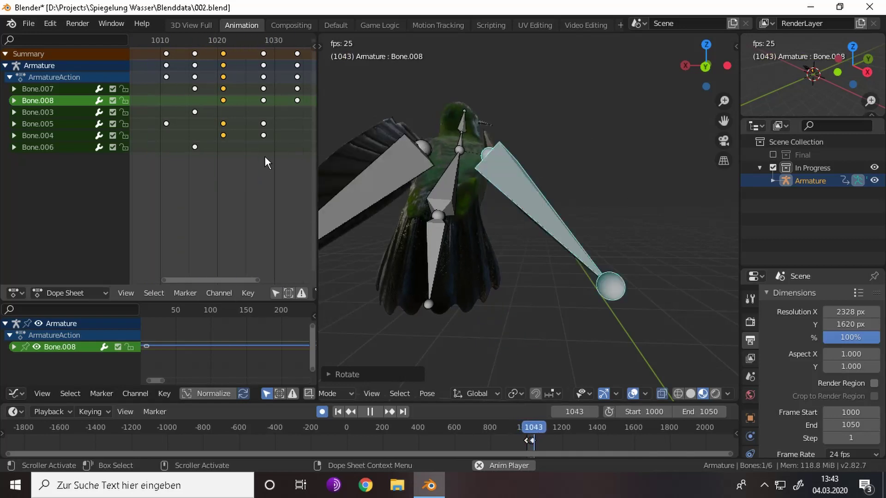
pyautogui.scroll(-3, 252, 177)
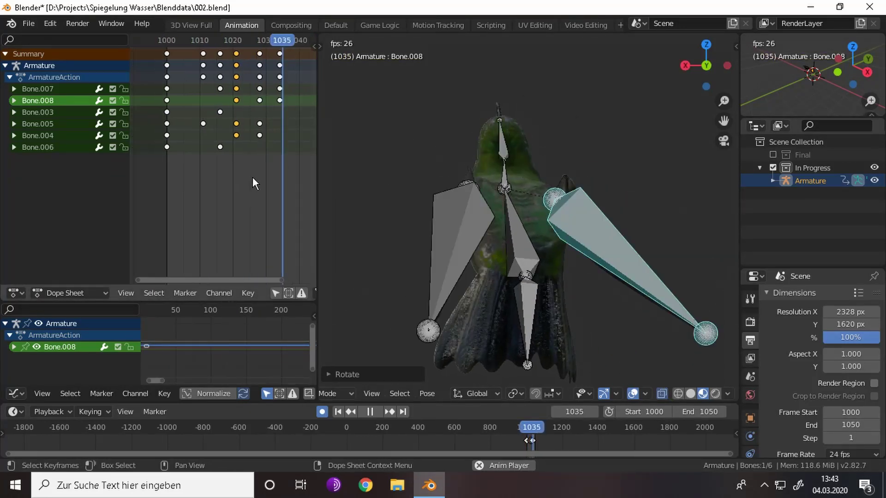
pyautogui.press('space')
pyautogui.scroll(2, 262, 143)
pyautogui.press(']')
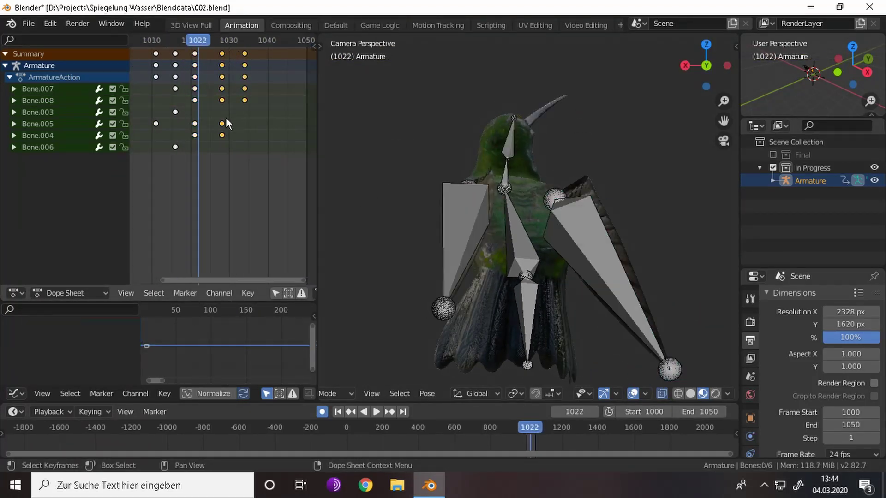
pyautogui.moveTo(225, 117); pyautogui.dragTo(254, 71)
pyautogui.press('space')
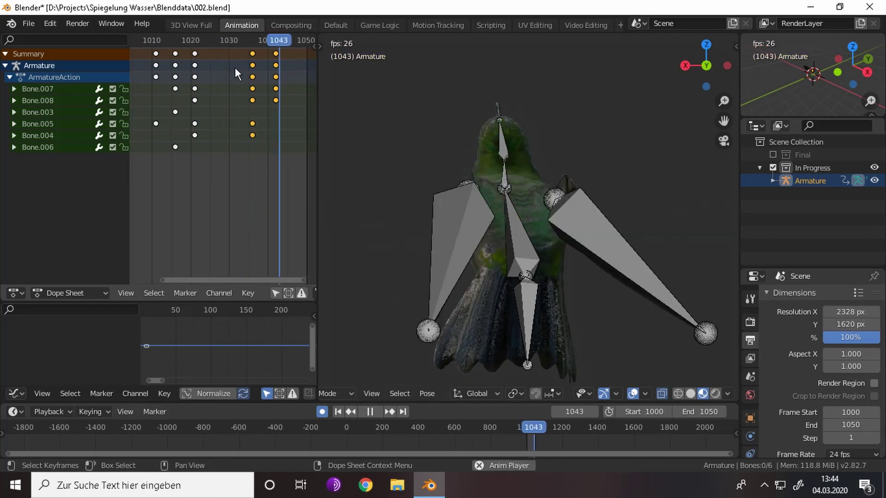
pyautogui.press('space')
# - Tilt the tail bone Bone.006 at frames 1035 and 1037, finishing with a Y-axis rotation
pyautogui.click(537, 305)
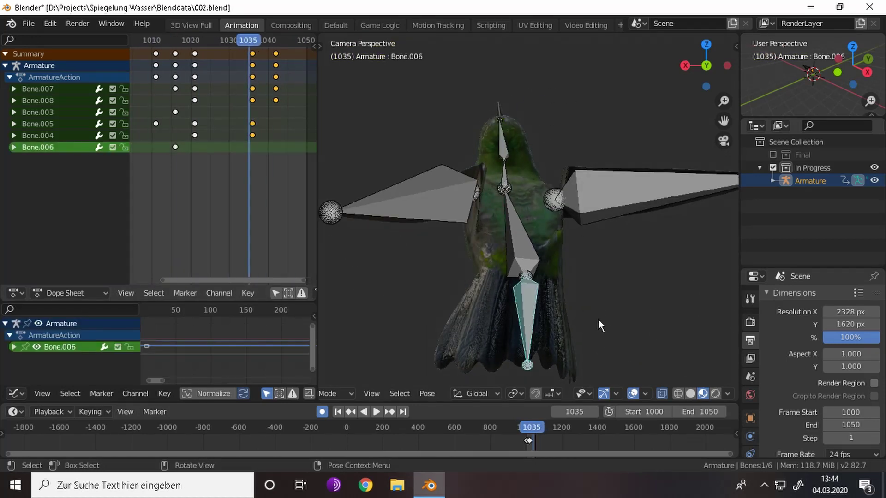
pyautogui.press('r')
pyautogui.press('r')
pyautogui.click(609, 271)
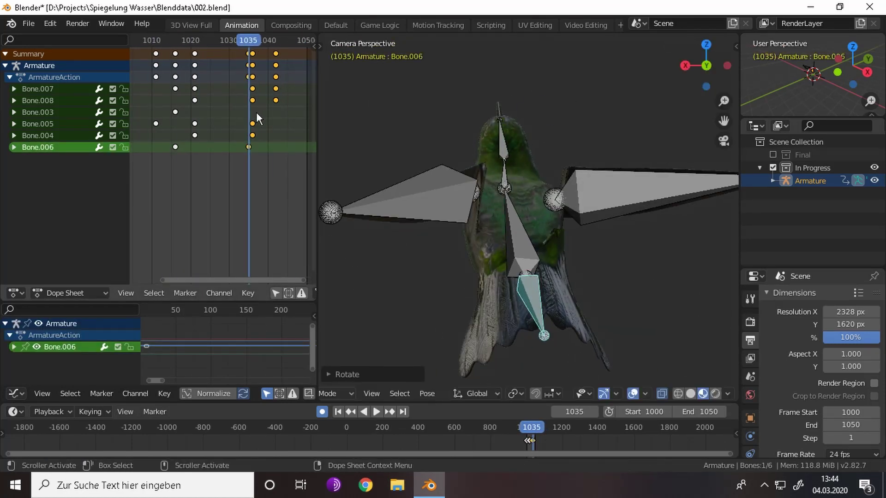
pyautogui.press('space')
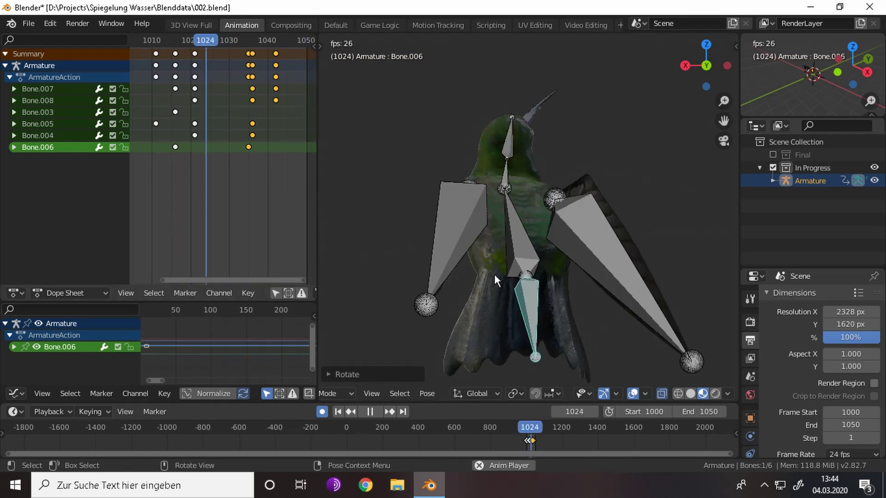
pyautogui.press('space')
pyautogui.press('r')
pyautogui.click(449, 291)
pyautogui.press('r')
pyautogui.press('y')
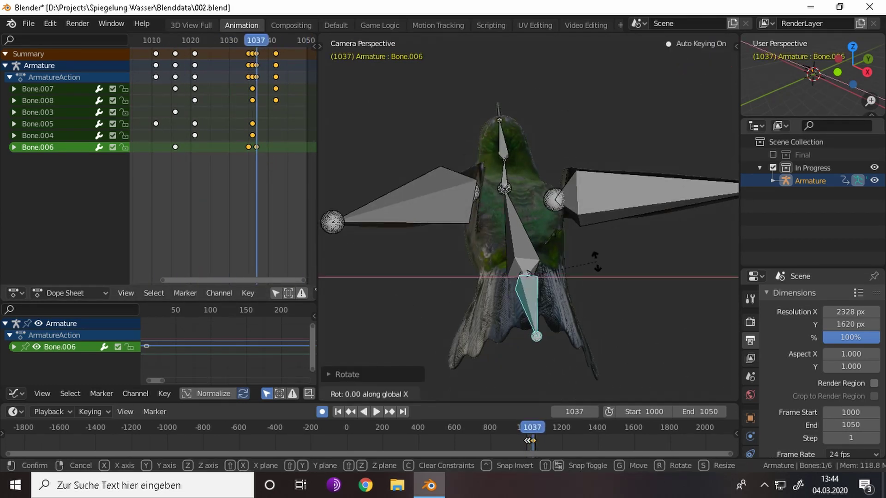
pyautogui.click(576, 279)
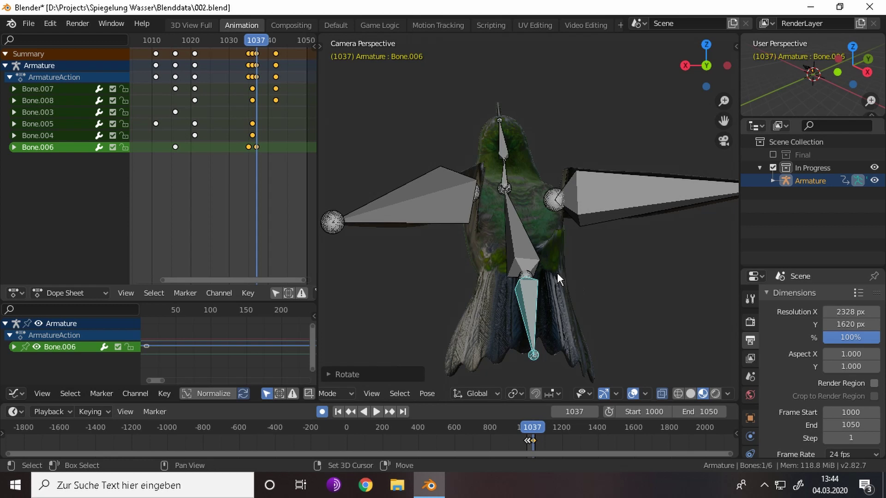
# - Turn off Auto Keying and switch the armature back to Object Mode
pyautogui.moveTo(550, 293)
pyautogui.mouseDown(button='middle')
pyautogui.moveTo(609, 281)
pyautogui.moveTo(576, 263)
pyautogui.mouseUp(button='middle')
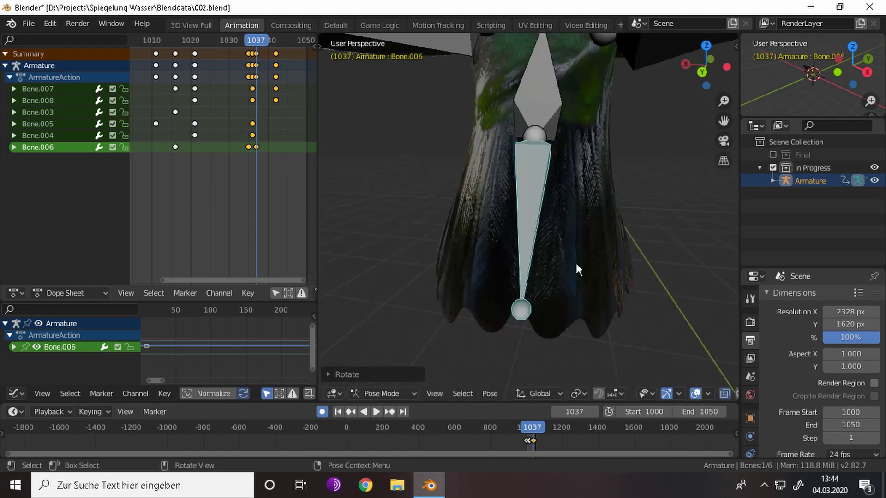
pyautogui.scroll(-2, 572, 264)
pyautogui.scroll(-1, 570, 244)
pyautogui.click(322, 411)
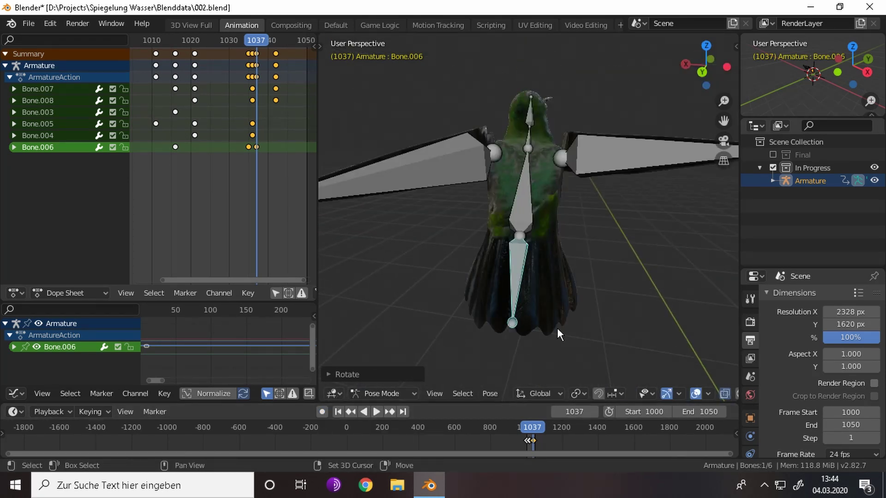
pyautogui.click(387, 379)
pyautogui.keyDown('shift'); pyautogui.click(545, 219); pyautogui.keyUp('shift')
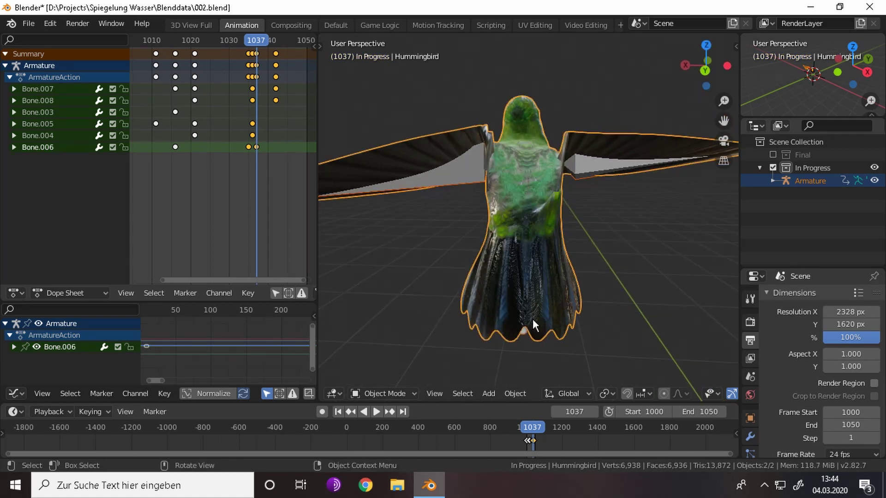
# - Enter Weight Paint with the Bone.006 tail vertex group active, then open the Default workspace
pyautogui.hotkey('ctrl', 'Tab')
pyautogui.click(481, 292)
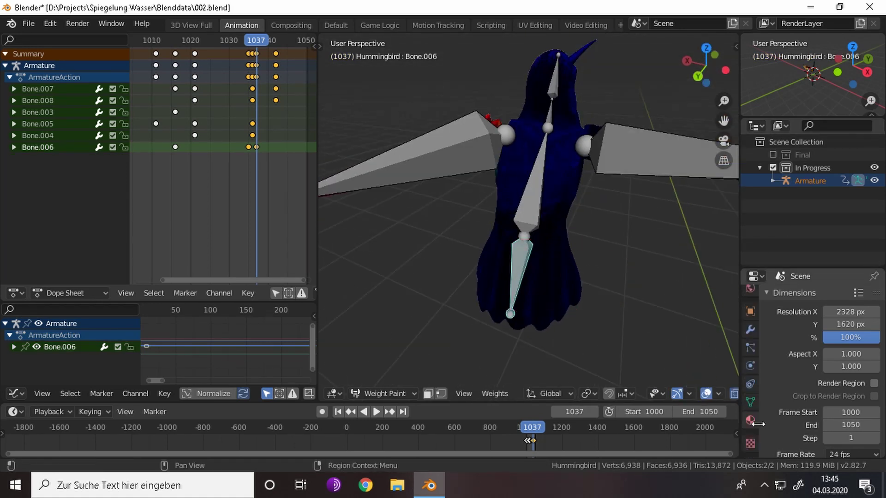
pyautogui.click(750, 402)
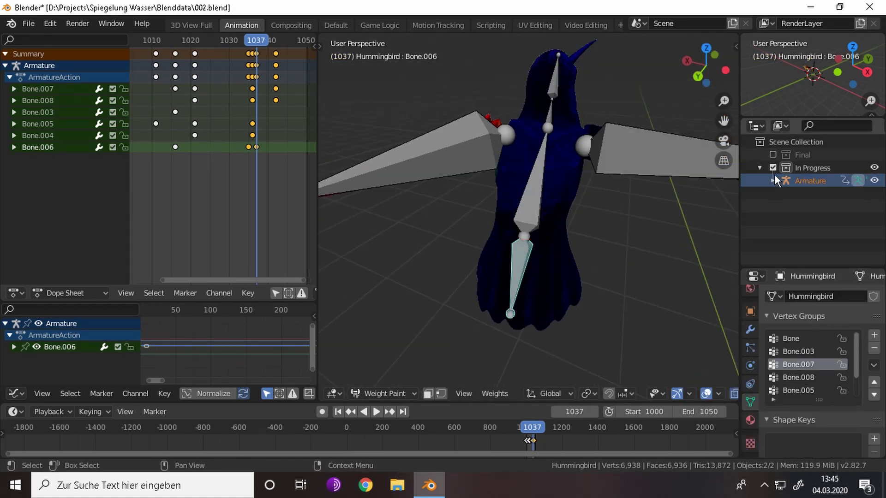
pyautogui.scroll(-2, 788, 235)
pyautogui.click(786, 189)
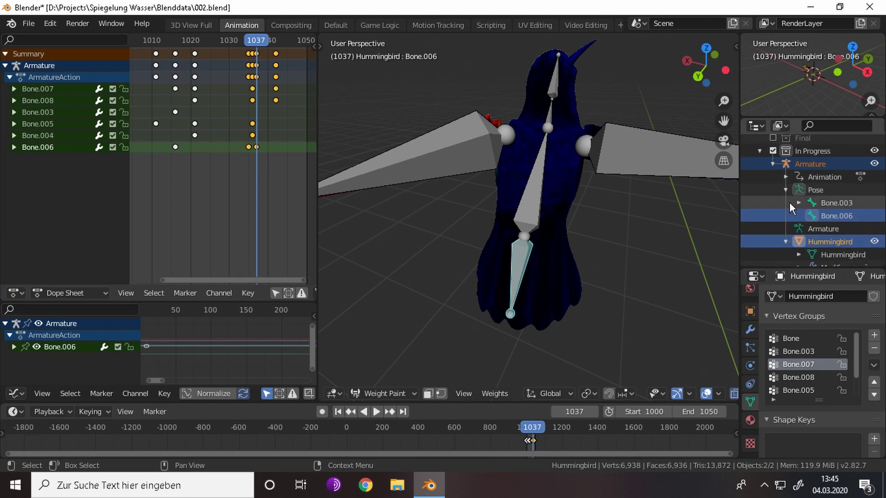
pyautogui.scroll(-2, 812, 379)
pyautogui.click(809, 377)
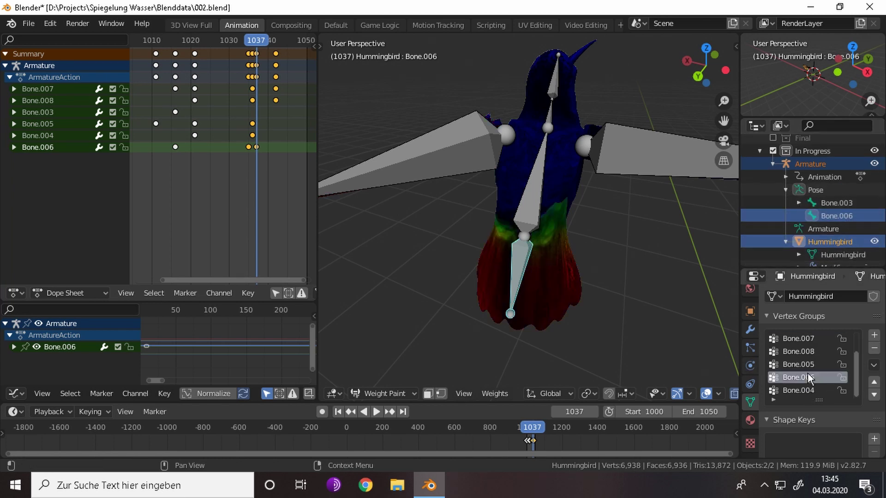
pyautogui.click(335, 25)
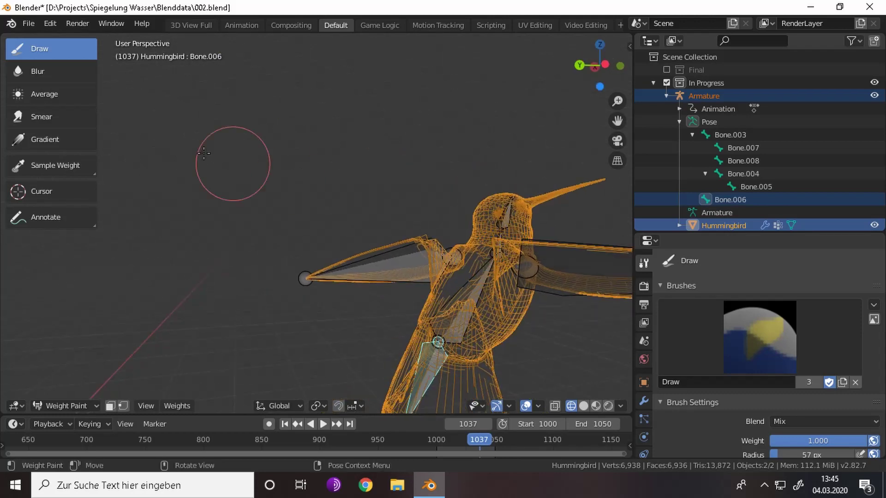
# - Switch to solid shading and display the Bone.003 vertex group weights on the mesh
pyautogui.click(91, 78)
pyautogui.press('z')
pyautogui.click(479, 310)
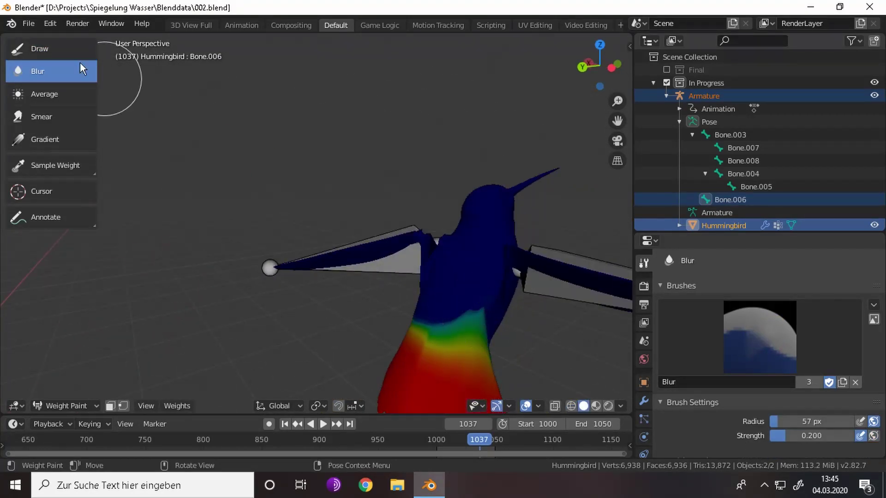
pyautogui.moveTo(481, 351); pyautogui.dragTo(431, 334, button='middle')
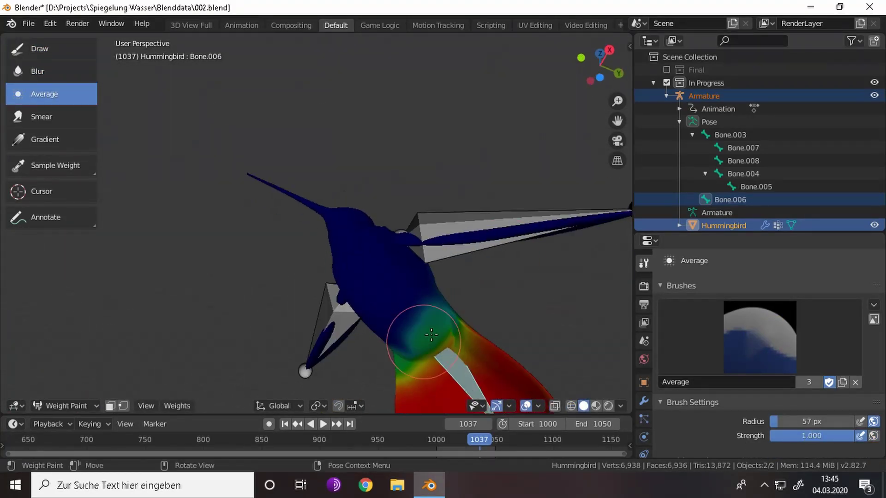
pyautogui.moveTo(414, 296); pyautogui.dragTo(536, 368, button='middle')
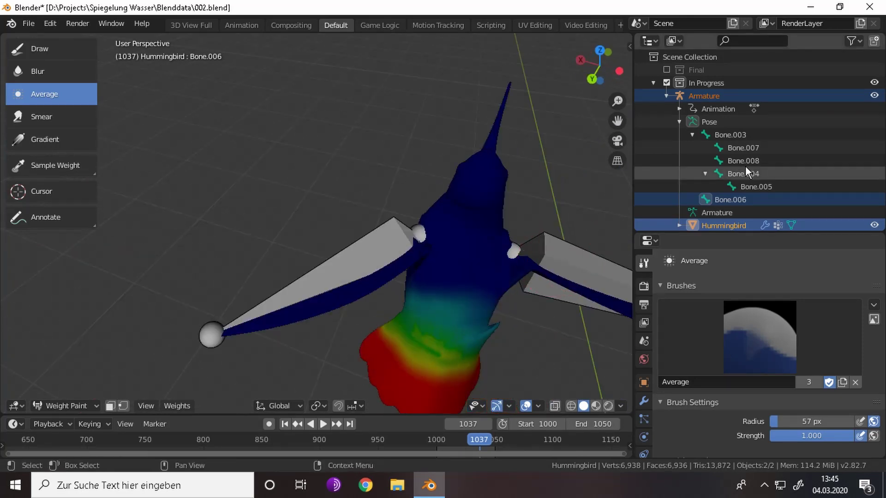
pyautogui.rightClick(486, 250)
pyautogui.click(731, 134)
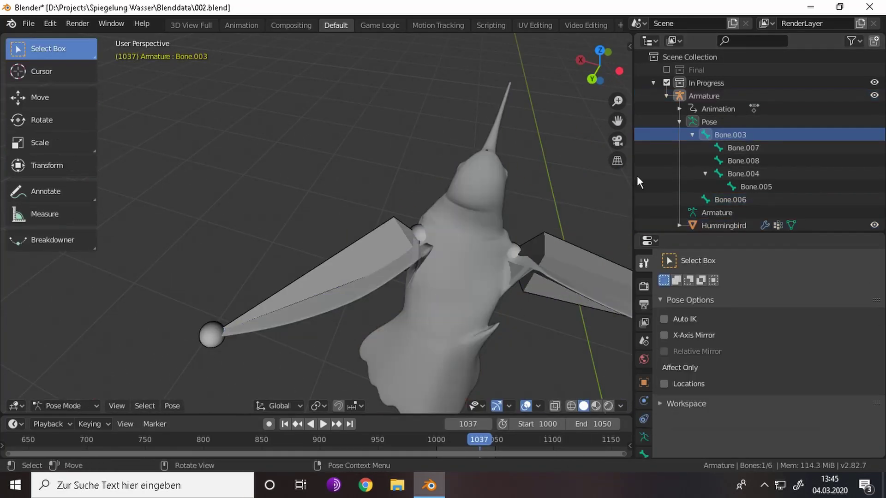
pyautogui.click(644, 401)
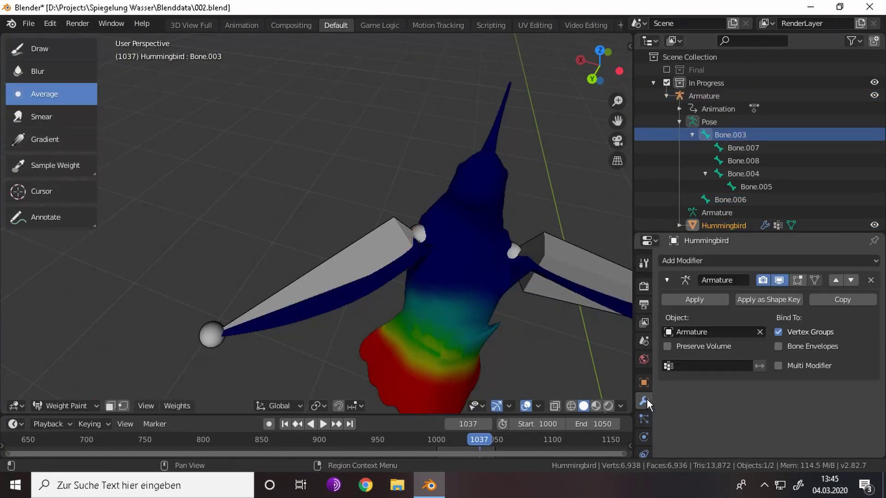
pyautogui.click(644, 401)
pyautogui.click(691, 402)
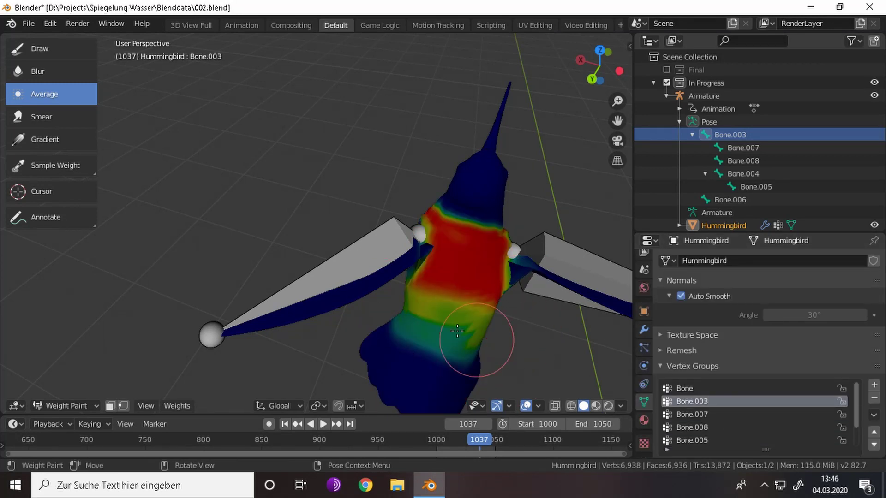
# - Inspect the Bone.007 and Bone.008 wing weights, then return to Object Mode
pyautogui.moveTo(491, 336)
pyautogui.mouseDown(button='middle')
pyautogui.moveTo(561, 261)
pyautogui.moveTo(187, 256)
pyautogui.mouseUp(button='middle')
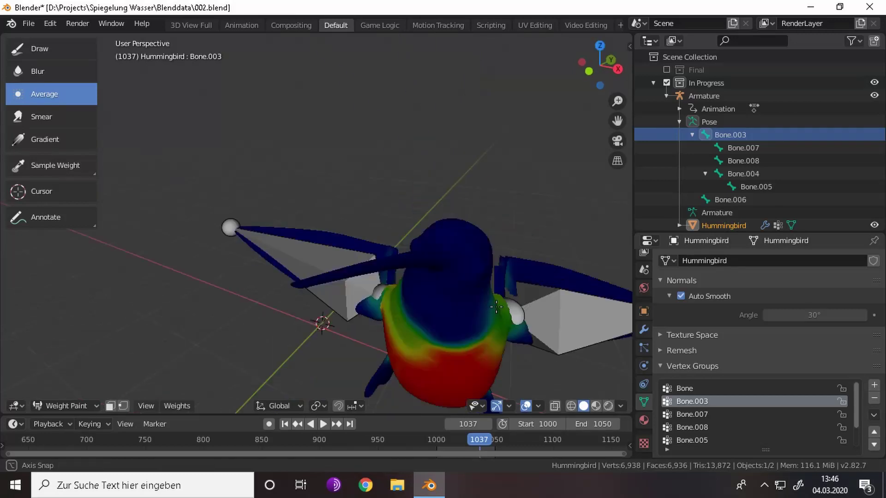
pyautogui.scroll(4, 475, 257)
pyautogui.moveTo(476, 277); pyautogui.dragTo(482, 317, button='middle')
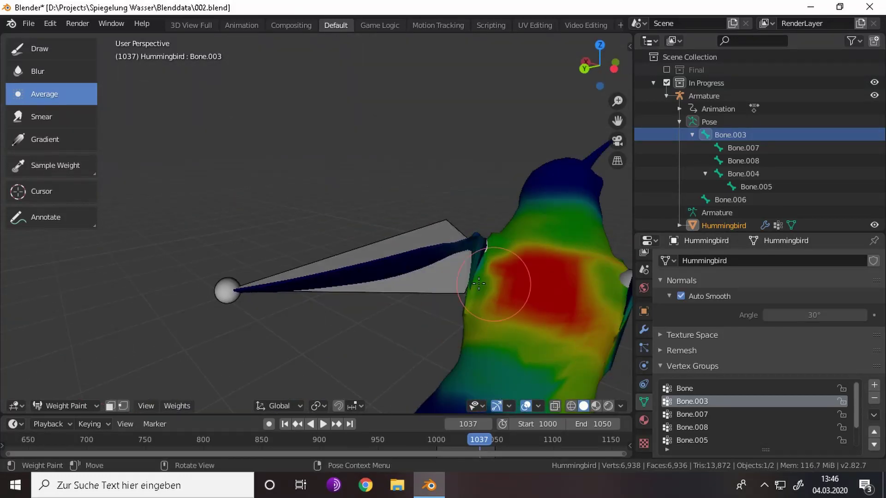
pyautogui.click(754, 163)
pyautogui.moveTo(408, 231)
pyautogui.mouseDown(button='middle')
pyautogui.moveTo(510, 251)
pyautogui.moveTo(436, 230)
pyautogui.mouseUp(button='middle')
pyautogui.click(709, 414)
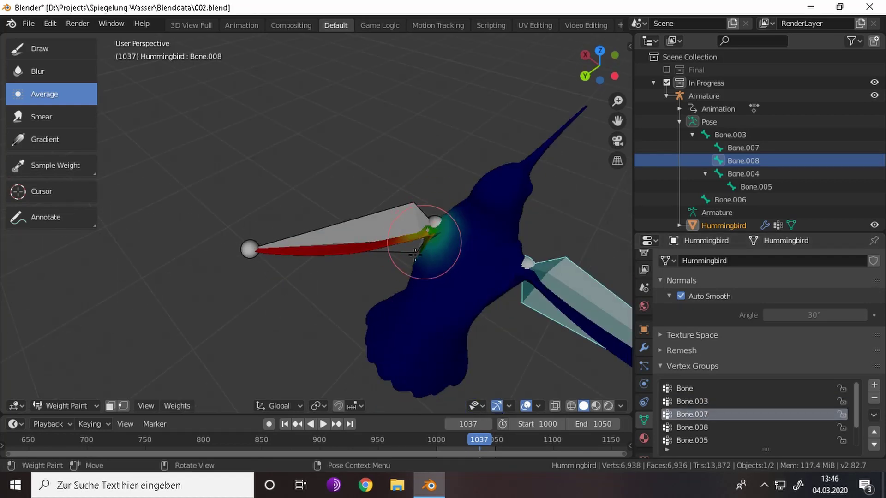
pyautogui.click(749, 148)
pyautogui.click(702, 427)
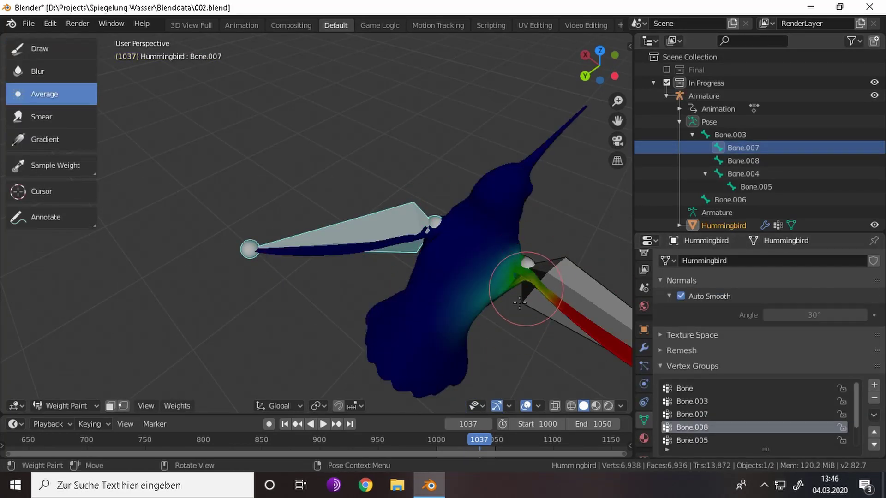
pyautogui.moveTo(526, 264)
pyautogui.mouseDown(button='middle')
pyautogui.moveTo(346, 215)
pyautogui.moveTo(492, 272)
pyautogui.mouseUp(button='middle')
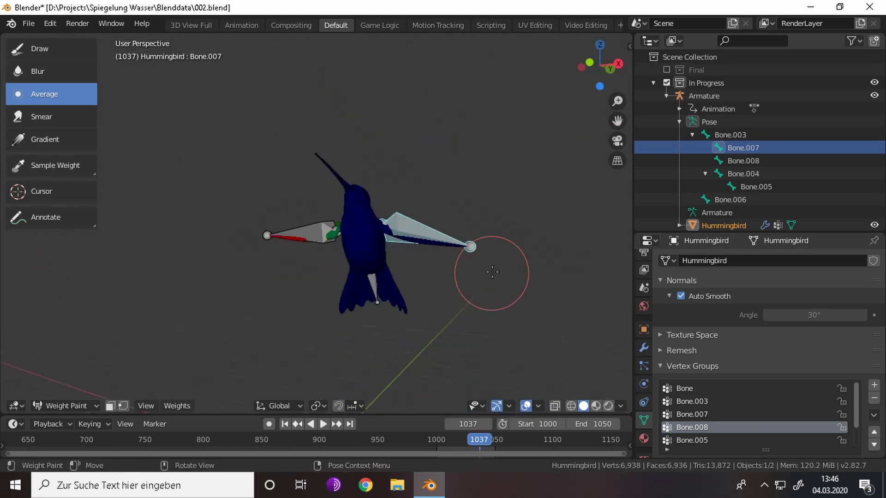
pyautogui.click(71, 391)
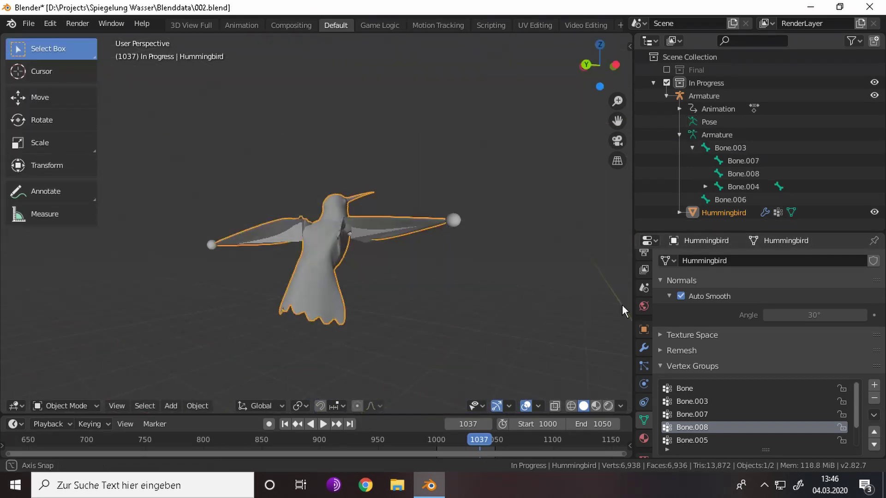
# - In the Animation workspace, play the flight to frame 1042 and select the armature
pyautogui.click(235, 25)
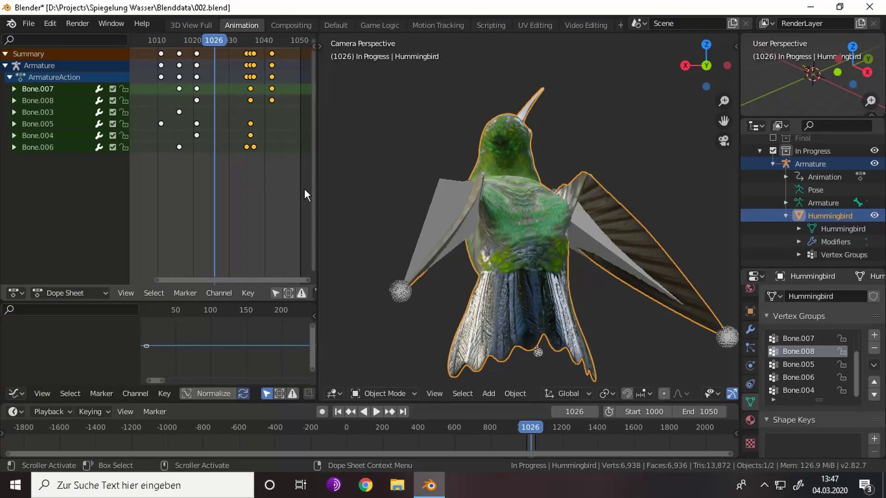
pyautogui.press('space')
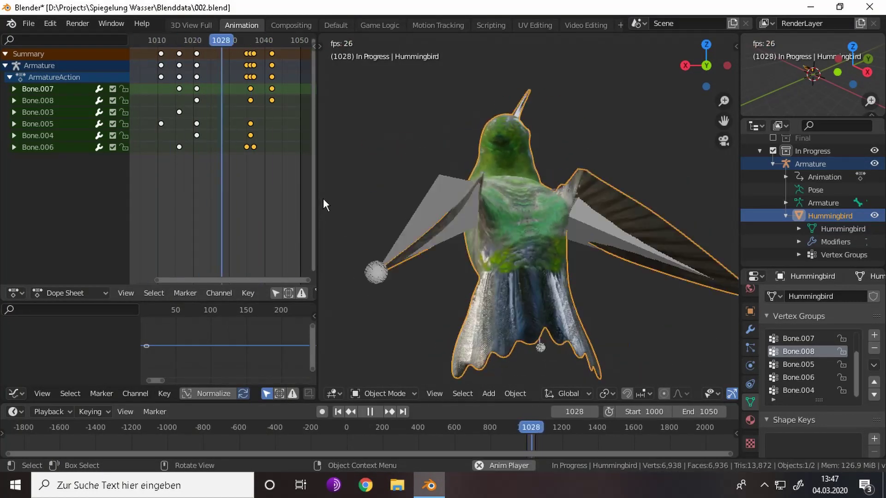
pyautogui.press('space')
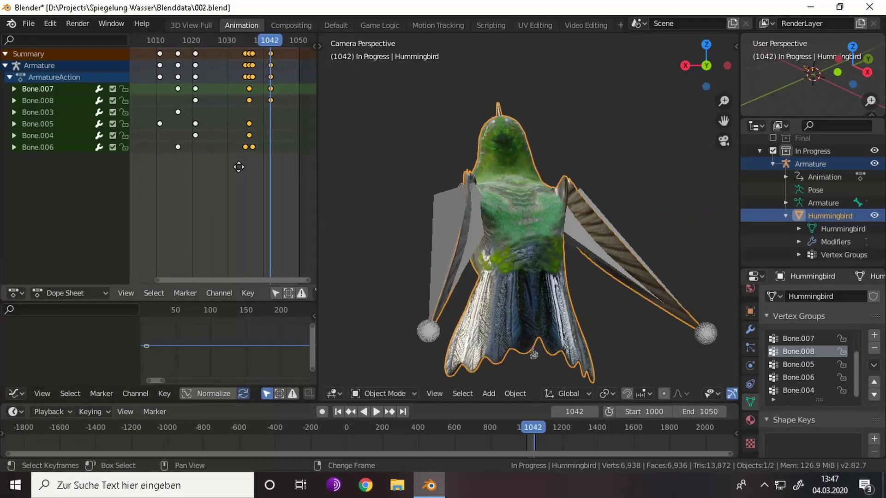
pyautogui.click(511, 195)
pyautogui.scroll(-3, 689, 394)
pyautogui.hotkey('alt', 'z')
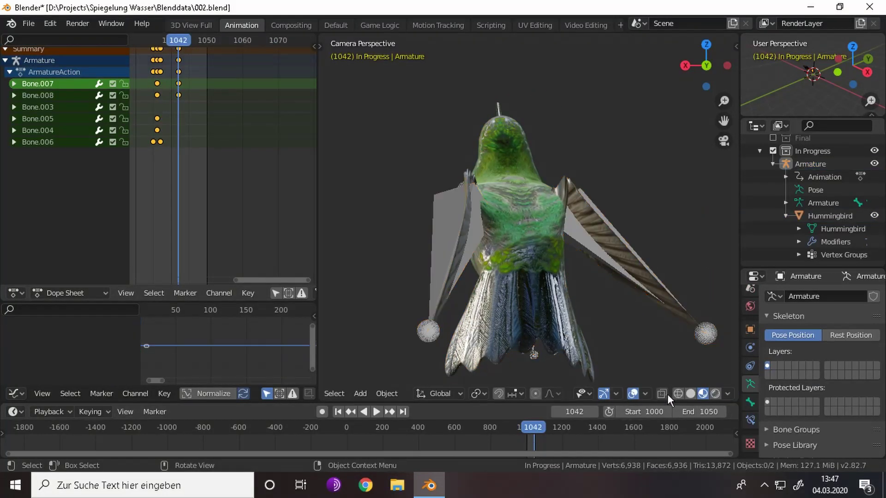
pyautogui.click(497, 174)
pyautogui.click(521, 270)
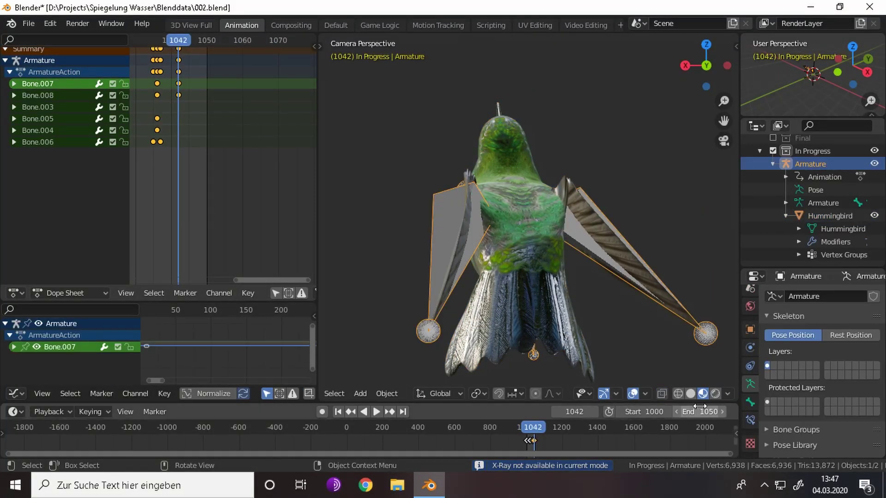
# - Set solid shading with X-Ray, enter Pose Mode, and rotate the head bone Bone.004
pyautogui.click(727, 393)
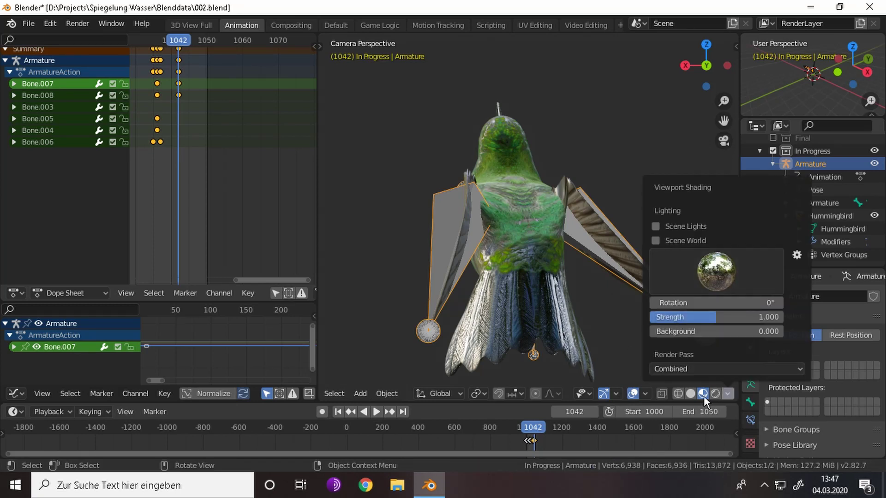
pyautogui.click(692, 394)
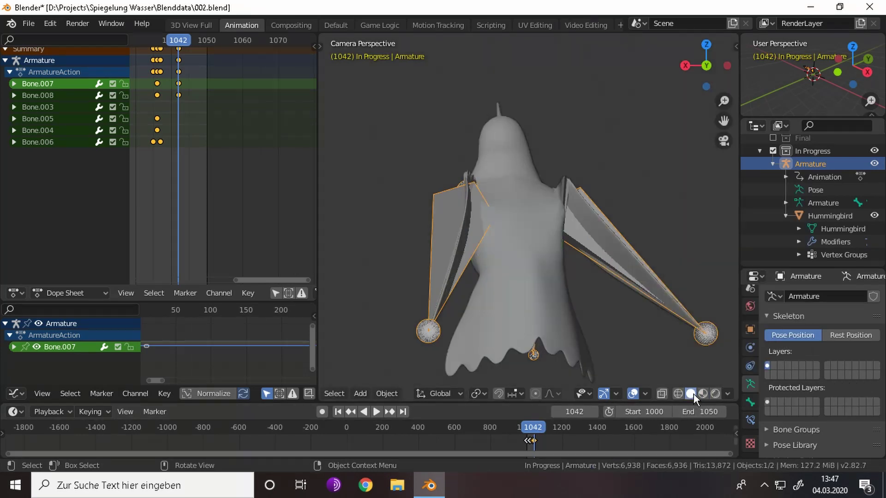
pyautogui.click(661, 393)
pyautogui.click(513, 245)
pyautogui.hotkey('ctrl', 'Tab')
pyautogui.click(525, 195)
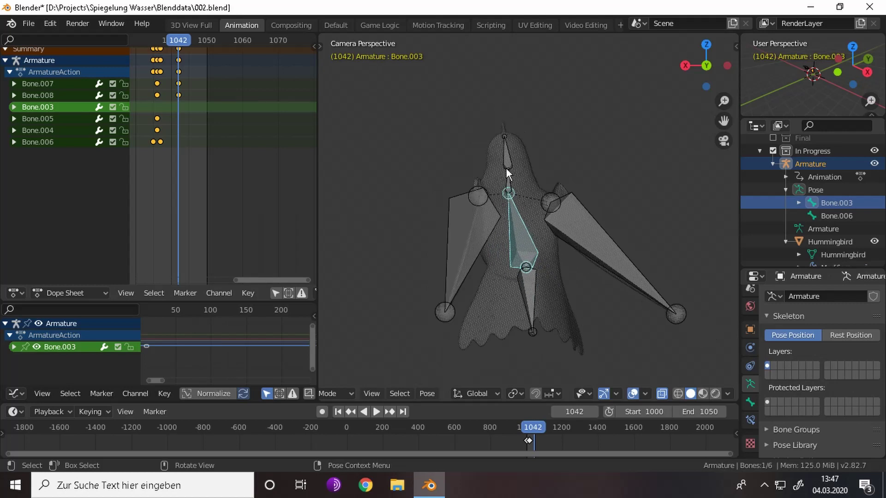
pyautogui.click(507, 171)
pyautogui.press('r')
pyautogui.press('r')
pyautogui.click(514, 158)
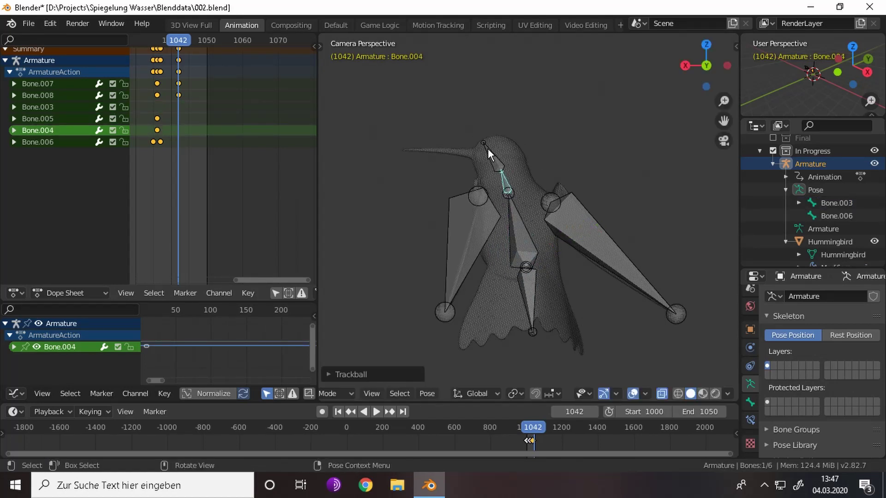
pyautogui.hotkey('alt', 'a')
# - Replay the animation from near the start and scrub back to frame 1042
pyautogui.scroll(-3, 159, 39)
pyautogui.click(159, 39)
pyautogui.press('space')
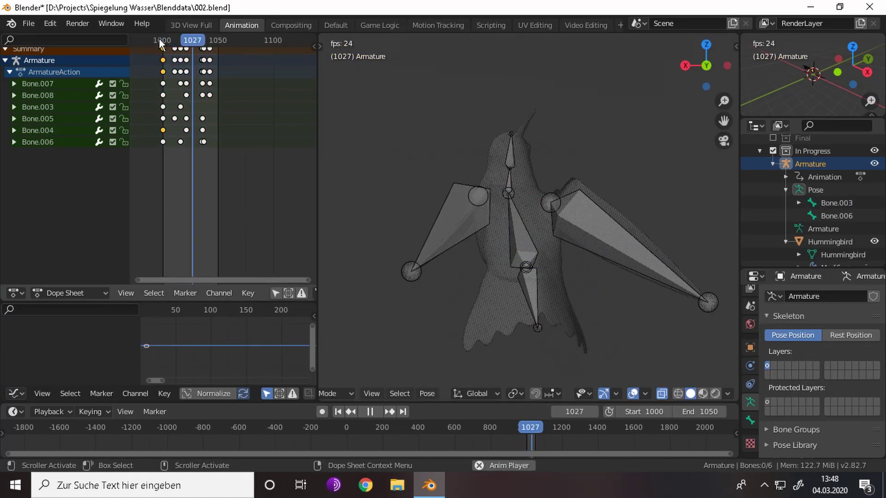
pyautogui.press('space')
pyautogui.scroll(2, 214, 161)
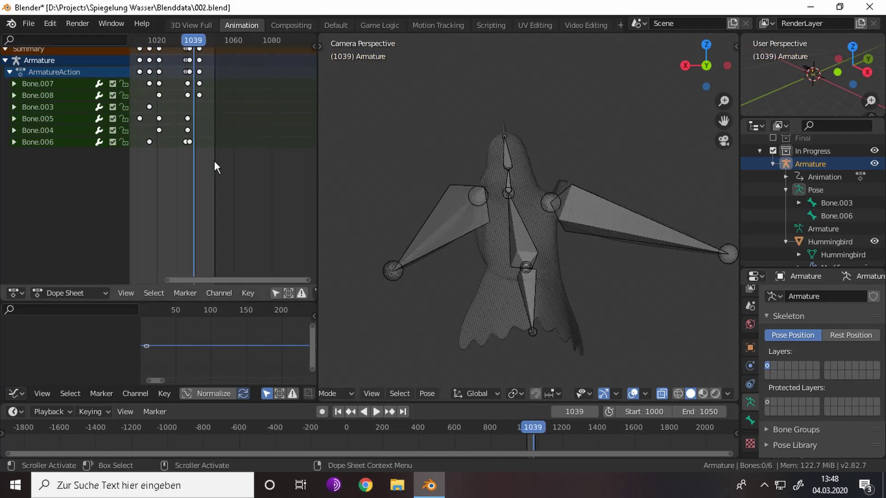
pyautogui.scroll(3, 214, 160)
pyautogui.moveTo(187, 40); pyautogui.dragTo(178, 41)
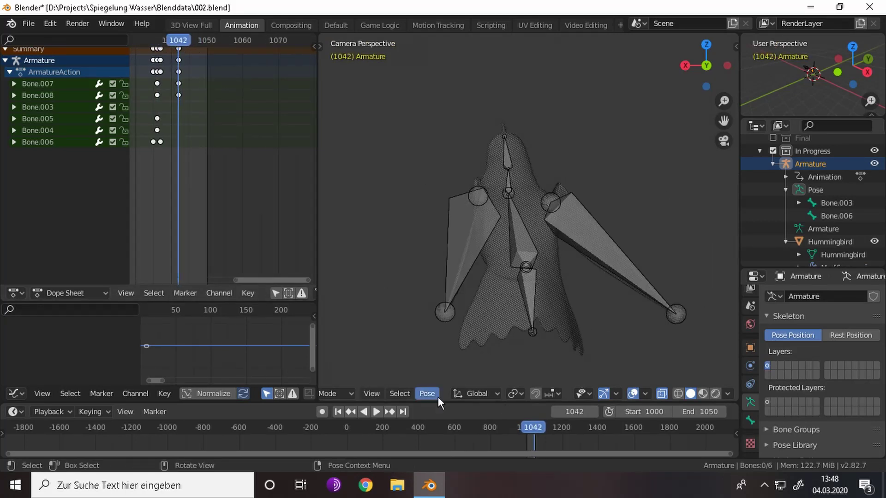
pyautogui.press('Escape')
# - Enable Auto Keying and rotate the head bone Bone.005 to key it
pyautogui.click(322, 411)
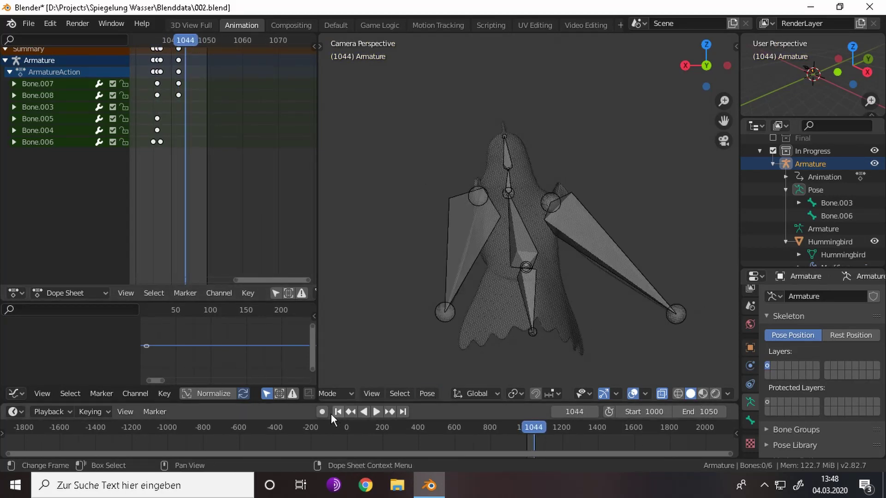
pyautogui.click(510, 183)
pyautogui.press('r')
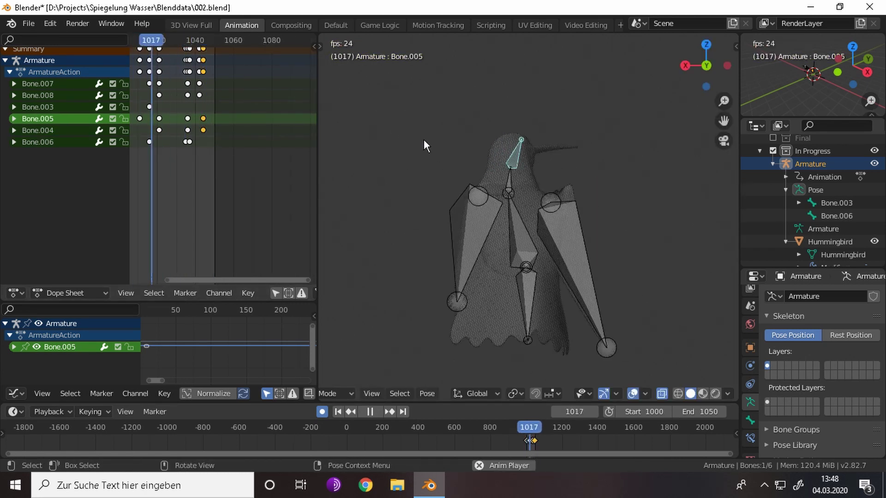
pyautogui.scroll(2, 248, 153)
# - At frame 1044, key location, rotation and scale (LocRotScale) on all six bones
pyautogui.click(518, 237)
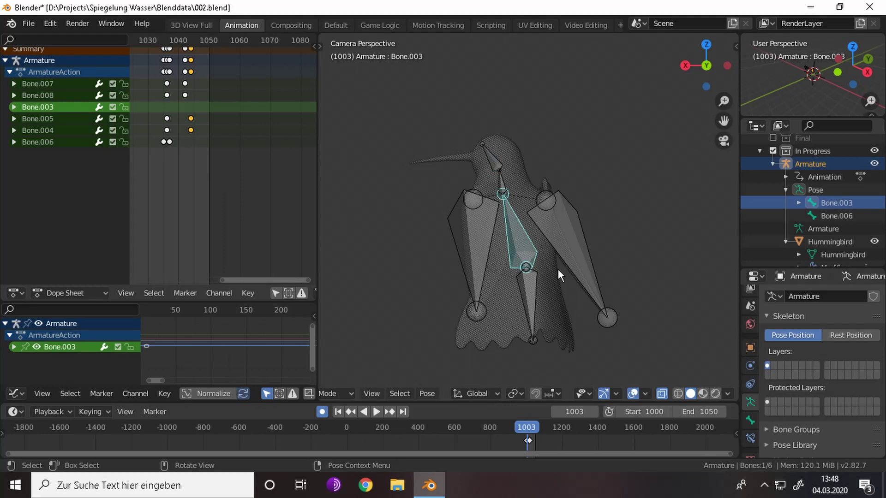
pyautogui.moveTo(203, 43); pyautogui.dragTo(190, 40)
pyautogui.press('a')
pyautogui.press('i')
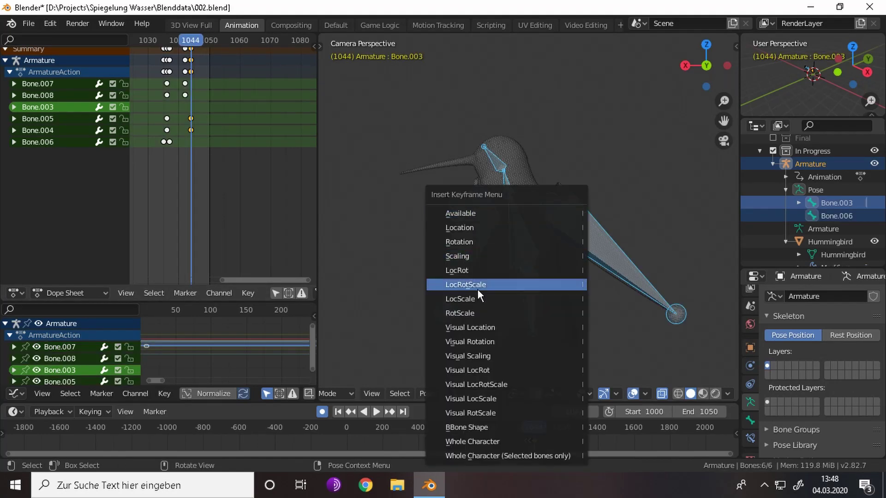
pyautogui.click(477, 285)
# - At frame 1048, move the selected bones vertically along Z
pyautogui.click(206, 39)
pyautogui.press('space')
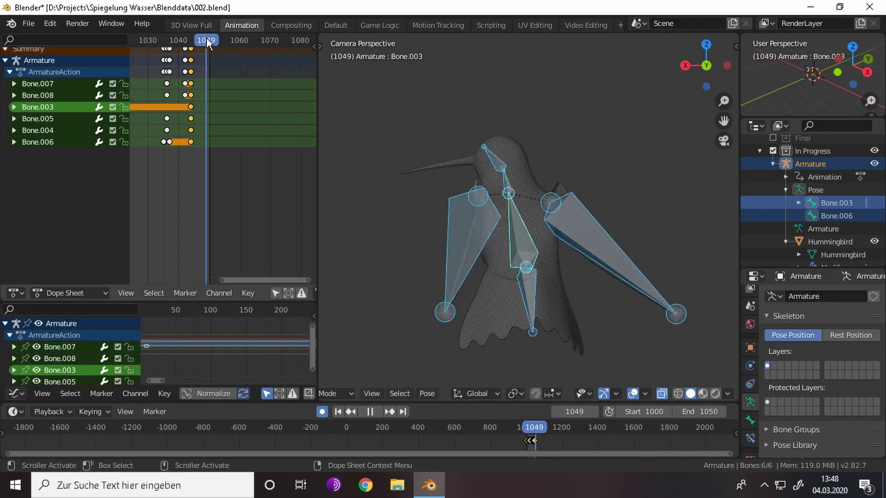
pyautogui.press('g')
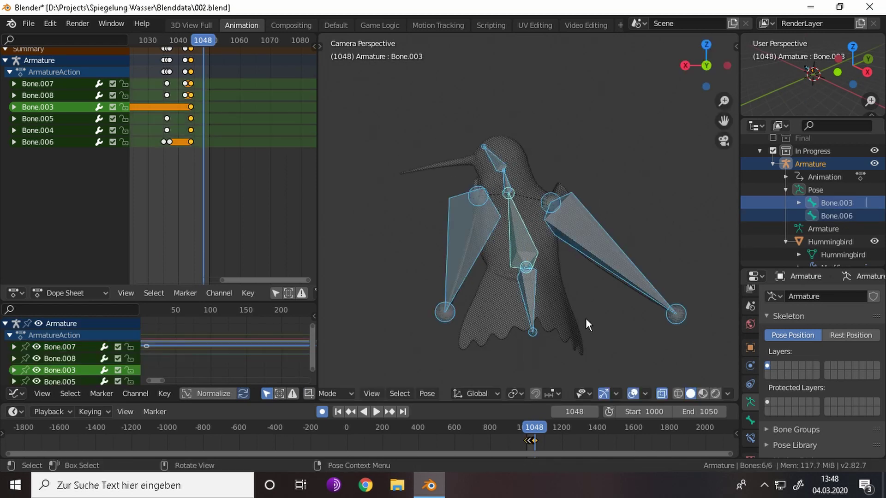
pyautogui.press('z')
pyautogui.click(568, 236)
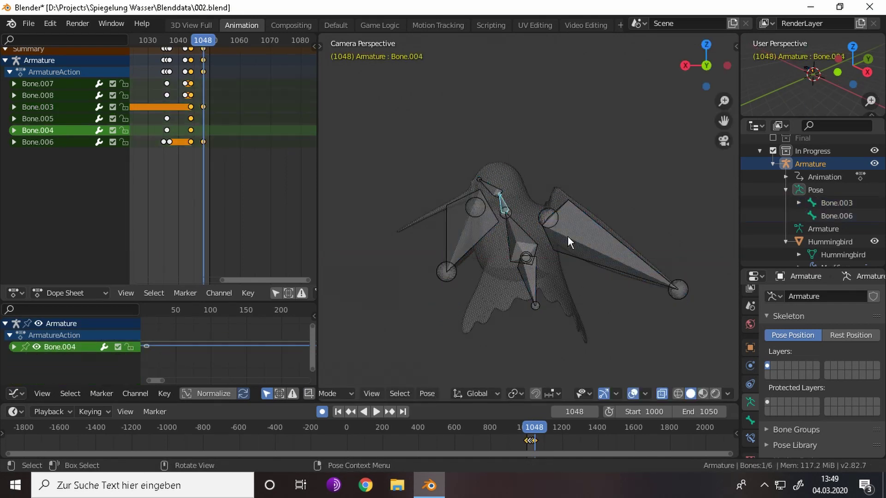
# - Tilt the central body bone around the X axis
pyautogui.click(533, 223)
pyautogui.press('r')
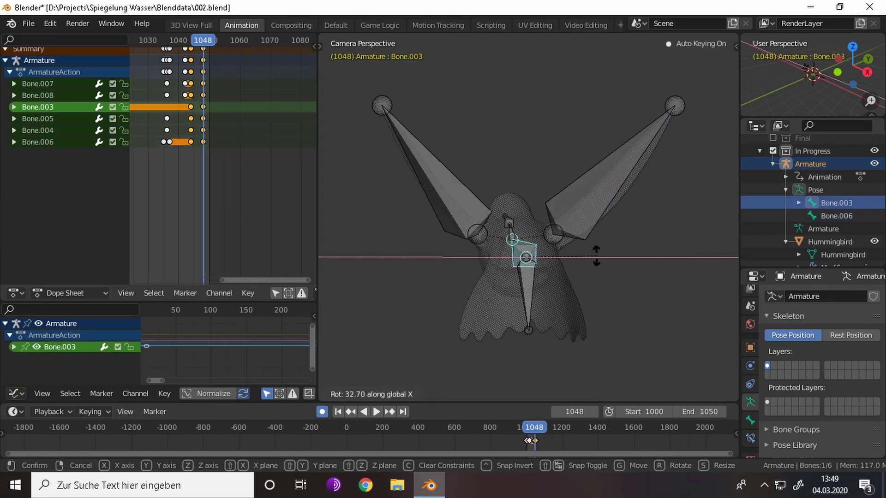
pyautogui.click(530, 294)
pyautogui.press('r')
pyautogui.press('x')
pyautogui.click(567, 263)
# - Rotate the head bone and the next bone around the X axis
pyautogui.click(539, 224)
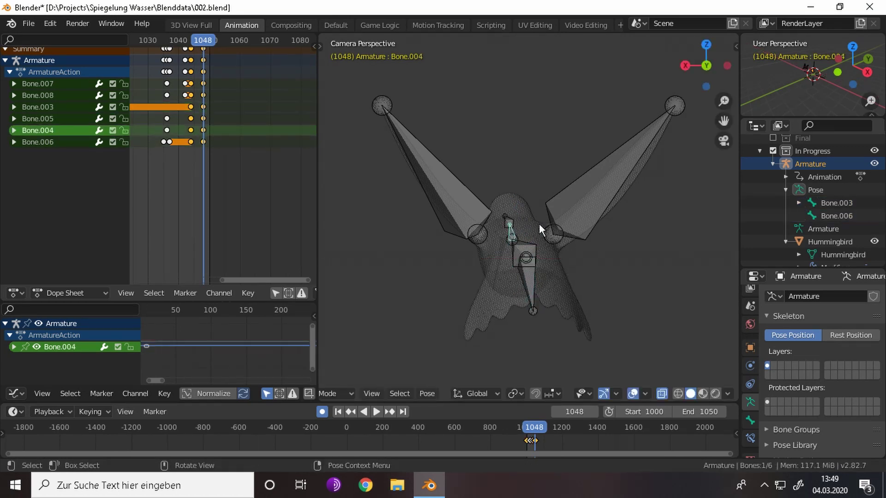
pyautogui.press('r')
pyautogui.press('x')
pyautogui.click(545, 219)
pyautogui.click(552, 213)
pyautogui.press('r')
pyautogui.press('x')
pyautogui.click(551, 218)
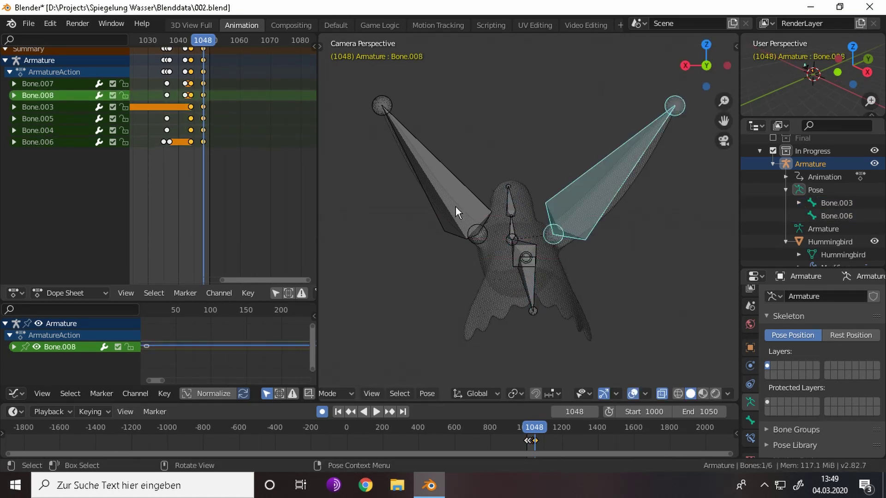
# - In top view, rotate both wing bones to raise the wings upward
pyautogui.click(456, 206)
pyautogui.press('KP_7')
pyautogui.press('r')
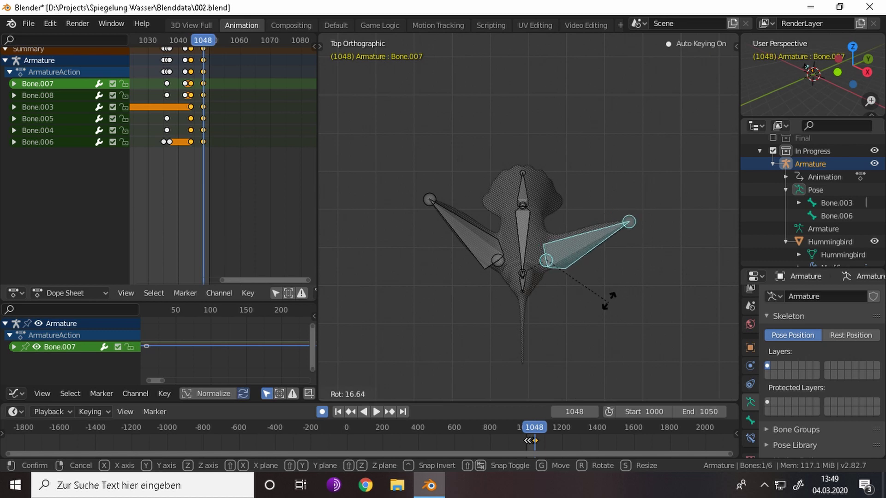
pyautogui.click(600, 261)
pyautogui.click(494, 253)
pyautogui.press('r')
pyautogui.click(659, 314)
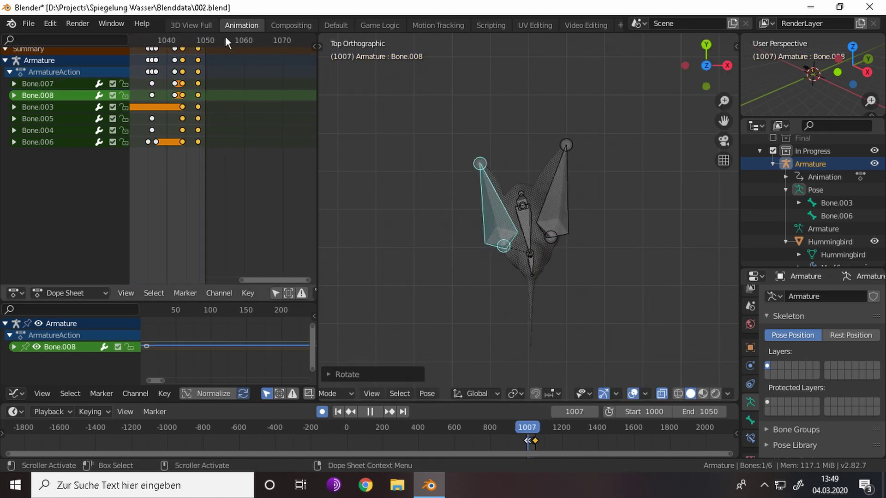
# - Play back the animation and deselect the wing bone
pyautogui.press('space')
pyautogui.scroll(-2, 205, 97)
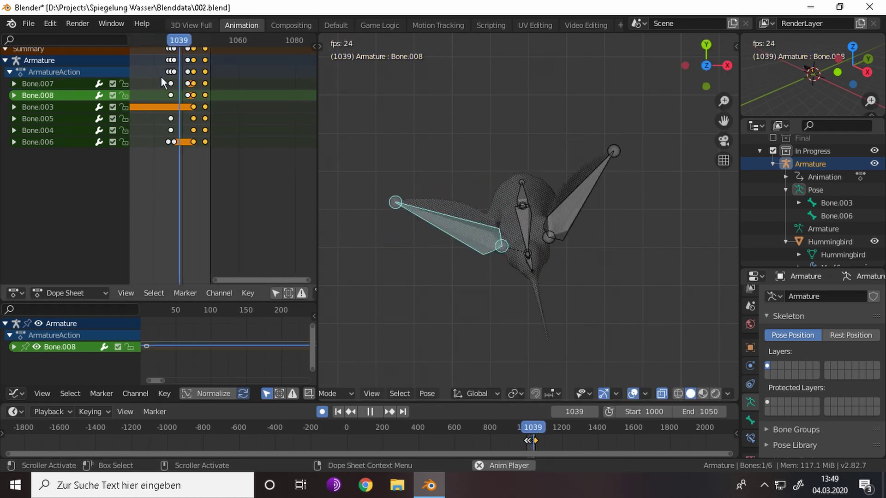
pyautogui.scroll(2, 162, 77)
pyautogui.click(185, 76)
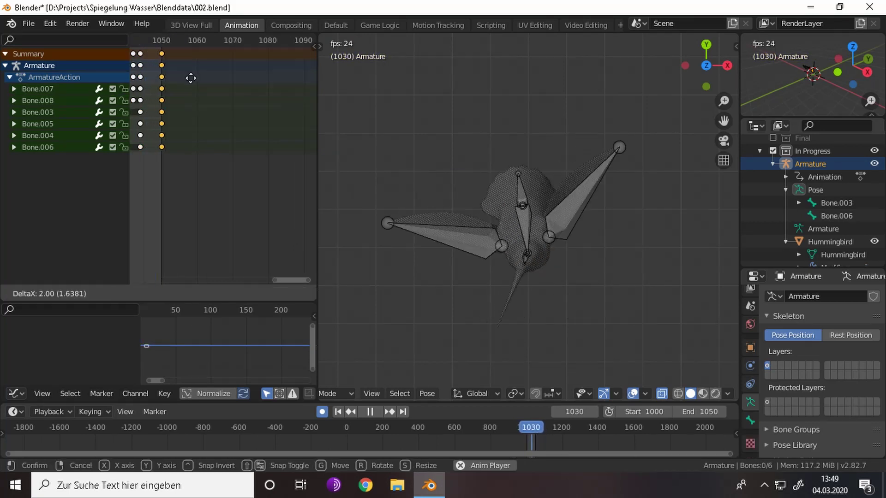
# - Change the scene end frame from 1050 to 1100 and frame the armature
pyautogui.doubleClick(700, 411)
pyautogui.write('1100')
pyautogui.press('Return')
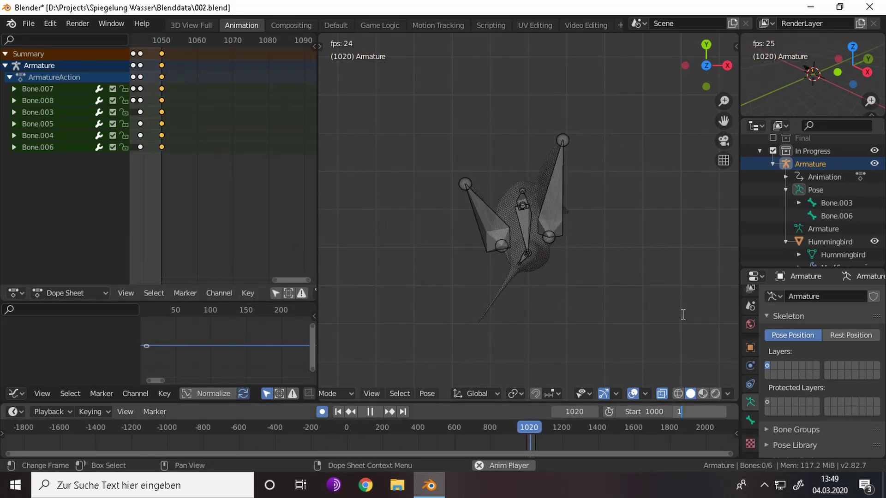
pyautogui.press('KP_0')
pyautogui.press('KP_Decimal')
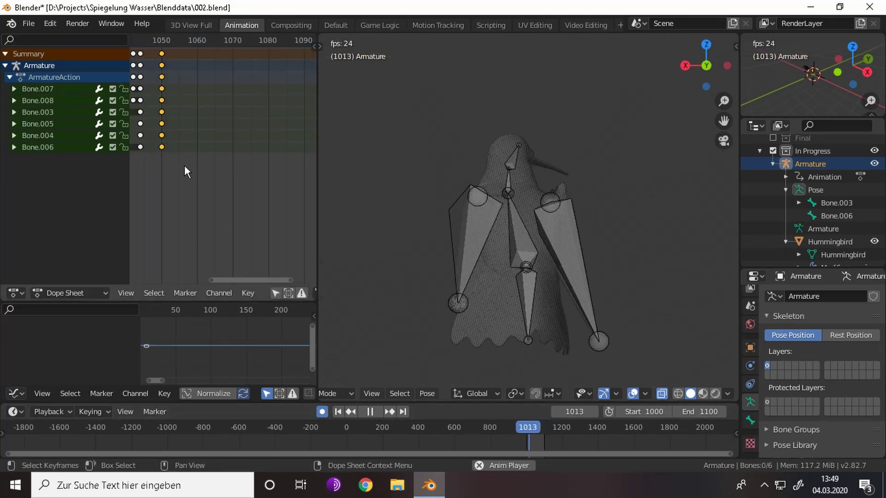
# - Stop playback, jump to frame 1060, and rotate all the armature's bones
pyautogui.press('space')
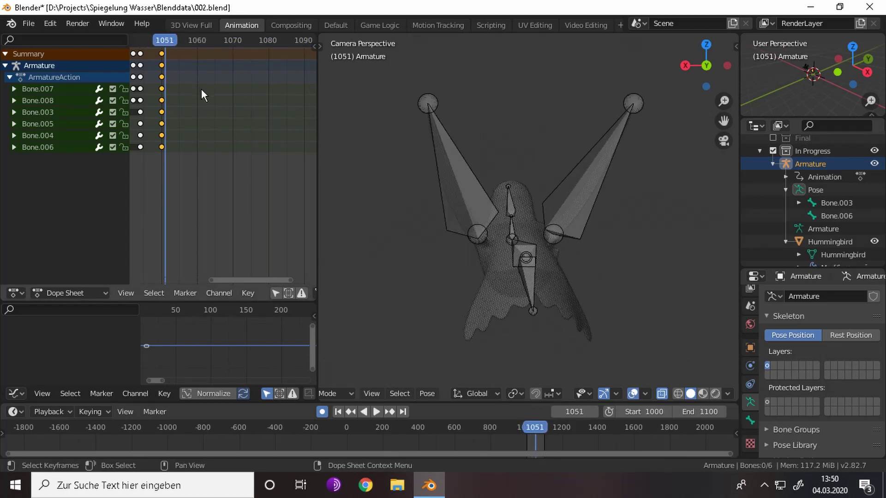
pyautogui.click(190, 40)
pyautogui.click(530, 275)
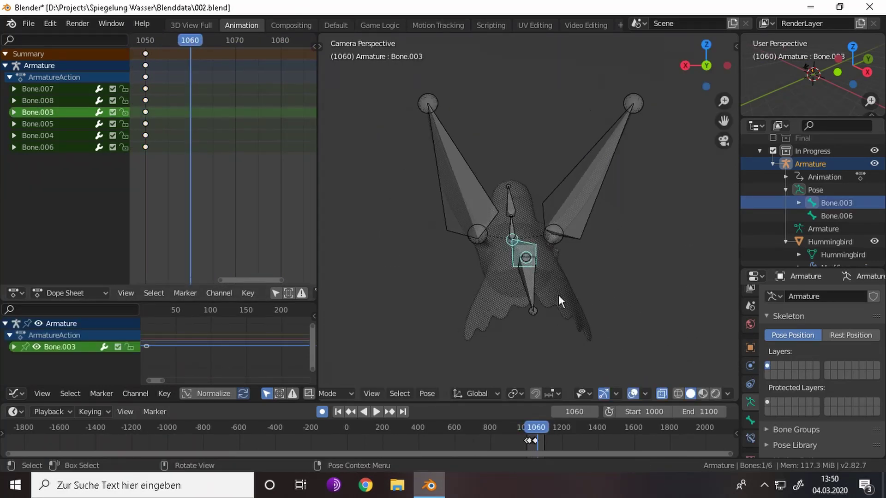
pyautogui.press('a')
pyautogui.press('r')
pyautogui.click(553, 265)
# - Clear the rotation on both wing bones Bone.007 and Bone.008 to spread the wings
pyautogui.click(419, 231)
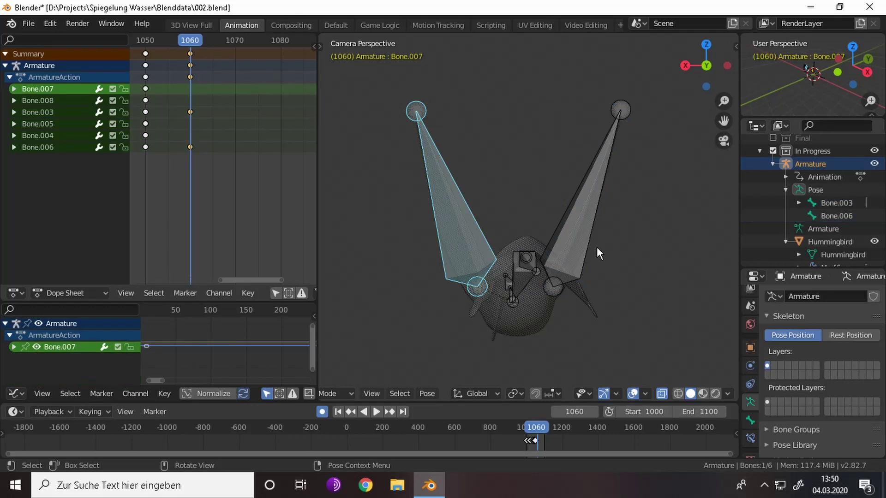
pyautogui.keyDown('shift'); pyautogui.click(585, 246); pyautogui.keyUp('shift')
pyautogui.hotkey('alt', 'r')
pyautogui.click(585, 247)
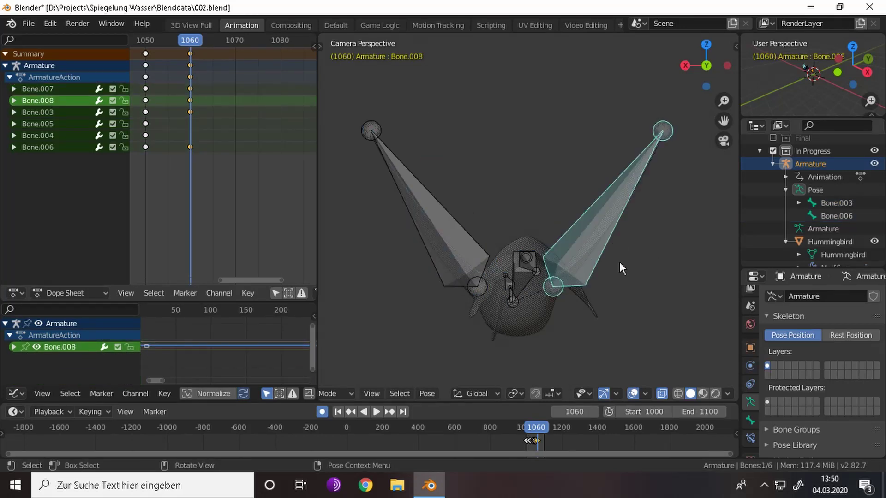
pyautogui.click(550, 262)
pyautogui.press('r')
pyautogui.press('Escape')
# - Try rotating the whole armature around X, then cancel and reselect Bone.003
pyautogui.press('a')
pyautogui.press('r')
pyautogui.press('x')
pyautogui.press('Escape')
pyautogui.click(523, 275)
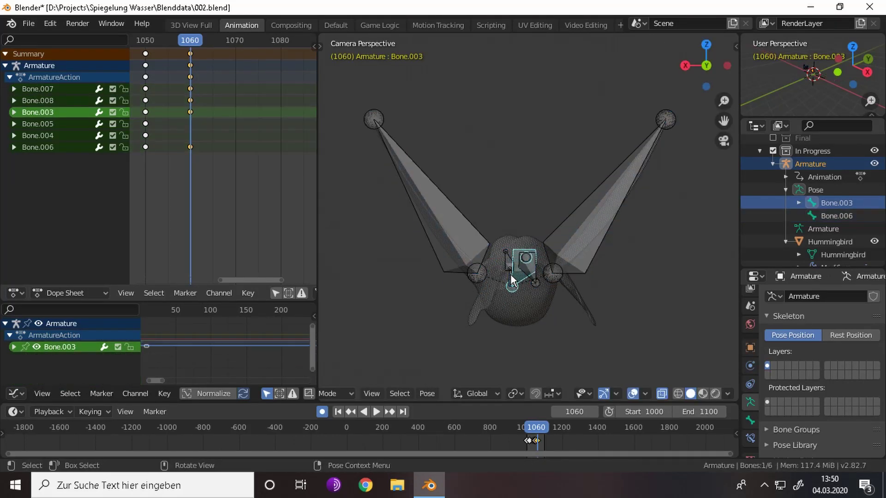
pyautogui.click(522, 277)
# - Move all bones of the armature further along the flight path
pyautogui.press('a')
pyautogui.moveTo(523, 327); pyautogui.dragTo(539, 79, button='middle')
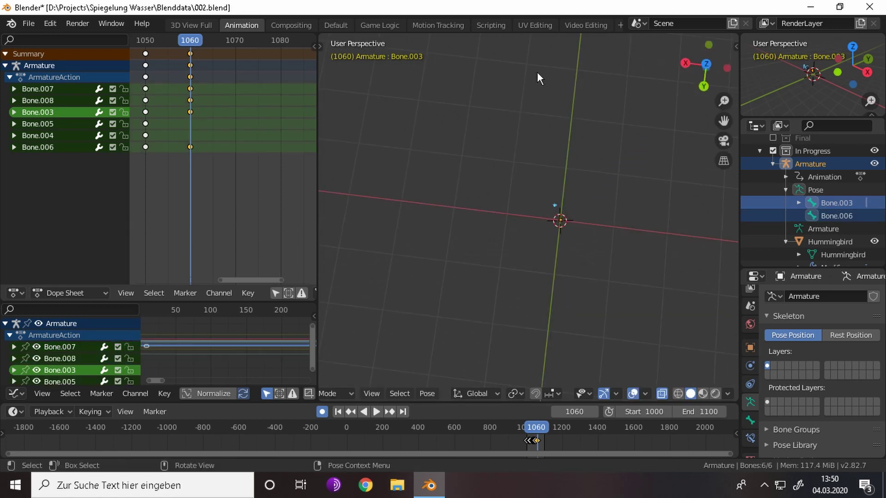
pyautogui.press('g')
pyautogui.click(545, 164)
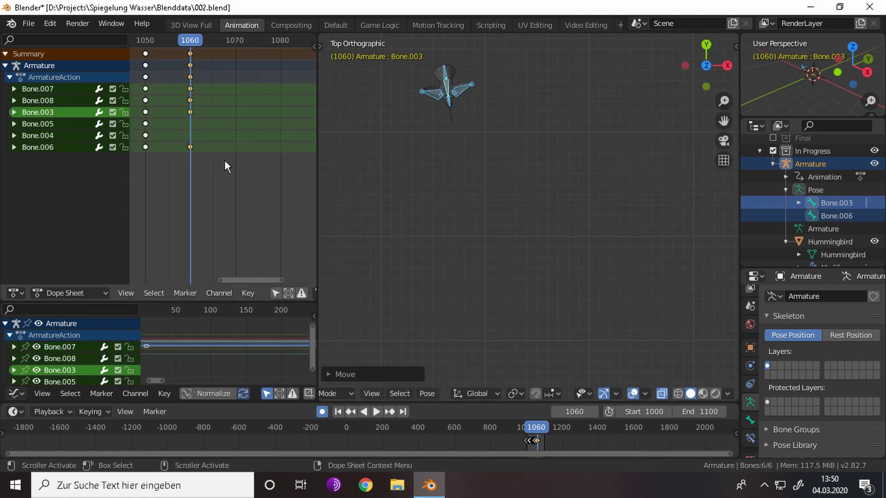
pyautogui.scroll(-2, 226, 166)
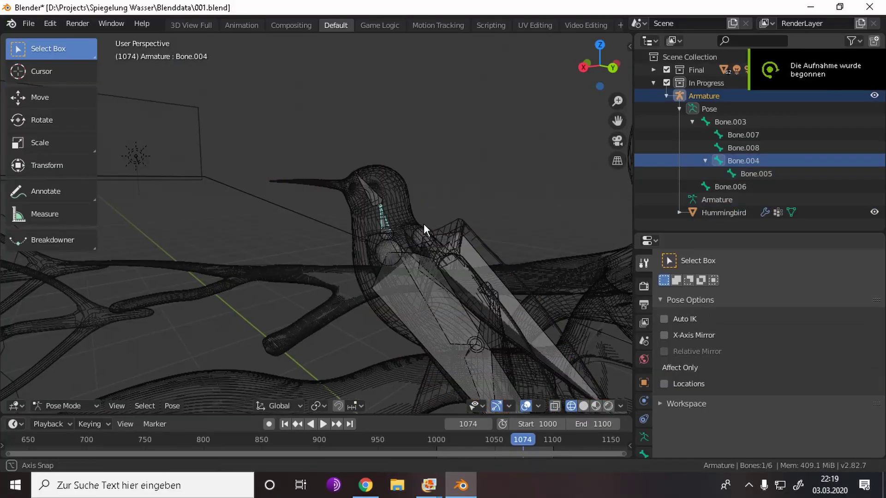
# - Rotate Bone.003 and Bone.005 about Z, select all bones, and switch to the Animation workspace
pyautogui.click(397, 265)
pyautogui.press('r')
pyautogui.press('z')
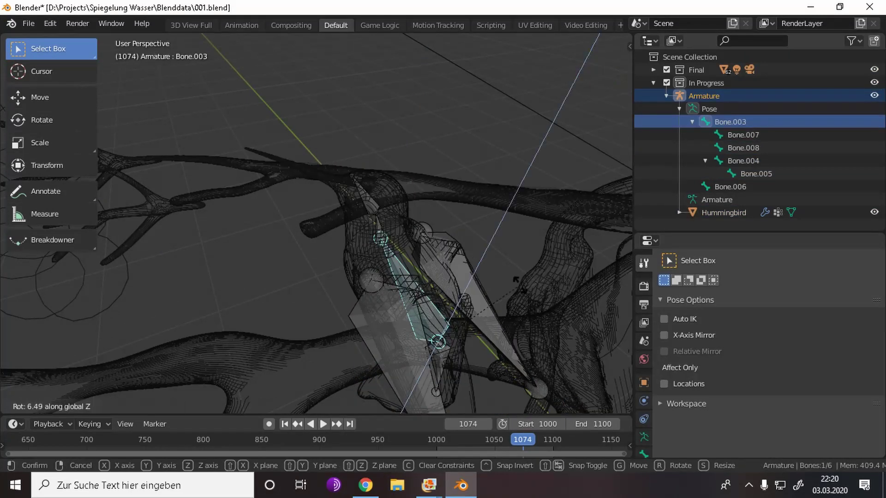
pyautogui.click(385, 223)
pyautogui.press('r')
pyautogui.press('z')
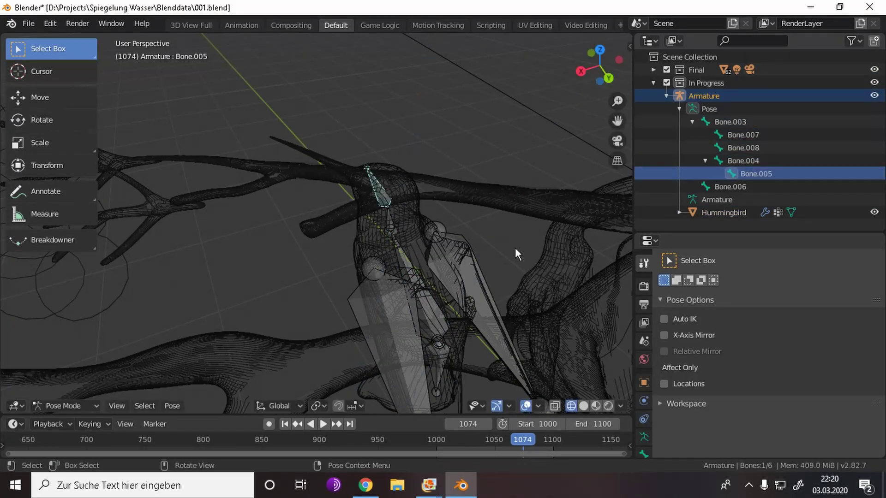
pyautogui.click(507, 210)
pyautogui.press('a')
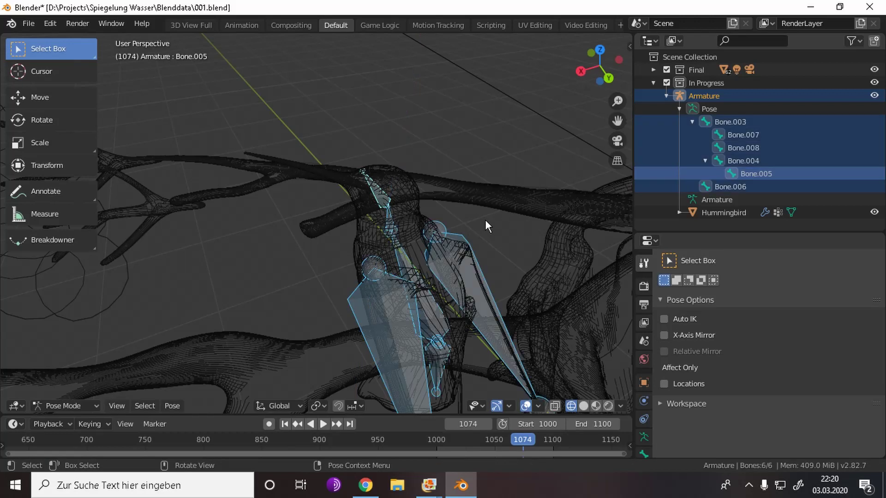
pyautogui.click(241, 26)
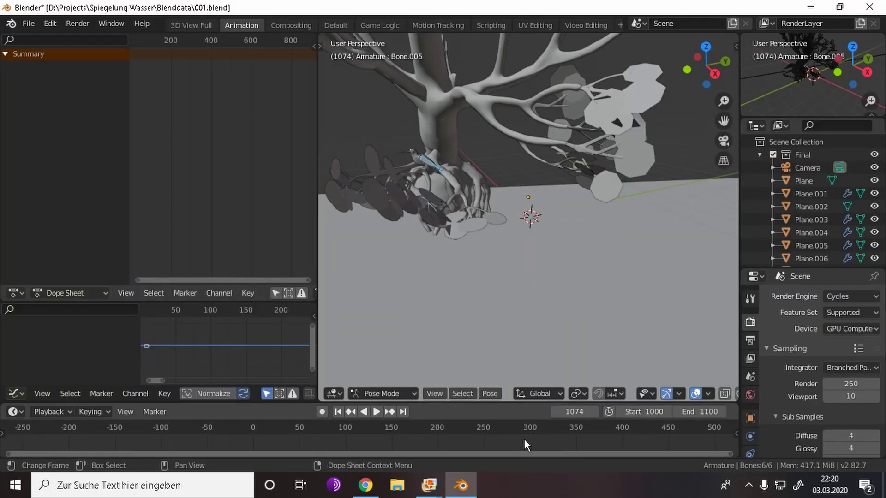
# - Set the current frame to 1000 and insert keyframes for all bones
pyautogui.press('KP_Decimal')
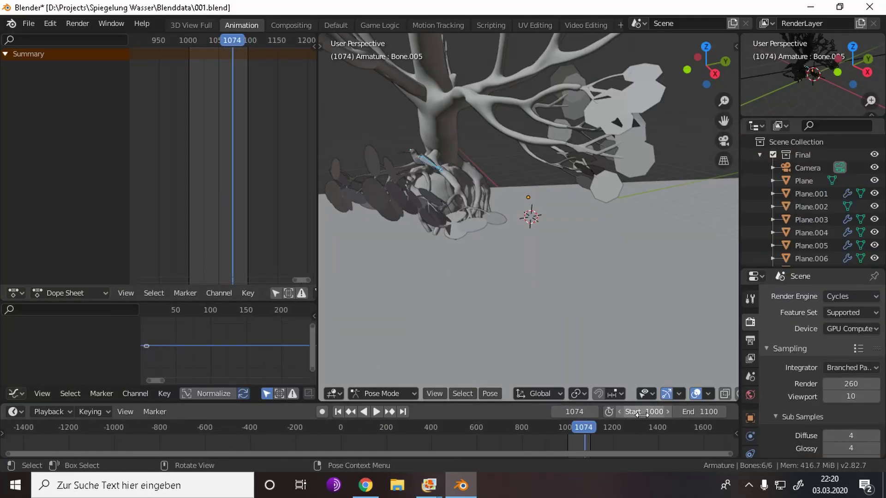
pyautogui.moveTo(439, 251); pyautogui.dragTo(474, 231, button='middle')
pyautogui.click(566, 411)
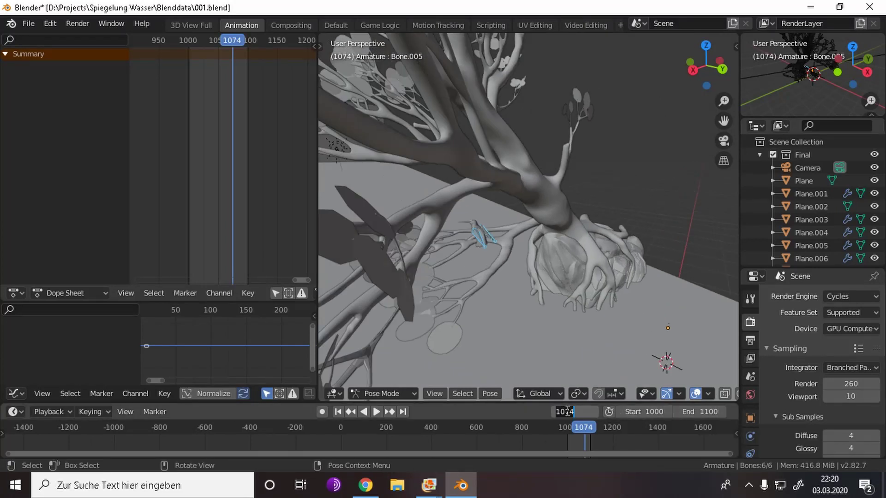
pyautogui.write('1000')
pyautogui.scroll(3, 507, 240)
pyautogui.scroll(3, 507, 240)
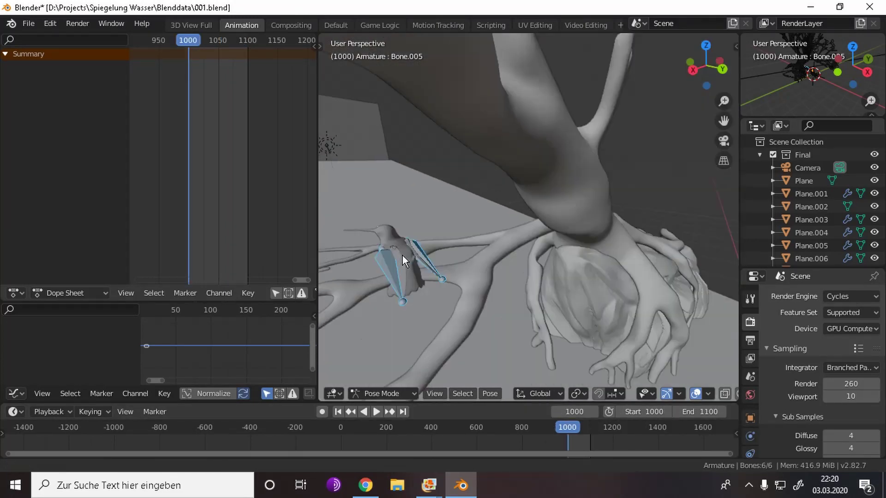
pyautogui.press('i')
pyautogui.click(346, 255)
pyautogui.press('i')
pyautogui.click(457, 238)
# - Through the camera, move the bird onto the branch and rotate it about Z
pyautogui.press('KP_0')
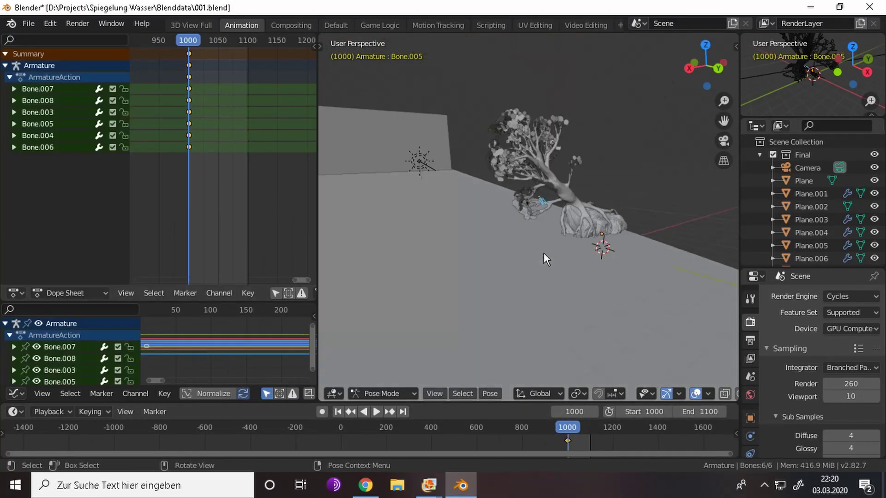
pyautogui.keyDown('shift'); pyautogui.moveTo(654, 243); pyautogui.dragTo(530, 197, button='middle'); pyautogui.keyUp('shift')
pyautogui.press('r')
pyautogui.press('z')
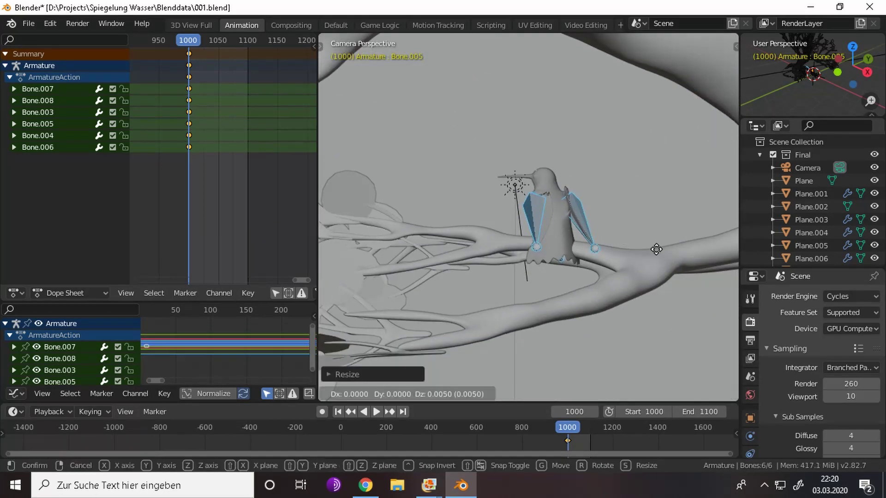
pyautogui.click(667, 276)
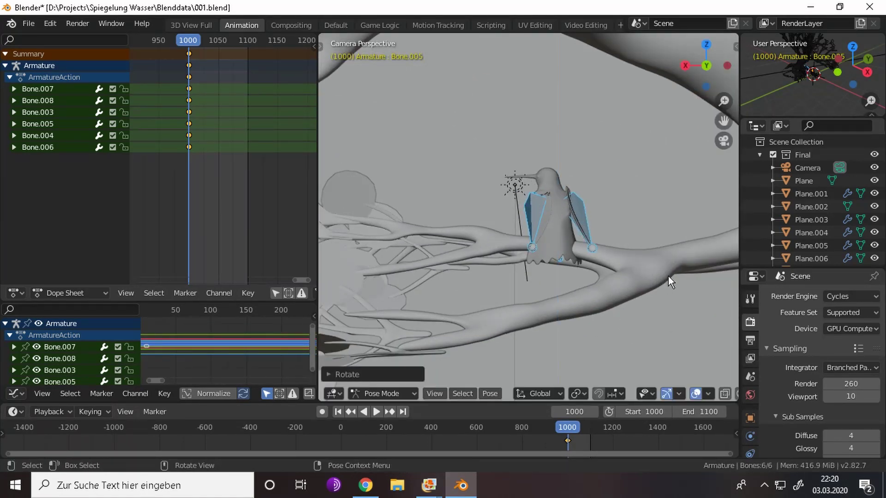
pyautogui.moveTo(668, 276)
pyautogui.mouseDown(button='middle')
pyautogui.moveTo(485, 265)
pyautogui.moveTo(467, 241)
pyautogui.moveTo(600, 286)
pyautogui.moveTo(729, 298)
pyautogui.moveTo(553, 254)
pyautogui.moveTo(579, 237)
pyautogui.mouseUp(button='middle')
pyautogui.scroll(5, 527, 253)
pyautogui.scroll(-3, 527, 253)
# - Rotate Bone.006 and check the pose through the camera
pyautogui.click(480, 253)
pyautogui.press('r')
pyautogui.click(596, 305)
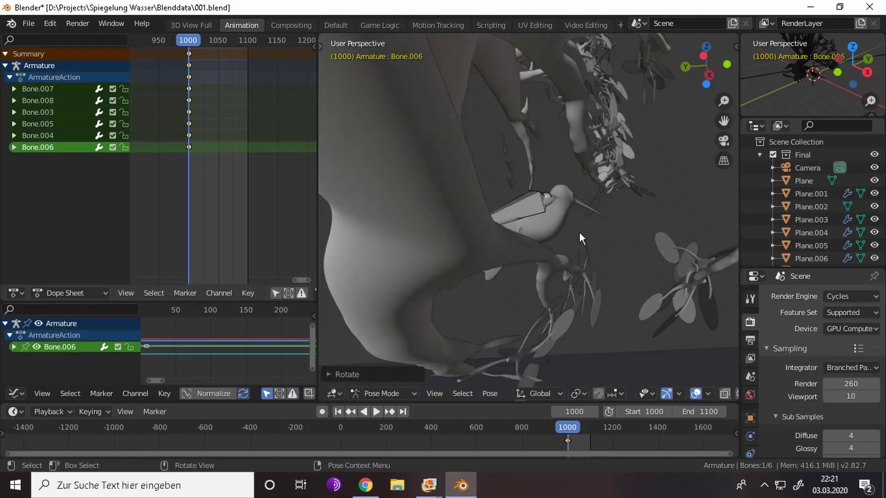
pyautogui.scroll(-3, 554, 289)
pyautogui.press('KP_0')
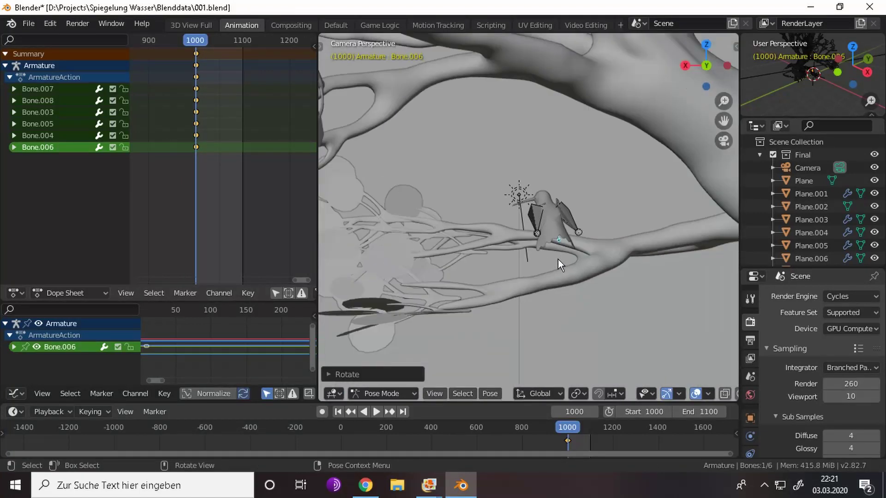
pyautogui.click(608, 323)
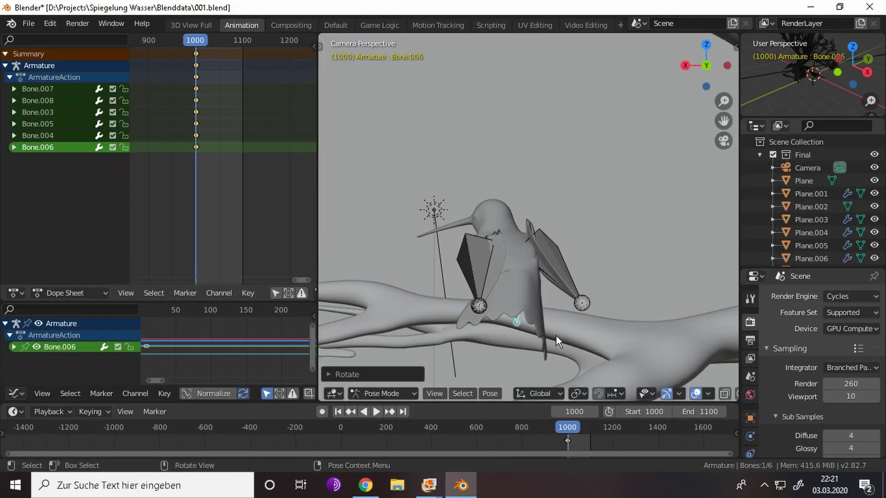
# - Return to Object Mode, reselect the hummingbird's armature and re-enter Pose Mode
pyautogui.hotkey('ctrl', 'Tab')
pyautogui.click(497, 228)
pyautogui.scroll(-5, 496, 228)
pyautogui.moveTo(496, 229)
pyautogui.mouseDown(button='middle')
pyautogui.moveTo(473, 291)
pyautogui.moveTo(596, 258)
pyautogui.mouseUp(button='middle')
pyautogui.scroll(5, 596, 259)
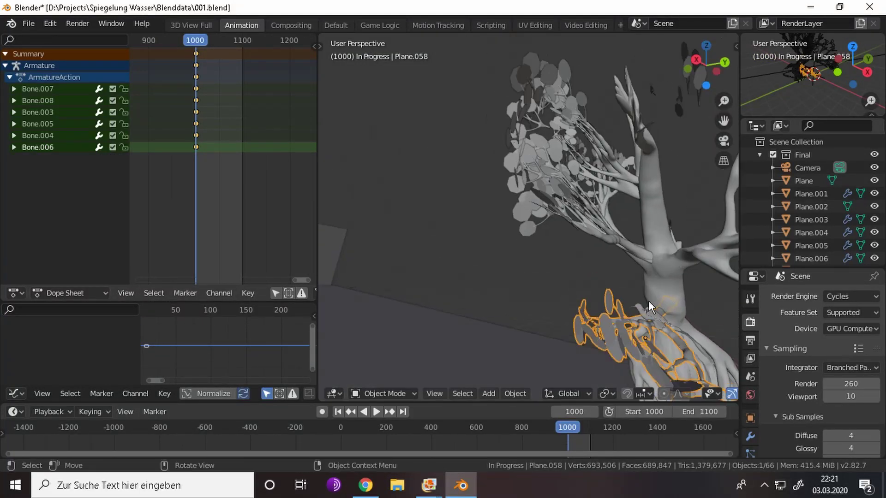
pyautogui.scroll(4, 565, 309)
pyautogui.moveTo(565, 308); pyautogui.dragTo(555, 303, button='middle')
pyautogui.click(555, 303)
pyautogui.hotkey('ctrl', 'Tab')
# - Re-rotate Bone.003 and Bone.006 and check the result through the camera
pyautogui.moveTo(628, 312)
pyautogui.mouseDown(button='middle')
pyautogui.moveTo(530, 316)
pyautogui.moveTo(447, 304)
pyautogui.moveTo(525, 273)
pyautogui.mouseUp(button='middle')
pyautogui.click(531, 317)
pyautogui.press('r')
pyautogui.click(542, 295)
pyautogui.click(542, 295)
pyautogui.press('r')
pyautogui.click(545, 291)
pyautogui.press('KP_0')
pyautogui.press('KP_0')
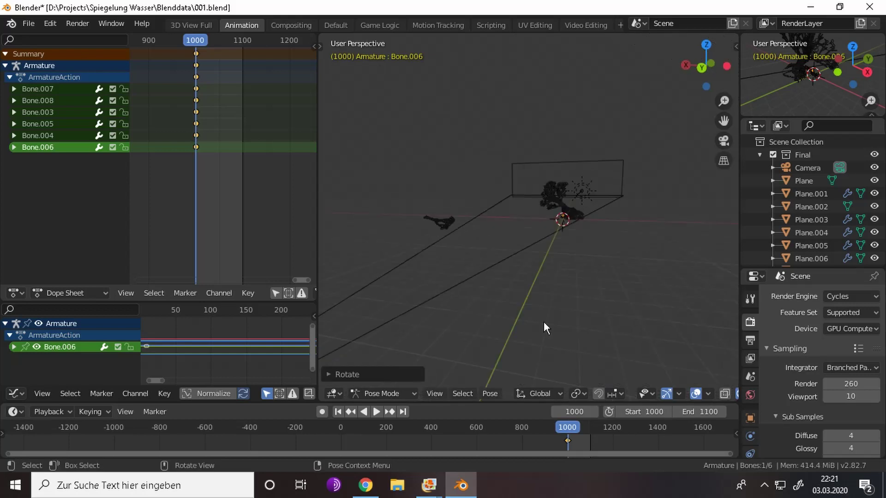
pyautogui.press('KP_0')
# - Nudge the bird's position on the branch, then leave Pose Mode
pyautogui.press('g')
pyautogui.click(560, 305)
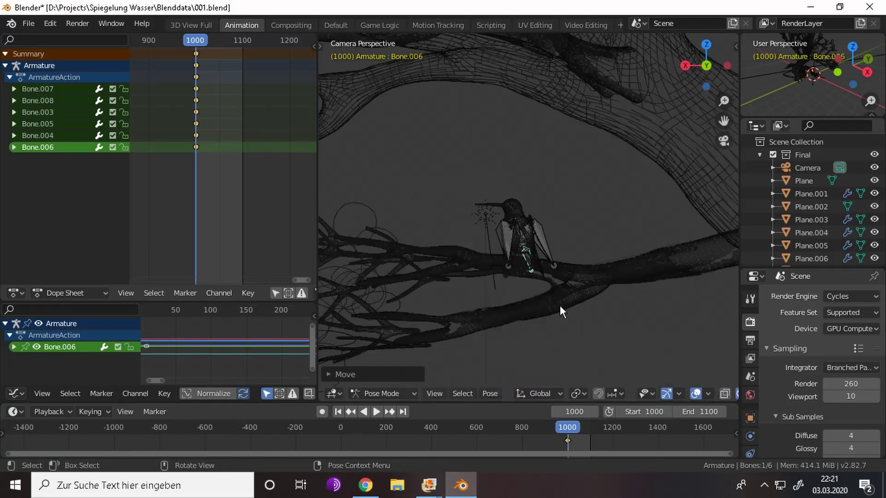
pyautogui.scroll(2, 464, 271)
pyautogui.hotkey('ctrl', 'Tab')
# - Switch the viewport shading to Rendered
pyautogui.press('z')
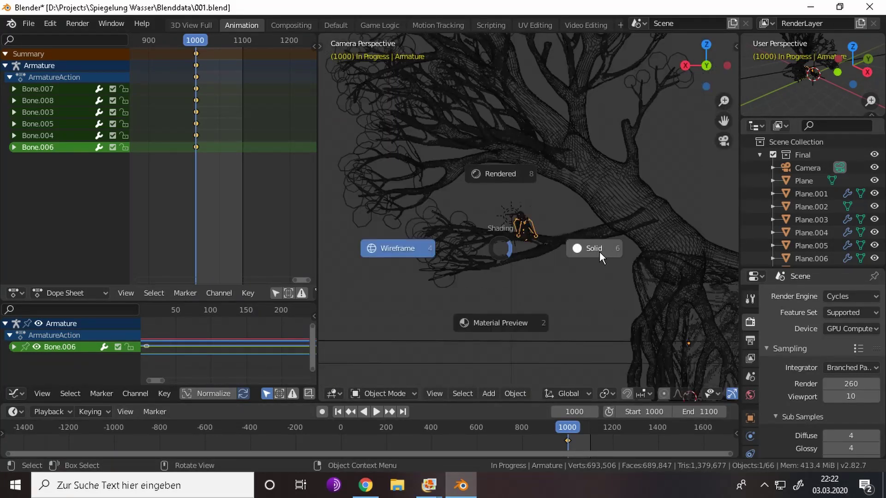
pyautogui.click(599, 251)
pyautogui.scroll(8, 541, 259)
pyautogui.click(715, 394)
pyautogui.scroll(2, 613, 295)
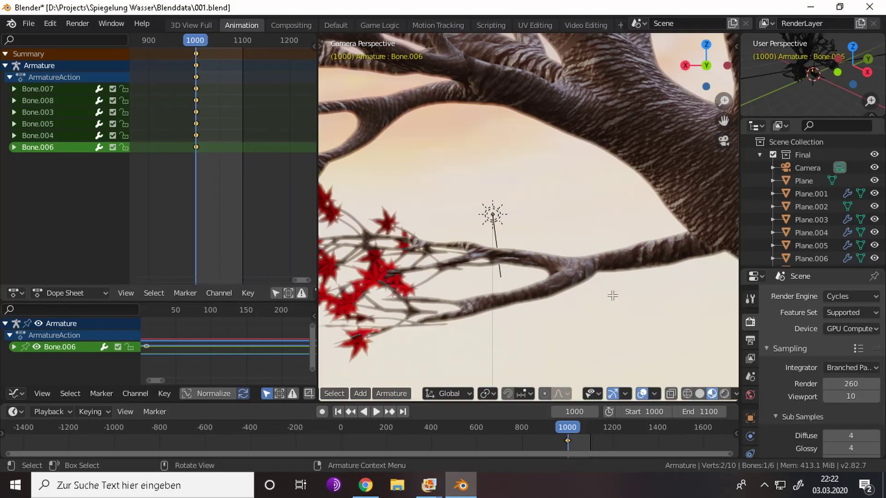
# - Scale the selected bones in Pose Mode
pyautogui.hotkey('ctrl', 'Tab')
pyautogui.press('s')
pyautogui.click(608, 291)
pyautogui.scroll(-5, 612, 296)
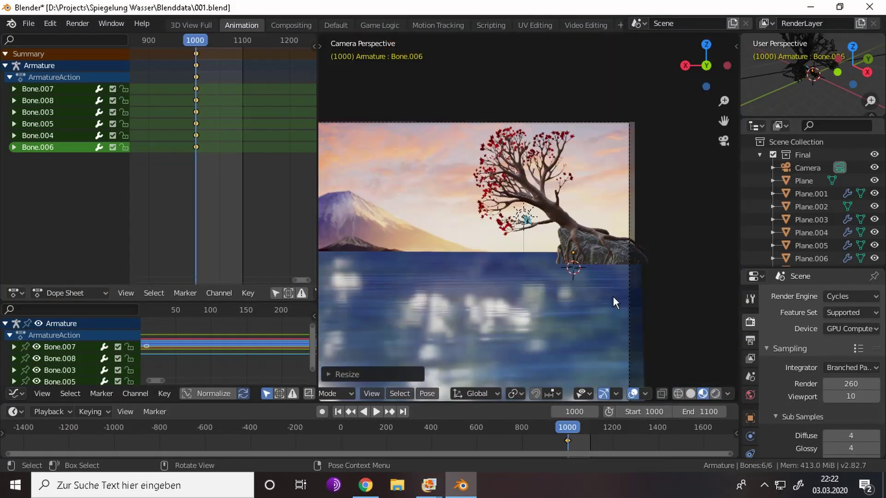
pyautogui.scroll(8, 633, 259)
# - Back in Object Mode, select the hummingbird mesh and zoom out over the rendered scene
pyautogui.hotkey('ctrl', 'Tab')
pyautogui.scroll(4, 507, 221)
pyautogui.click(453, 188)
pyautogui.scroll(-3, 593, 153)
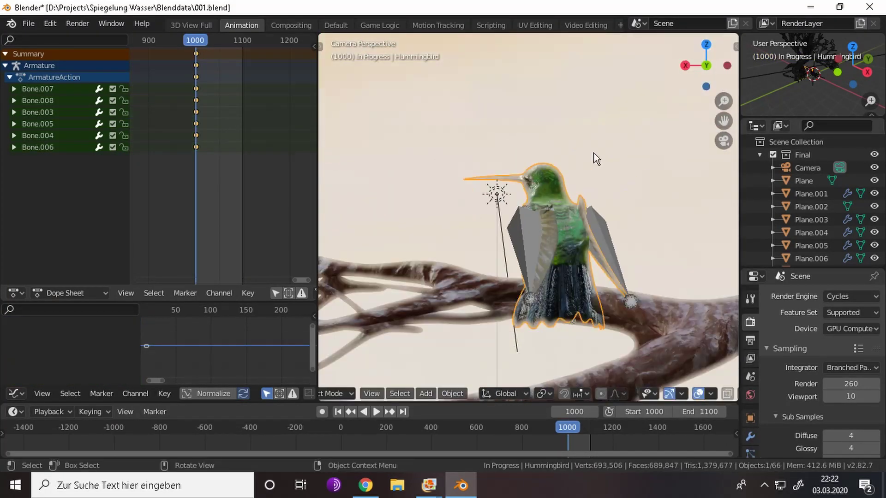
pyautogui.scroll(-5, 594, 153)
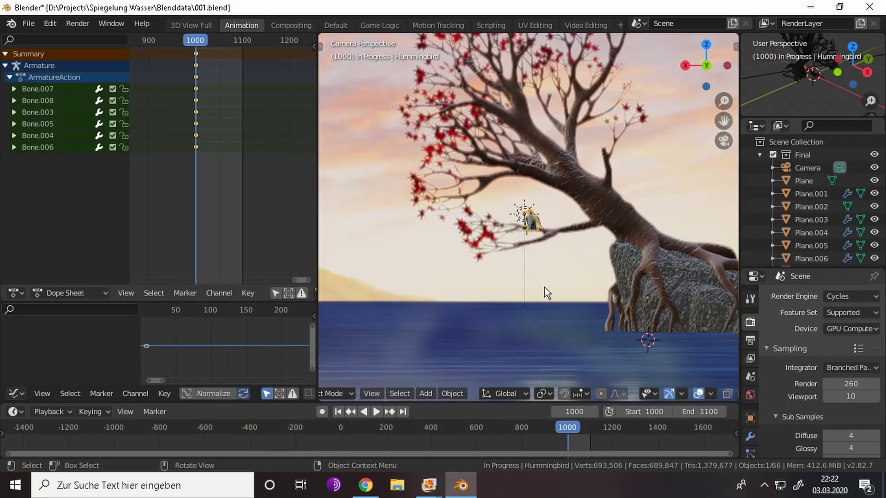
pyautogui.scroll(-5, 545, 286)
pyautogui.scroll(-3, 706, 393)
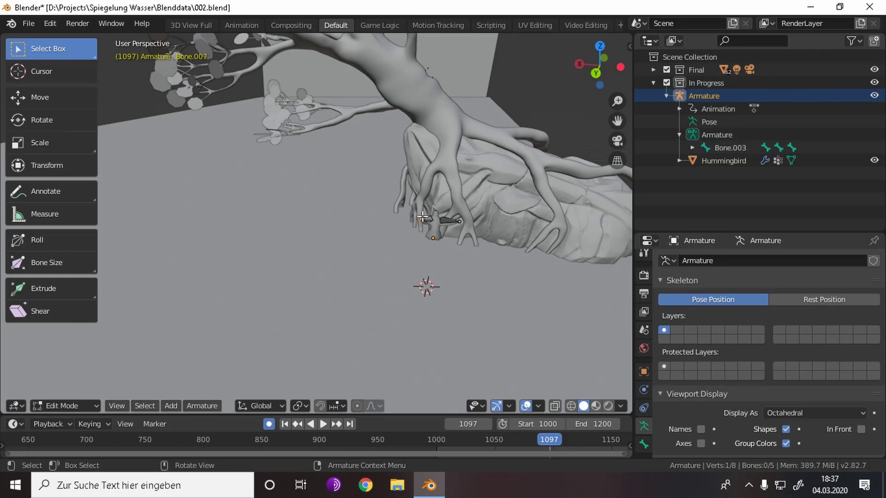
# - Switch the viewport to wireframe and put the Hummingbird mesh into Edit Mode
pyautogui.scroll(5, 423, 217)
pyautogui.press('z')
pyautogui.click(384, 292)
pyautogui.click(431, 286)
pyautogui.moveTo(431, 301); pyautogui.dragTo(393, 223, button='middle')
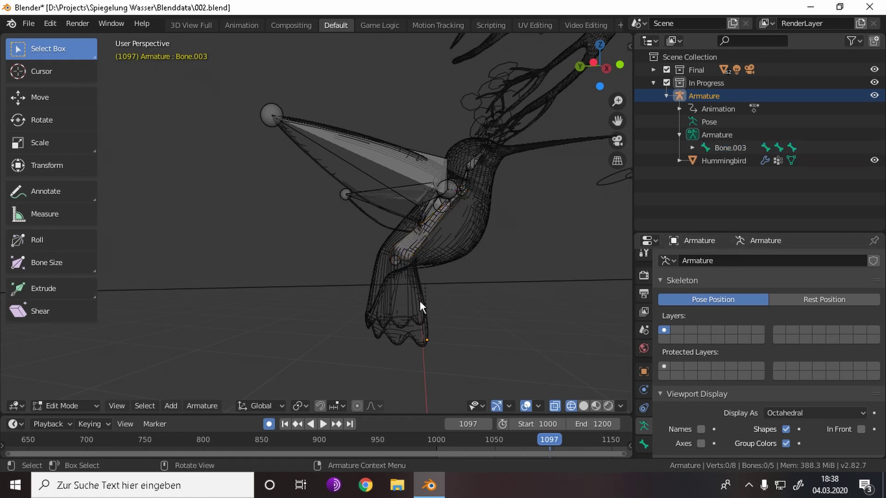
pyautogui.click(73, 390)
pyautogui.click(397, 303)
pyautogui.press('Tab')
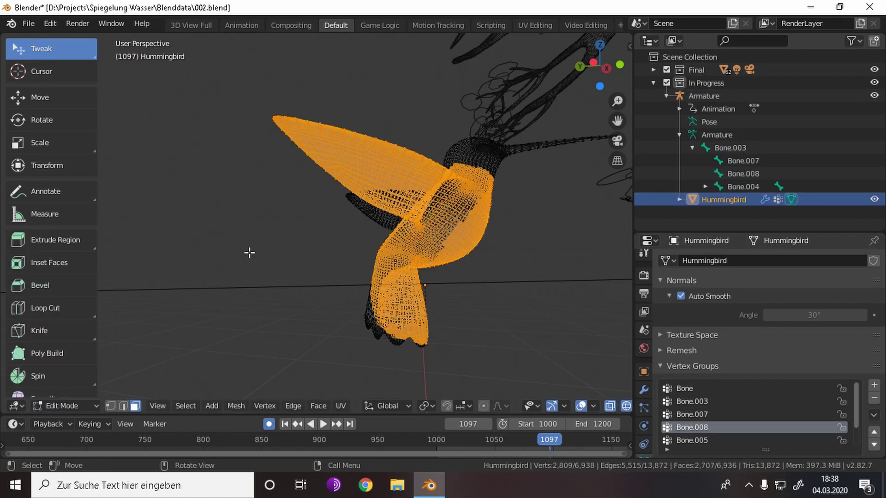
# - Circle-select all the tail vertices, then return to Object Mode in camera view
pyautogui.moveTo(249, 251)
pyautogui.mouseDown(button='middle')
pyautogui.moveTo(376, 307)
pyautogui.moveTo(384, 324)
pyautogui.mouseUp(button='middle')
pyautogui.press('c')
pyautogui.moveTo(326, 306); pyautogui.dragTo(366, 306)
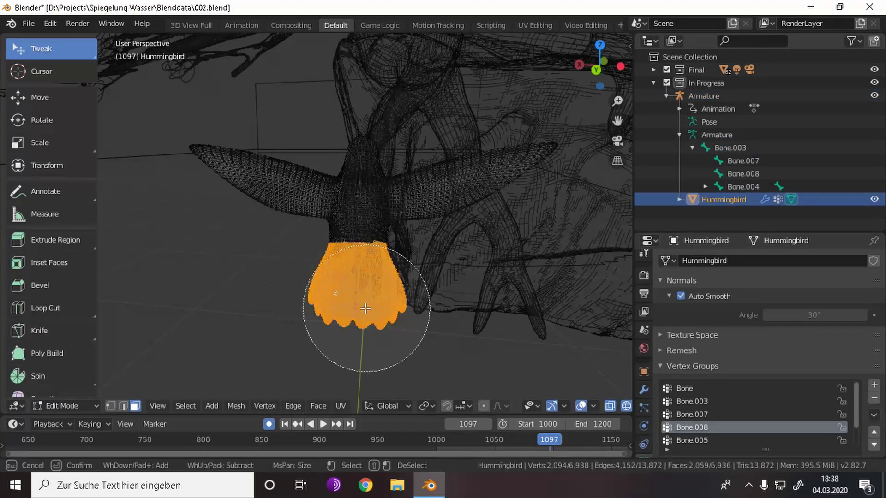
pyautogui.press('Escape')
pyautogui.moveTo(332, 316)
pyautogui.mouseDown(button='middle')
pyautogui.moveTo(580, 279)
pyautogui.moveTo(600, 300)
pyautogui.mouseUp(button='middle')
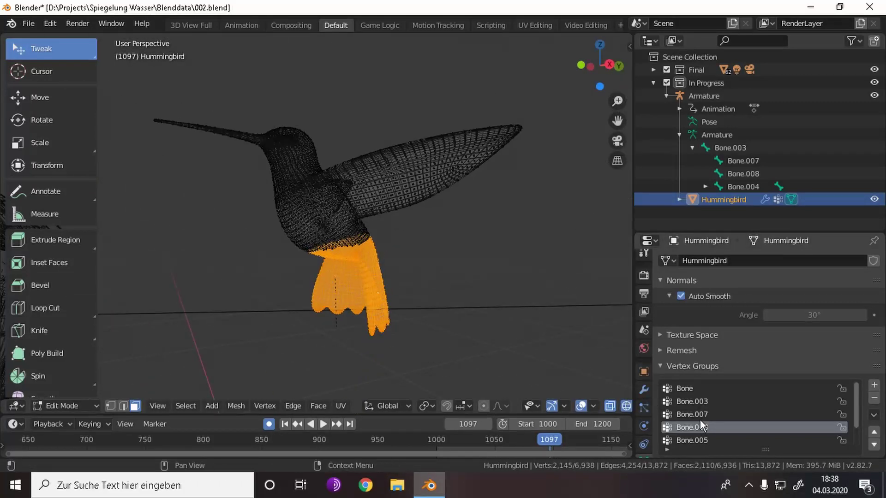
pyautogui.scroll(-1, 699, 420)
pyautogui.scroll(-6, 678, 374)
pyautogui.scroll(5, 679, 367)
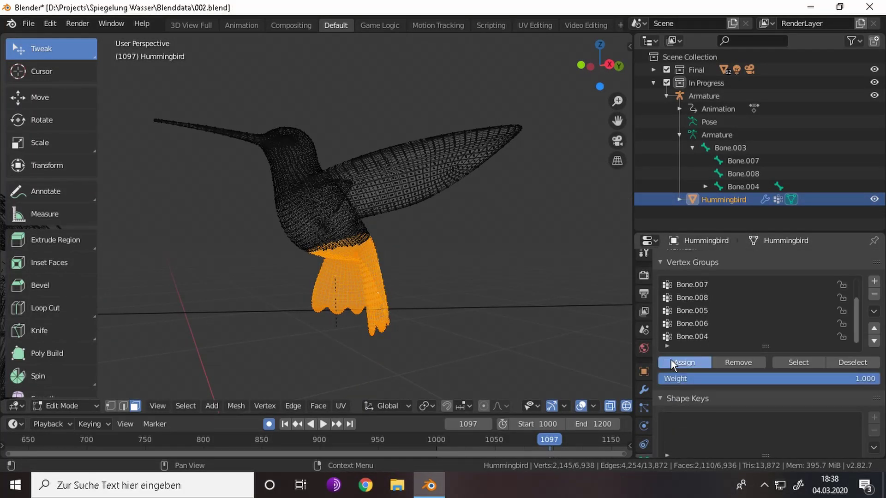
pyautogui.press('Tab')
pyautogui.press('KP_0')
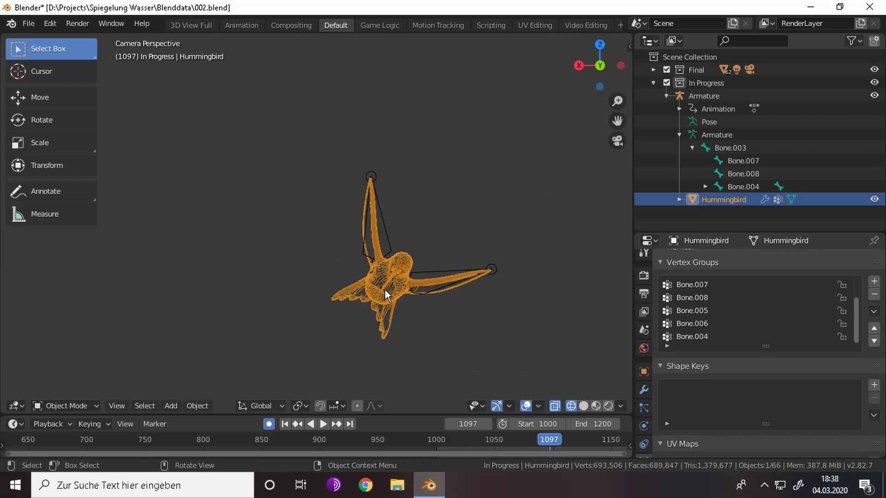
# - In the Animation workspace, play the flight and stop at frame 1177
pyautogui.click(249, 26)
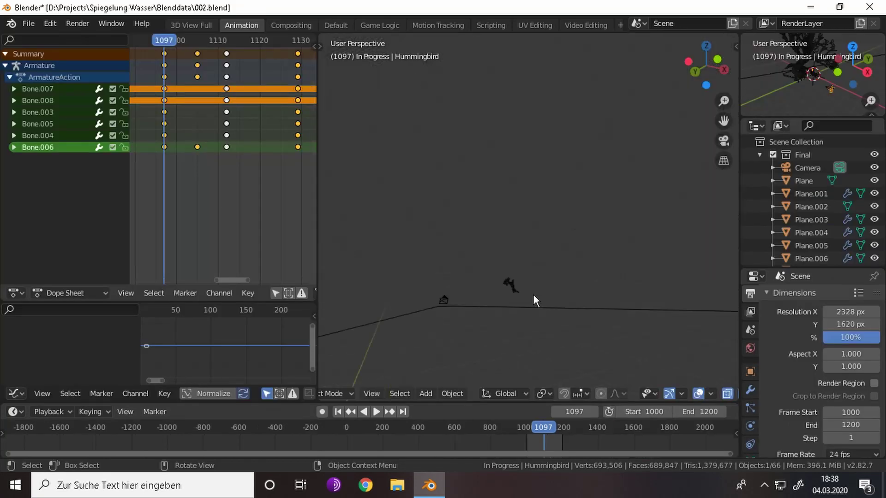
pyautogui.press('space')
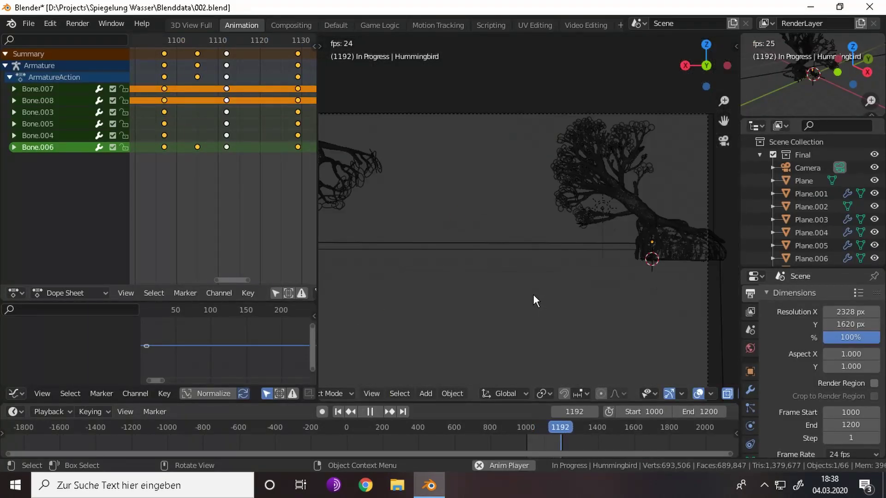
pyautogui.scroll(-8, 228, 96)
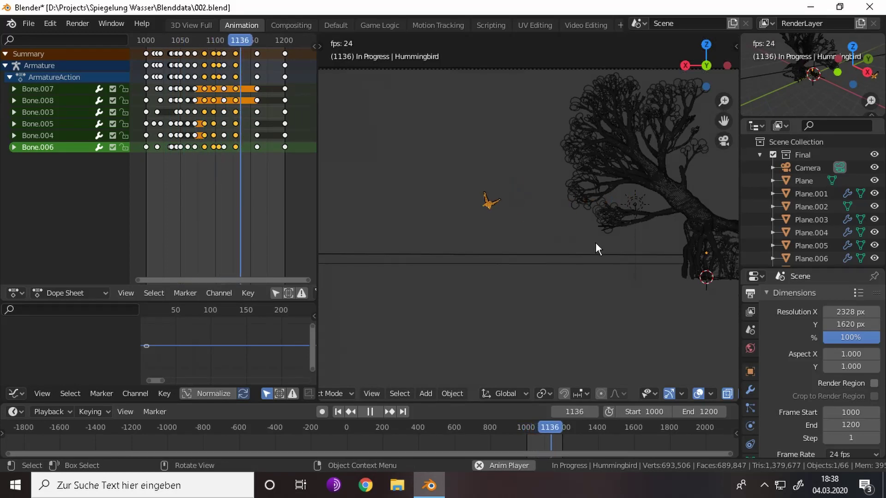
pyautogui.moveTo(263, 40); pyautogui.dragTo(269, 40)
pyautogui.press('space')
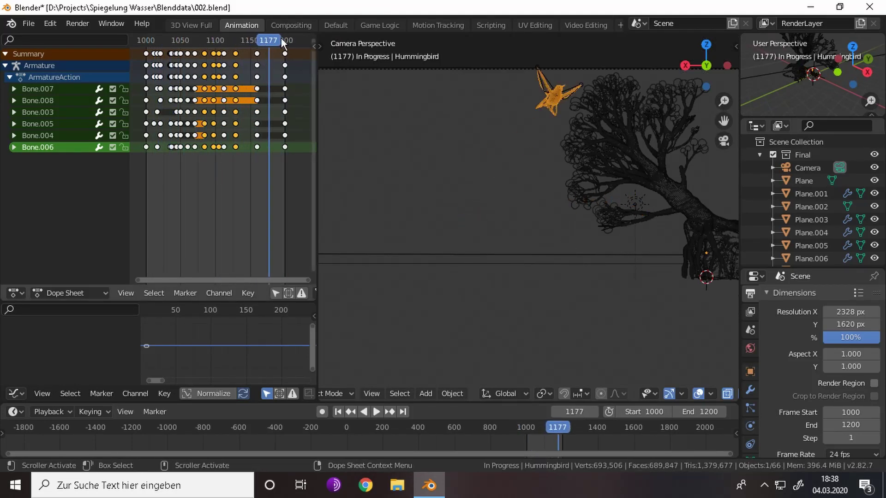
pyautogui.moveTo(553, 230); pyautogui.dragTo(617, 264, button='middle')
pyautogui.scroll(5, 569, 289)
# - Put the hummingbird armature into Pose Mode and select its bones, viewed through the camera
pyautogui.click(569, 298)
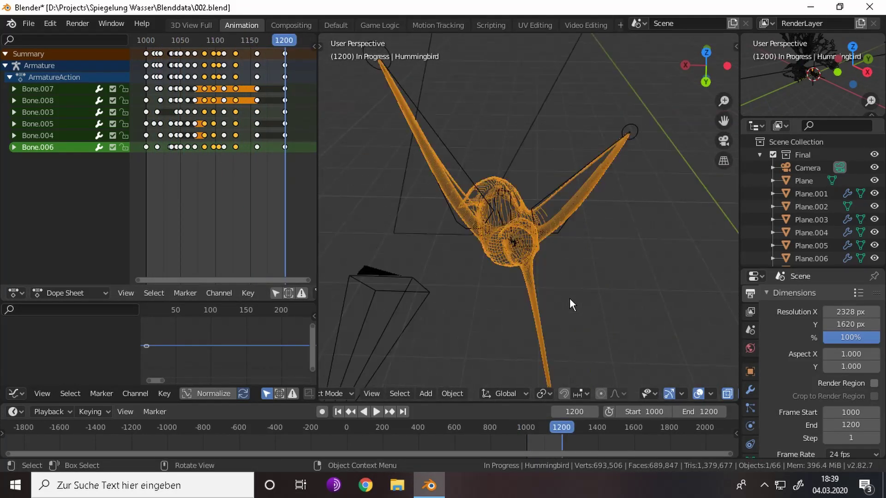
pyautogui.press('Tab')
pyautogui.moveTo(526, 182); pyautogui.dragTo(543, 188, button='middle')
pyautogui.hotkey('ctrl', 'Tab')
pyautogui.click(540, 259)
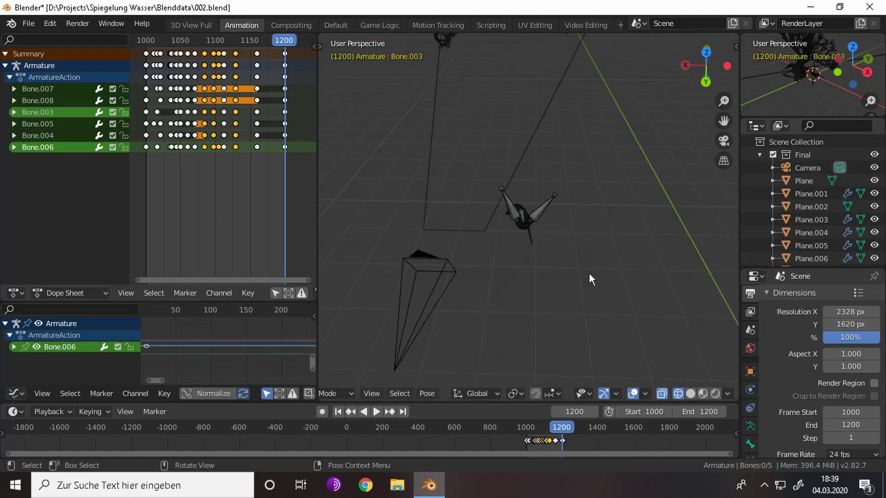
pyautogui.press('g')
pyautogui.click(652, 245)
pyautogui.press('KP_0')
# - Enable Auto Keying, move the bird's bones, and go to frame 1200
pyautogui.click(322, 411)
pyautogui.press('g')
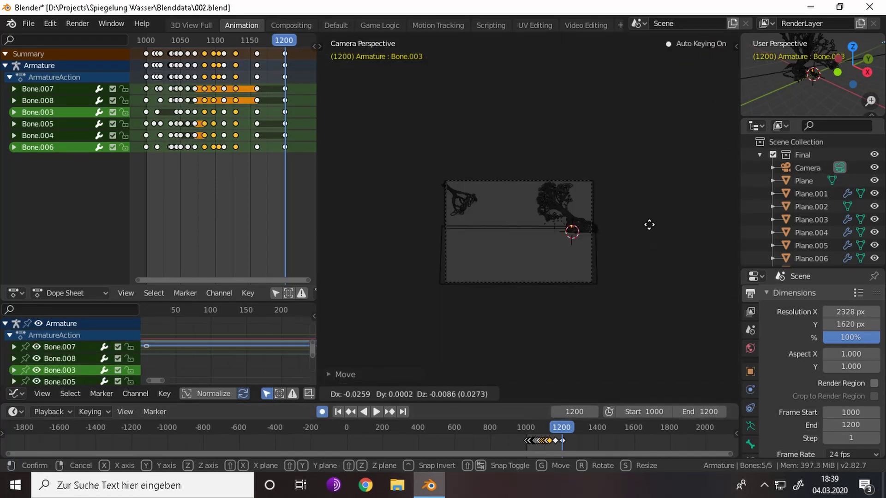
pyautogui.click(649, 224)
pyautogui.scroll(2, 557, 258)
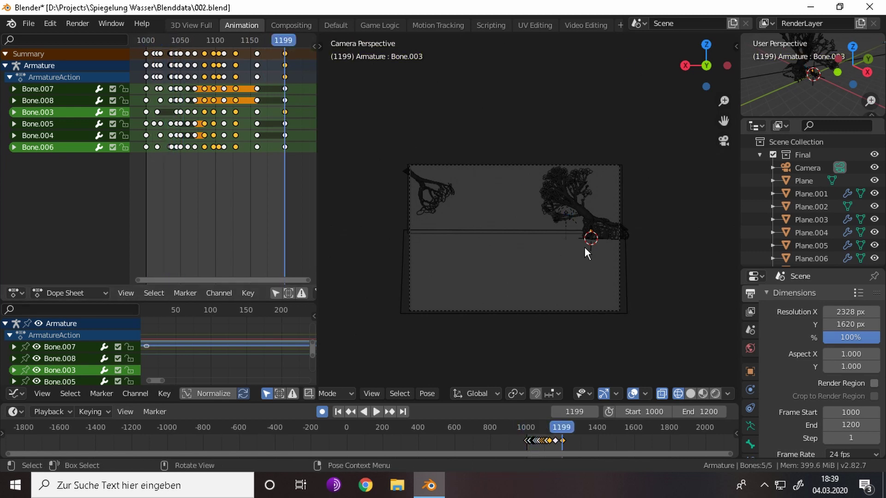
pyautogui.scroll(-5, 585, 253)
pyautogui.click(590, 411)
pyautogui.press('KP_0')
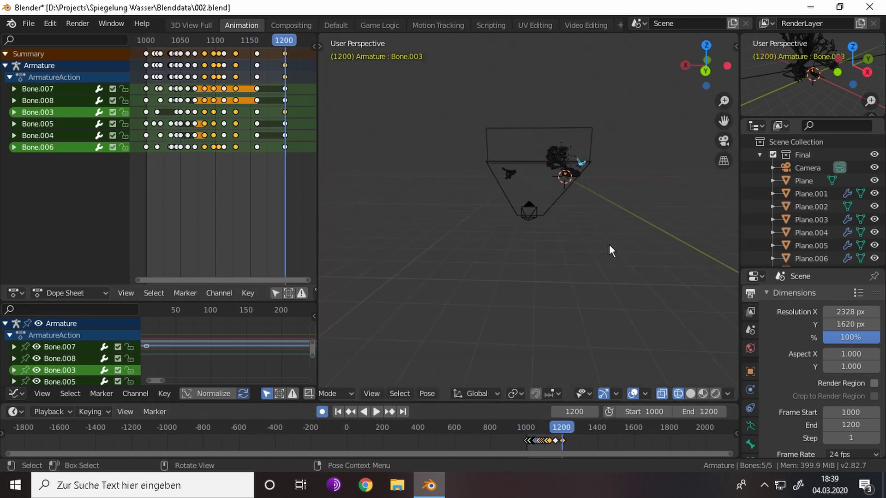
pyautogui.press('KP_0')
# - Move the bird's bones to their new keyed position at frame 1200
pyautogui.press('KP_0')
pyautogui.scroll(-3, 627, 212)
pyautogui.press('g')
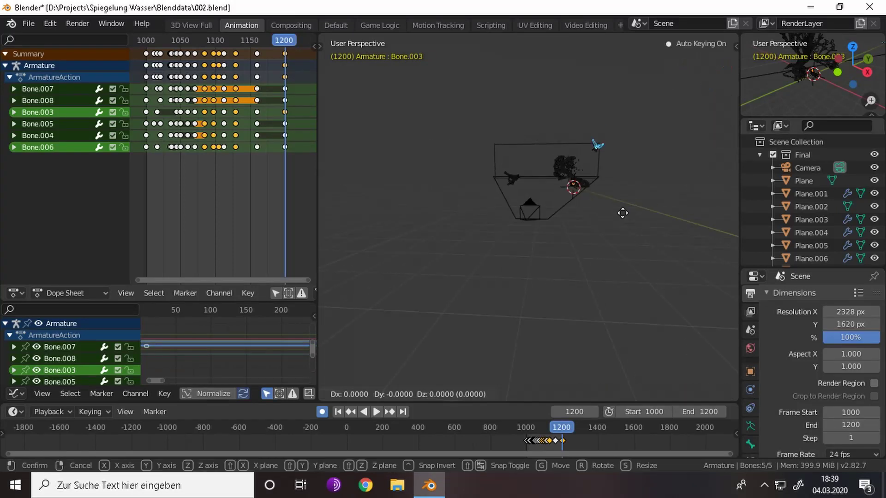
pyautogui.click(623, 256)
pyautogui.scroll(2, 633, 263)
pyautogui.press('KP_0')
# - Play the flight back to review it, then deselect the bones and view from the top
pyautogui.press('space')
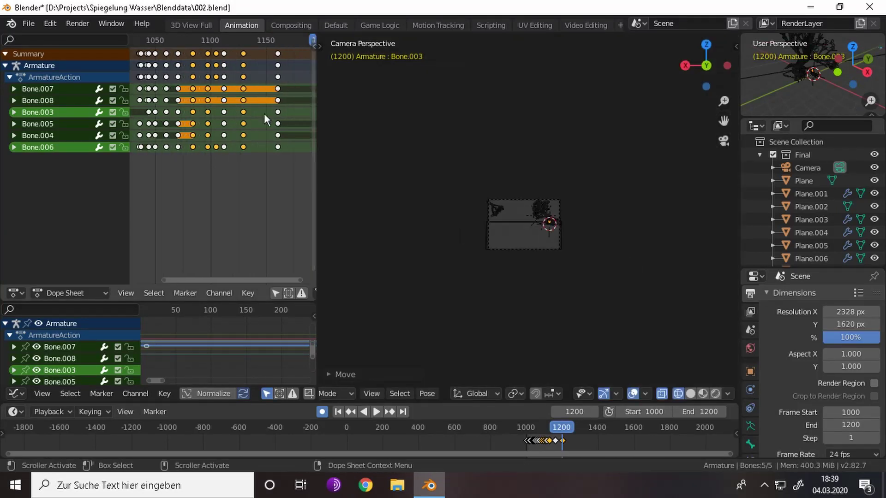
pyautogui.scroll(3, 569, 217)
pyautogui.scroll(-3, 577, 223)
pyautogui.scroll(2, 578, 226)
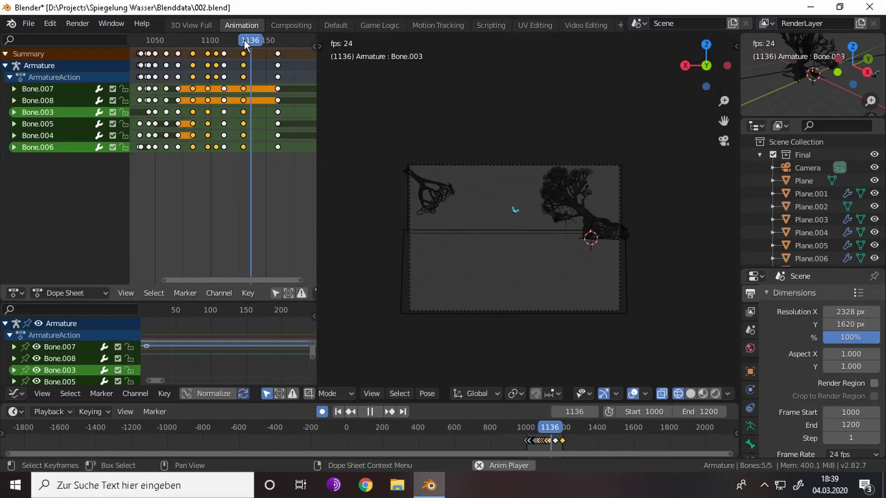
pyautogui.scroll(-3, 258, 151)
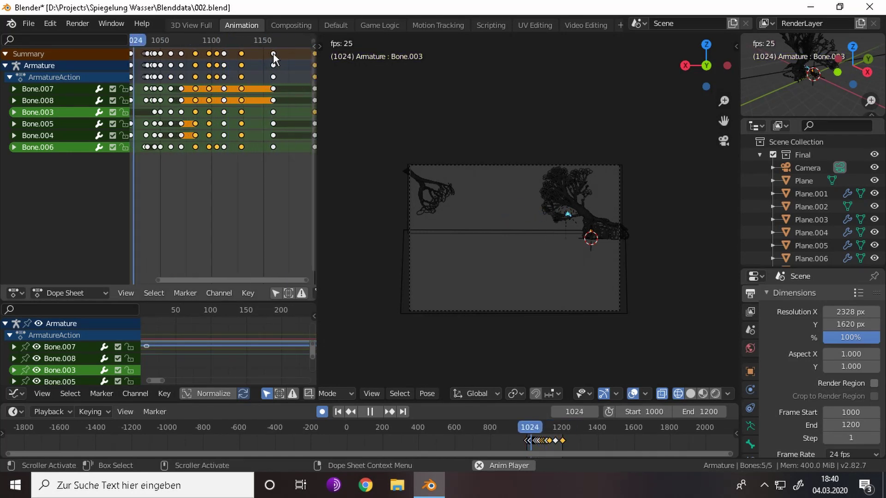
pyautogui.scroll(2, 274, 54)
pyautogui.click(474, 198)
pyautogui.press('KP_7')
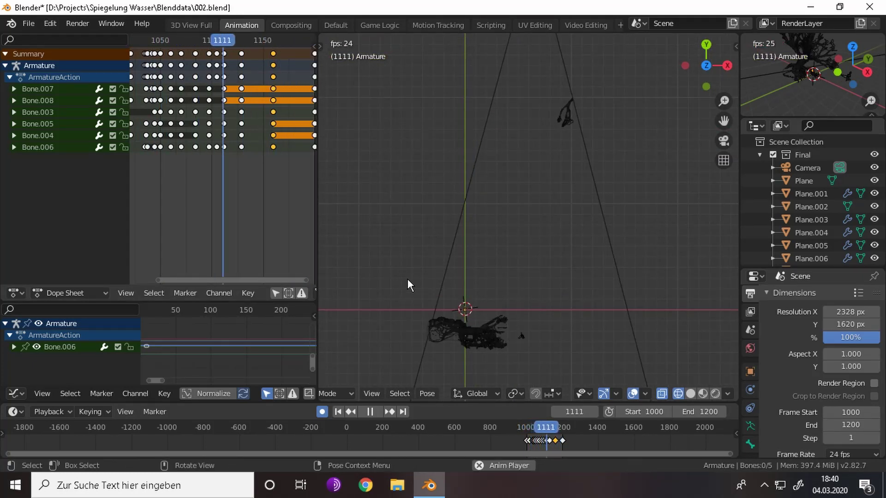
# - Stop playback and shift the keyframe column three frames later in the Dope Sheet
pyautogui.press('space')
pyautogui.keyDown('ctrl'); pyautogui.scroll(-3, 231, 172); pyautogui.keyUp('ctrl')
pyautogui.moveTo(212, 58); pyautogui.dragTo(217, 120)
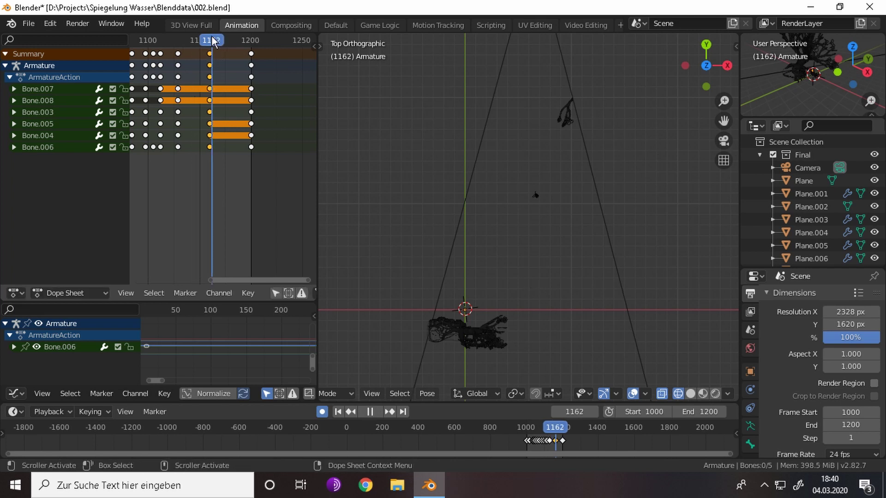
# - Nudge all the bird's bones slightly up and left, then replay from frame 1142
pyautogui.press('a')
pyautogui.press('g')
pyautogui.click(552, 220)
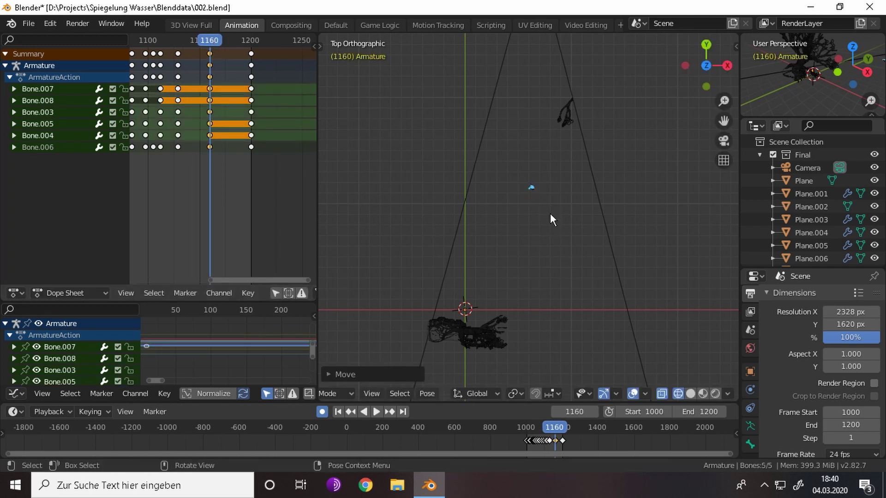
pyautogui.moveTo(245, 43); pyautogui.dragTo(187, 43)
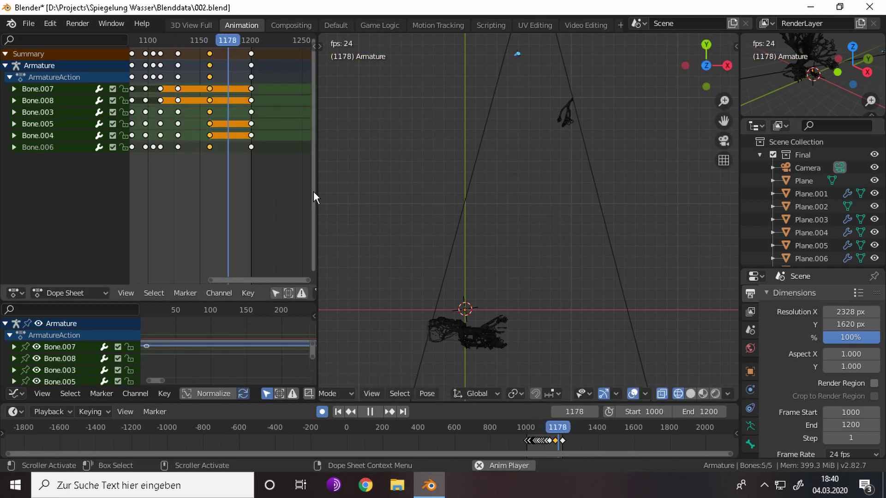
pyautogui.click(546, 175)
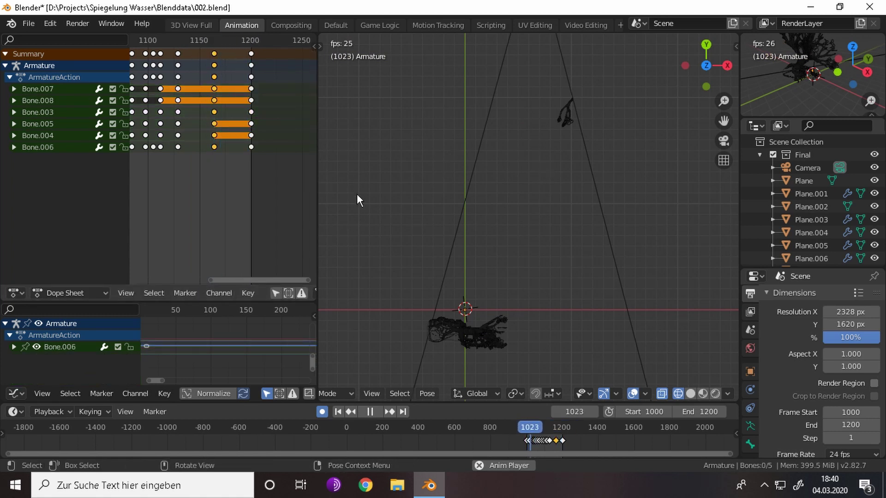
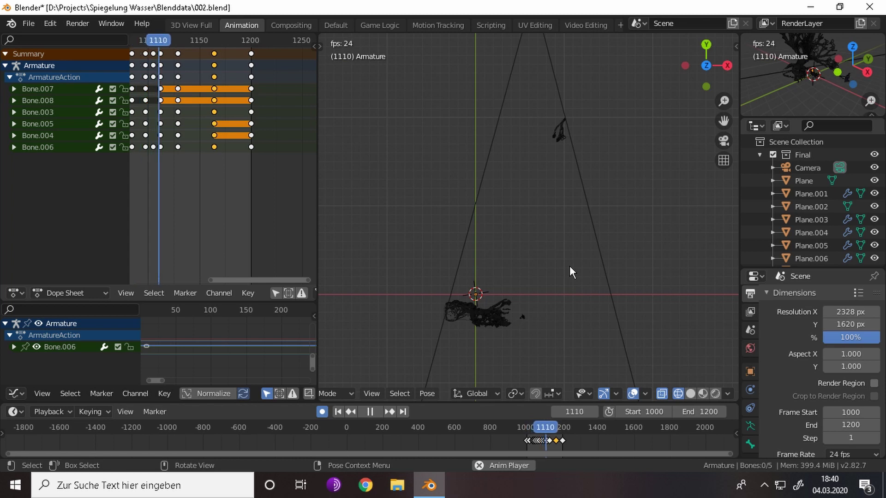
# - Stop playback, look through the camera, select the right wing bone and widen the 3D view
pyautogui.press('space')
pyautogui.press('KP_0')
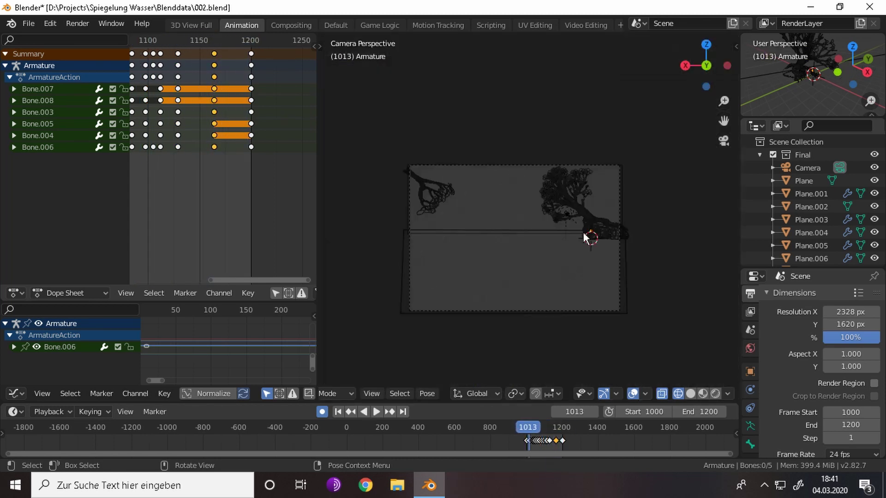
pyautogui.scroll(3, 528, 275)
pyautogui.click(519, 323)
pyautogui.moveTo(739, 207); pyautogui.dragTo(819, 208)
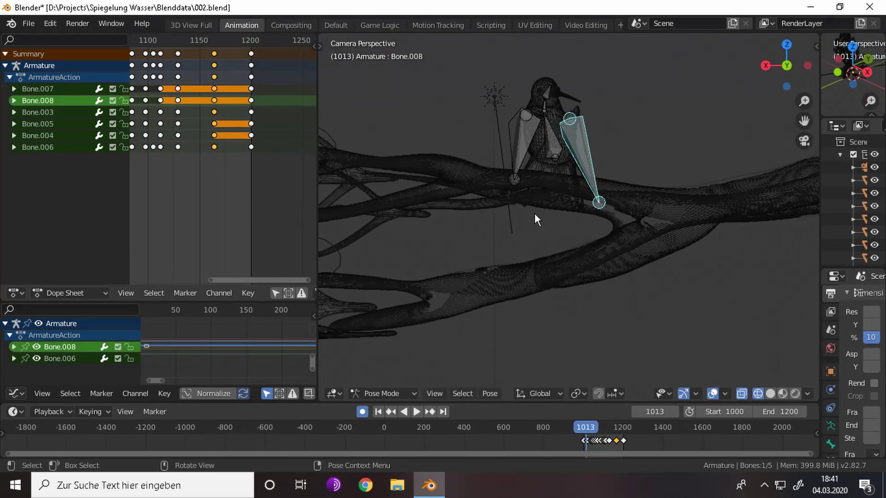
pyautogui.press('KP_Decimal')
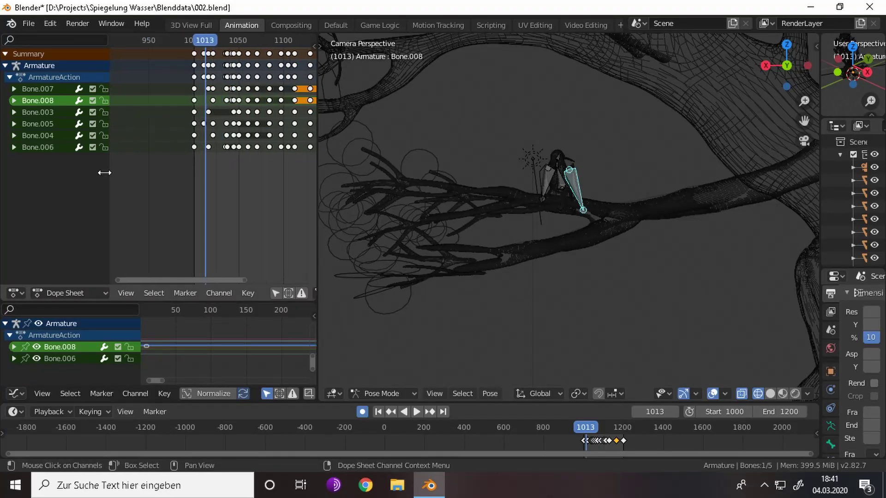
pyautogui.moveTo(130, 185); pyautogui.dragTo(56, 185)
# - Join the lower Dope Sheet away and widen the 3D view
pyautogui.rightClick(300, 302)
pyautogui.click(292, 333)
pyautogui.moveTo(318, 291); pyautogui.dragTo(233, 302)
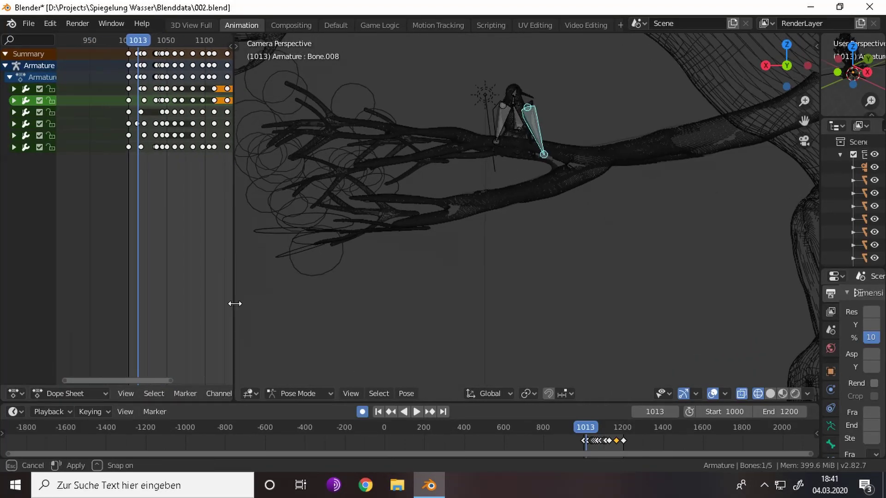
pyautogui.scroll(4, 476, 201)
pyautogui.scroll(-5, 461, 208)
pyautogui.scroll(5, 461, 209)
pyautogui.scroll(3, 508, 258)
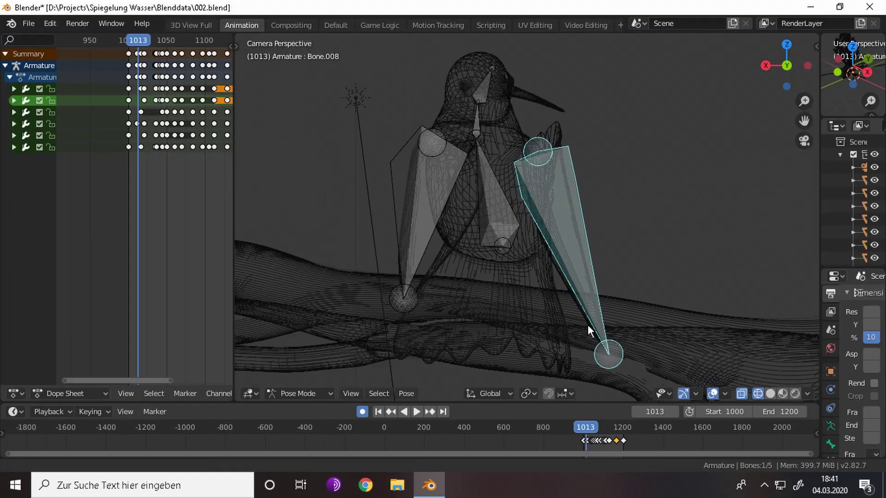
pyautogui.scroll(2, 136, 64)
# - Preview the wing flap, then select several bones' keyframes around frames 1054–1057
pyautogui.press('space')
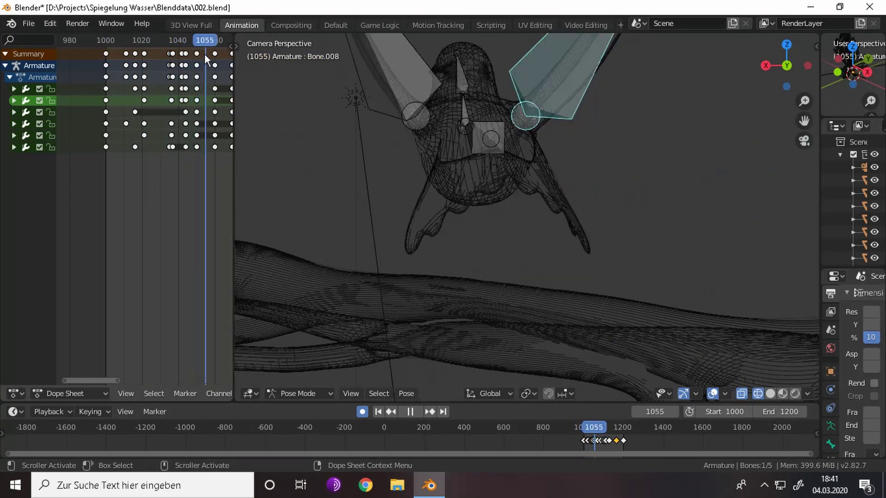
pyautogui.scroll(-1, 189, 46)
pyautogui.press('space')
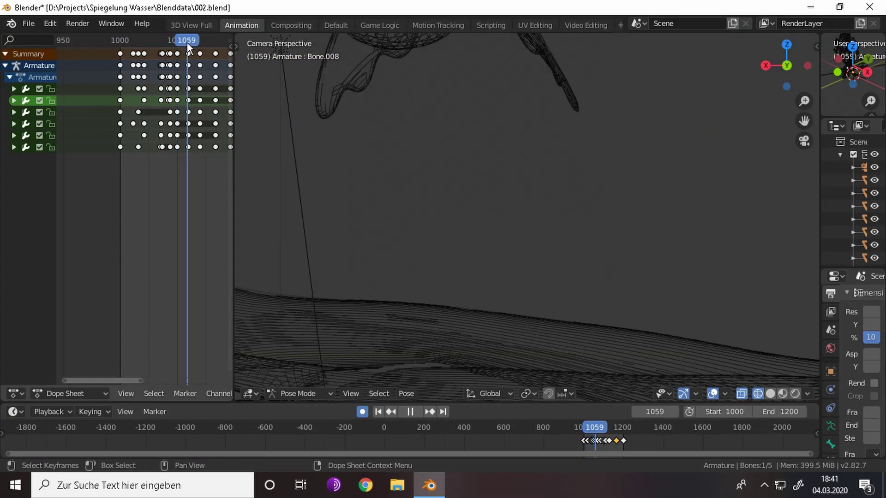
pyautogui.moveTo(187, 42); pyautogui.dragTo(151, 92, button='middle')
pyautogui.click(148, 41)
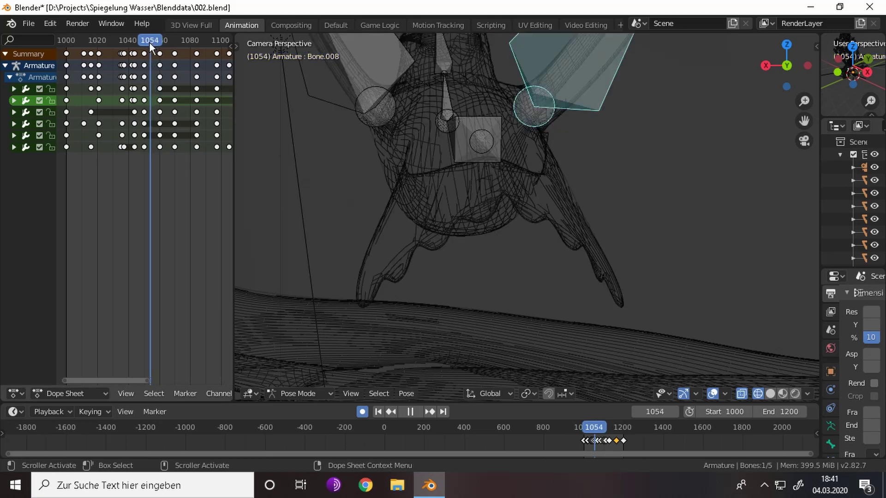
pyautogui.moveTo(160, 55); pyautogui.dragTo(154, 55)
pyautogui.click(155, 41)
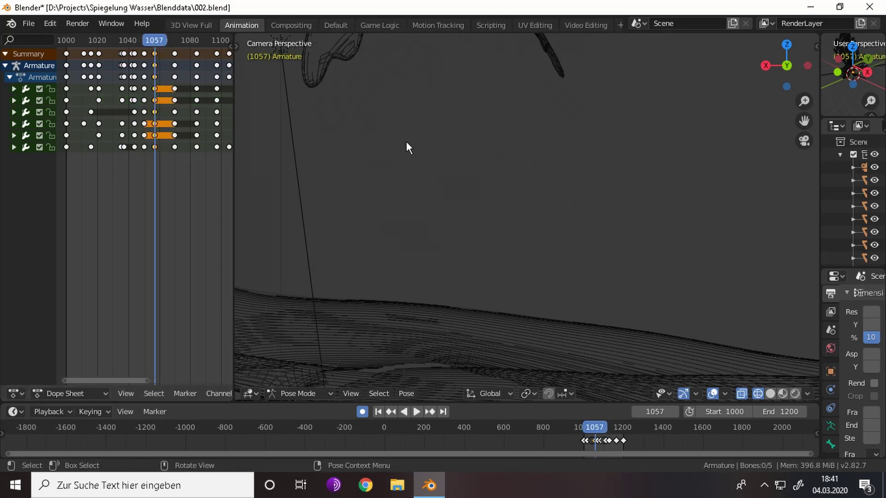
pyautogui.moveTo(483, 220); pyautogui.dragTo(551, 242, button='middle')
pyautogui.scroll(3, 552, 242)
# - Rotate the left and right wing bones into a new wing pose at frame 1057
pyautogui.press('r')
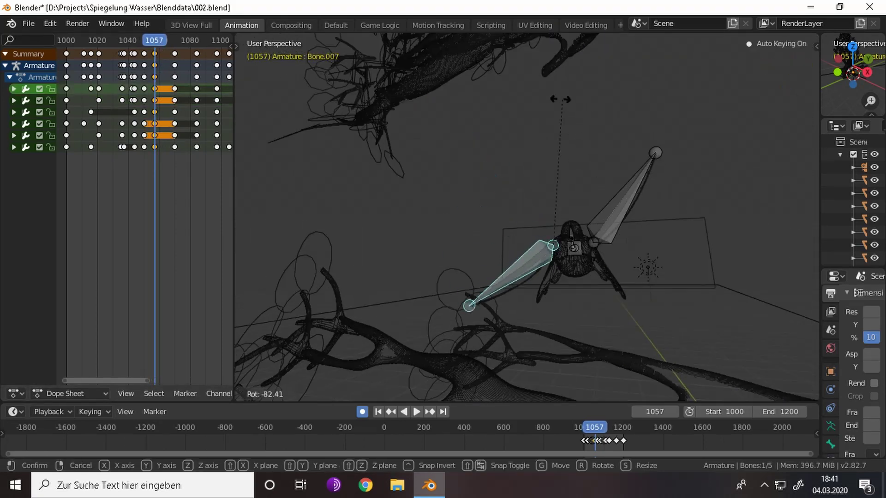
pyautogui.click(643, 164)
pyautogui.press('r')
pyautogui.click(673, 304)
pyautogui.moveTo(674, 305)
pyautogui.mouseDown(button='middle')
pyautogui.moveTo(596, 362)
pyautogui.moveTo(534, 231)
pyautogui.mouseUp(button='middle')
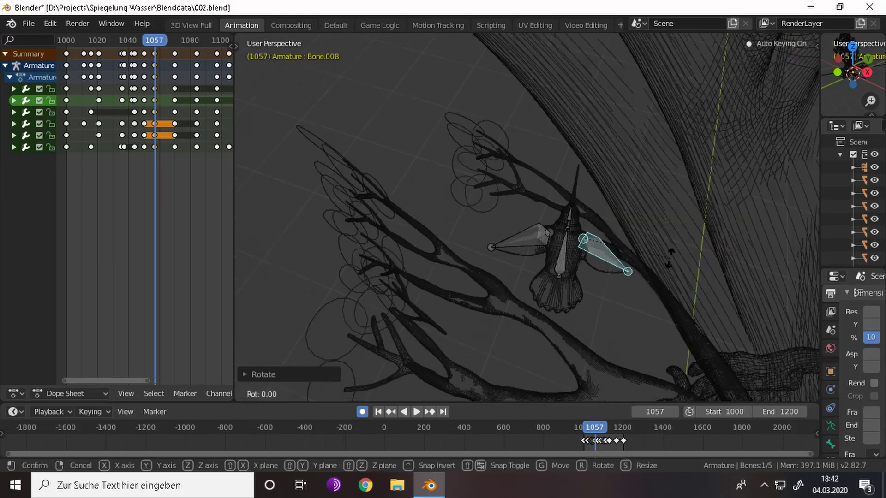
pyautogui.click(534, 231)
pyautogui.press('r')
pyautogui.click(632, 270)
pyautogui.press('a')
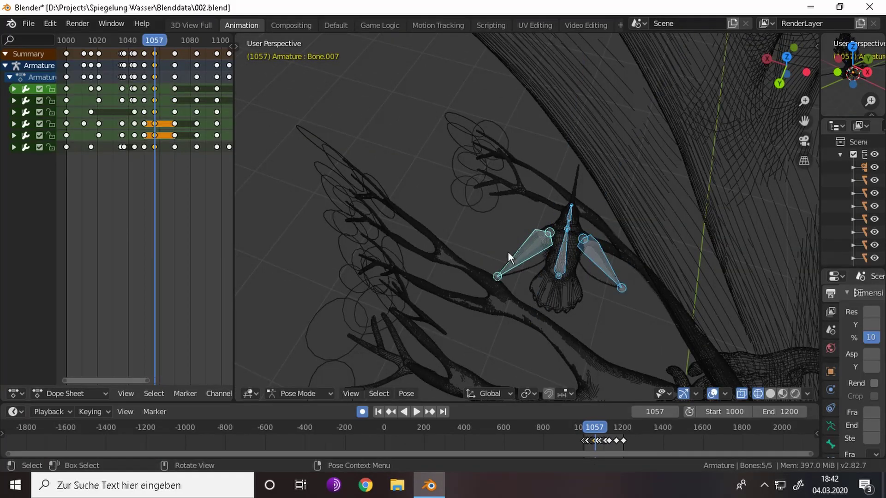
pyautogui.click(507, 251)
pyautogui.press('r')
pyautogui.click(489, 241)
# - At frame 1070, select all the bird's bones and raise the whole rig along Z
pyautogui.moveTo(140, 40)
pyautogui.mouseDown()
pyautogui.moveTo(163, 44)
pyautogui.moveTo(144, 45)
pyautogui.mouseUp()
pyautogui.moveTo(391, 224); pyautogui.dragTo(508, 131, button='middle')
pyautogui.moveTo(148, 41)
pyautogui.mouseDown()
pyautogui.moveTo(204, 65)
pyautogui.moveTo(187, 67)
pyautogui.mouseUp()
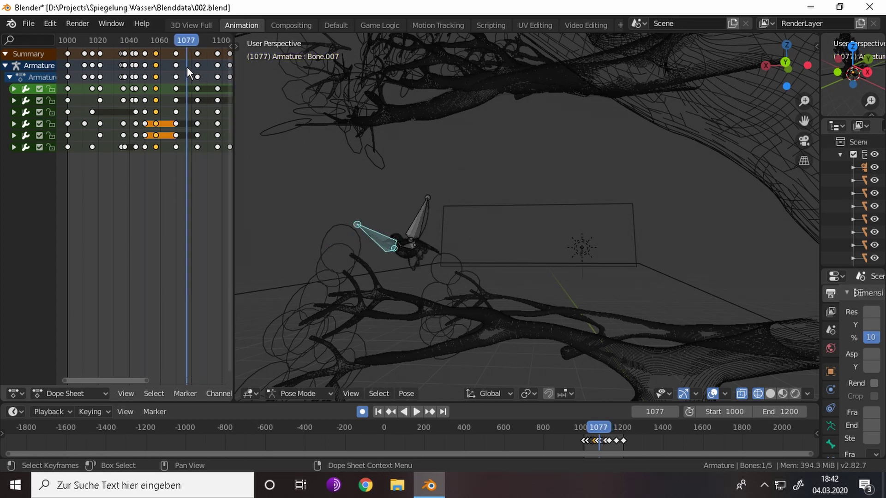
pyautogui.moveTo(186, 67)
pyautogui.mouseDown()
pyautogui.moveTo(161, 62)
pyautogui.moveTo(163, 40)
pyautogui.moveTo(201, 59)
pyautogui.moveTo(175, 56)
pyautogui.moveTo(197, 42)
pyautogui.mouseUp()
pyautogui.press('a')
pyautogui.press('g')
pyautogui.press('z')
pyautogui.click(575, 206)
pyautogui.press('g')
pyautogui.press('z')
pyautogui.press('Escape')
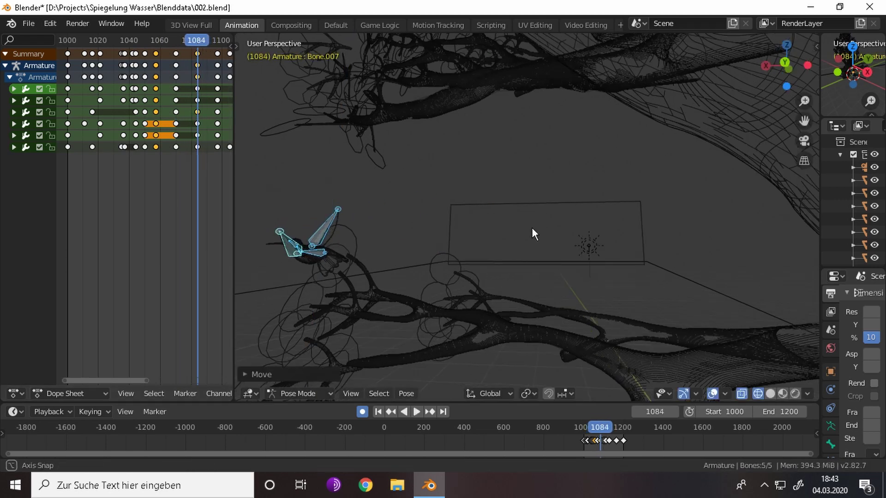
# - Rotate a wing bone into the next flap pose at frame 1070
pyautogui.moveTo(531, 228); pyautogui.dragTo(323, 138, button='middle')
pyautogui.moveTo(193, 43)
pyautogui.mouseDown()
pyautogui.moveTo(163, 39)
pyautogui.moveTo(201, 49)
pyautogui.moveTo(177, 52)
pyautogui.mouseUp()
pyautogui.press('space')
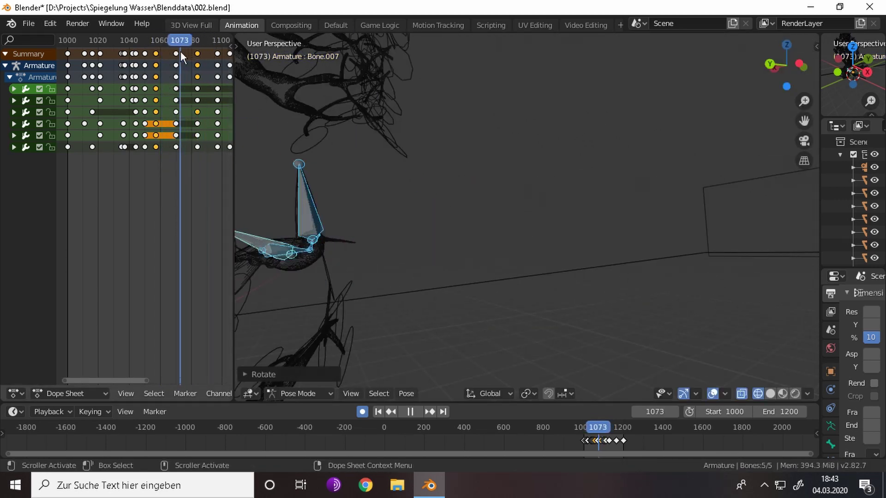
pyautogui.keyDown('shift'); pyautogui.moveTo(290, 203); pyautogui.dragTo(494, 193, button='middle'); pyautogui.keyUp('shift')
pyautogui.click(494, 192)
pyautogui.scroll(2, 493, 193)
pyautogui.press('r')
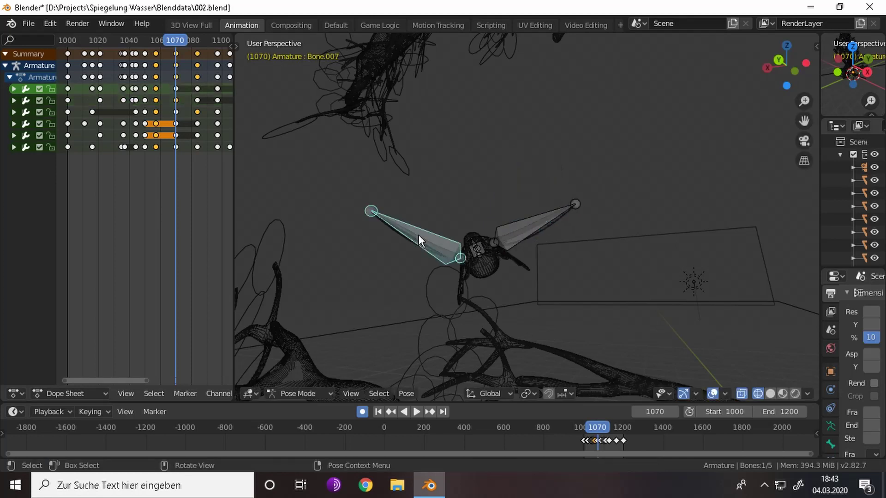
pyautogui.click(580, 190)
# - Rotate the left wing bone downward around frame 1084–1090
pyautogui.moveTo(170, 42)
pyautogui.mouseDown()
pyautogui.moveTo(206, 57)
pyautogui.moveTo(198, 54)
pyautogui.mouseUp()
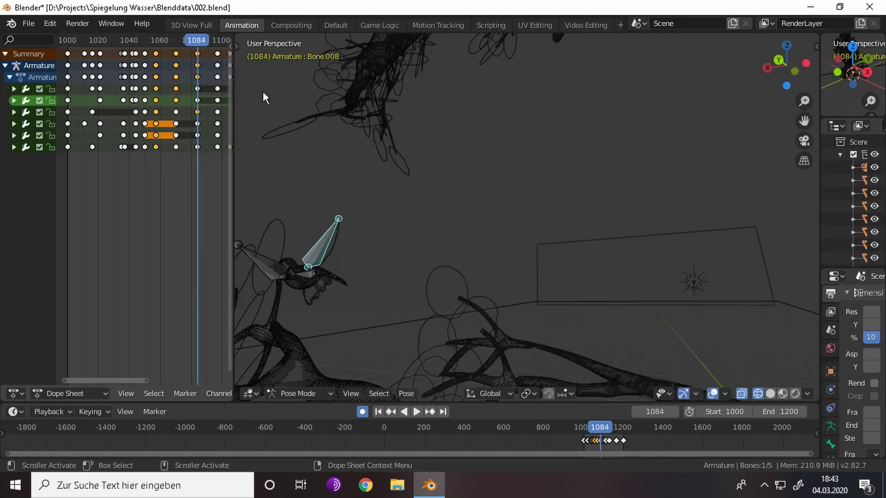
pyautogui.scroll(2, 262, 91)
pyautogui.click(273, 253)
pyautogui.press('r')
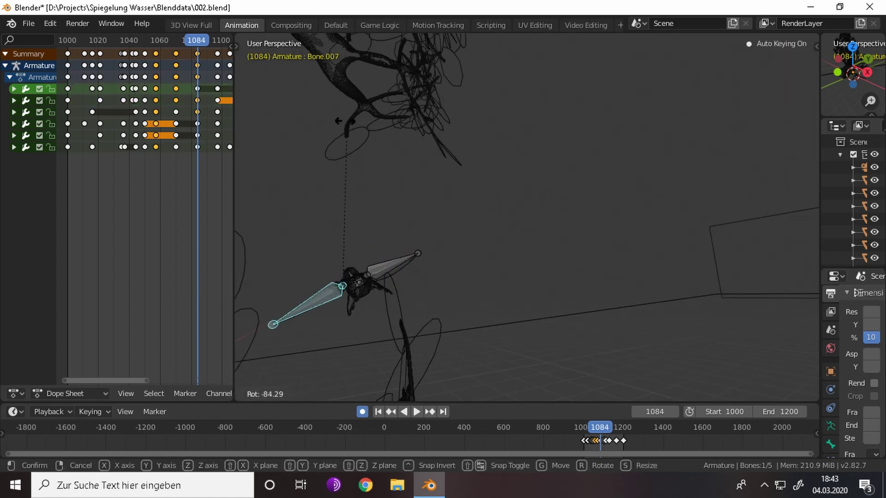
pyautogui.click(465, 268)
pyautogui.moveTo(465, 268)
pyautogui.mouseDown(button='middle')
pyautogui.moveTo(422, 258)
pyautogui.moveTo(527, 285)
pyautogui.moveTo(540, 201)
pyautogui.moveTo(361, 223)
pyautogui.moveTo(433, 250)
pyautogui.mouseUp(button='middle')
pyautogui.click(541, 202)
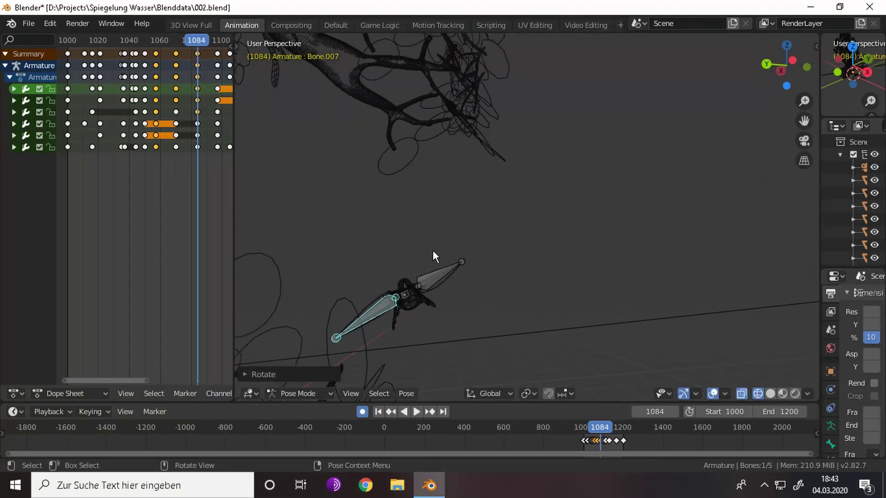
pyautogui.scroll(3, 174, 37)
# - At frame 1097, move all the bird's bones further along the flight path
pyautogui.press('space')
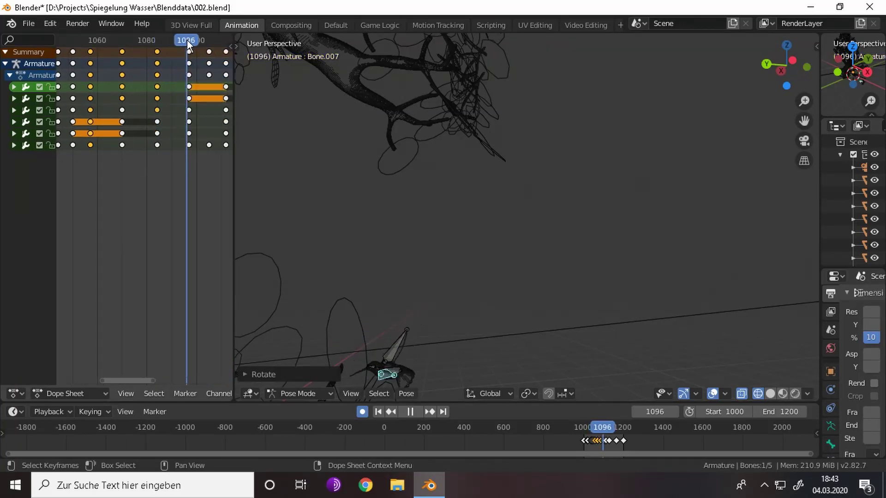
pyautogui.press('space')
pyautogui.press('a')
pyautogui.press('g')
pyautogui.click(450, 319)
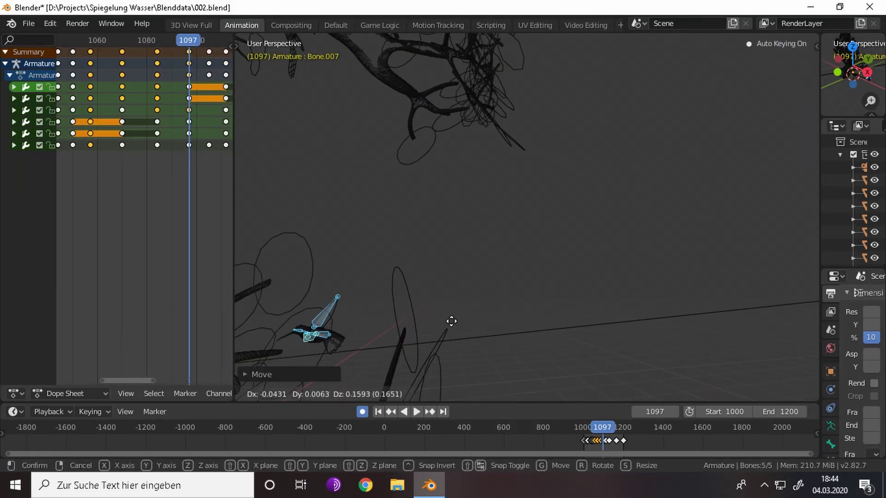
# - Play the flap back in reverse to check it, then select the frame 1097 keyframe column
pyautogui.hotkey('shift', 'ctrl', 'space')
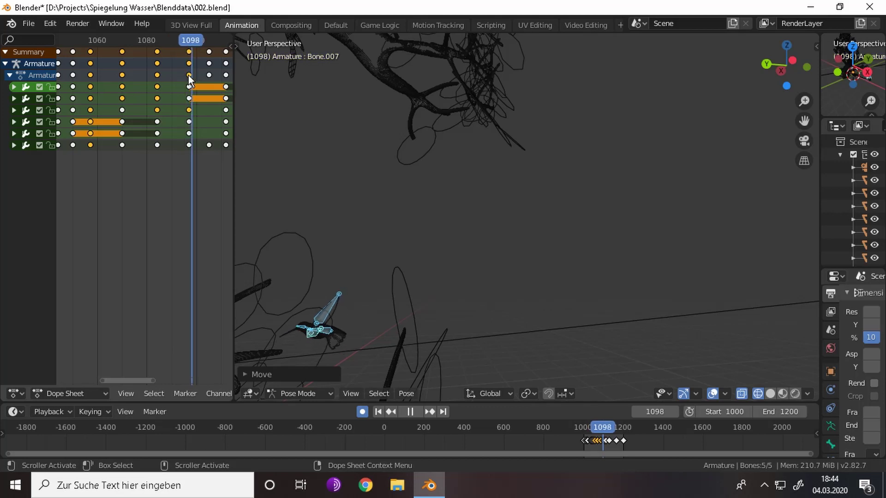
pyautogui.press('Escape')
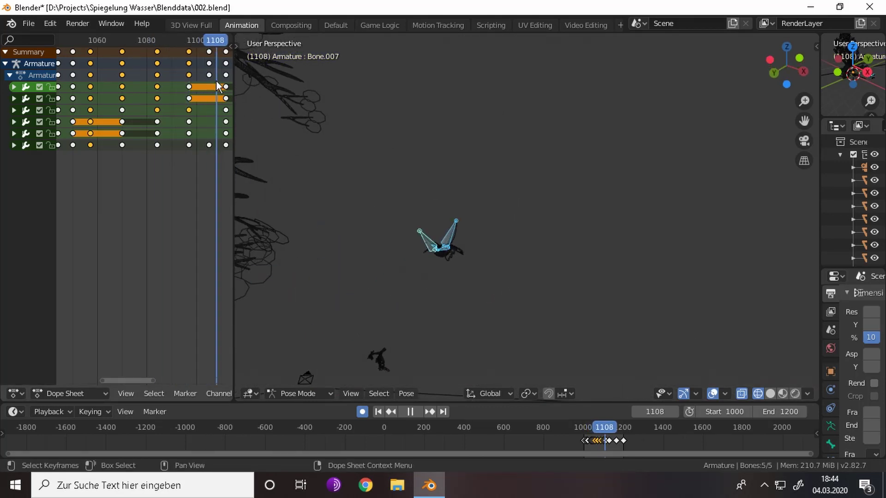
pyautogui.press('Escape')
pyautogui.moveTo(461, 207); pyautogui.dragTo(526, 249, button='middle')
pyautogui.click(189, 43)
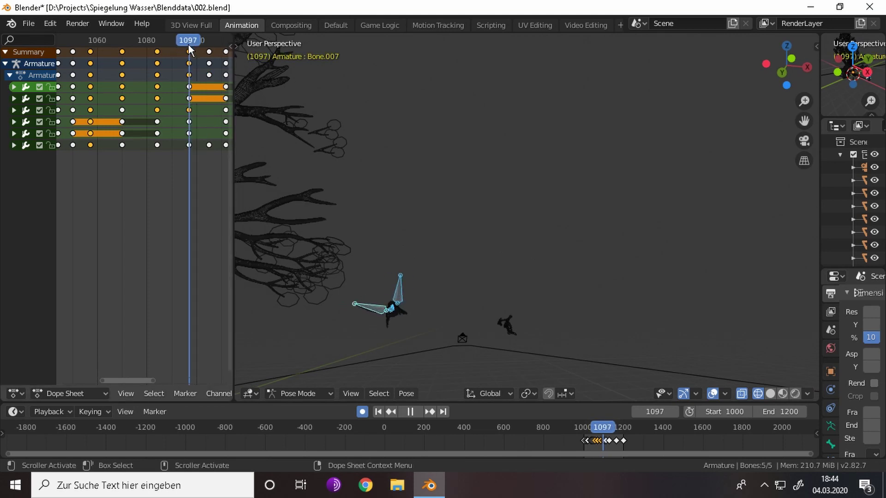
pyautogui.click(201, 80)
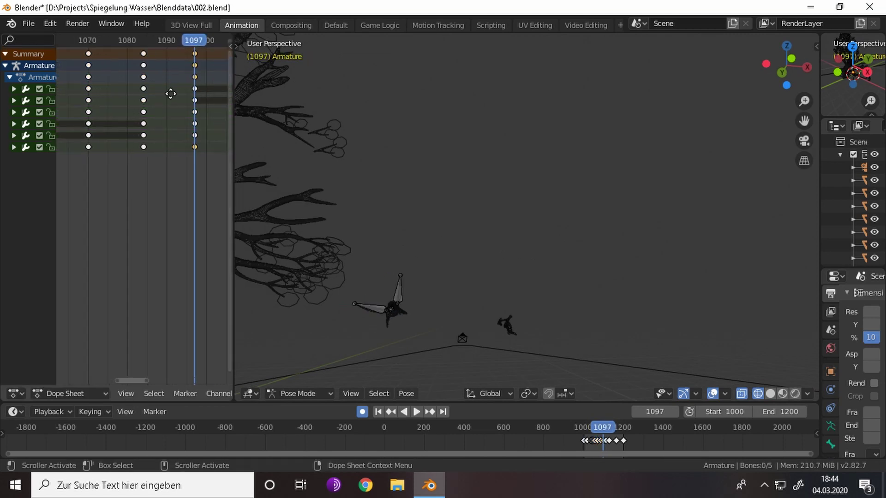
# - Shift the frame-1097 keyframes 4 frames later and play back to frame 1103
pyautogui.scroll(5, 167, 92)
pyautogui.press('g')
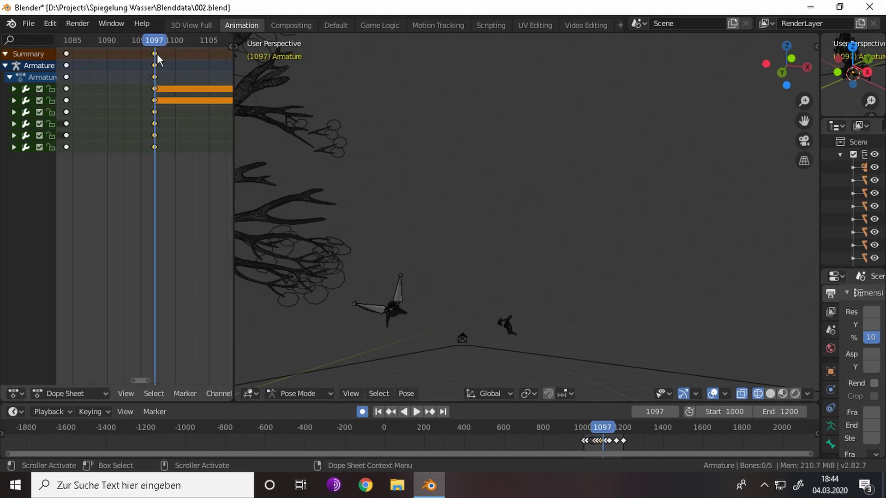
pyautogui.press('g')
pyautogui.click(201, 99)
pyautogui.scroll(-2, 201, 99)
pyautogui.press('space')
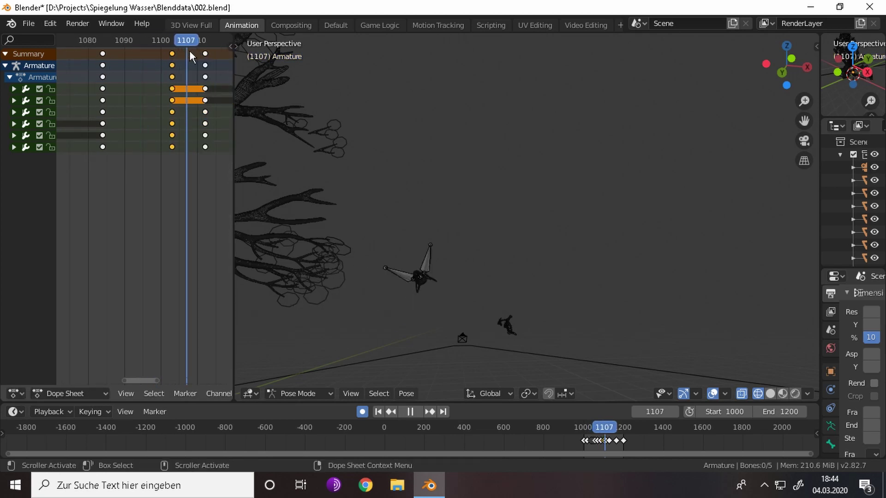
pyautogui.press('space')
# - Nudge the later keyframe column one frame earlier and rotate wing bone Bone.007
pyautogui.click(205, 89)
pyautogui.press('g')
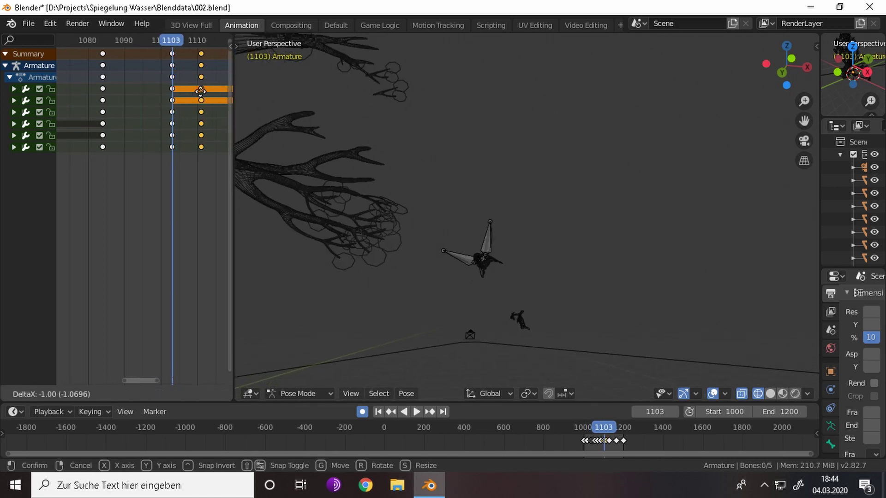
pyautogui.click(477, 256)
pyautogui.press('KP_Decimal')
pyautogui.scroll(-2, 468, 256)
pyautogui.press('r')
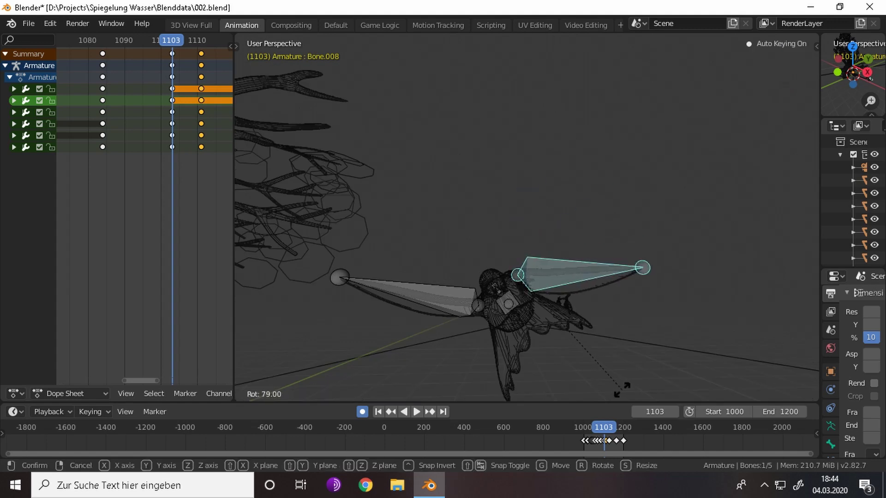
pyautogui.click(466, 209)
# - Rotate all five bird bones about the X axis and scrub around frame 1100
pyautogui.press('a')
pyautogui.press('r')
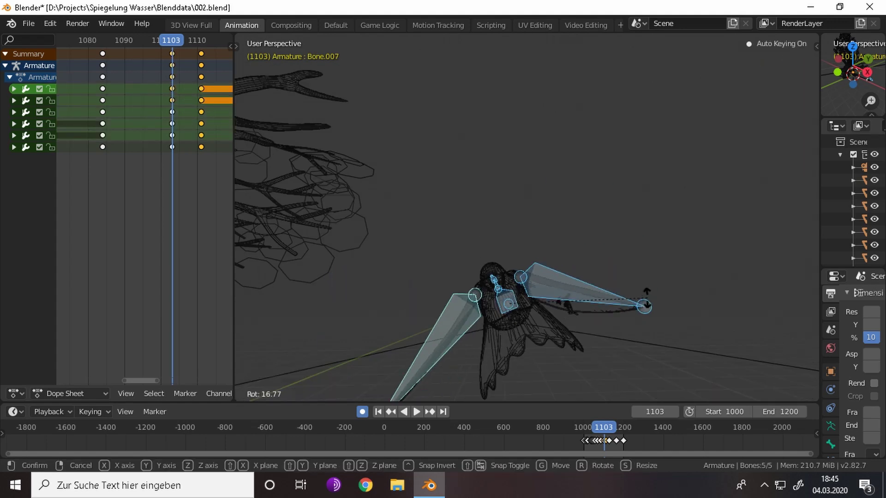
pyautogui.press('x')
pyautogui.click(593, 177)
pyautogui.click(109, 41)
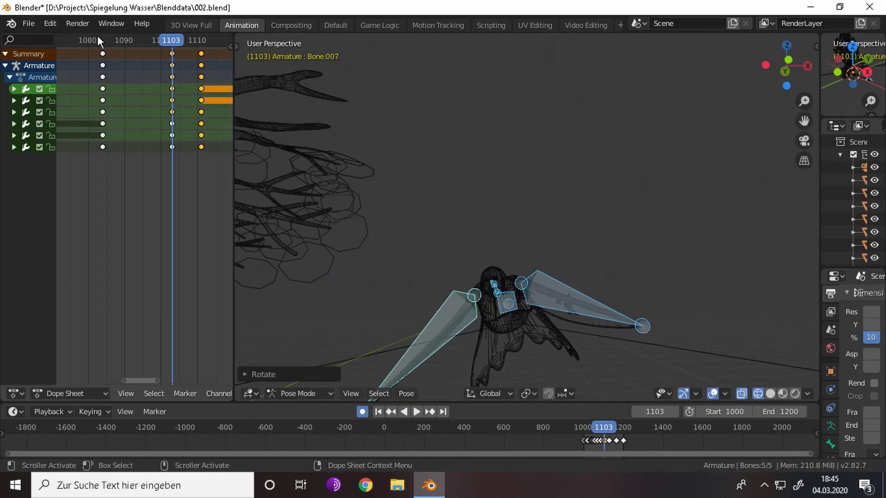
pyautogui.press('space')
pyautogui.moveTo(150, 58)
pyautogui.mouseDown()
pyautogui.moveTo(164, 56)
pyautogui.moveTo(134, 55)
pyautogui.moveTo(194, 69)
pyautogui.mouseUp()
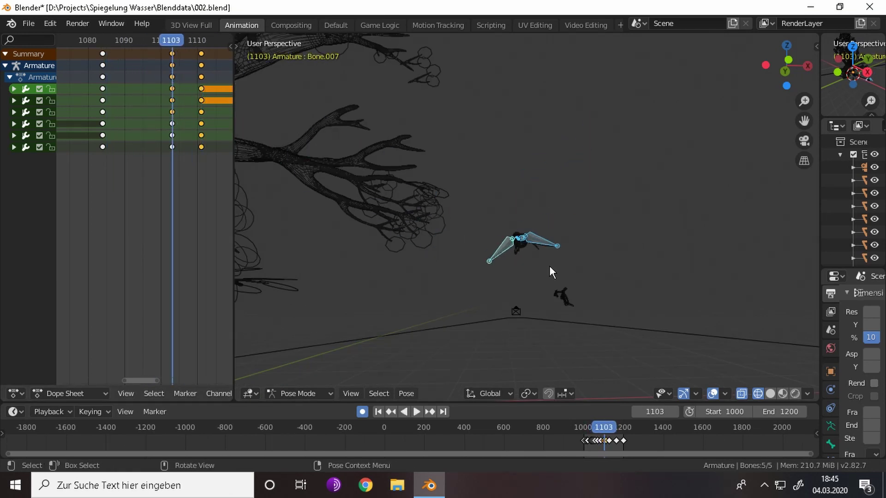
pyautogui.scroll(5, 551, 272)
# - Rotate wing bone Bone.008, then raise it up-right at frame 1111
pyautogui.click(452, 256)
pyautogui.press('r')
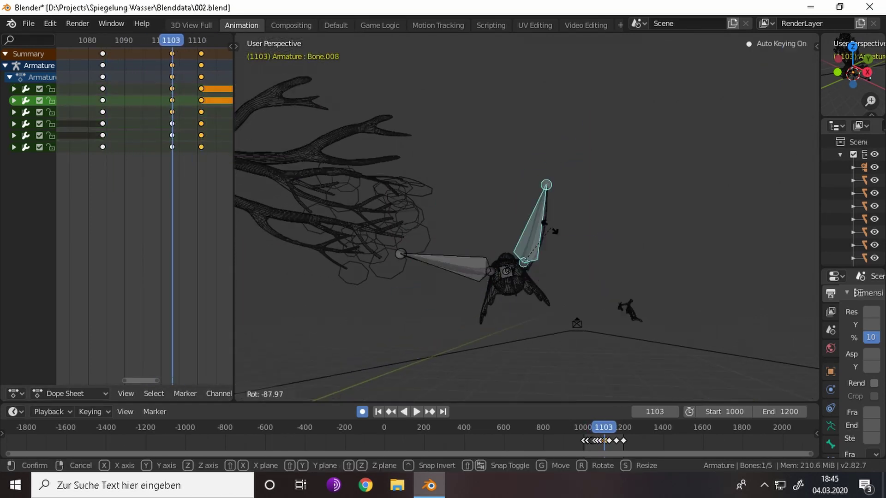
pyautogui.click(560, 247)
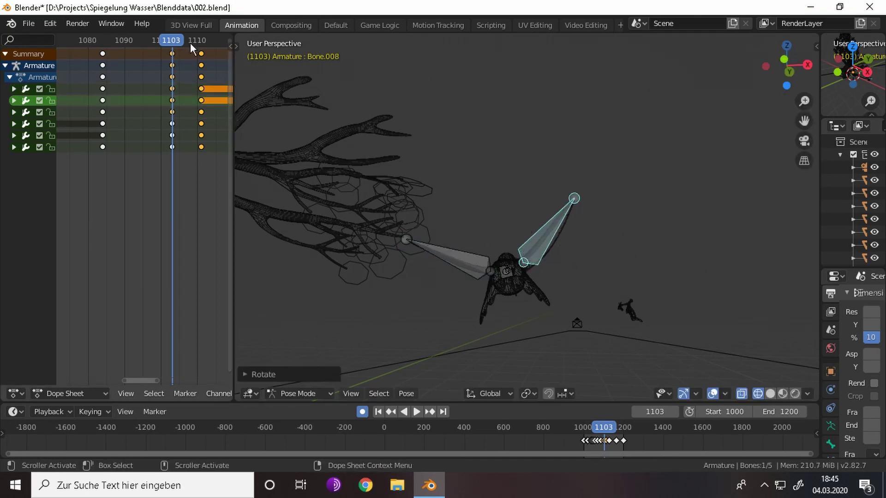
pyautogui.press('Up')
pyautogui.press('KP_Decimal')
pyautogui.press('r')
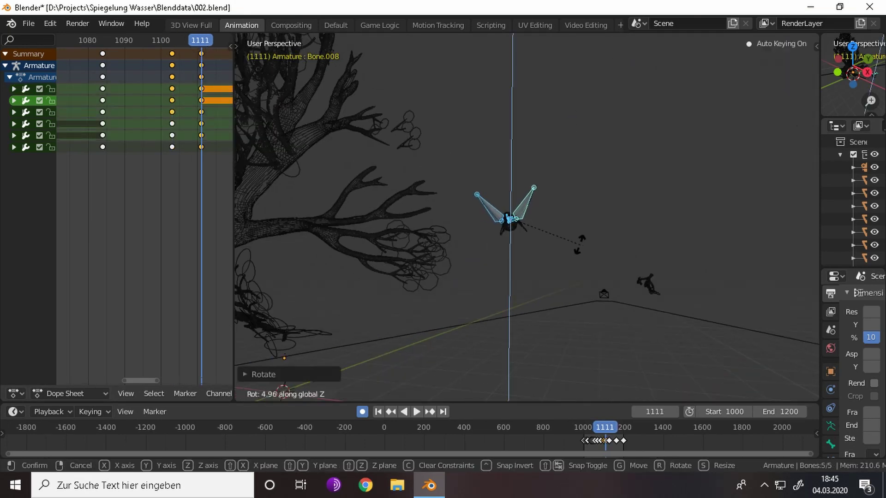
pyautogui.click(533, 234)
# - Rotate the left wing bone Bone.007 into a new pose at frame 1111
pyautogui.press('r')
pyautogui.click(623, 259)
pyautogui.press('a')
pyautogui.press('r')
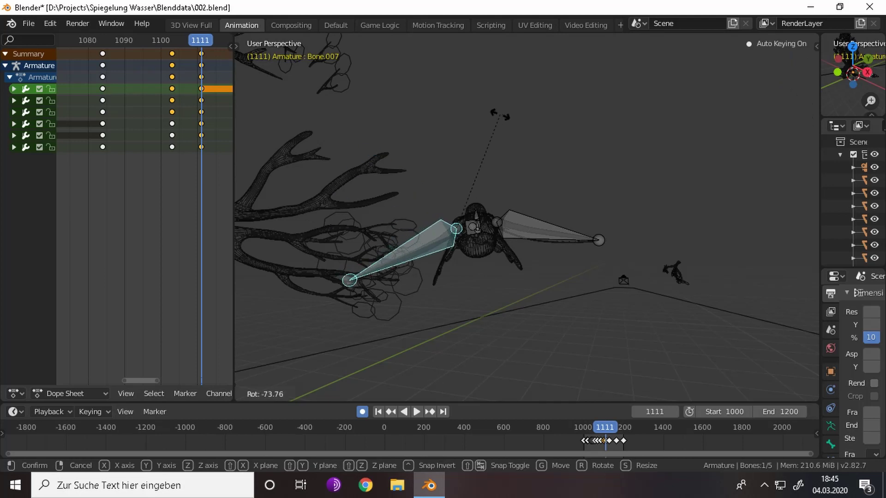
pyautogui.click(350, 282)
pyautogui.moveTo(350, 282); pyautogui.dragTo(560, 173, button='middle')
# - Turn all bones about Z, return to frame 1084, and review playback to 1140
pyautogui.press('r')
pyautogui.press('z')
pyautogui.press('Return')
pyautogui.press('Down')
pyautogui.press('Down')
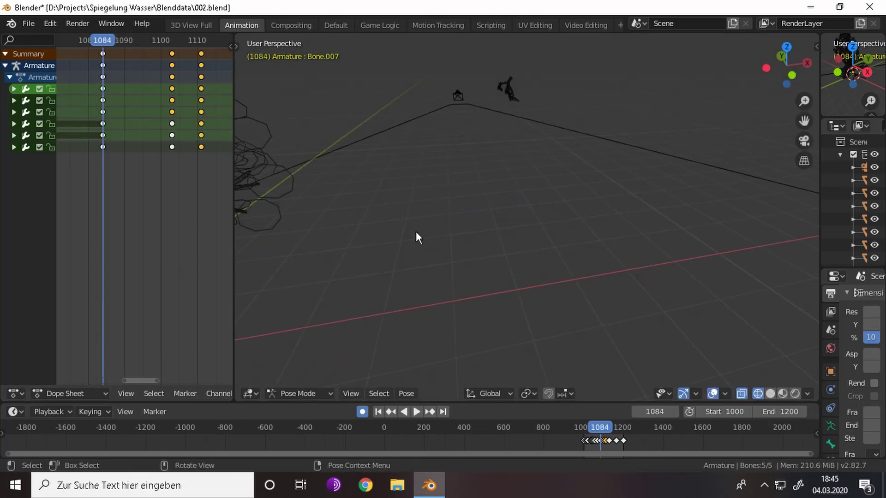
pyautogui.moveTo(351, 139); pyautogui.dragTo(455, 164, button='middle')
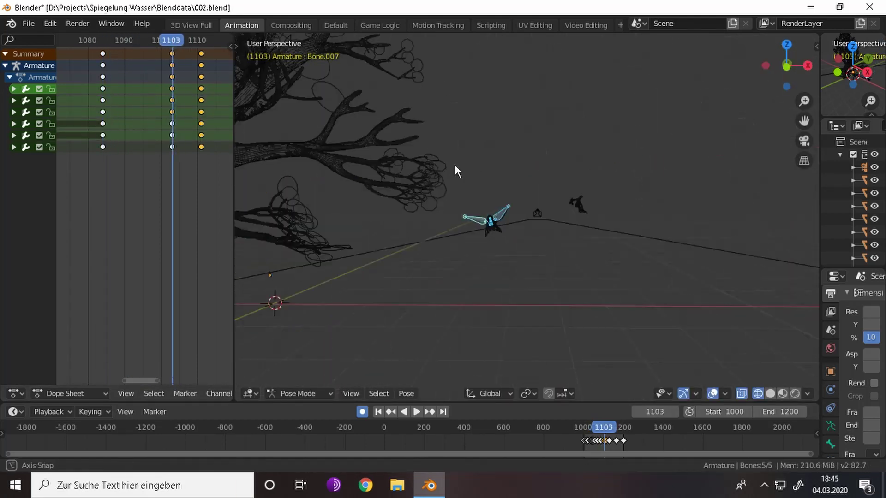
pyautogui.press('Escape')
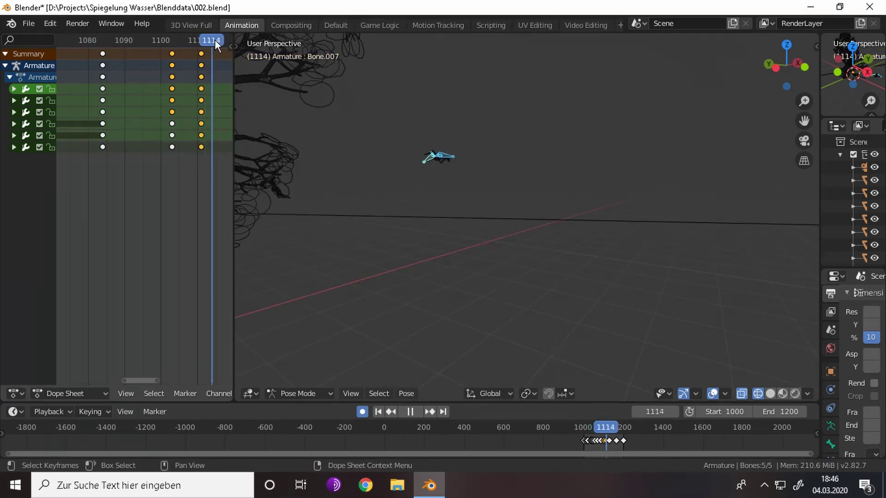
pyautogui.press('space')
pyautogui.press('Home')
# - Delete the stray keyframe column at frame 1164
pyautogui.moveTo(352, 182); pyautogui.dragTo(165, 158, button='middle')
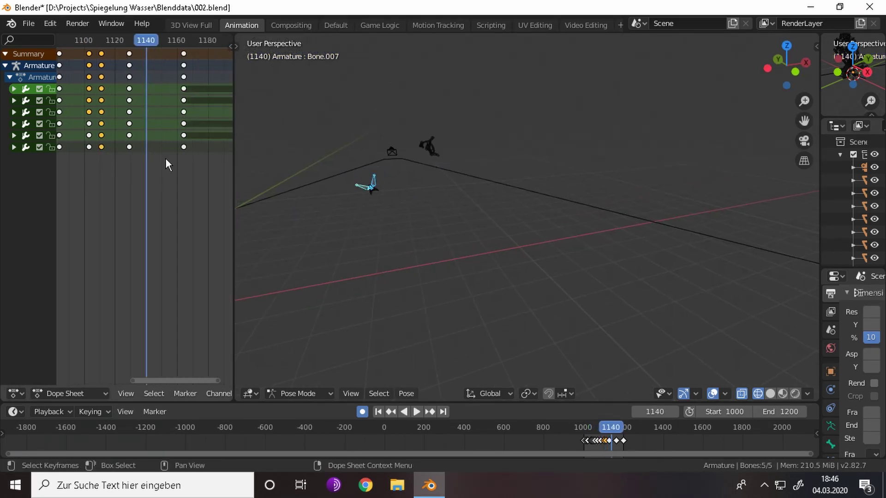
pyautogui.scroll(2, 165, 158)
pyautogui.click(201, 42)
pyautogui.press('KP_Decimal')
pyautogui.hotkey('alt', 'a')
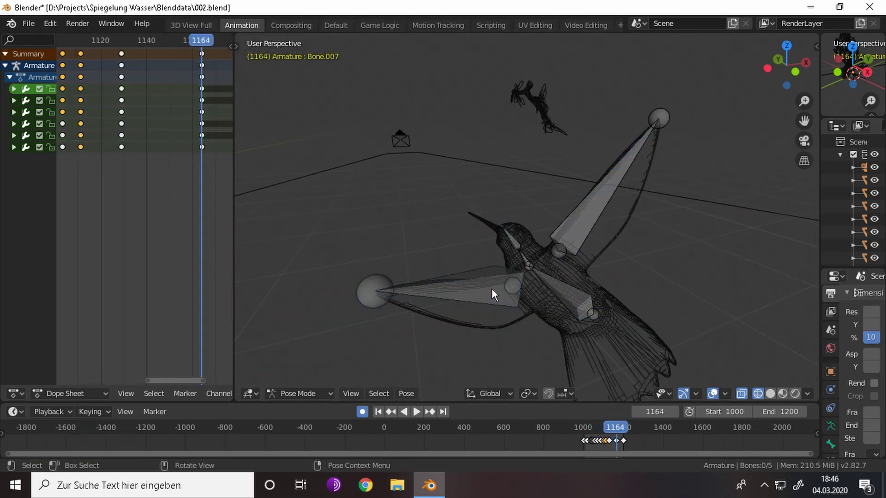
pyautogui.click(491, 293)
pyautogui.moveTo(492, 293)
pyautogui.mouseDown(button='middle')
pyautogui.moveTo(508, 300)
pyautogui.moveTo(517, 246)
pyautogui.mouseUp(button='middle')
pyautogui.click(203, 54)
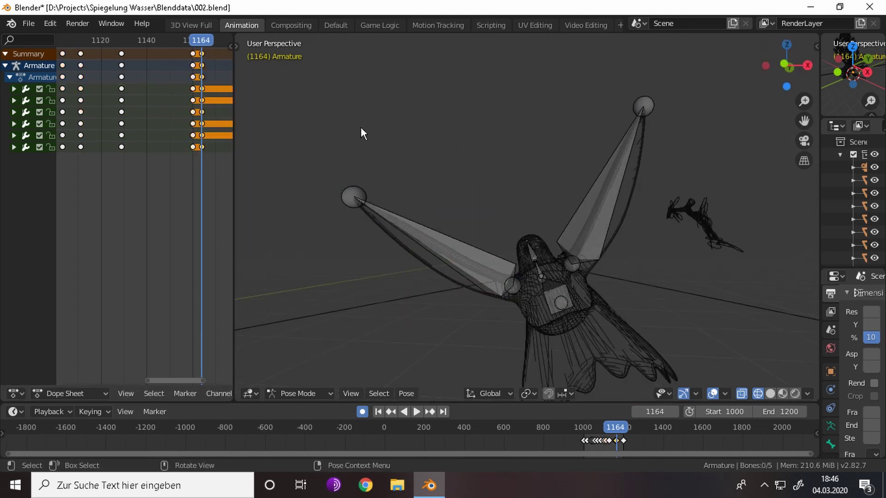
pyautogui.press('x')
pyautogui.click(196, 60)
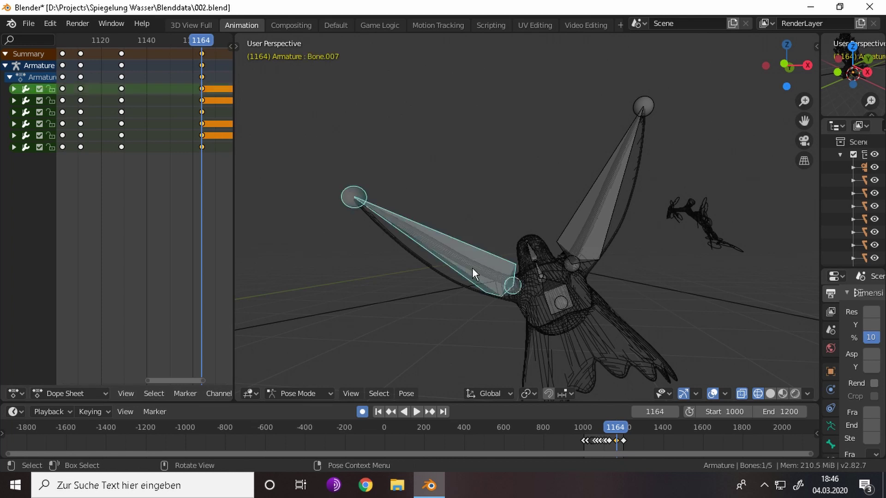
# - Key a new left-wing pose at frame 1166 and preview the flap
pyautogui.moveTo(539, 256); pyautogui.dragTo(577, 194, button='middle')
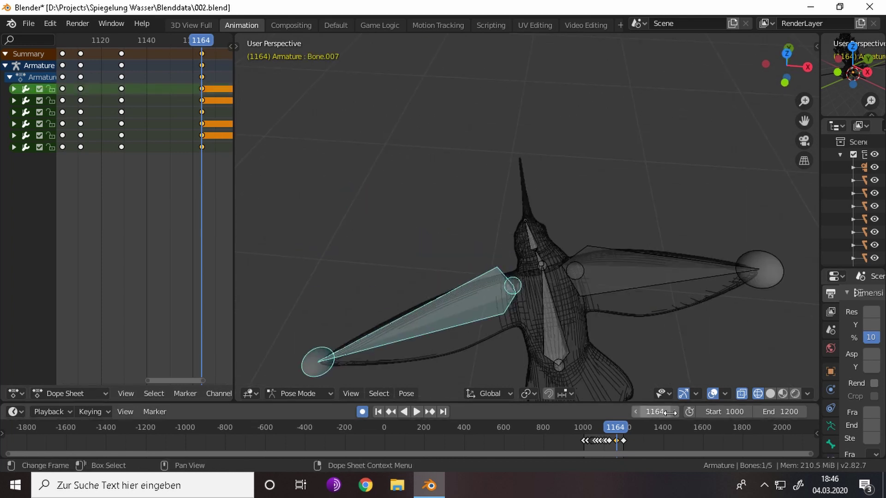
pyautogui.click(205, 40)
pyautogui.press('r')
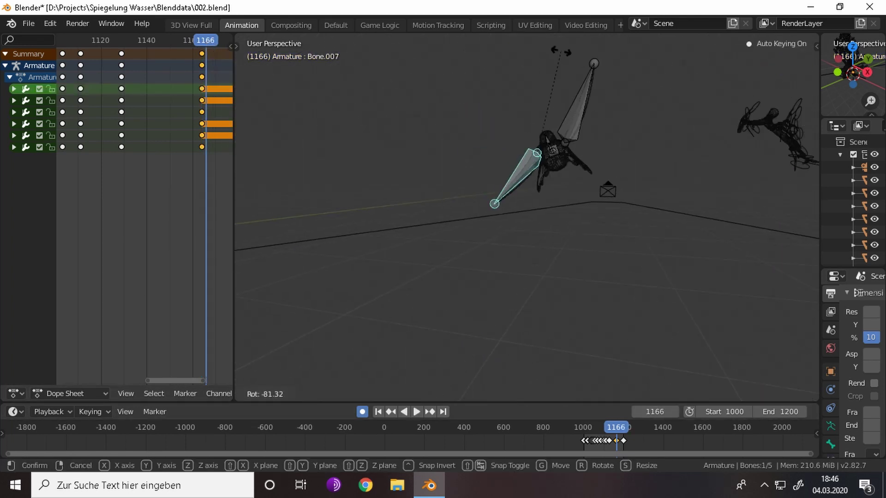
pyautogui.click(644, 111)
pyautogui.click(565, 175)
pyautogui.moveTo(566, 176)
pyautogui.mouseDown(button='middle')
pyautogui.moveTo(663, 192)
pyautogui.moveTo(600, 184)
pyautogui.mouseUp(button='middle')
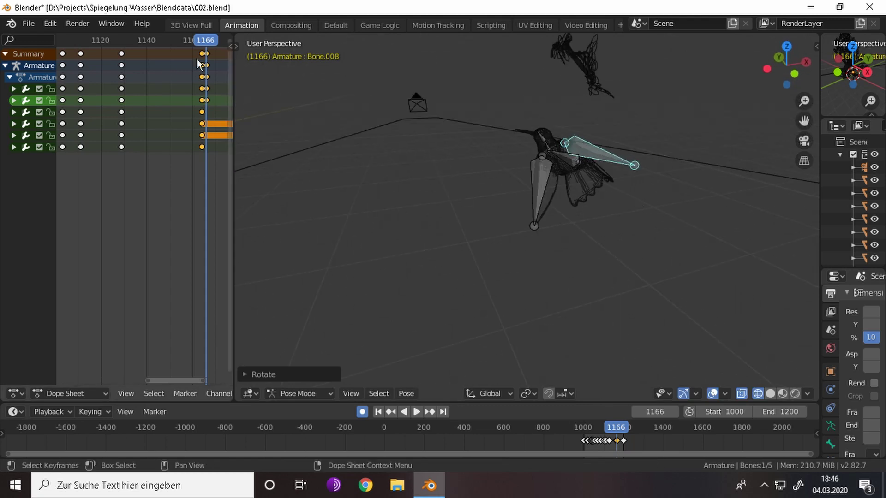
pyautogui.press('space')
# - Raise all five bones along Z at frame 1172, then view through the scene camera
pyautogui.press('Escape')
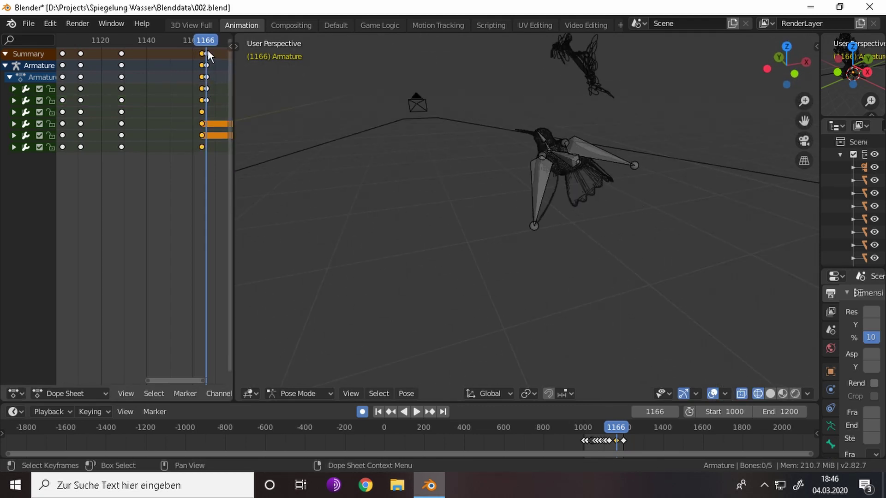
pyautogui.scroll(-2, 208, 55)
pyautogui.click(157, 41)
pyautogui.press('a')
pyautogui.press('g')
pyautogui.press('z')
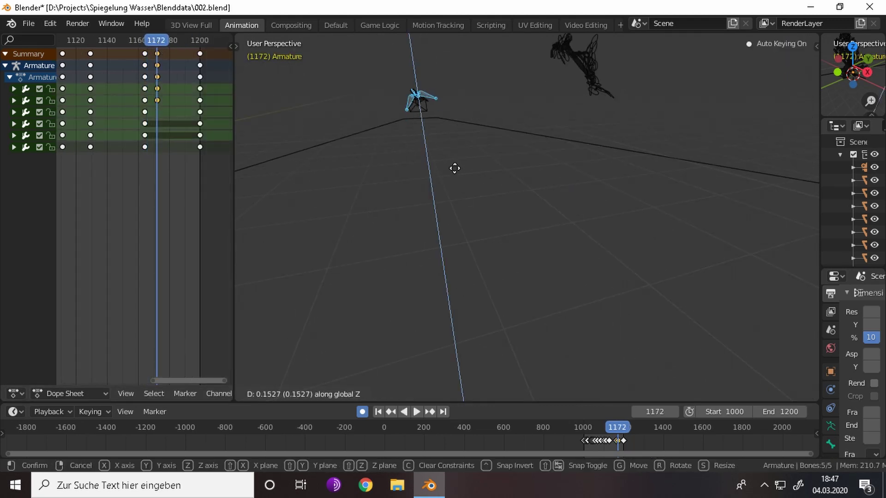
pyautogui.click(455, 167)
pyautogui.press('KP_0')
pyautogui.moveTo(156, 41); pyautogui.dragTo(120, 40)
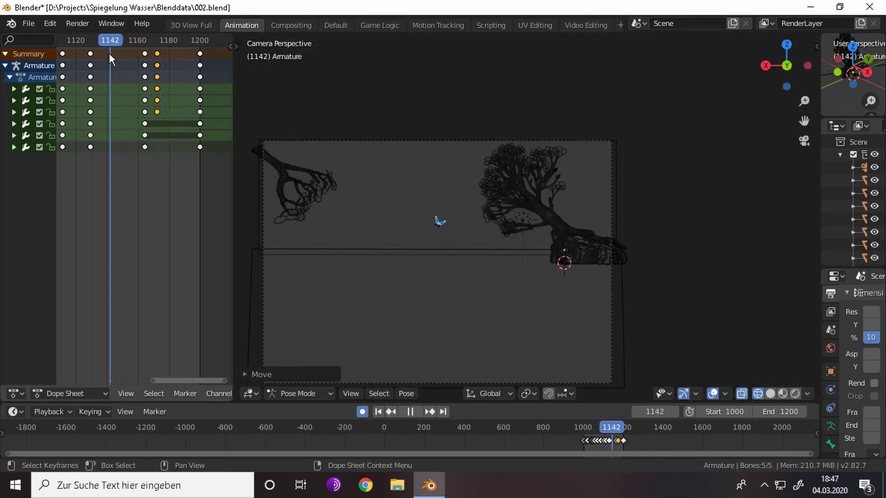
# - Pose wing bones Bone.007 and Bone.008 at frame 1157
pyautogui.press('space')
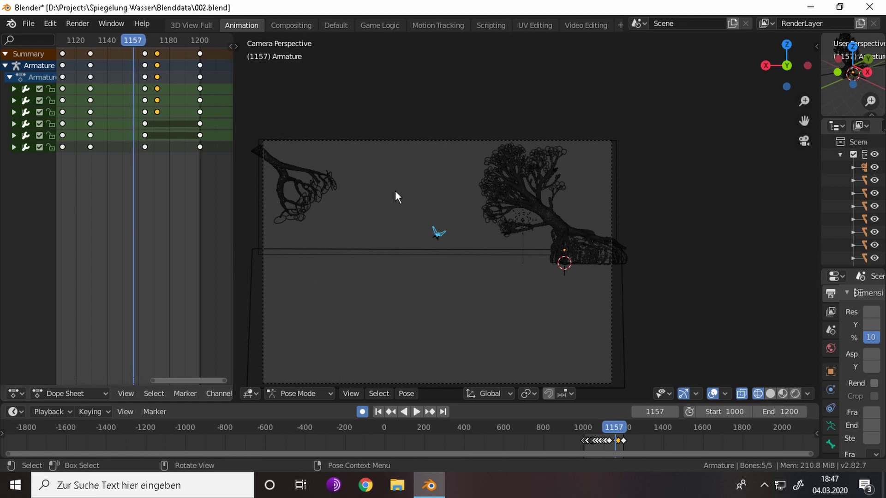
pyautogui.scroll(3, 394, 197)
pyautogui.click(507, 268)
pyautogui.press('r')
pyautogui.click(472, 246)
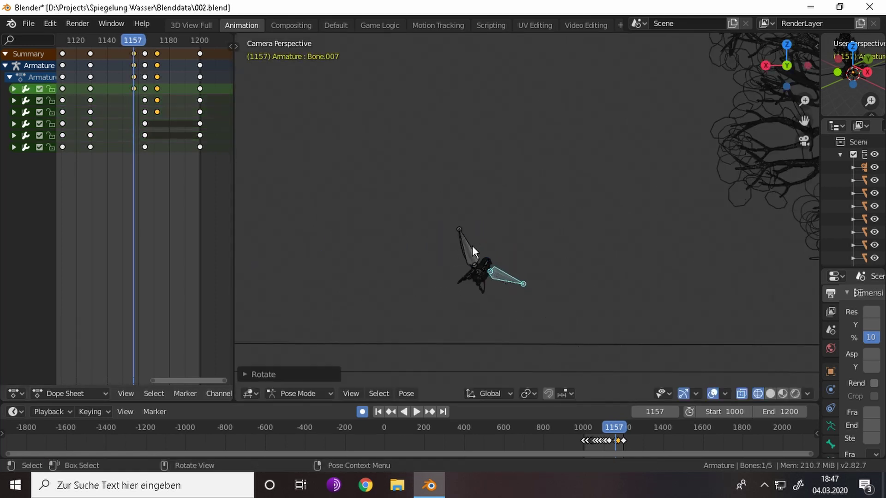
pyautogui.press('r')
pyautogui.click(586, 203)
# - Replay from frame 1139 and rotate Bone.007 downward
pyautogui.click(106, 43)
pyautogui.press('space')
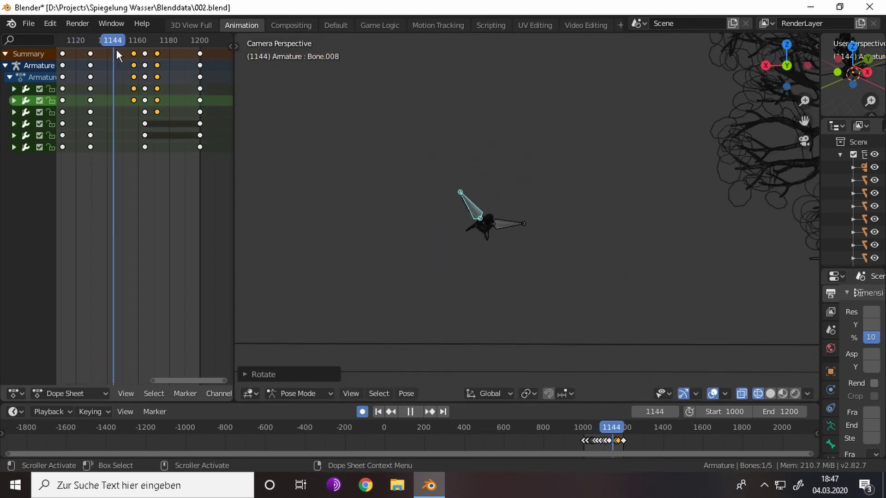
pyautogui.click(514, 196)
pyautogui.press('r')
pyautogui.click(536, 281)
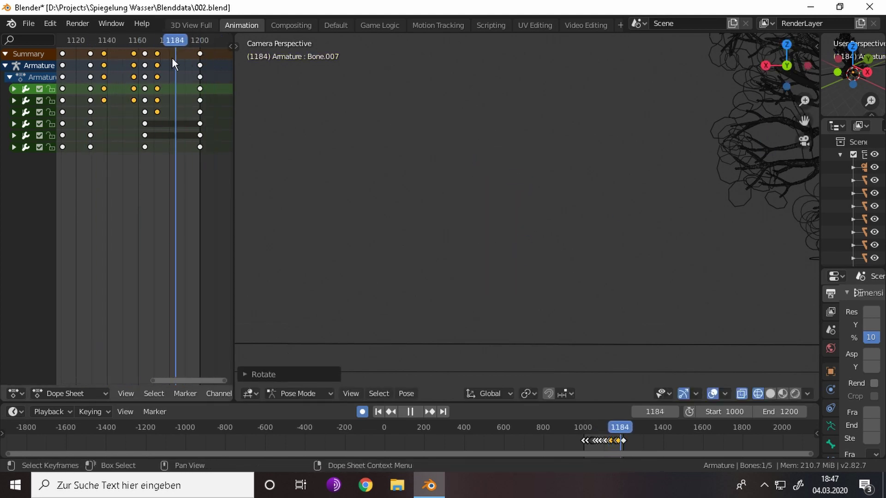
# - View through the scene camera and zoom the Dope Sheet around frame 1101
pyautogui.scroll(-5, 142, 178)
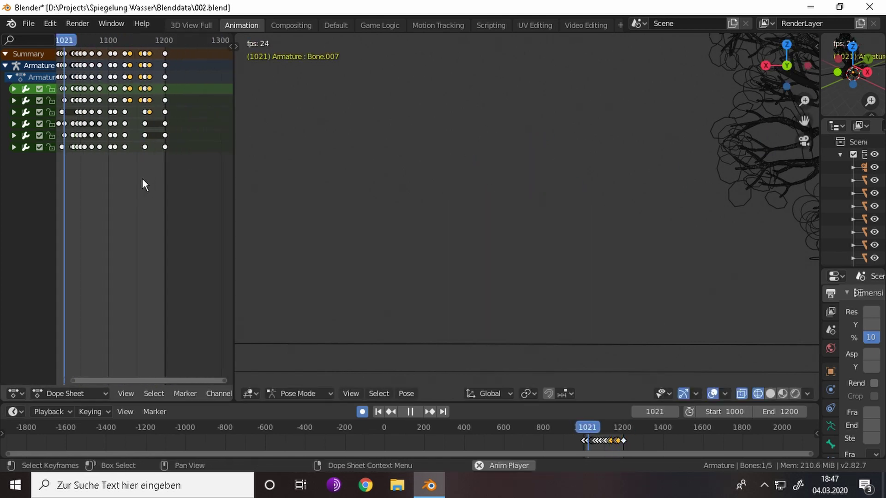
pyautogui.scroll(-3, 142, 179)
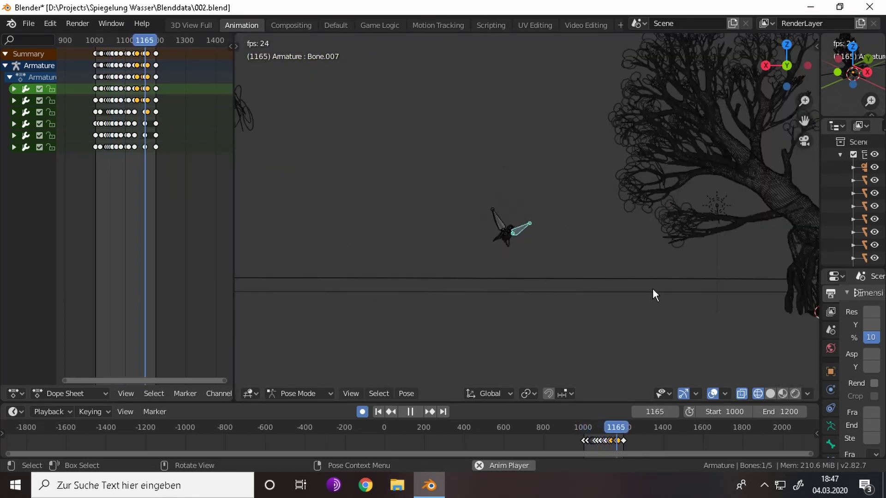
pyautogui.press('KP_0')
pyautogui.scroll(2, 653, 288)
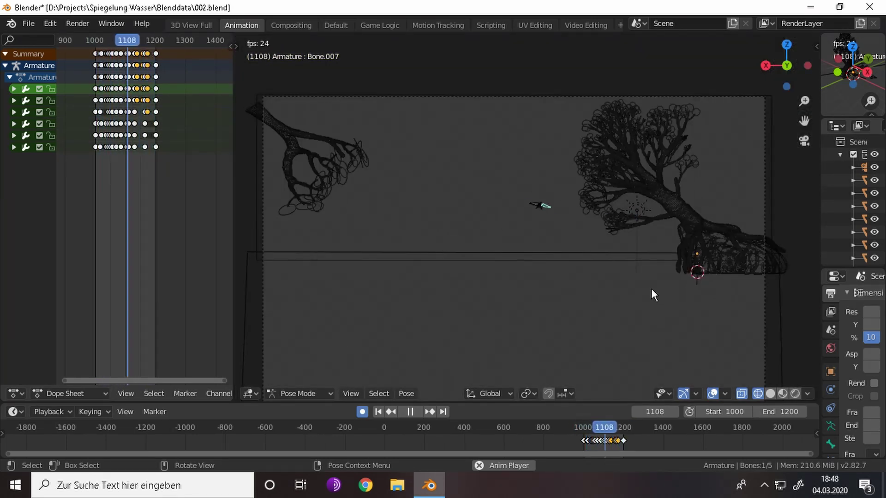
pyautogui.scroll(4, 600, 251)
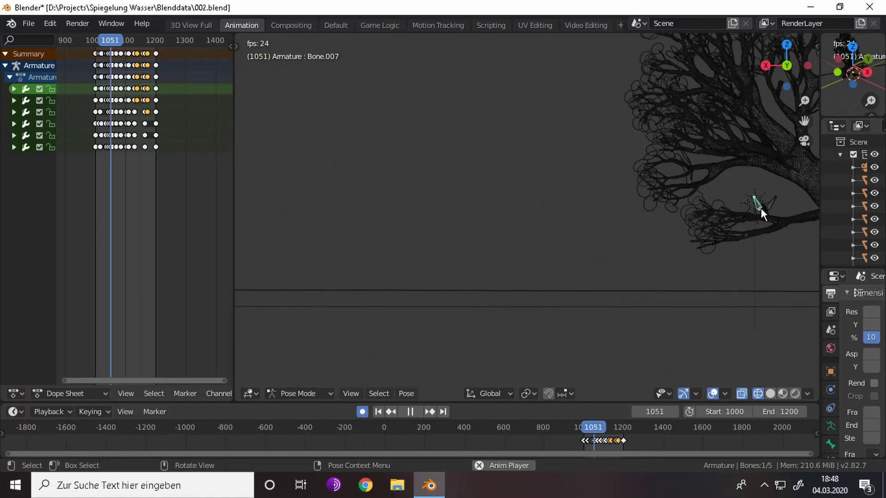
pyautogui.press('KP_Decimal')
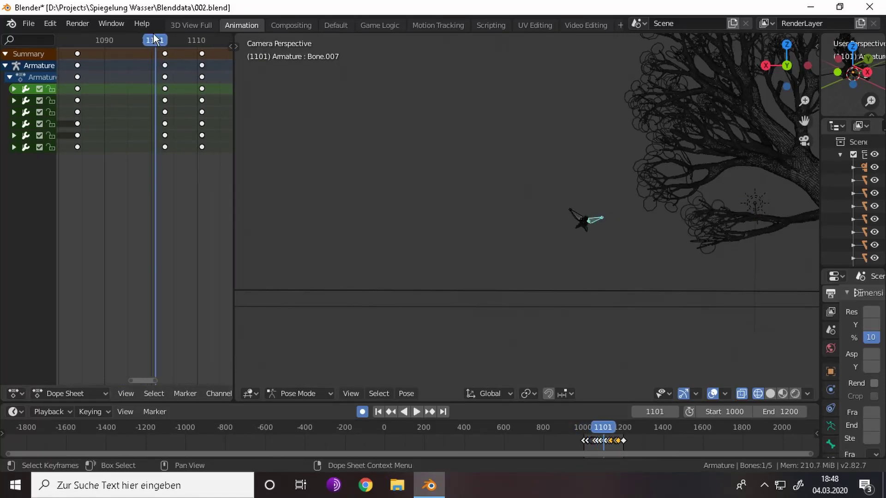
# - Move the selected wing keyframes about ten frames earlier and reposition the orange keyframe column
pyautogui.press('g')
pyautogui.click(119, 198)
pyautogui.click(95, 40)
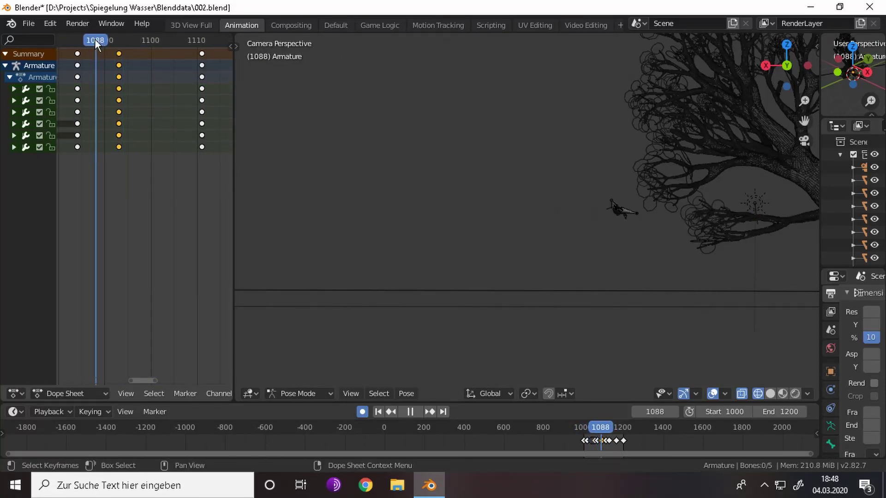
pyautogui.press('g')
pyautogui.click(142, 95)
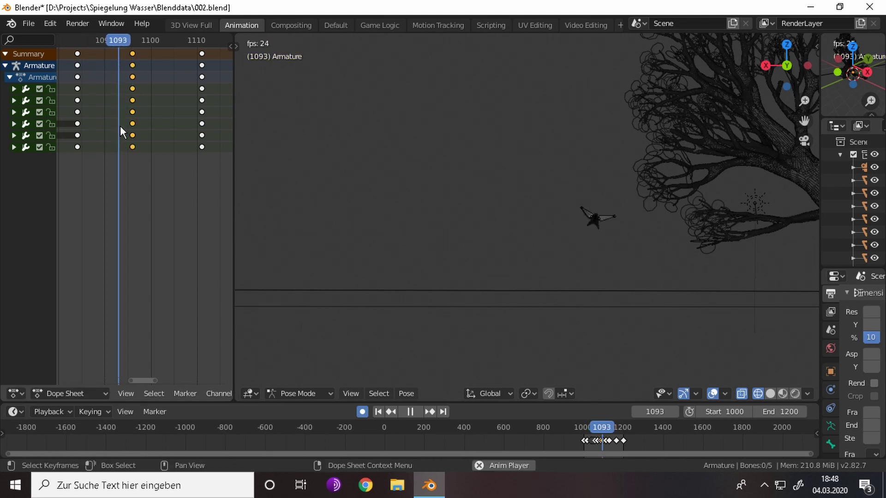
pyautogui.press('space')
# - Replay from about frame 1093, adjust the selected keyframes, and set frame 1108
pyautogui.press('space')
pyautogui.click(110, 35)
pyautogui.press('space')
pyautogui.press('g')
pyautogui.moveTo(147, 40); pyautogui.dragTo(92, 40)
pyautogui.scroll(-2, 109, 110)
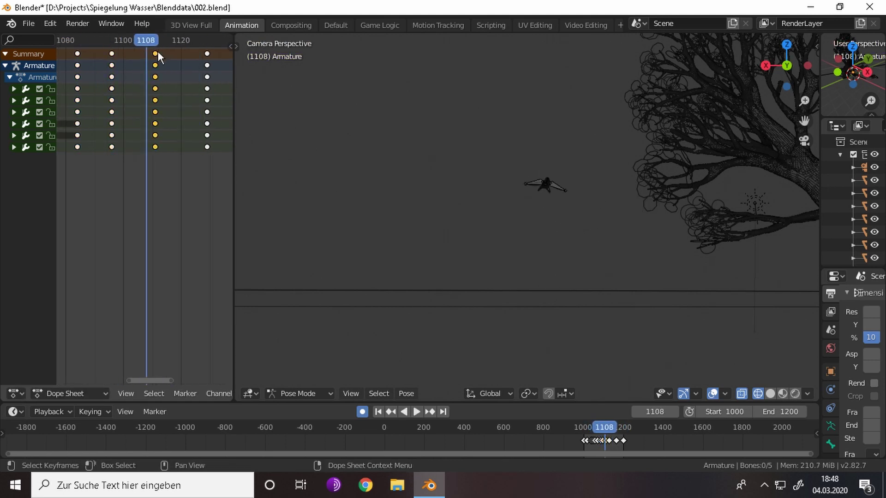
# - At frame 1111, raise all of the bird's bones along the Z axis
pyautogui.press('Up')
pyautogui.press('a')
pyautogui.press('g')
pyautogui.press('z')
pyautogui.click(552, 249)
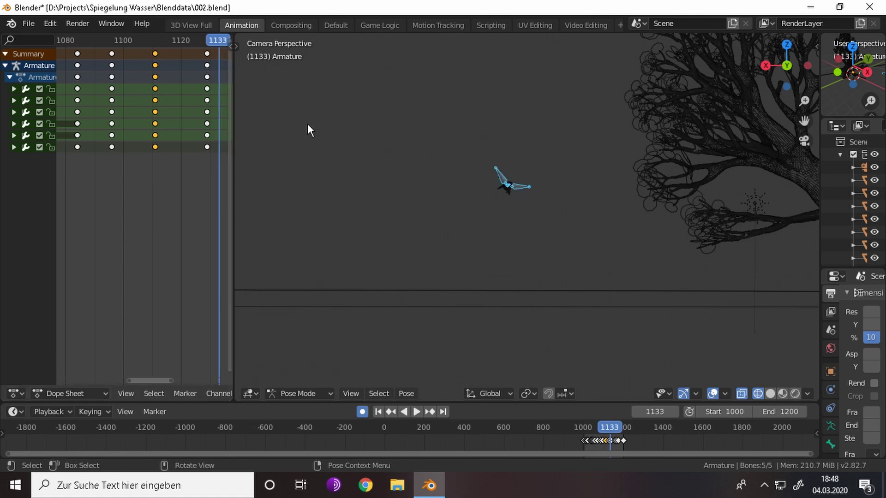
# - Move the keyframes at frame 1138 back to about frame 1135
pyautogui.press('space')
pyautogui.keyDown('ctrl'); pyautogui.hscroll(3, 217, 139); pyautogui.keyUp('ctrl')
pyautogui.click(198, 79)
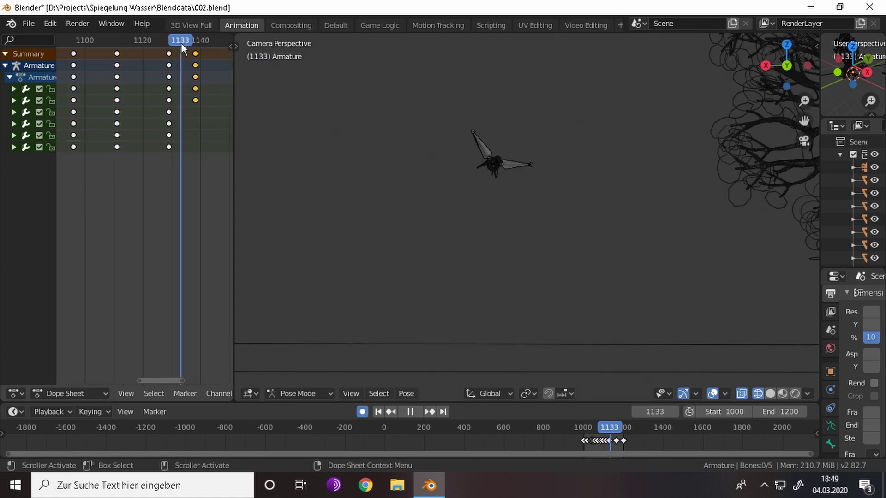
pyautogui.moveTo(197, 54); pyautogui.dragTo(187, 53)
# - Key all bones raised along Z at frame 1138 and play back the flap
pyautogui.press('a')
pyautogui.press('g')
pyautogui.press('z')
pyautogui.click(529, 240)
pyautogui.press('i')
pyautogui.press('space')
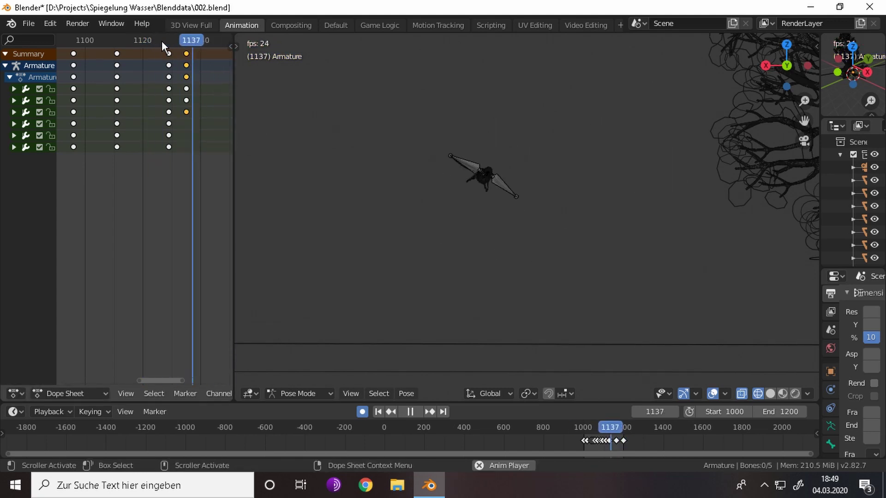
pyautogui.scroll(-2, 155, 42)
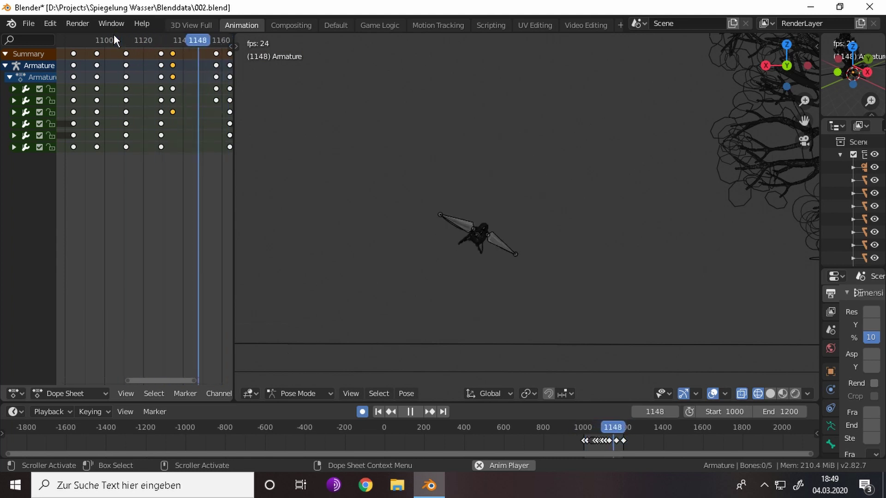
pyautogui.press('space')
# - Shift the selected keyframe column five frames left and replay from about frame 1116
pyautogui.moveTo(137, 40); pyautogui.dragTo(173, 41)
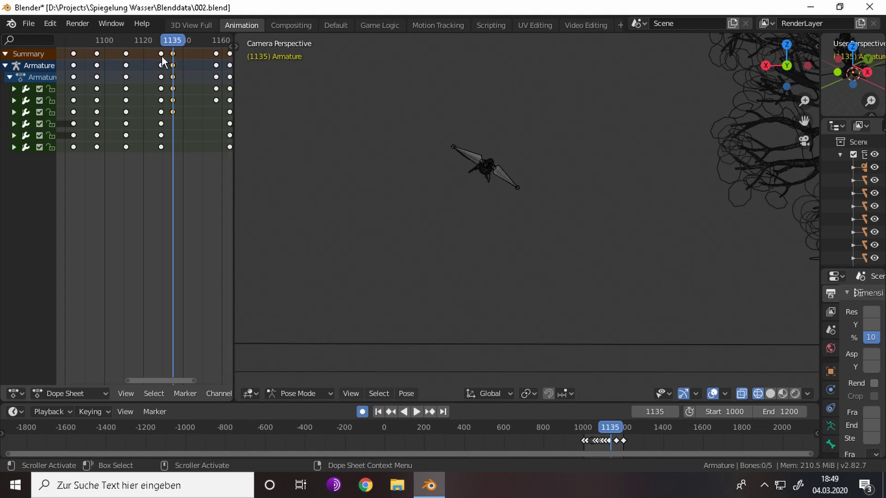
pyautogui.moveTo(176, 77); pyautogui.dragTo(166, 78)
pyautogui.click(166, 78)
pyautogui.click(138, 39)
pyautogui.press('space')
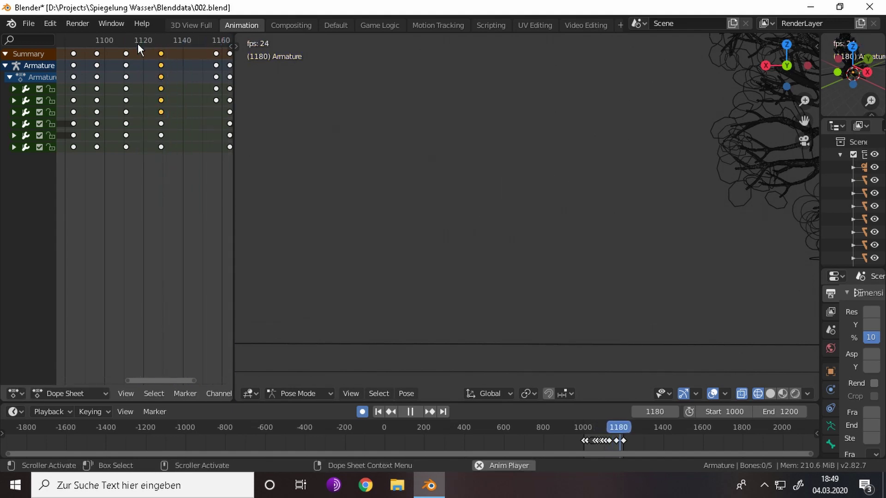
# - Check frames in the 1120s through 1130, then select the left wing bone at frame 1096
pyautogui.click(144, 43)
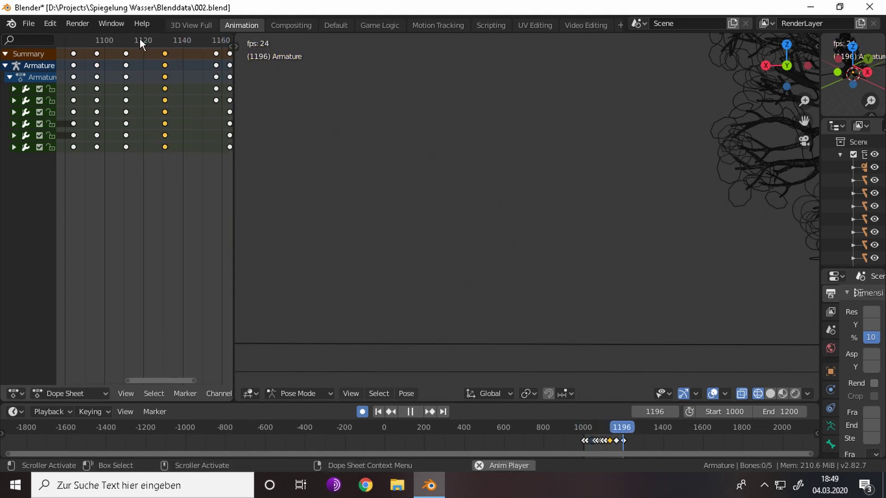
pyautogui.click(140, 37)
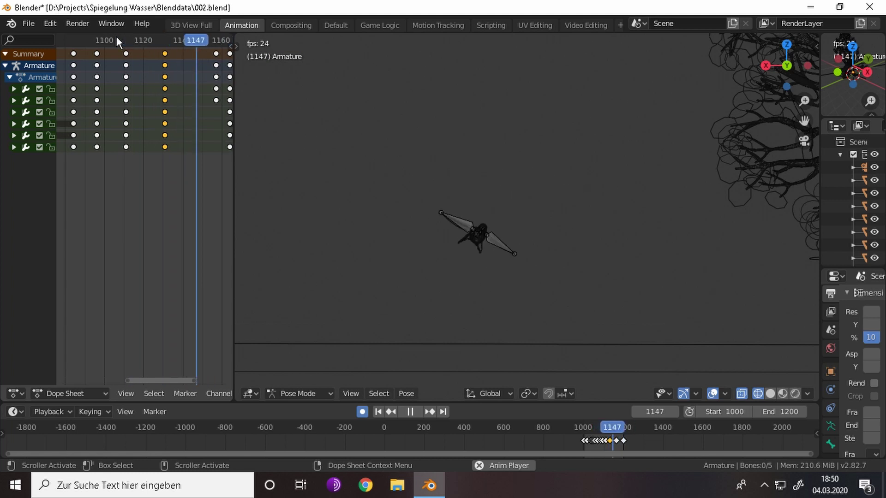
pyautogui.scroll(-3, 194, 69)
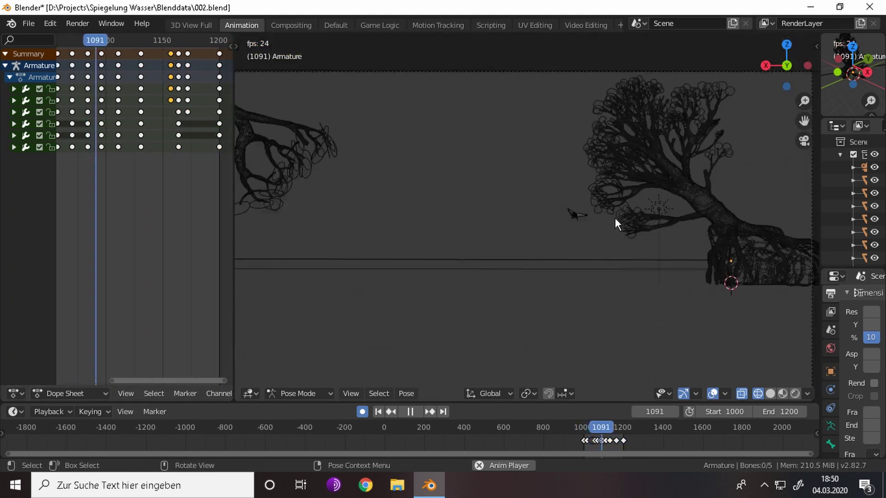
pyautogui.scroll(3, 126, 41)
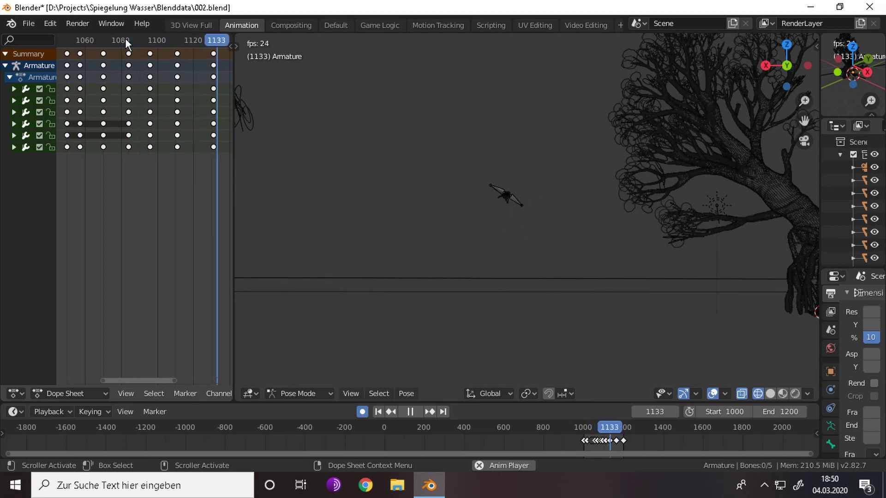
pyautogui.click(143, 42)
pyautogui.moveTo(143, 43); pyautogui.dragTo(151, 43)
pyautogui.click(600, 214)
# - Select the right wing bone, return to the camera view and stop playback at frame 1111
pyautogui.moveTo(704, 215)
pyautogui.mouseDown(button='middle')
pyautogui.moveTo(641, 243)
pyautogui.moveTo(647, 225)
pyautogui.mouseUp(button='middle')
pyautogui.click(655, 266)
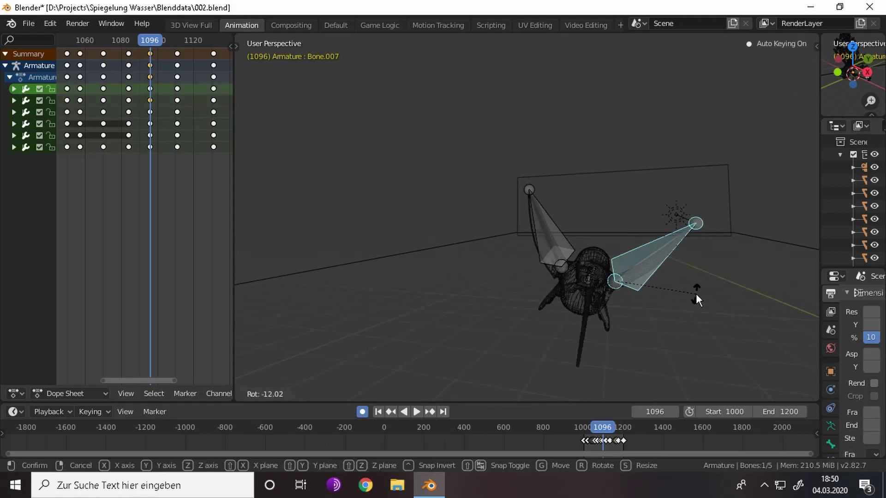
pyautogui.press('KP_0')
pyautogui.press('space')
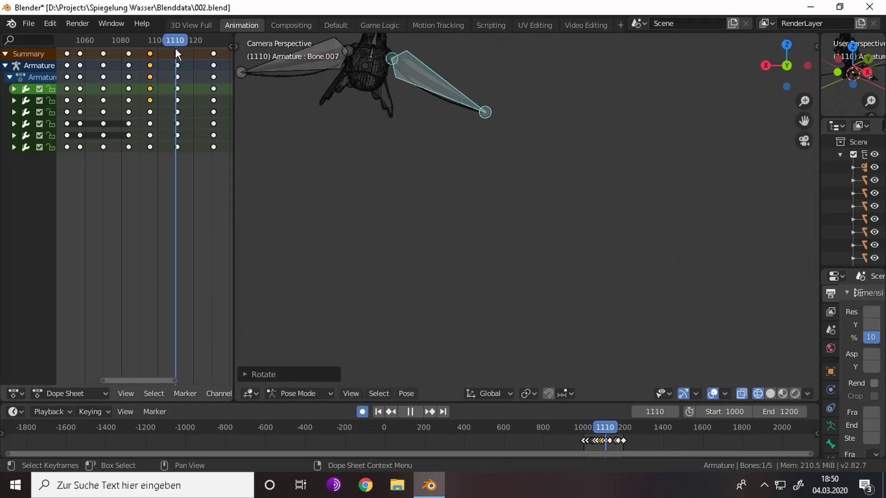
pyautogui.press('space')
# - Rotate the wing bones into a new angle and key the pose at frame 1111
pyautogui.press('a')
pyautogui.press('g')
pyautogui.click(520, 148)
pyautogui.press('r')
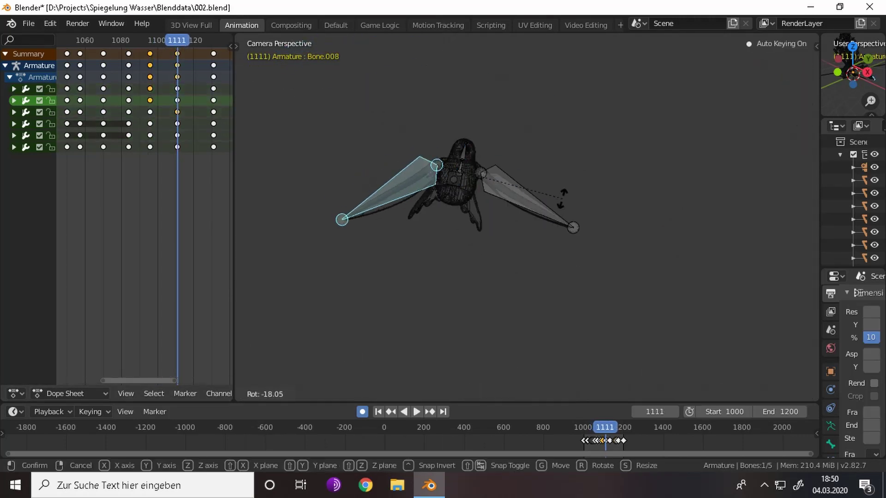
pyautogui.click(563, 198)
# - Play on to frame 1131 and key a new pose for all the bird's bones there
pyautogui.press('Down')
pyautogui.scroll(-3, 502, 198)
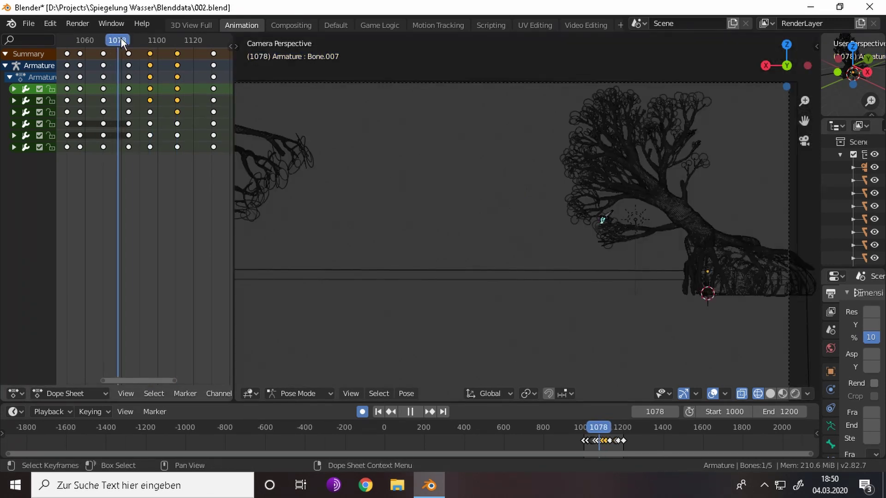
pyautogui.press('space')
pyautogui.press('a')
pyautogui.scroll(2, 563, 233)
pyautogui.press('g')
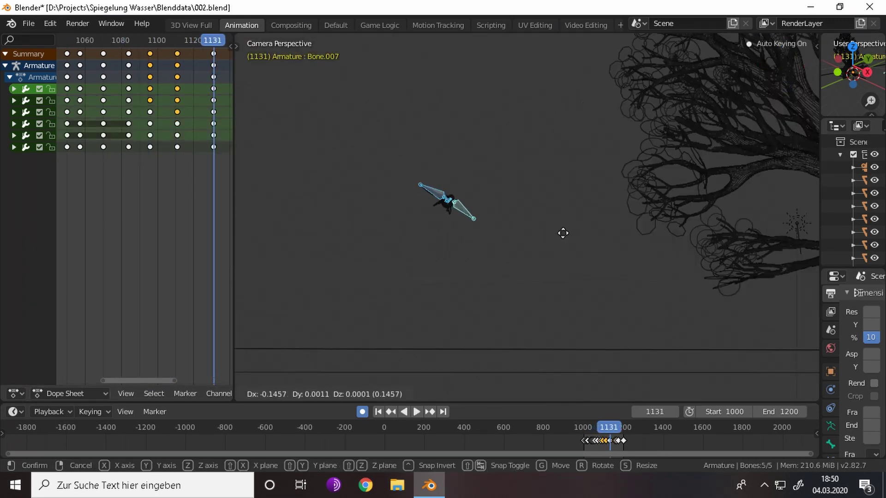
pyautogui.click(591, 229)
# - Replay the flap, jumping back through frames around 1065 to 1053 to review it
pyautogui.press('space')
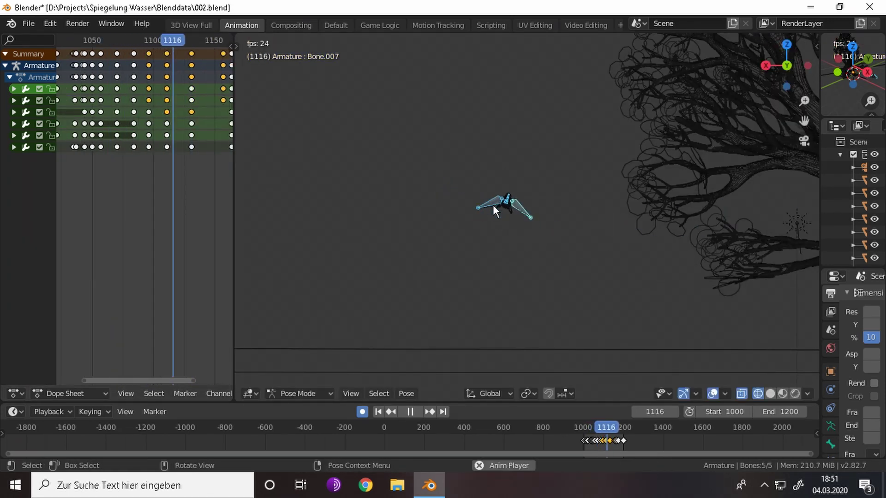
pyautogui.click(159, 40)
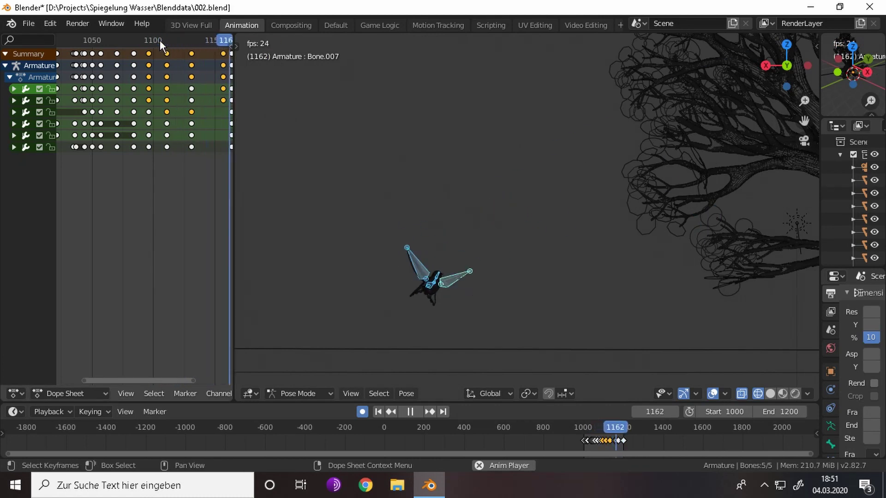
pyautogui.click(142, 37)
pyautogui.click(110, 36)
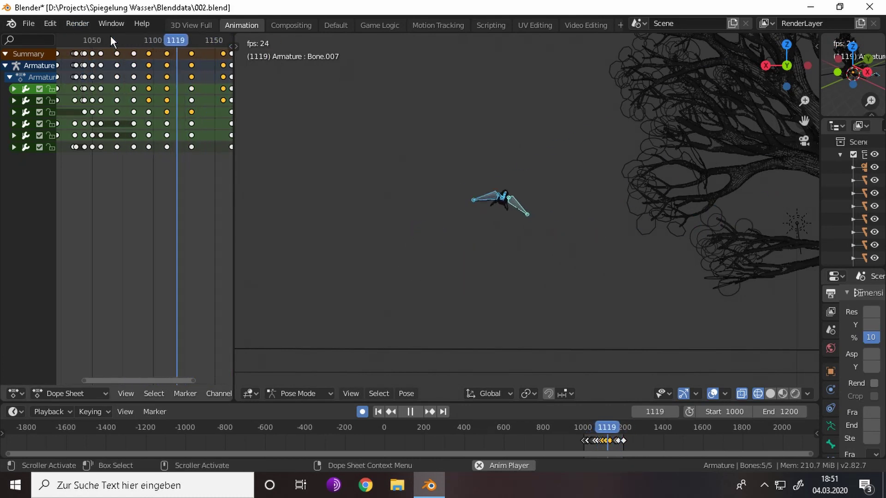
pyautogui.click(101, 35)
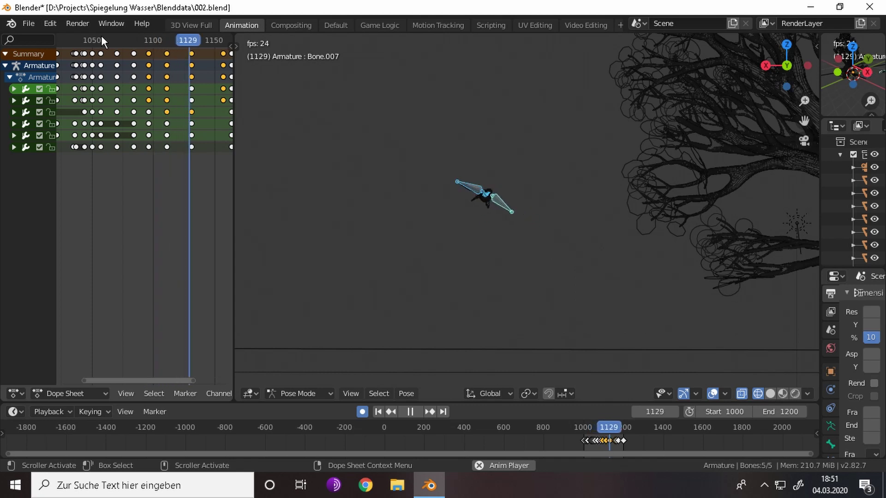
pyautogui.click(101, 35)
pyautogui.click(95, 41)
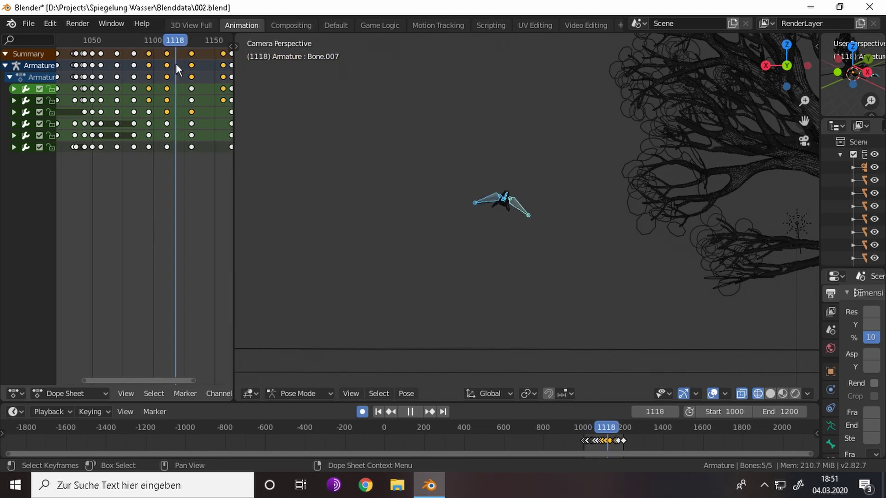
pyautogui.press('space')
# - Go to frame 1096, clear the selection and set the scene end frame to 1220
pyautogui.click(139, 38)
pyautogui.press('space')
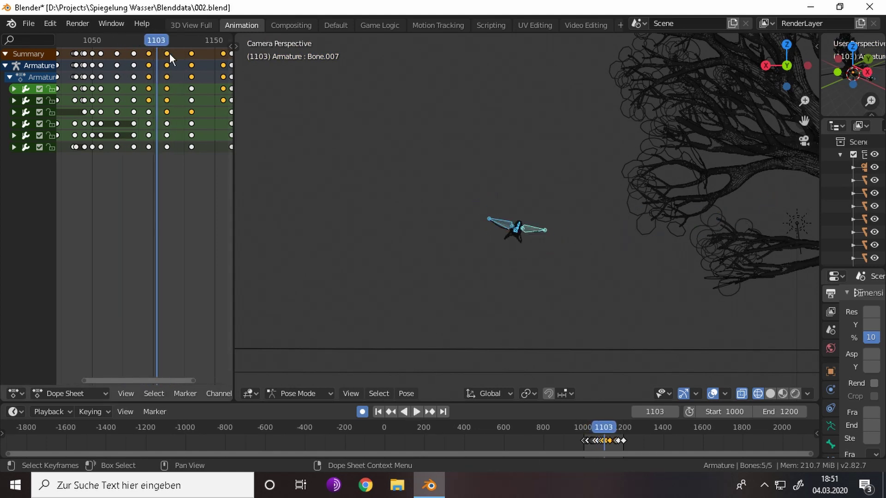
pyautogui.click(124, 40)
pyautogui.press('space')
pyautogui.click(165, 52)
pyautogui.scroll(-3, 169, 65)
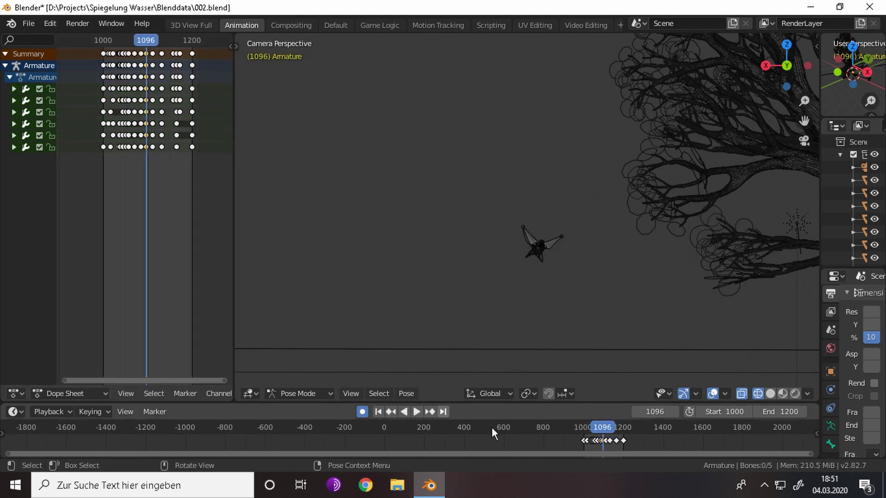
pyautogui.press('Return')
pyautogui.scroll(2, 184, 139)
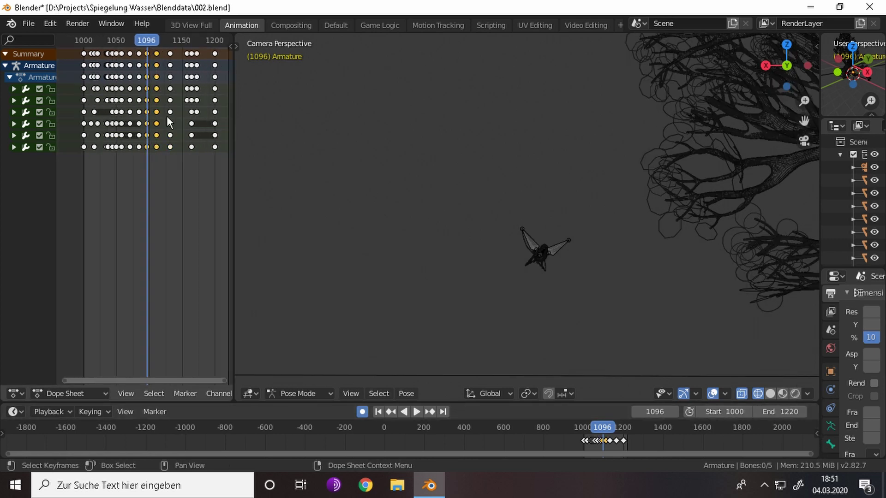
# - Box-select the keyframes from frame 1096 onward and shift them later in time
pyautogui.moveTo(186, 57); pyautogui.dragTo(166, 174)
pyautogui.press('Escape')
pyautogui.press('g')
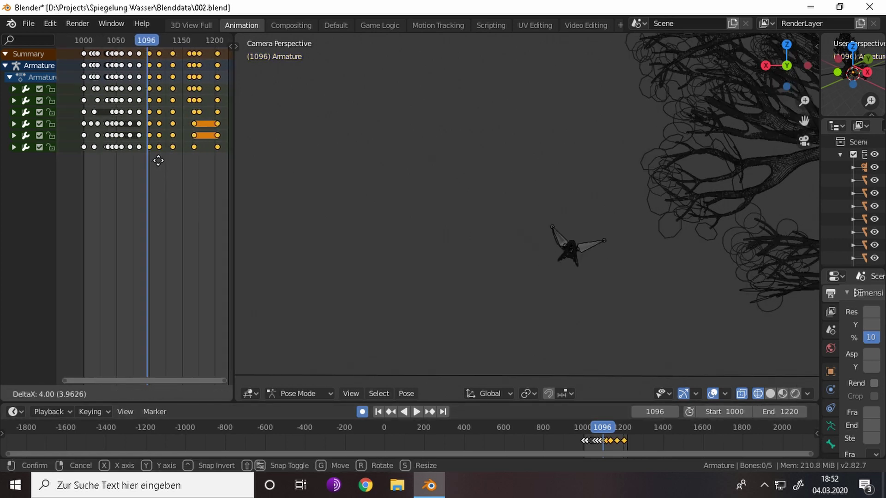
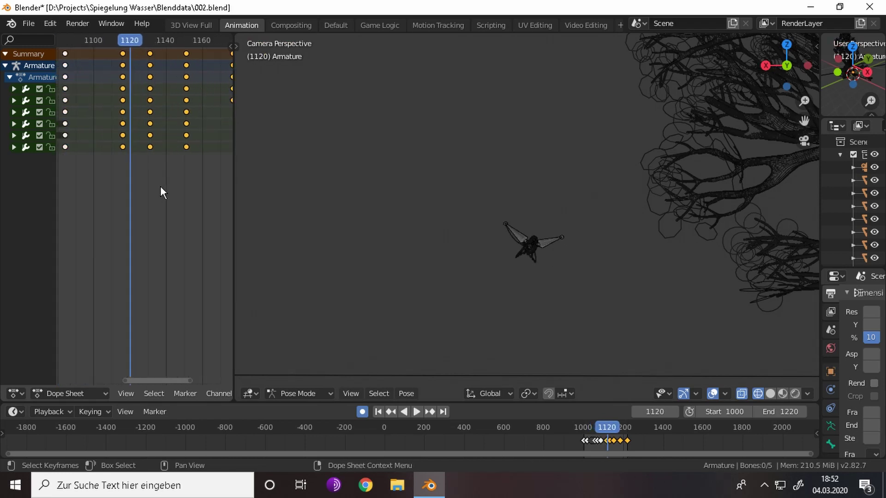
# - Shift the selected armature keyframes earlier and play the flight to check timing
pyautogui.press('g')
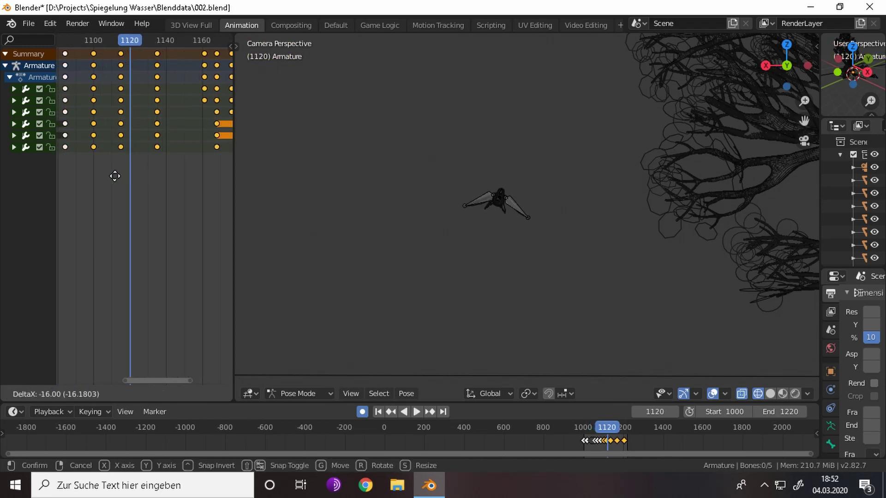
pyautogui.click(116, 176)
pyautogui.click(60, 40)
pyautogui.press('space')
# - Move the selected keyframes later, replay from an earlier frame, and fit all keys in view
pyautogui.press('space')
pyautogui.press('g')
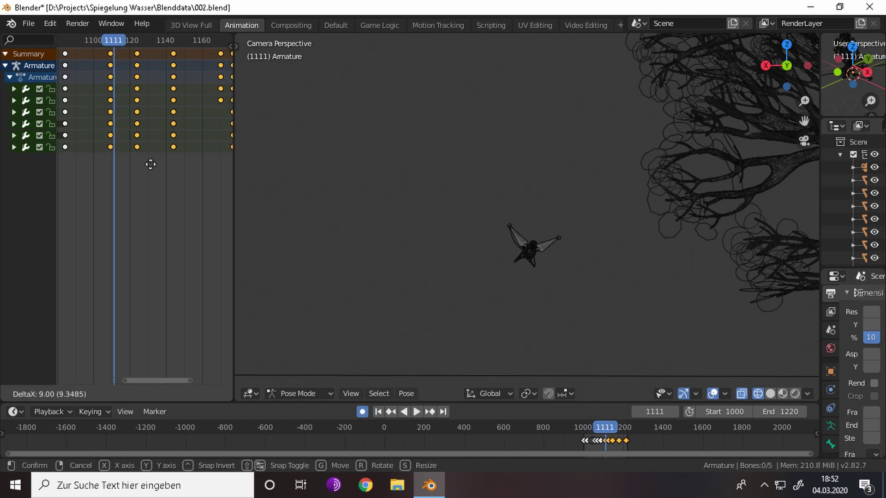
pyautogui.click(152, 165)
pyautogui.click(65, 42)
pyautogui.press('space')
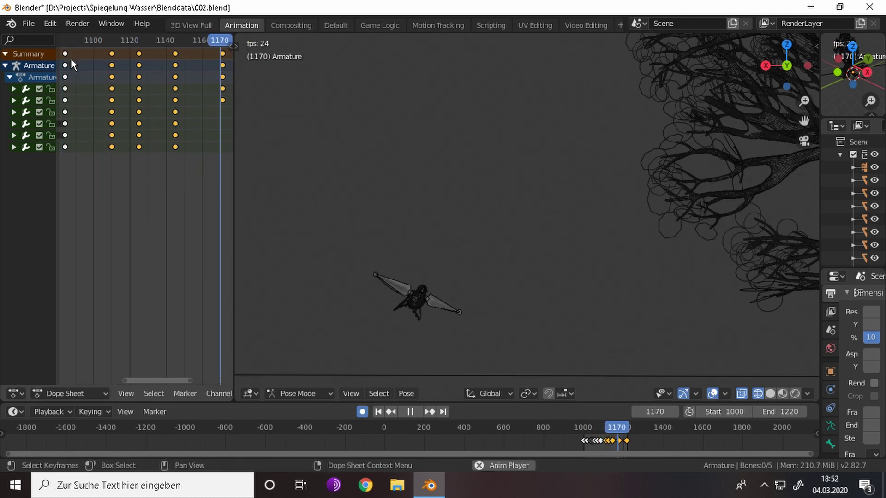
pyautogui.press('Home')
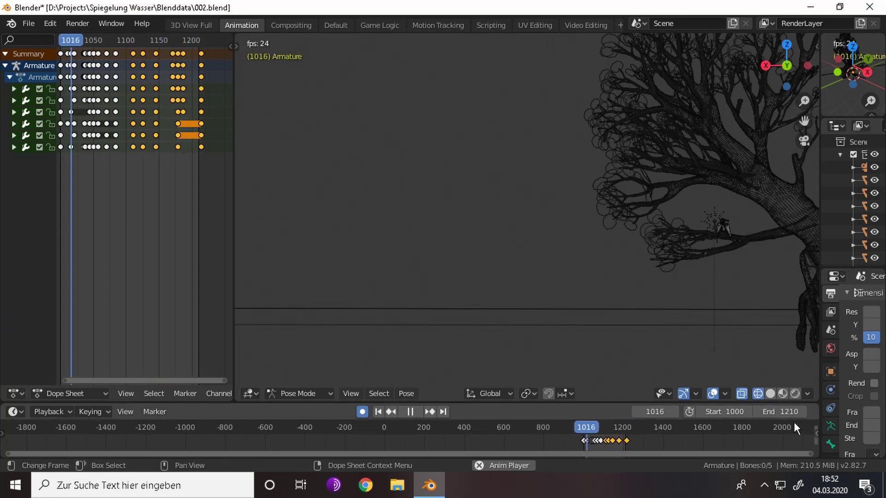
# - Set the scene end frame to 1215 and stop playback to inspect the pose
pyautogui.press('BackSpace')
pyautogui.write('5')
pyautogui.press('Return')
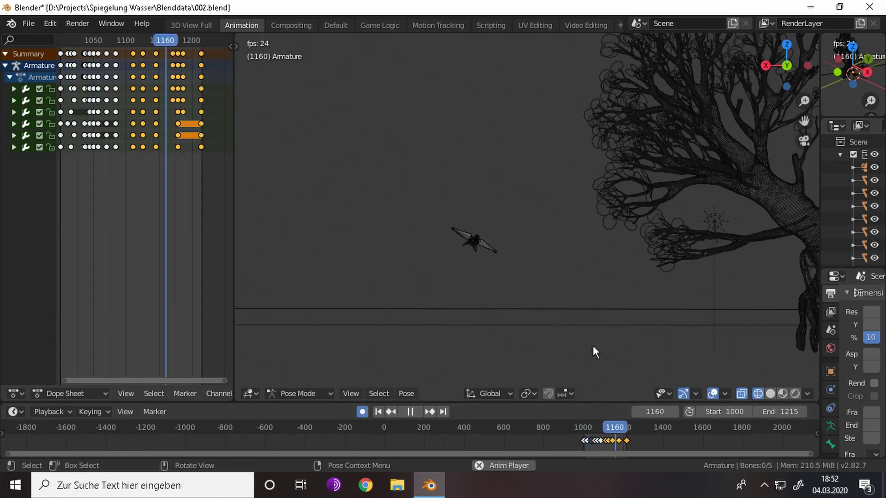
pyautogui.press('space')
pyautogui.scroll(3, 148, 70)
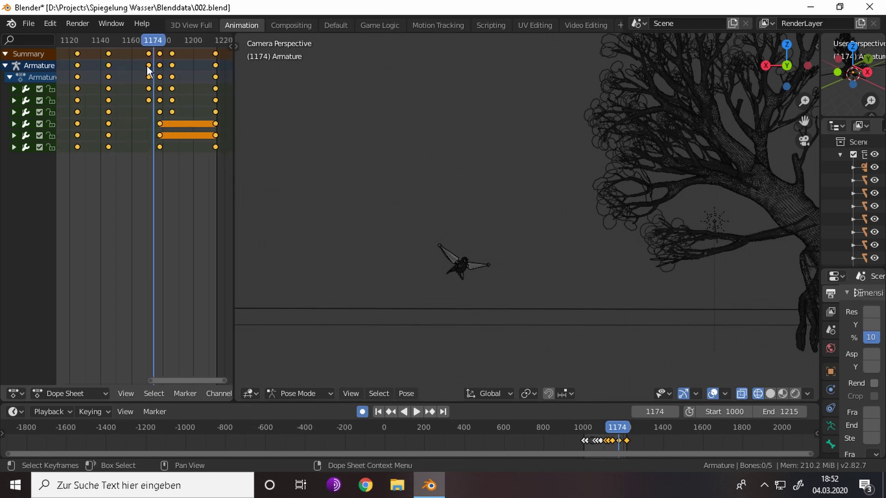
pyautogui.scroll(3, 167, 157)
# - Move the selected keyframes in time twice more to refine their timing
pyautogui.press('g')
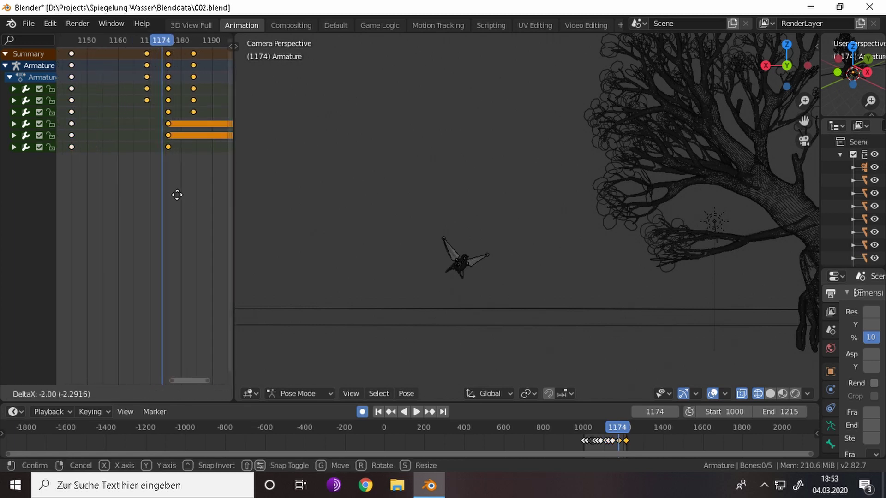
pyautogui.click(173, 198)
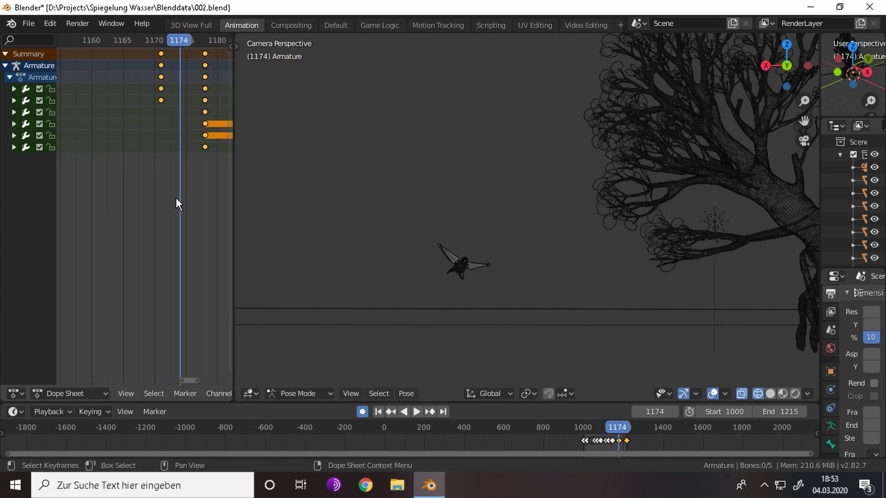
pyautogui.scroll(5, 174, 196)
pyautogui.press('g')
pyautogui.click(151, 203)
pyautogui.scroll(-5, 150, 203)
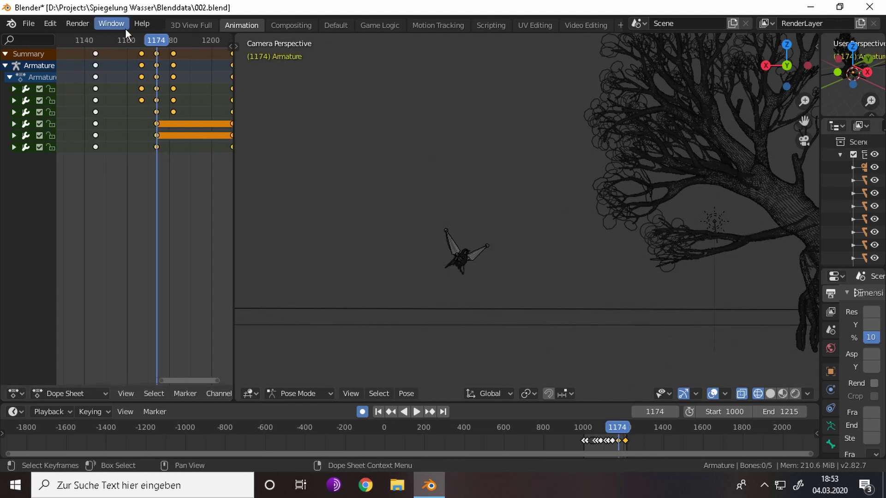
# - Replay the flight from about frame 1141, then return the playhead to frame 1094
pyautogui.click(70, 37)
pyautogui.press('space')
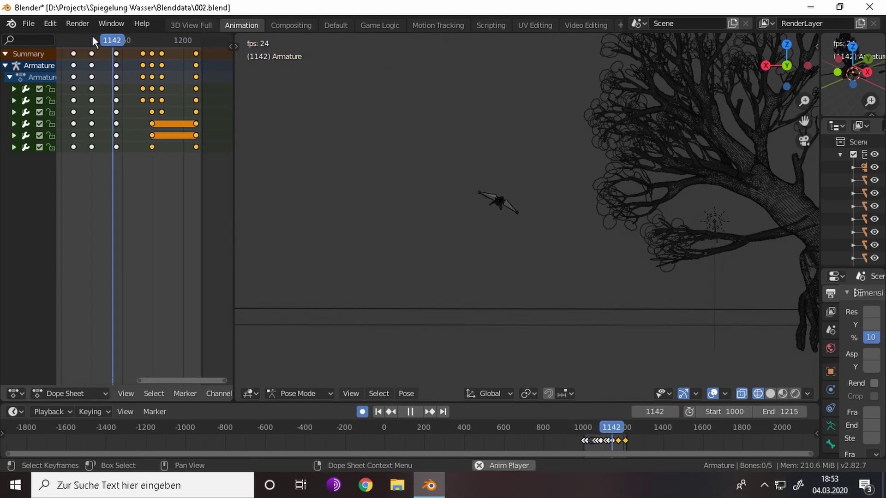
pyautogui.scroll(-3, 98, 55)
pyautogui.scroll(3, 185, 139)
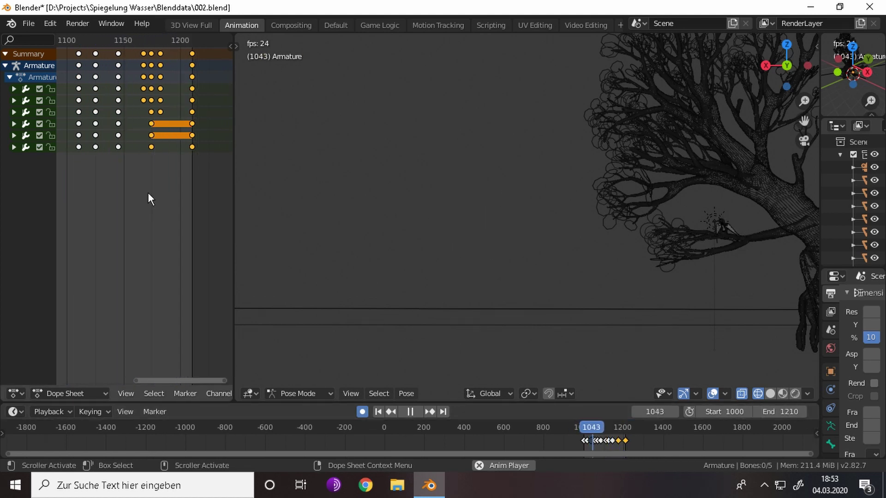
pyautogui.keyDown('ctrl'); pyautogui.scroll(3, 113, 192); pyautogui.keyUp('ctrl')
pyautogui.click(122, 39)
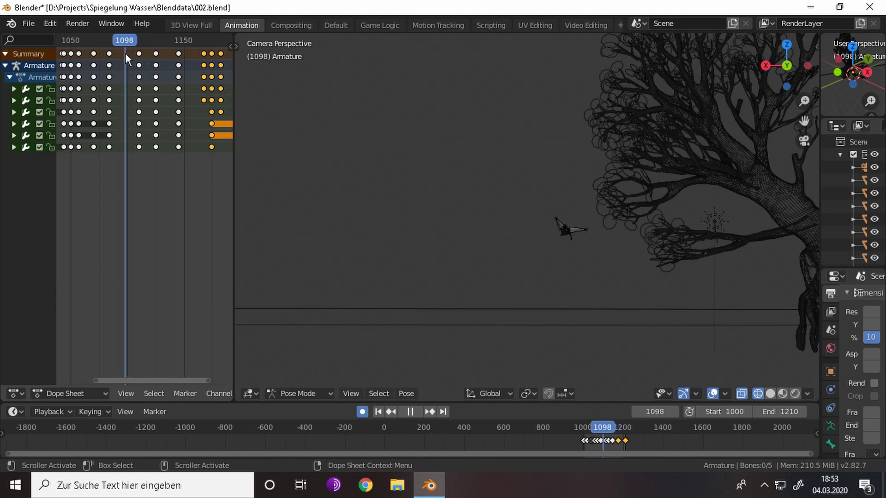
# - Shift the orange keyframes about 10 frames earlier, then later, checking poses near frame 1132
pyautogui.press('g')
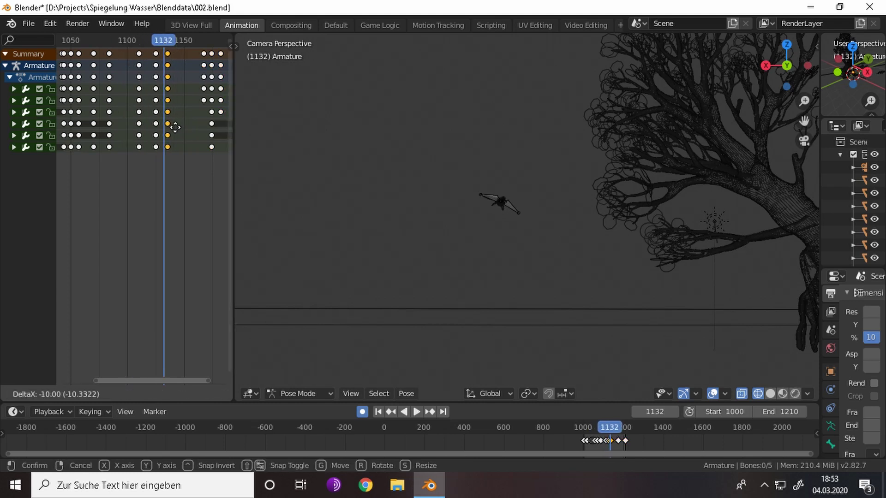
pyautogui.click(180, 132)
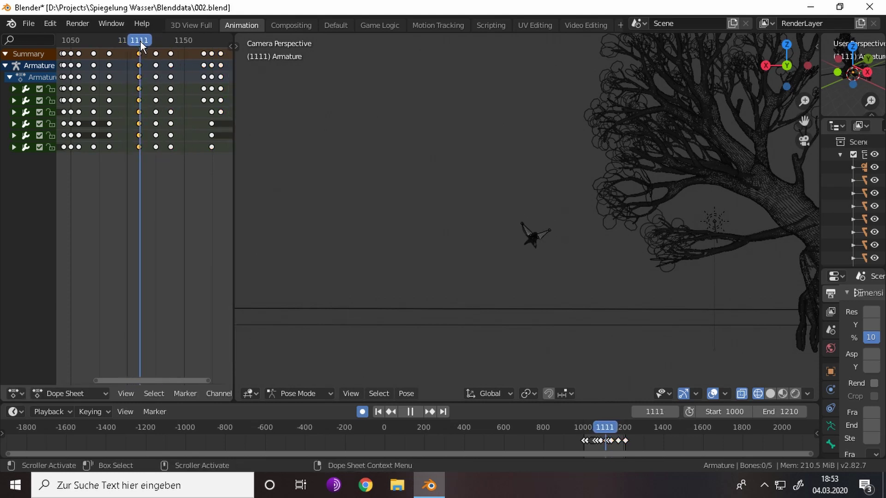
pyautogui.moveTo(147, 45); pyautogui.dragTo(159, 48)
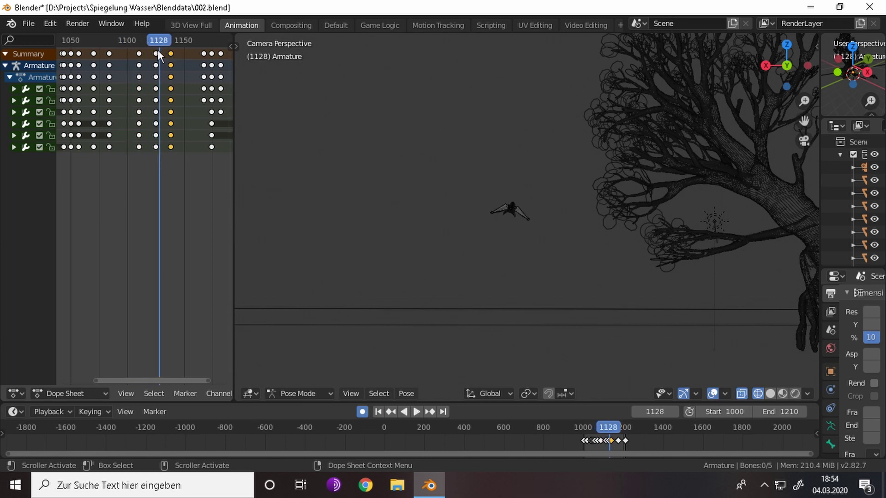
pyautogui.press('g')
pyautogui.click(183, 83)
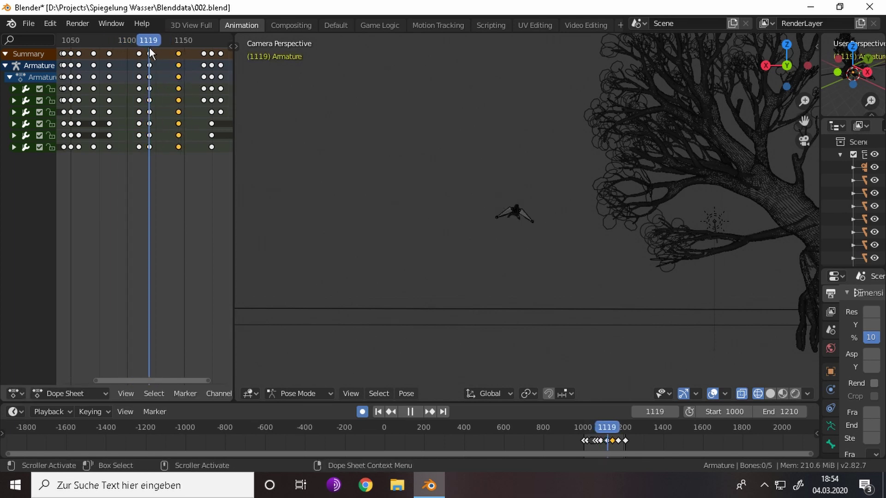
pyautogui.moveTo(218, 58); pyautogui.dragTo(196, 61)
pyautogui.press('Right')
# - At frame 1132, select all hummingbird bones and rotate them into a new keyed pose
pyautogui.press('a')
pyautogui.press('r')
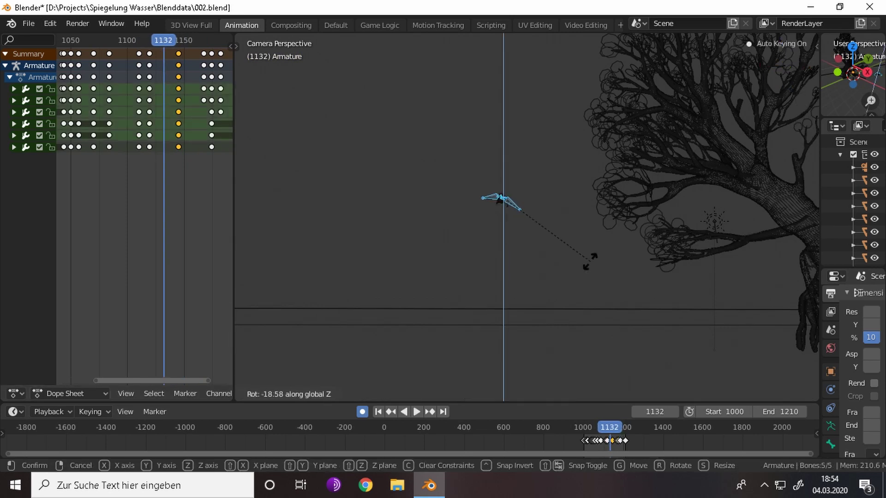
pyautogui.click(440, 272)
pyautogui.moveTo(518, 262)
pyautogui.mouseDown(button='middle')
pyautogui.moveTo(541, 267)
pyautogui.moveTo(549, 320)
pyautogui.mouseUp(button='middle')
pyautogui.press('KP_0')
pyautogui.press('r')
pyautogui.press('r')
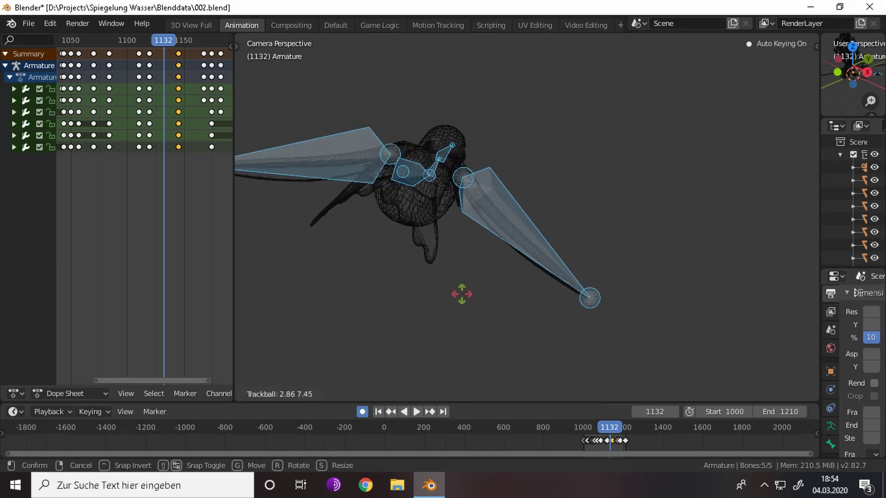
pyautogui.click(462, 286)
# - Scrub through frames 1101–1180 to review the new pose
pyautogui.scroll(-2, 134, 55)
pyautogui.moveTo(134, 41)
pyautogui.mouseDown()
pyautogui.moveTo(175, 40)
pyautogui.moveTo(147, 55)
pyautogui.mouseUp()
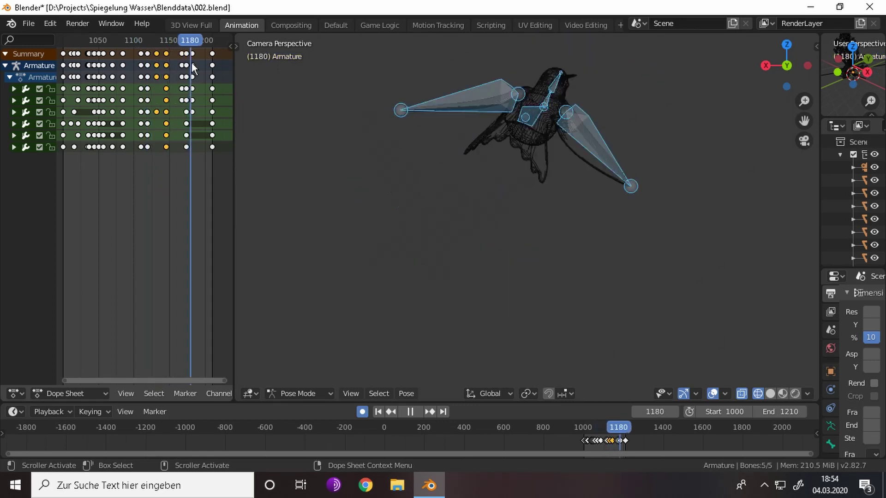
pyautogui.moveTo(147, 55)
pyautogui.mouseDown()
pyautogui.moveTo(149, 67)
pyautogui.moveTo(166, 70)
pyautogui.moveTo(141, 70)
pyautogui.mouseUp()
pyautogui.moveTo(536, 146)
pyautogui.mouseDown(button='middle')
pyautogui.moveTo(541, 265)
pyautogui.moveTo(597, 395)
pyautogui.mouseUp(button='middle')
pyautogui.scroll(3, 139, 208)
# - Rotate the bones around Z at the 1110 and 1119 keyframes
pyautogui.press('Up')
pyautogui.press('r')
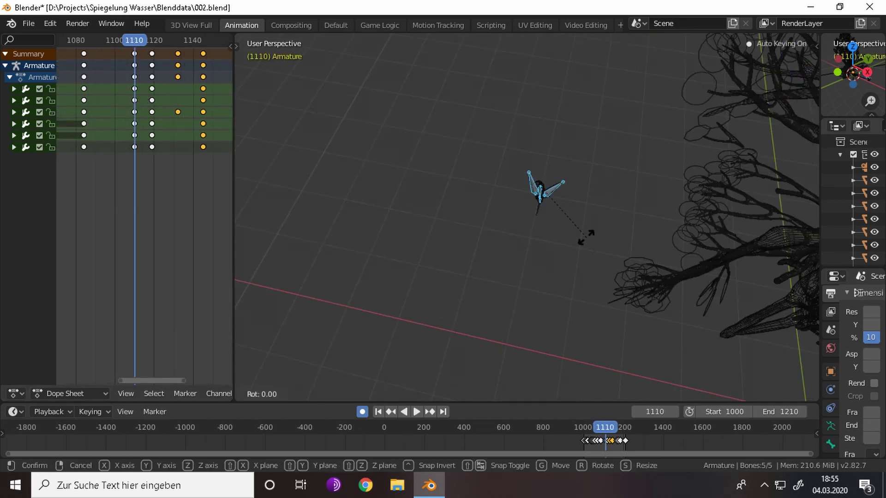
pyautogui.press('z')
pyautogui.click(554, 294)
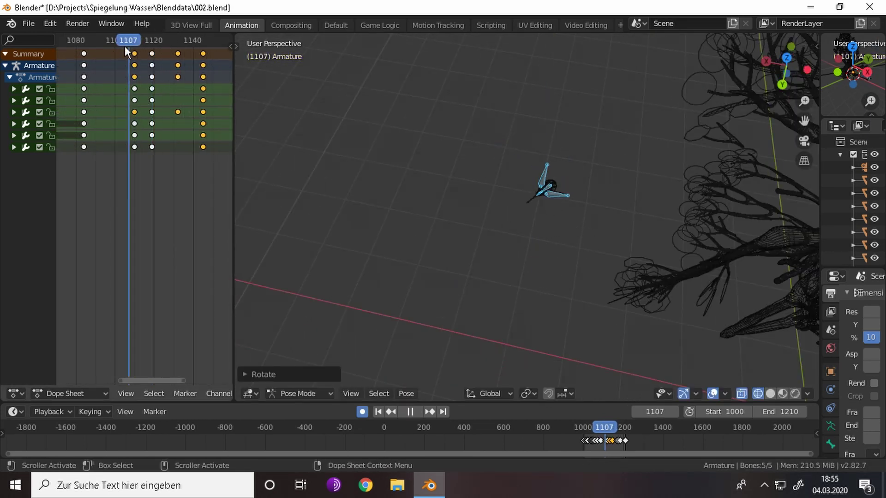
pyautogui.press('Up')
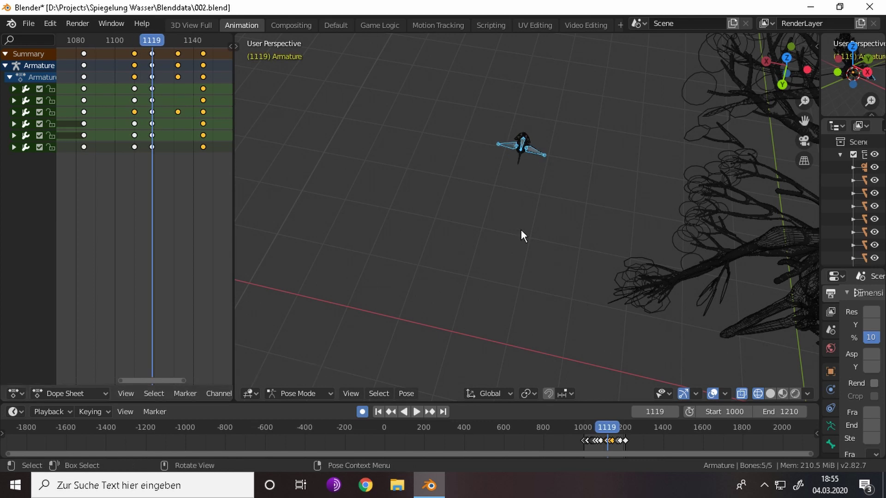
pyautogui.press('r')
pyautogui.press('z')
pyautogui.click(551, 121)
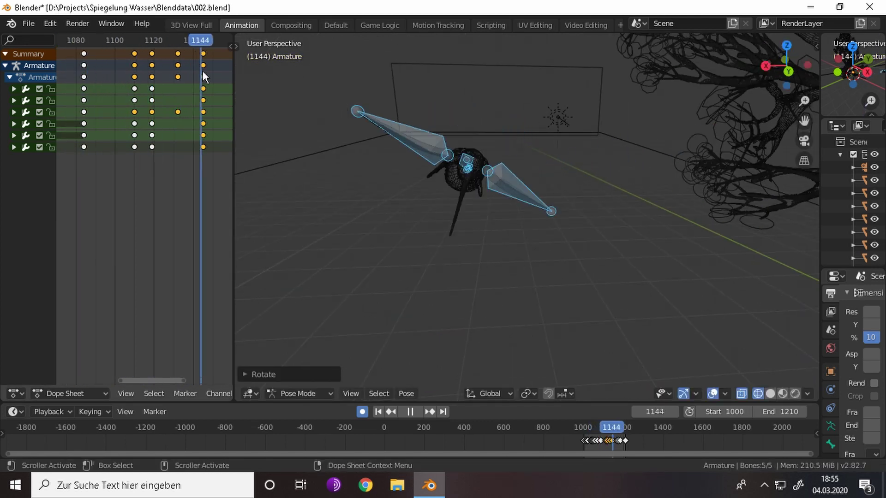
# - Replay the revised flight from an earlier frame in the camera view
pyautogui.press('space')
pyautogui.scroll(-3, 164, 89)
pyautogui.press('KP_0')
pyautogui.scroll(-2, 143, 149)
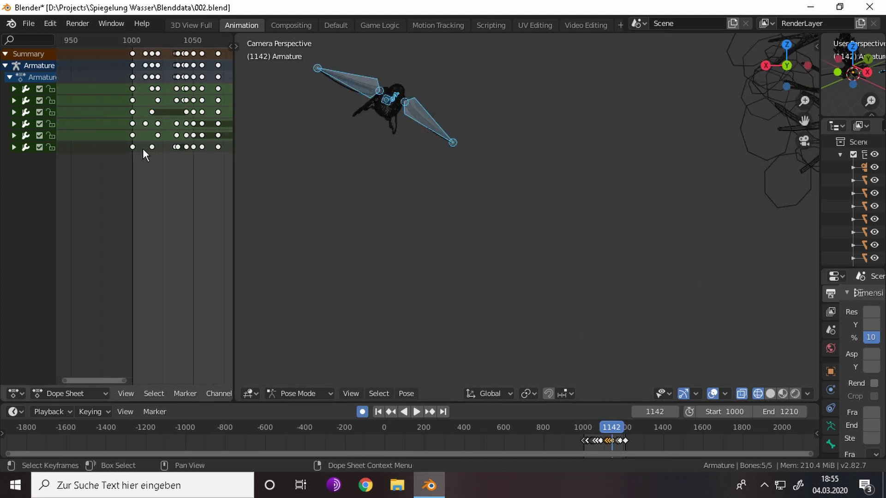
pyautogui.click(138, 37)
pyautogui.press('space')
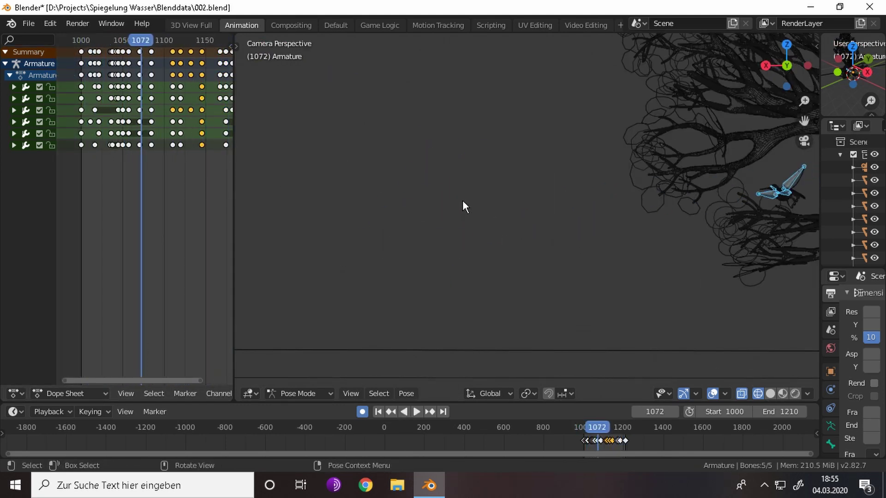
# - Frame the view on the bird and rotate the head bone Bone.005
pyautogui.click(617, 208)
pyautogui.press('space')
pyautogui.press('KP_0')
pyautogui.press('KP_Decimal')
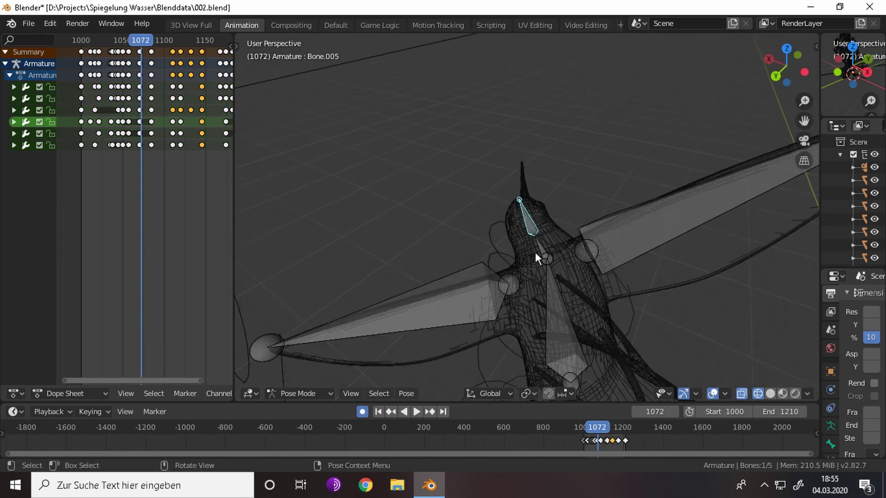
pyautogui.click(538, 251)
pyautogui.press('r')
pyautogui.press('r')
pyautogui.click(642, 248)
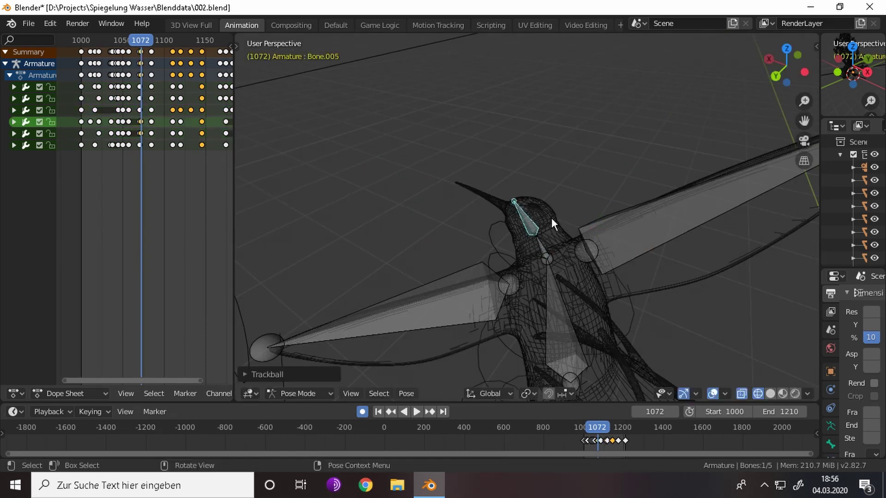
pyautogui.scroll(2, 135, 38)
# - At frame 1084, rotate the body bone Bone.004 and the head bone Bone.005
pyautogui.press('space')
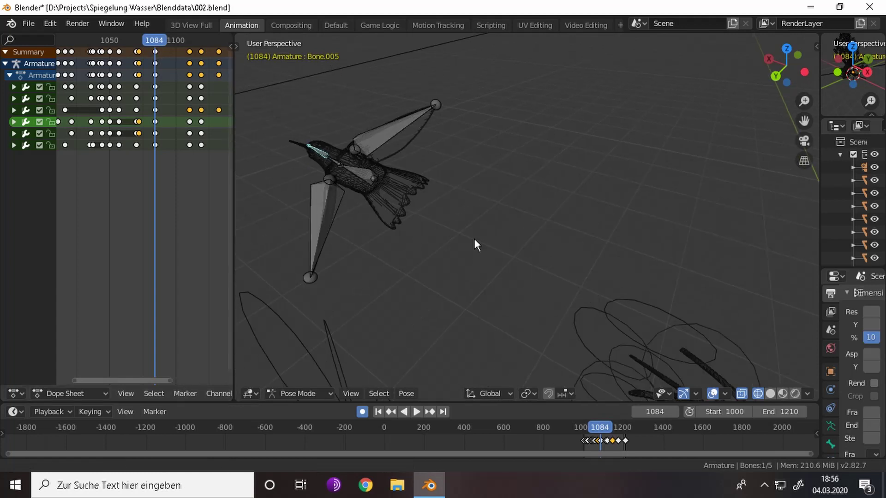
pyautogui.press('space')
pyautogui.click(315, 148)
pyautogui.press('r')
pyautogui.press('r')
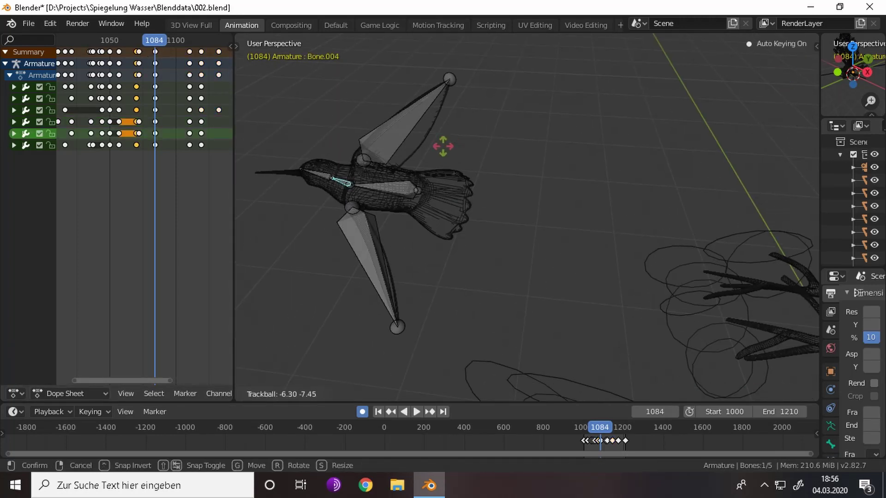
pyautogui.press('Return')
pyautogui.moveTo(424, 189)
pyautogui.mouseDown(button='middle')
pyautogui.moveTo(521, 171)
pyautogui.moveTo(540, 152)
pyautogui.mouseUp(button='middle')
pyautogui.press('r')
pyautogui.press('r')
pyautogui.click(541, 149)
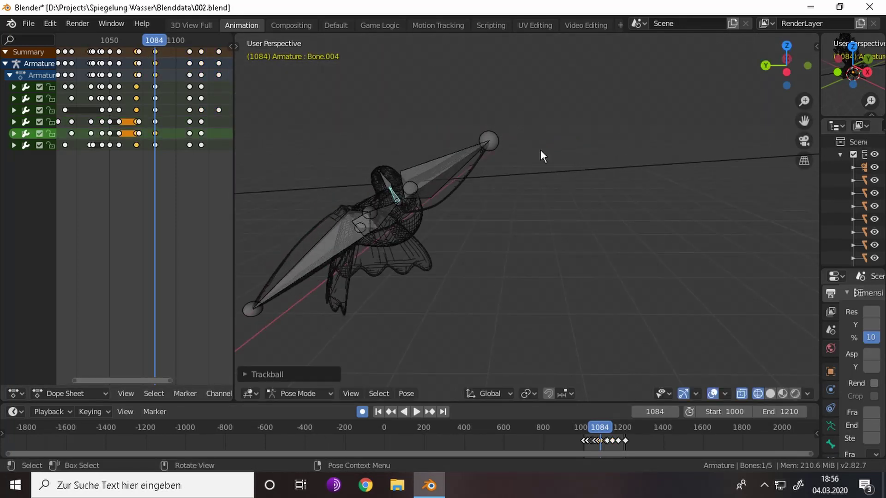
pyautogui.click(382, 180)
pyautogui.press('r')
pyautogui.press('r')
pyautogui.click(314, 121)
# - At frame 1110, rotate wing bone Bone.004 into a new wing pose
pyautogui.moveTo(162, 41); pyautogui.dragTo(189, 41)
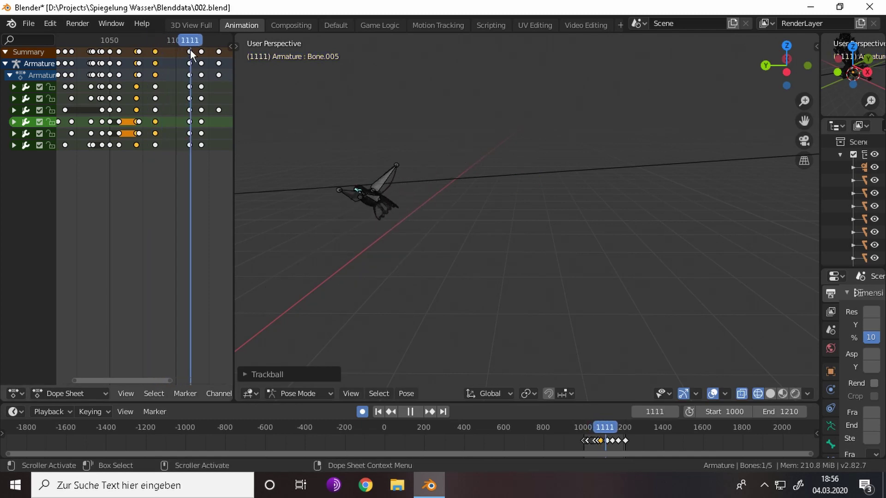
pyautogui.scroll(5, 572, 165)
pyautogui.moveTo(572, 166)
pyautogui.mouseDown(button='middle')
pyautogui.moveTo(556, 262)
pyautogui.moveTo(583, 234)
pyautogui.mouseUp(button='middle')
pyautogui.click(583, 235)
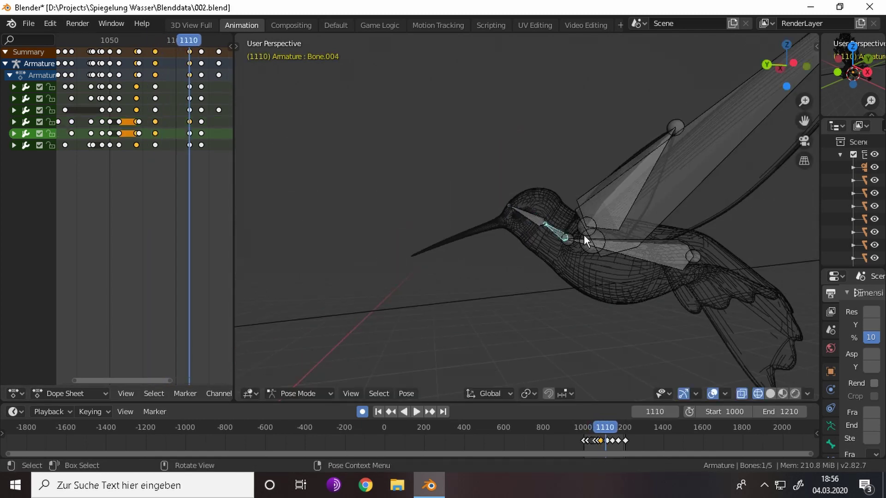
pyautogui.press('r')
pyautogui.press('r')
pyautogui.press('Return')
# - Play the animation to review the motion, then stop playback and deselect
pyautogui.press('space')
pyautogui.scroll(-5, 599, 185)
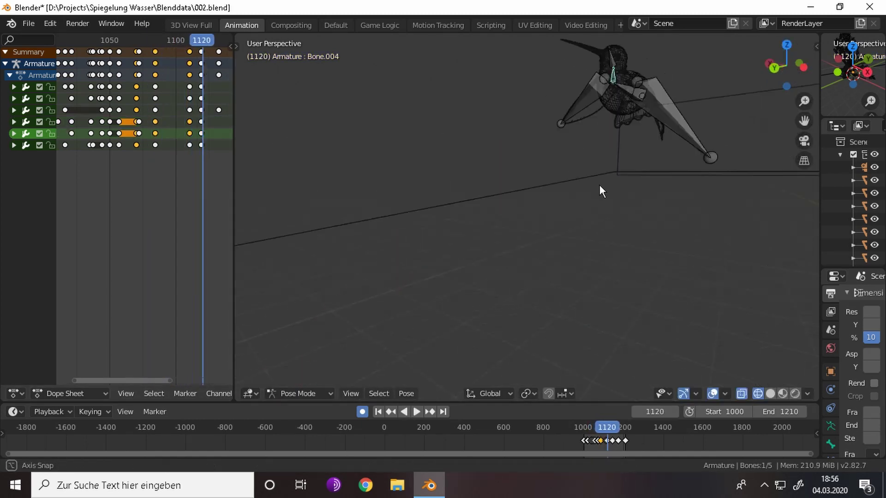
pyautogui.moveTo(599, 185); pyautogui.dragTo(538, 176, button='middle')
pyautogui.click(191, 40)
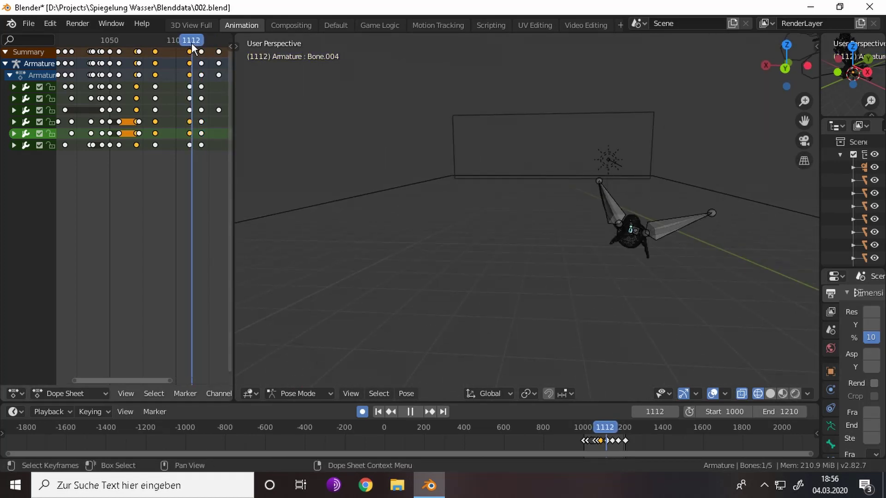
pyautogui.click(222, 129)
pyautogui.press('Escape')
# - Reposition the whole armature at its 1119 keyframe and replay the animation
pyautogui.press('Up')
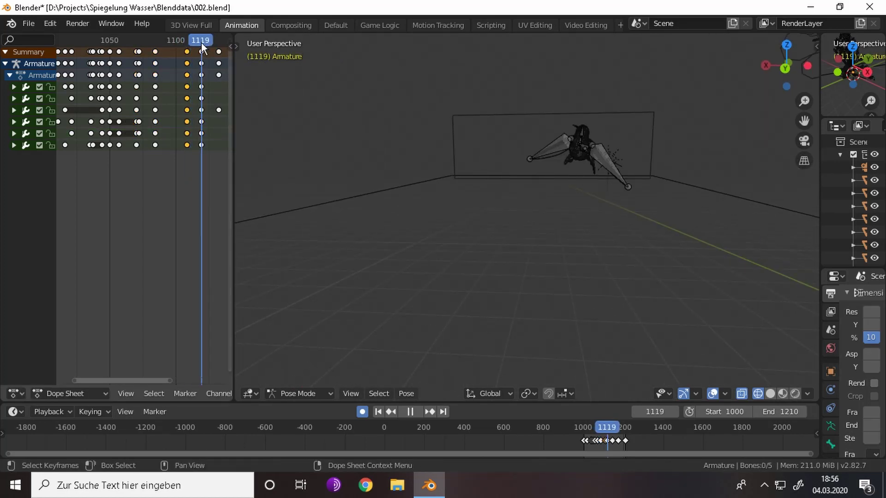
pyautogui.press('a')
pyautogui.press('g')
pyautogui.click(623, 213)
pyautogui.press('space')
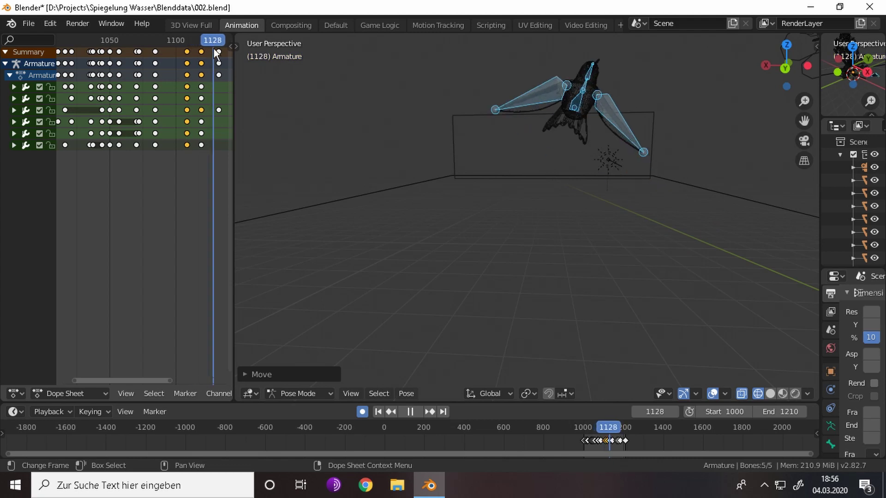
# - Rotate the hummingbird's bones into a new pose at frame 1108
pyautogui.press('space')
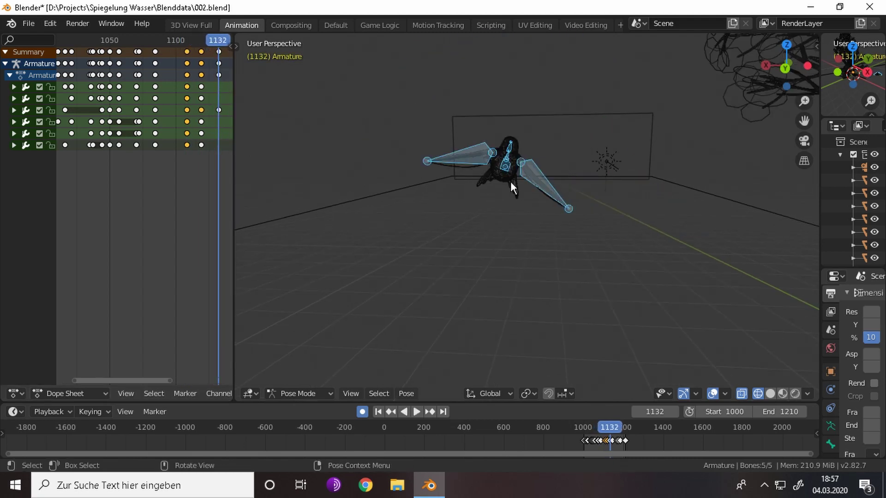
pyautogui.moveTo(184, 39); pyautogui.dragTo(186, 41)
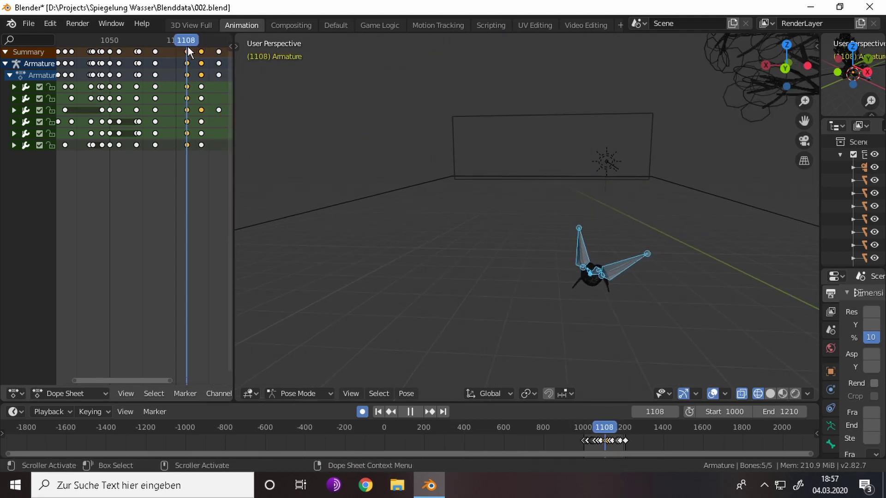
pyautogui.moveTo(369, 185); pyautogui.dragTo(471, 184, button='middle')
pyautogui.press('r')
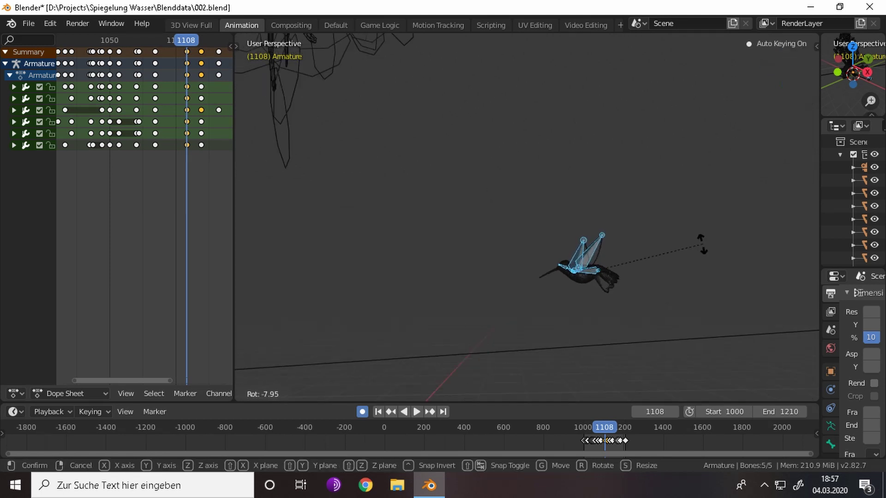
pyautogui.click(700, 244)
pyautogui.press('space')
pyautogui.press('space')
# - Rotate the bones twice at frame 1119 and replay to review the wings
pyautogui.press('r')
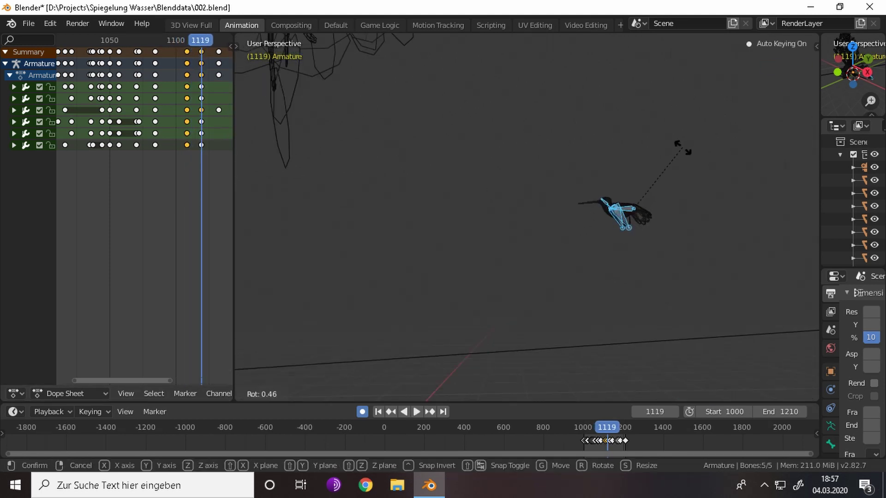
pyautogui.click(688, 154)
pyautogui.press('r')
pyautogui.click(642, 175)
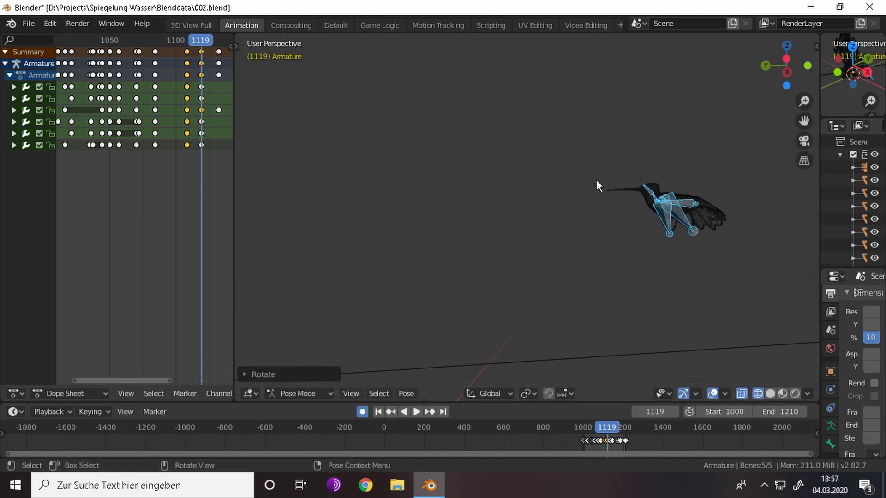
pyautogui.moveTo(596, 179)
pyautogui.mouseDown(button='middle')
pyautogui.moveTo(531, 184)
pyautogui.moveTo(644, 178)
pyautogui.moveTo(643, 158)
pyautogui.mouseUp(button='middle')
pyautogui.press('space')
pyautogui.press('Escape')
# - Move the bird's bones to a new position at frame 1119
pyautogui.moveTo(188, 38); pyautogui.dragTo(201, 40)
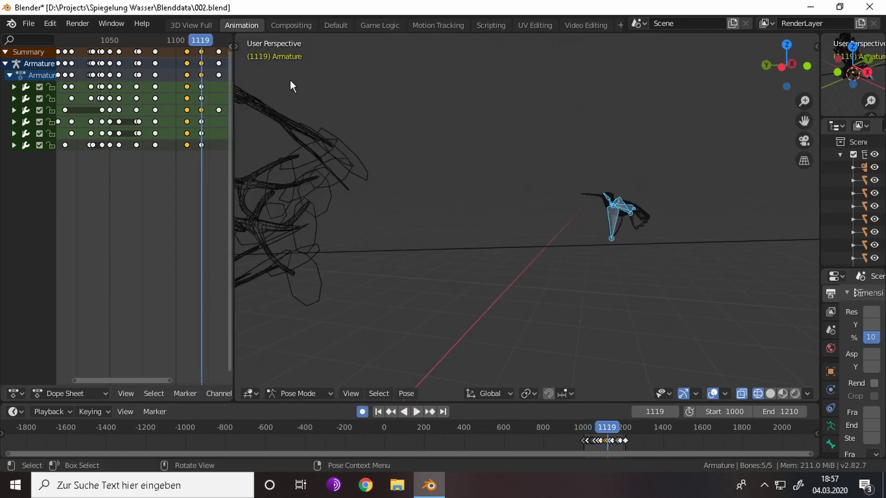
pyautogui.press('g')
pyautogui.click(625, 246)
pyautogui.press('space')
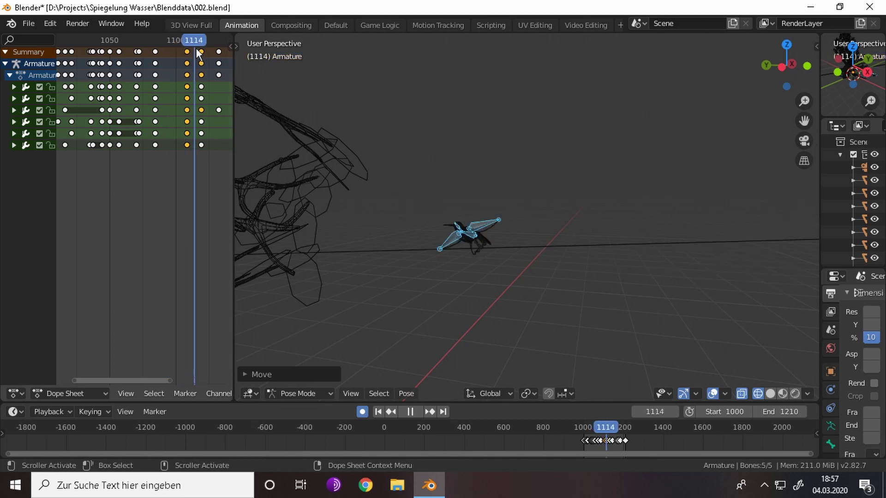
pyautogui.press('space')
# - Move the bones at frame 1132 and check the result through the scene camera
pyautogui.moveTo(576, 207); pyautogui.dragTo(644, 217, button='middle')
pyautogui.press('g')
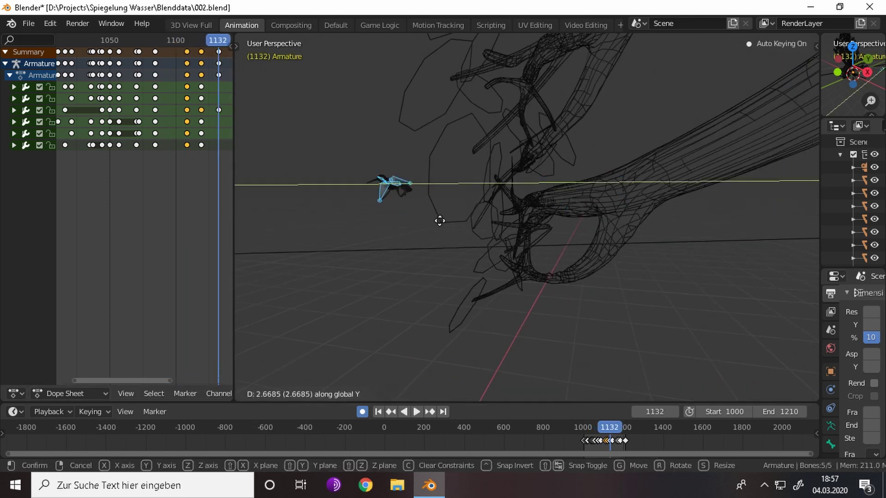
pyautogui.click(439, 219)
pyautogui.moveTo(439, 220); pyautogui.dragTo(351, 185, button='middle')
pyautogui.press('space')
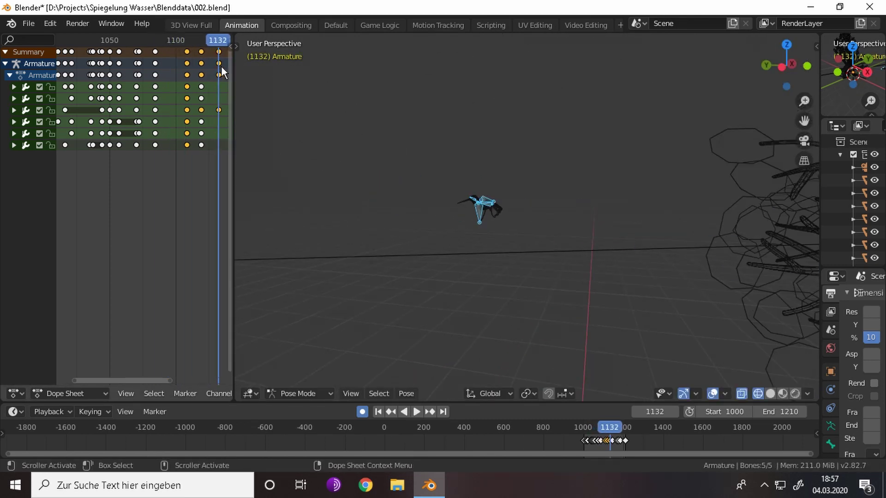
pyautogui.press('KP_0')
pyautogui.scroll(3, 168, 187)
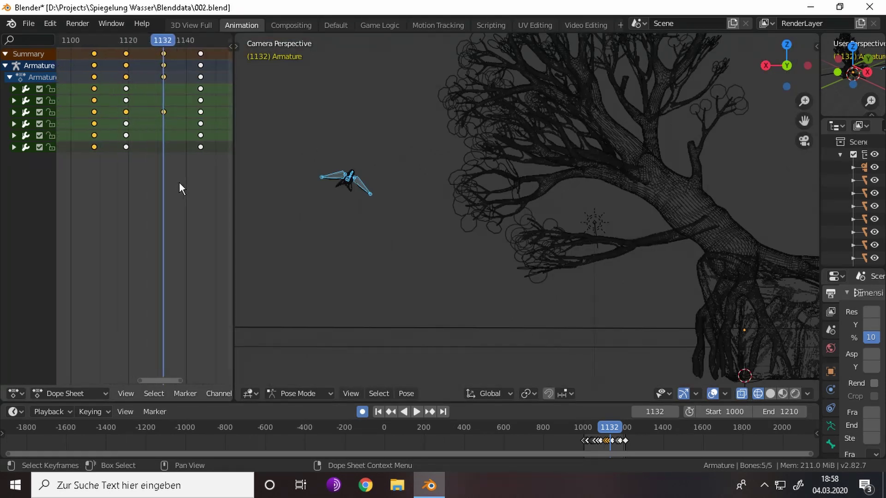
pyautogui.press('space')
# - Select all bones and move the bird to a new position at frame 1174
pyautogui.press('space')
pyautogui.click(150, 109)
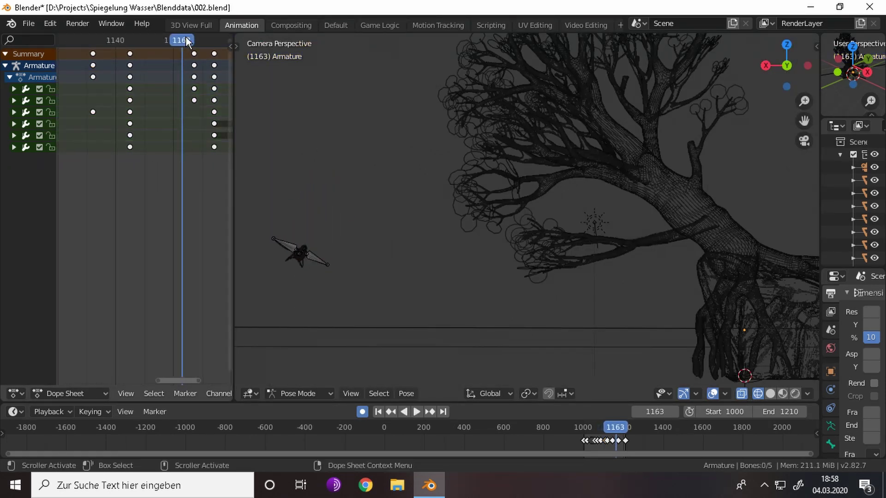
pyautogui.press('space')
pyautogui.press('a')
pyautogui.press('g')
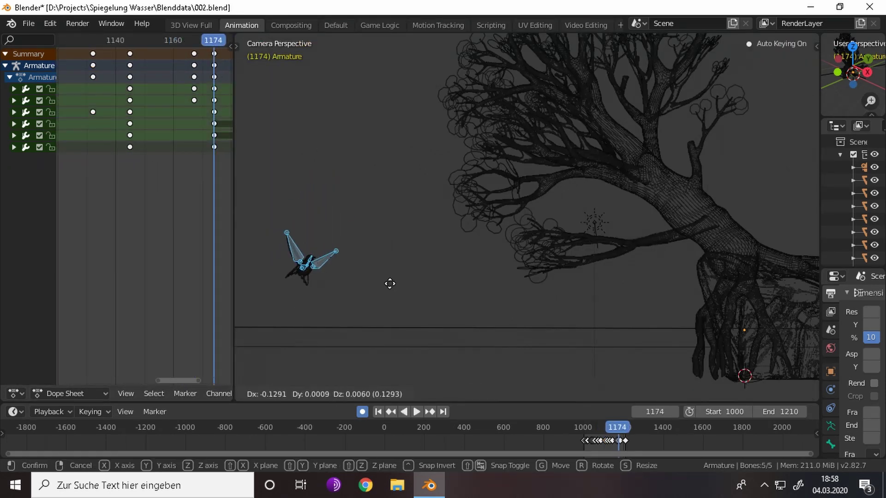
pyautogui.click(396, 283)
pyautogui.scroll(-2, 219, 208)
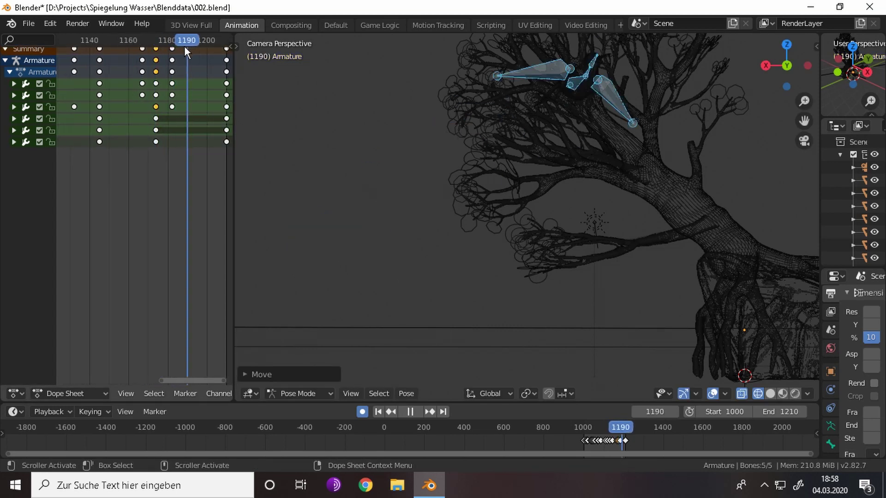
pyautogui.moveTo(131, 40); pyautogui.dragTo(171, 43)
# - Replay the flight from earlier frames around 1126–1141 to review the timing
pyautogui.click(172, 49)
pyautogui.press('space')
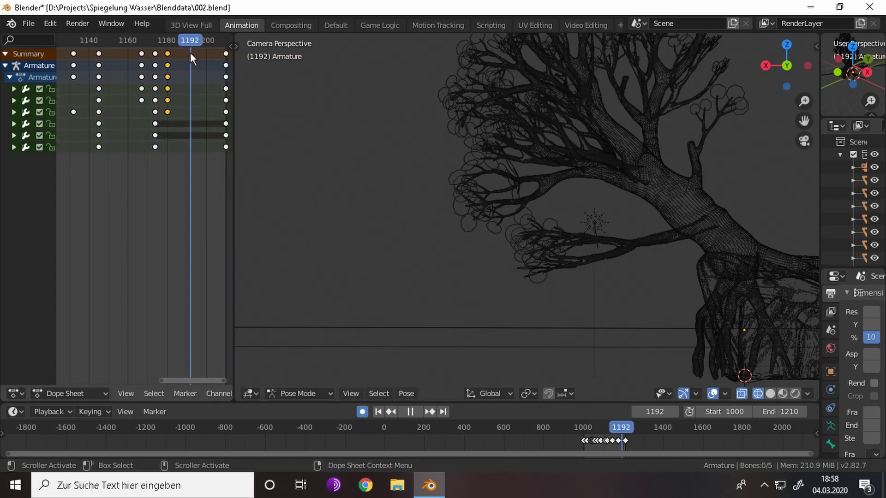
pyautogui.scroll(-2, 190, 53)
pyautogui.click(64, 39)
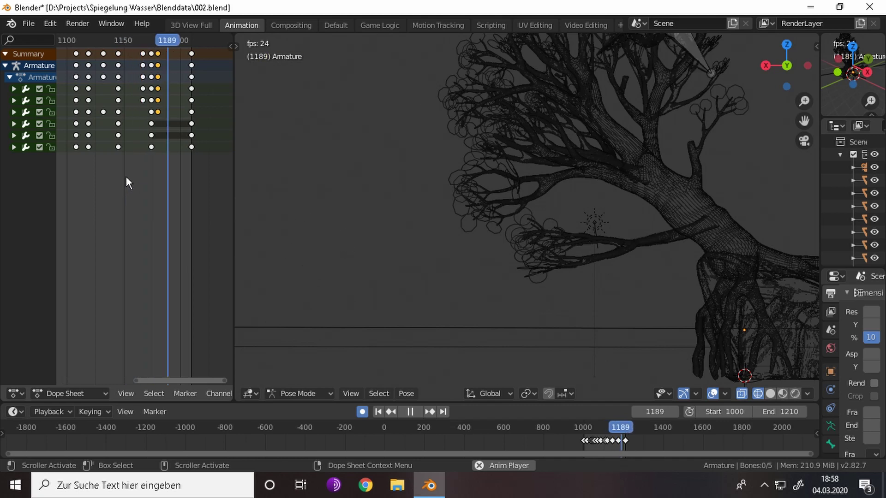
pyautogui.scroll(2, 126, 176)
pyautogui.click(91, 40)
pyautogui.click(67, 37)
pyautogui.press('space')
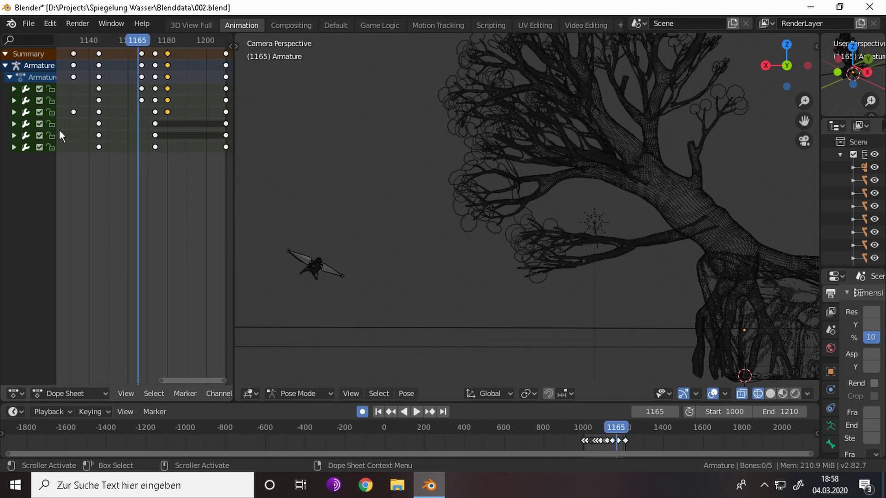
# - Slide the keyframe column near frame 1118 one frame earlier
pyautogui.keyDown('ctrl'); pyautogui.scroll(3, 110, 173); pyautogui.keyUp('ctrl')
pyautogui.click(108, 39)
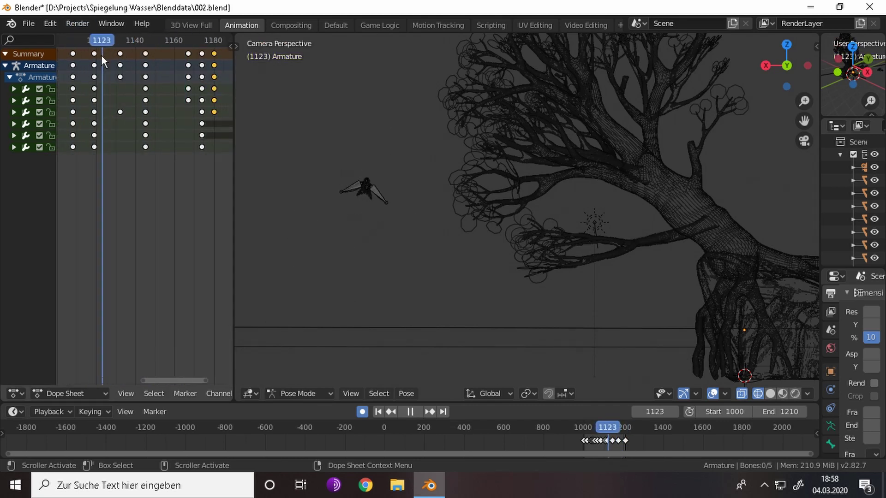
pyautogui.press('space')
pyautogui.click(93, 64)
pyautogui.press('g')
pyautogui.click(83, 183)
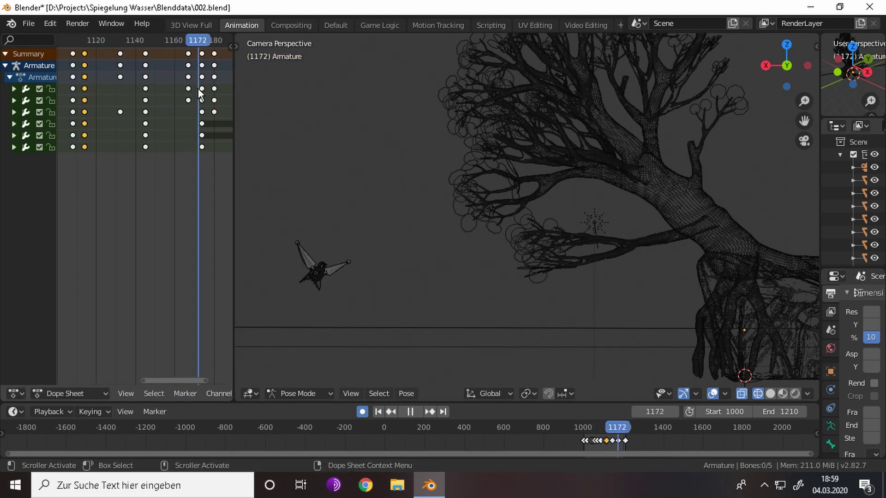
# - Stop playback at frame 1189 and switch the viewport to Material Preview
pyautogui.press('space')
pyautogui.scroll(-5, 193, 184)
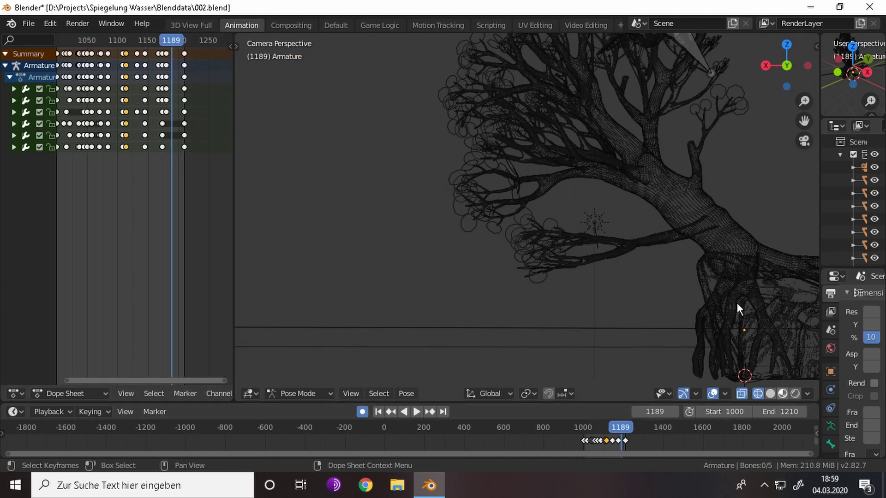
pyautogui.click(783, 394)
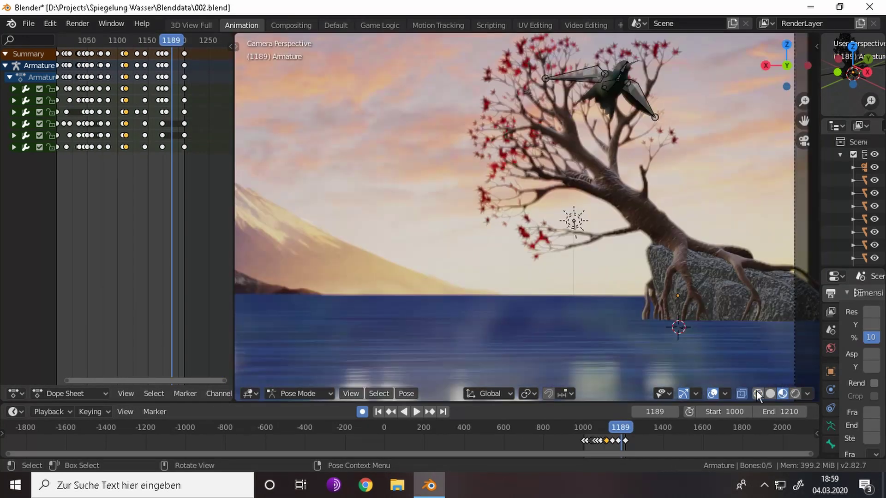
# - Hide the selected bone and select the keyframe column near frame 1173
pyautogui.press('h')
pyautogui.scroll(4, 634, 266)
pyautogui.scroll(2, 618, 214)
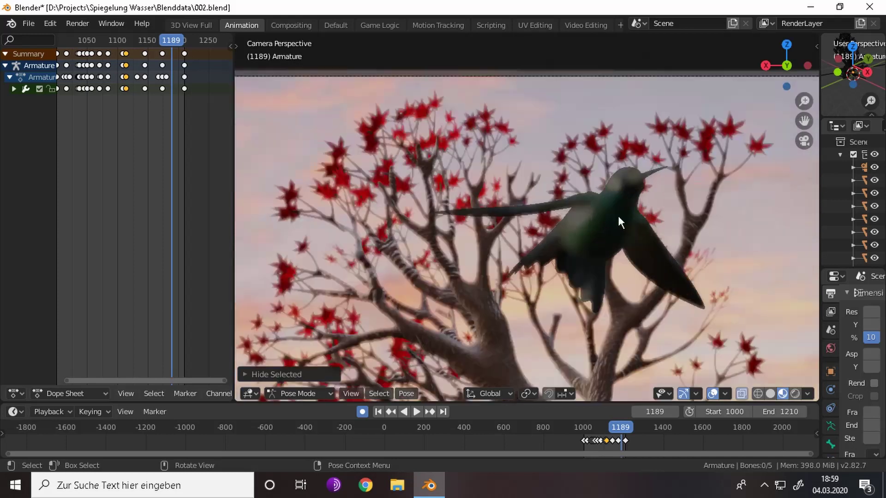
pyautogui.scroll(2, 693, 179)
pyautogui.scroll(1, 692, 179)
pyautogui.scroll(1, 646, 324)
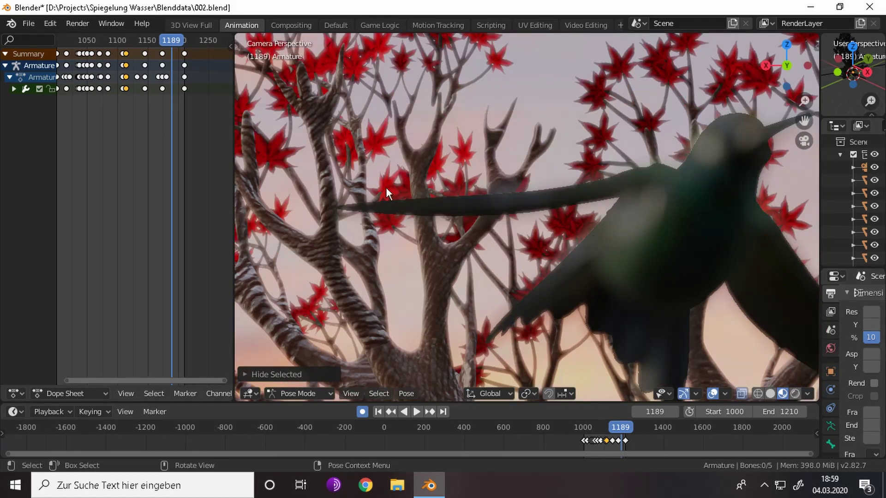
pyautogui.click(167, 90)
pyautogui.moveTo(169, 41)
pyautogui.mouseDown()
pyautogui.moveTo(110, 41)
pyautogui.moveTo(174, 50)
pyautogui.moveTo(84, 46)
pyautogui.mouseUp()
# - Replay the flight, then select the keyframe column near frame 1115
pyautogui.press('space')
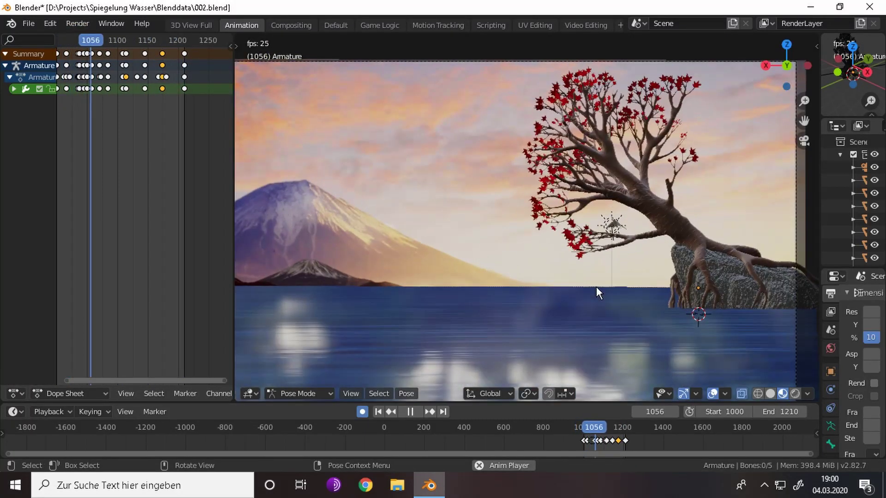
pyautogui.press('space')
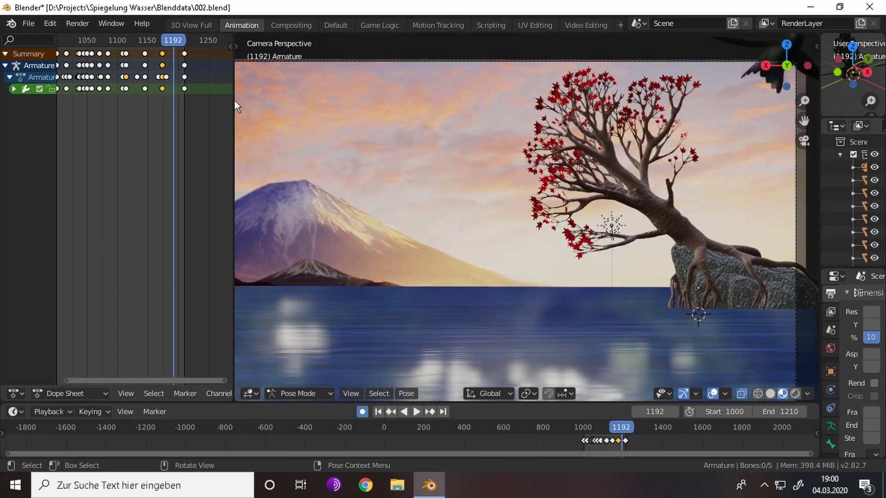
pyautogui.press('Down')
pyautogui.press('Down')
pyautogui.press('Down')
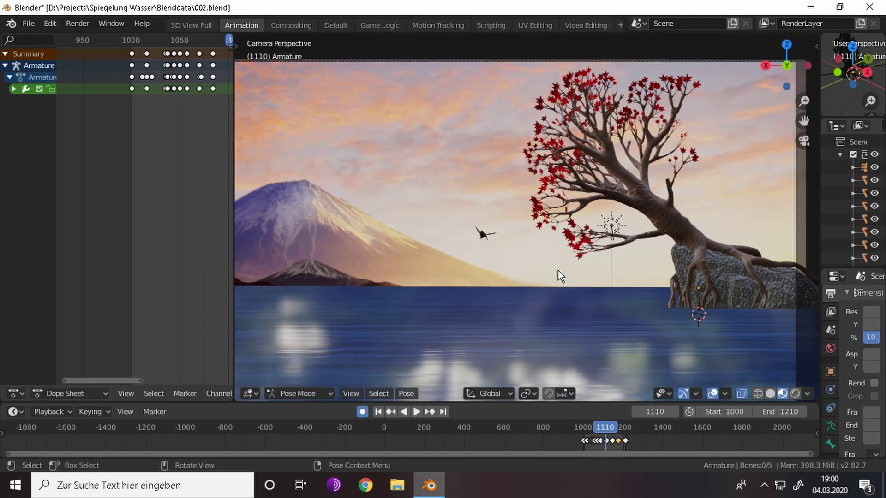
pyautogui.press('Home')
pyautogui.press('Up')
pyautogui.click(179, 53)
pyautogui.press('g')
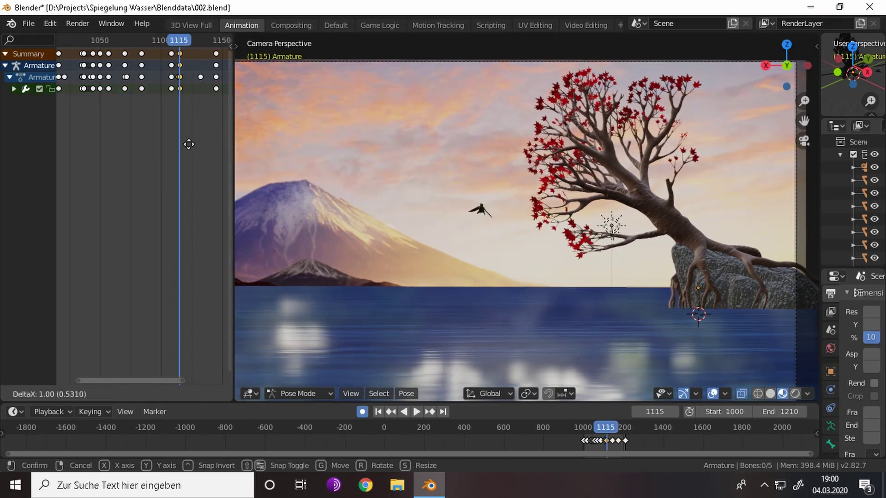
pyautogui.rightClick(190, 145)
# - Slide the selected keys later to frame 1117 and replay to check timing
pyautogui.scroll(5, 187, 102)
pyautogui.press('g')
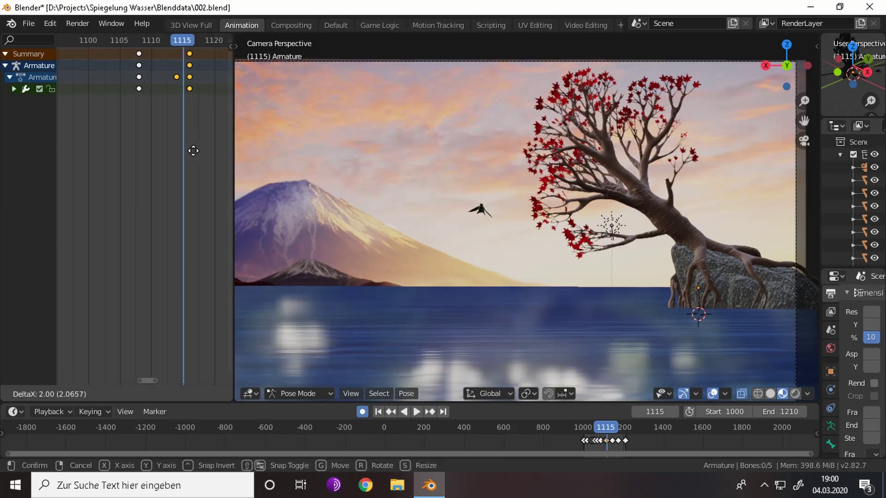
pyautogui.click(187, 57)
pyautogui.hotkey('shift', 'ctrl', 'space')
pyautogui.moveTo(159, 41); pyautogui.dragTo(195, 55)
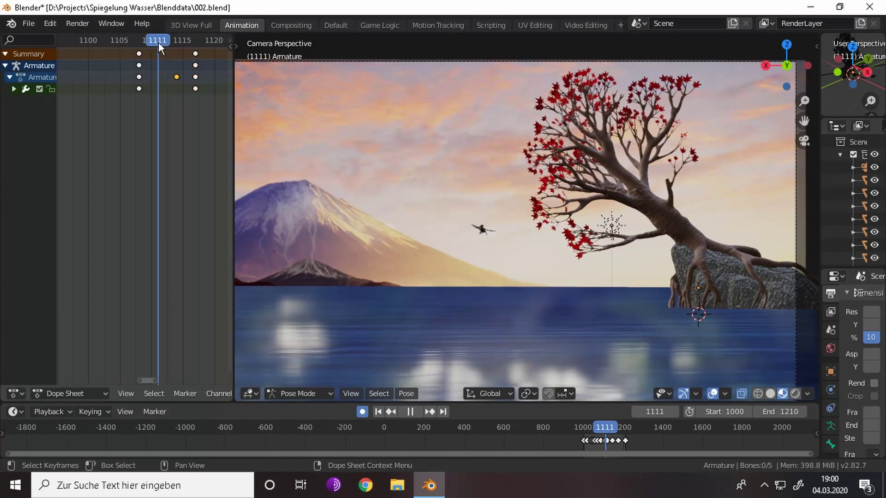
# - Expand the armature's bone channels and delete the unwanted keyframes
pyautogui.click(10, 76)
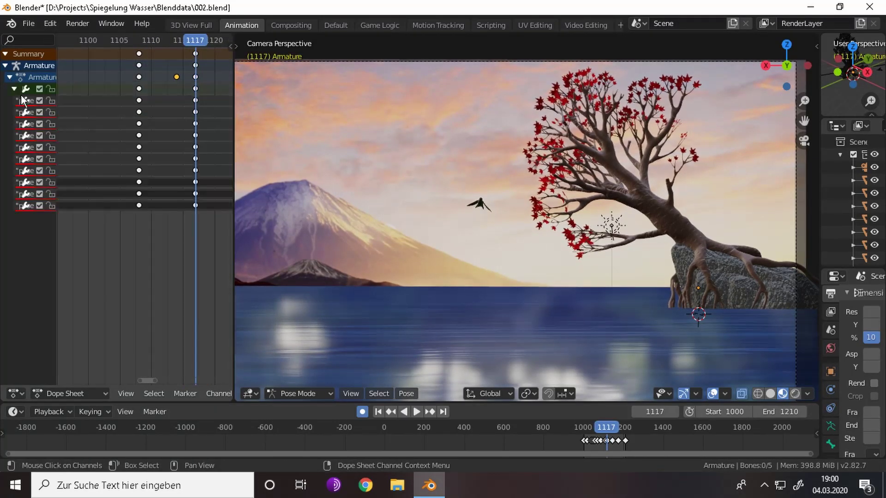
pyautogui.press('x')
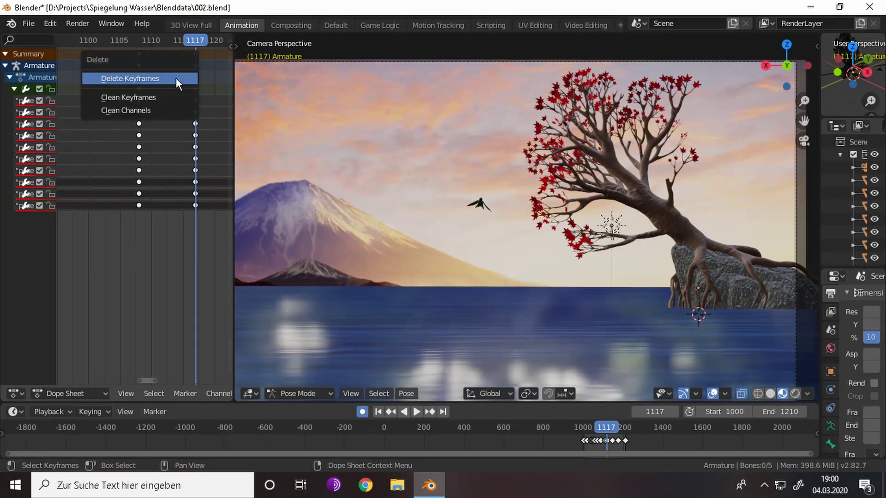
pyautogui.click(182, 40)
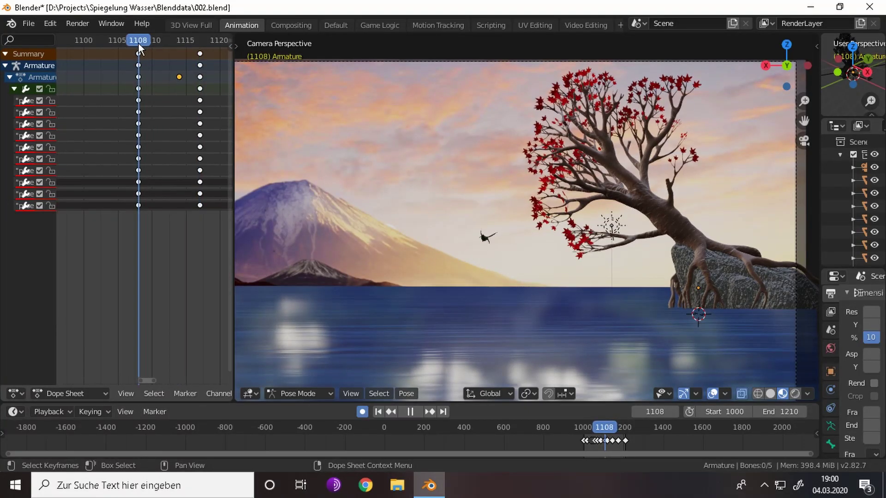
pyautogui.moveTo(182, 40); pyautogui.dragTo(166, 43)
pyautogui.press('space')
pyautogui.scroll(5, 392, 192)
# - Nudge the whole bird's position and keyframe its pose at frame 1117
pyautogui.press('a')
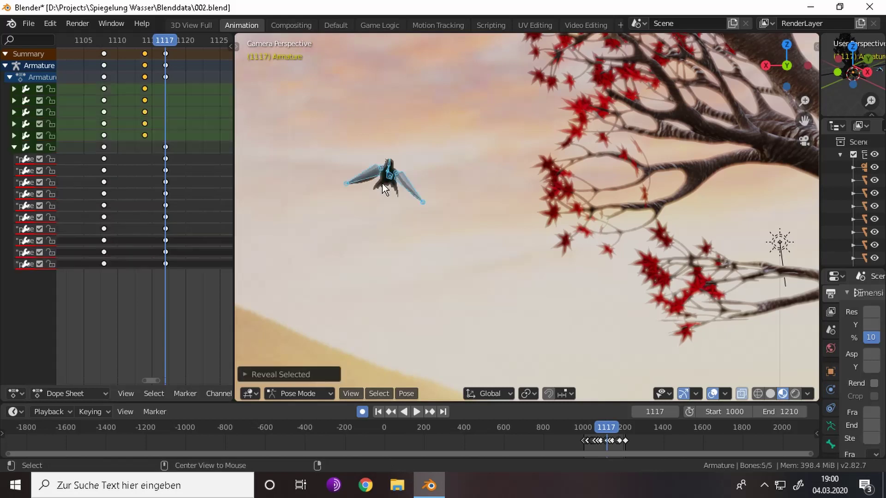
pyautogui.scroll(3, 382, 183)
pyautogui.press('g')
pyautogui.click(412, 228)
pyautogui.moveTo(153, 40); pyautogui.dragTo(166, 42)
pyautogui.press('i')
pyautogui.click(381, 184)
# - Delete the keys at frame 1114 and rotate the whole bird slightly
pyautogui.click(145, 54)
pyautogui.press('Delete')
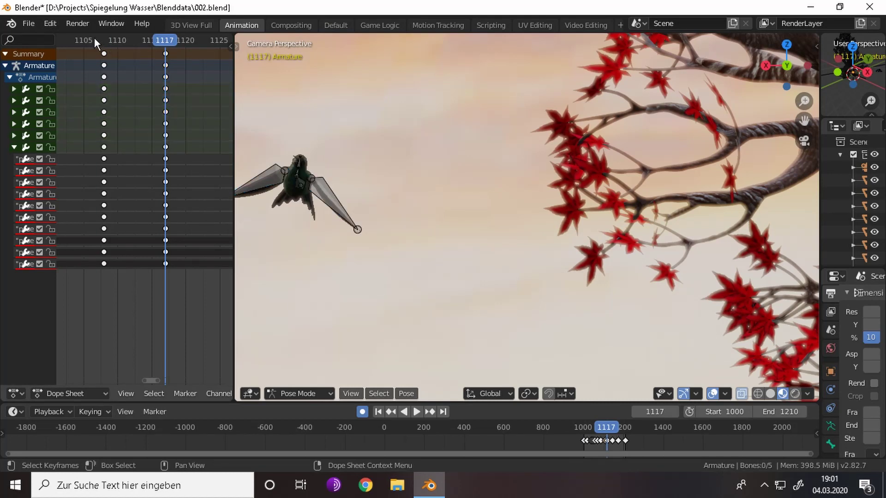
pyautogui.press('a')
pyautogui.press('r')
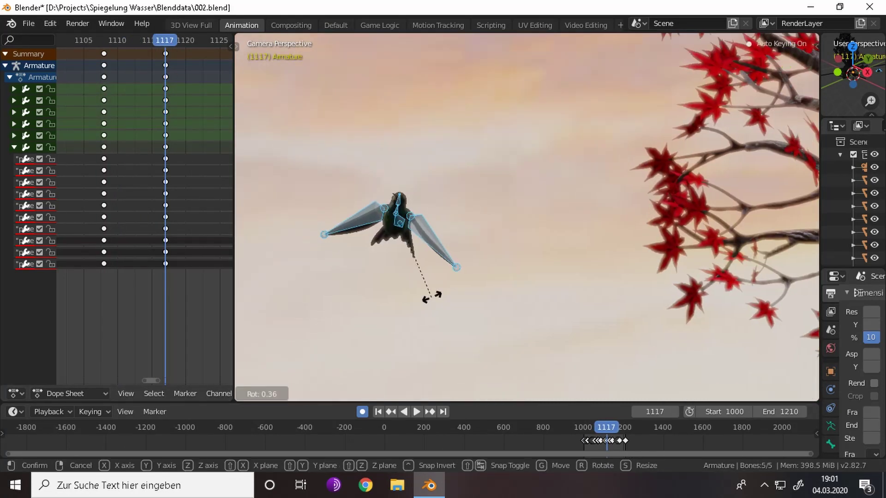
pyautogui.press('Return')
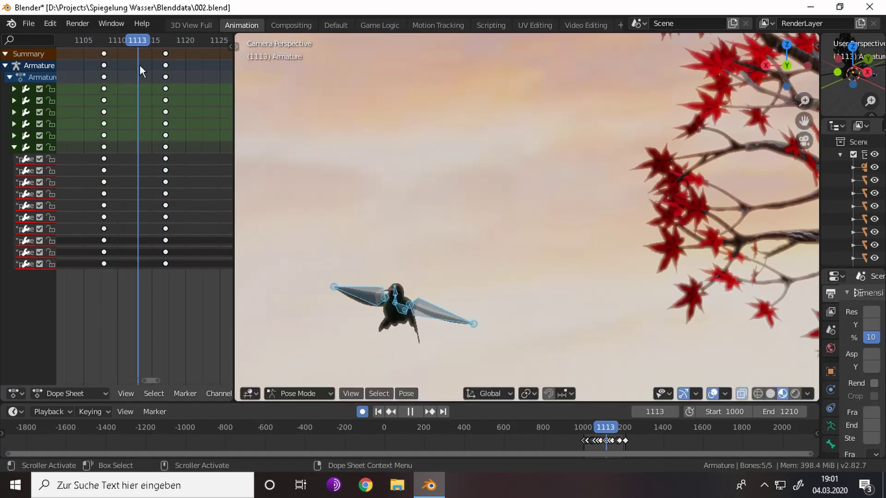
pyautogui.moveTo(597, 281); pyautogui.dragTo(581, 221, button='middle')
pyautogui.press('KP_0')
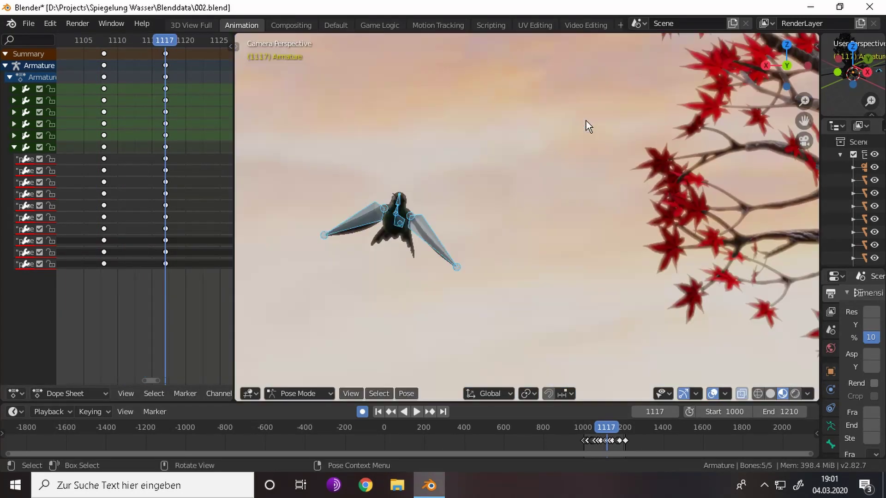
# - Rotate wing bone Bone.004 and select head bone Bone.005 at frame 1117
pyautogui.click(409, 223)
pyautogui.press('r')
pyautogui.press('r')
pyautogui.click(409, 252)
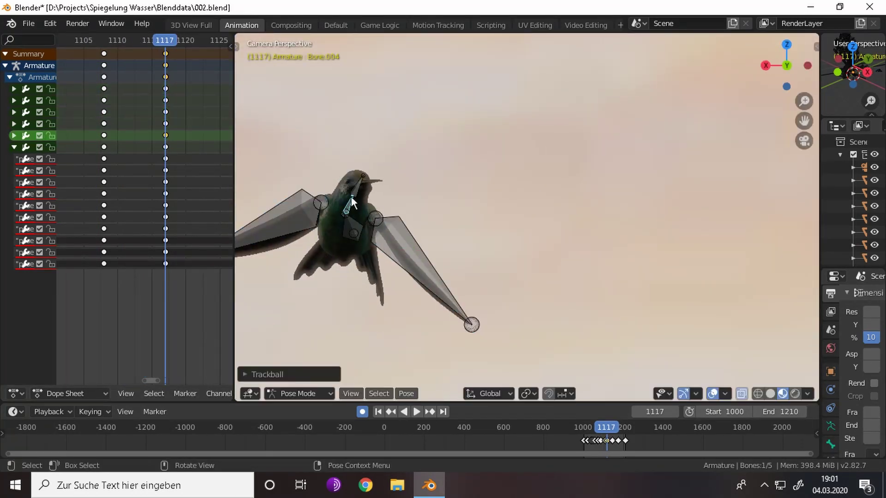
pyautogui.click(357, 184)
pyautogui.moveTo(93, 39); pyautogui.dragTo(165, 41)
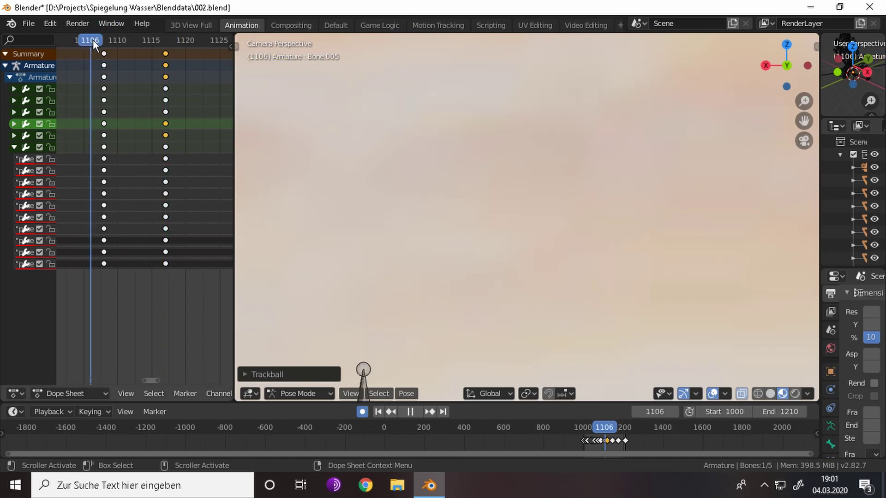
# - Rotate Bone.003 about the global Z axis and play back to check the motion
pyautogui.click(398, 230)
pyautogui.press('r')
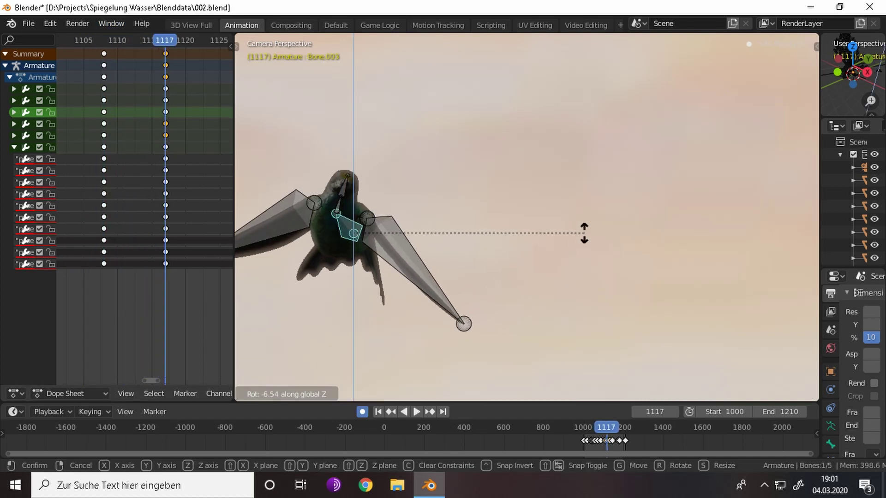
pyautogui.click(306, 235)
pyautogui.moveTo(324, 240); pyautogui.dragTo(589, 244, button='middle')
pyautogui.press('KP_0')
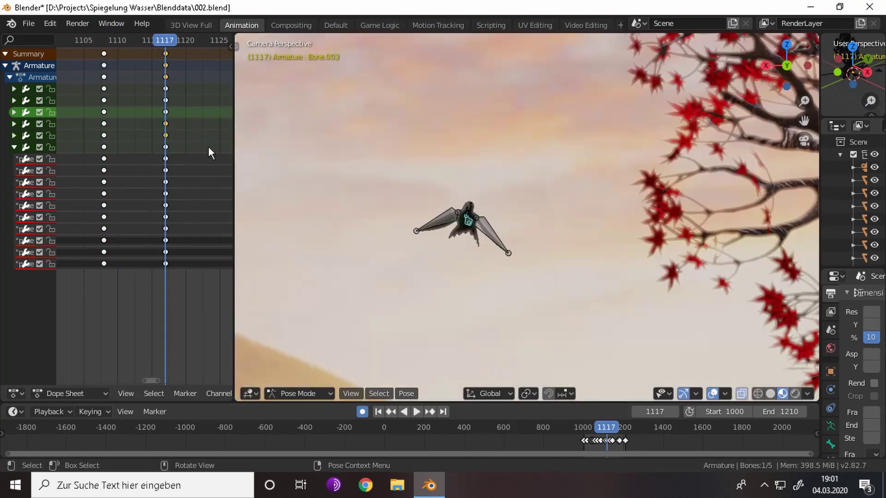
pyautogui.press('space')
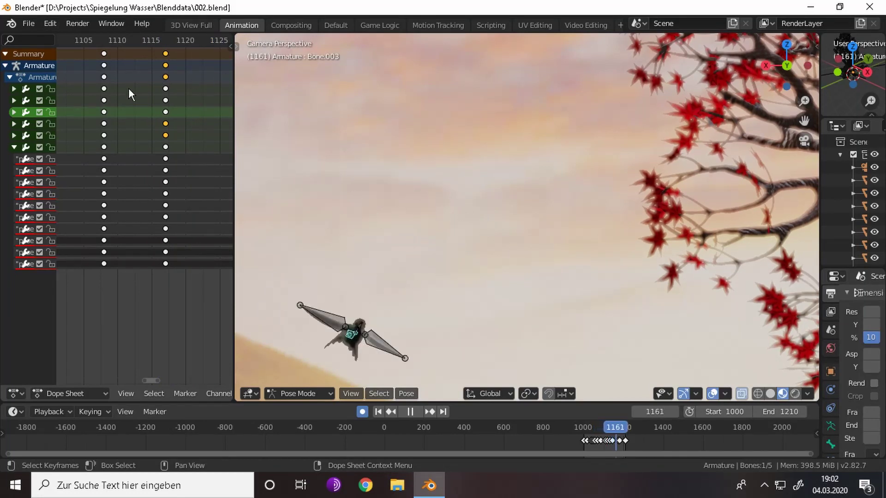
pyautogui.moveTo(98, 111); pyautogui.dragTo(178, 138)
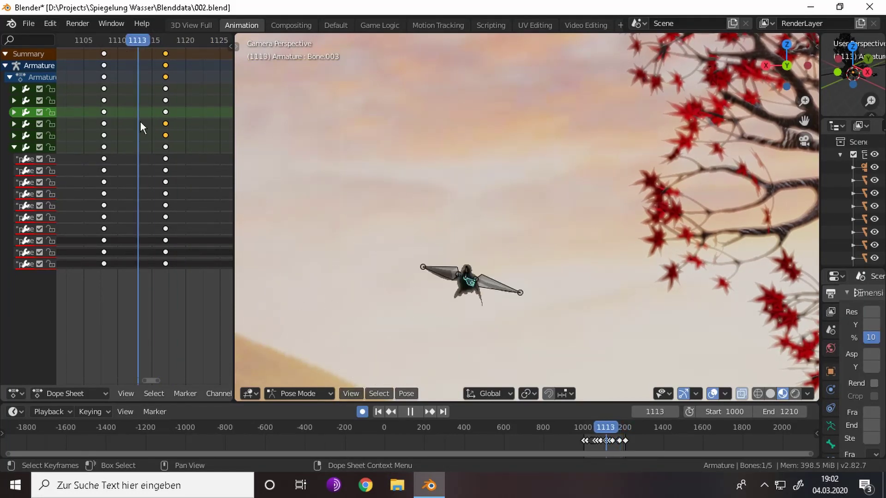
pyautogui.press('Escape')
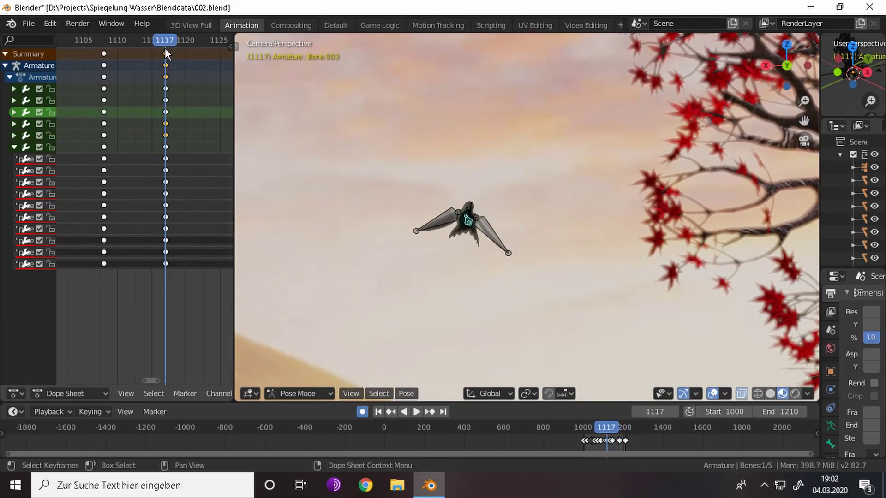
# - Slide the frame-1117 key column four frames earlier to 1113 and review the timing
pyautogui.click(165, 54)
pyautogui.press('g')
pyautogui.click(154, 159)
pyautogui.press('space')
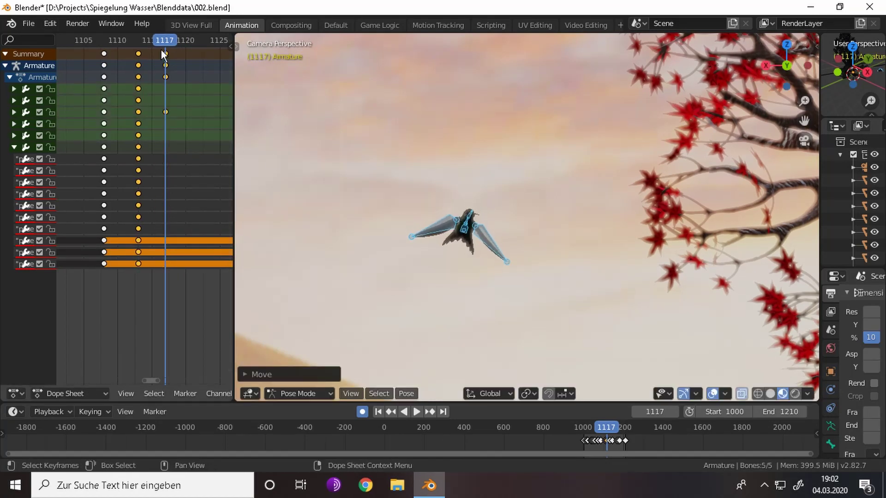
pyautogui.click(169, 72)
pyautogui.moveTo(98, 39)
pyautogui.mouseDown()
pyautogui.moveTo(139, 58)
pyautogui.moveTo(101, 64)
pyautogui.mouseUp()
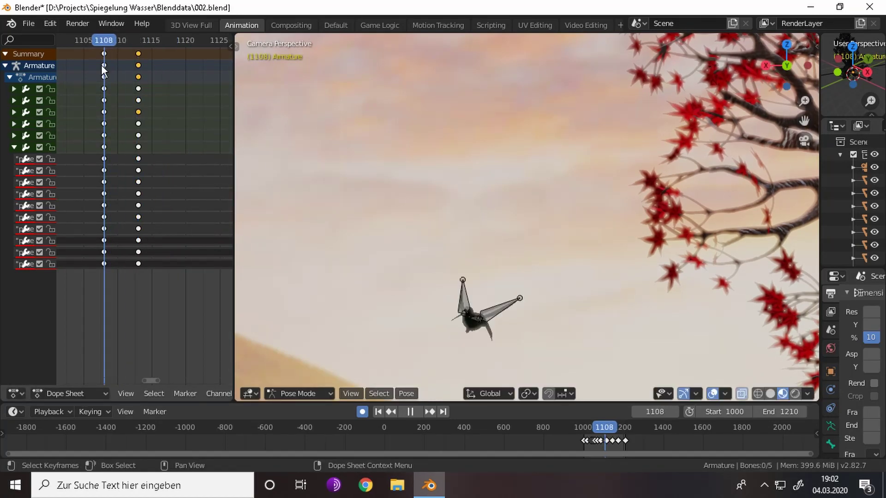
pyautogui.press('space')
# - Move the whole bird at frame 1108 and play back the flight
pyautogui.press('a')
pyautogui.press('g')
pyautogui.click(538, 318)
pyautogui.press('space')
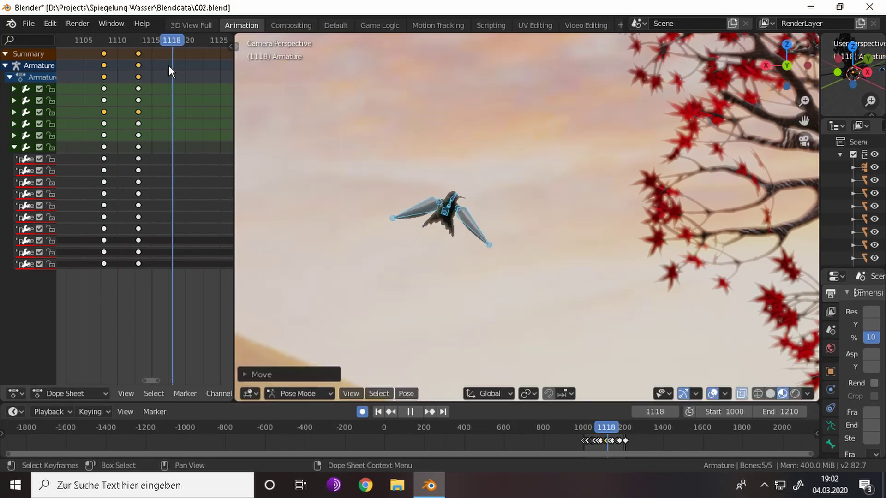
pyautogui.scroll(-2, 168, 65)
pyautogui.press('space')
pyautogui.press('space')
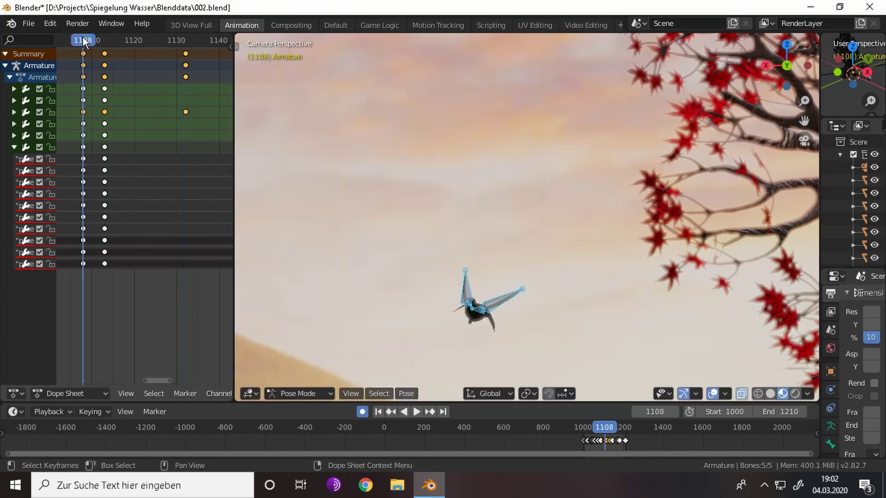
pyautogui.press('space')
pyautogui.moveTo(100, 123); pyautogui.dragTo(103, 137)
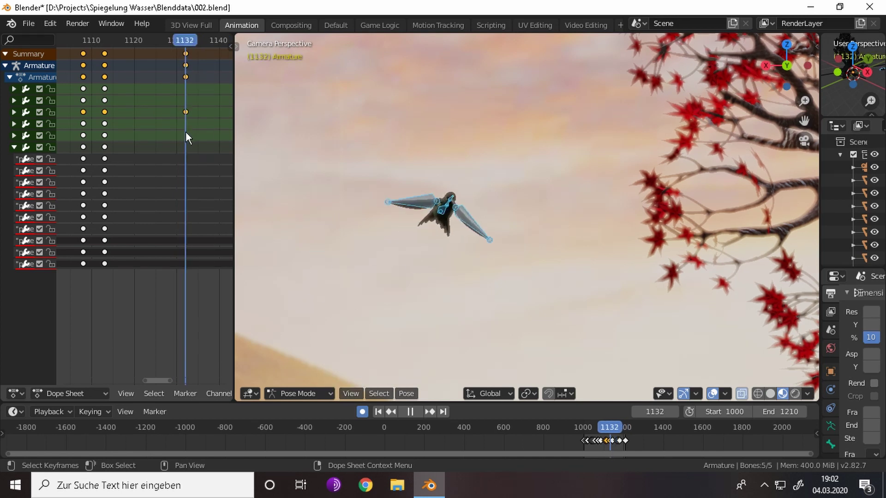
pyautogui.press('space')
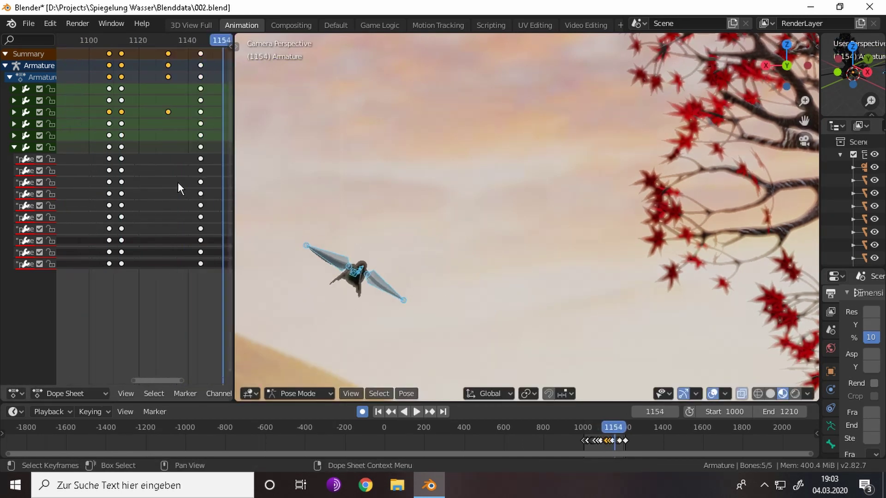
# - Reposition the bird at frame 1145 and play through to frame 1174
pyautogui.keyDown('ctrl'); pyautogui.scroll(-5, 178, 182); pyautogui.keyUp('ctrl')
pyautogui.moveTo(85, 39); pyautogui.dragTo(89, 47)
pyautogui.press('space')
pyautogui.press('g')
pyautogui.click(543, 313)
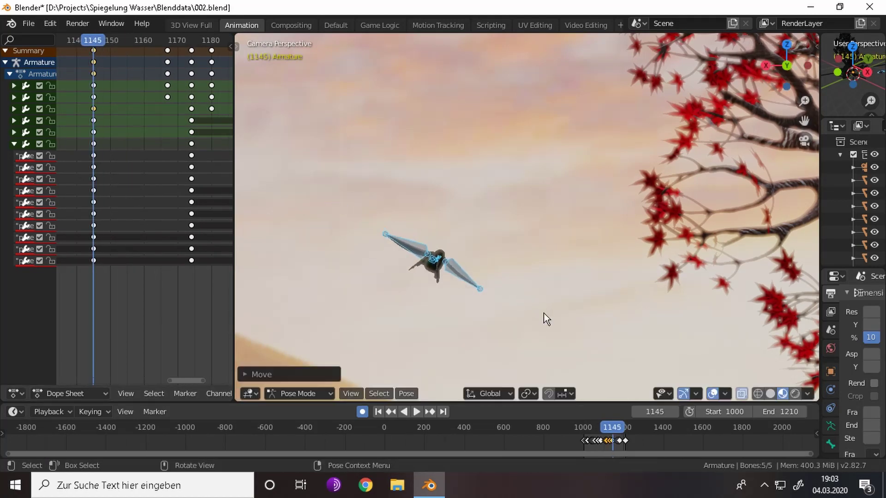
pyautogui.scroll(-2, 74, 38)
pyautogui.press('space')
pyautogui.scroll(-3, 131, 42)
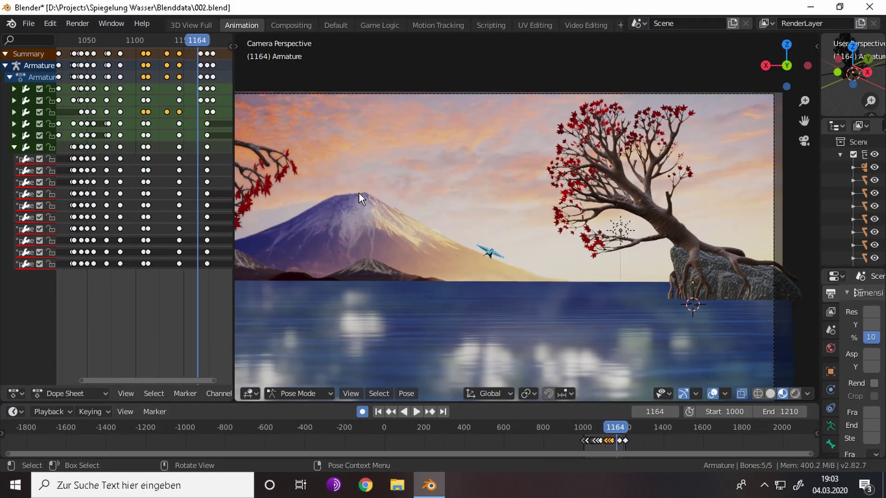
pyautogui.scroll(4, 167, 102)
pyautogui.press('space')
# - At frame 1174, move the bird across the lake in the top view
pyautogui.press('KP_7')
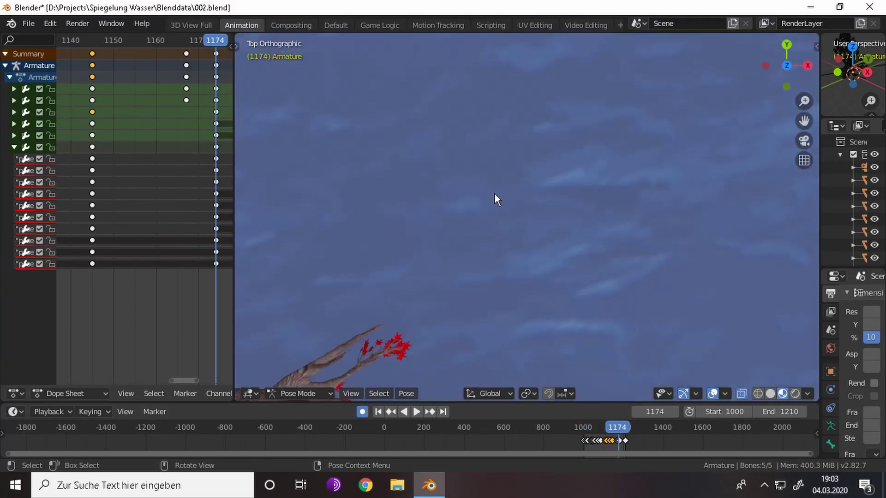
pyautogui.moveTo(505, 49); pyautogui.dragTo(530, 226, button='middle')
pyautogui.press('KP_7')
pyautogui.press('g')
pyautogui.click(537, 314)
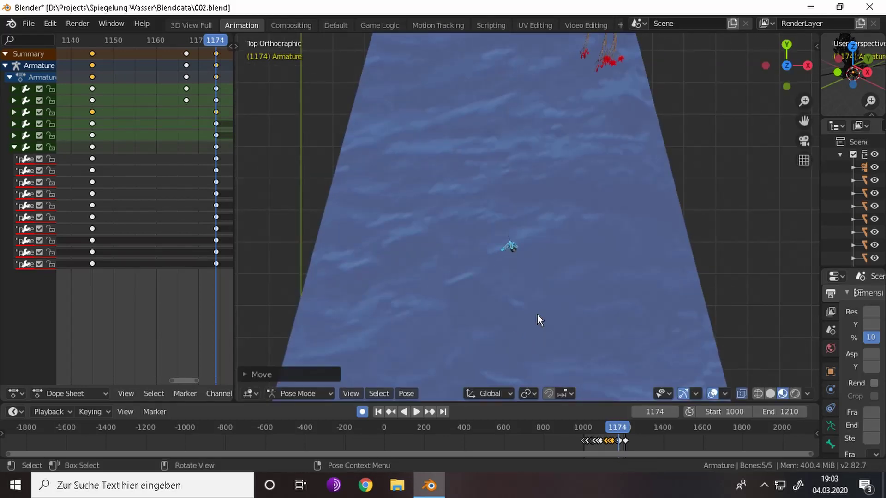
pyautogui.press('g')
pyautogui.press('z')
pyautogui.click(543, 361)
# - Adjust the bird's height along Z and replay the flight from about frame 1147
pyautogui.moveTo(543, 361); pyautogui.dragTo(550, 216, button='middle')
pyautogui.press('g')
pyautogui.press('z')
pyautogui.click(550, 227)
pyautogui.scroll(-2, 129, 50)
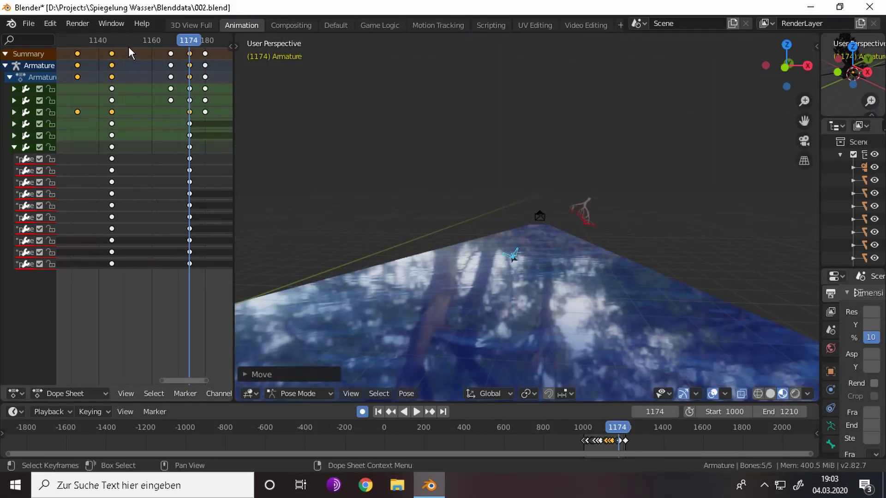
pyautogui.click(118, 46)
pyautogui.press('space')
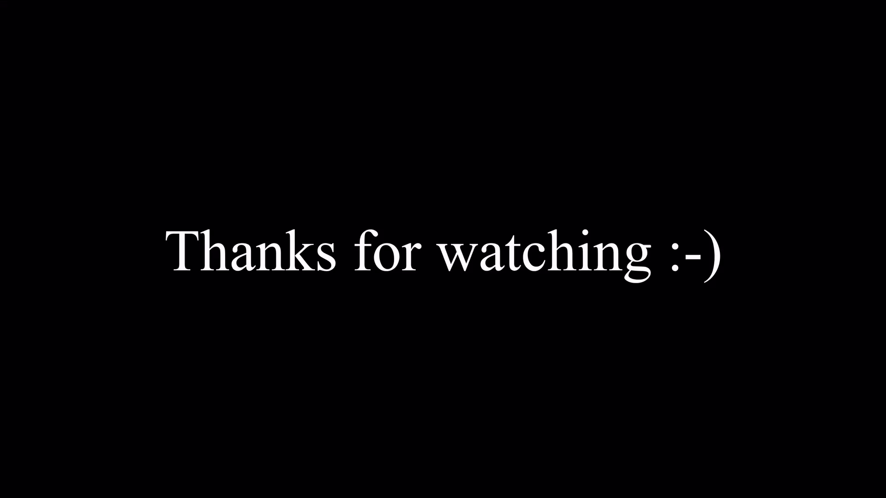